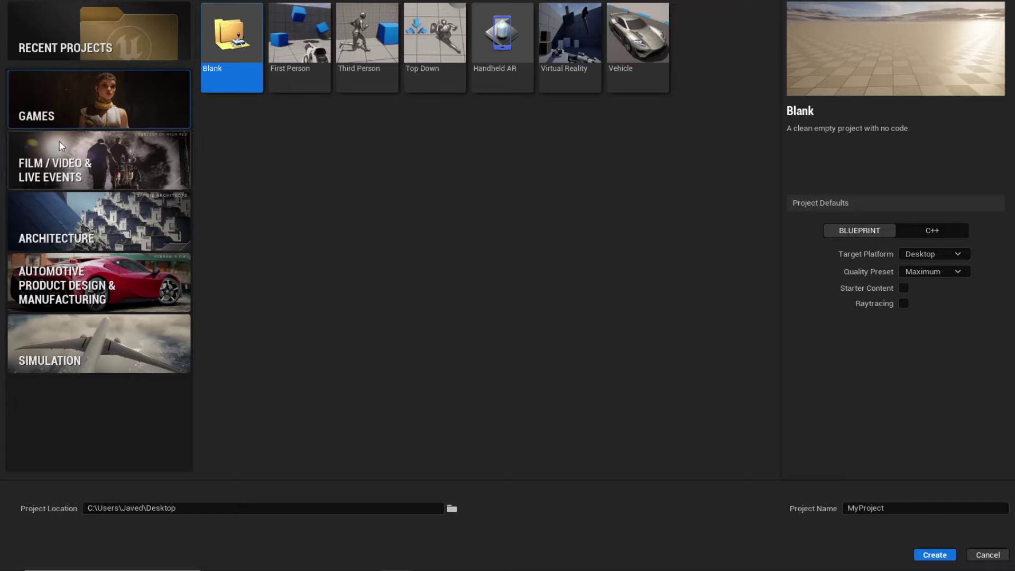
- Create a Blueprint project named Tutorial from the Third Person games template, stored on the Desktop
{"action": "left_click", "coordinate": [338, 62]}
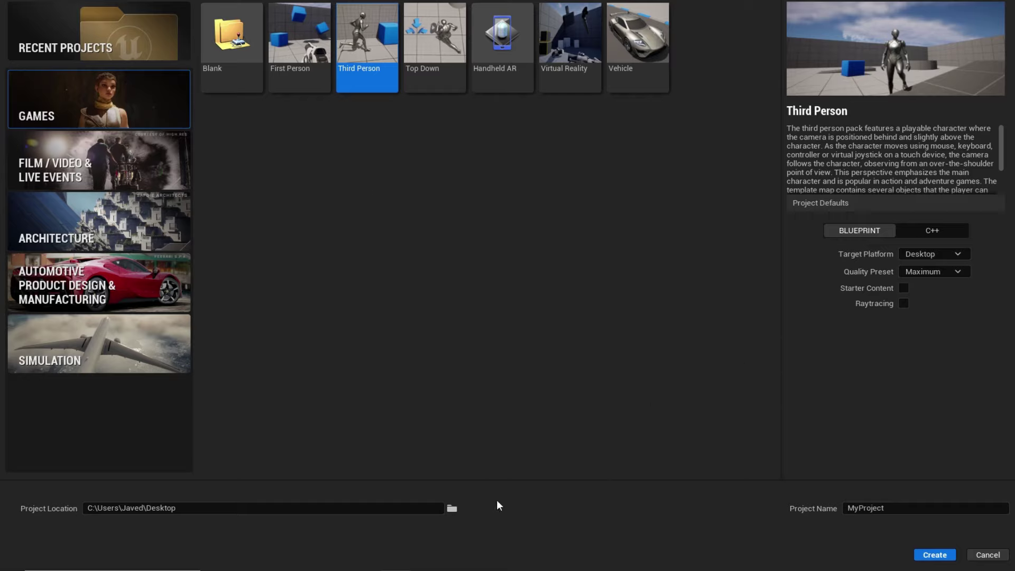
{"action": "left_click", "coordinate": [452, 510]}
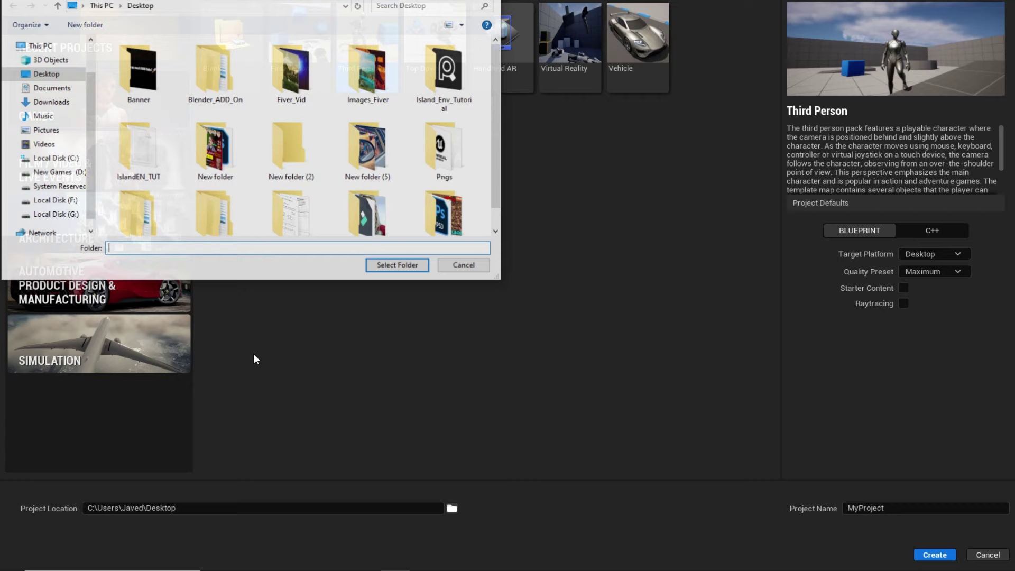
{"action": "left_click", "coordinate": [417, 265]}
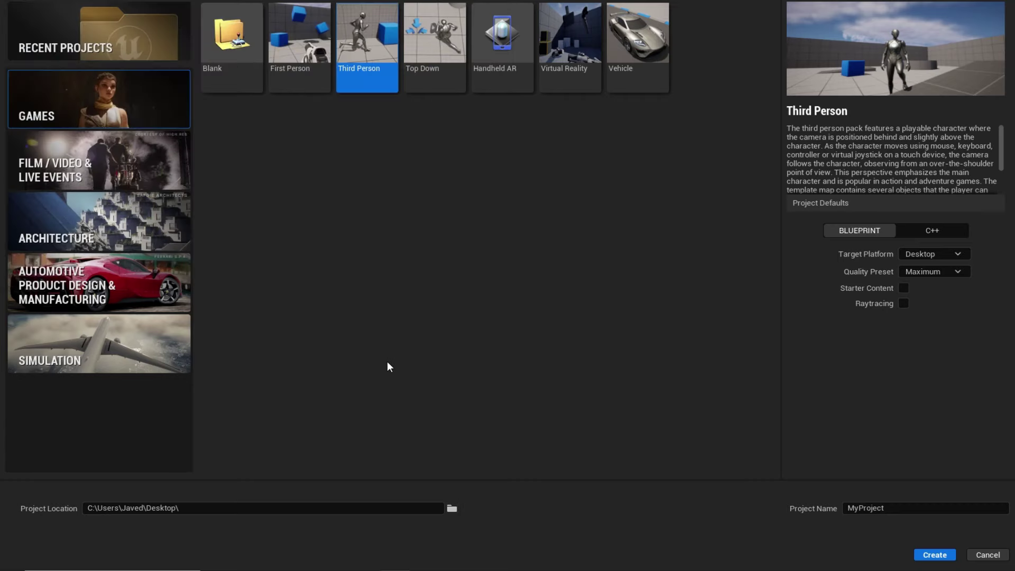
{"action": "left_click", "coordinate": [868, 508]}
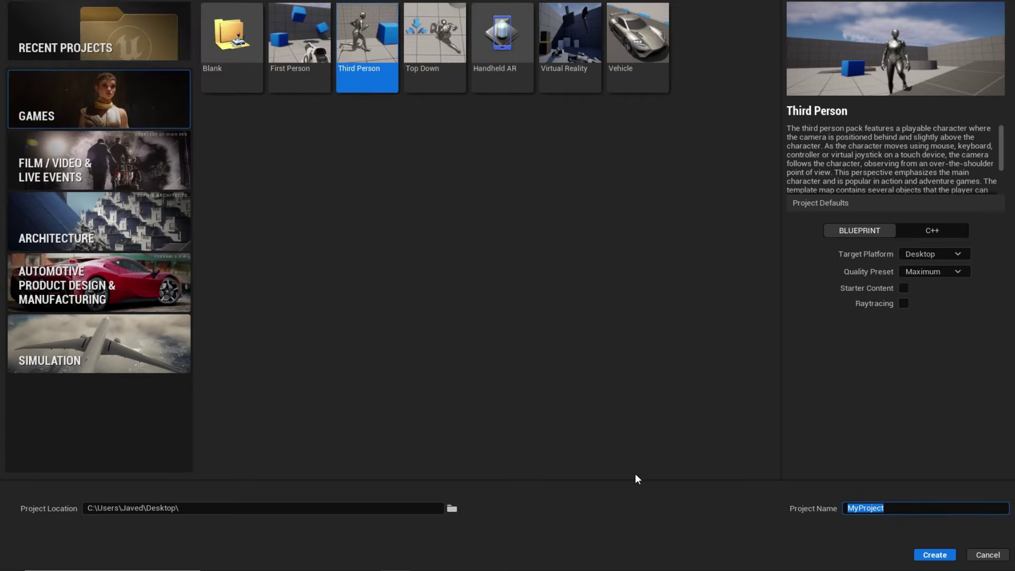
{"action": "type", "text": "Tutorial"}
{"action": "left_click", "coordinate": [939, 559]}
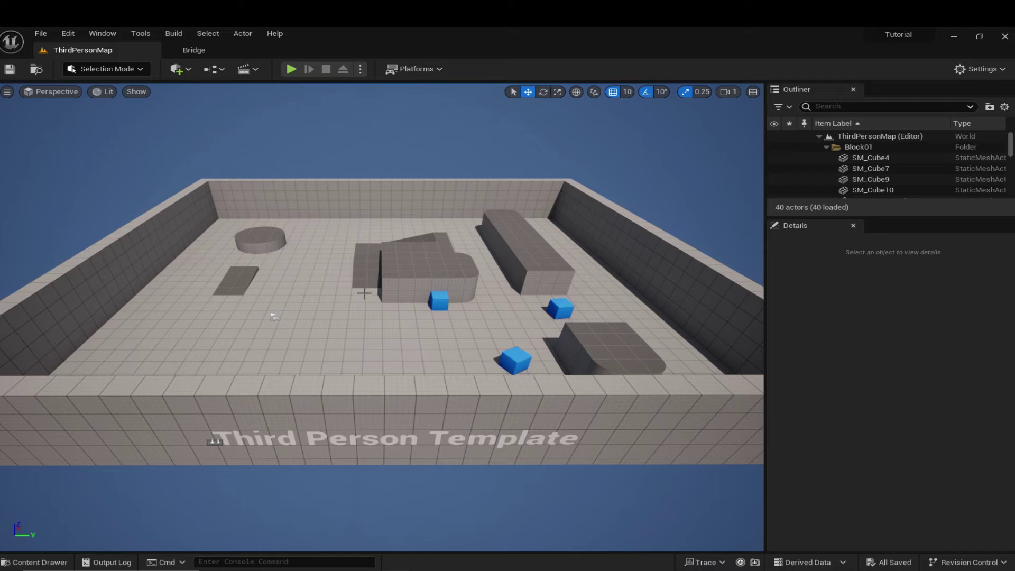
- Create a new level from the Basic template
{"action": "left_click", "coordinate": [41, 34]}
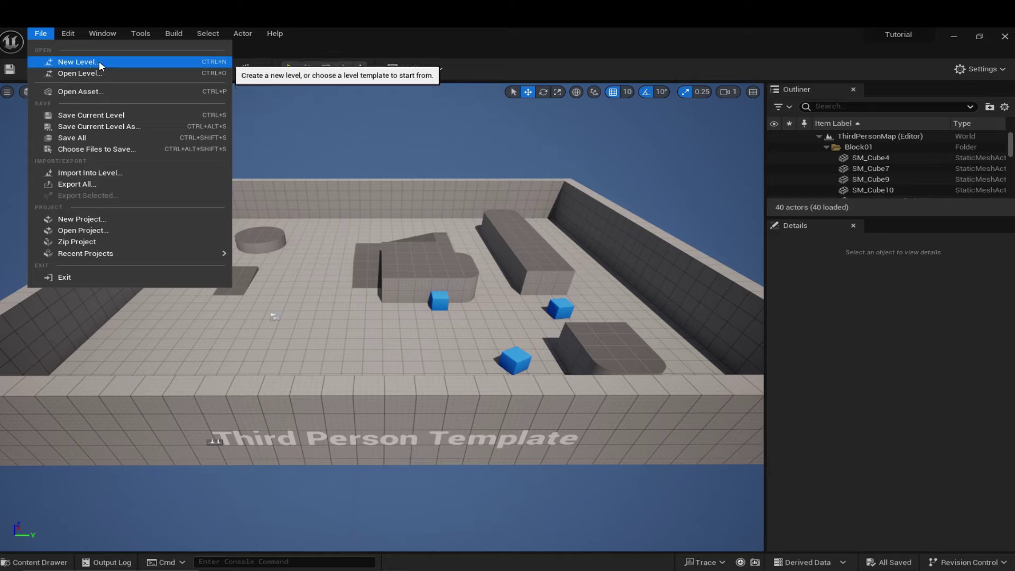
{"action": "left_click", "coordinate": [100, 61]}
{"action": "left_click", "coordinate": [517, 254]}
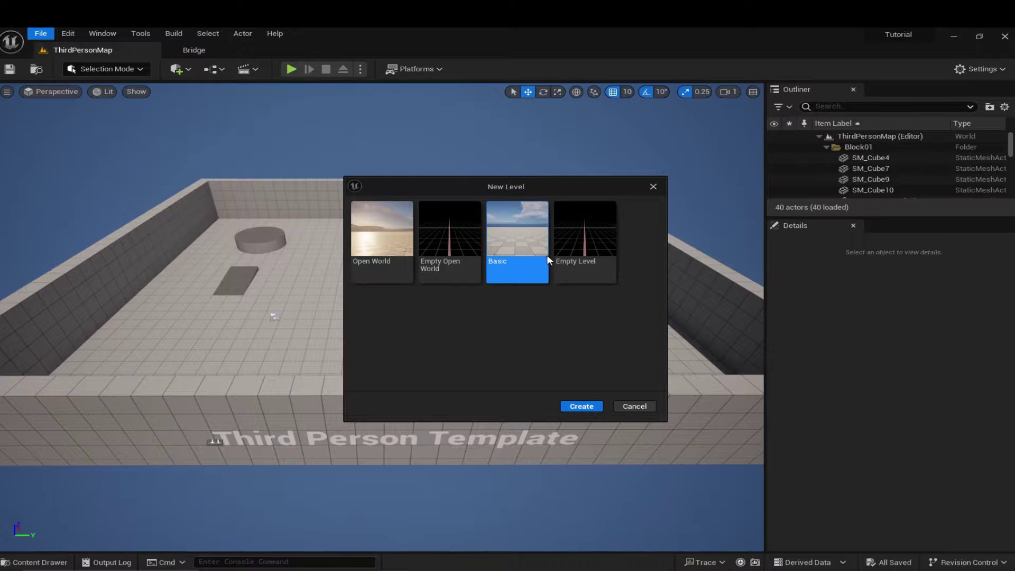
{"action": "left_click", "coordinate": [582, 408]}
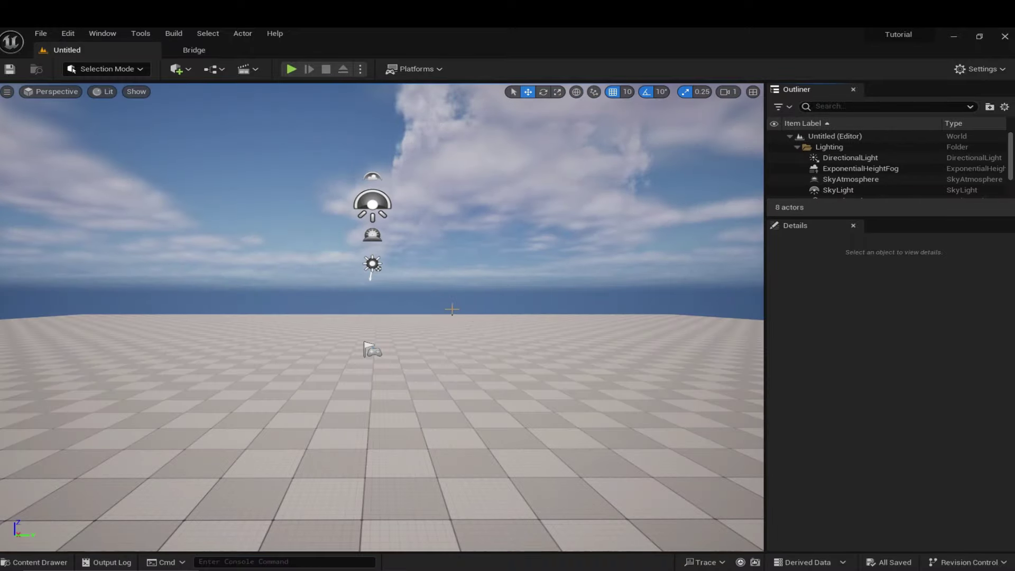
- Collapse the Lighting folder and delete the floor mesh from the level
{"action": "mouse_move", "coordinate": [452, 310]}
{"action": "right_mouse_down"}
{"action": "mouse_move", "coordinate": [572, 387]}
{"action": "mouse_move", "coordinate": [318, 328]}
{"action": "mouse_move", "coordinate": [457, 326]}
{"action": "right_mouse_up"}
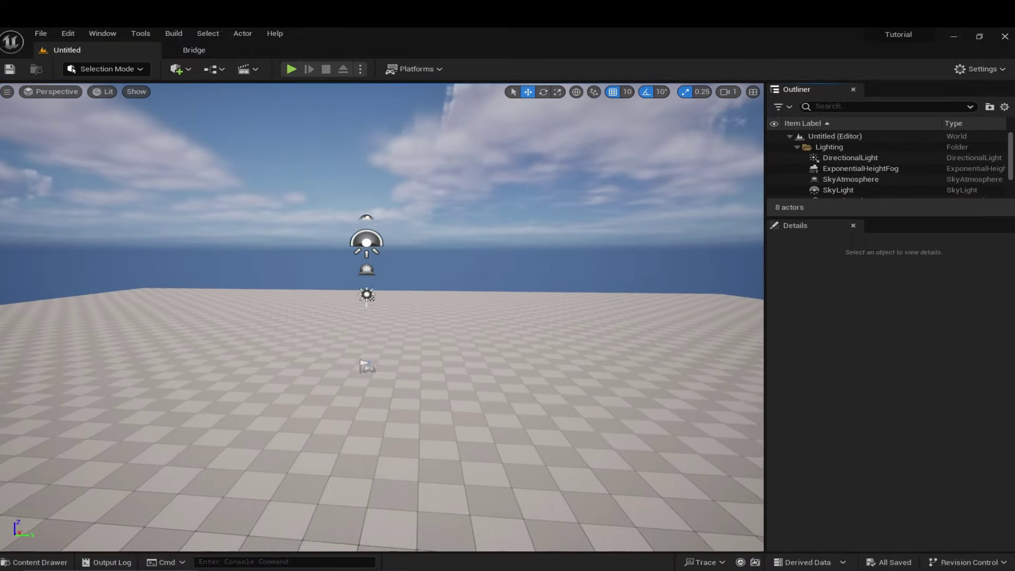
{"action": "right_click_drag", "start_coordinate": [384, 325], "coordinate": [383, 344]}
{"action": "left_click", "coordinate": [797, 147]}
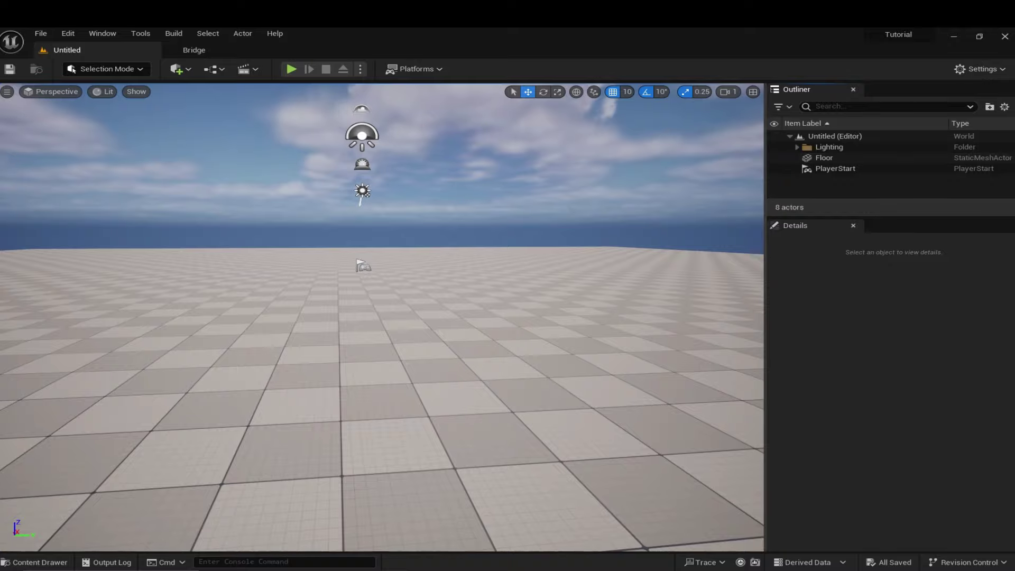
{"action": "mouse_move", "coordinate": [517, 268]}
{"action": "right_mouse_down"}
{"action": "mouse_move", "coordinate": [517, 299]}
{"action": "mouse_move", "coordinate": [491, 291]}
{"action": "mouse_move", "coordinate": [500, 276]}
{"action": "right_mouse_up"}
{"action": "left_click", "coordinate": [517, 268]}
{"action": "key", "text": "Delete"}
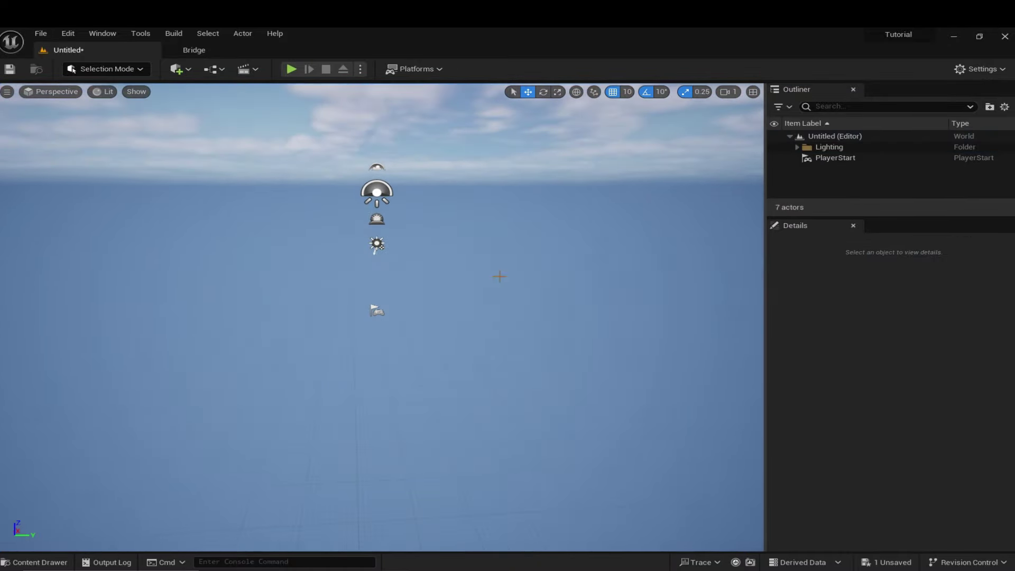
- Save the level in the Content folder under the name _Main
{"action": "key", "text": "ctrl+s"}
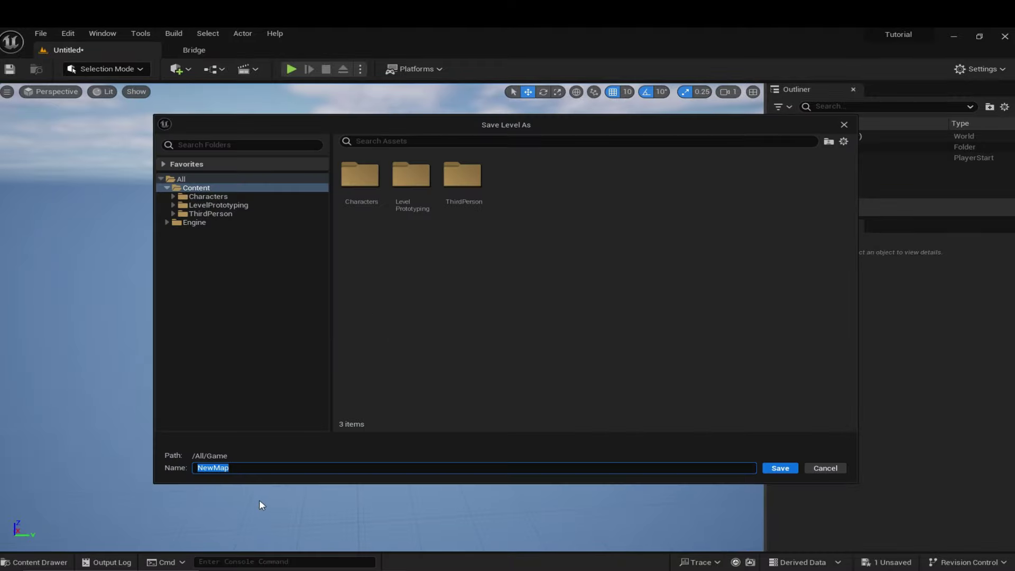
{"action": "key", "text": "BackSpace"}
{"action": "type", "text": "_Main"}
{"action": "left_click", "coordinate": [783, 466]}
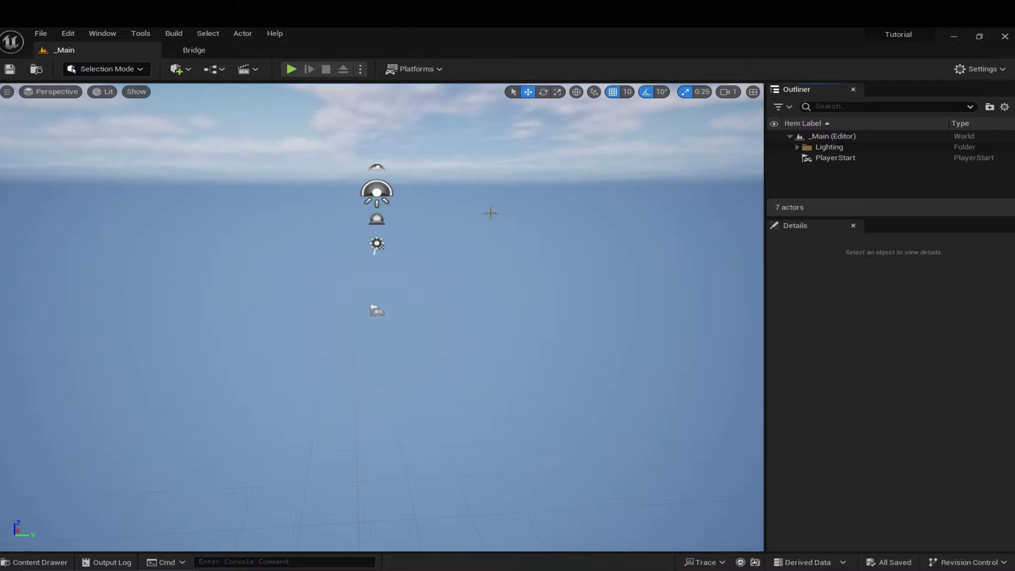
- Create a new landscape with the default 63×63 quad sections and 8 × 8 components
{"action": "left_click", "coordinate": [540, 275]}
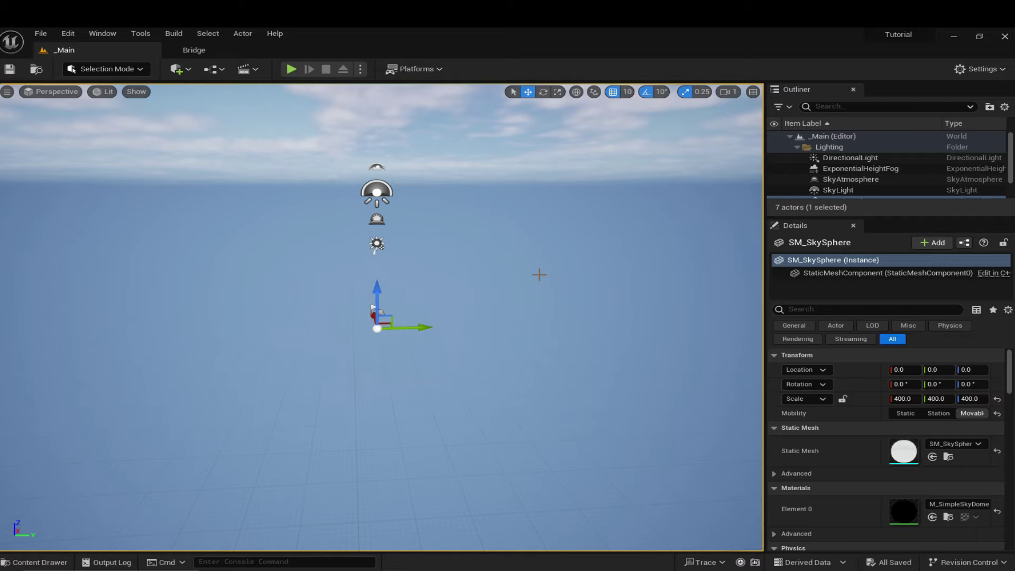
{"action": "left_click", "coordinate": [135, 68]}
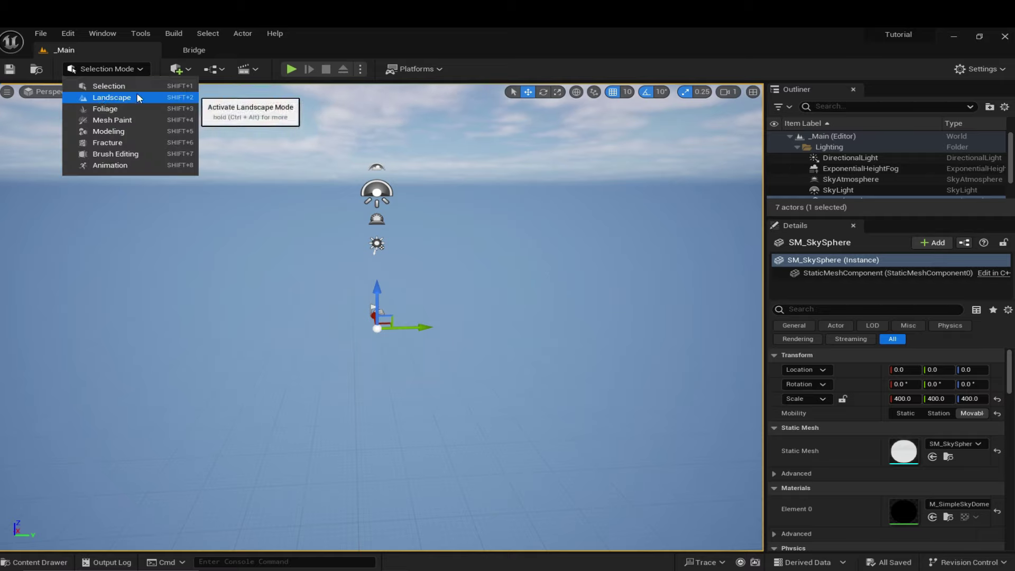
{"action": "left_click", "coordinate": [127, 98]}
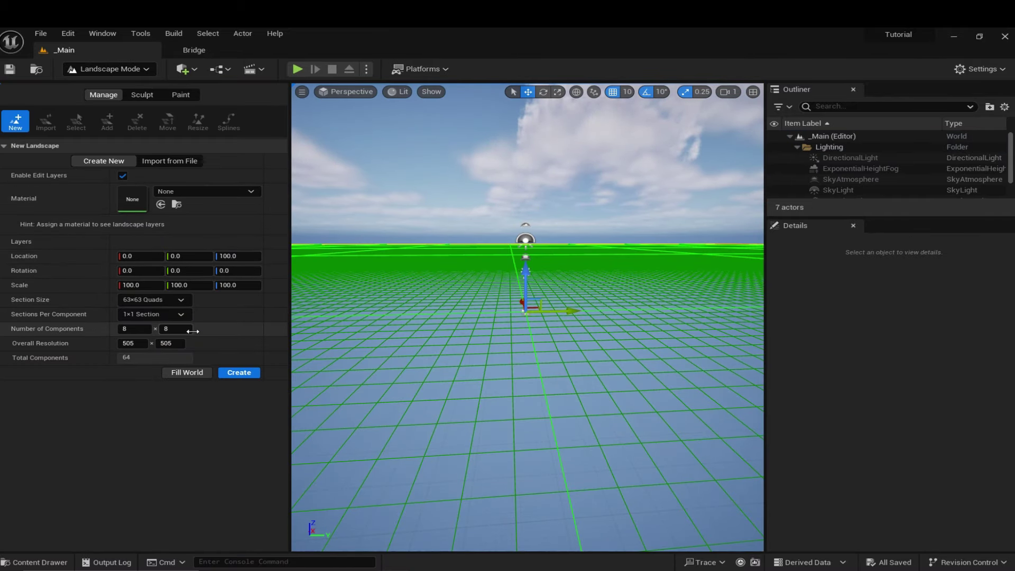
{"action": "left_click", "coordinate": [238, 372]}
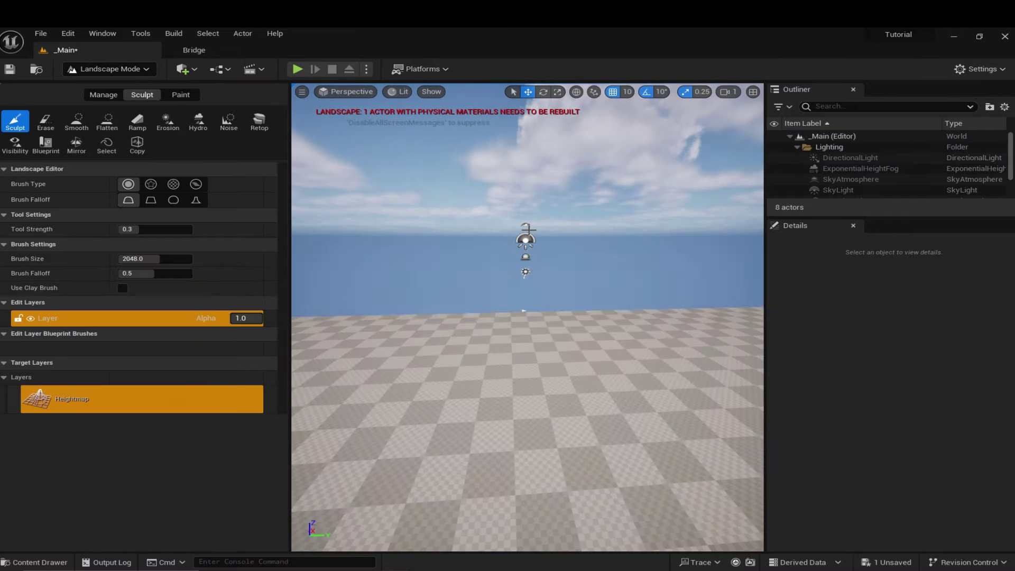
{"action": "key", "text": "s"}
{"action": "scroll", "coordinate": [527, 317], "scroll_direction": "up", "scroll_amount": 2}
{"action": "right_click_drag", "start_coordinate": [528, 317], "coordinate": [571, 333]}
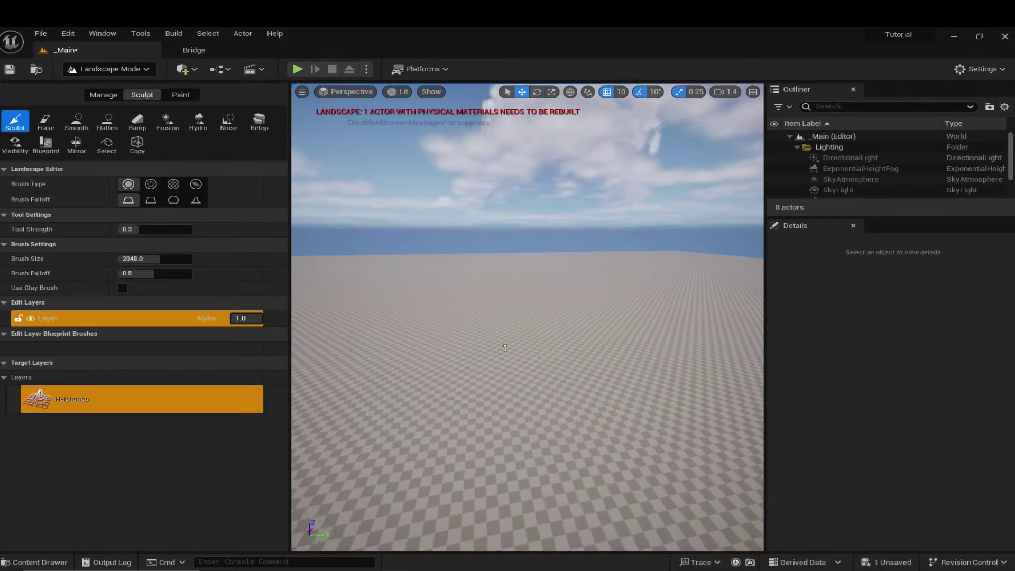
- Leave landscape sculpting and switch the editor back to Selection Mode
{"action": "left_click", "coordinate": [136, 74]}
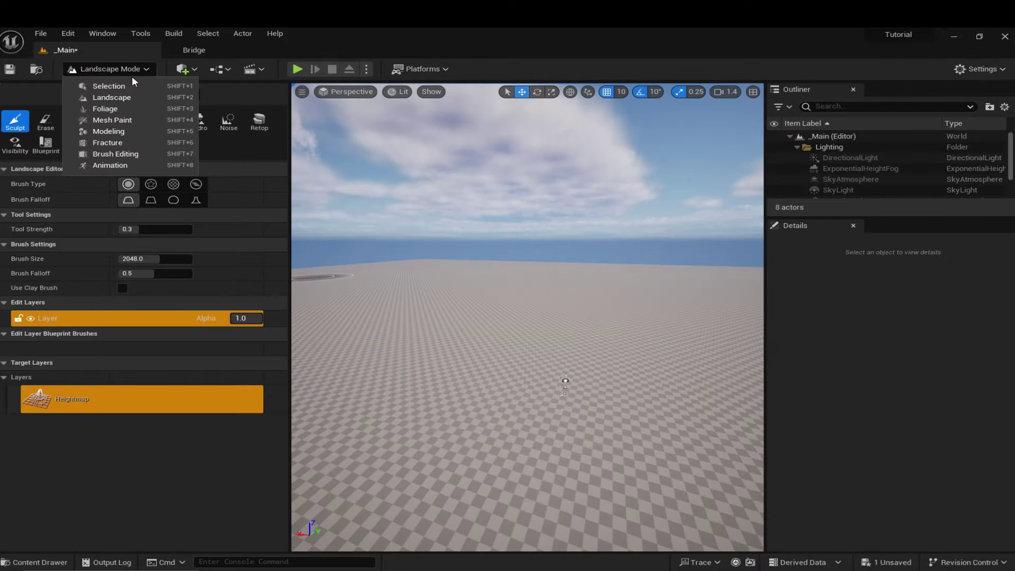
{"action": "left_click", "coordinate": [136, 74]}
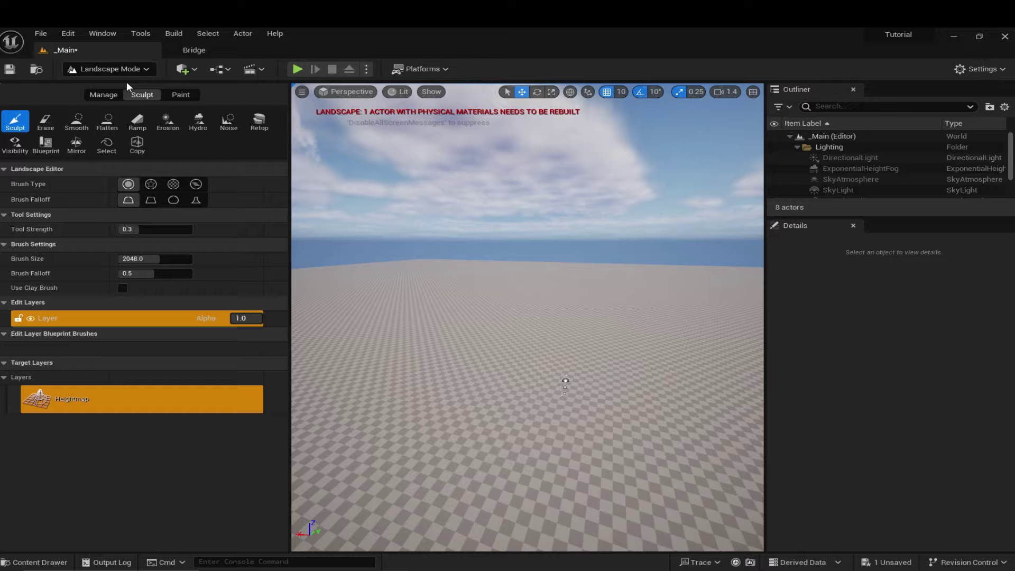
{"action": "left_click", "coordinate": [130, 69]}
{"action": "left_click", "coordinate": [117, 86]}
{"action": "right_click_drag", "start_coordinate": [503, 282], "coordinate": [508, 312]}
{"action": "key", "text": "s"}
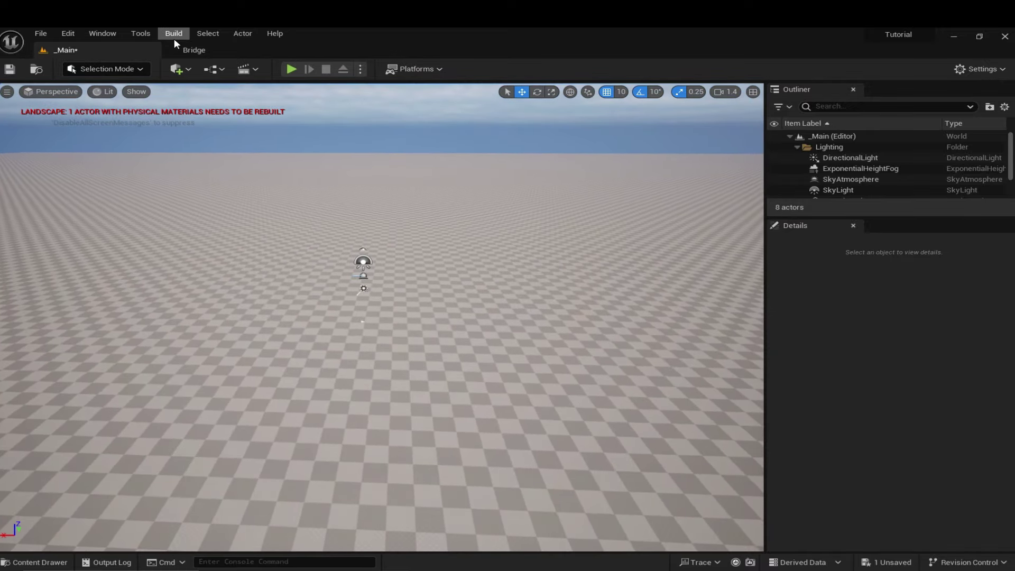
- Add the Huge Nordic Coastal Cliff from Quixel Bridge's local Megascans assets to the project and return to the _Main level
{"action": "left_click", "coordinate": [187, 50]}
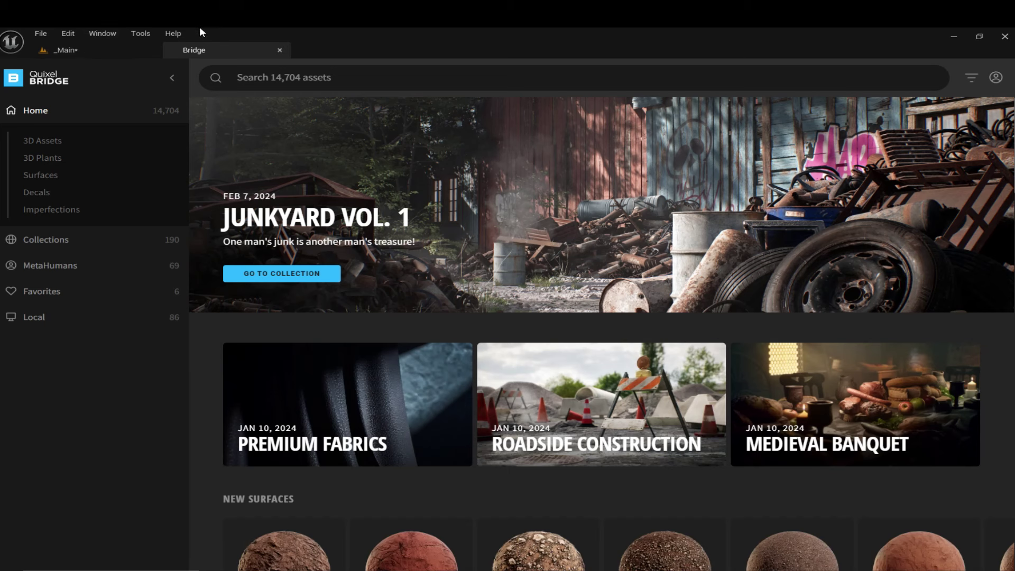
{"action": "left_click", "coordinate": [65, 327]}
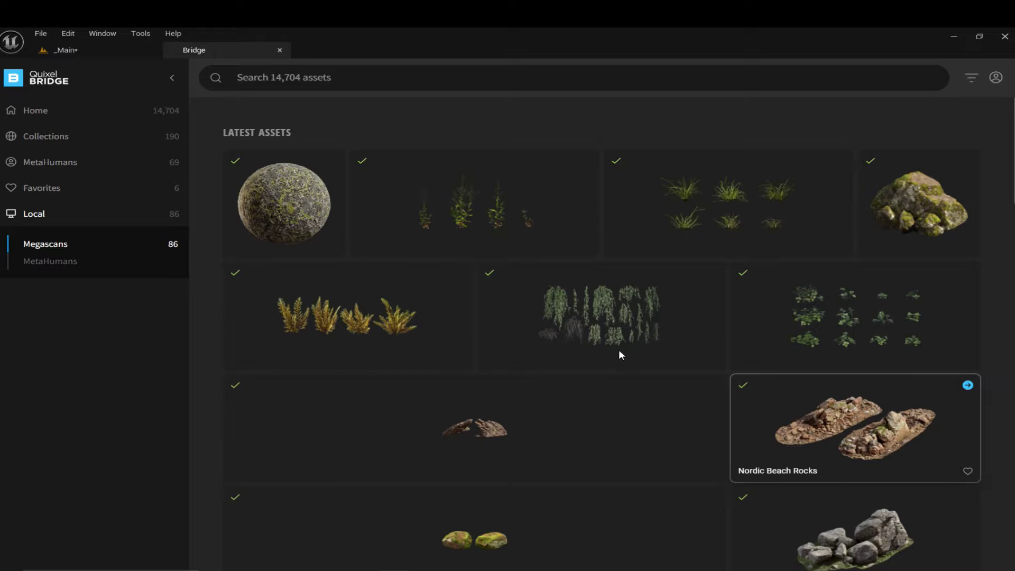
{"action": "left_click", "coordinate": [714, 386]}
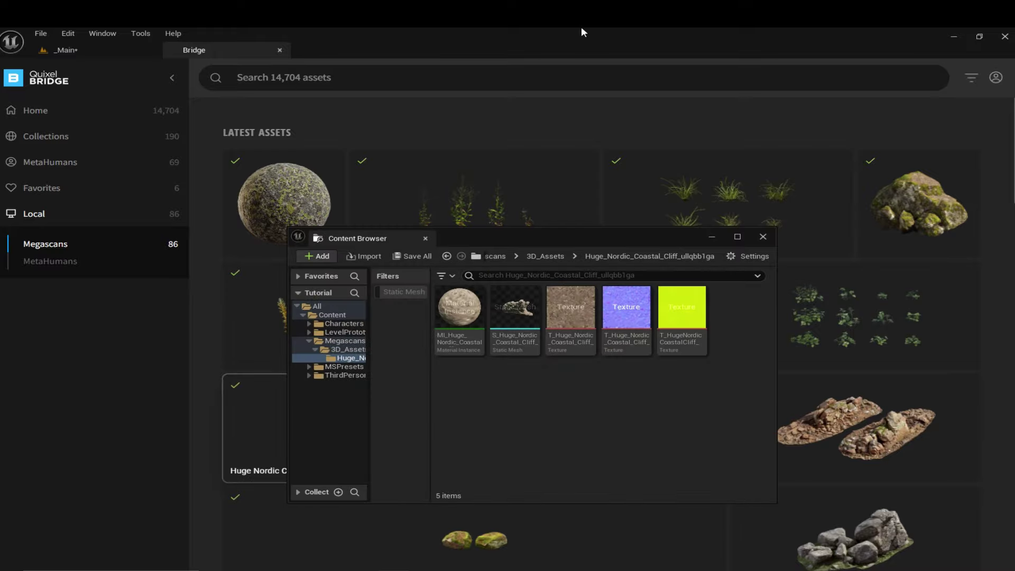
{"action": "left_click", "coordinate": [91, 48]}
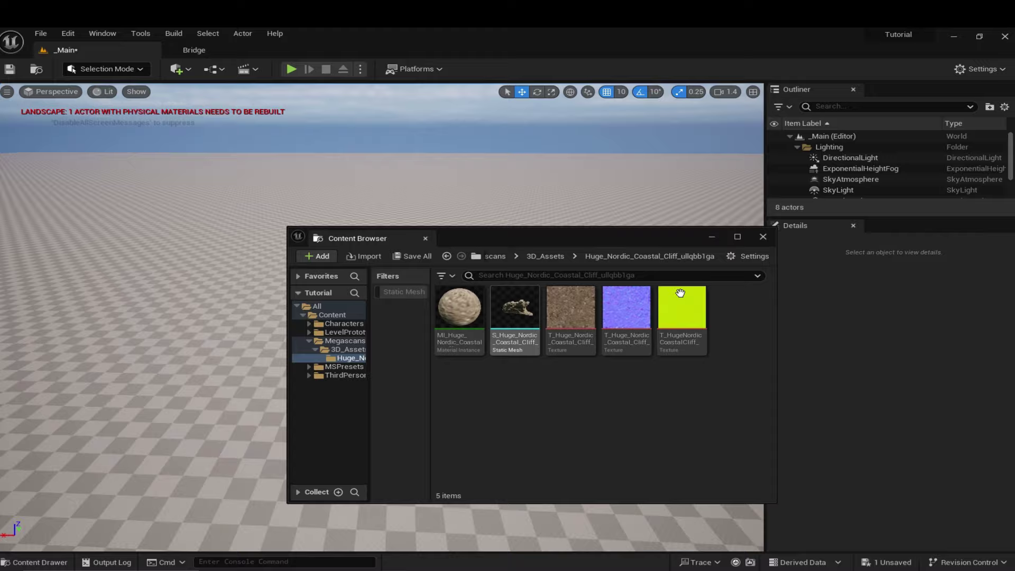
{"action": "left_click", "coordinate": [711, 237]}
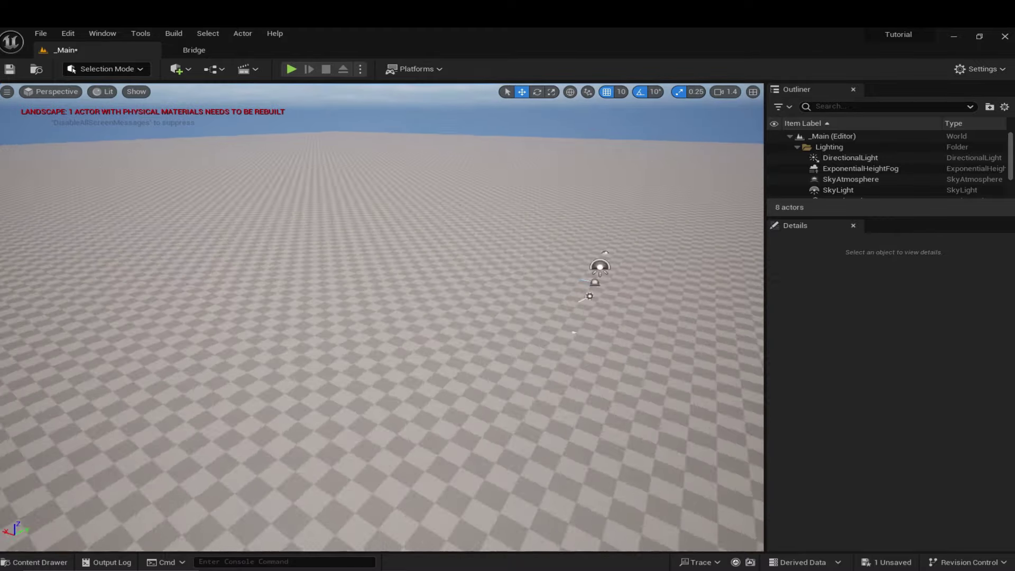
- Show the project's Megascans folder filtered to static meshes only
{"action": "right_click_drag", "start_coordinate": [597, 267], "coordinate": [597, 296]}
{"action": "right_click_drag", "start_coordinate": [515, 233], "coordinate": [515, 159]}
{"action": "scroll", "coordinate": [514, 159], "scroll_direction": "up", "scroll_amount": 2}
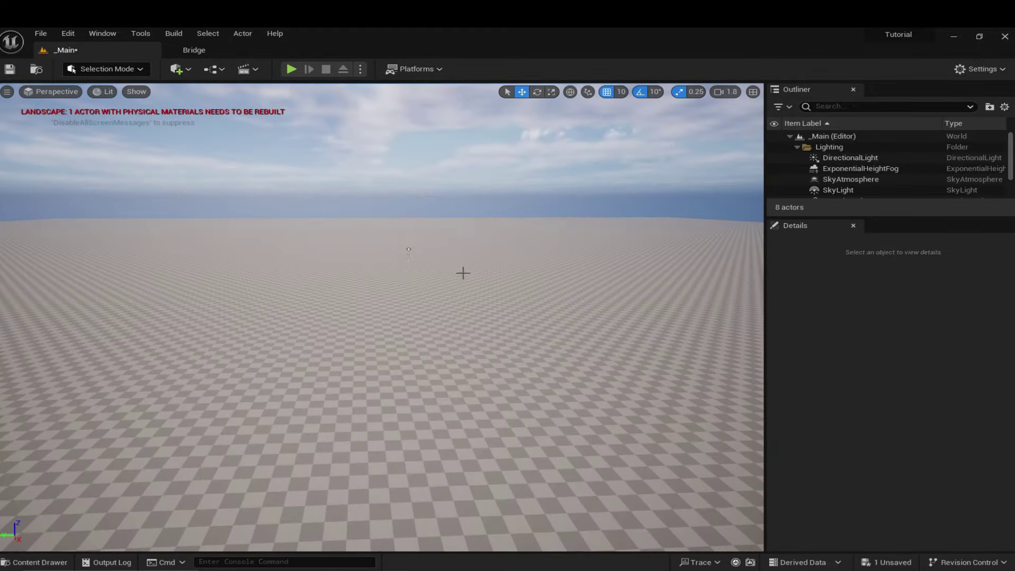
{"action": "key", "text": "ctrl+space"}
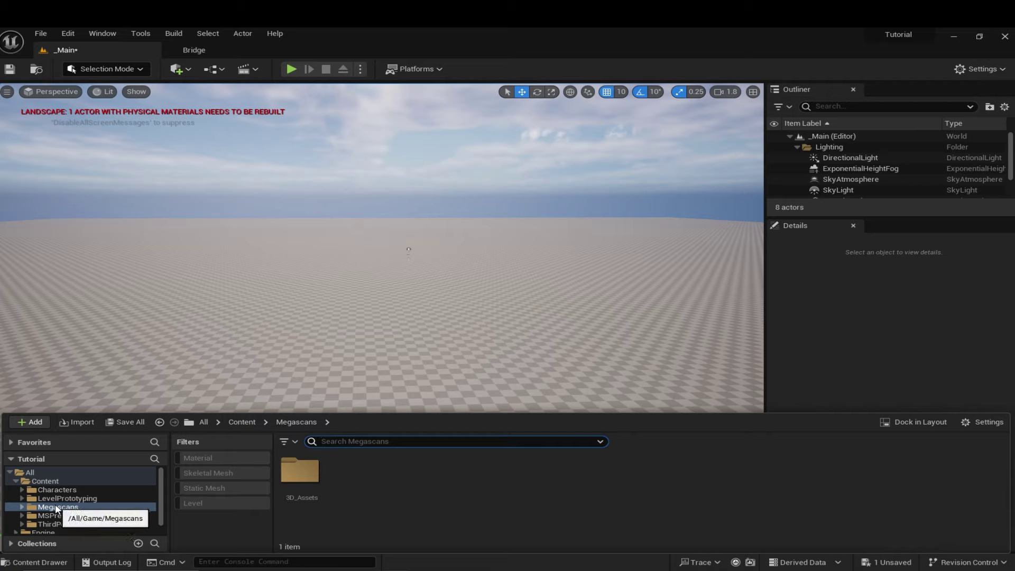
{"action": "left_click", "coordinate": [214, 488]}
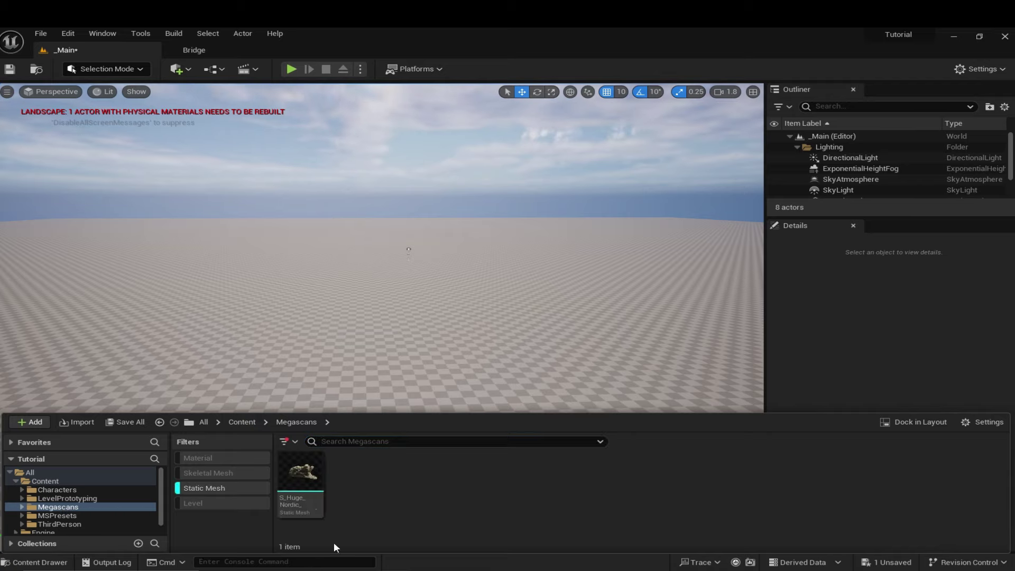
- Place the Huge Nordic Coastal Cliff static mesh on the landscape near the level's centre, turned about -90° around the vertical axis
{"action": "right_click_drag", "start_coordinate": [320, 323], "coordinate": [320, 291]}
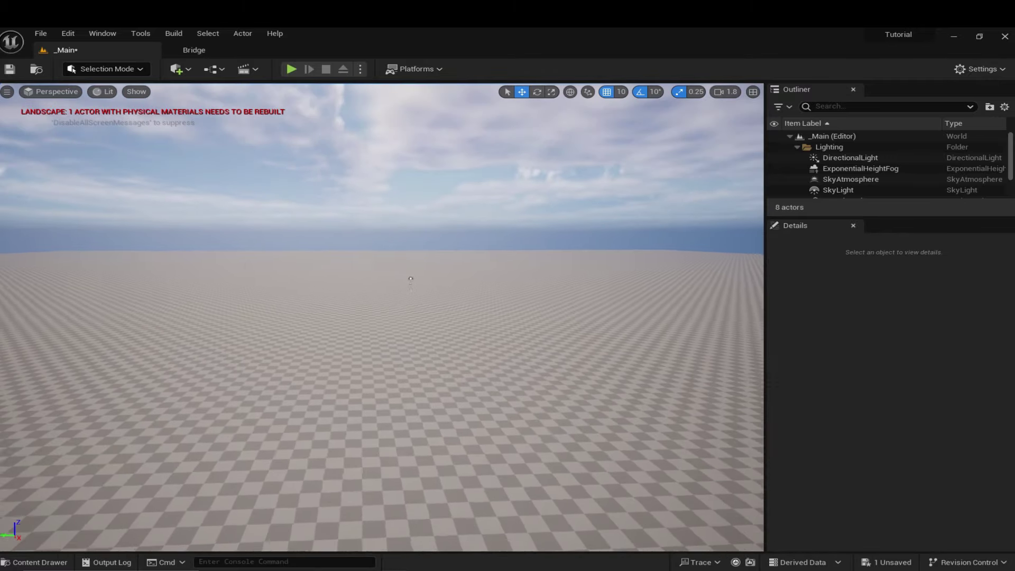
{"action": "key", "text": "ctrl+space"}
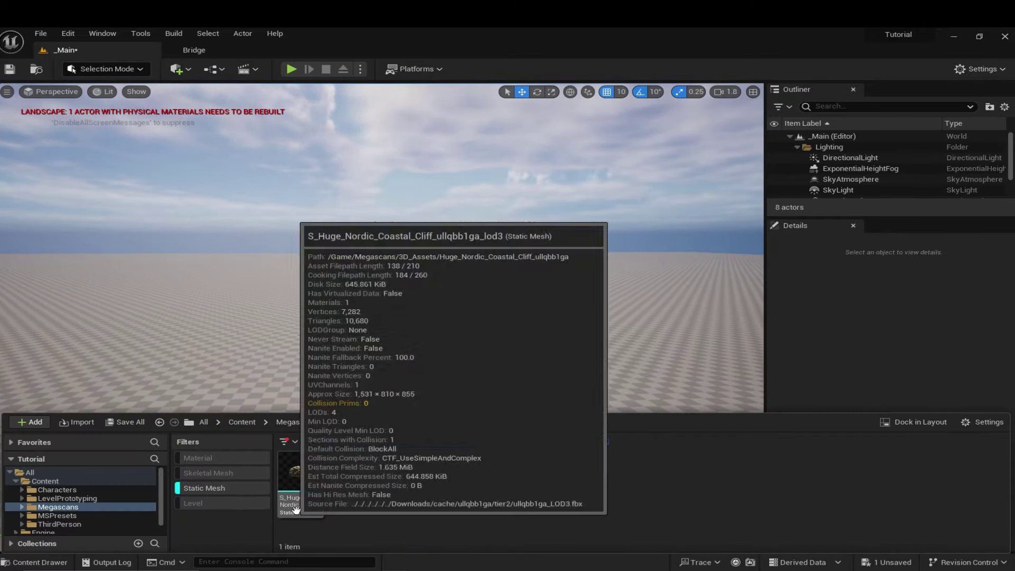
{"action": "left_click_drag", "start_coordinate": [295, 509], "coordinate": [412, 401]}
{"action": "key", "text": "e"}
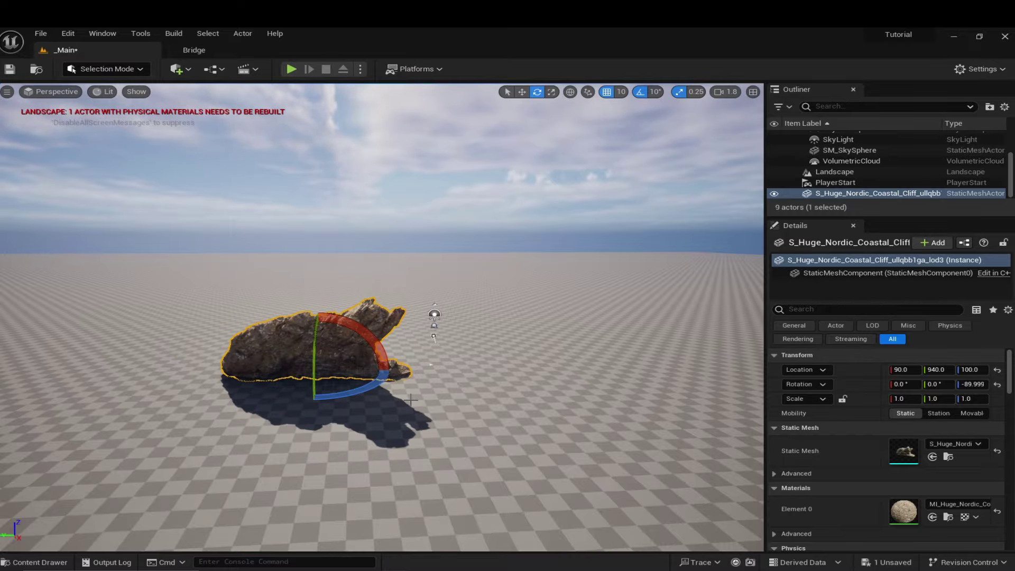
- Duplicate the coastal cliff along the Y axis and turn the copy to 90° around the vertical axis
{"action": "right_click_drag", "start_coordinate": [411, 400], "coordinate": [444, 402]}
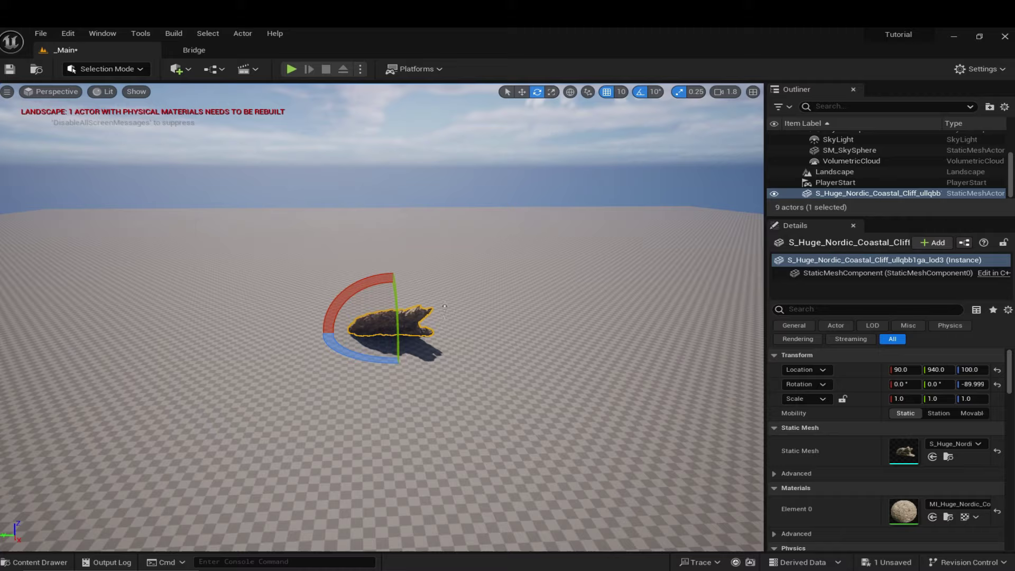
{"action": "right_click_drag", "start_coordinate": [444, 402], "coordinate": [444, 370]}
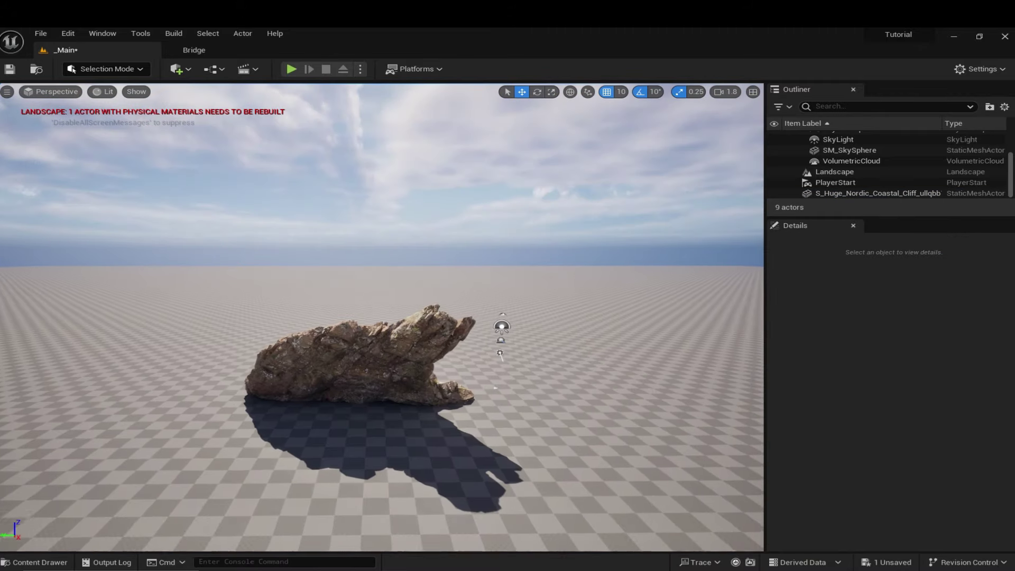
{"action": "right_click_drag", "start_coordinate": [408, 302], "coordinate": [408, 331]}
{"action": "left_click", "coordinate": [434, 365]}
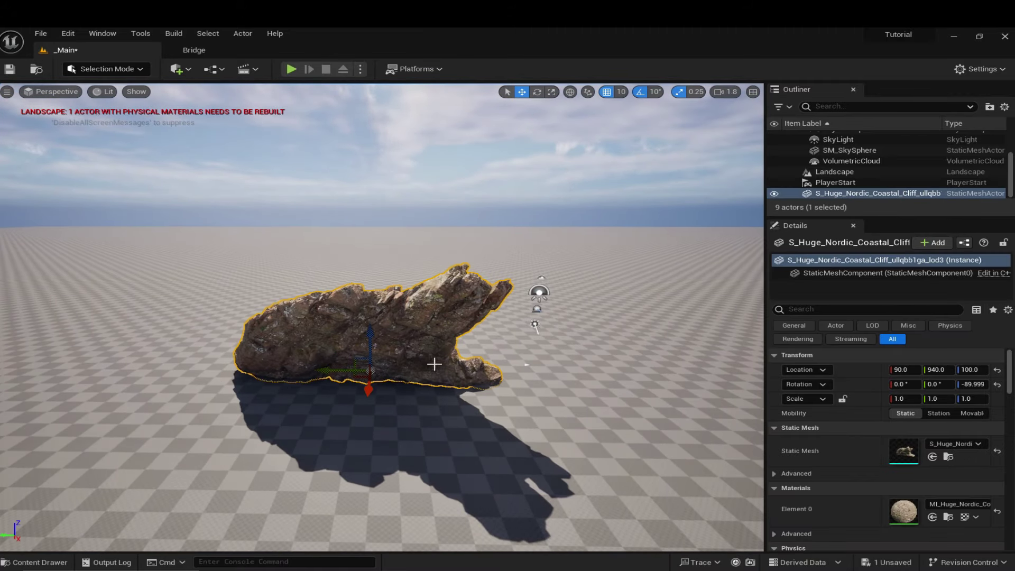
{"action": "left_click_drag", "start_coordinate": [323, 371], "coordinate": [450, 373], "text": "alt"}
{"action": "right_click_drag", "start_coordinate": [441, 391], "coordinate": [468, 388]}
{"action": "key", "text": "e"}
{"action": "left_click_drag", "start_coordinate": [391, 397], "coordinate": [534, 399]}
{"action": "key", "text": "w"}
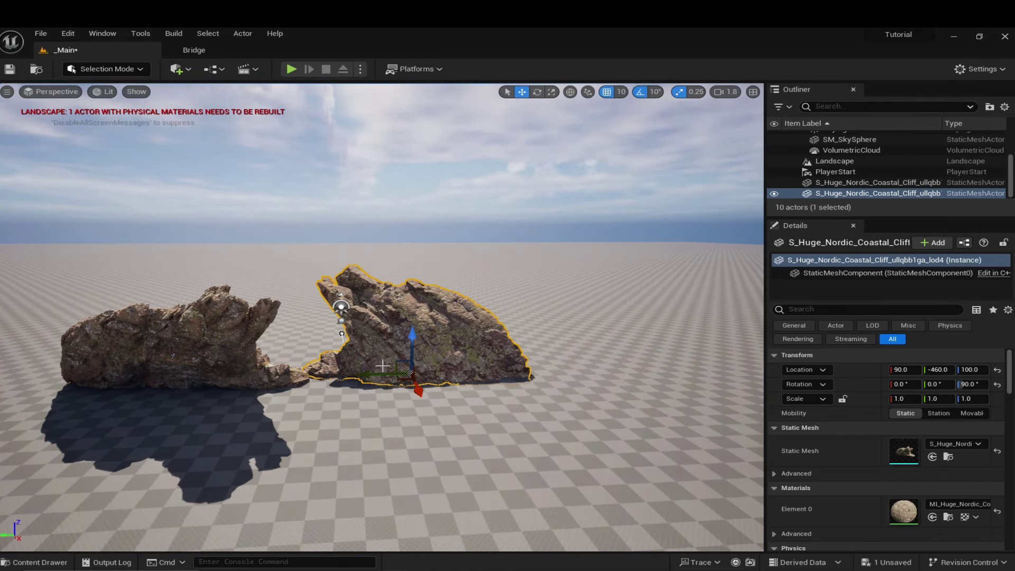
- Move the duplicated cliff farther along the Y axis to leave a gap between the two rocks
{"action": "left_click_drag", "start_coordinate": [375, 370], "coordinate": [442, 374]}
{"action": "key", "text": "q"}
{"action": "right_click_drag", "start_coordinate": [442, 374], "coordinate": [360, 381]}
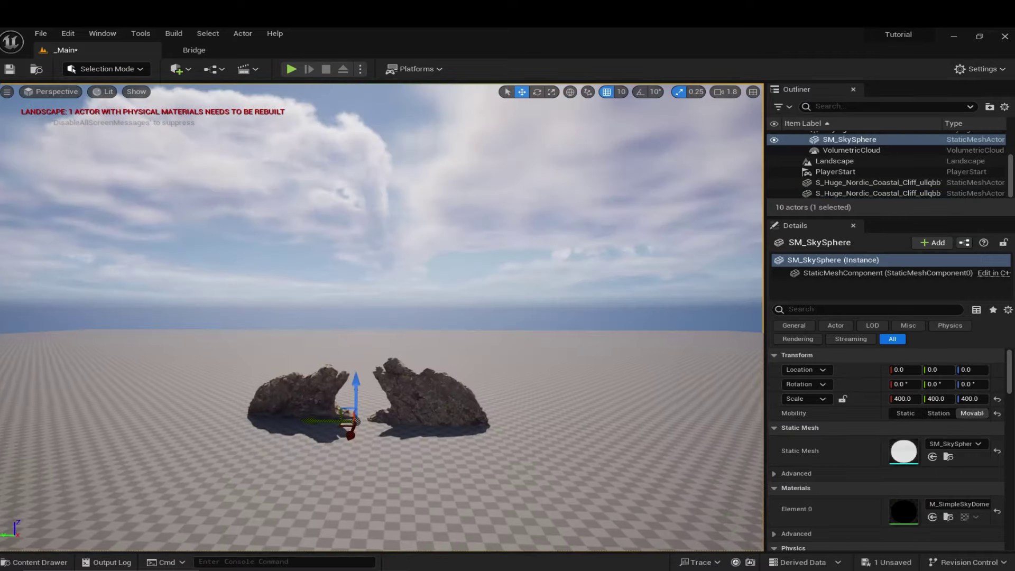
- Switch to landscape sculpting and set tool strength 0.132, brush size about 776 and brush falloff 0.636
{"action": "right_click_drag", "start_coordinate": [382, 318], "coordinate": [313, 371]}
{"action": "scroll", "coordinate": [555, 268], "scroll_direction": "down", "scroll_amount": 8}
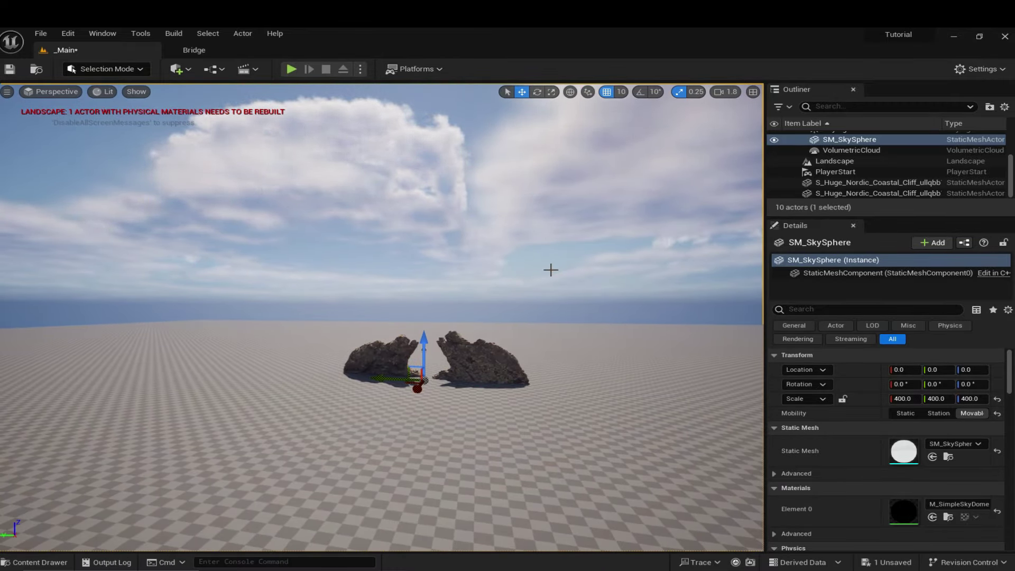
{"action": "right_click_drag", "start_coordinate": [527, 291], "coordinate": [535, 313]}
{"action": "key", "text": "q"}
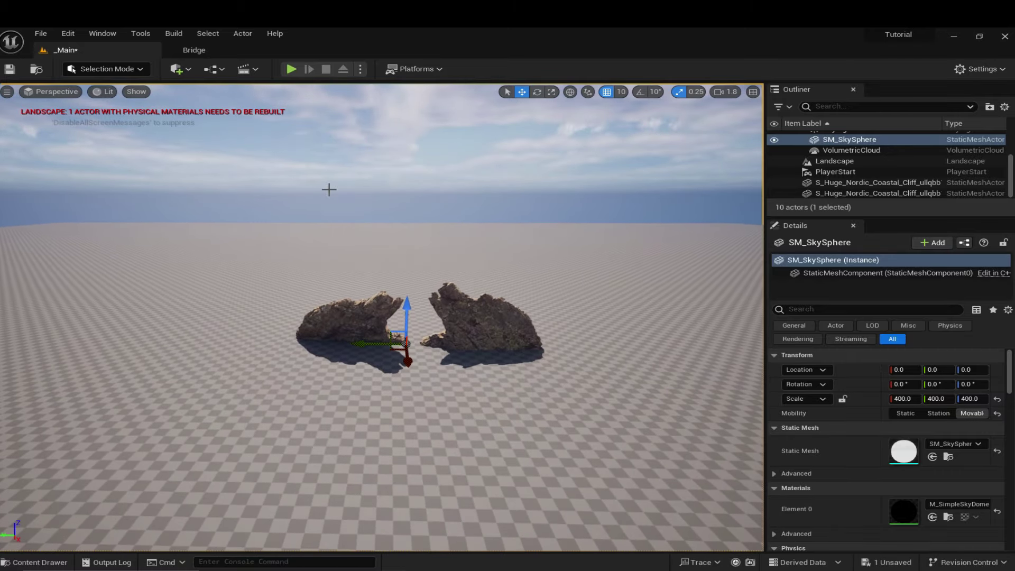
{"action": "left_click", "coordinate": [132, 69]}
{"action": "left_click", "coordinate": [139, 99]}
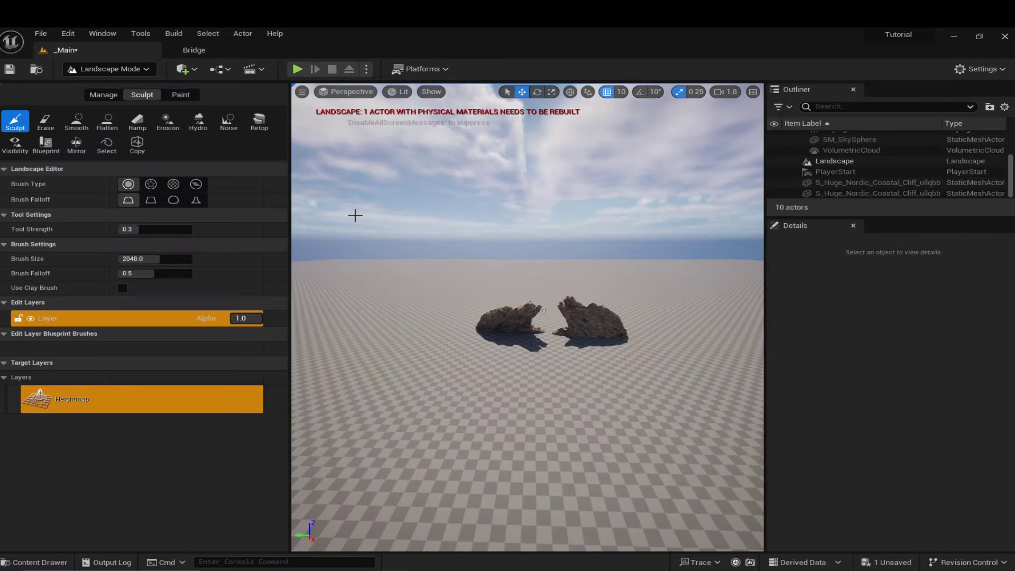
{"action": "key", "text": "w"}
{"action": "mouse_move", "coordinate": [435, 237]}
{"action": "right_mouse_down"}
{"action": "mouse_move", "coordinate": [472, 317]}
{"action": "mouse_move", "coordinate": [497, 301]}
{"action": "right_mouse_up"}
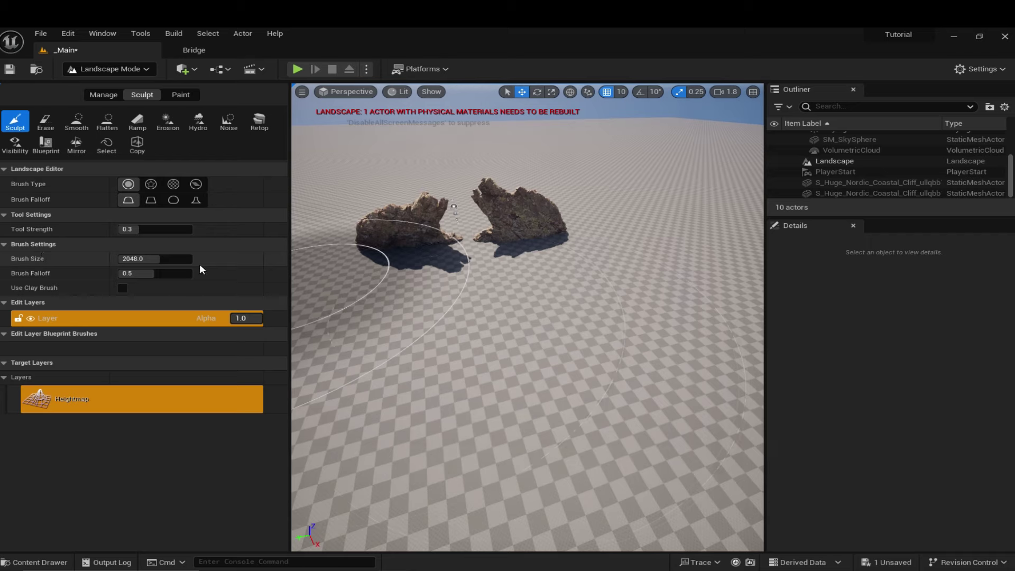
{"action": "left_click_drag", "start_coordinate": [168, 258], "coordinate": [135, 261]}
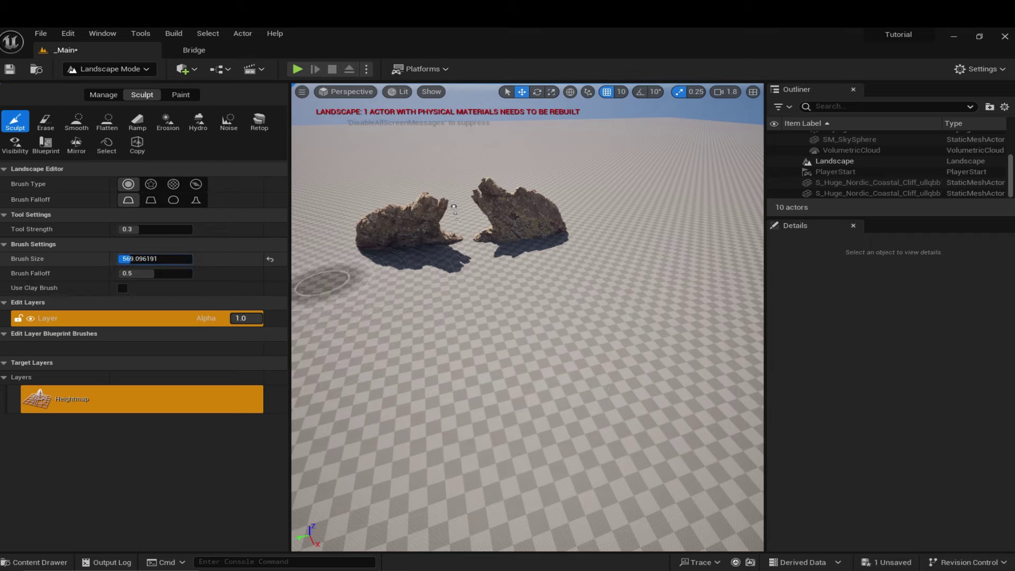
{"action": "key", "text": "Return"}
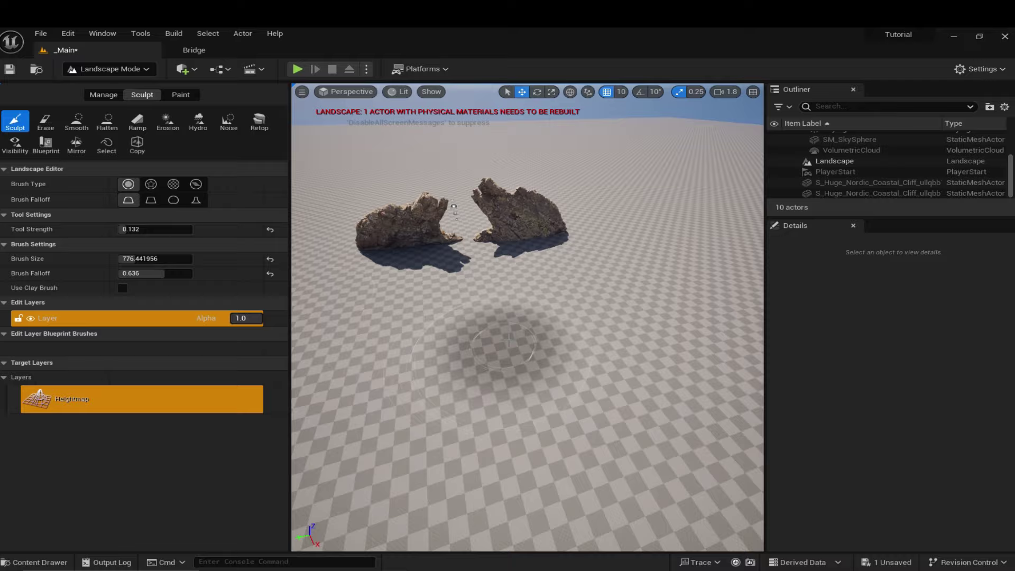
- Shape uneven hills and hollows in the landscape around and behind the two cliffs with the Sculpt and Smooth tools
{"action": "left_click_drag", "start_coordinate": [500, 346], "coordinate": [359, 328], "text": "alt"}
{"action": "mouse_move", "coordinate": [489, 340]}
{"action": "right_mouse_down"}
{"action": "mouse_move", "coordinate": [494, 373]}
{"action": "mouse_move", "coordinate": [535, 386]}
{"action": "mouse_move", "coordinate": [553, 365]}
{"action": "right_mouse_up"}
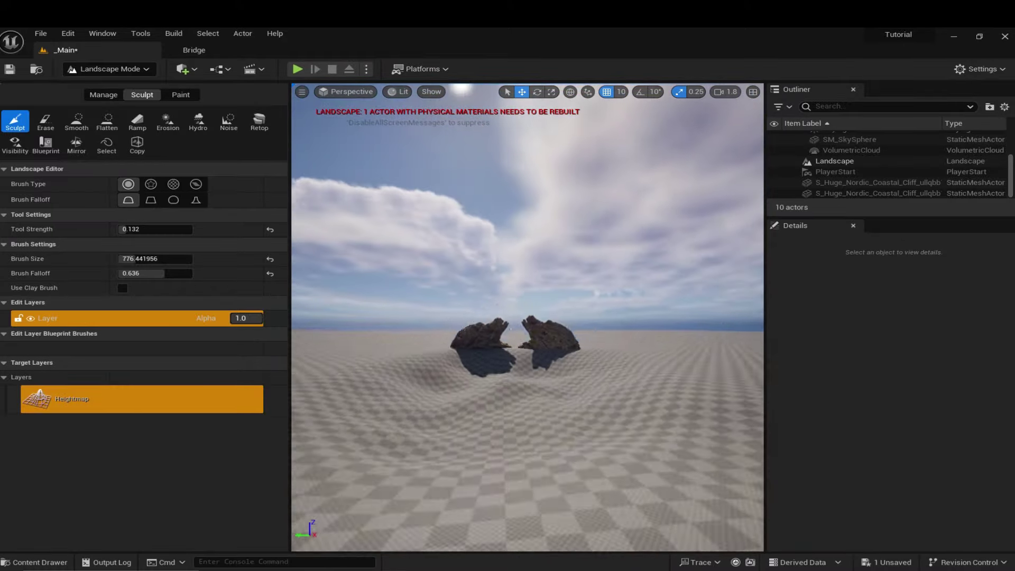
{"action": "right_click_drag", "start_coordinate": [381, 395], "coordinate": [407, 365]}
{"action": "left_click", "coordinate": [76, 121]}
{"action": "left_click", "coordinate": [15, 121]}
{"action": "right_click_drag", "start_coordinate": [476, 370], "coordinate": [476, 391]}
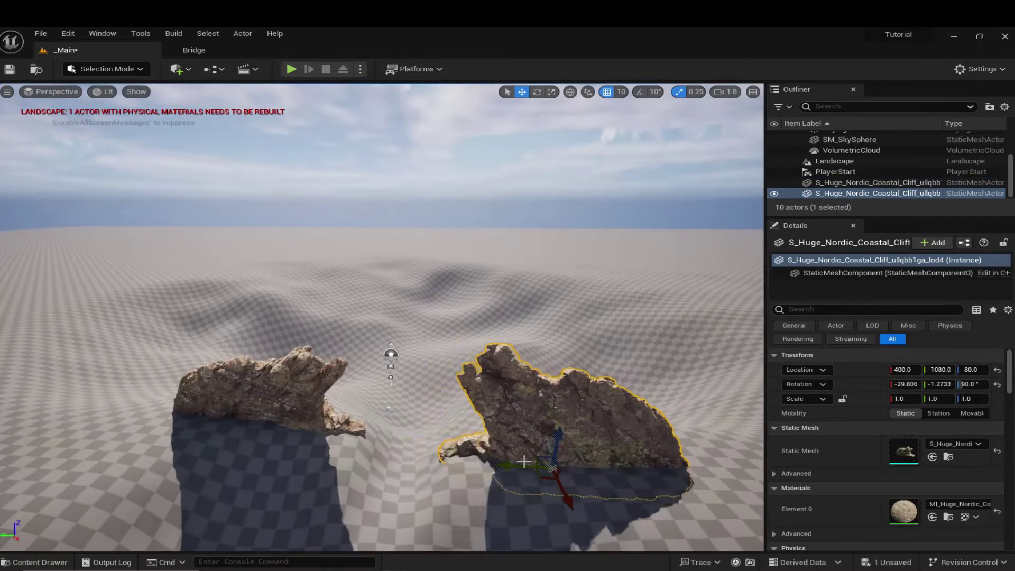
- In Selection Mode, sink the duplicated cliff into the ground and shift it toward the other cliff, to about X 400, Y -940, Z -170
{"action": "left_click", "coordinate": [249, 402]}
{"action": "left_click", "coordinate": [524, 462]}
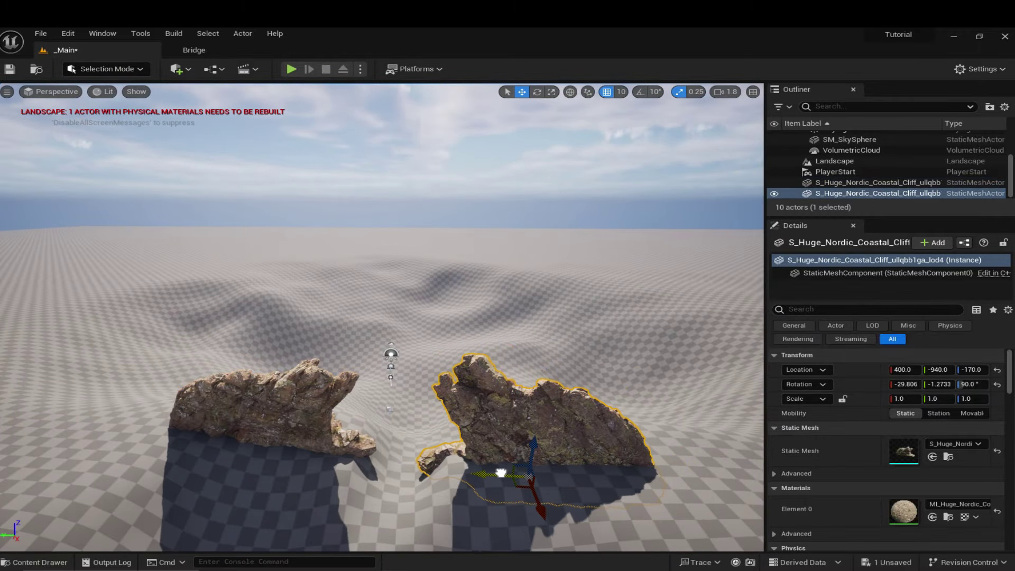
{"action": "left_click", "coordinate": [248, 402]}
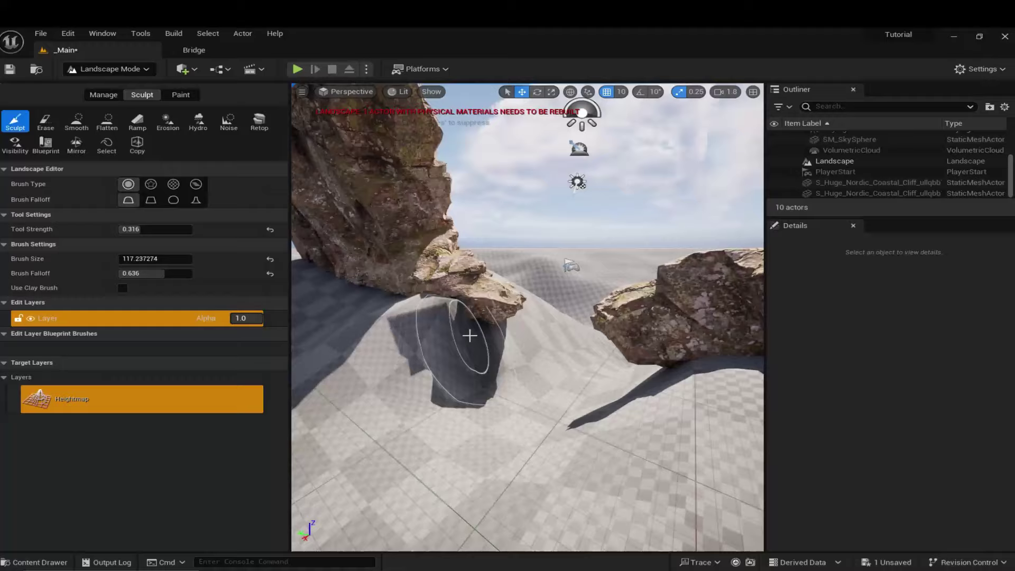
- Sculpt the ground around the cliff bases with brush size about 117 and tool strength 0.316, and return to Selection Mode
{"action": "right_click_drag", "start_coordinate": [470, 336], "coordinate": [508, 339]}
{"action": "left_click", "coordinate": [535, 331]}
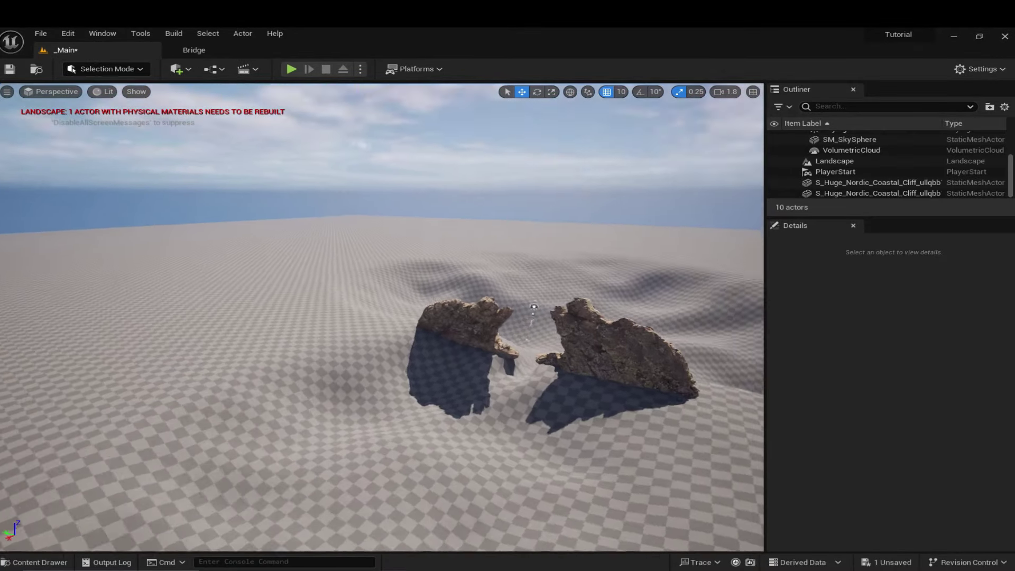
{"action": "right_click_drag", "start_coordinate": [350, 259], "coordinate": [470, 207]}
{"action": "right_click", "coordinate": [350, 259]}
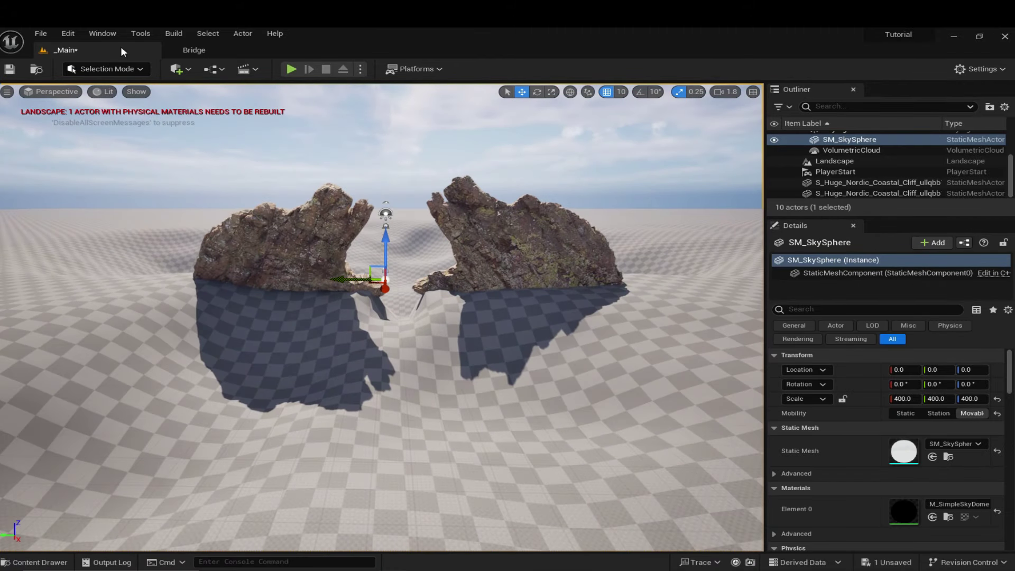
- Enable the experimental Water and Water Extras plugins for the project
{"action": "left_click", "coordinate": [68, 32]}
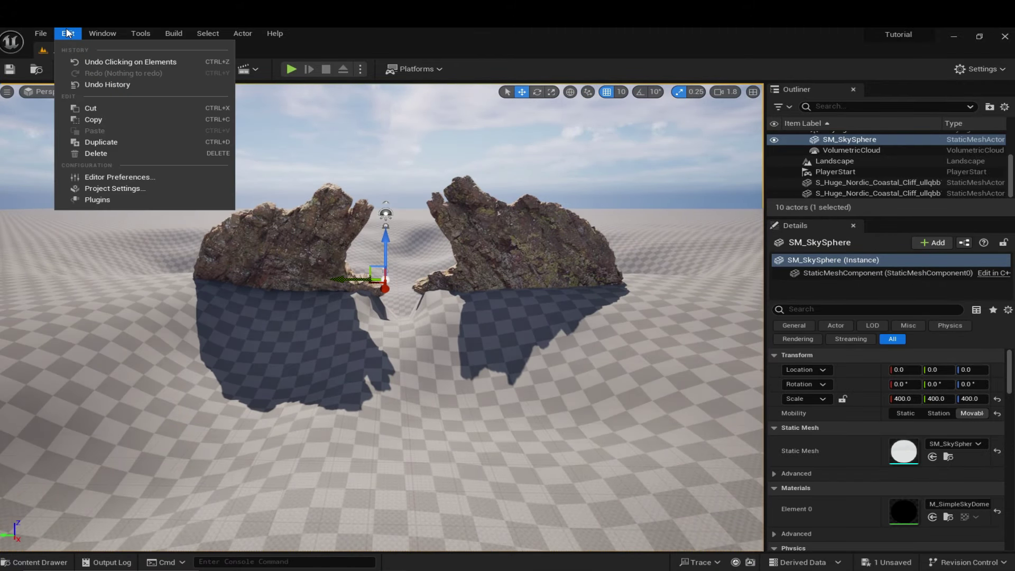
{"action": "left_click", "coordinate": [109, 199]}
{"action": "type", "text": "water"}
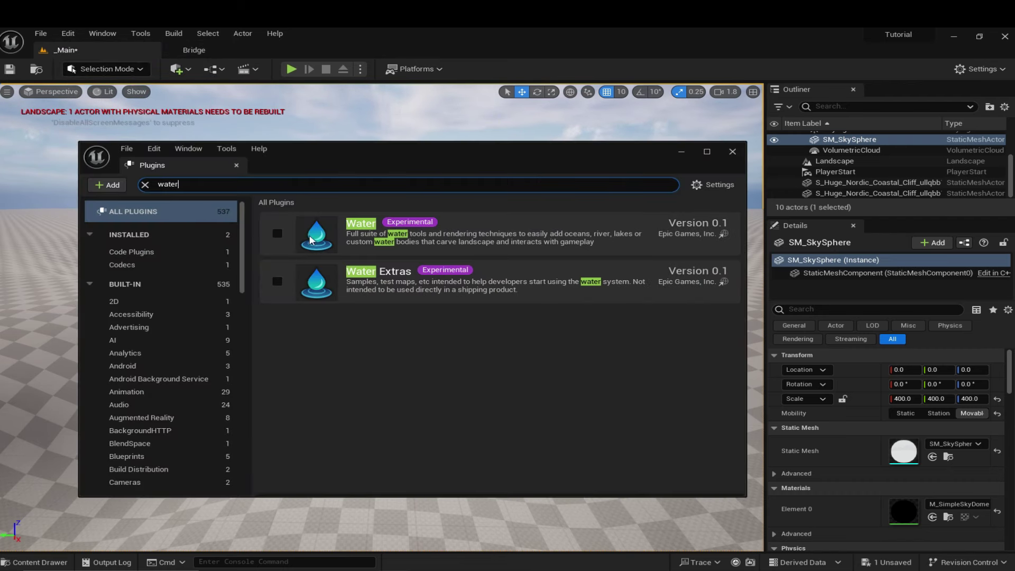
{"action": "left_click", "coordinate": [277, 234]}
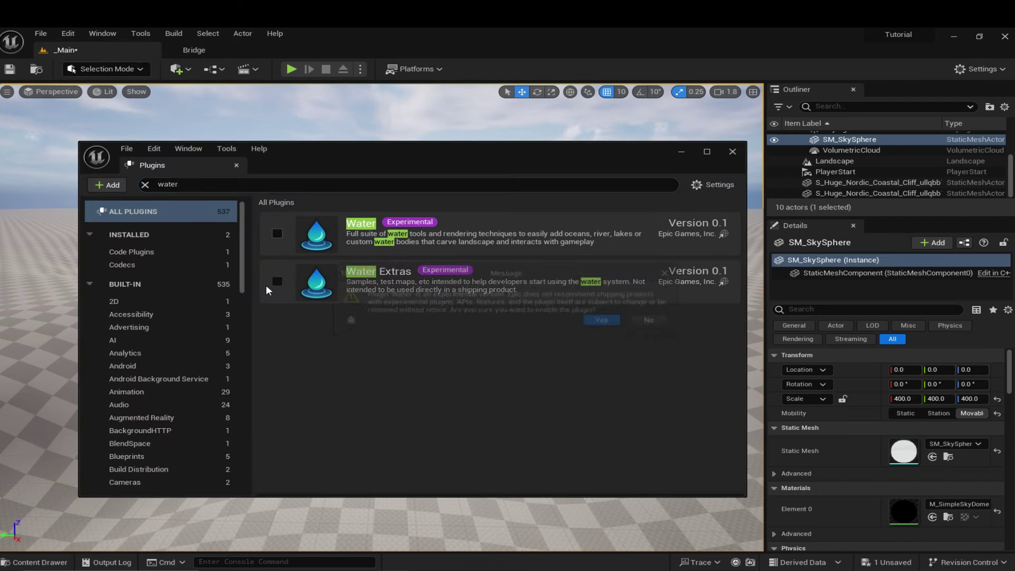
{"action": "left_click", "coordinate": [613, 321]}
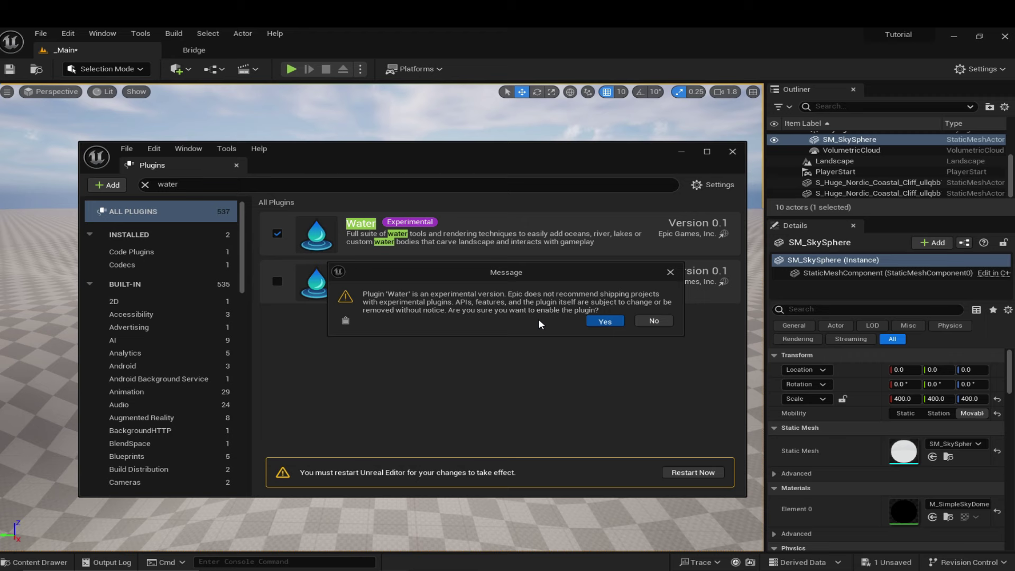
{"action": "left_click", "coordinate": [277, 280]}
{"action": "left_click", "coordinate": [596, 321]}
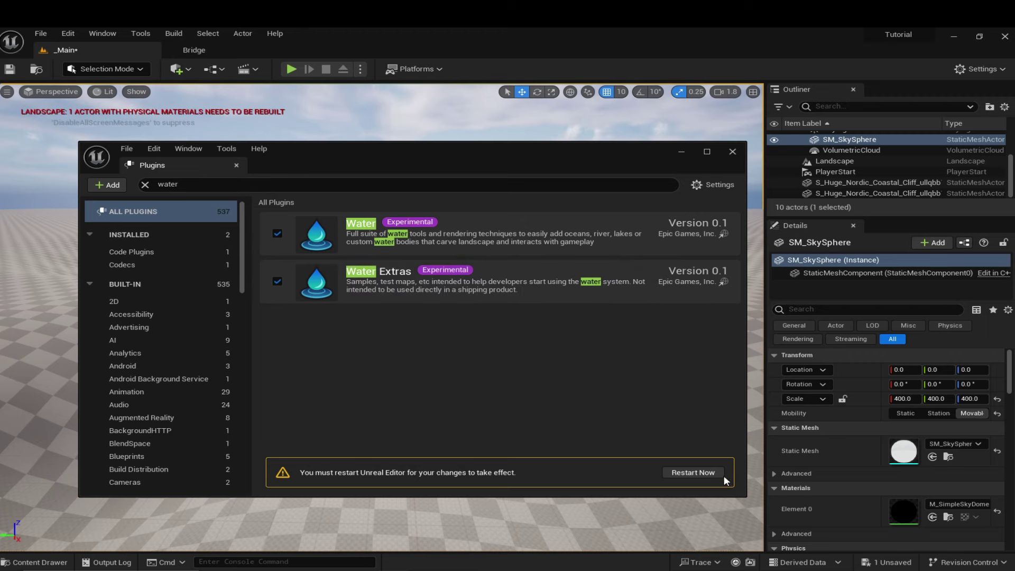
- Restart the editor with the _Main level saved, and close the Message Log and Plugins windows once it reloads
{"action": "left_click", "coordinate": [708, 479]}
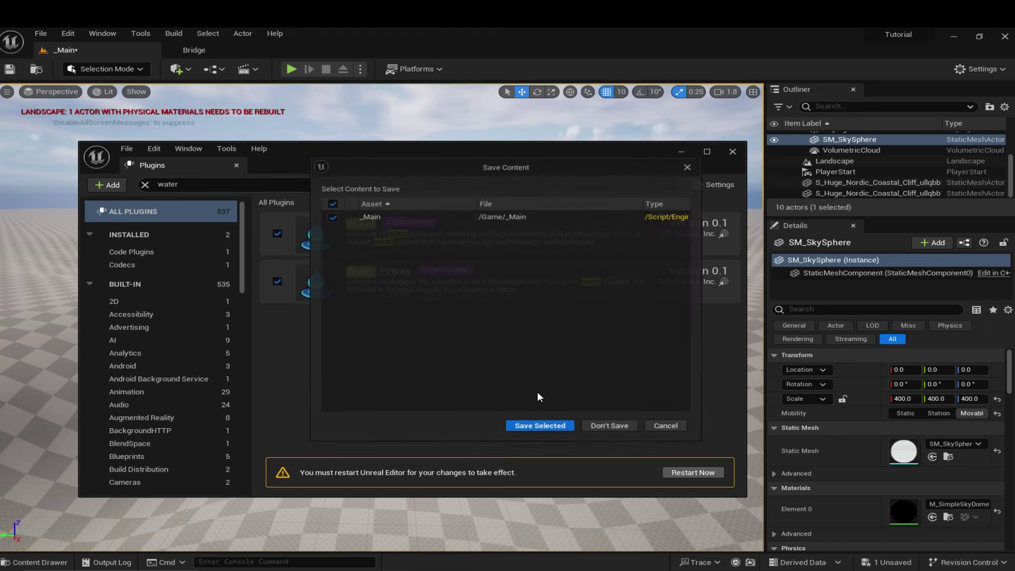
{"action": "left_click", "coordinate": [541, 427]}
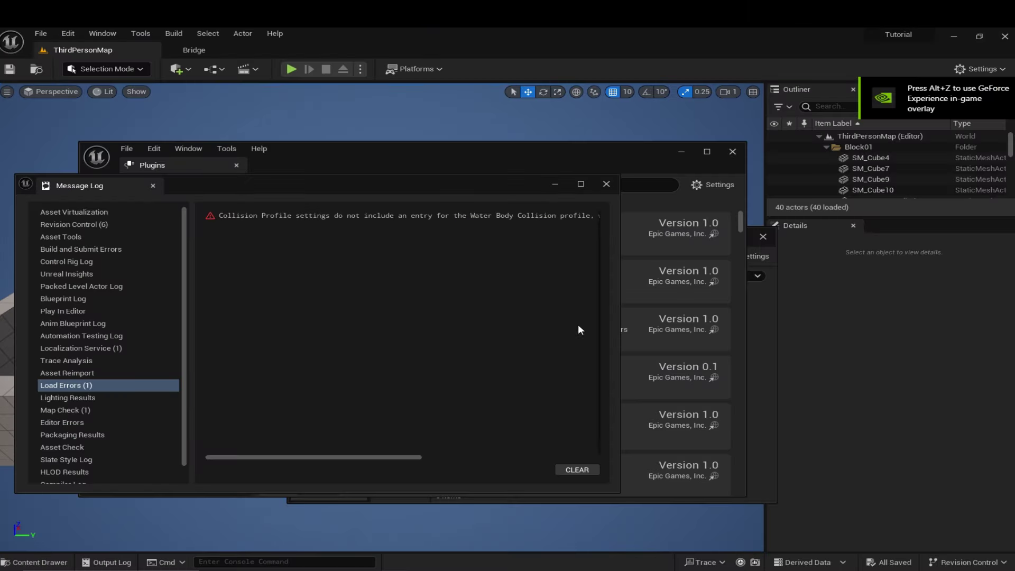
{"action": "left_click", "coordinate": [607, 185]}
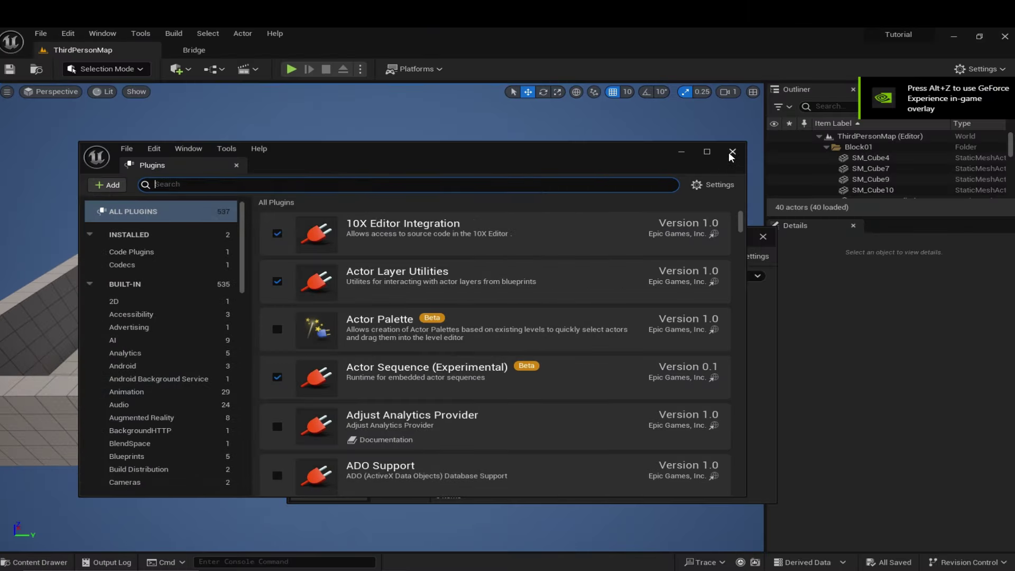
{"action": "left_click", "coordinate": [732, 152]}
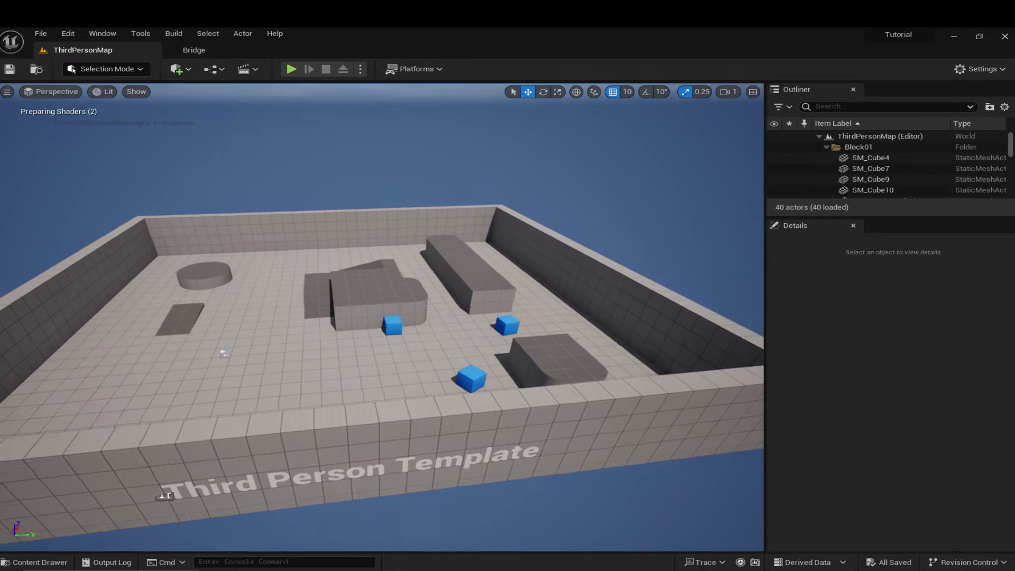
- Clear the static mesh filter and open the _Main level from the project's Content folder
{"action": "right_click_drag", "start_coordinate": [391, 502], "coordinate": [370, 501]}
{"action": "key", "text": "ctrl+space"}
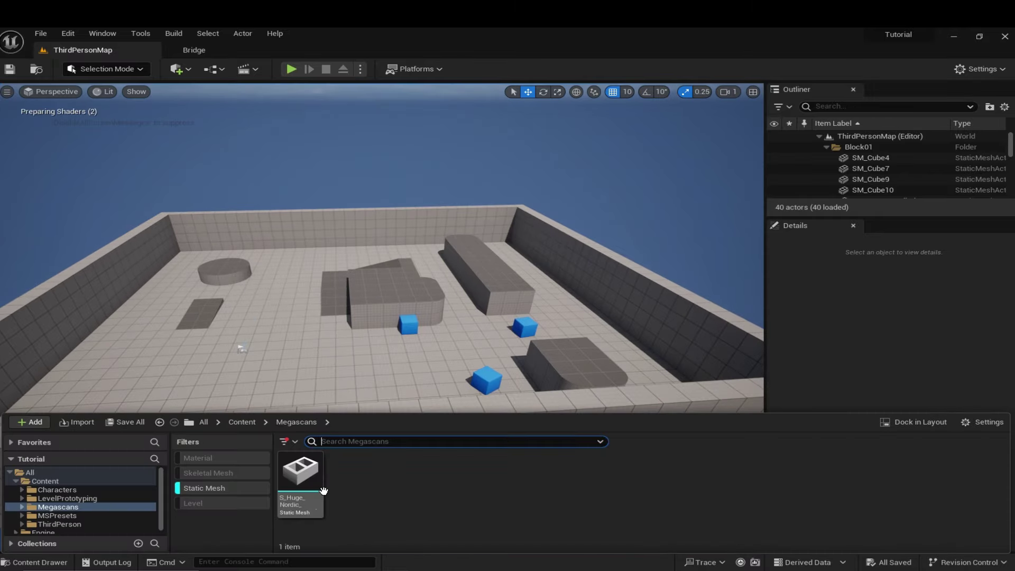
{"action": "left_click", "coordinate": [199, 490]}
{"action": "left_click", "coordinate": [45, 482]}
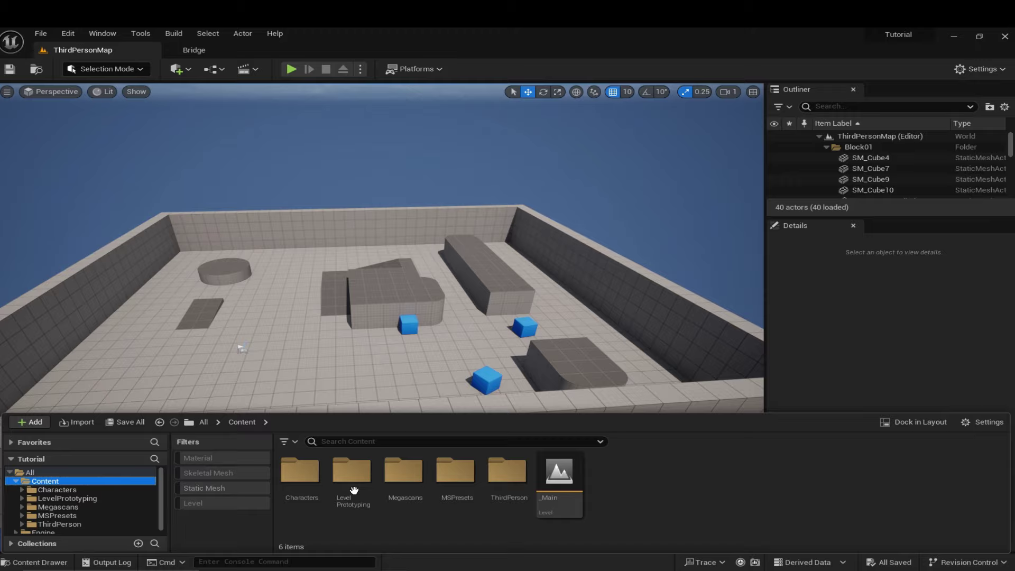
{"action": "double_click", "coordinate": [550, 482]}
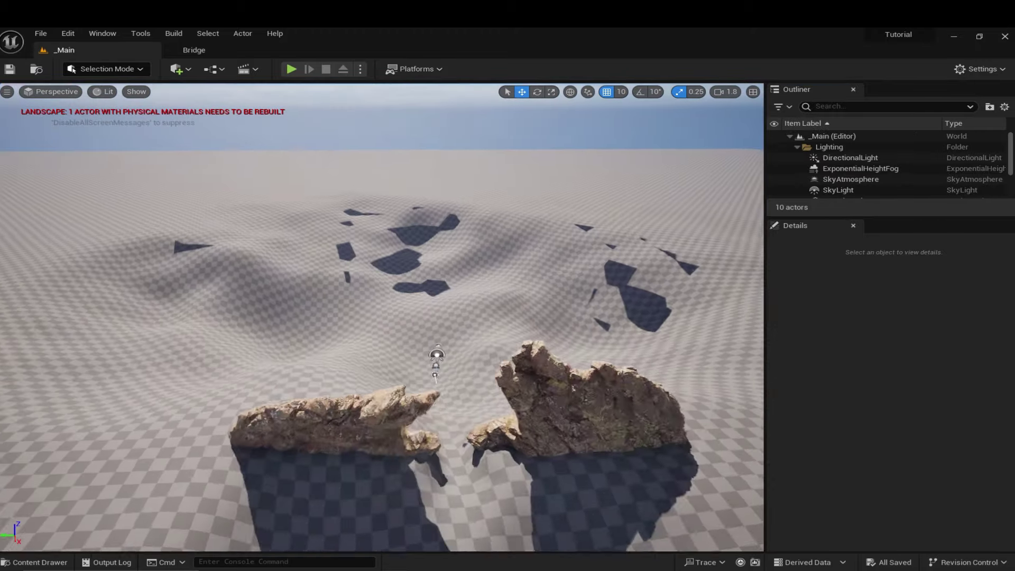
- Place a Water Body Lake on the landscape at the gap between the two cliffs, at about X 310, Y -220, Z 40
{"action": "right_click_drag", "start_coordinate": [392, 349], "coordinate": [404, 380]}
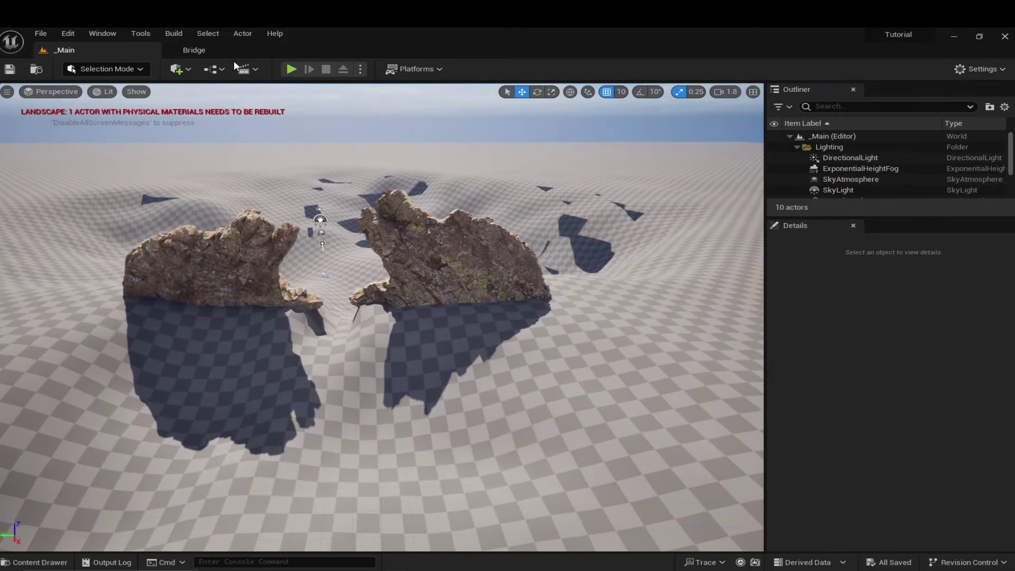
{"action": "left_click", "coordinate": [185, 69]}
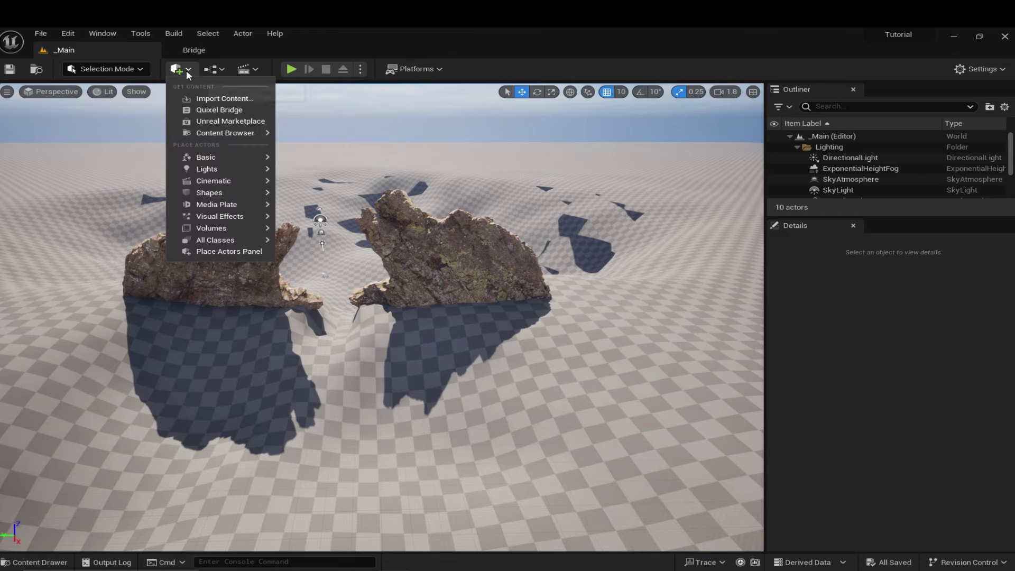
{"action": "type", "text": "water"}
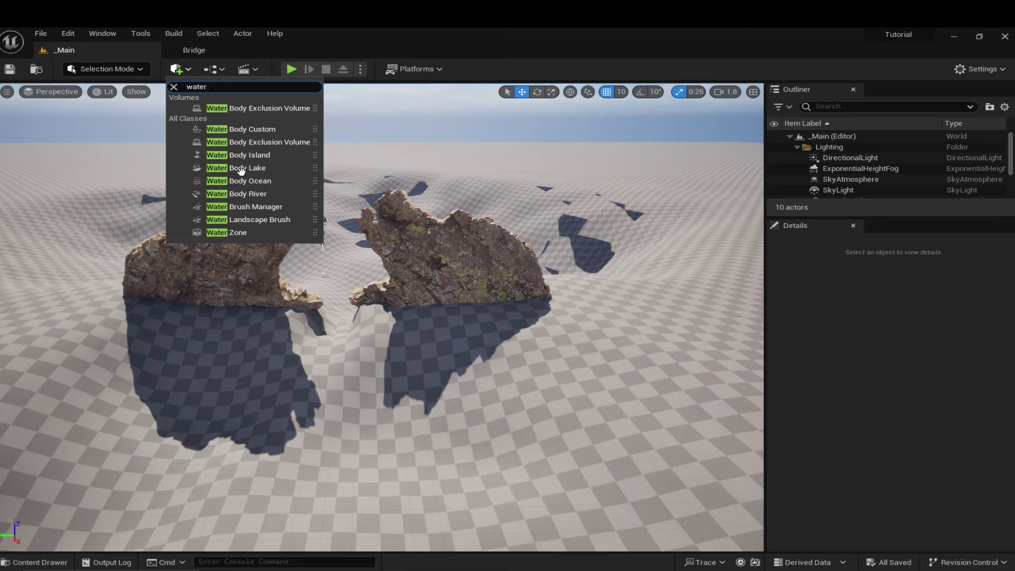
{"action": "left_click_drag", "start_coordinate": [406, 194], "coordinate": [324, 244]}
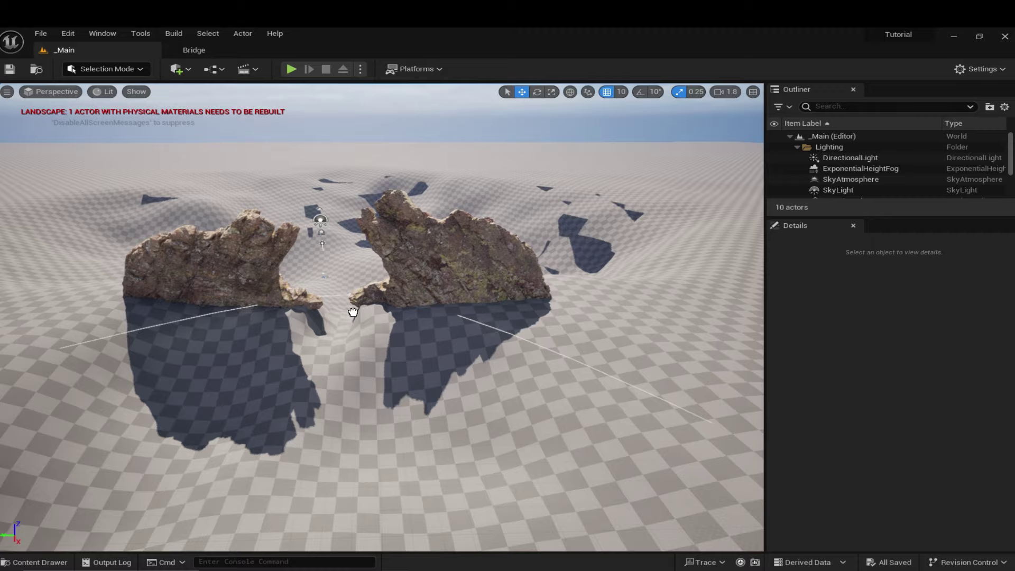
{"action": "left_click_drag", "start_coordinate": [354, 312], "coordinate": [329, 317]}
{"action": "right_click_drag", "start_coordinate": [328, 316], "coordinate": [159, 317]}
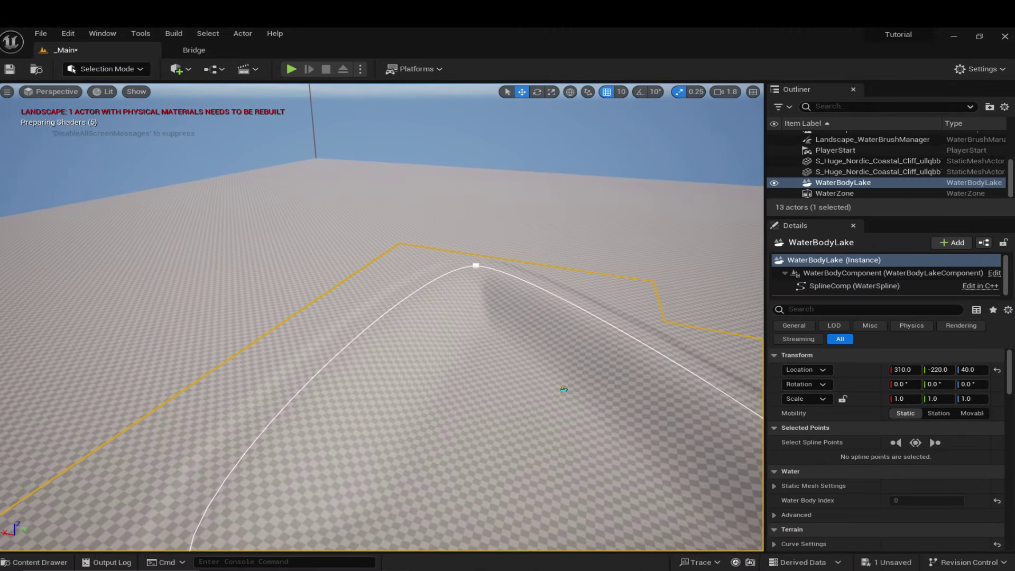
{"action": "right_click_drag", "start_coordinate": [381, 316], "coordinate": [238, 312]}
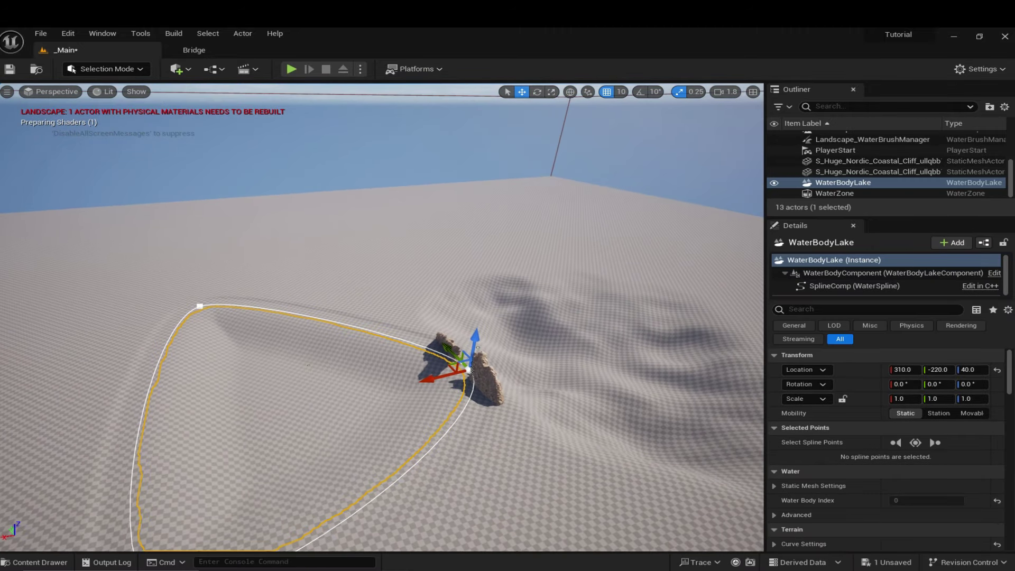
- Move the lake to X -2840 so it surrounds the two cliffs, and stop it from affecting the landscape
{"action": "right_click_drag", "start_coordinate": [340, 313], "coordinate": [340, 314]}
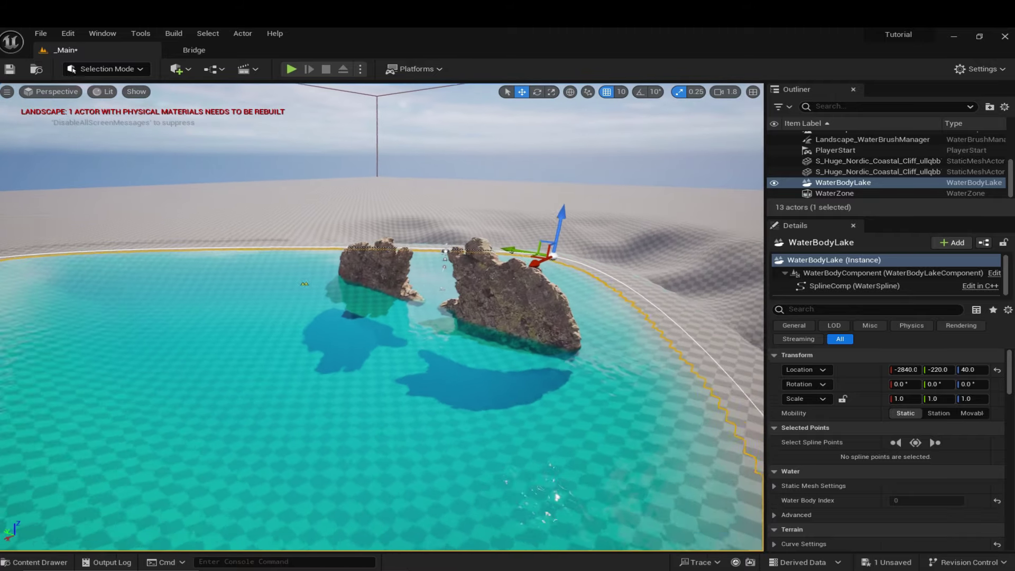
{"action": "mouse_move", "coordinate": [381, 317]}
{"action": "right_mouse_down"}
{"action": "mouse_move", "coordinate": [286, 312]}
{"action": "mouse_move", "coordinate": [375, 318]}
{"action": "mouse_move", "coordinate": [360, 312]}
{"action": "mouse_move", "coordinate": [370, 308]}
{"action": "right_mouse_up"}
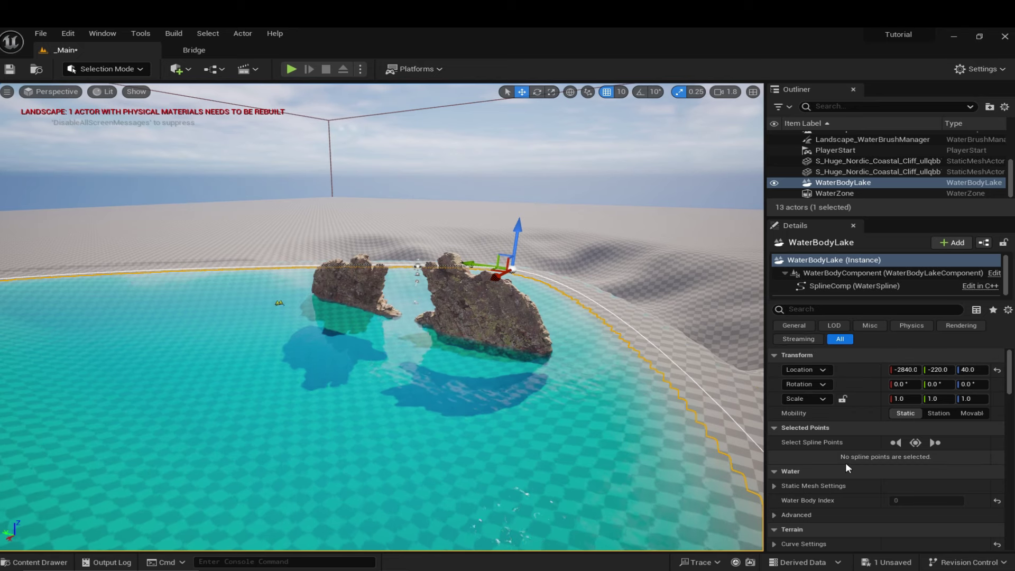
{"action": "scroll", "coordinate": [845, 463], "scroll_direction": "down", "scroll_amount": 4}
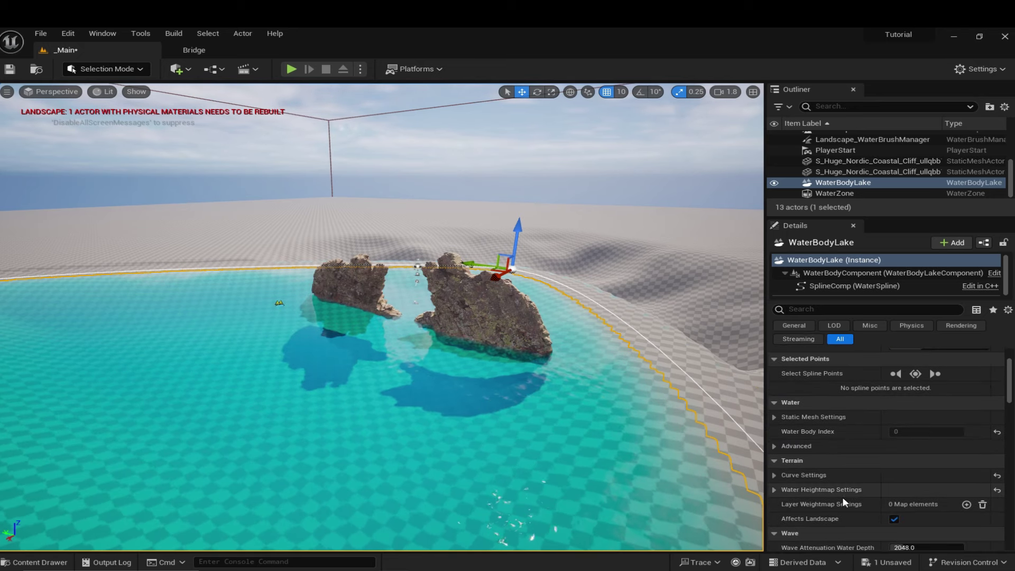
{"action": "left_click", "coordinate": [894, 519]}
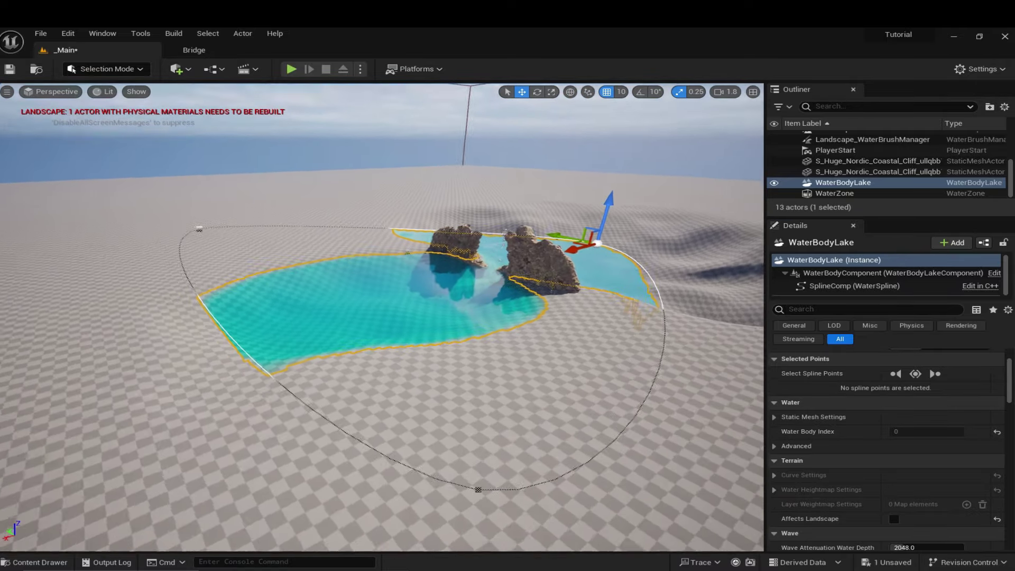
- Stretch the lake behind the cliffs by moving its first spline point to about X -9700, Y -30
{"action": "mouse_move", "coordinate": [382, 317]}
{"action": "right_mouse_down"}
{"action": "mouse_move", "coordinate": [360, 302]}
{"action": "mouse_move", "coordinate": [402, 291]}
{"action": "mouse_move", "coordinate": [381, 264]}
{"action": "mouse_move", "coordinate": [402, 225]}
{"action": "mouse_move", "coordinate": [402, 296]}
{"action": "mouse_move", "coordinate": [371, 344]}
{"action": "mouse_move", "coordinate": [386, 328]}
{"action": "right_mouse_up"}
{"action": "left_click_drag", "start_coordinate": [350, 269], "coordinate": [344, 312]}
{"action": "left_click", "coordinate": [483, 280]}
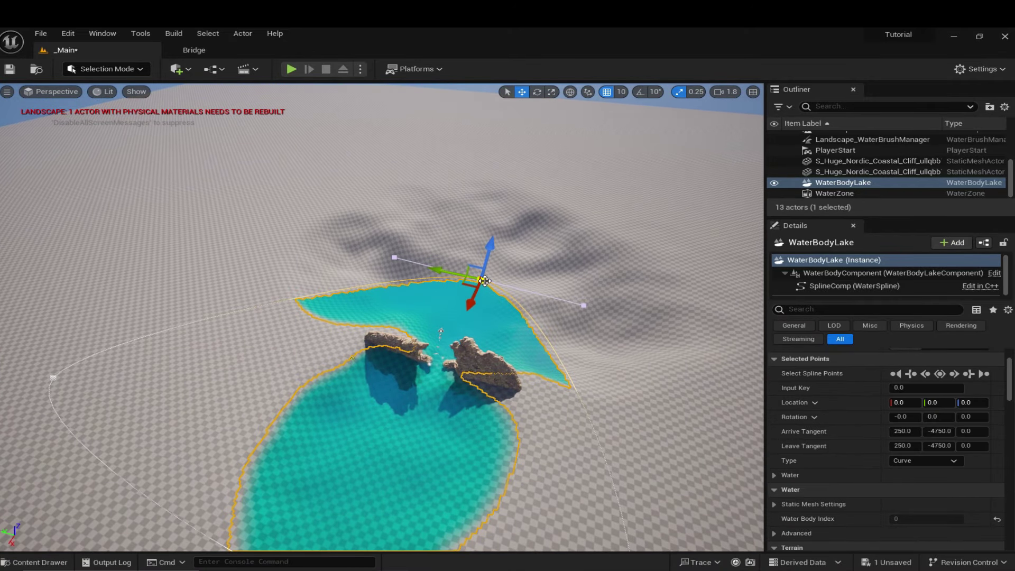
{"action": "left_click_drag", "start_coordinate": [463, 286], "coordinate": [540, 179]}
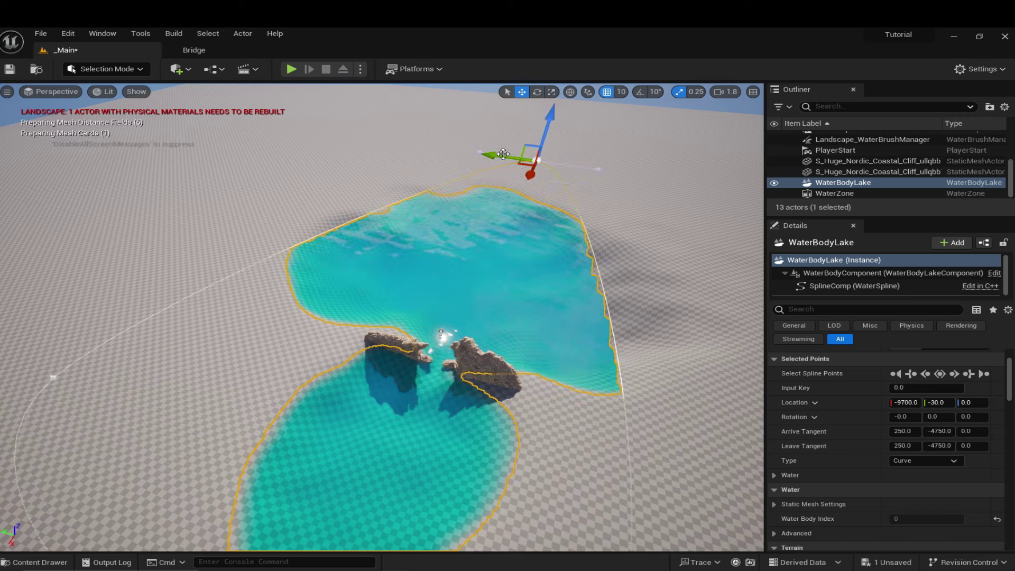
- Add a spline point on the lake's edge behind the larger cliff and pull it outward to about X -1701, Y -5308
{"action": "right_click", "coordinate": [602, 275]}
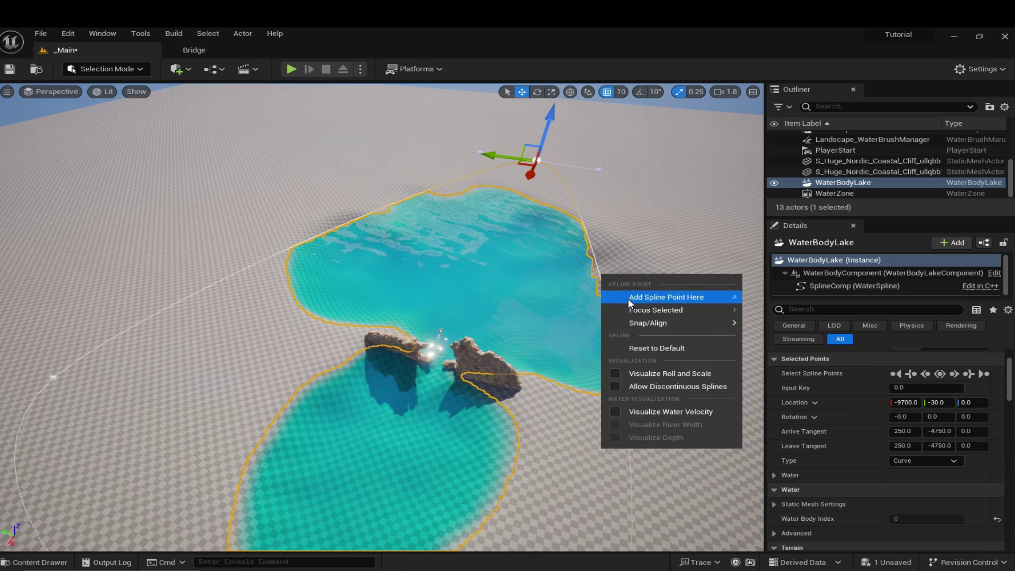
{"action": "left_click", "coordinate": [646, 300]}
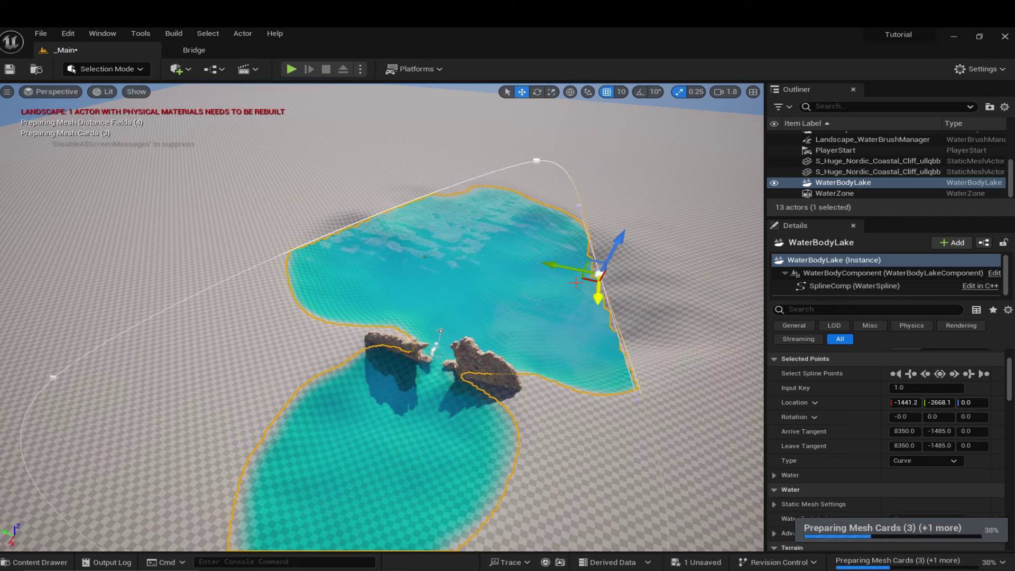
{"action": "left_click_drag", "start_coordinate": [590, 277], "coordinate": [691, 289]}
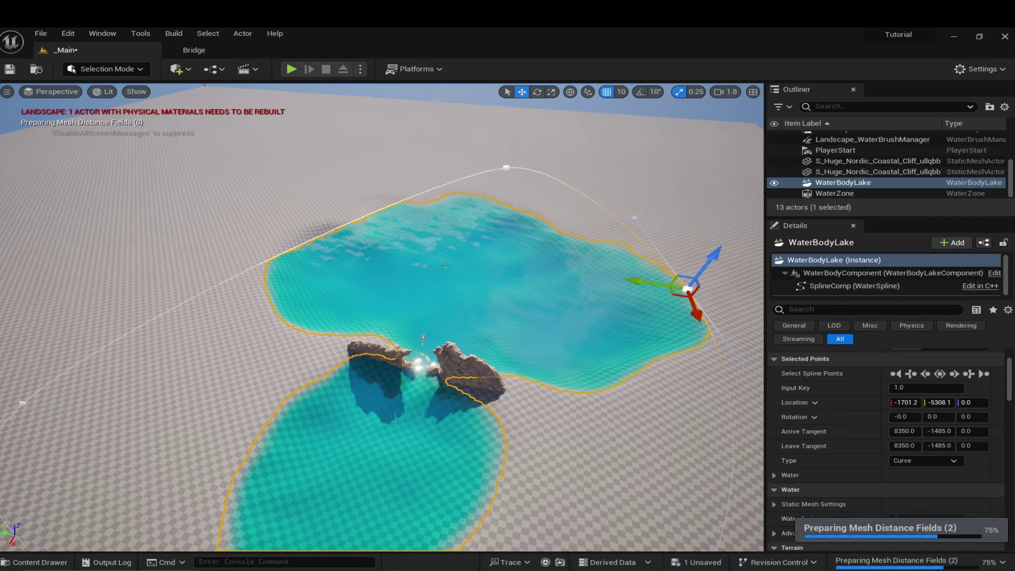
{"action": "right_click_drag", "start_coordinate": [690, 290], "coordinate": [677, 292]}
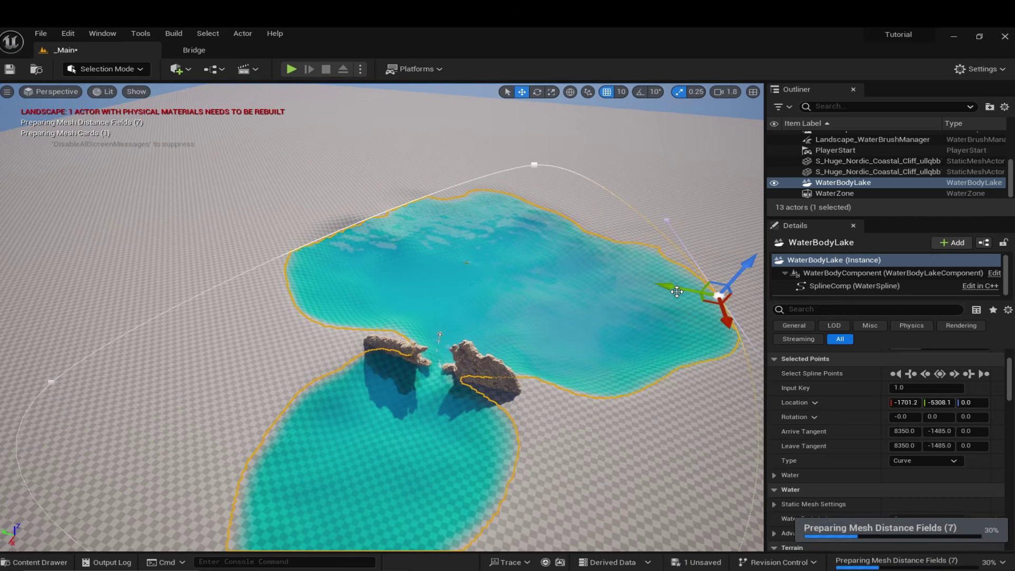
- Add a spline point on the opposite edge, behind the smaller cliff, and pull it outward to widen the lake
{"action": "right_click", "coordinate": [351, 229]}
{"action": "left_click", "coordinate": [393, 250]}
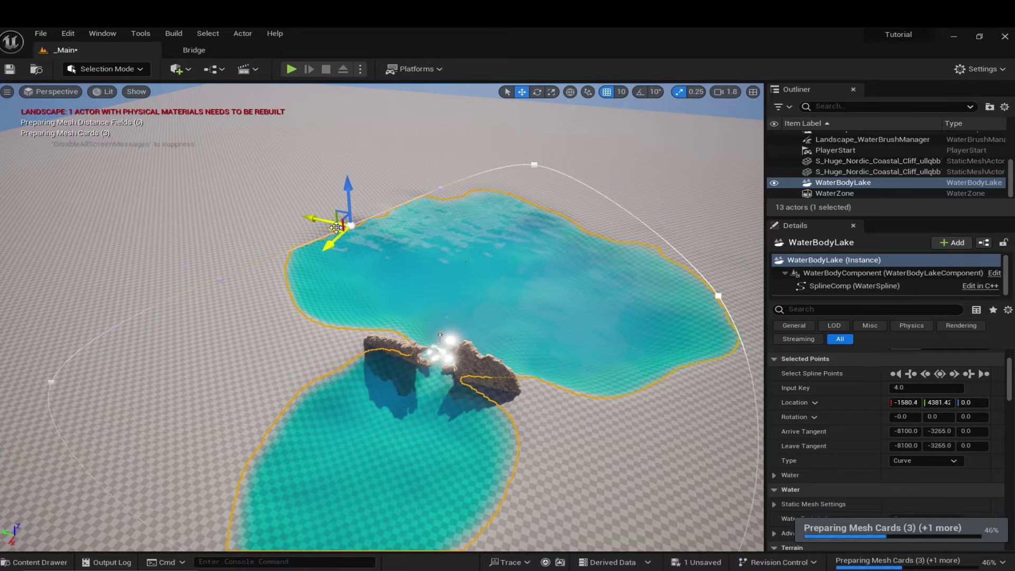
{"action": "left_click_drag", "start_coordinate": [326, 223], "coordinate": [307, 201]}
{"action": "mouse_move", "coordinate": [306, 201]}
{"action": "right_mouse_down"}
{"action": "mouse_move", "coordinate": [307, 218]}
{"action": "mouse_move", "coordinate": [315, 139]}
{"action": "mouse_move", "coordinate": [306, 201]}
{"action": "right_mouse_up"}
- Add a spline point at the end of the lake in front of the cliffs, at about X 7843, Y -17
{"action": "right_click_drag", "start_coordinate": [397, 291], "coordinate": [397, 292]}
{"action": "right_click", "coordinate": [399, 287]}
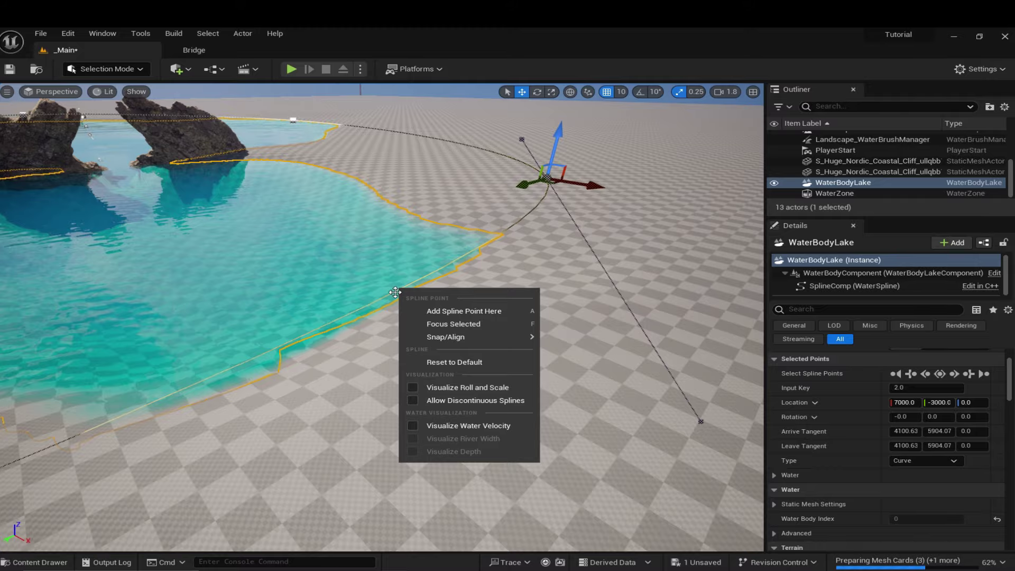
{"action": "left_click", "coordinate": [466, 311]}
{"action": "right_click_drag", "start_coordinate": [466, 311], "coordinate": [466, 311]}
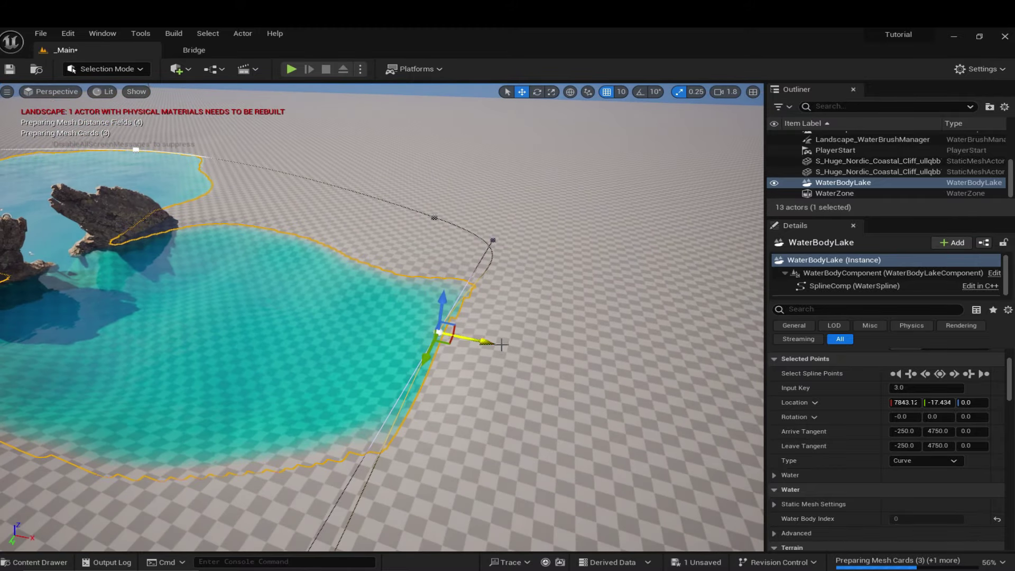
{"action": "right_click_drag", "start_coordinate": [606, 354], "coordinate": [606, 355]}
{"action": "scroll", "coordinate": [607, 354], "scroll_direction": "up", "scroll_amount": 1}
{"action": "scroll", "coordinate": [607, 355], "scroll_direction": "down", "scroll_amount": 2}
{"action": "right_click_drag", "start_coordinate": [531, 280], "coordinate": [531, 279]}
{"action": "left_click", "coordinate": [531, 280]}
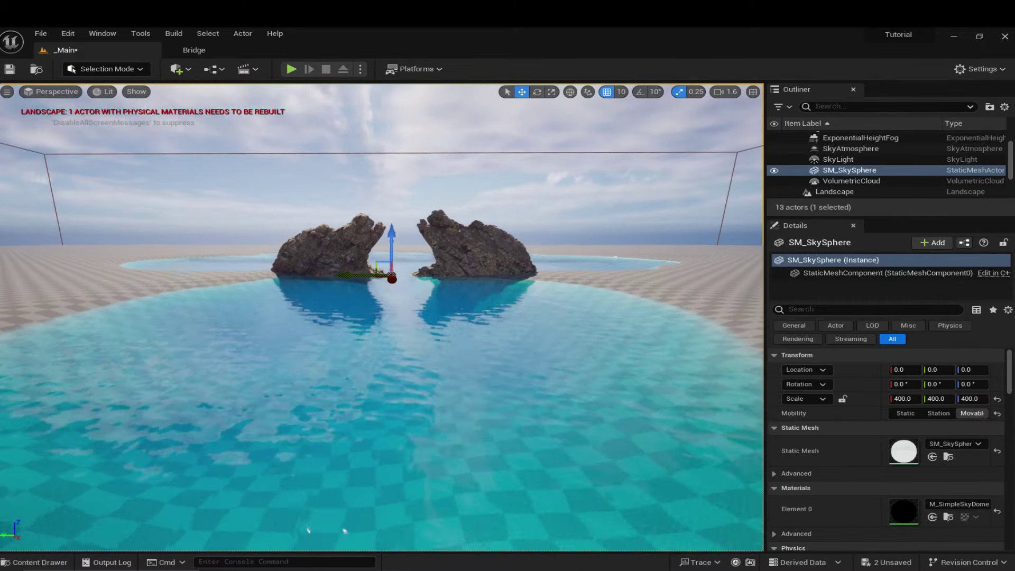
{"action": "right_click_drag", "start_coordinate": [530, 279], "coordinate": [530, 279]}
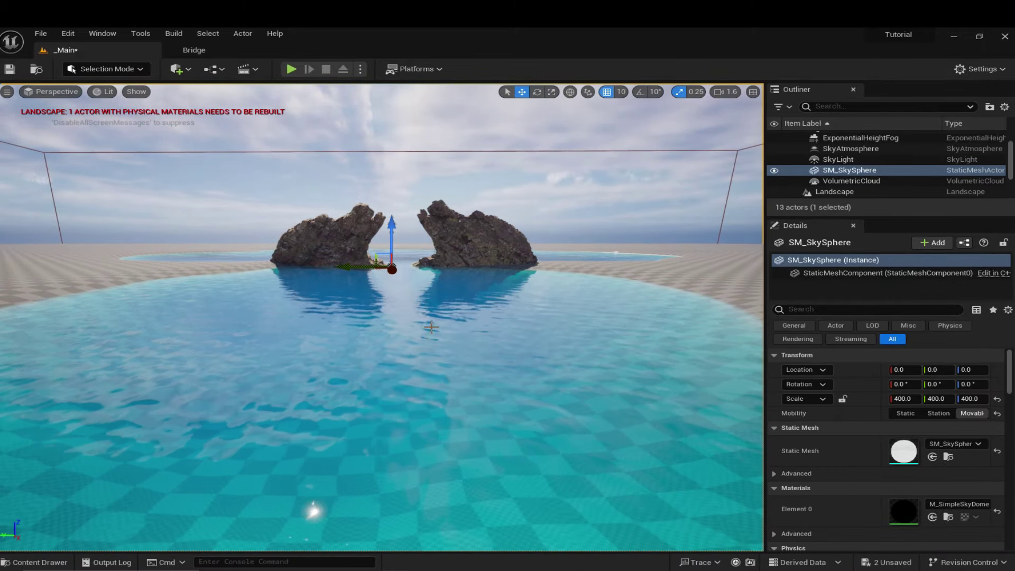
- Select the lake and open the material assigned as its Water Material for editing
{"action": "left_click", "coordinate": [225, 339]}
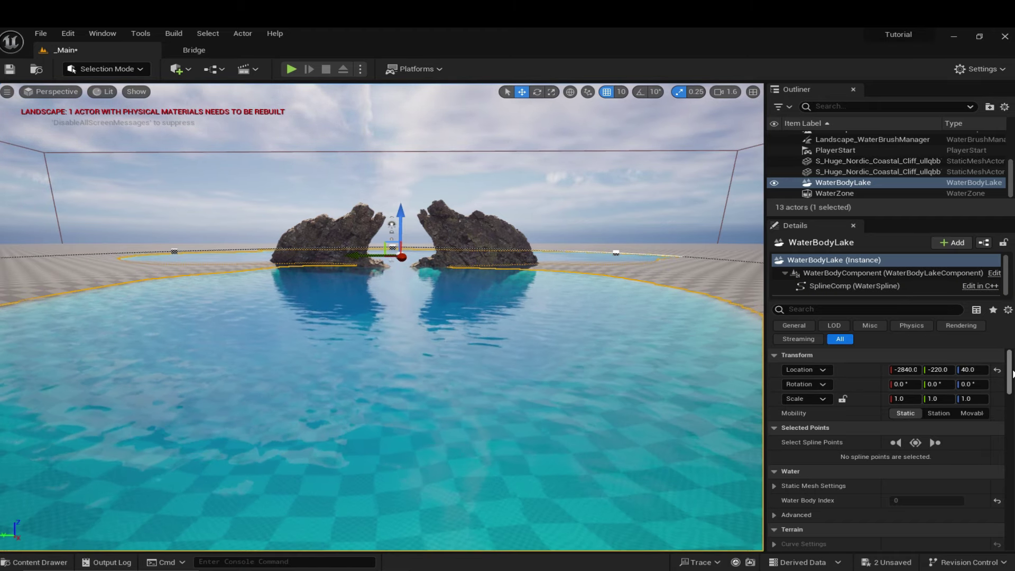
{"action": "scroll", "coordinate": [862, 384], "scroll_direction": "down", "scroll_amount": 6}
{"action": "scroll", "coordinate": [886, 449], "scroll_direction": "down", "scroll_amount": 10}
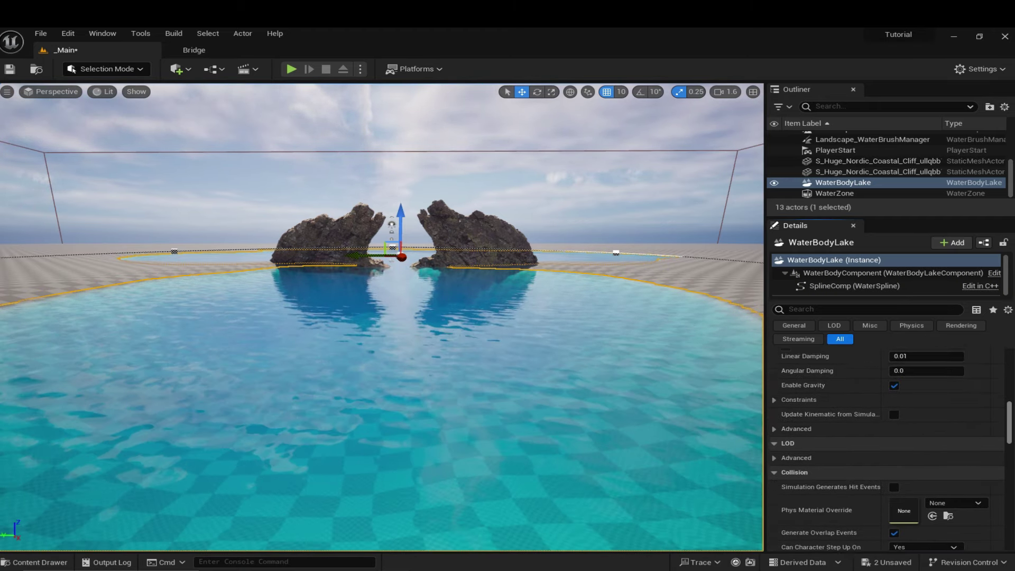
{"action": "scroll", "coordinate": [886, 449], "scroll_direction": "down", "scroll_amount": 8}
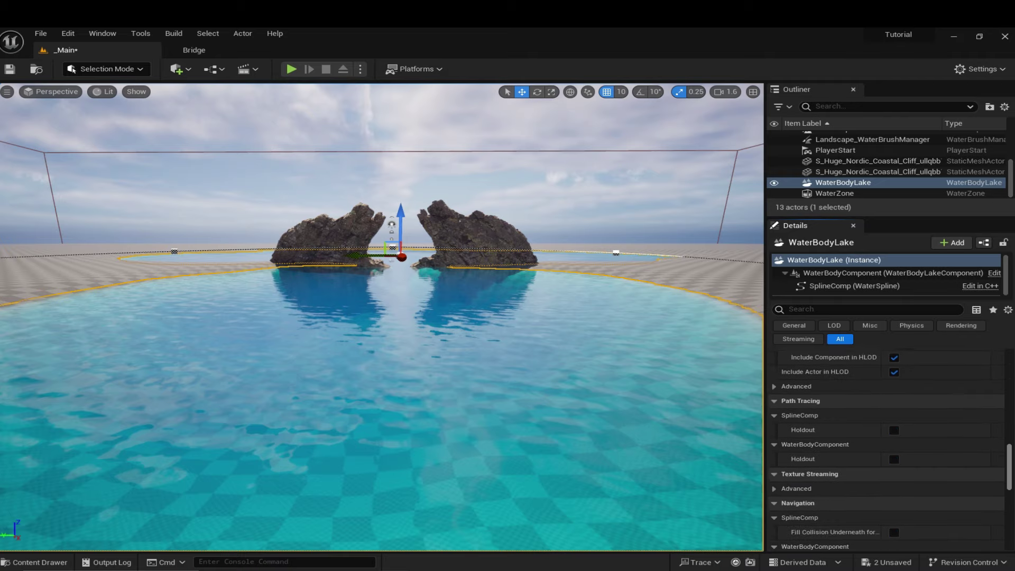
{"action": "scroll", "coordinate": [805, 417], "scroll_direction": "down", "scroll_amount": 1}
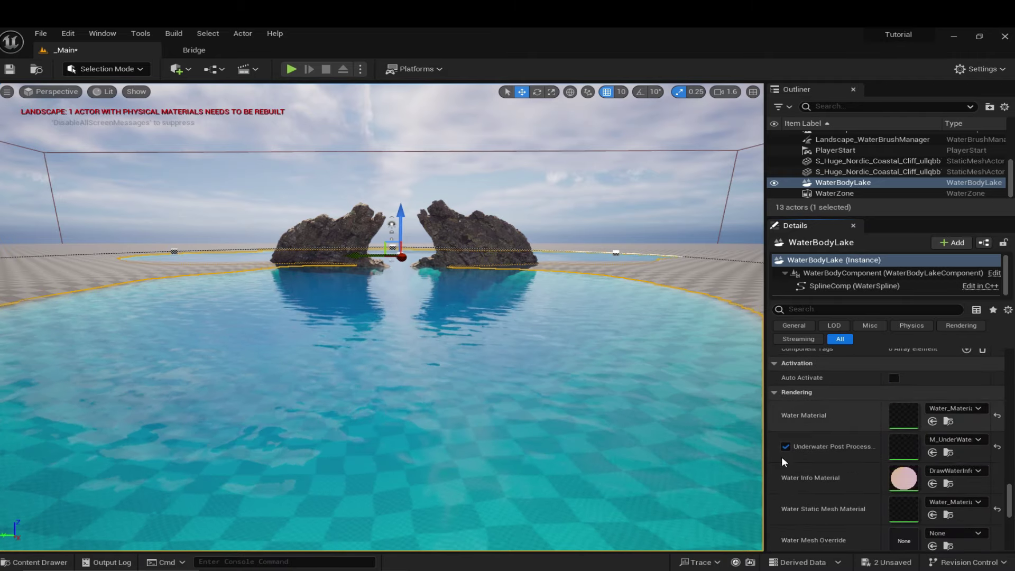
{"action": "double_click", "coordinate": [904, 417]}
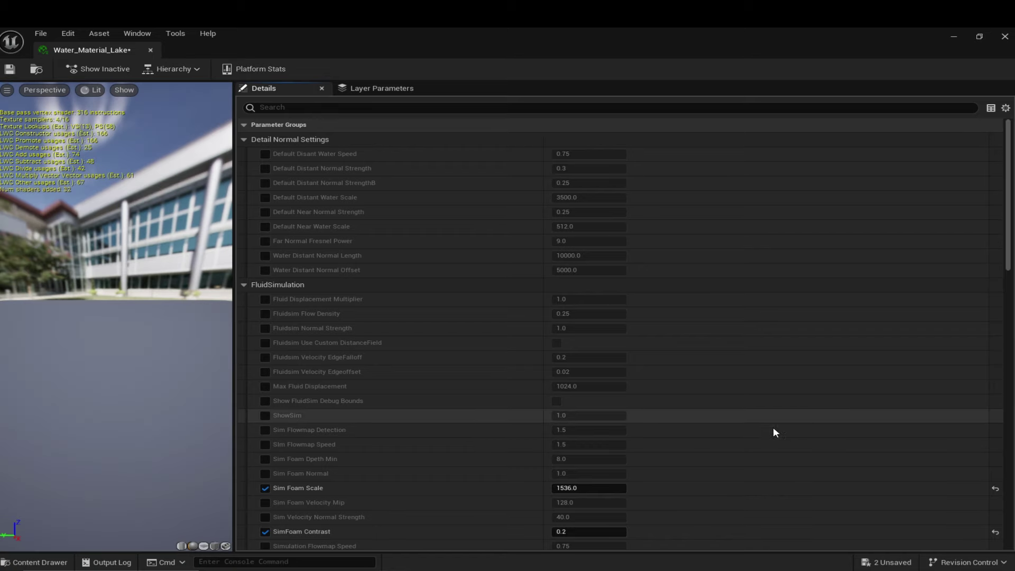
- Try a magenta Absorption colour on Water_Material_Lake, with the material editor floating over the level
{"action": "left_click_drag", "start_coordinate": [86, 50], "coordinate": [426, 277]}
{"action": "left_click", "coordinate": [790, 265]}
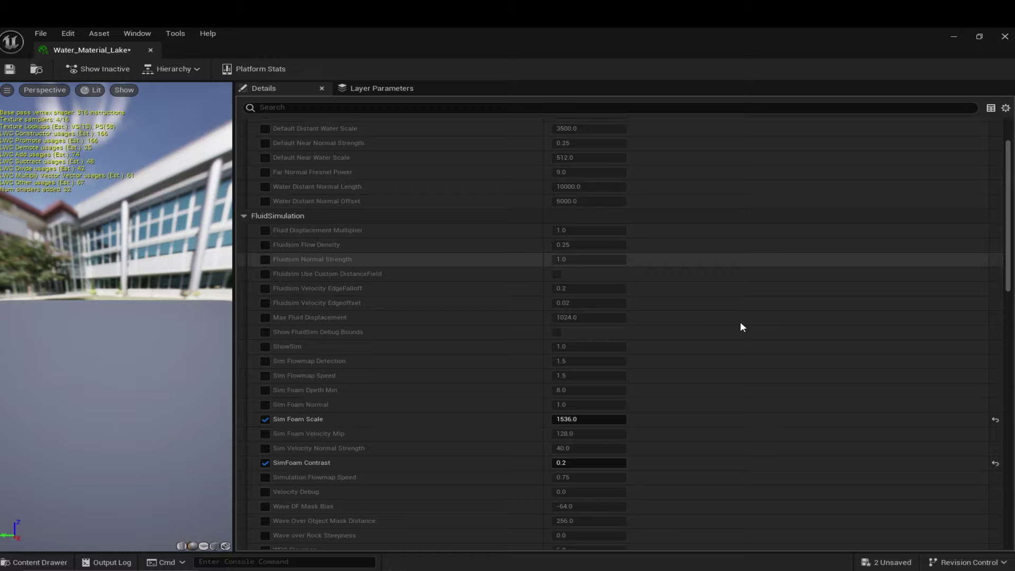
{"action": "scroll", "coordinate": [740, 322], "scroll_direction": "down", "scroll_amount": 6}
{"action": "scroll", "coordinate": [741, 322], "scroll_direction": "down", "scroll_amount": 10}
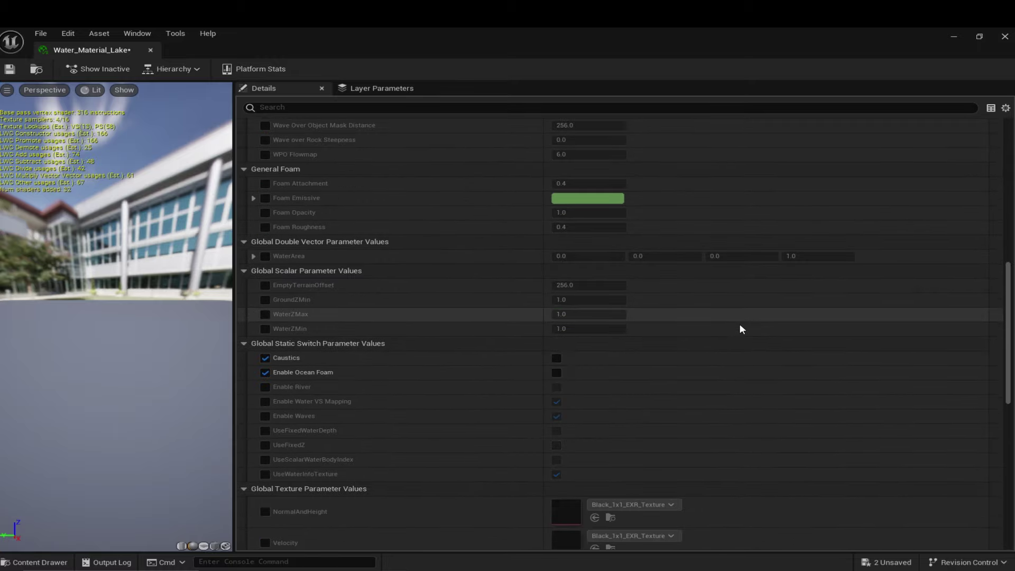
{"action": "scroll", "coordinate": [1009, 312], "scroll_direction": "down", "scroll_amount": 6}
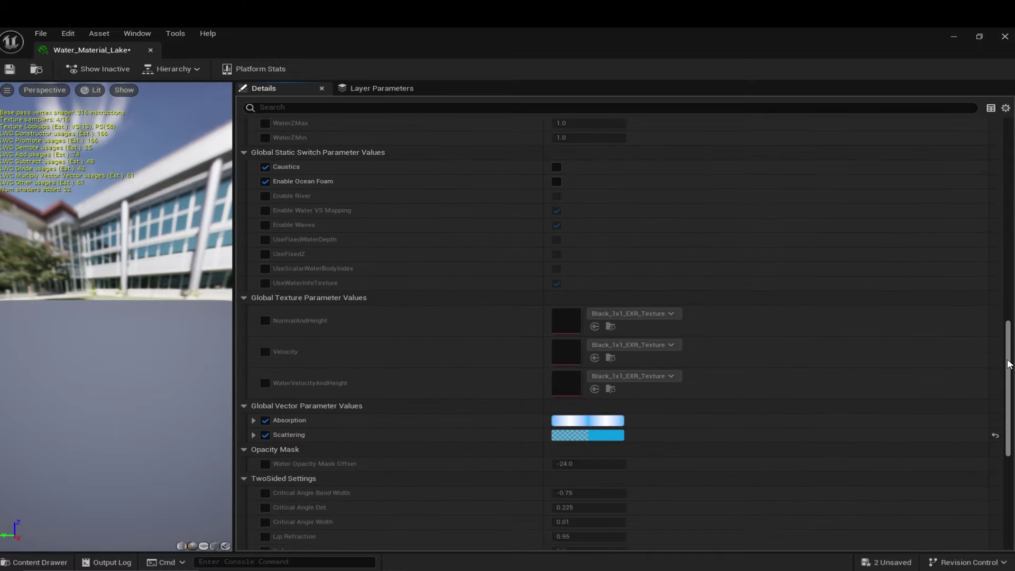
{"action": "left_click_drag", "start_coordinate": [587, 28], "coordinate": [441, 232]}
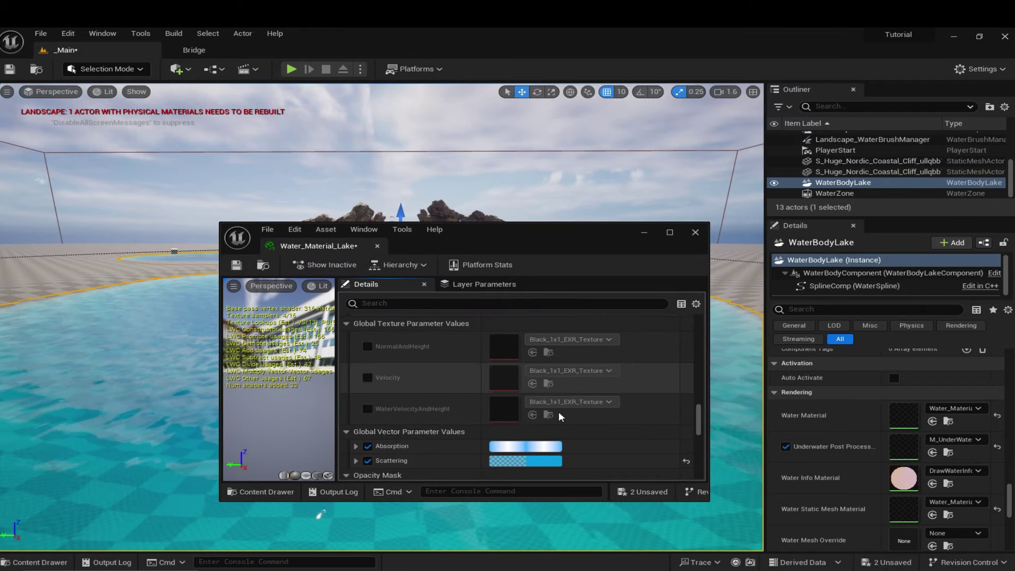
{"action": "left_click", "coordinate": [527, 449]}
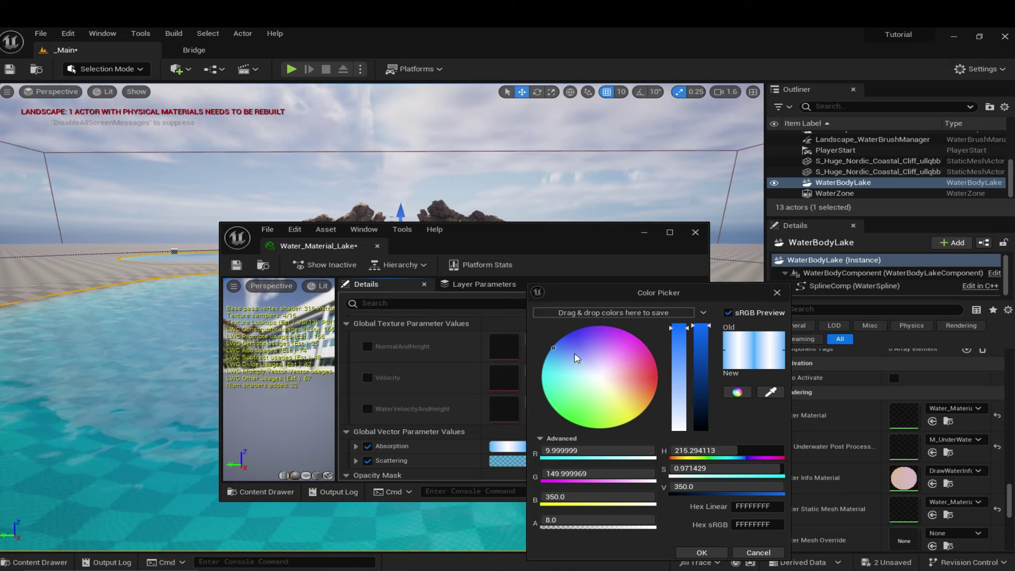
{"action": "left_click", "coordinate": [632, 333]}
{"action": "left_click", "coordinate": [715, 556]}
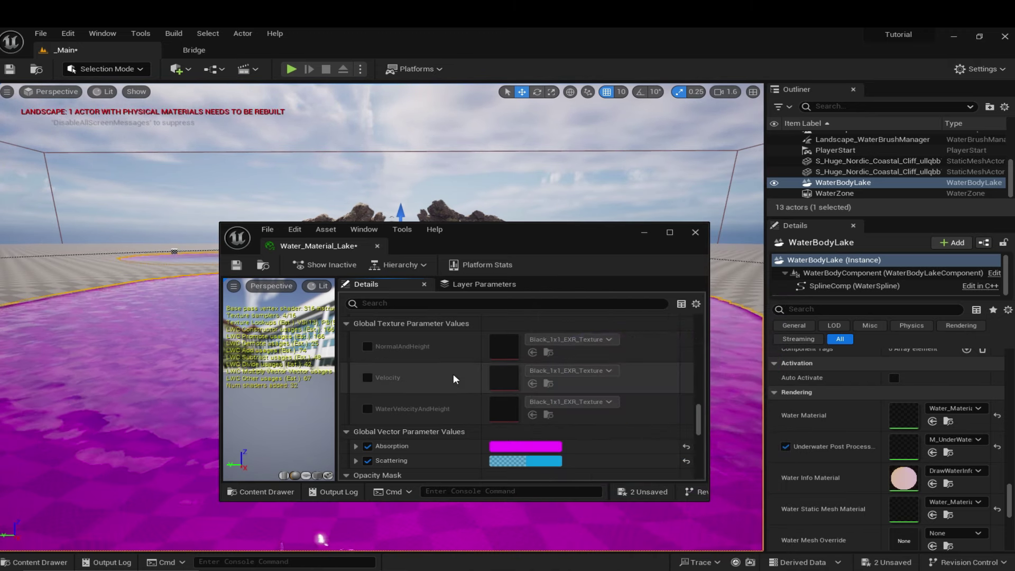
- Restore the Absorption colour to its default of about R 10, G 150, B 350, and save the water material
{"action": "left_click_drag", "start_coordinate": [515, 235], "coordinate": [574, 242]}
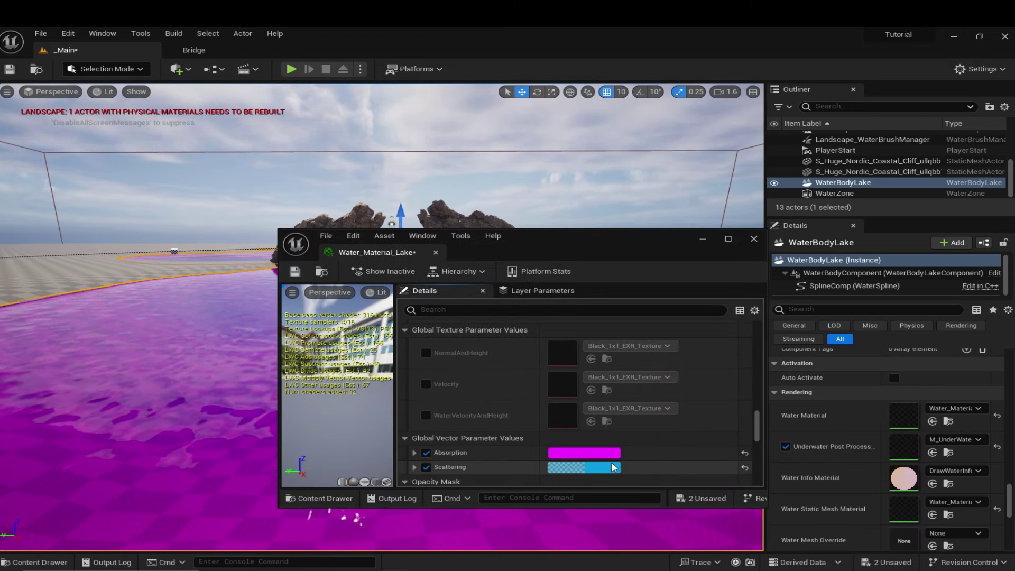
{"action": "left_click", "coordinate": [745, 454]}
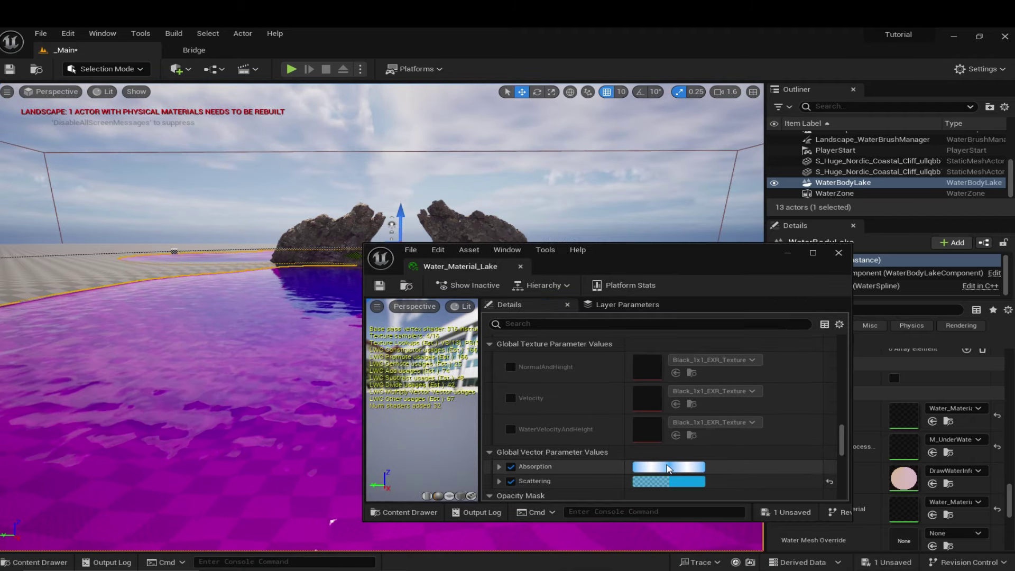
{"action": "left_click", "coordinate": [663, 469]}
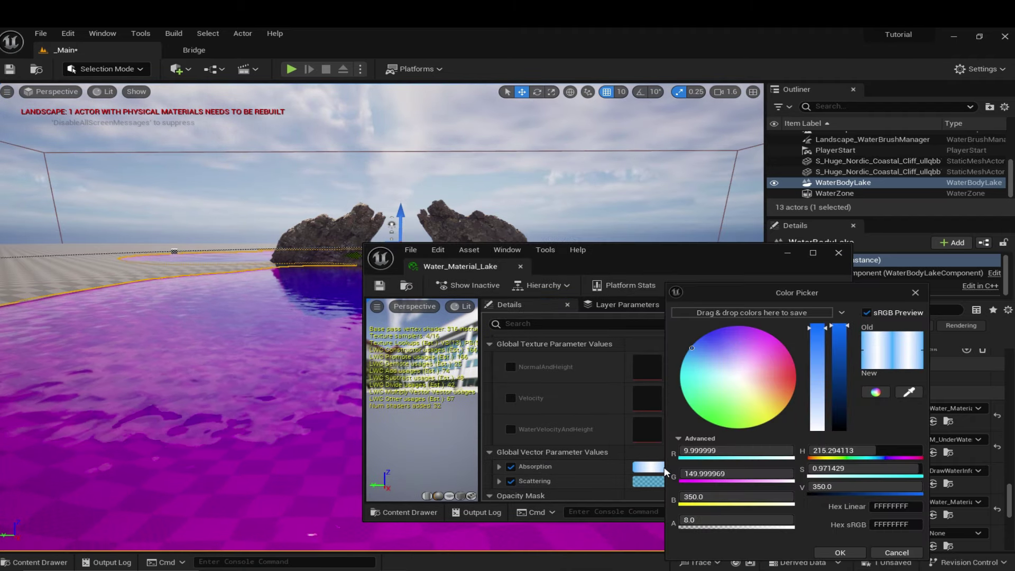
{"action": "left_click", "coordinate": [840, 553]}
{"action": "left_click", "coordinate": [380, 286]}
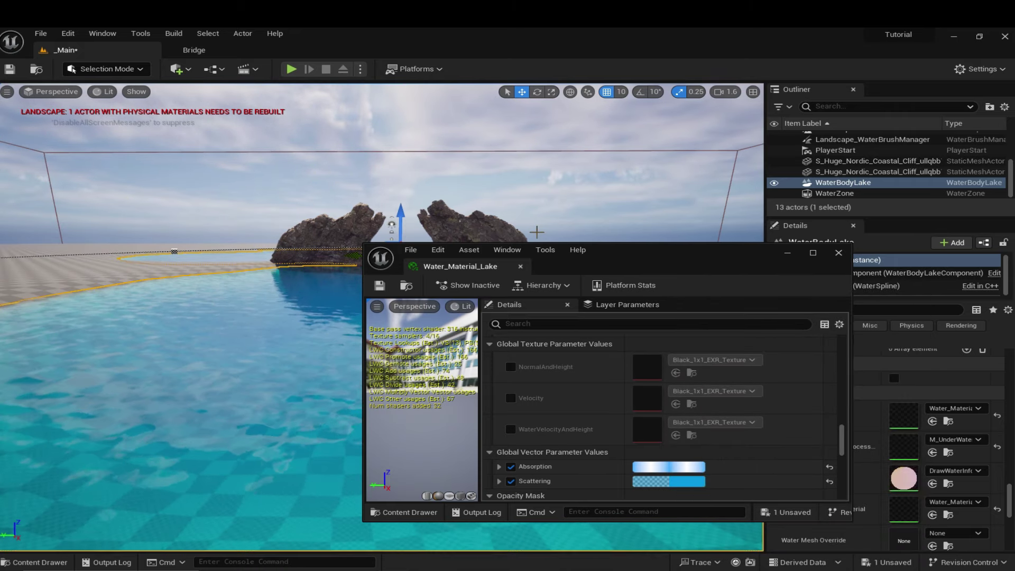
- Leave the Water_Material_Lake editor and return to the level with the lake and cliffs
{"action": "left_click_drag", "start_coordinate": [629, 255], "coordinate": [654, 177]}
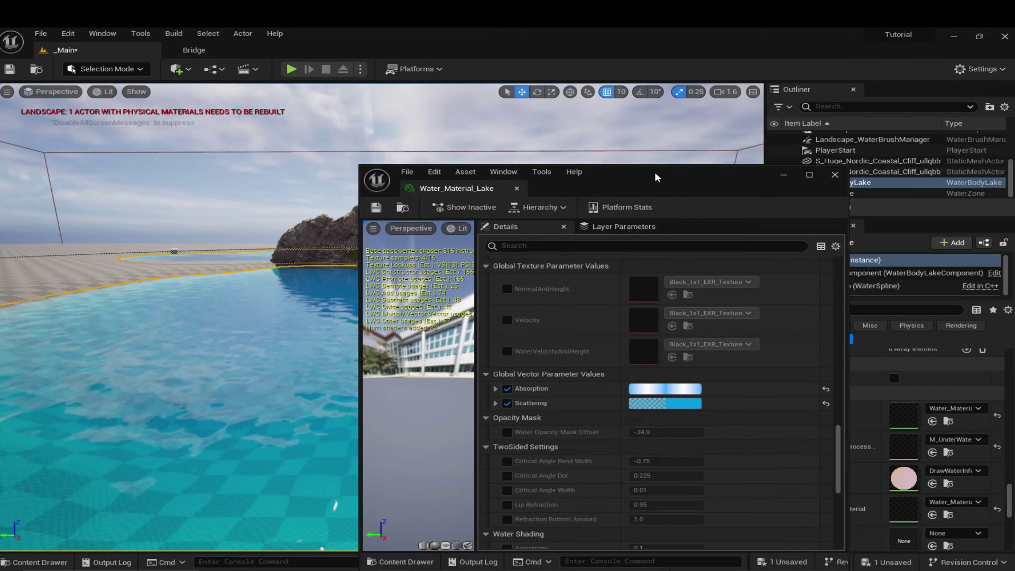
{"action": "mouse_move", "coordinate": [217, 218]}
{"action": "right_mouse_down"}
{"action": "mouse_move", "coordinate": [296, 265]}
{"action": "mouse_move", "coordinate": [217, 218]}
{"action": "right_mouse_up"}
{"action": "left_click", "coordinate": [507, 403]}
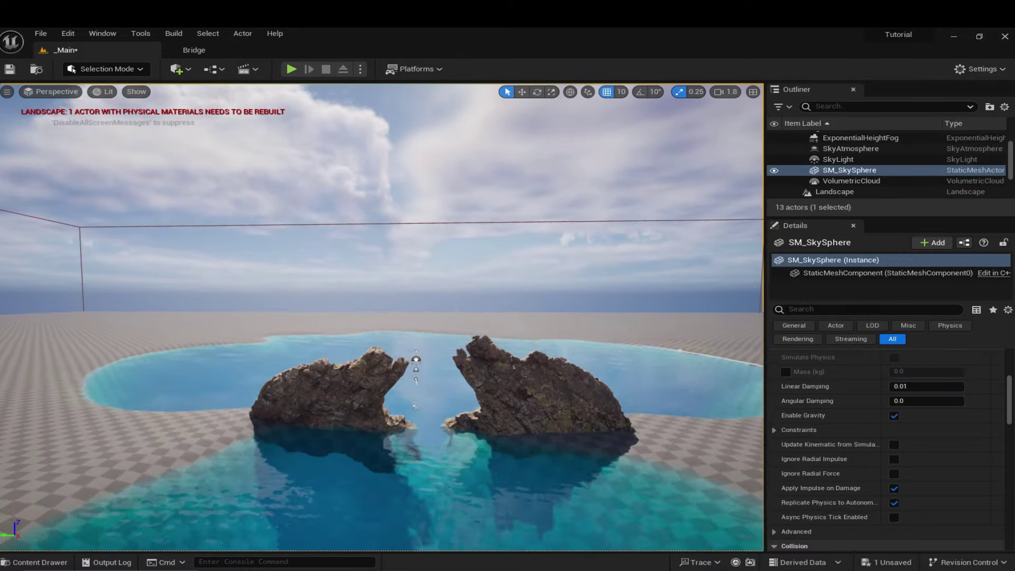
{"action": "right_click_drag", "start_coordinate": [382, 318], "coordinate": [399, 357]}
- Select the lake between the cliffs and raise its Wave Attenuation Water Depth to 10000
{"action": "left_click", "coordinate": [409, 361]}
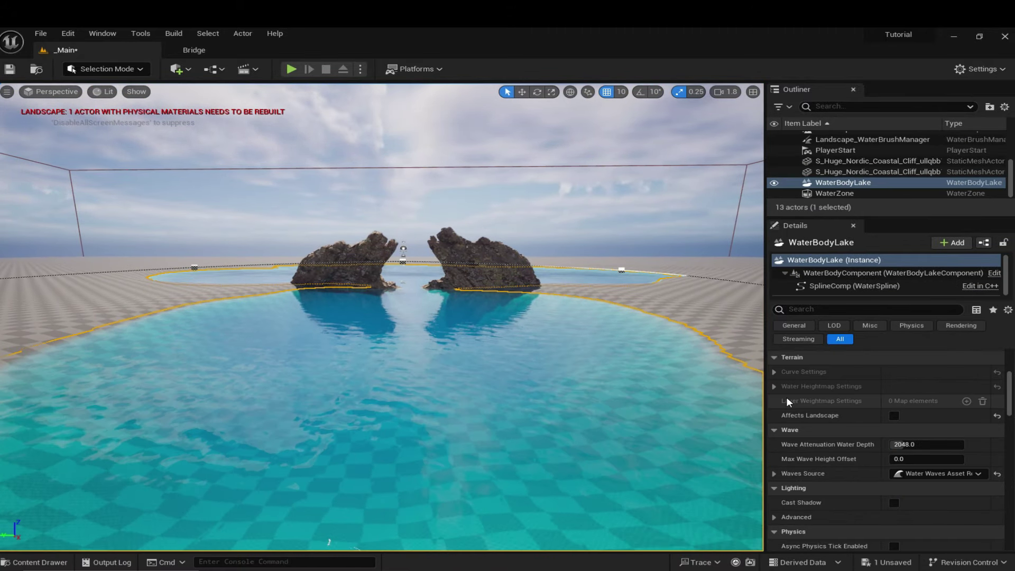
{"action": "scroll", "coordinate": [981, 387], "scroll_direction": "up", "scroll_amount": 3}
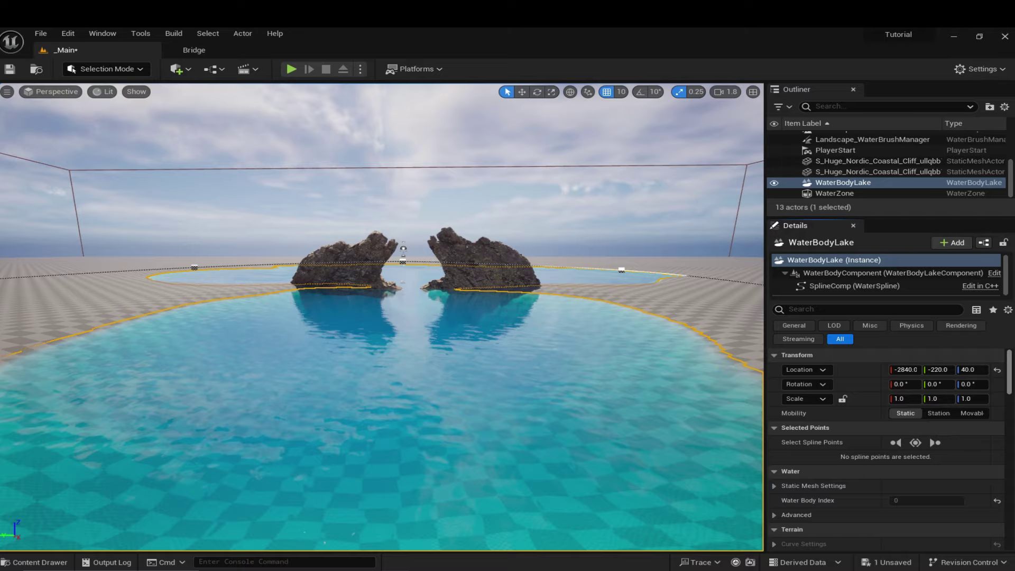
{"action": "left_click_drag", "start_coordinate": [1008, 360], "coordinate": [1007, 387]}
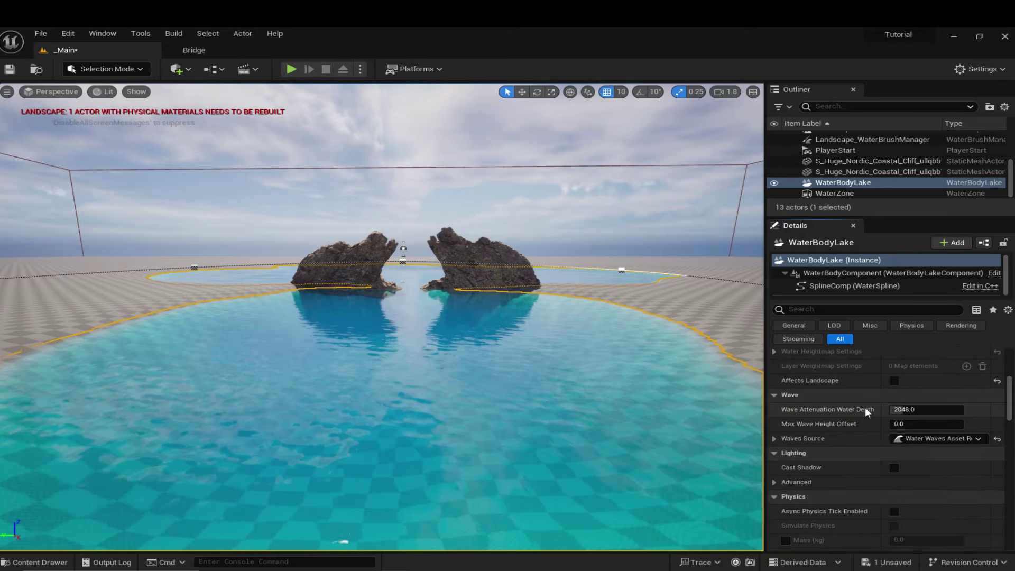
{"action": "left_click_drag", "start_coordinate": [914, 411], "coordinate": [952, 410]}
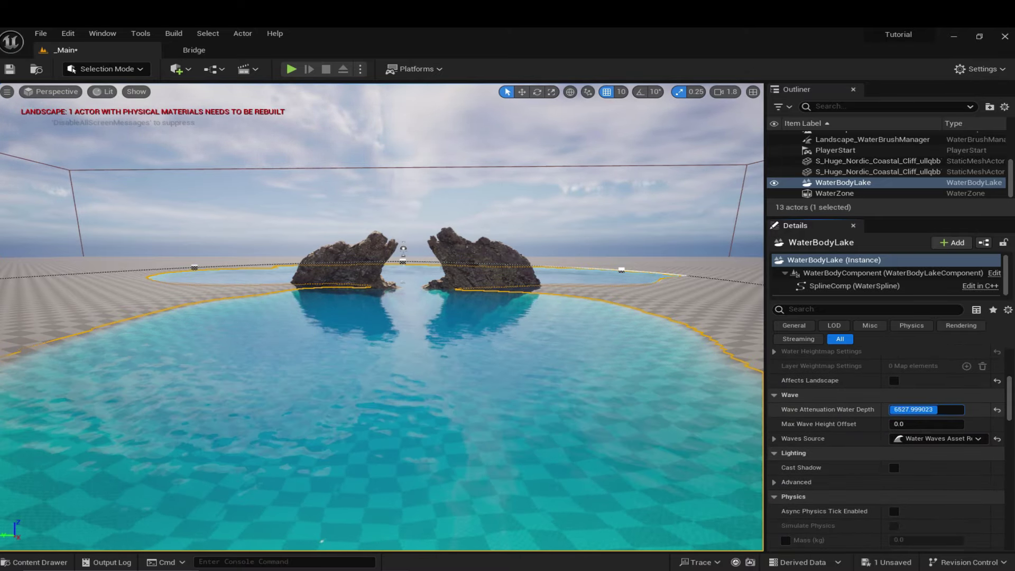
- Examine the lake's waves and reflections around the cliffs from several heights, and deselect the lake
{"action": "right_click_drag", "start_coordinate": [382, 316], "coordinate": [376, 275]}
{"action": "key", "text": "q"}
{"action": "key", "text": "e"}
{"action": "key", "text": "q"}
{"action": "key", "text": "e"}
{"action": "key", "text": "w"}
{"action": "key", "text": "q"}
{"action": "right_click_drag", "start_coordinate": [629, 276], "coordinate": [629, 275]}
{"action": "key", "text": "q"}
{"action": "key", "text": "e"}
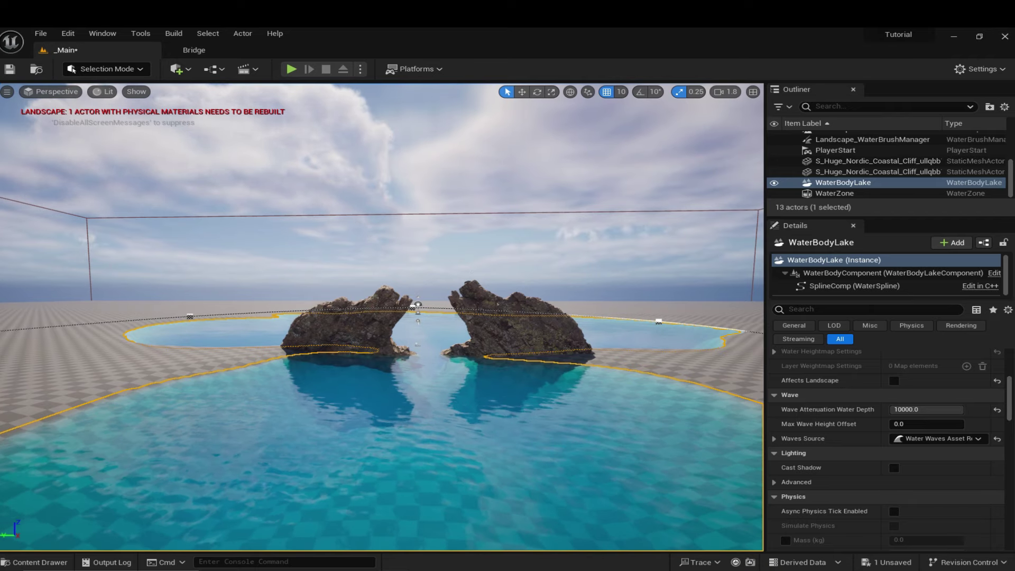
{"action": "left_click", "coordinate": [44, 151]}
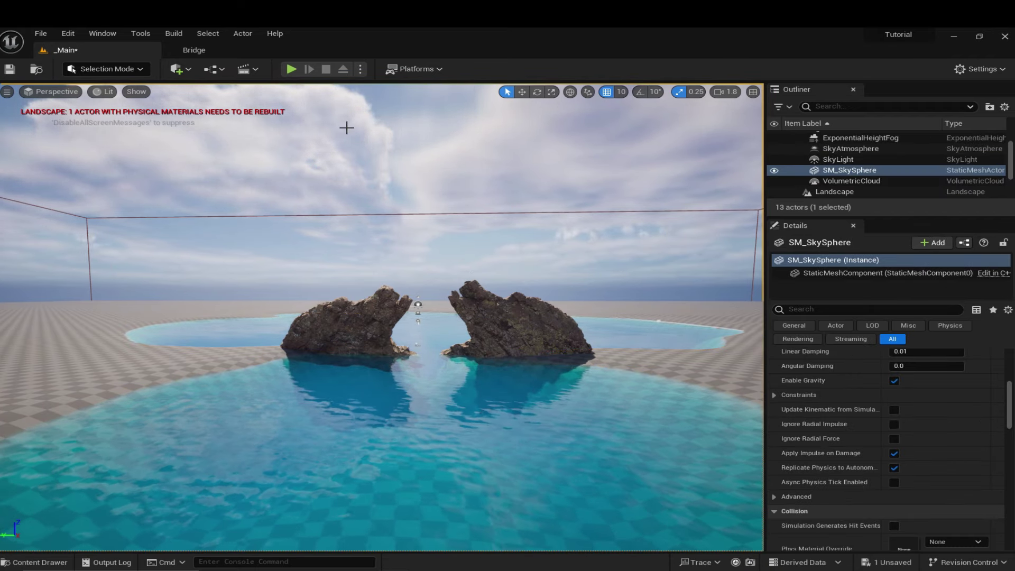
- Save all modified content, including the _Main level
{"action": "key", "text": "ctrl+space"}
{"action": "left_click", "coordinate": [134, 428]}
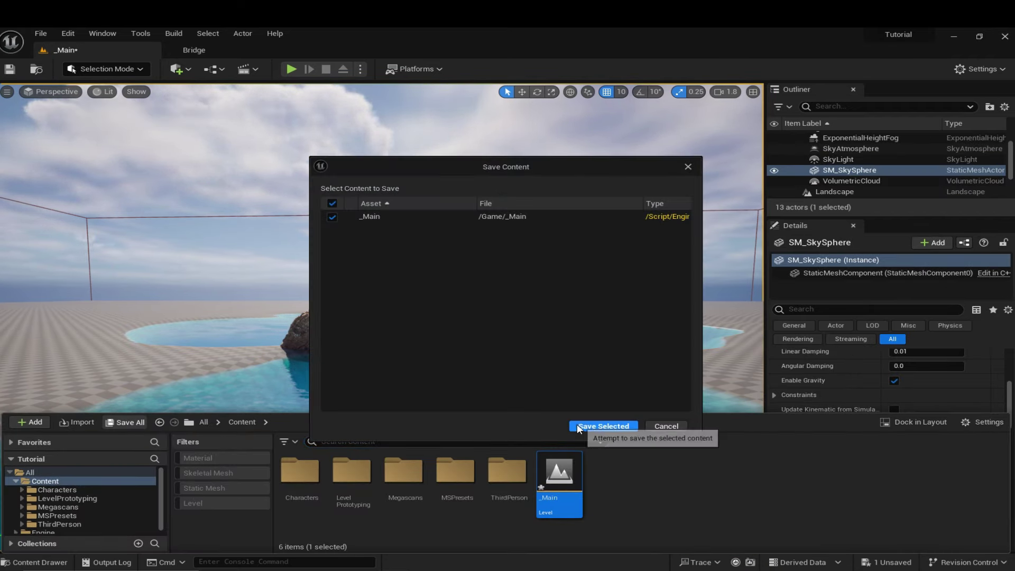
{"action": "left_click", "coordinate": [578, 427]}
{"action": "right_click_drag", "start_coordinate": [437, 204], "coordinate": [465, 267]}
{"action": "key", "text": "q"}
{"action": "key", "text": "e"}
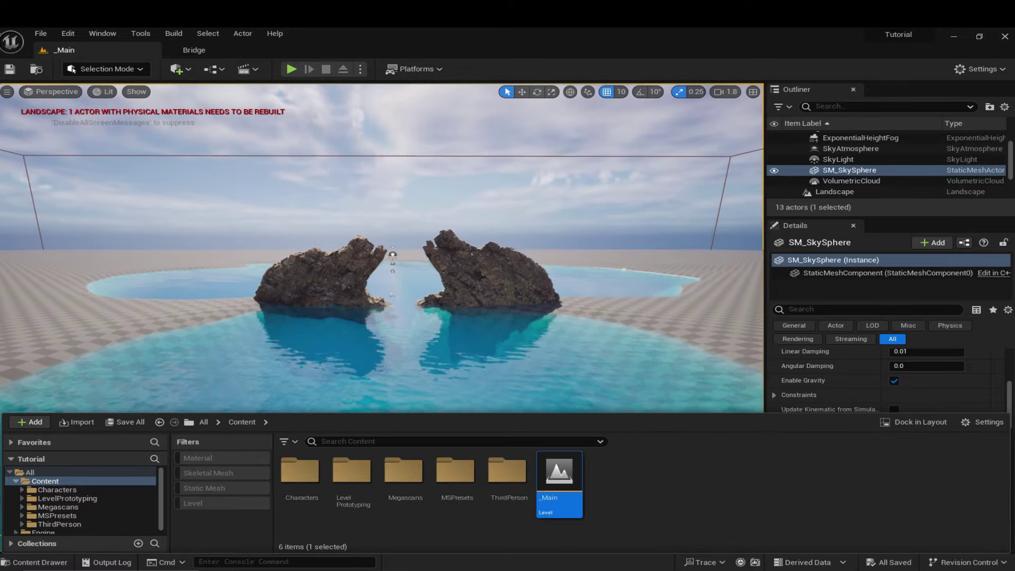
{"action": "left_click", "coordinate": [8, 70]}
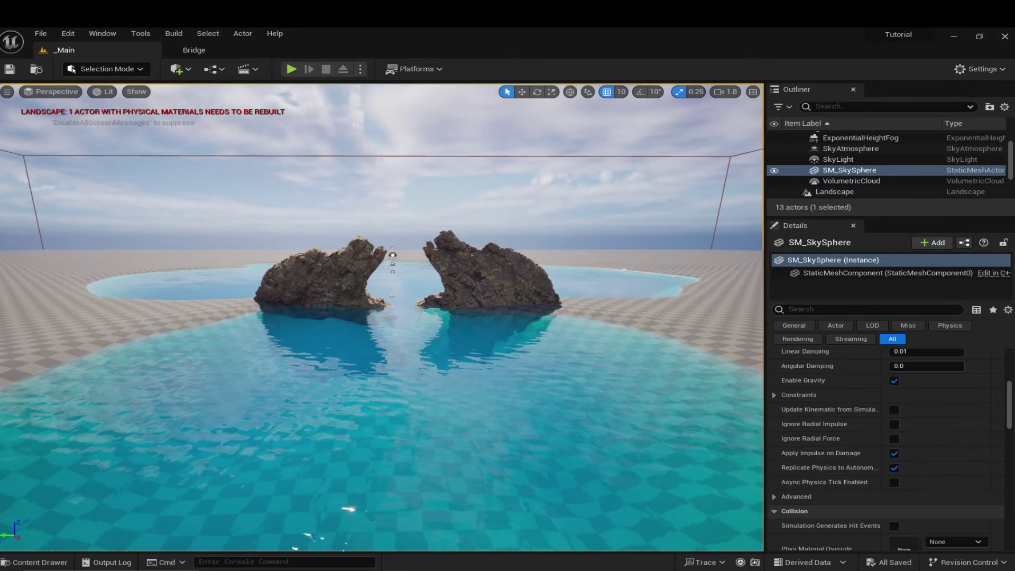
- Examine the lake and cliffs from a distance and from close to the water surface
{"action": "right_click_drag", "start_coordinate": [504, 225], "coordinate": [512, 218]}
{"action": "key", "text": "s"}
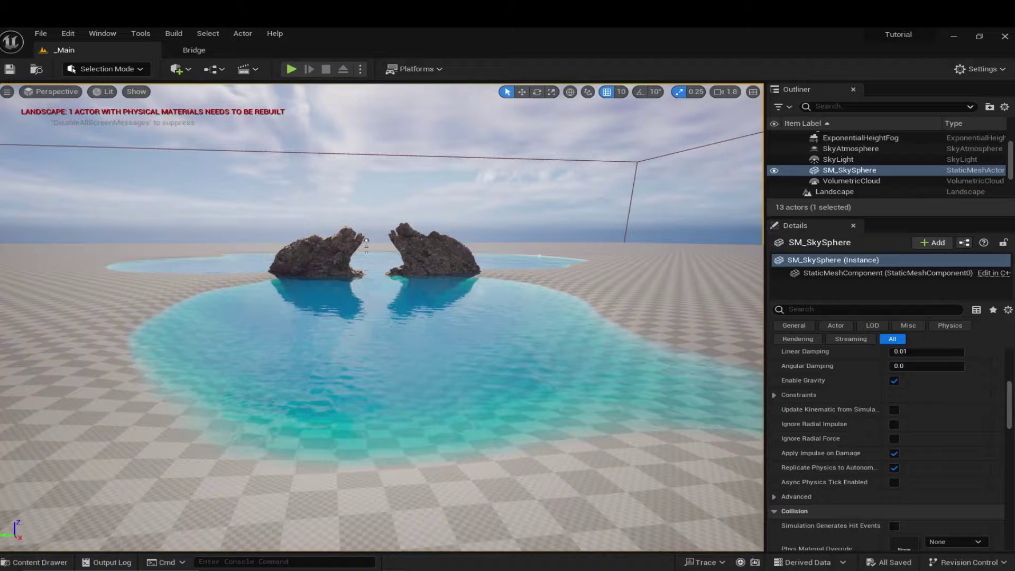
{"action": "key", "text": "w"}
{"action": "key", "text": "q"}
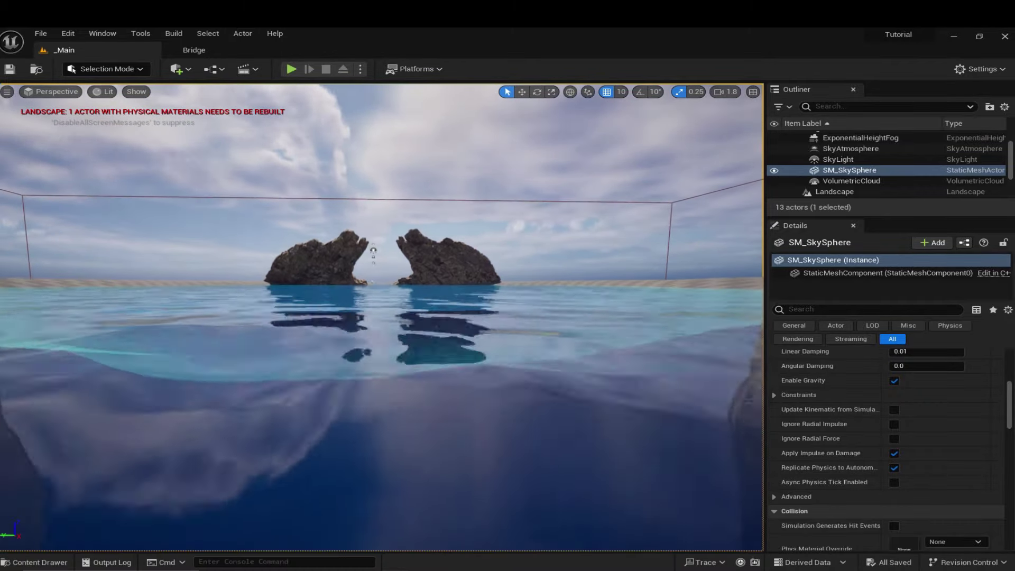
{"action": "key", "text": "e"}
{"action": "mouse_move", "coordinate": [512, 218]}
{"action": "right_mouse_down"}
{"action": "mouse_move", "coordinate": [465, 270]}
{"action": "mouse_move", "coordinate": [582, 281]}
{"action": "mouse_move", "coordinate": [503, 238]}
{"action": "mouse_move", "coordinate": [461, 238]}
{"action": "mouse_move", "coordinate": [534, 225]}
{"action": "mouse_move", "coordinate": [595, 273]}
{"action": "mouse_move", "coordinate": [561, 275]}
{"action": "mouse_move", "coordinate": [504, 224]}
{"action": "right_mouse_up"}
{"action": "key", "text": "w"}
{"action": "key", "text": "q"}
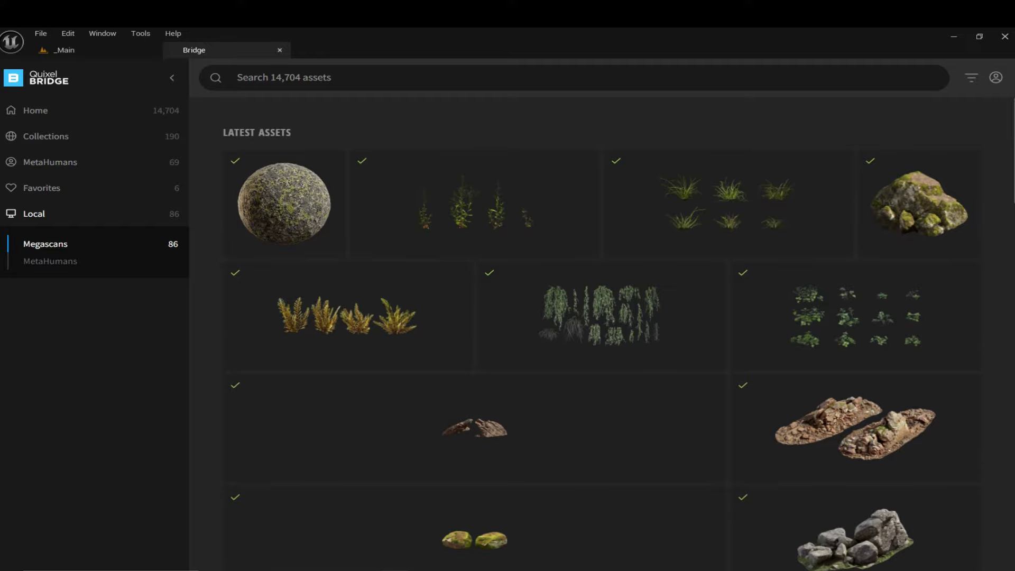
- Export the large Nordic Forest Cluster Rock from the local Megascans library into the project and dismiss its asset window
{"action": "scroll", "coordinate": [969, 168], "scroll_direction": "down", "scroll_amount": 1}
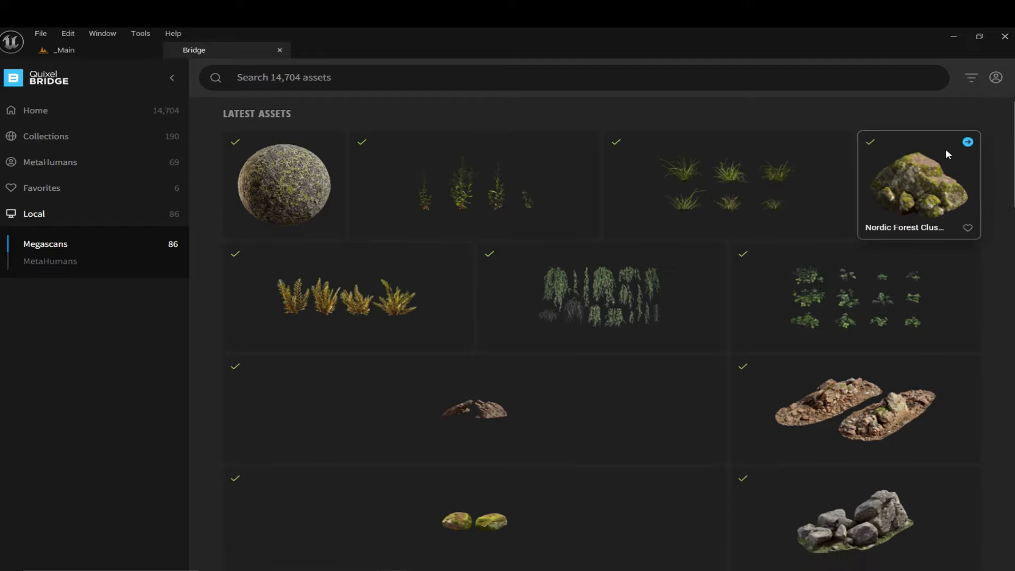
{"action": "left_click", "coordinate": [968, 141]}
{"action": "scroll", "coordinate": [857, 264], "scroll_direction": "down", "scroll_amount": 10}
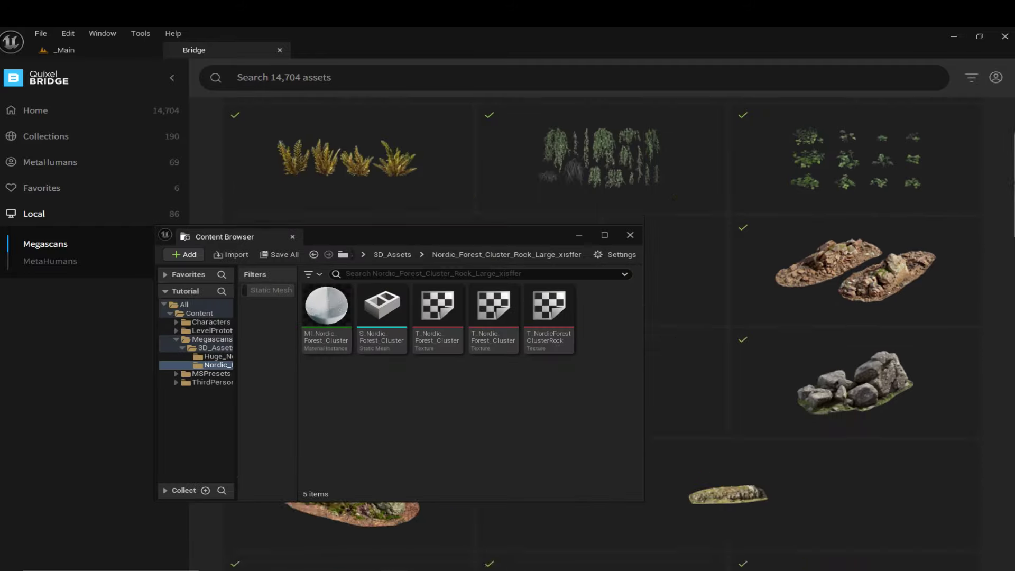
{"action": "left_click", "coordinate": [633, 234]}
- Export the Large Tundra Rock Formation, Nordic Beach Rocky Ground and further local rock assets in medium quality to the project
{"action": "scroll", "coordinate": [293, 158], "scroll_direction": "down", "scroll_amount": 3}
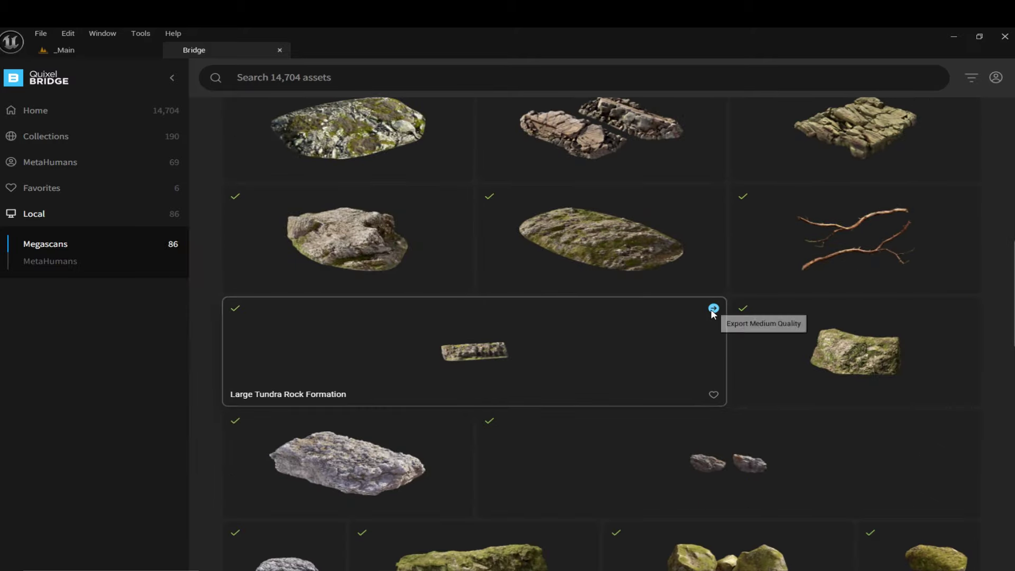
{"action": "left_click_drag", "start_coordinate": [1011, 339], "coordinate": [1011, 439]}
{"action": "left_click", "coordinate": [579, 235]}
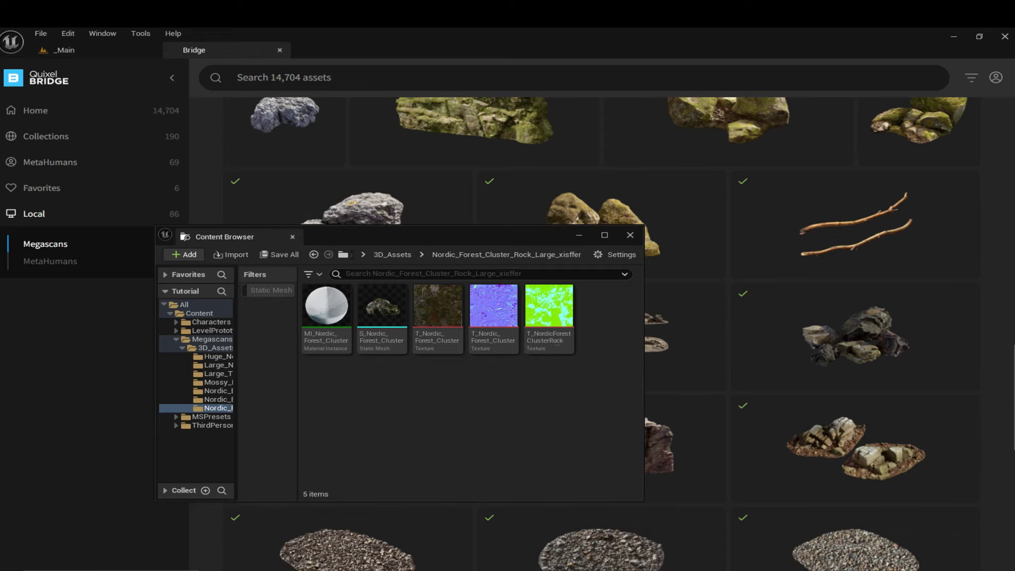
{"action": "scroll", "coordinate": [601, 158], "scroll_direction": "down", "scroll_amount": 4}
{"action": "left_click", "coordinate": [579, 238]}
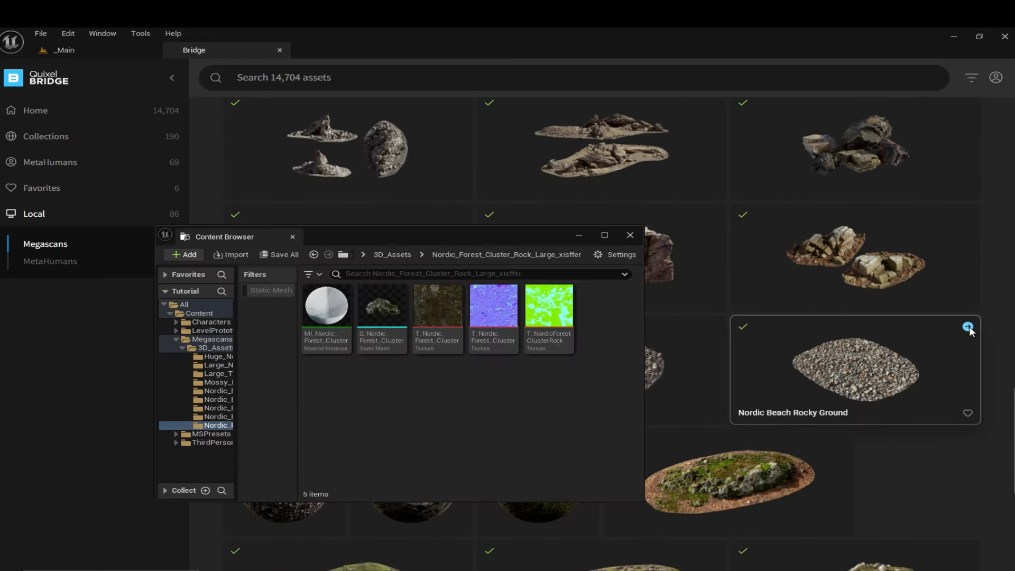
{"action": "left_click", "coordinate": [580, 235]}
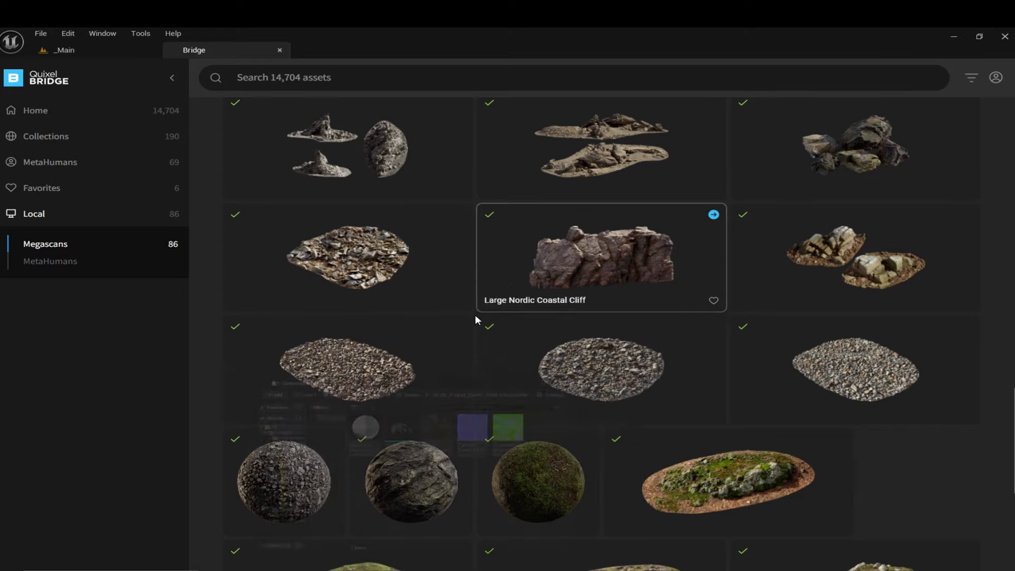
- Export the Tundra Rock Formation and the neighbouring large mossy rock formations in medium quality to the project
{"action": "scroll", "coordinate": [1013, 407], "scroll_direction": "down", "scroll_amount": 7}
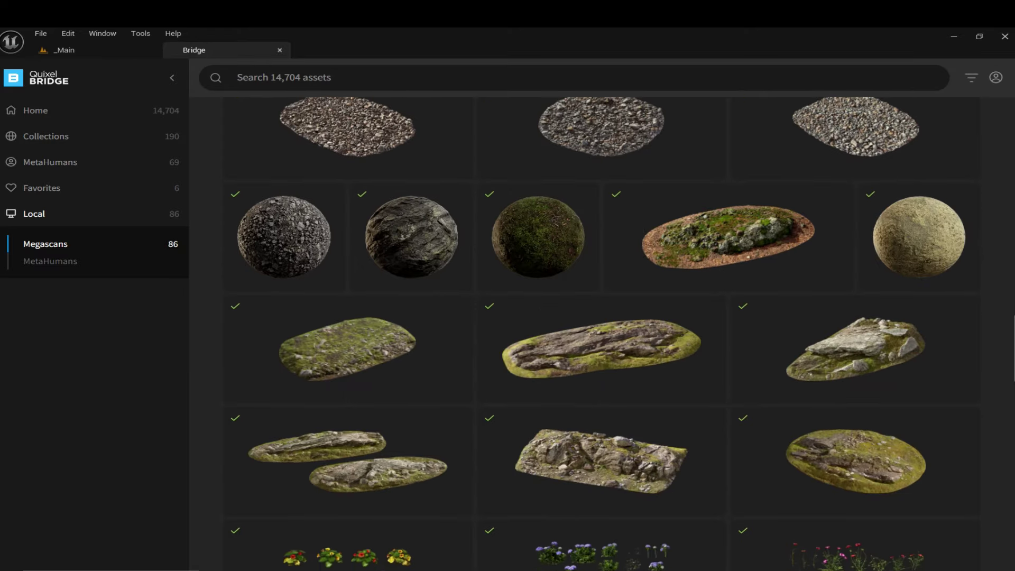
{"action": "scroll", "coordinate": [1009, 444], "scroll_direction": "up", "scroll_amount": 5}
{"action": "scroll", "coordinate": [1008, 420], "scroll_direction": "down", "scroll_amount": 4}
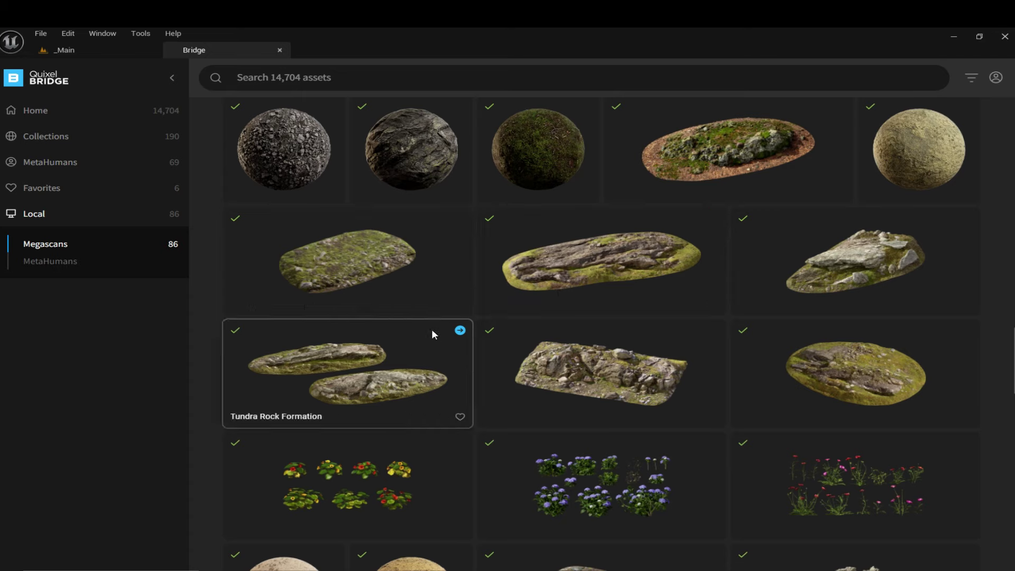
{"action": "left_click", "coordinate": [713, 331]}
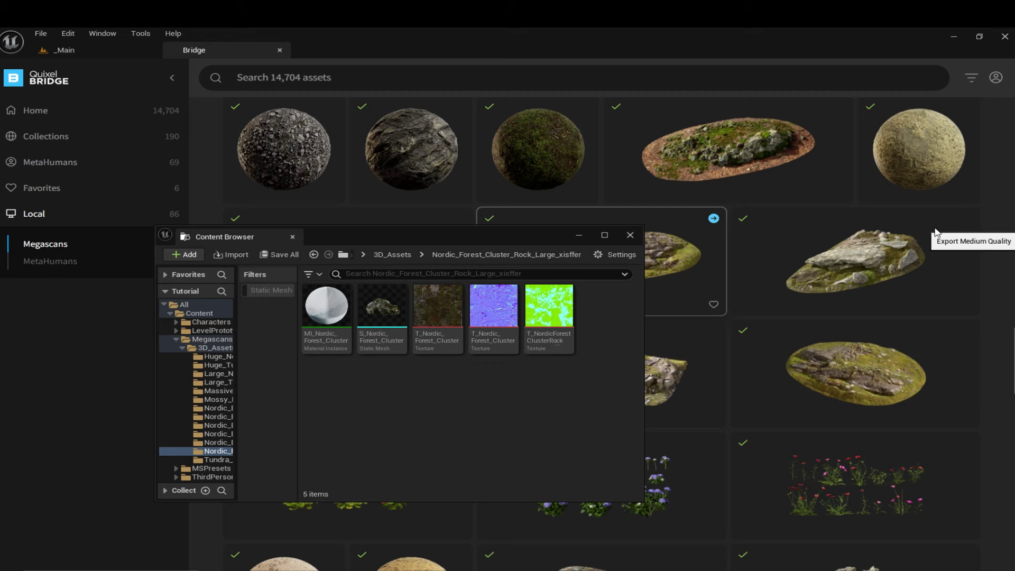
{"action": "scroll", "coordinate": [772, 289], "scroll_direction": "down", "scroll_amount": 5}
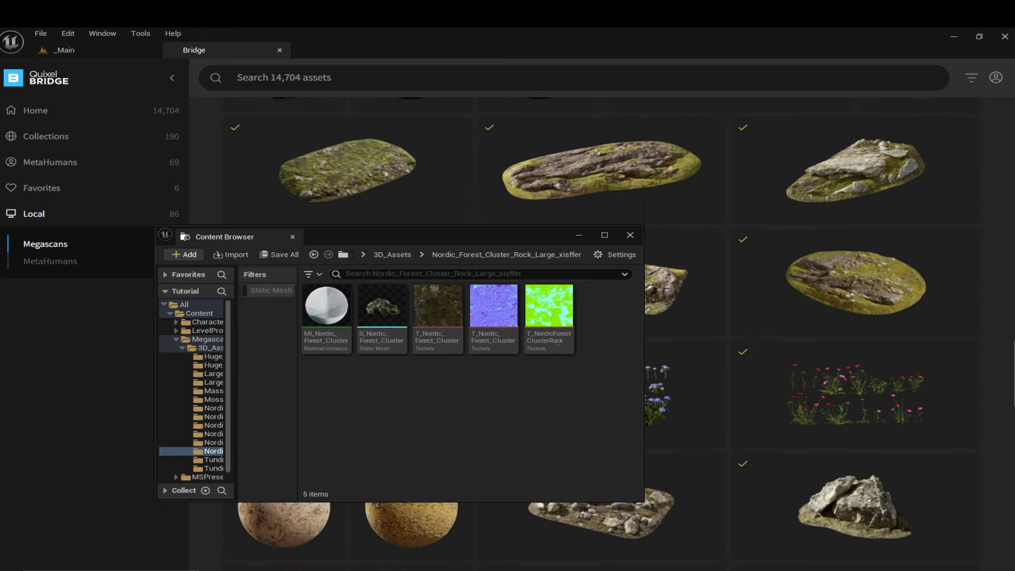
{"action": "left_click", "coordinate": [581, 236]}
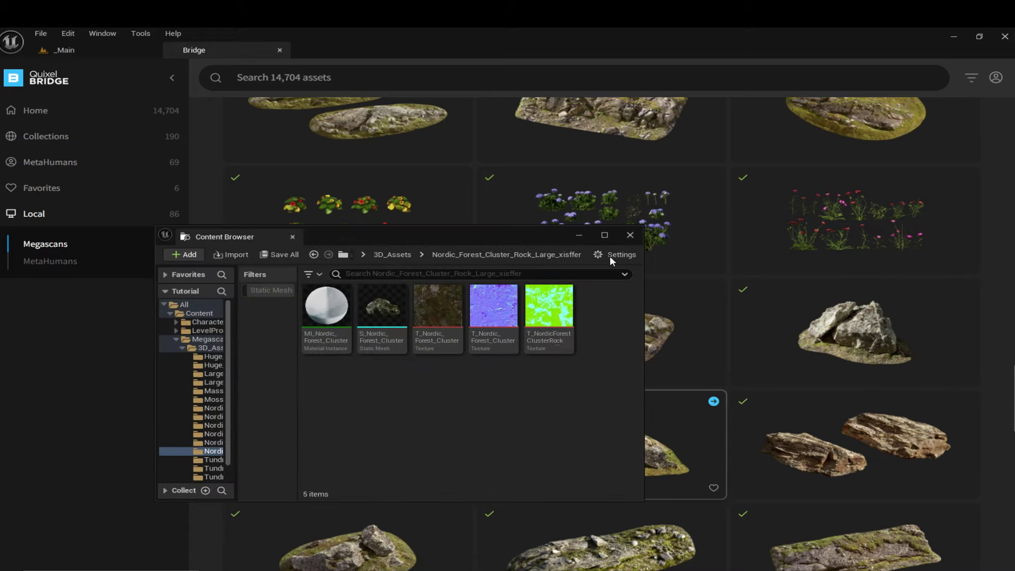
- Export the Huge and Massive Nordic Coastal Cliffs and the remaining beach and tundra rock formations in medium quality
{"action": "left_click", "coordinate": [580, 235]}
{"action": "left_click_drag", "start_coordinate": [1013, 405], "coordinate": [1012, 426]}
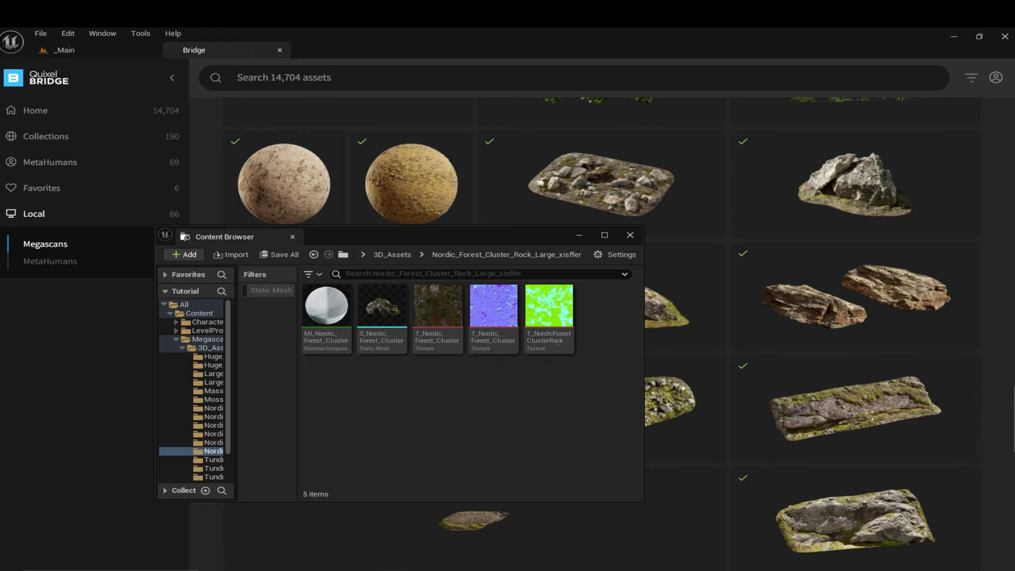
{"action": "scroll", "coordinate": [585, 237], "scroll_direction": "down", "scroll_amount": 5}
{"action": "left_click", "coordinate": [585, 237]}
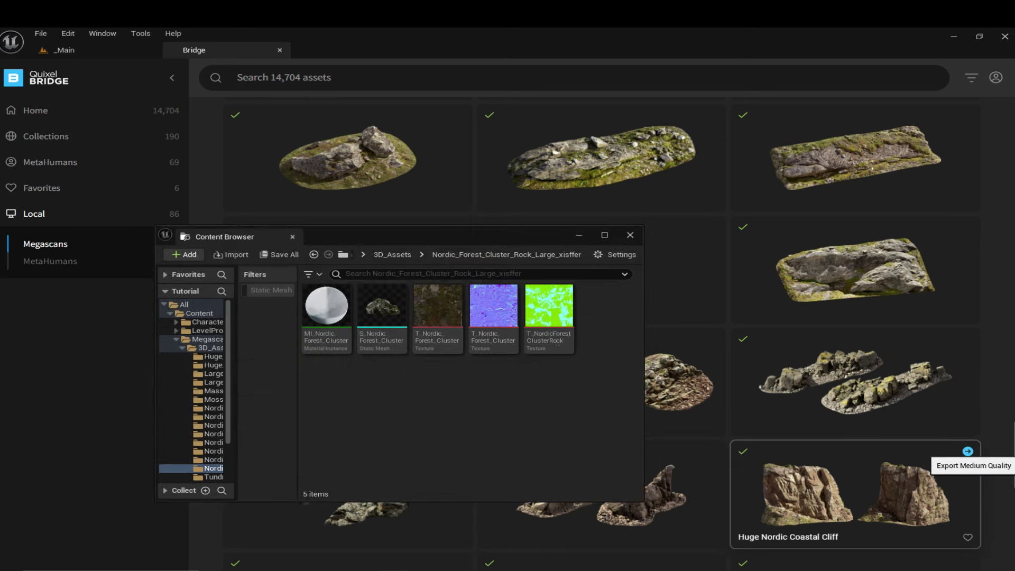
{"action": "scroll", "coordinate": [968, 451], "scroll_direction": "down", "scroll_amount": 2}
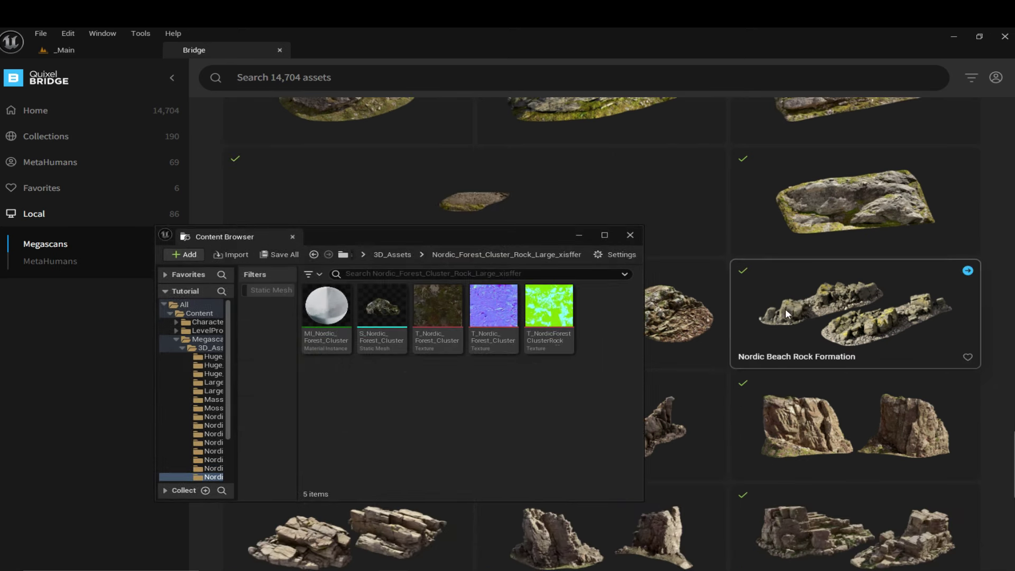
{"action": "left_click", "coordinate": [585, 241]}
{"action": "scroll", "coordinate": [523, 336], "scroll_direction": "down", "scroll_amount": 3}
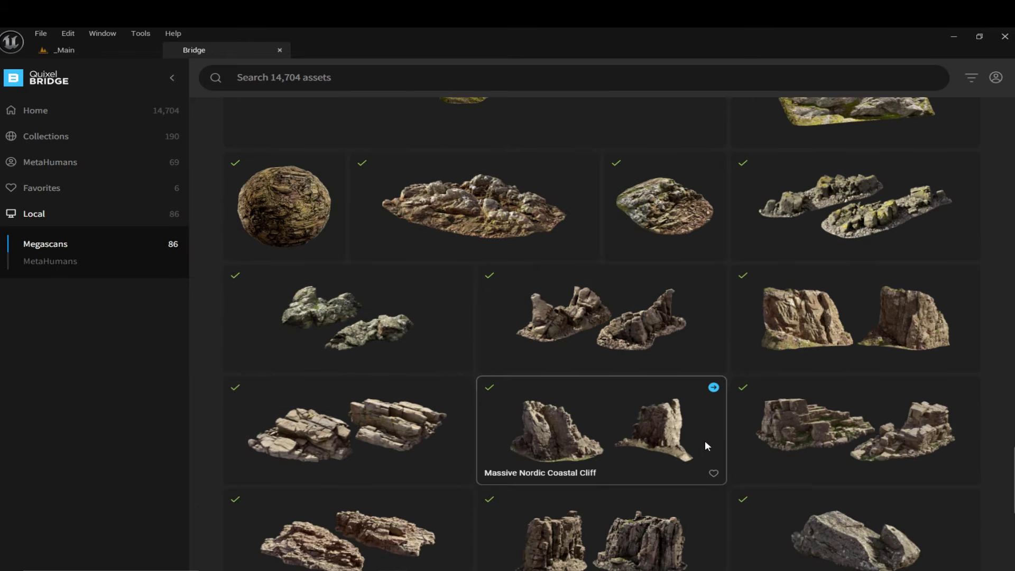
{"action": "scroll", "coordinate": [601, 334], "scroll_direction": "down", "scroll_amount": 4}
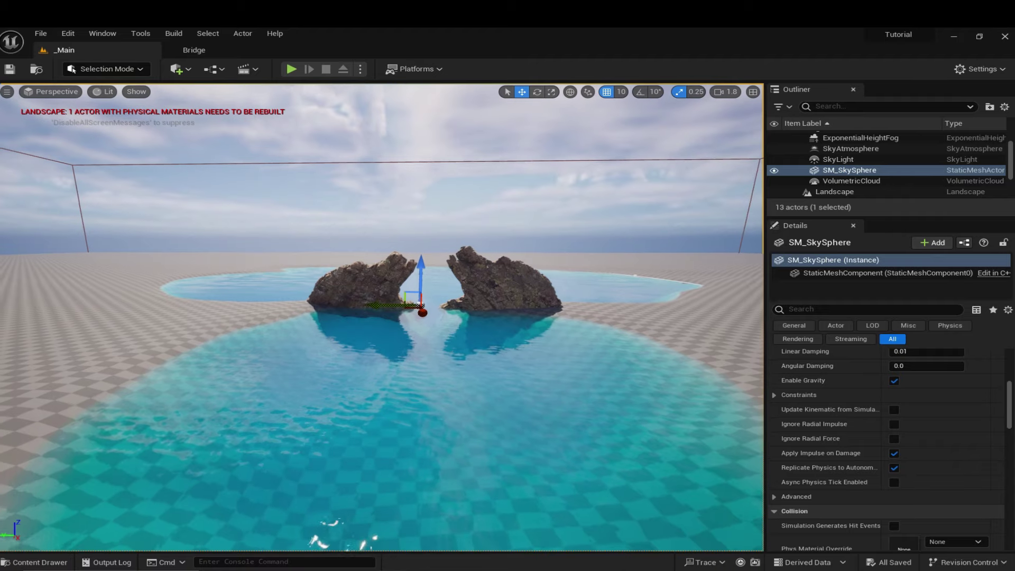
- Show only the static meshes of the Megascans folder and enlarge the content drawer to about 40% of the window height
{"action": "scroll", "coordinate": [477, 274], "scroll_direction": "up", "scroll_amount": 3}
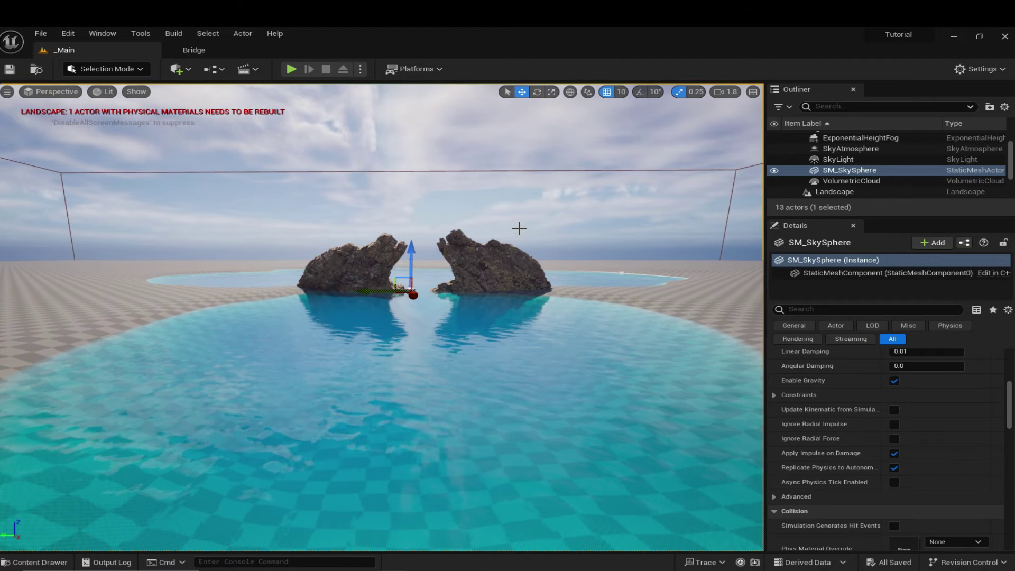
{"action": "key", "text": "ctrl+space"}
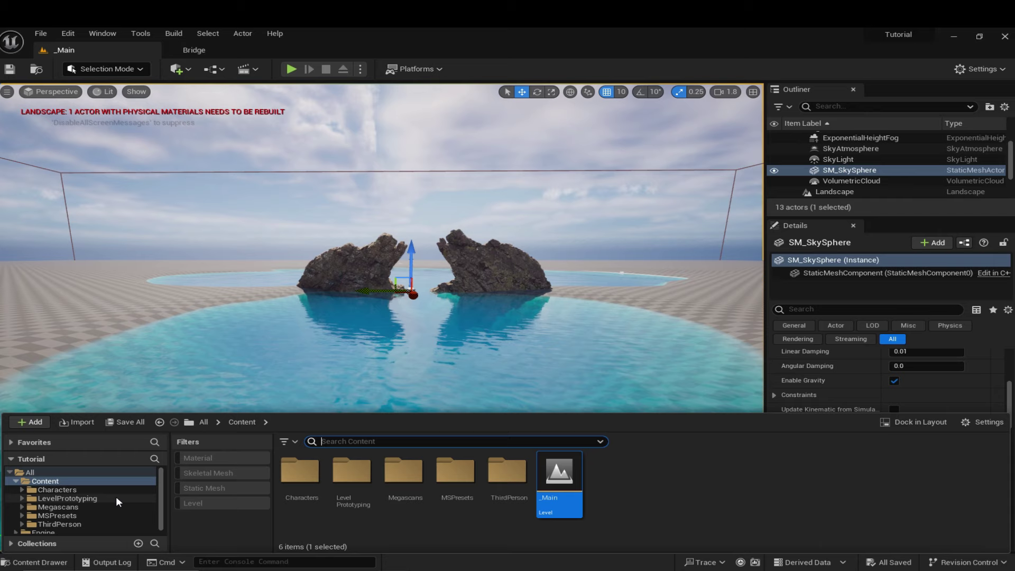
{"action": "left_click", "coordinate": [69, 507]}
{"action": "left_click", "coordinate": [223, 487]}
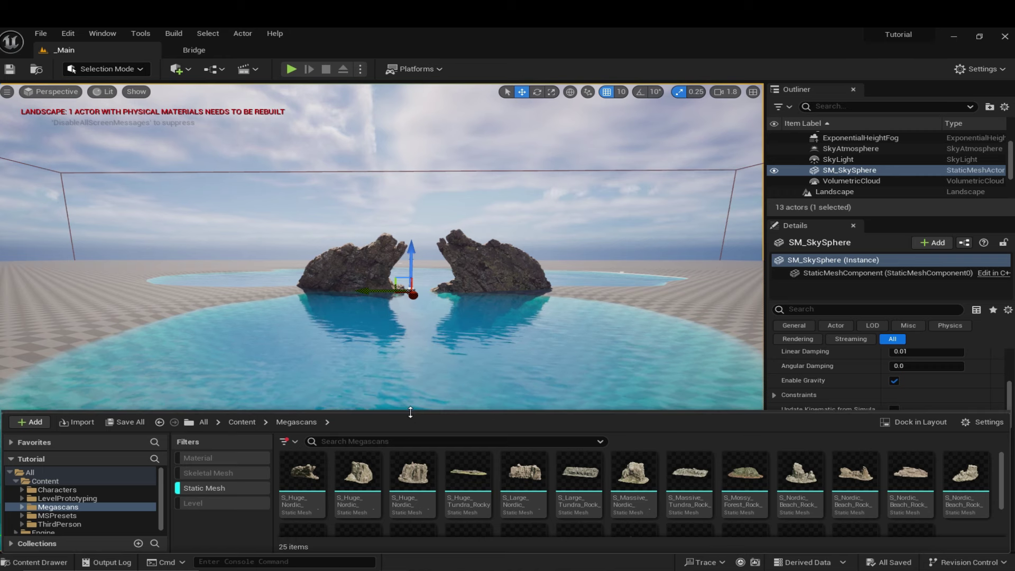
{"action": "left_click_drag", "start_coordinate": [410, 414], "coordinate": [411, 301]}
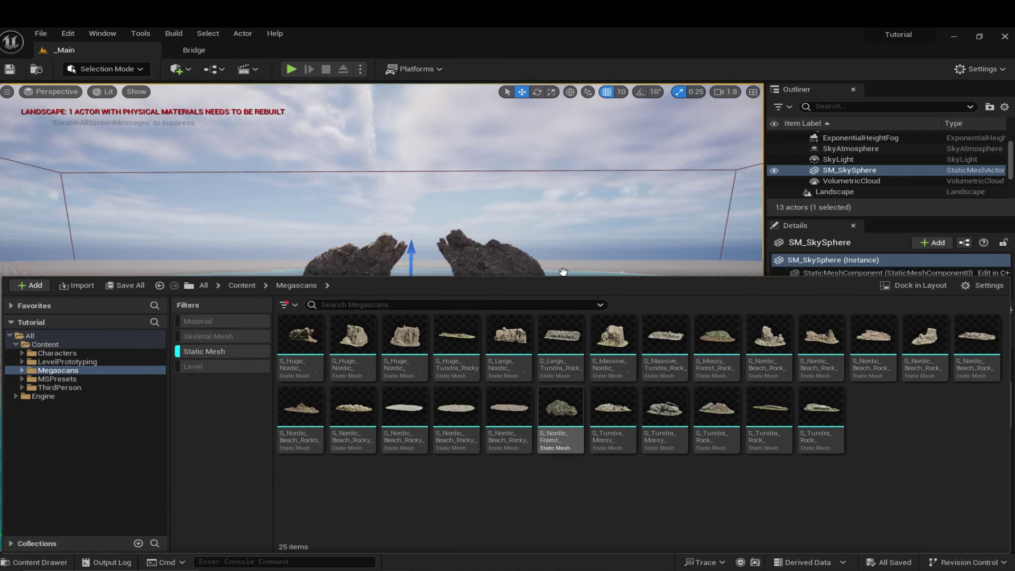
{"action": "left_click_drag", "start_coordinate": [562, 275], "coordinate": [550, 339]}
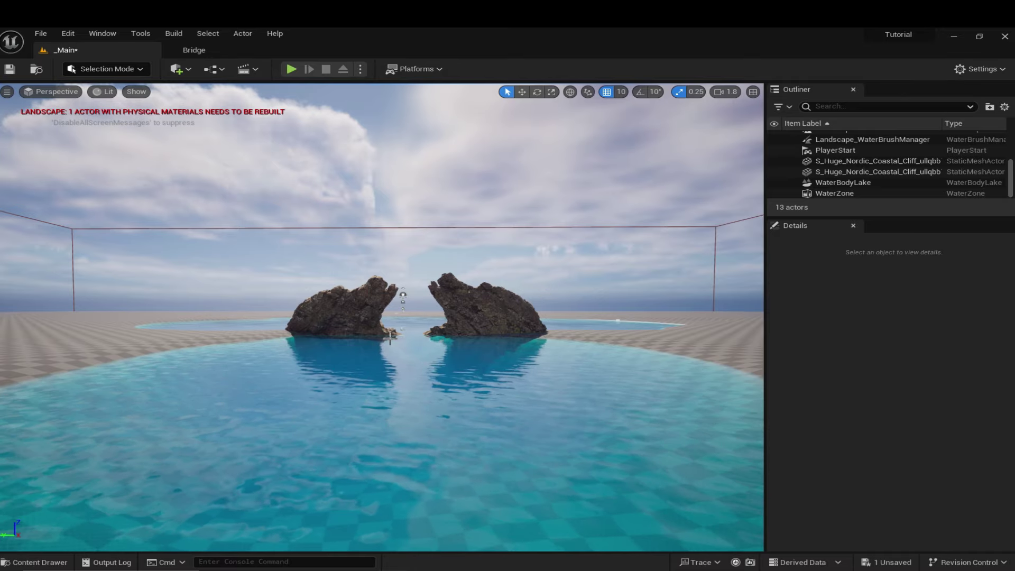
- Bring up the Megascans folder again, filtered to static meshes
{"action": "key", "text": "ctrl+space"}
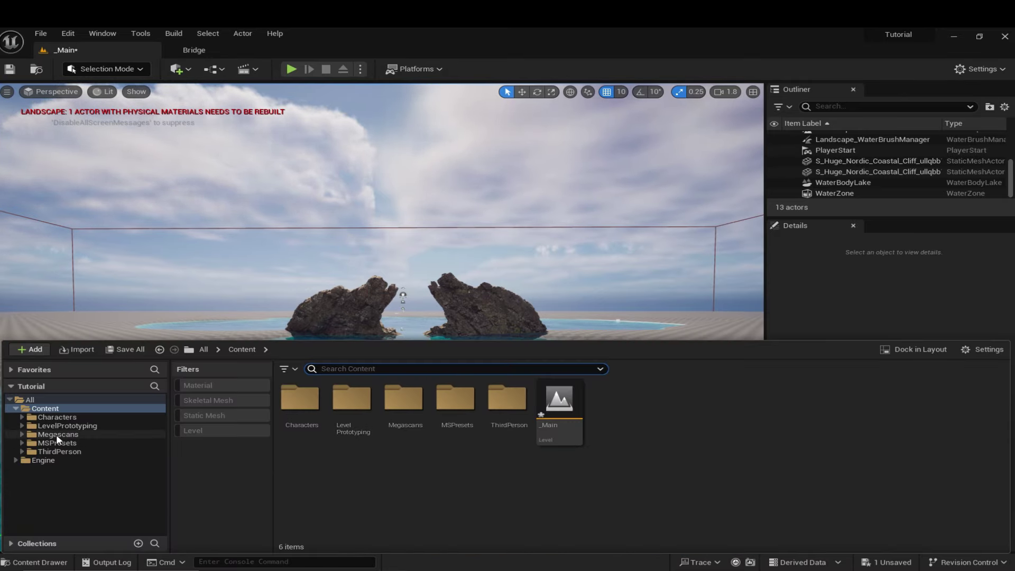
{"action": "left_click", "coordinate": [57, 435]}
{"action": "left_click", "coordinate": [236, 415]}
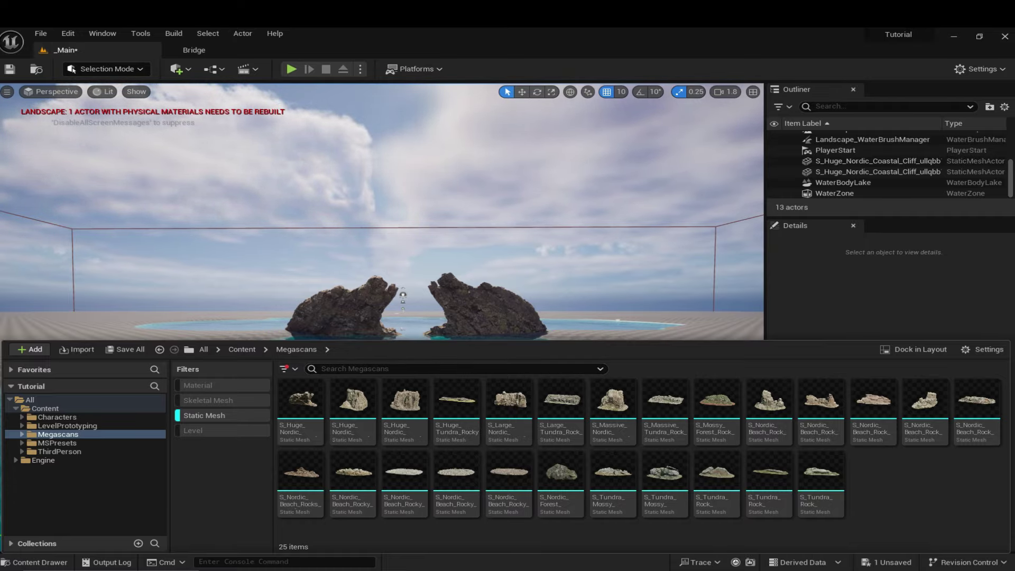
- Place the Huge Nordic Coastal Cliff mesh (venrdcgga) in the lake beside the existing arched cliffs
{"action": "key", "text": "w"}
{"action": "mouse_move", "coordinate": [424, 328]}
{"action": "right_mouse_down"}
{"action": "mouse_move", "coordinate": [392, 370]}
{"action": "mouse_move", "coordinate": [423, 328]}
{"action": "right_mouse_up"}
{"action": "key", "text": "ctrl+space"}
{"action": "left_click_drag", "start_coordinate": [423, 412], "coordinate": [305, 392]}
{"action": "key", "text": "e"}
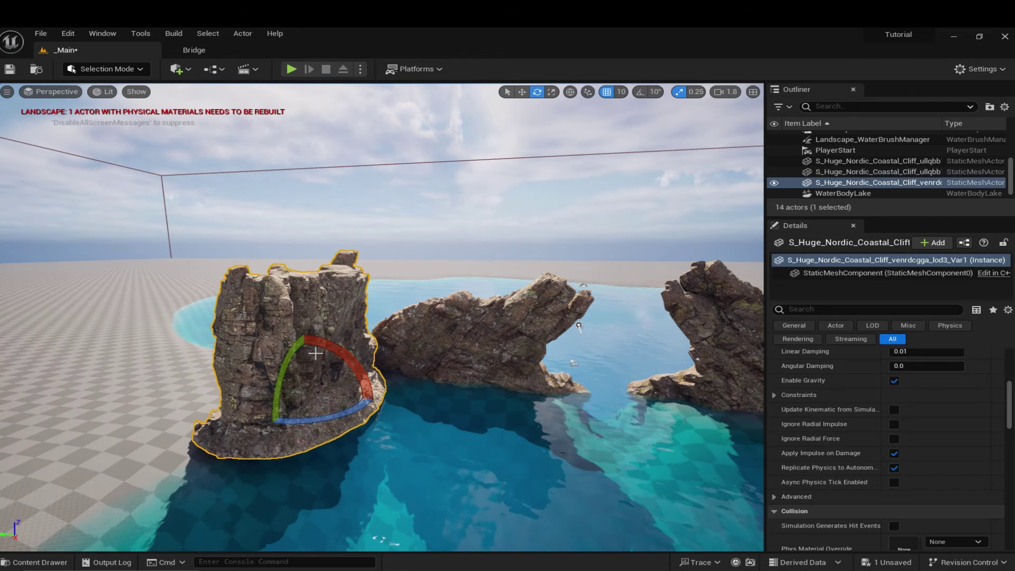
- Rotate and reposition the newly placed Huge Nordic Coastal Cliff so it continues the rock wall along the lake shore
{"action": "left_click_drag", "start_coordinate": [301, 352], "coordinate": [371, 396]}
{"action": "key", "text": "s"}
{"action": "right_click_drag", "start_coordinate": [370, 396], "coordinate": [423, 365]}
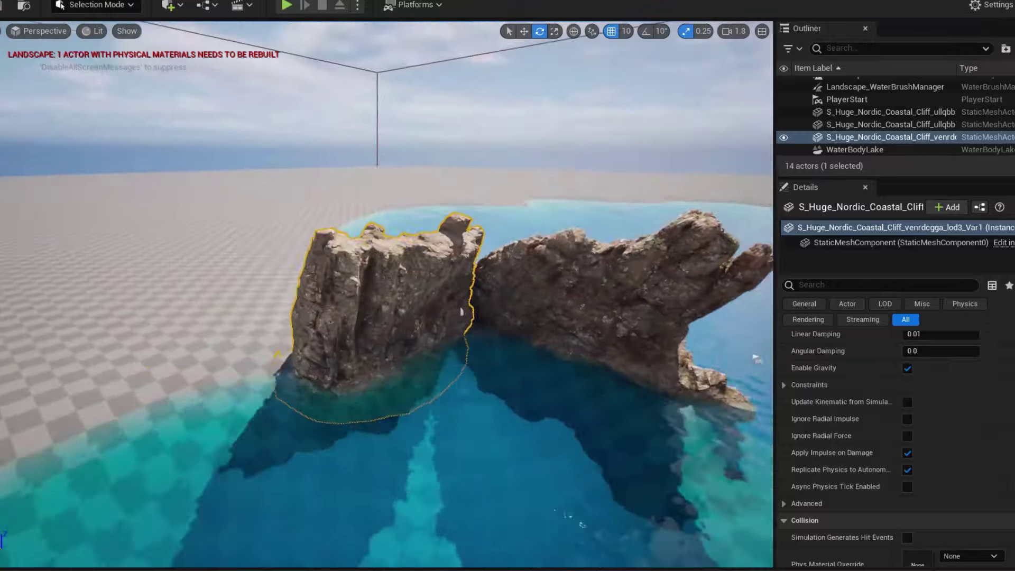
{"action": "right_click_drag", "start_coordinate": [370, 344], "coordinate": [349, 350]}
{"action": "left_click_drag", "start_coordinate": [296, 373], "coordinate": [338, 365]}
{"action": "key", "text": "w"}
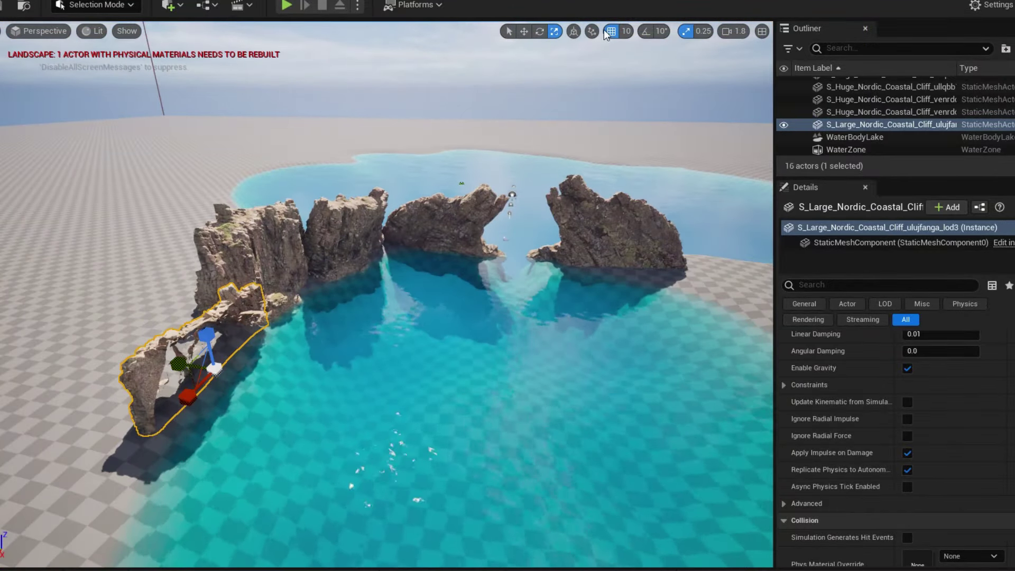
- Turn off grid snapping and rotate the Large Nordic Coastal Cliff at the near end of the rock wall
{"action": "left_click", "coordinate": [611, 31]}
{"action": "key", "text": "e"}
{"action": "right_click_drag", "start_coordinate": [387, 294], "coordinate": [518, 286]}
{"action": "left_click_drag", "start_coordinate": [505, 322], "coordinate": [484, 321]}
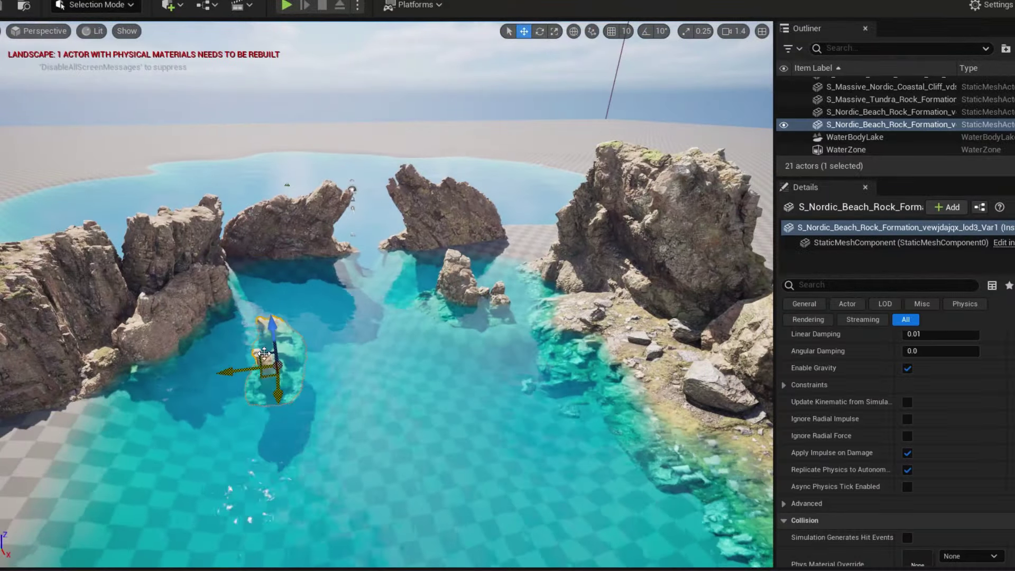
- Undo the last change to the Nordic Beach Rock Formation in the lake and switch to Landscape mode
{"action": "key", "text": "ctrl+z"}
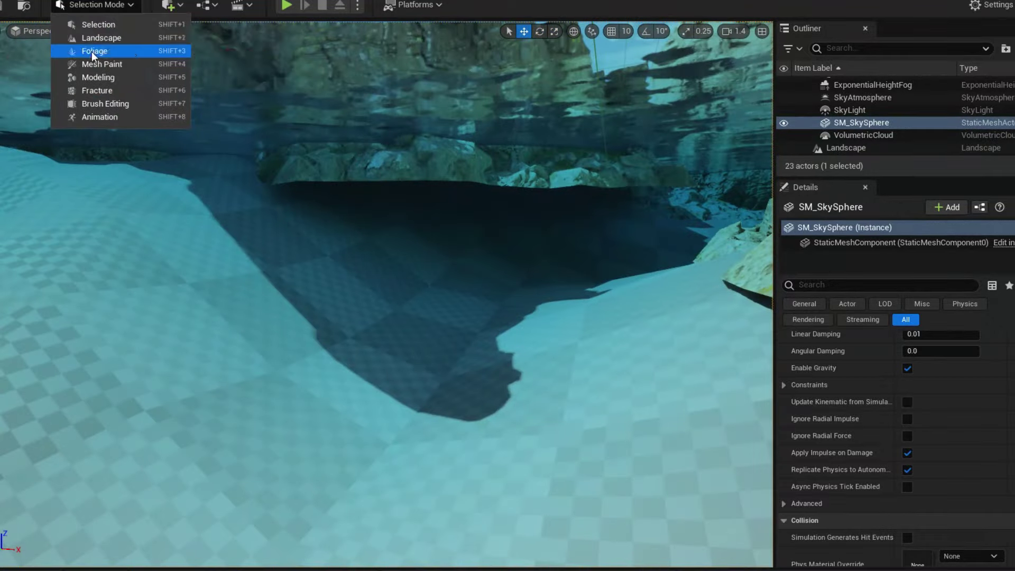
{"action": "left_click", "coordinate": [98, 38]}
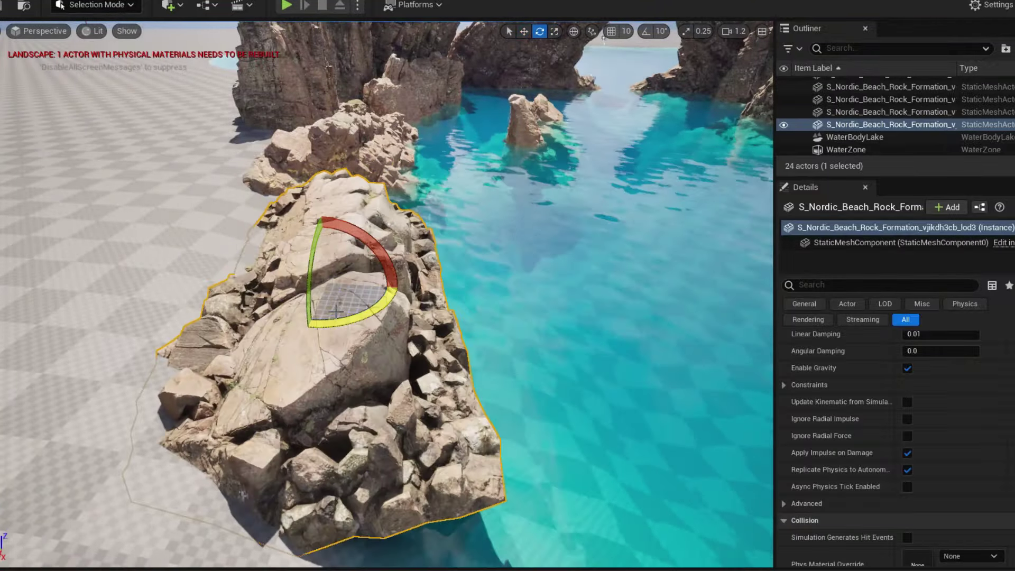
- Rotate and reposition the Nordic Beach and Tundra Rock Formations along the lake shore
{"action": "left_click_drag", "start_coordinate": [336, 312], "coordinate": [365, 310]}
{"action": "key", "text": "w"}
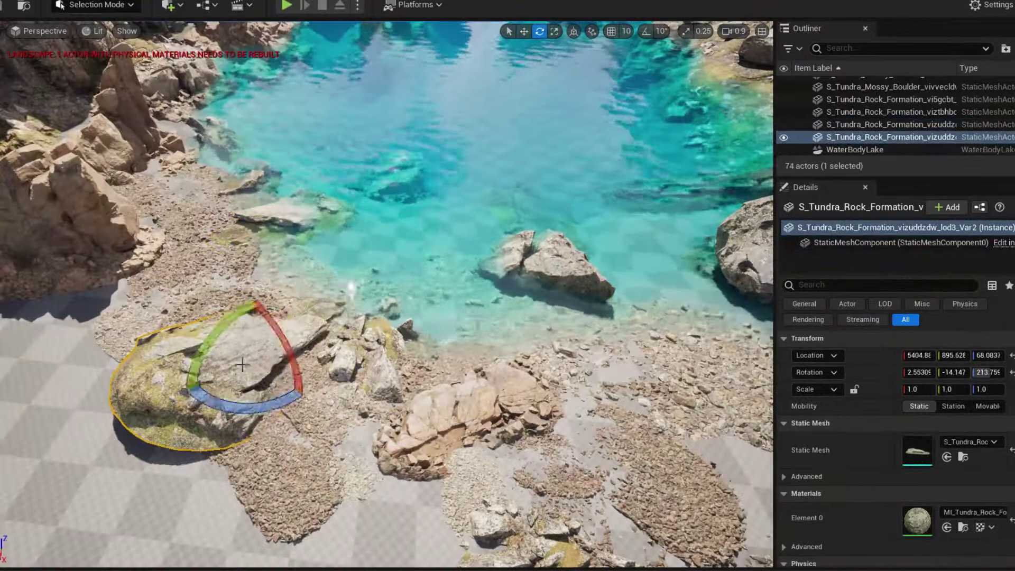
{"action": "left_click_drag", "start_coordinate": [319, 305], "coordinate": [323, 297]}
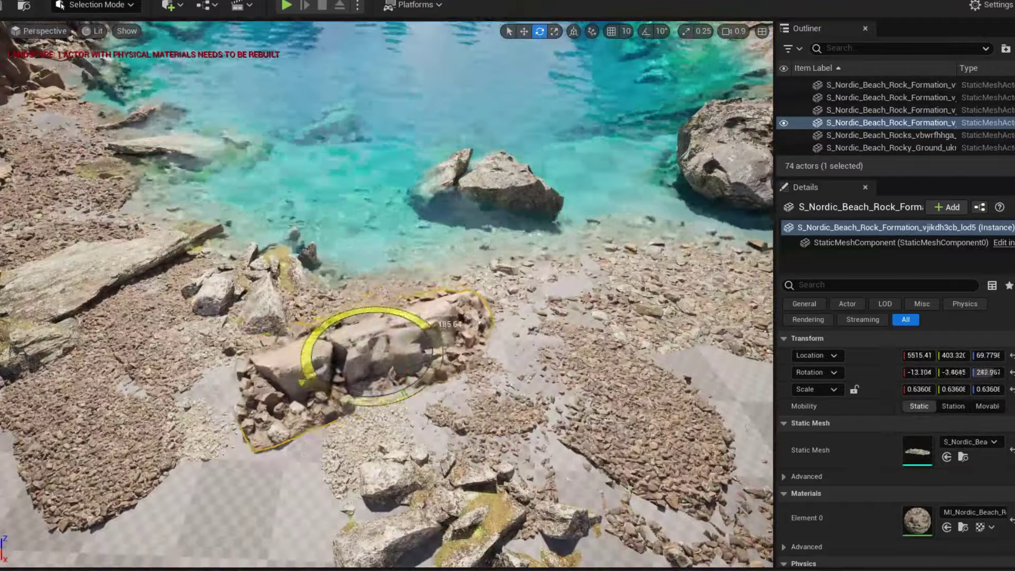
{"action": "key", "text": "w"}
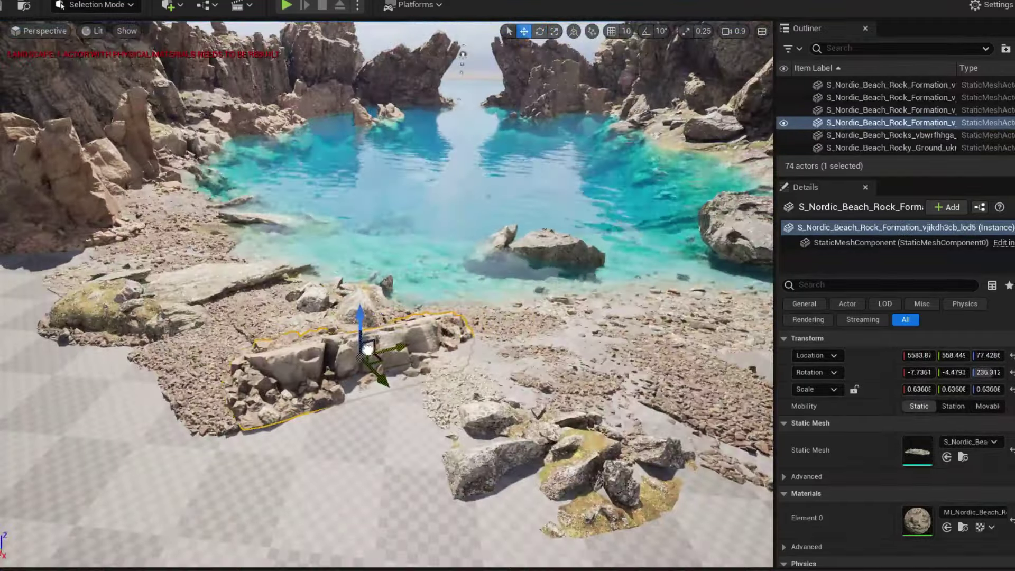
{"action": "key", "text": "e"}
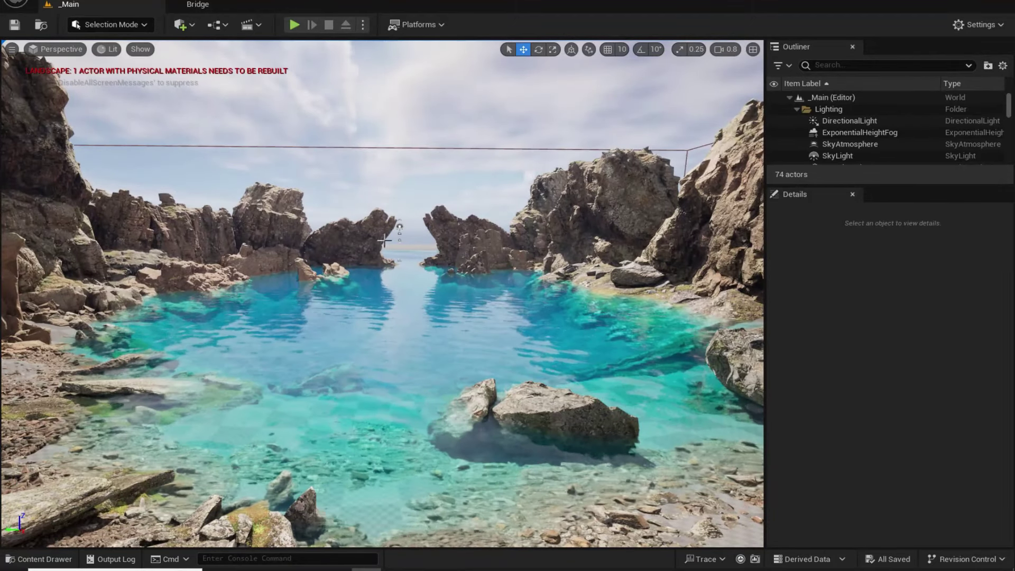
- Find the Rocky Ground surface among the local Megascans assets in Bridge and add it to the project
{"action": "left_click", "coordinate": [197, 5]}
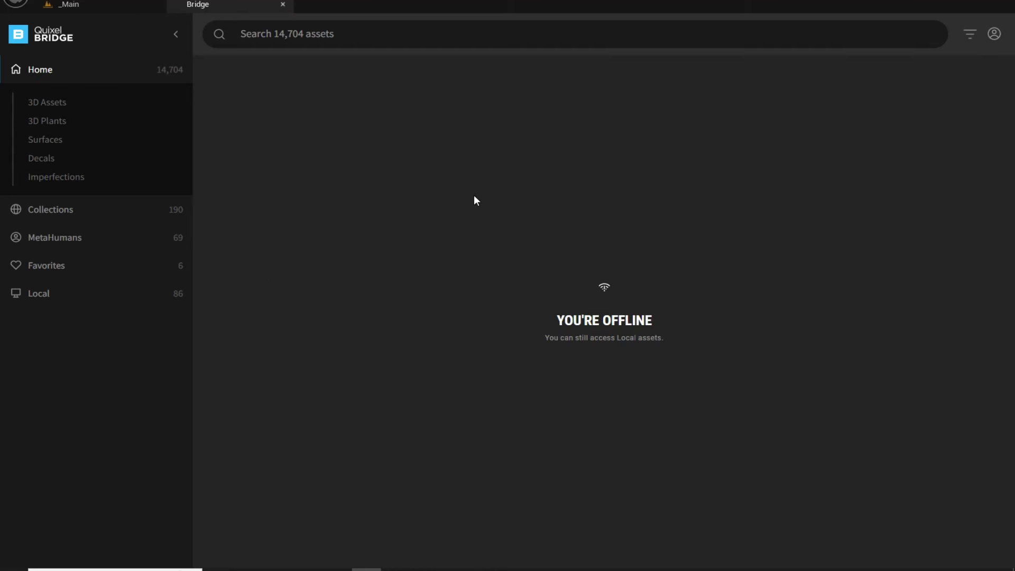
{"action": "left_click", "coordinate": [85, 299]}
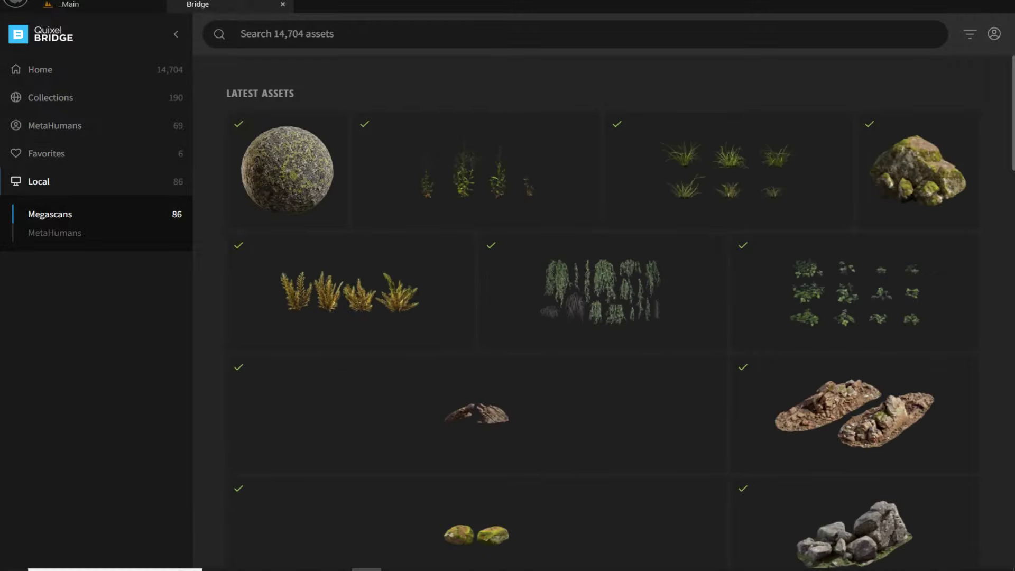
{"action": "left_click_drag", "start_coordinate": [1013, 141], "coordinate": [1014, 241]}
{"action": "scroll", "coordinate": [481, 268], "scroll_direction": "up", "scroll_amount": 4}
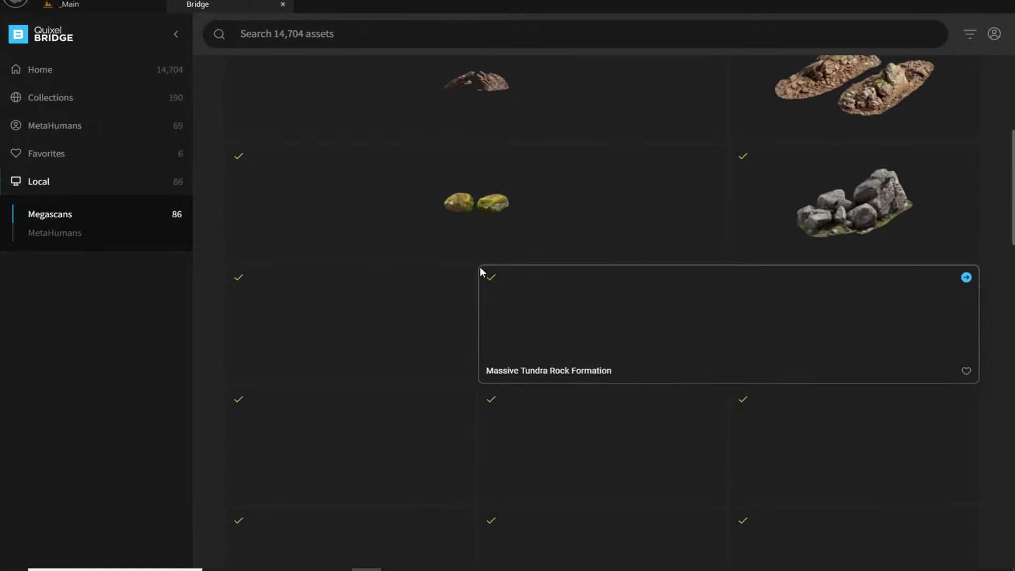
{"action": "scroll", "coordinate": [519, 261], "scroll_direction": "down", "scroll_amount": 11}
{"action": "scroll", "coordinate": [610, 272], "scroll_direction": "up", "scroll_amount": 10}
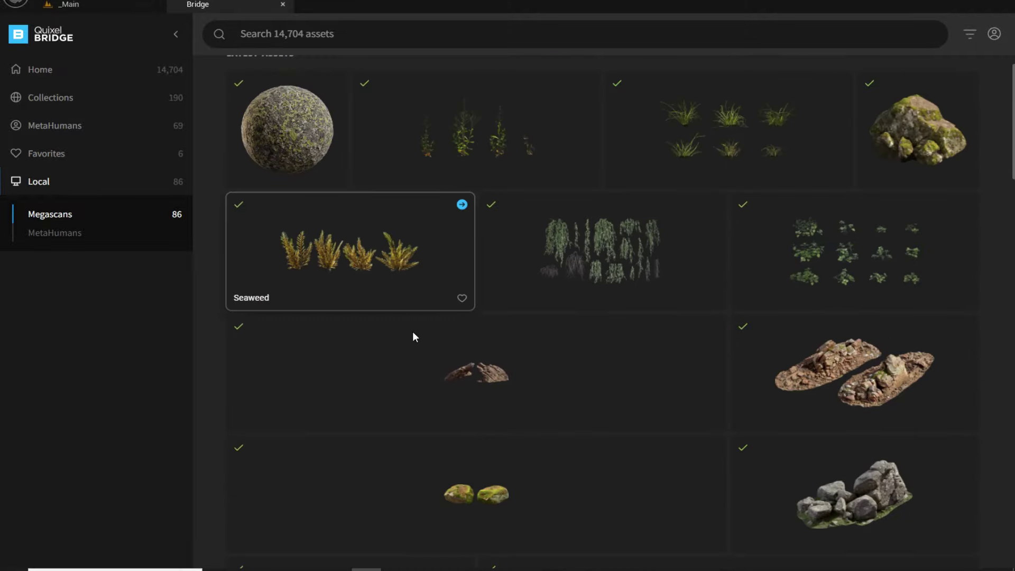
{"action": "scroll", "coordinate": [412, 334], "scroll_direction": "down", "scroll_amount": 10}
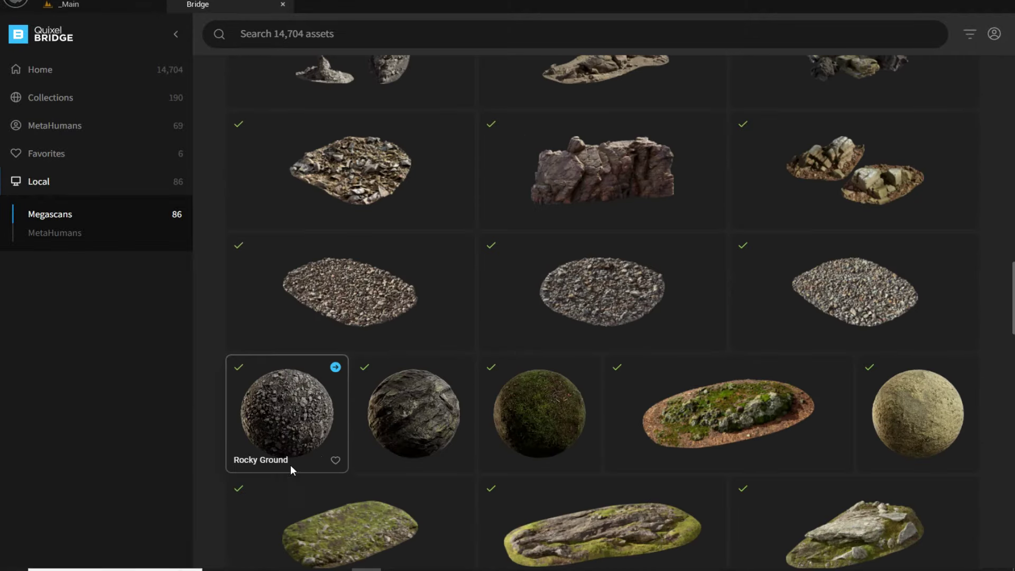
{"action": "left_click", "coordinate": [270, 434]}
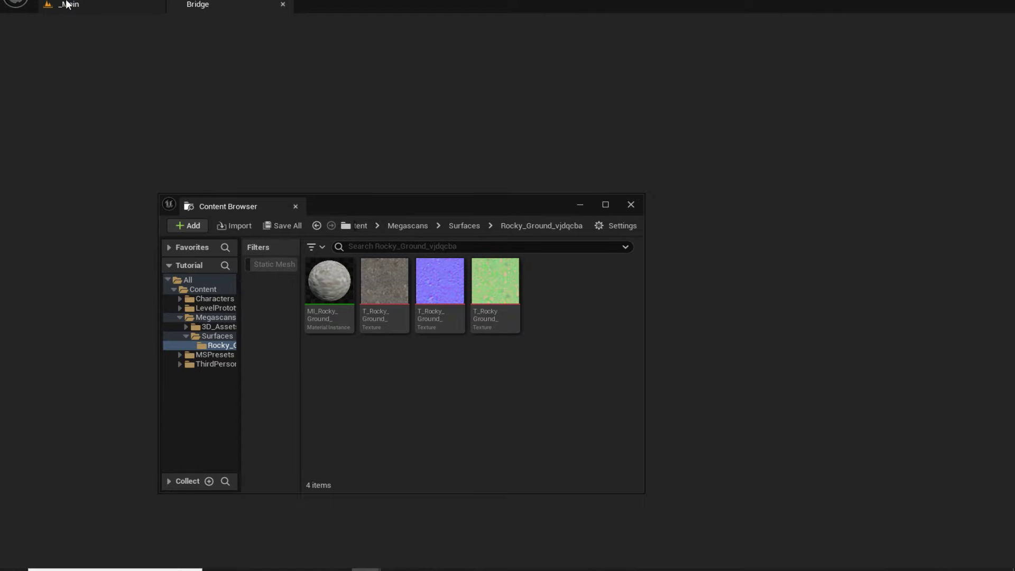
- Return to the _Main level, close the floating Content Browser and select the Rocky_Ground material instance in the Megascans Surfaces folder
{"action": "left_click", "coordinate": [67, 4]}
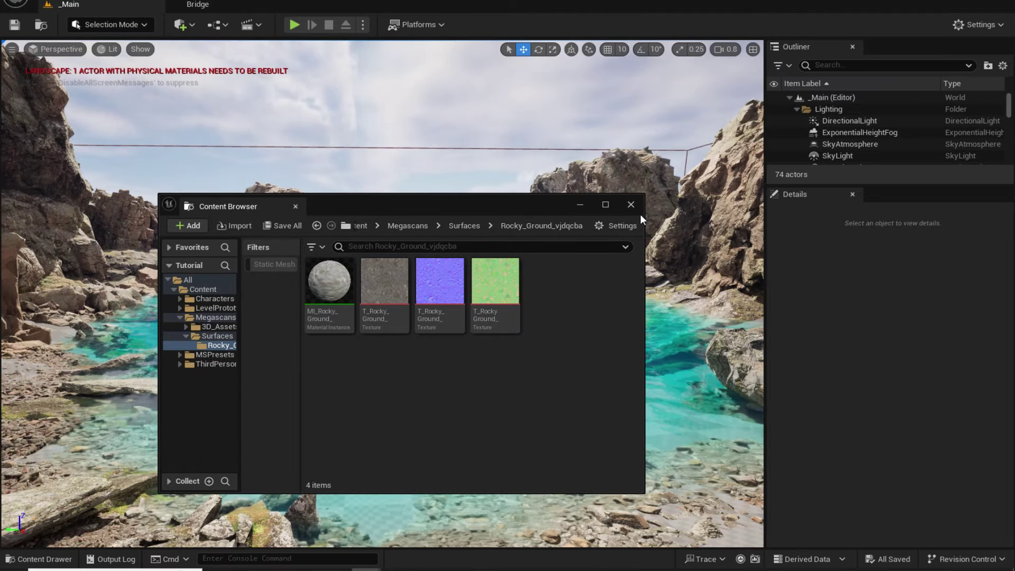
{"action": "left_click", "coordinate": [631, 204]}
{"action": "key", "text": "ctrl+space"}
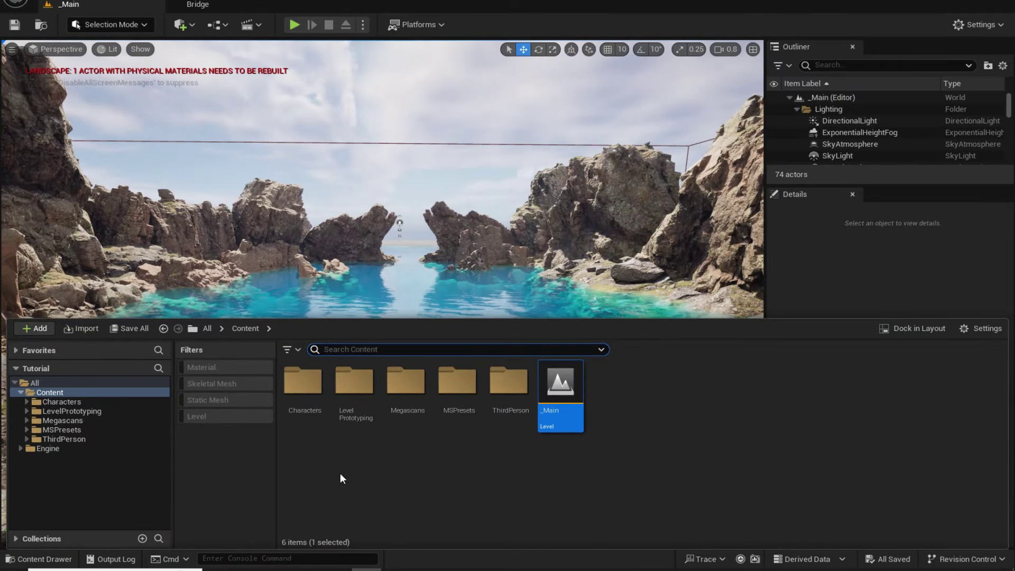
{"action": "right_click_drag", "start_coordinate": [391, 212], "coordinate": [566, 281]}
{"action": "key", "text": "ctrl+space"}
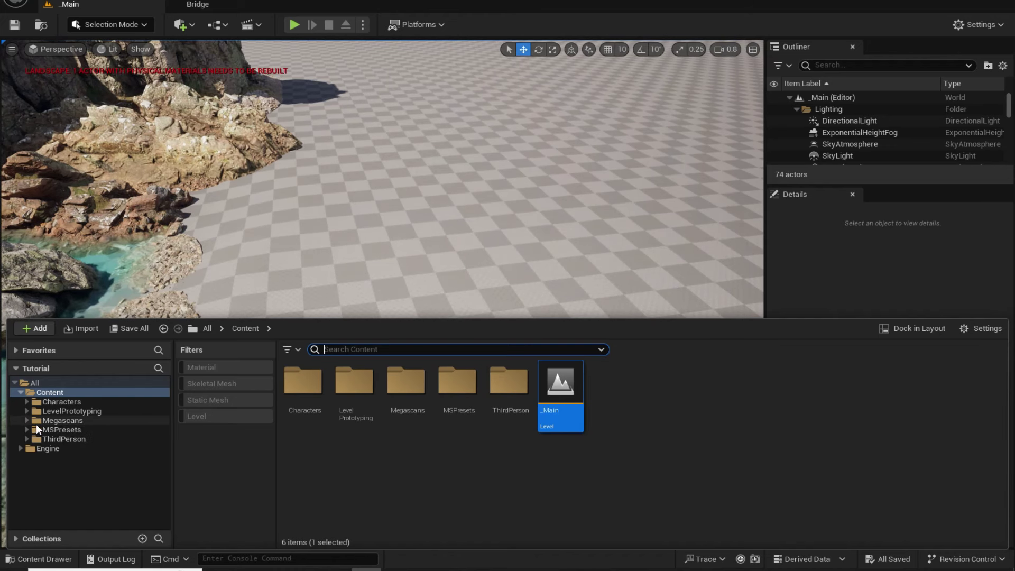
{"action": "left_click", "coordinate": [63, 421]}
{"action": "double_click", "coordinate": [350, 386]}
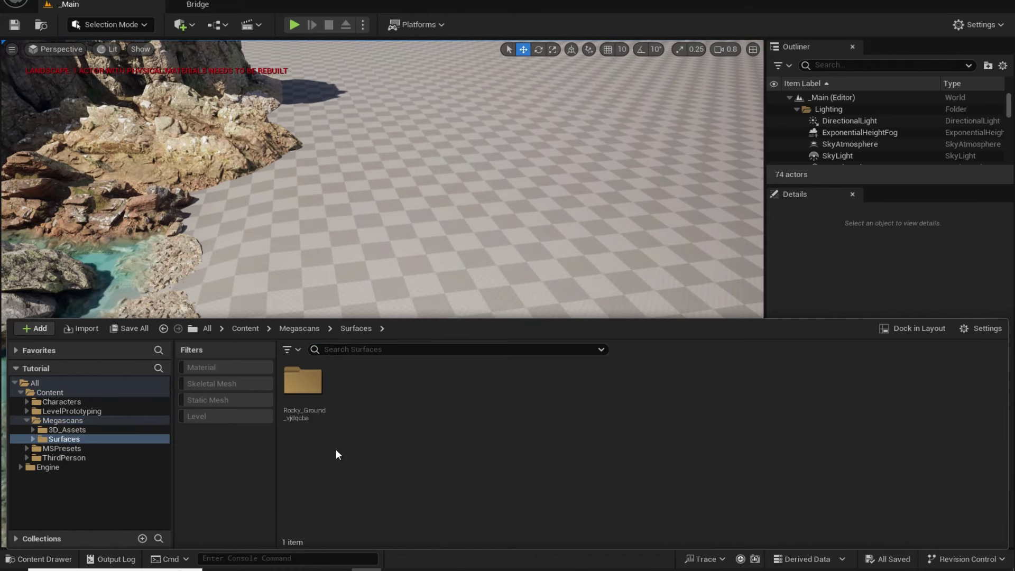
{"action": "double_click", "coordinate": [312, 402]}
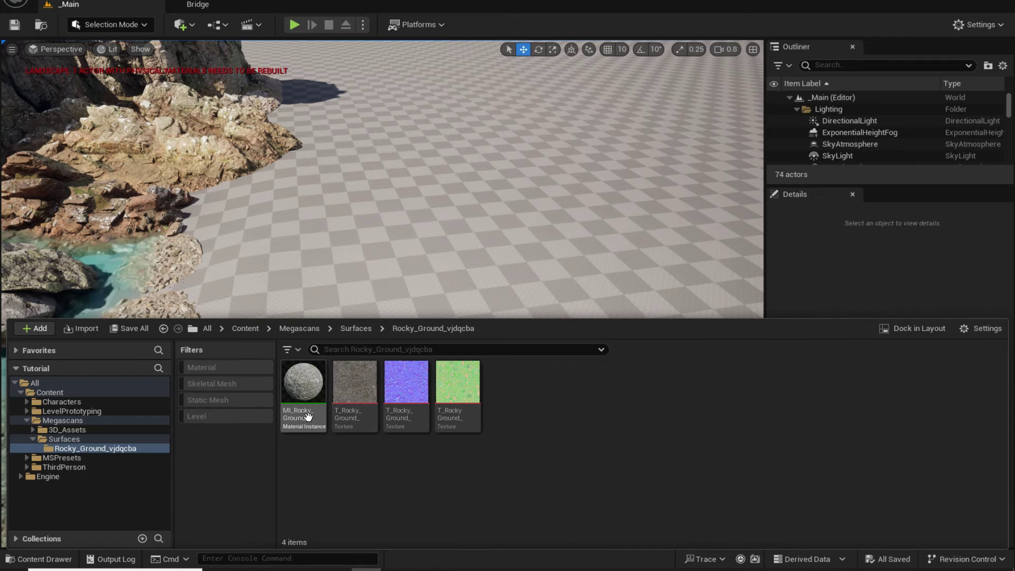
{"action": "left_click", "coordinate": [308, 417]}
- Select the Landscape and assign the selected MI_Rocky_Ground material instance as its Landscape Material
{"action": "right_click_drag", "start_coordinate": [454, 209], "coordinate": [526, 99]}
{"action": "left_click", "coordinate": [416, 308]}
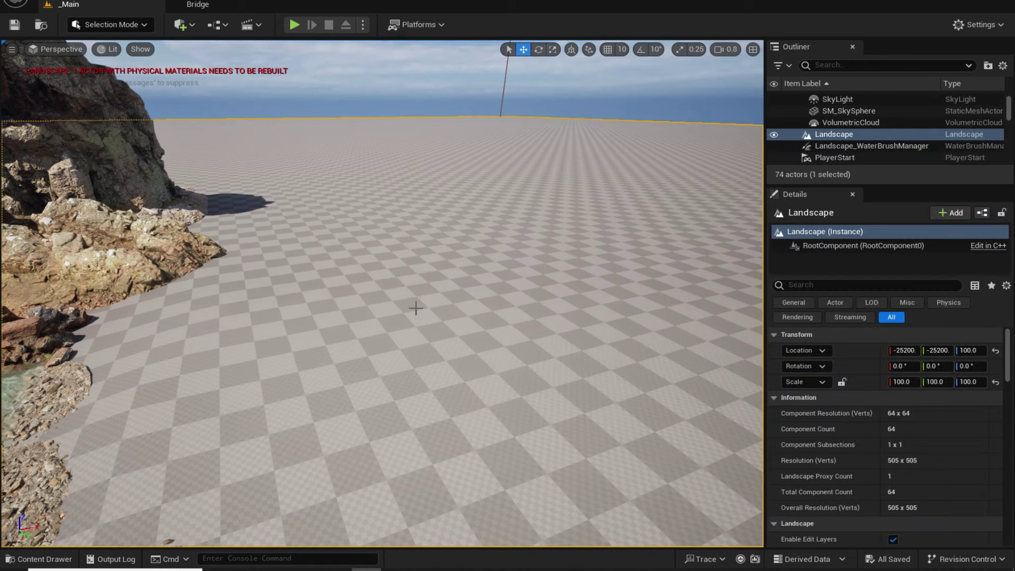
{"action": "scroll", "coordinate": [843, 453], "scroll_direction": "down", "scroll_amount": 3}
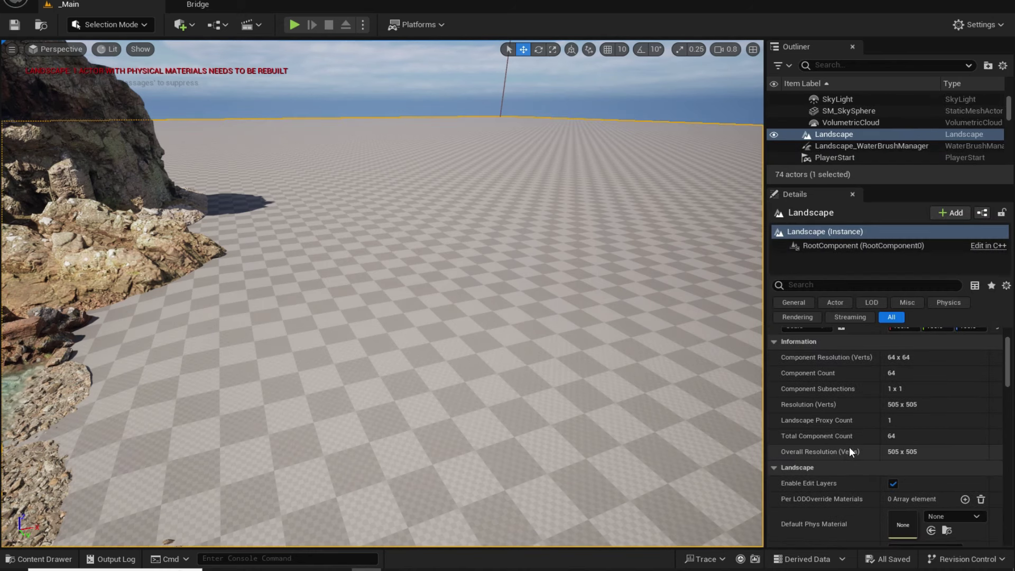
{"action": "left_click_drag", "start_coordinate": [1012, 359], "coordinate": [1010, 380]}
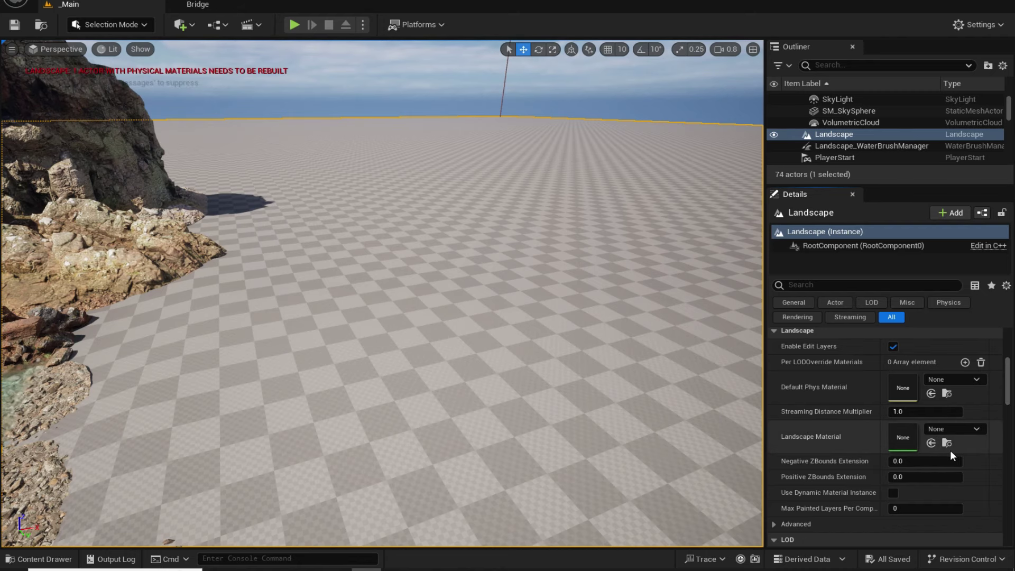
{"action": "key", "text": "ctrl+space"}
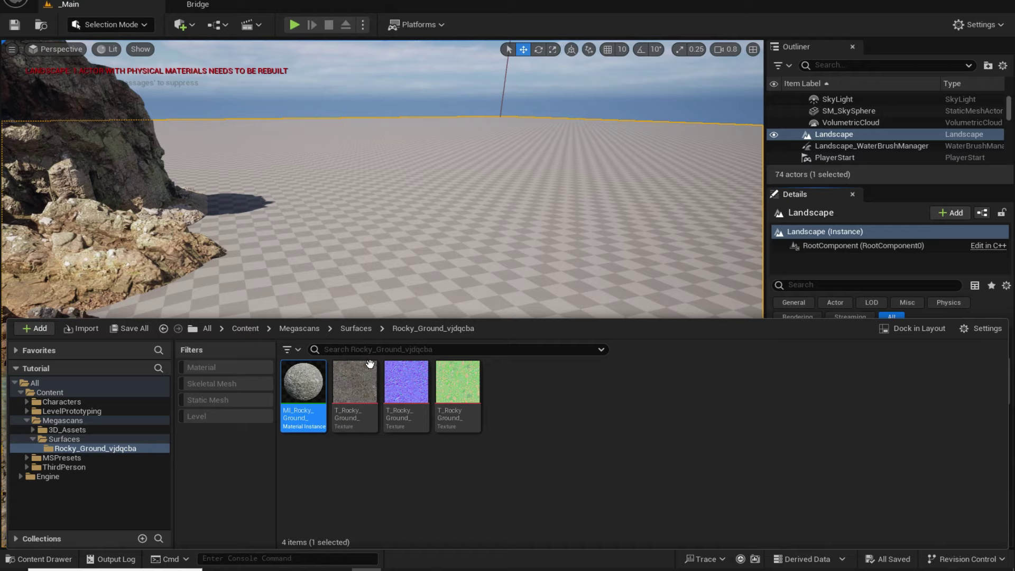
{"action": "key", "text": "ctrl+space"}
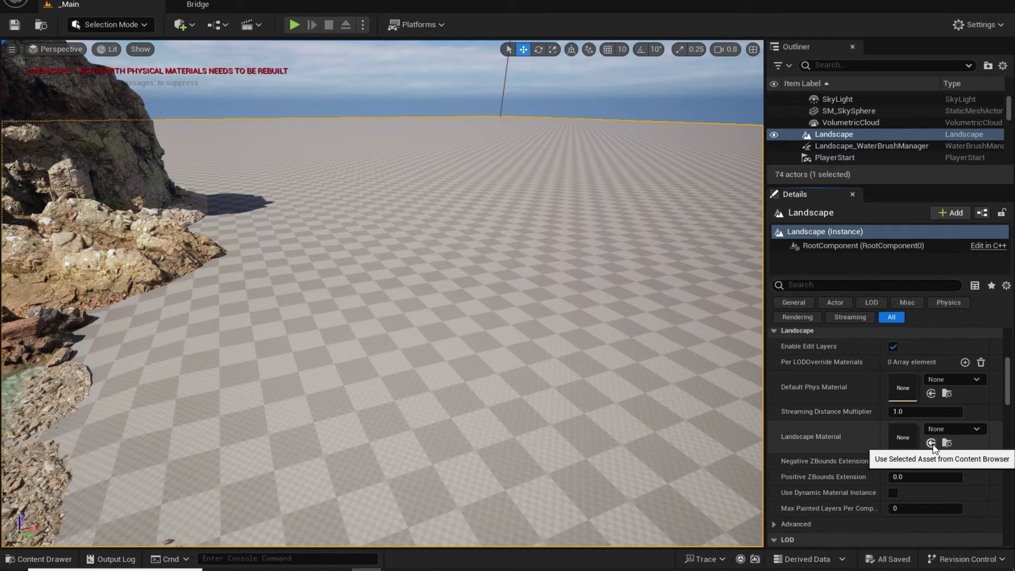
{"action": "left_click", "coordinate": [932, 446]}
- Check the ground texture beside the lake, open the MI_Rocky_Ground material instance and dock its editor beside the level
{"action": "right_click_drag", "start_coordinate": [457, 339], "coordinate": [381, 275]}
{"action": "key", "text": "s"}
{"action": "scroll", "coordinate": [457, 339], "scroll_direction": "up", "scroll_amount": 1}
{"action": "key", "text": "w"}
{"action": "scroll", "coordinate": [624, 397], "scroll_direction": "up", "scroll_amount": 3}
{"action": "right_click_drag", "start_coordinate": [365, 370], "coordinate": [344, 371]}
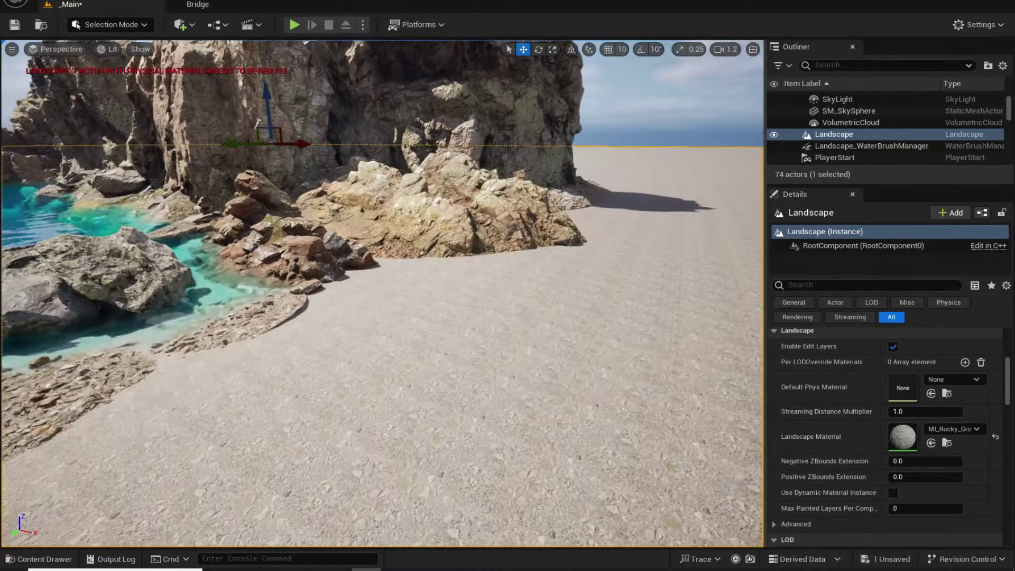
{"action": "key", "text": "ctrl+space"}
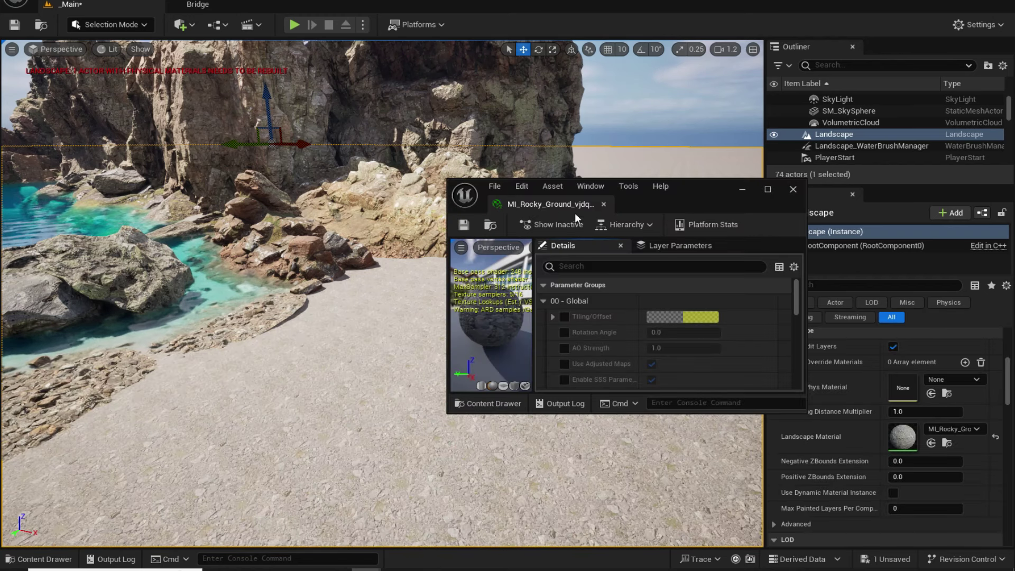
{"action": "left_click_drag", "start_coordinate": [575, 213], "coordinate": [218, 6]}
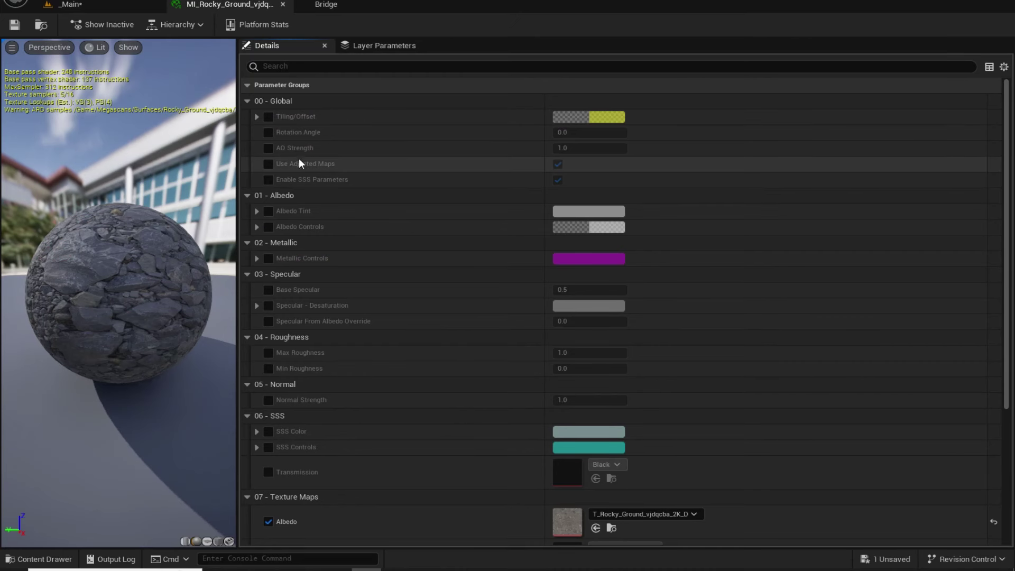
- Enable only the Tiling/Offset override among the global parameters and set Tiling X and Tiling Y to 0.5
{"action": "left_click", "coordinate": [268, 117]}
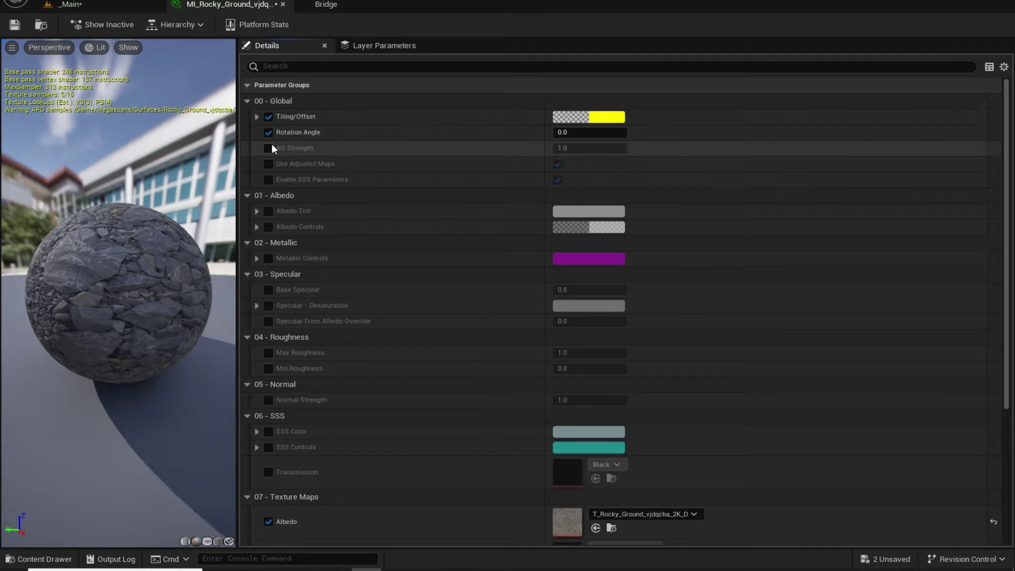
{"action": "left_click", "coordinate": [256, 117]}
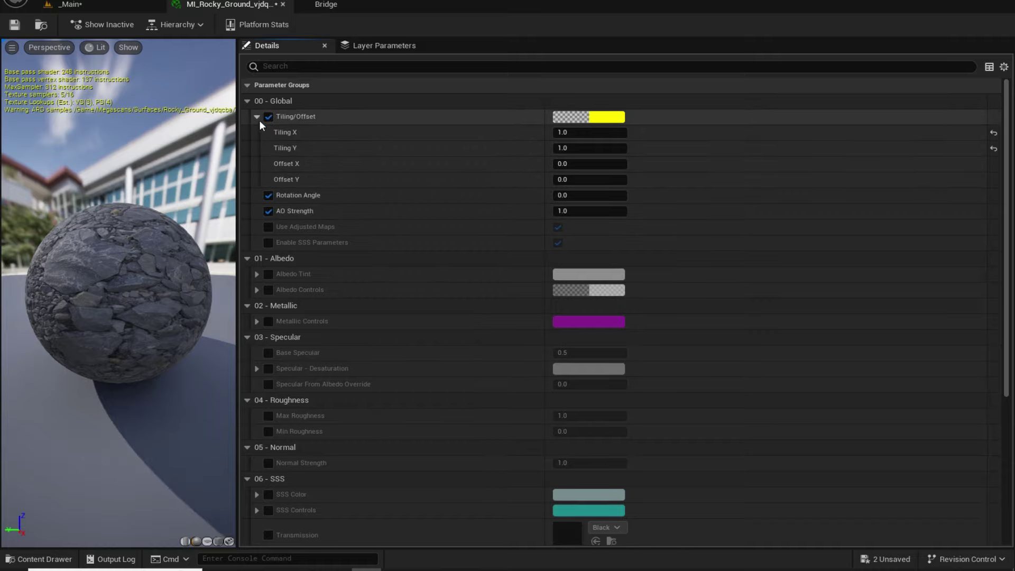
{"action": "left_click", "coordinate": [257, 118]}
{"action": "left_click", "coordinate": [269, 133]}
{"action": "left_click", "coordinate": [269, 147]}
{"action": "left_click", "coordinate": [258, 117]}
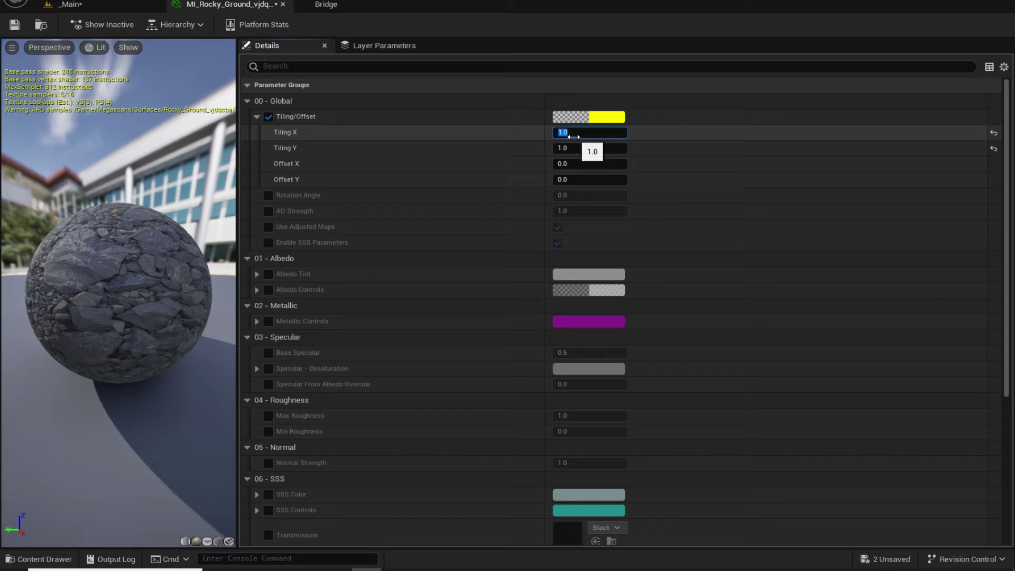
{"action": "key", "text": "Return"}
{"action": "type", "text": "0.5"}
{"action": "key", "text": "Return"}
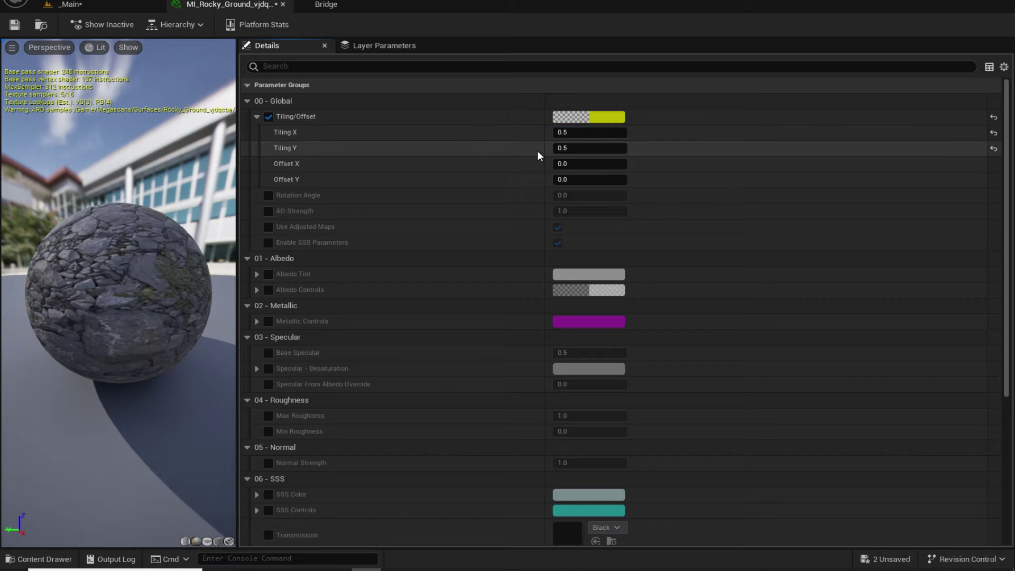
- Return to the _Main level and examine the retiled ground texture from above and along the shore
{"action": "left_click", "coordinate": [145, 5]}
{"action": "right_click_drag", "start_coordinate": [382, 293], "coordinate": [476, 343]}
{"action": "scroll", "coordinate": [382, 293], "scroll_direction": "up", "scroll_amount": 1}
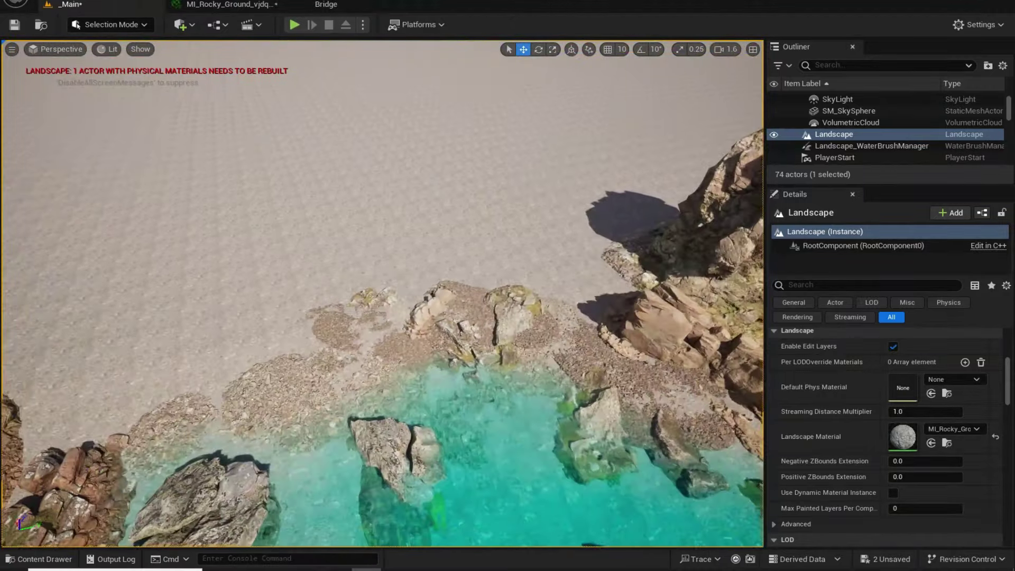
{"action": "right_click_drag", "start_coordinate": [382, 293], "coordinate": [214, 206]}
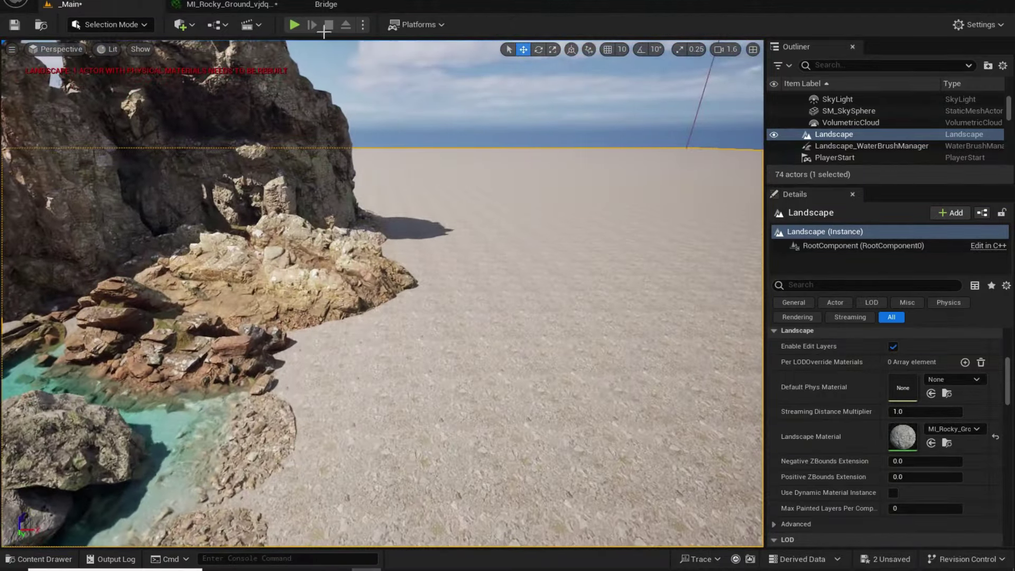
- Set Tiling X and Tiling Y of the MI_Rocky_Ground material instance to 0.1 and check the ground in the _Main level
{"action": "left_click", "coordinate": [230, 5]}
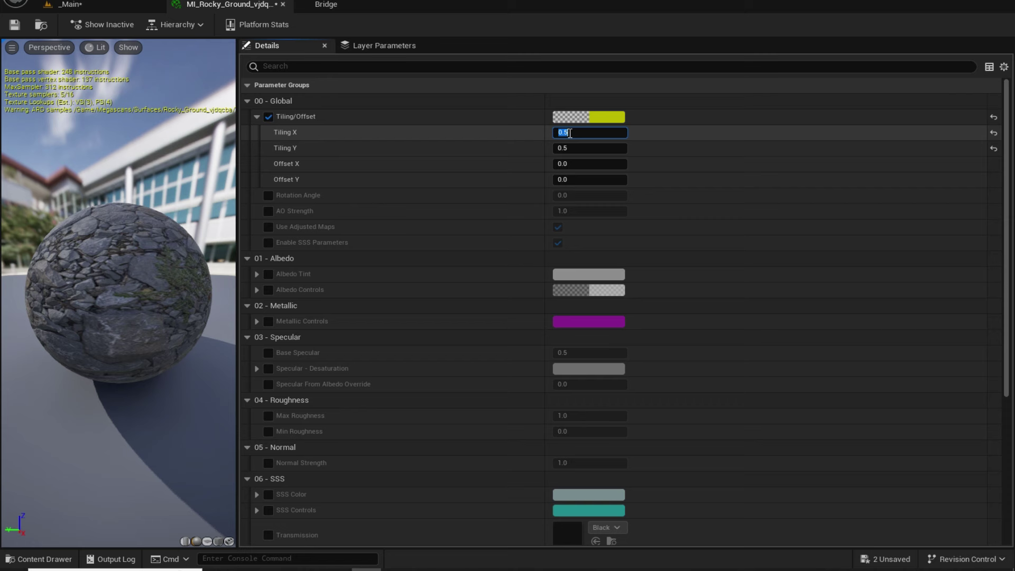
{"action": "type", "text": ".1"}
{"action": "key", "text": "Return"}
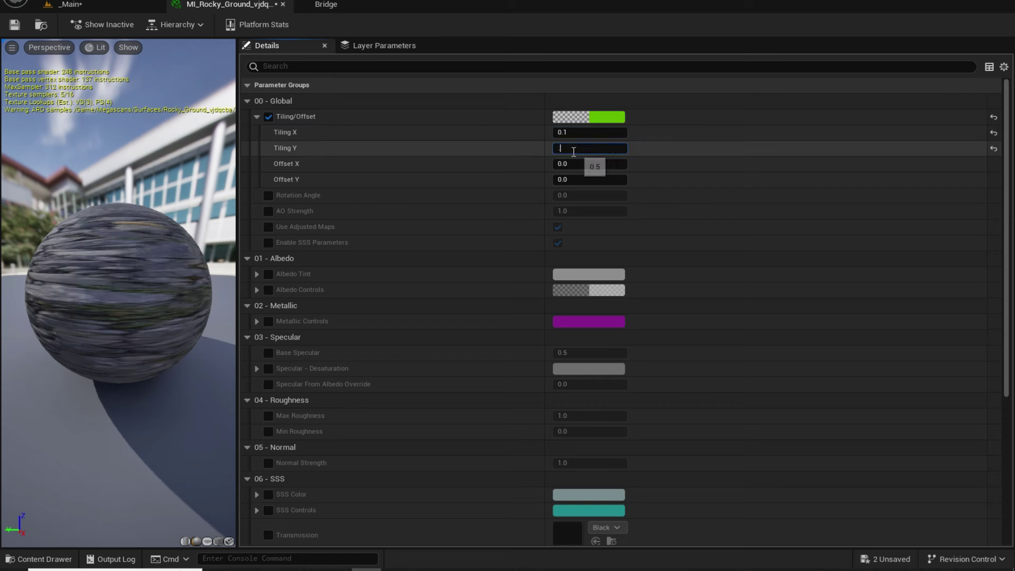
{"action": "left_click", "coordinate": [129, 5]}
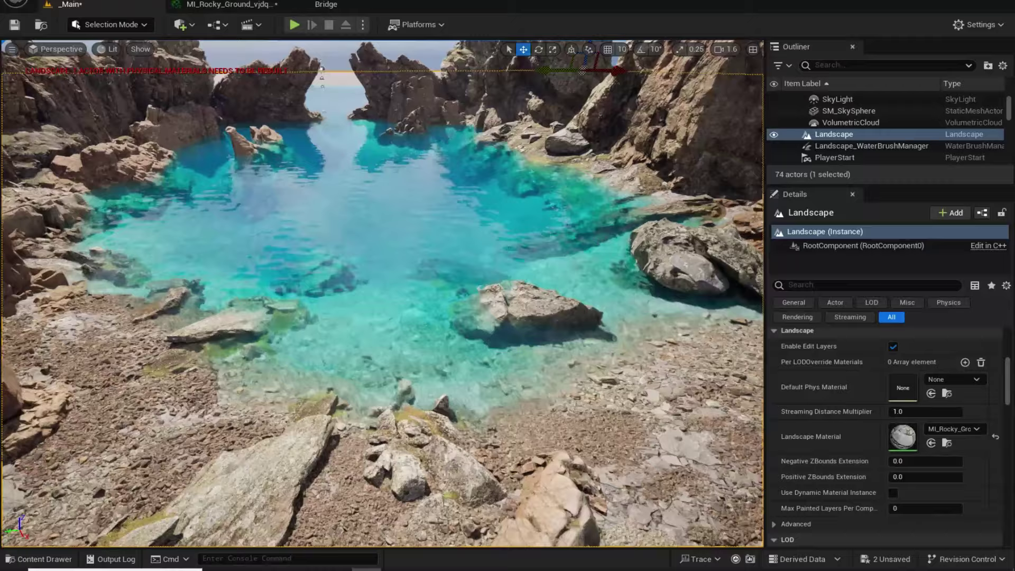
{"action": "mouse_move", "coordinate": [382, 294]}
{"action": "right_mouse_down"}
{"action": "mouse_move", "coordinate": [397, 301]}
{"action": "mouse_move", "coordinate": [353, 222]}
{"action": "mouse_move", "coordinate": [355, 286]}
{"action": "mouse_move", "coordinate": [328, 282]}
{"action": "mouse_move", "coordinate": [428, 312]}
{"action": "mouse_move", "coordinate": [408, 322]}
{"action": "mouse_move", "coordinate": [481, 325]}
{"action": "mouse_move", "coordinate": [624, 260]}
{"action": "mouse_move", "coordinate": [523, 264]}
{"action": "mouse_move", "coordinate": [603, 286]}
{"action": "mouse_move", "coordinate": [524, 265]}
{"action": "mouse_move", "coordinate": [312, 253]}
{"action": "mouse_move", "coordinate": [154, 328]}
{"action": "mouse_move", "coordinate": [169, 270]}
{"action": "mouse_move", "coordinate": [275, 296]}
{"action": "mouse_move", "coordinate": [297, 360]}
{"action": "mouse_move", "coordinate": [317, 365]}
{"action": "mouse_move", "coordinate": [338, 296]}
{"action": "mouse_move", "coordinate": [253, 344]}
{"action": "mouse_move", "coordinate": [222, 296]}
{"action": "mouse_move", "coordinate": [249, 365]}
{"action": "mouse_move", "coordinate": [381, 302]}
{"action": "mouse_move", "coordinate": [476, 206]}
{"action": "mouse_move", "coordinate": [571, 201]}
{"action": "mouse_move", "coordinate": [386, 209]}
{"action": "mouse_move", "coordinate": [386, 188]}
{"action": "mouse_move", "coordinate": [389, 196]}
{"action": "mouse_move", "coordinate": [254, 233]}
{"action": "mouse_move", "coordinate": [254, 286]}
{"action": "mouse_move", "coordinate": [360, 307]}
{"action": "mouse_move", "coordinate": [344, 281]}
{"action": "mouse_move", "coordinate": [381, 288]}
{"action": "mouse_move", "coordinate": [402, 310]}
{"action": "mouse_move", "coordinate": [386, 283]}
{"action": "right_mouse_up"}
- Set Tiling X and Tiling Y of MI_Rocky_Ground to 0.2, save the instance and examine the ground texture around the lake
{"action": "left_click", "coordinate": [227, 4]}
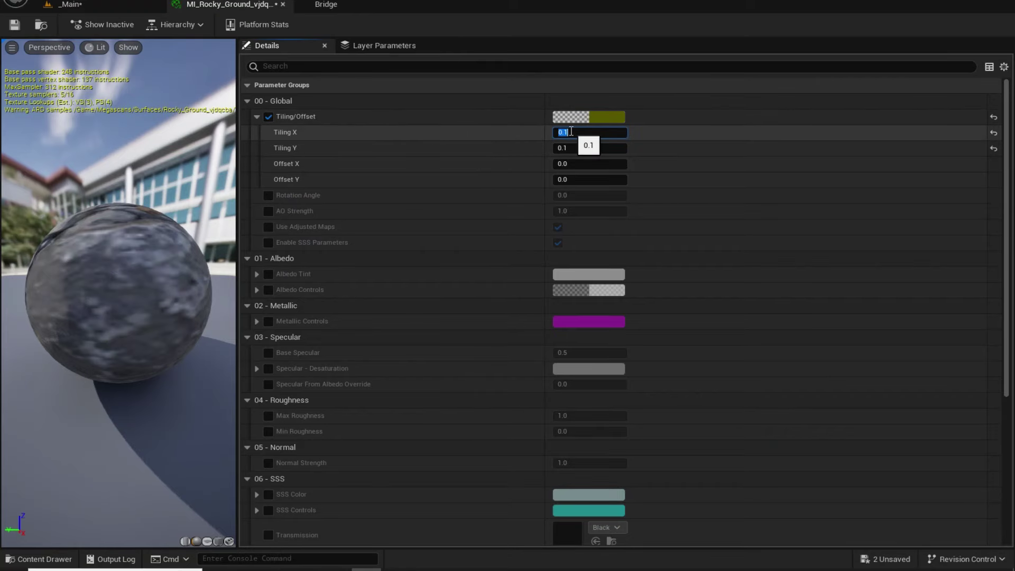
{"action": "key", "text": "Return"}
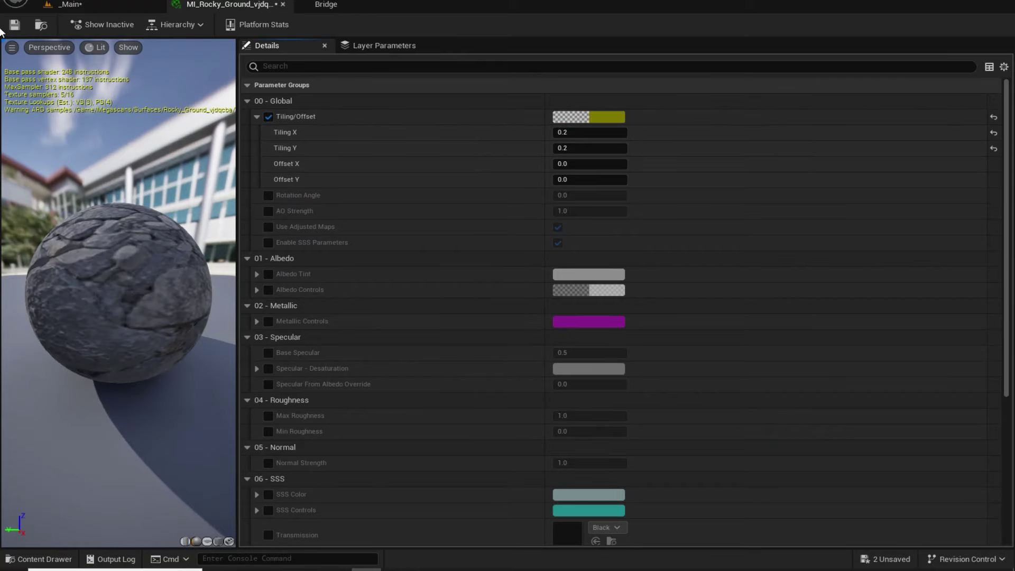
{"action": "left_click", "coordinate": [129, 4]}
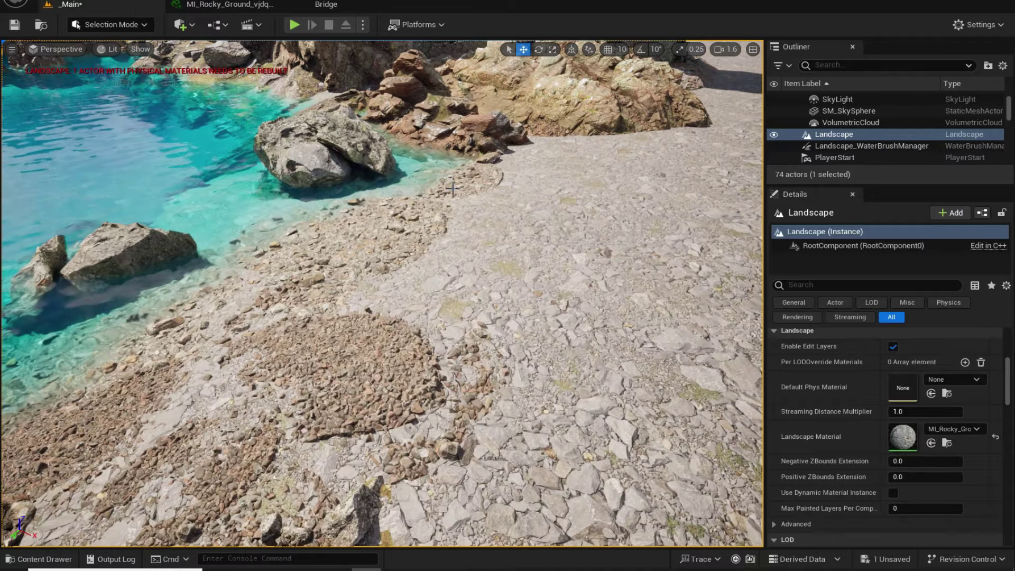
{"action": "right_click_drag", "start_coordinate": [452, 188], "coordinate": [561, 143]}
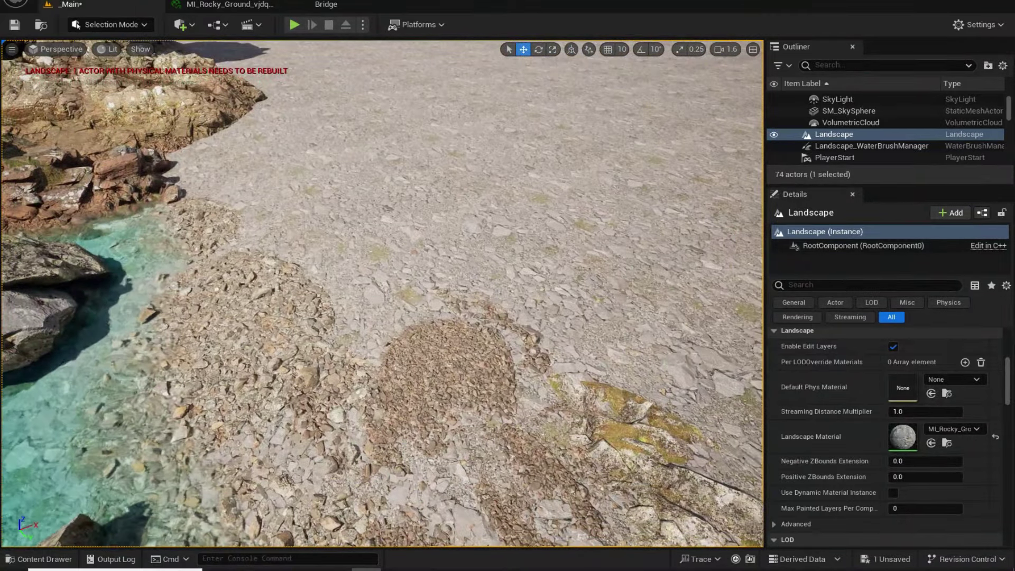
{"action": "right_click_drag", "start_coordinate": [437, 200], "coordinate": [299, 95]}
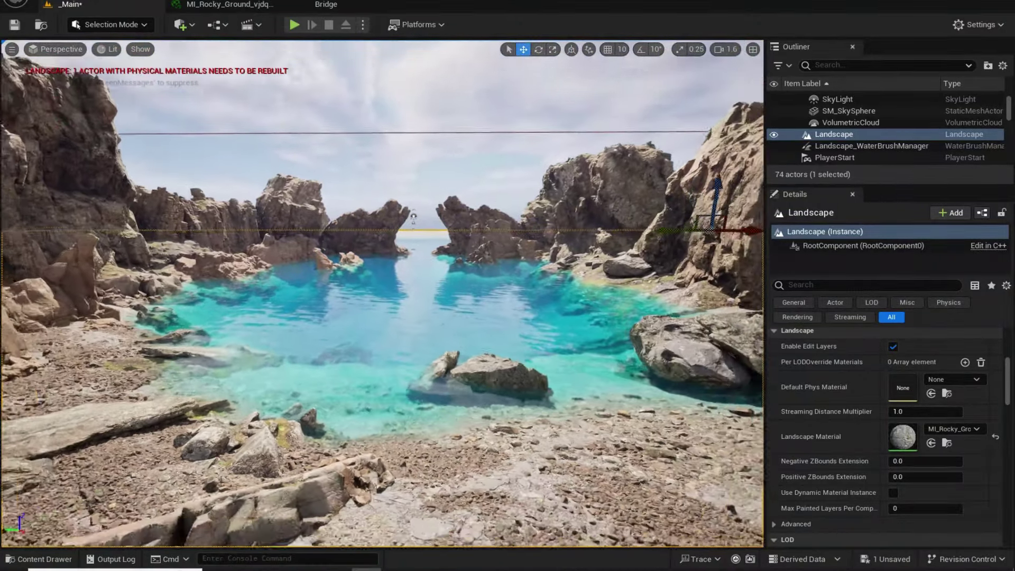
{"action": "right_click_drag", "start_coordinate": [410, 159], "coordinate": [453, 240]}
- Close the MI_Rocky_Ground material instance editor and open Quixel Bridge
{"action": "left_click", "coordinate": [333, 130]}
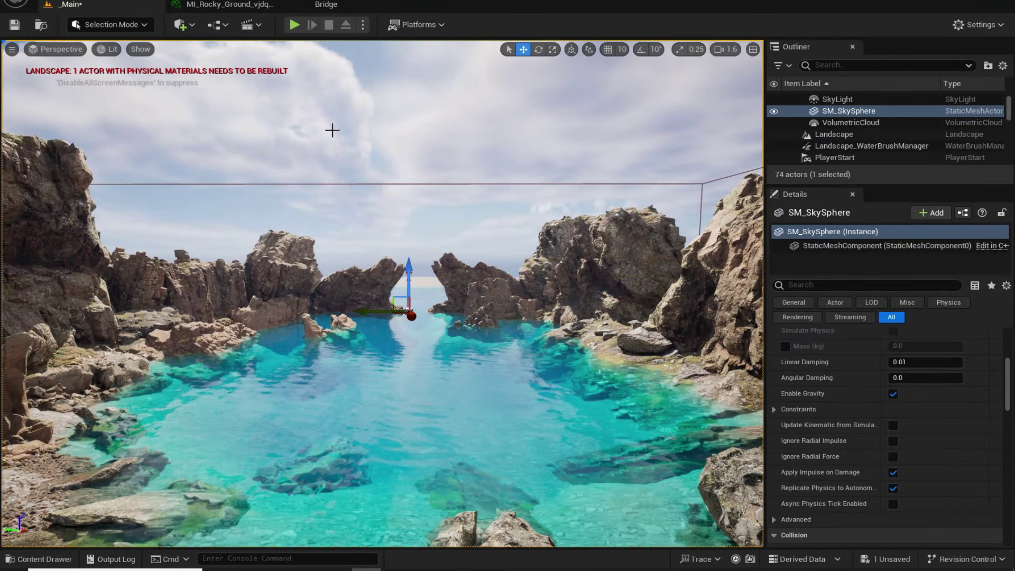
{"action": "left_click", "coordinate": [248, 4]}
{"action": "left_click", "coordinate": [283, 4]}
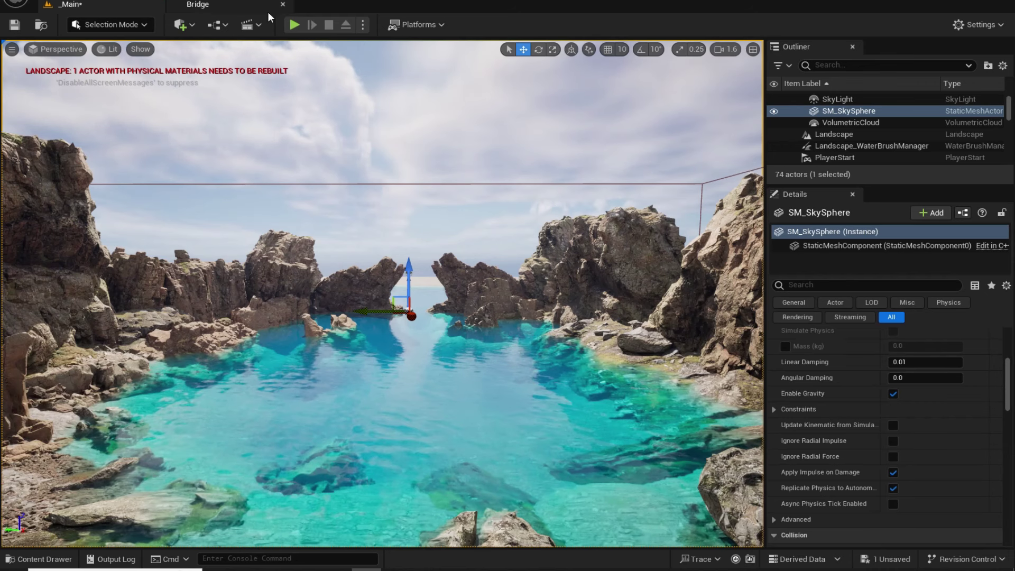
{"action": "left_click", "coordinate": [180, 25]}
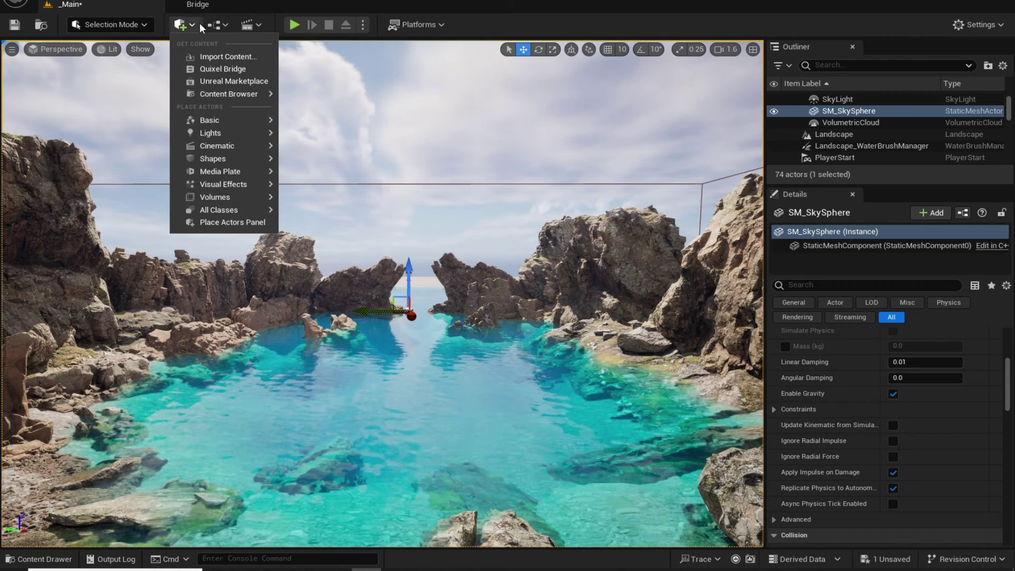
{"action": "left_click", "coordinate": [199, 7]}
{"action": "left_click", "coordinate": [106, 7]}
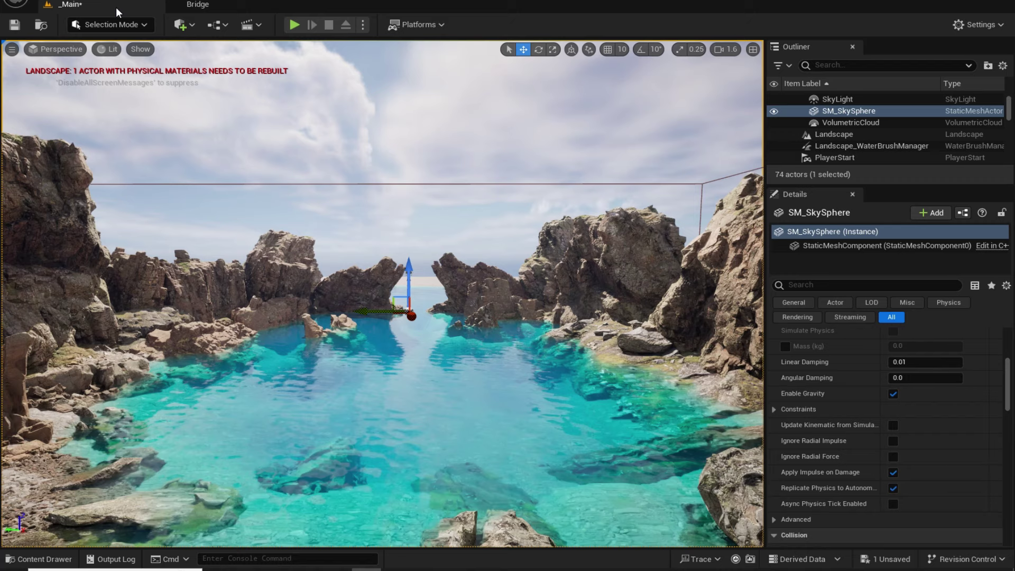
{"action": "left_click", "coordinate": [180, 25]}
{"action": "left_click", "coordinate": [222, 70]}
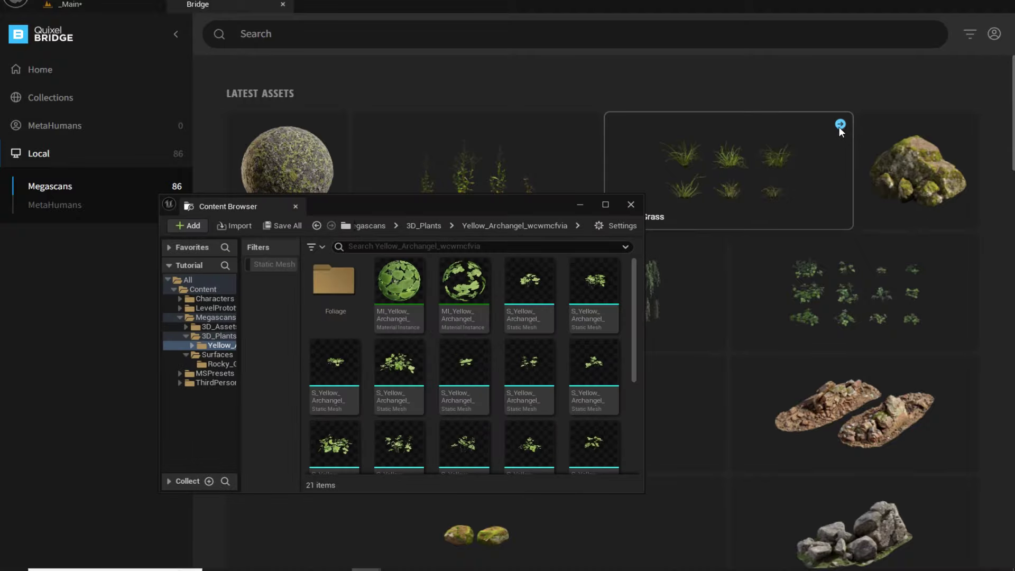
- Export the Seaweed, Ribbon Grass and Prickly Lettuce plants from Bridge into the project and return to the _Main level
{"action": "left_click", "coordinate": [579, 205]}
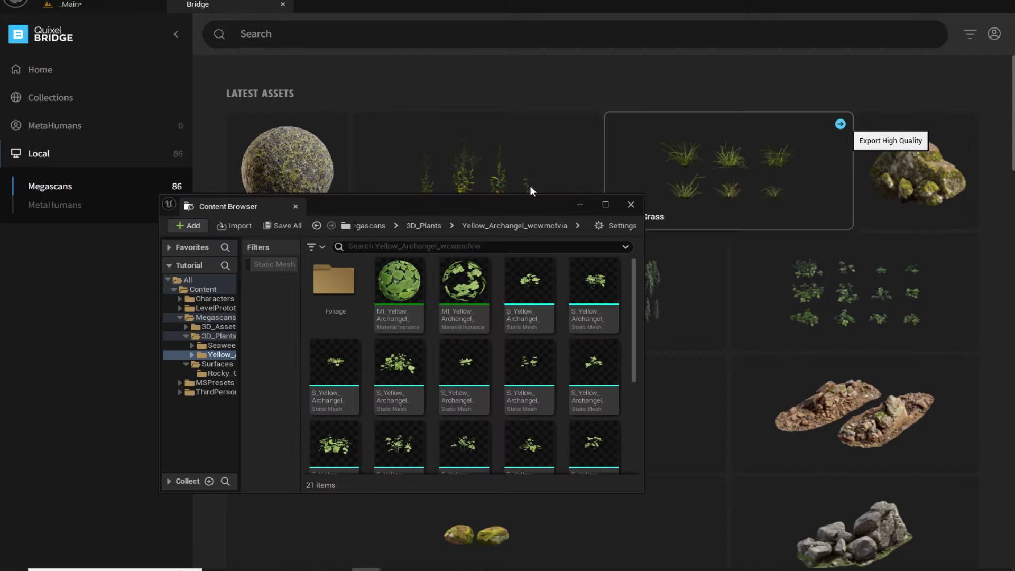
{"action": "left_click", "coordinate": [581, 204]}
{"action": "left_click", "coordinate": [589, 123]}
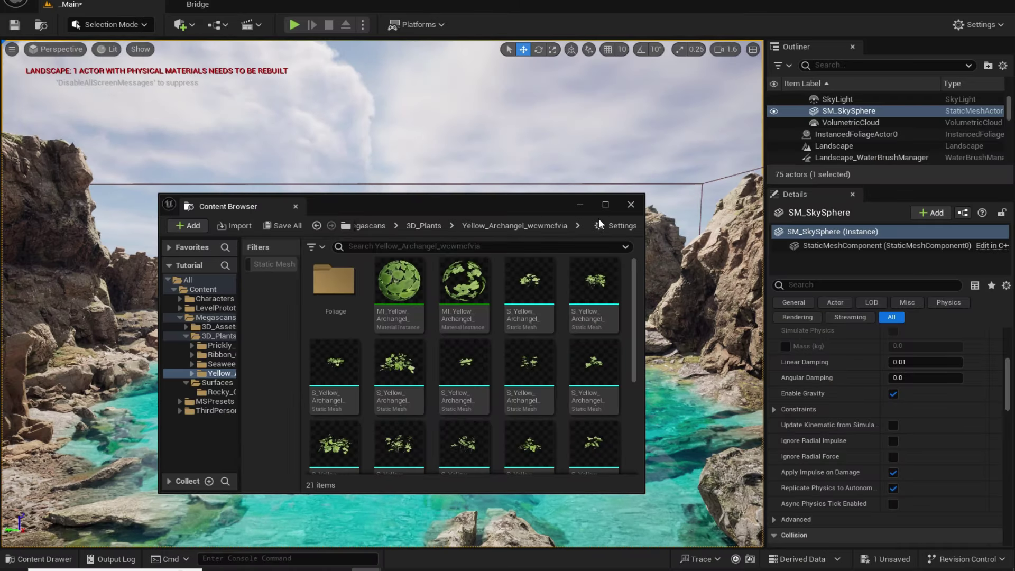
{"action": "left_click", "coordinate": [579, 205]}
- Browse the Megascans 3D_Plants folder, preview only its static meshes, and look inside the Yellow_Archangel folder
{"action": "right_click_drag", "start_coordinate": [579, 204], "coordinate": [682, 243]}
{"action": "right_click_drag", "start_coordinate": [317, 387], "coordinate": [344, 441]}
{"action": "key", "text": "ctrl+space"}
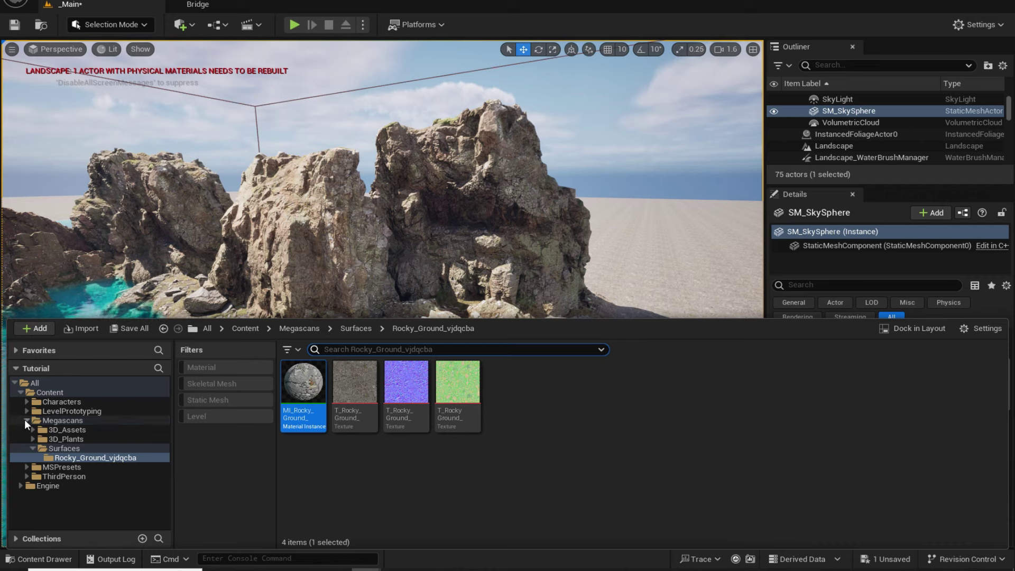
{"action": "left_click", "coordinate": [73, 437]}
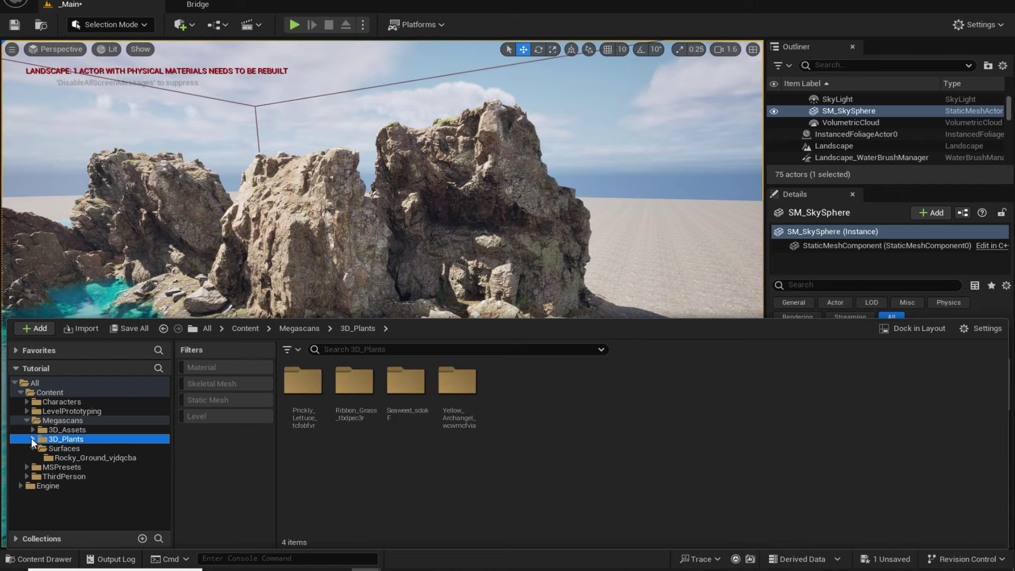
{"action": "left_click", "coordinate": [33, 448]}
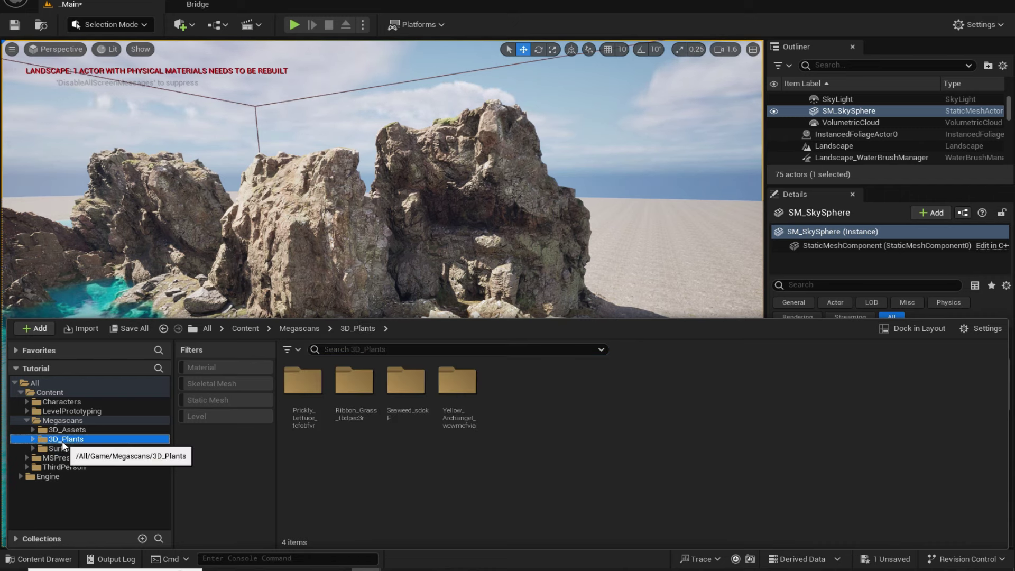
{"action": "left_click", "coordinate": [219, 401]}
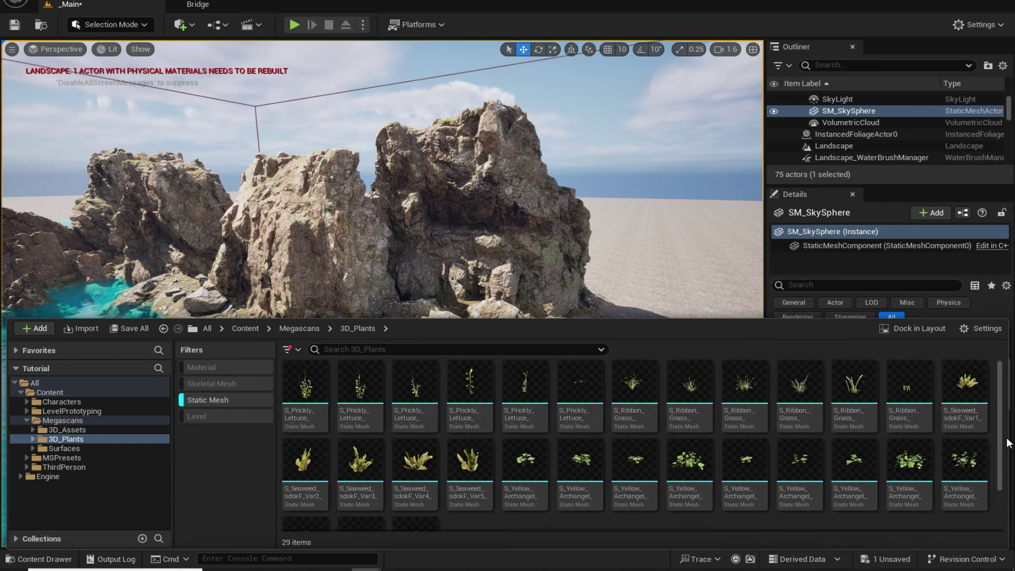
{"action": "left_click", "coordinate": [223, 401]}
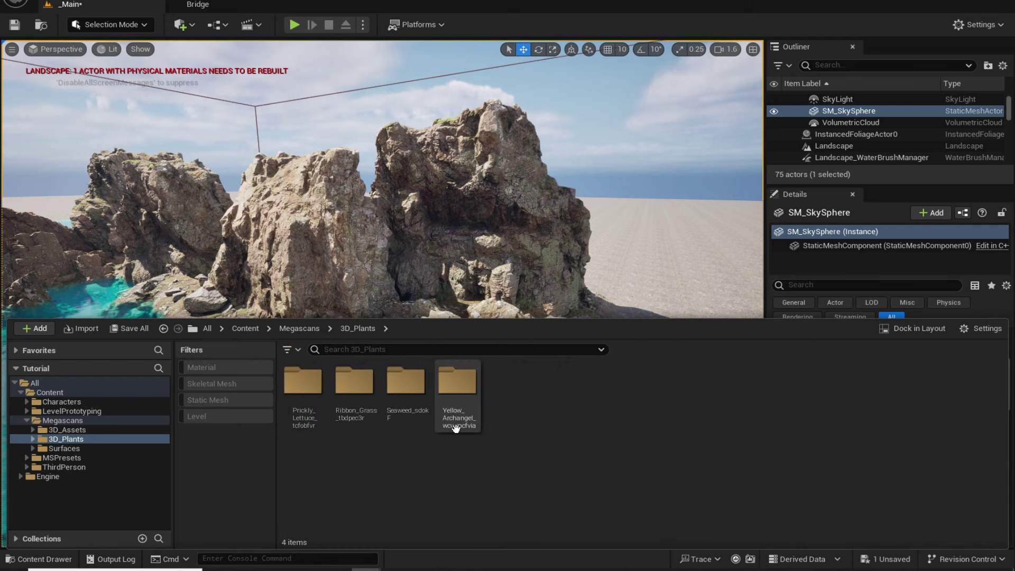
{"action": "left_click", "coordinate": [459, 394]}
{"action": "double_click", "coordinate": [459, 394]}
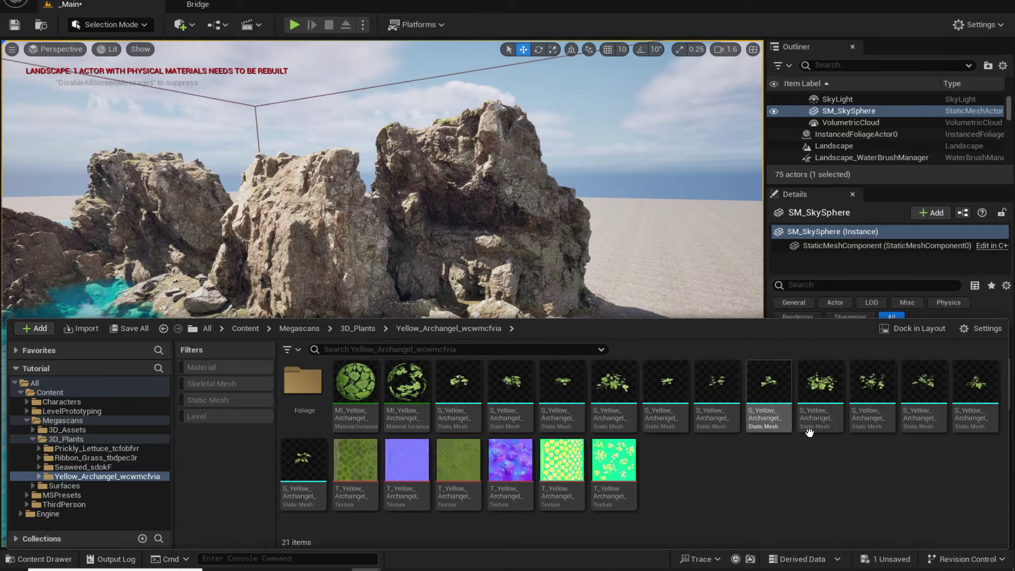
- Switch the level editor to Foliage mode with the rocky shore beside the lake in view
{"action": "right_click_drag", "start_coordinate": [605, 233], "coordinate": [688, 254]}
{"action": "key", "text": "ctrl+space"}
{"action": "right_click_drag", "start_coordinate": [605, 249], "coordinate": [589, 269]}
{"action": "key", "text": "ctrl+space"}
{"action": "right_click_drag", "start_coordinate": [589, 312], "coordinate": [661, 344]}
{"action": "left_click", "coordinate": [98, 23]}
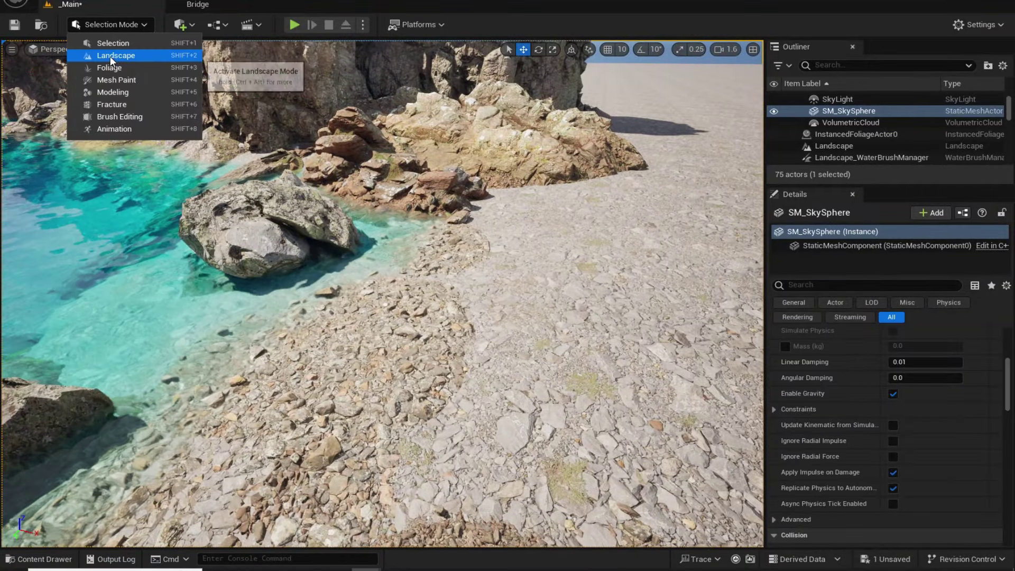
{"action": "left_click", "coordinate": [112, 67]}
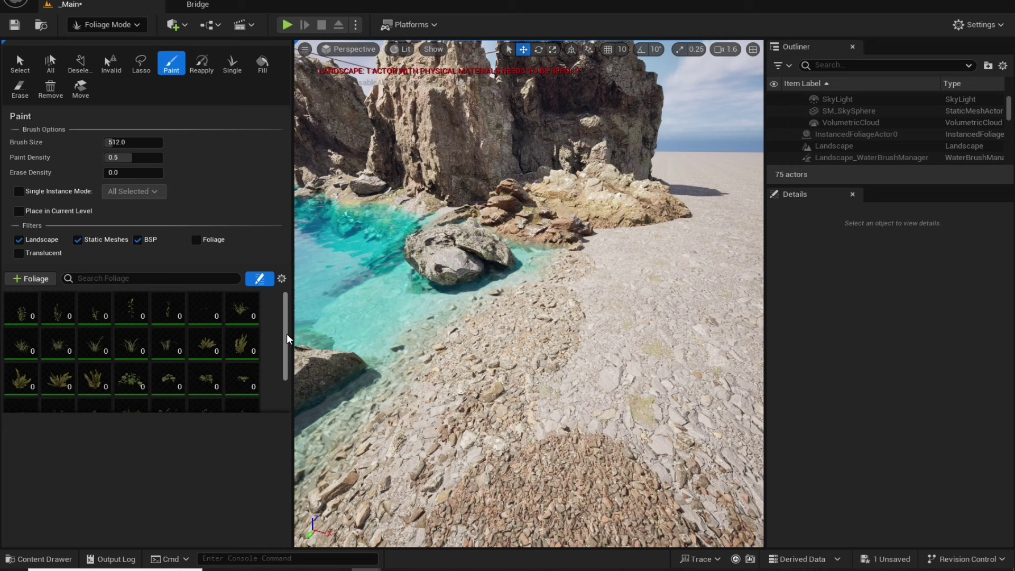
- Select all the Yellow Archangel foliage types in the foliage palette
{"action": "scroll", "coordinate": [185, 350], "scroll_direction": "down", "scroll_amount": 2}
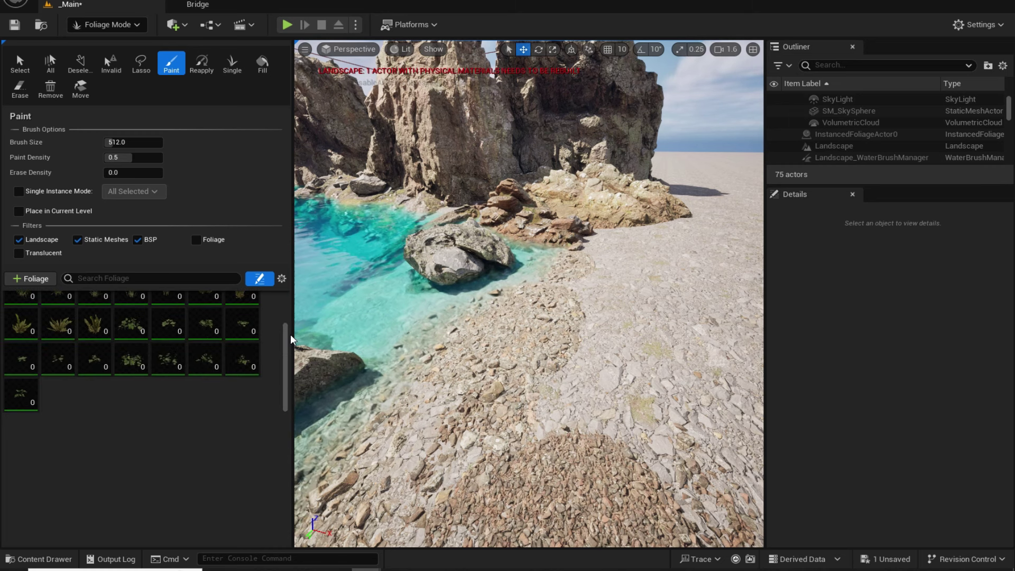
{"action": "left_click", "coordinate": [129, 336]}
{"action": "left_click", "coordinate": [22, 405], "text": "shift"}
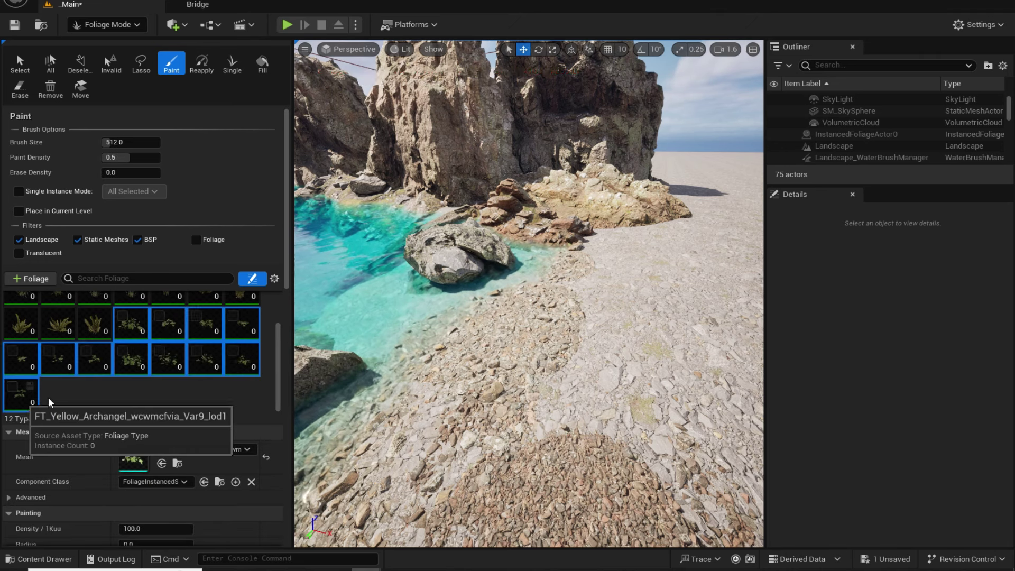
{"action": "scroll", "coordinate": [244, 386], "scroll_direction": "up", "scroll_amount": 2}
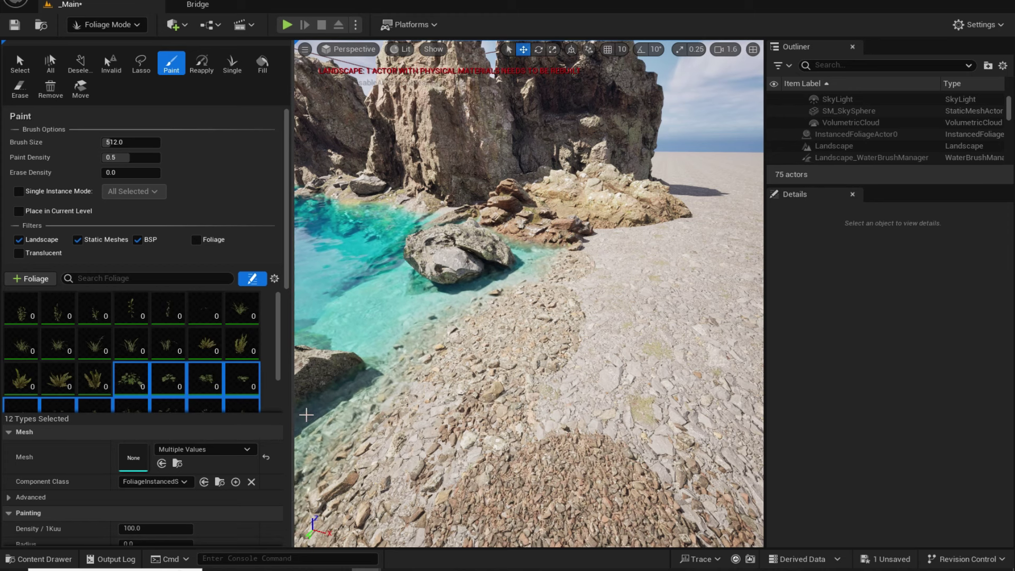
{"action": "key", "text": "ctrl+space"}
{"action": "left_click", "coordinate": [467, 403]}
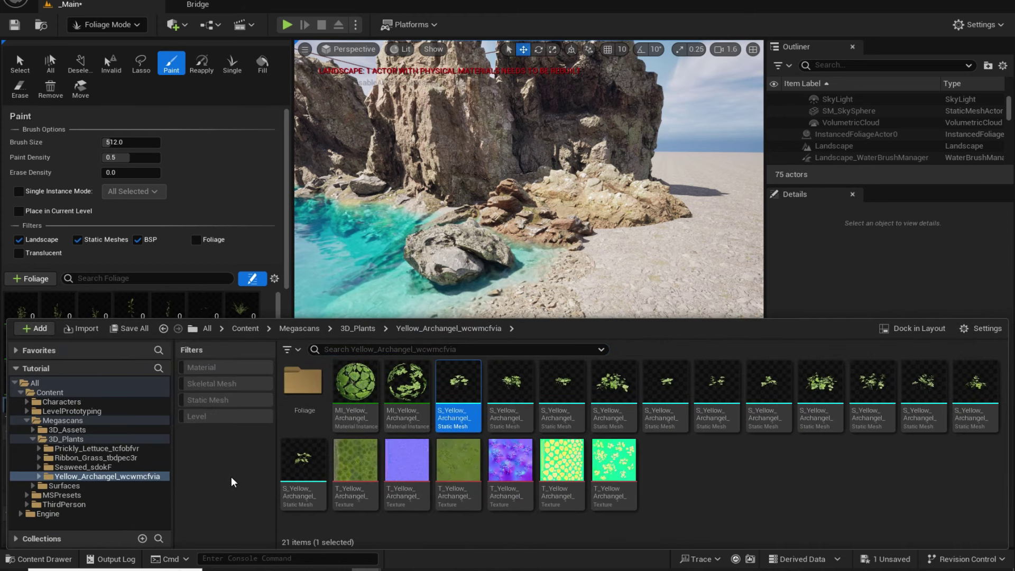
{"action": "left_click", "coordinate": [312, 460], "text": "shift"}
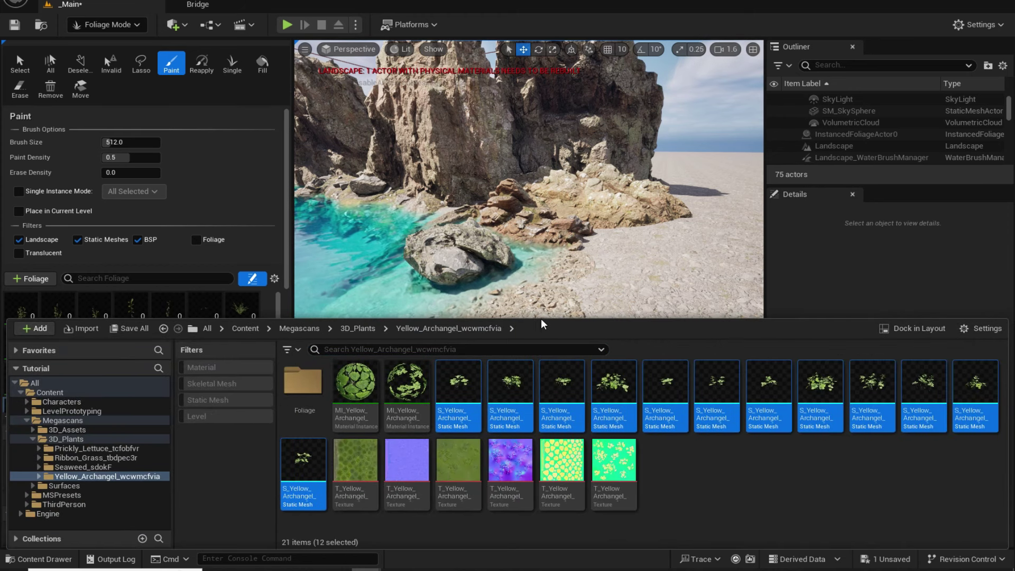
{"action": "left_click_drag", "start_coordinate": [541, 320], "coordinate": [537, 370]}
{"action": "left_click_drag", "start_coordinate": [468, 431], "coordinate": [517, 452]}
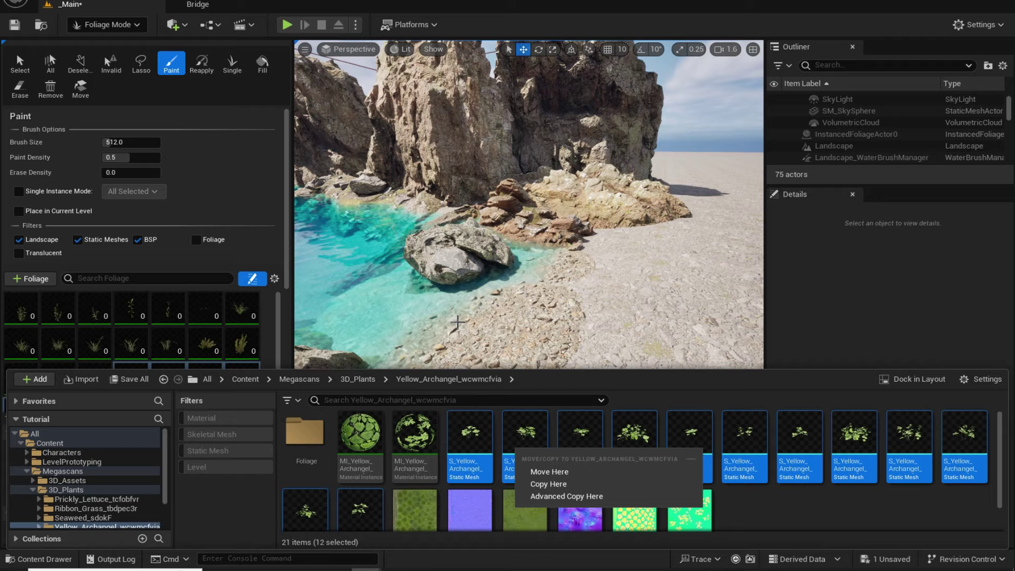
{"action": "right_click_drag", "start_coordinate": [458, 322], "coordinate": [476, 322]}
- Reselect the twelve Yellow Archangel foliage types and activate them for painting
{"action": "scroll", "coordinate": [167, 344], "scroll_direction": "down", "scroll_amount": 3}
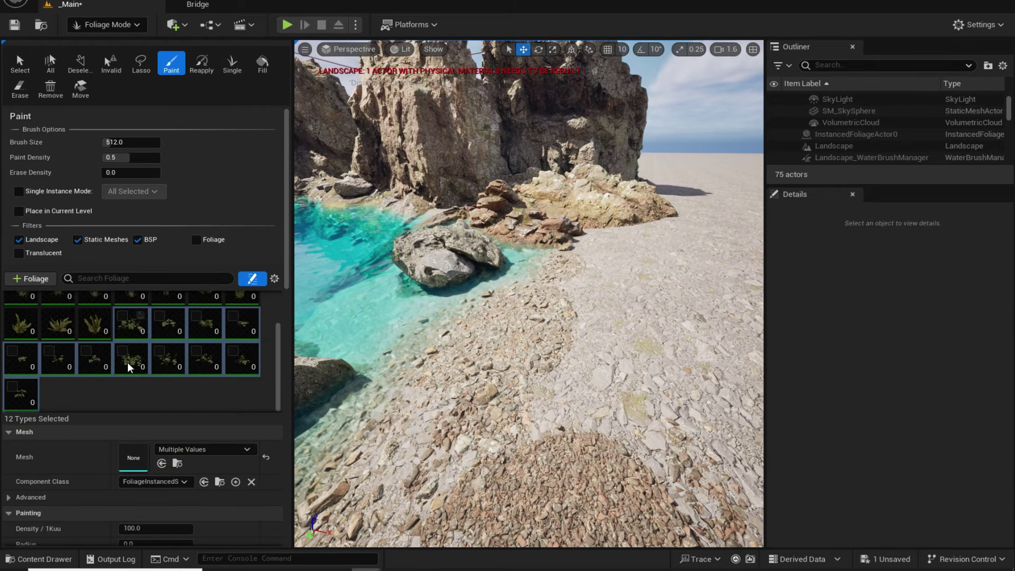
{"action": "scroll", "coordinate": [129, 368], "scroll_direction": "down", "scroll_amount": 1}
{"action": "left_click", "coordinate": [131, 326]}
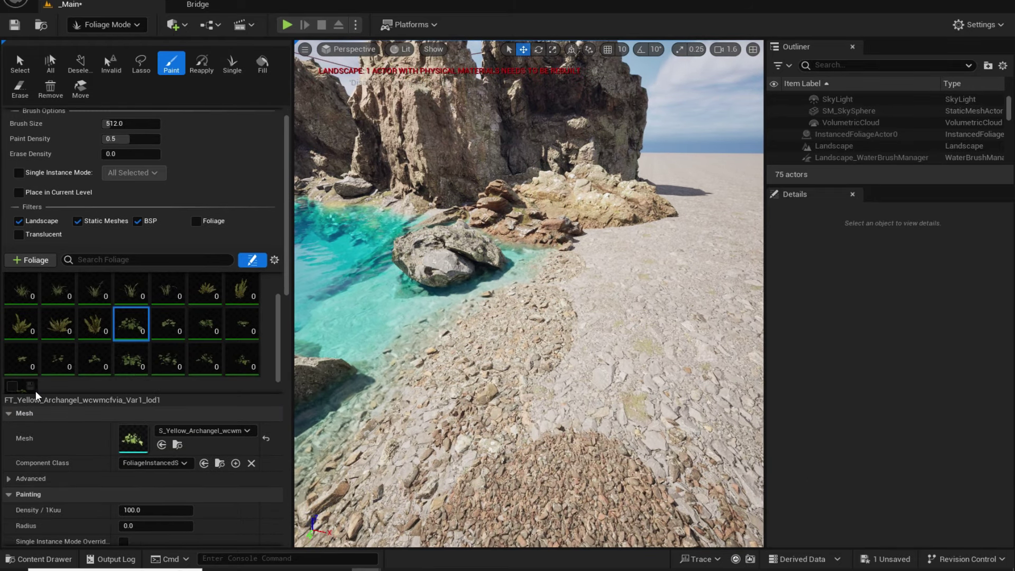
{"action": "scroll", "coordinate": [29, 383], "scroll_direction": "down", "scroll_amount": 1}
{"action": "left_click", "coordinate": [16, 357], "text": "shift"}
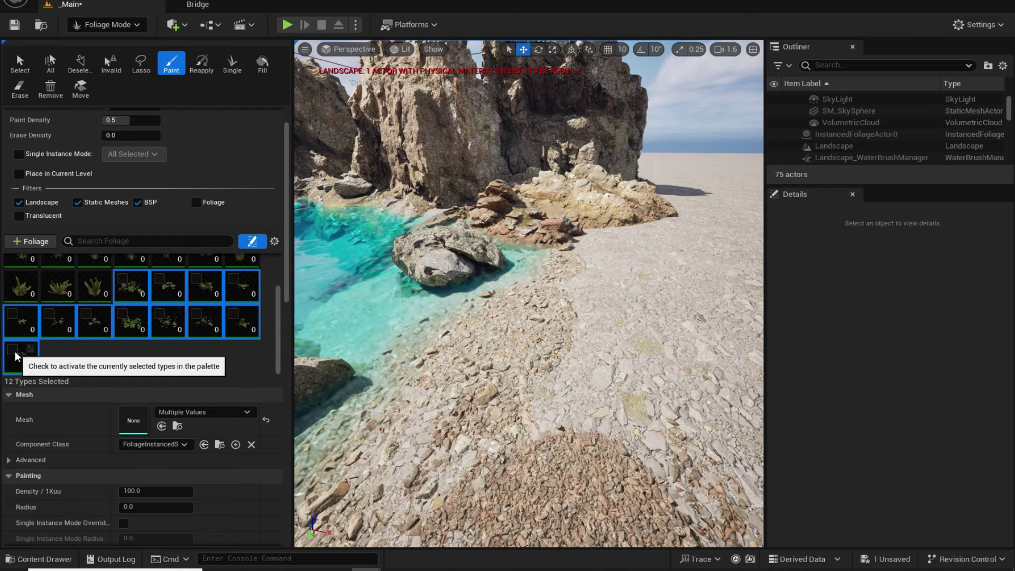
{"action": "left_click", "coordinate": [14, 352]}
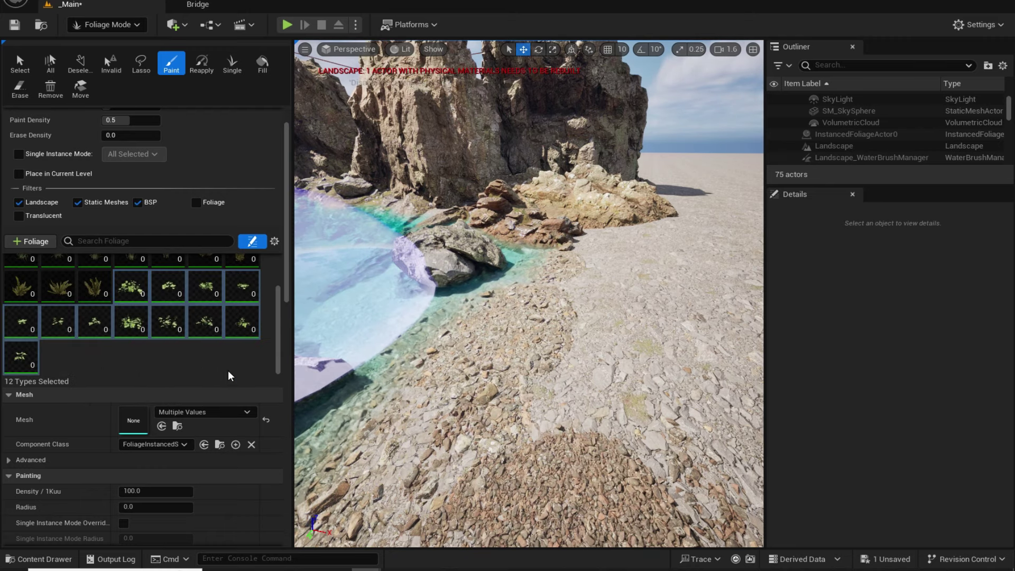
- Set the painting density of the twelve selected Yellow Archangel foliage types to 2000
{"action": "right_click_drag", "start_coordinate": [425, 301], "coordinate": [624, 317]}
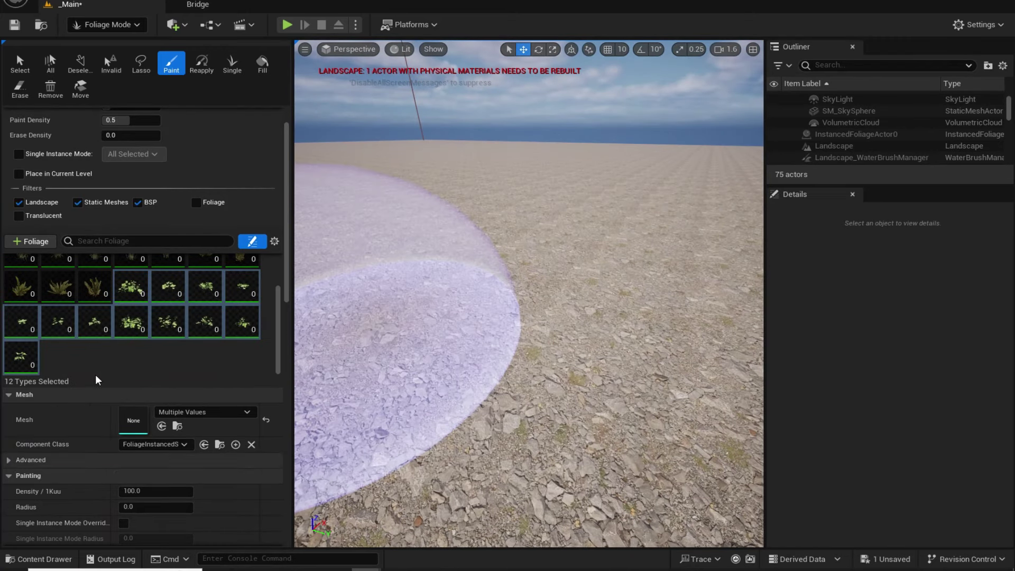
{"action": "scroll", "coordinate": [129, 363], "scroll_direction": "up", "scroll_amount": 1}
{"action": "scroll", "coordinate": [144, 358], "scroll_direction": "down", "scroll_amount": 1}
{"action": "scroll", "coordinate": [211, 342], "scroll_direction": "up", "scroll_amount": 2}
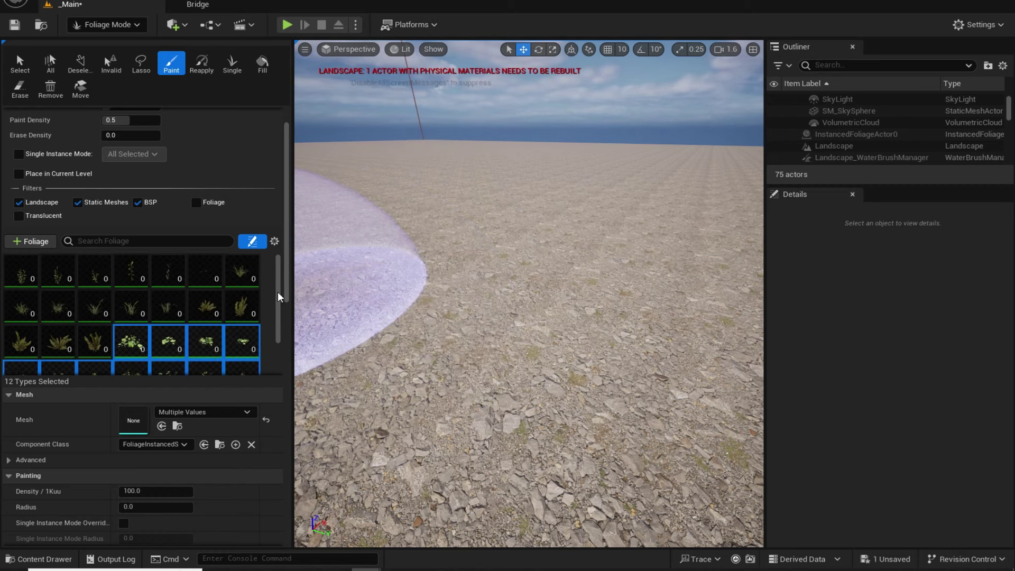
{"action": "scroll", "coordinate": [281, 317], "scroll_direction": "down", "scroll_amount": 2}
{"action": "right_click_drag", "start_coordinate": [618, 289], "coordinate": [667, 283]}
{"action": "left_click", "coordinate": [148, 490]}
{"action": "type", "text": "2"}
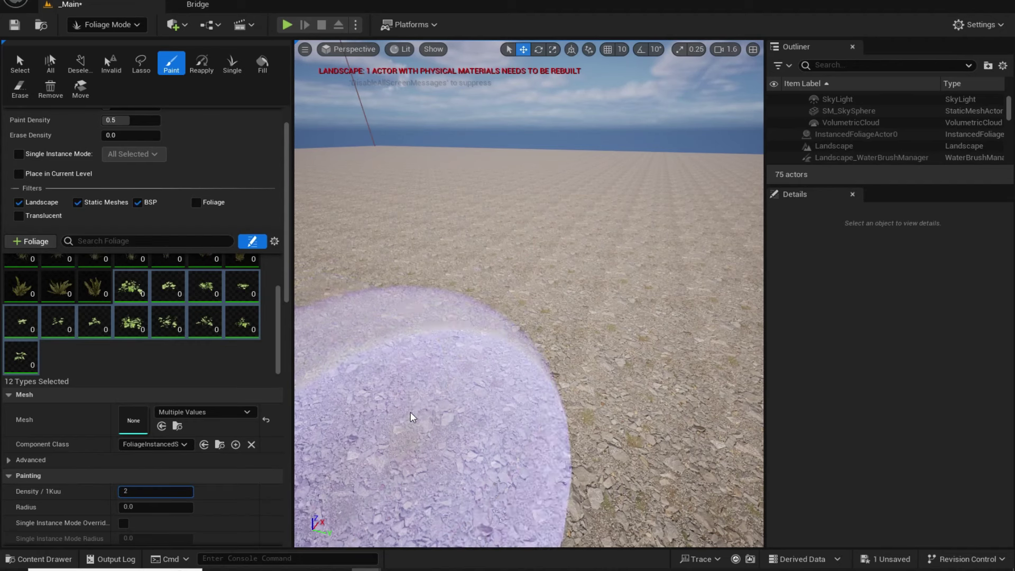
{"action": "type", "text": "000"}
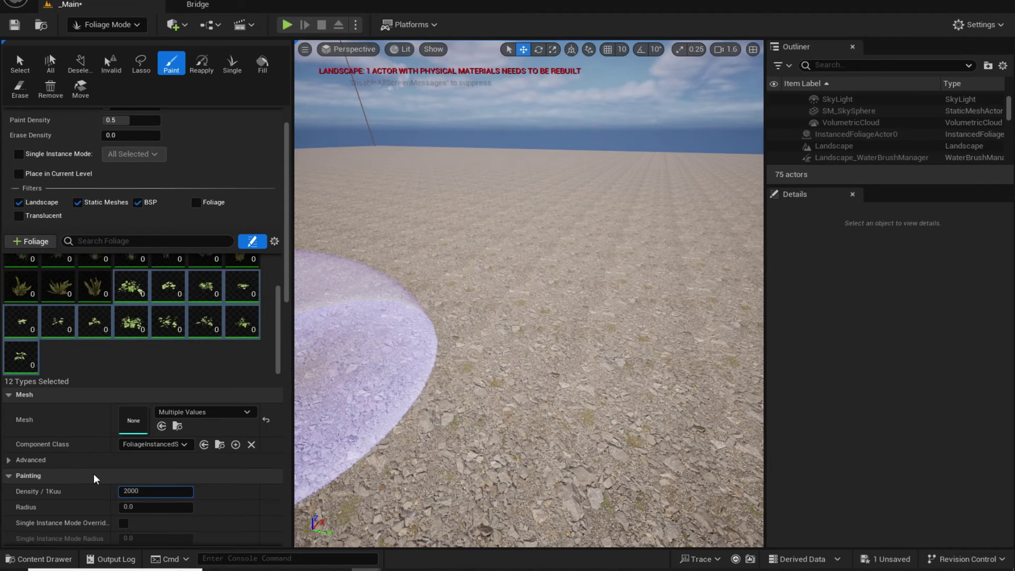
{"action": "key", "text": "Return"}
- Paint a dense test patch of Yellow Archangel on the open rocky ground and erase it again
{"action": "left_click", "coordinate": [519, 322]}
{"action": "mouse_move", "coordinate": [519, 322]}
{"action": "right_mouse_down"}
{"action": "mouse_move", "coordinate": [386, 288]}
{"action": "mouse_move", "coordinate": [529, 299]}
{"action": "mouse_move", "coordinate": [649, 394]}
{"action": "right_mouse_up"}
{"action": "key", "text": "shift"}
{"action": "mouse_move", "coordinate": [649, 394]}
{"action": "left_mouse_down", "text": "shift"}
{"action": "mouse_move", "coordinate": [472, 331]}
{"action": "mouse_move", "coordinate": [497, 285]}
{"action": "left_mouse_up", "text": "shift"}
- Set the selected foliage types' uniform Scale X to a minimum of 6 and a maximum of 7
{"action": "scroll", "coordinate": [27, 505], "scroll_direction": "up", "scroll_amount": 1}
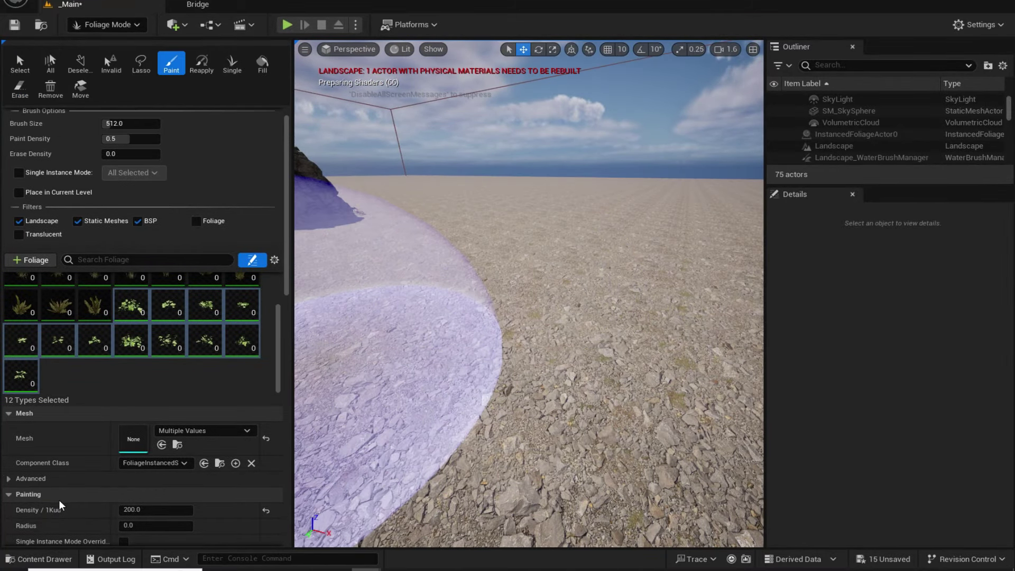
{"action": "scroll", "coordinate": [59, 503], "scroll_direction": "down", "scroll_amount": 2}
{"action": "scroll", "coordinate": [121, 510], "scroll_direction": "down", "scroll_amount": 3}
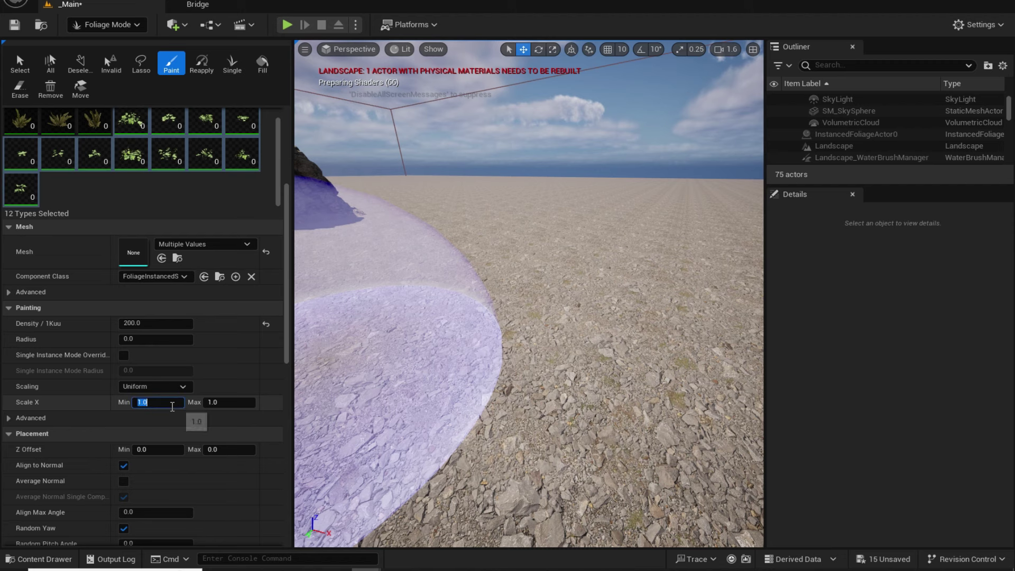
{"action": "type", "text": "6"}
{"action": "key", "text": "Return"}
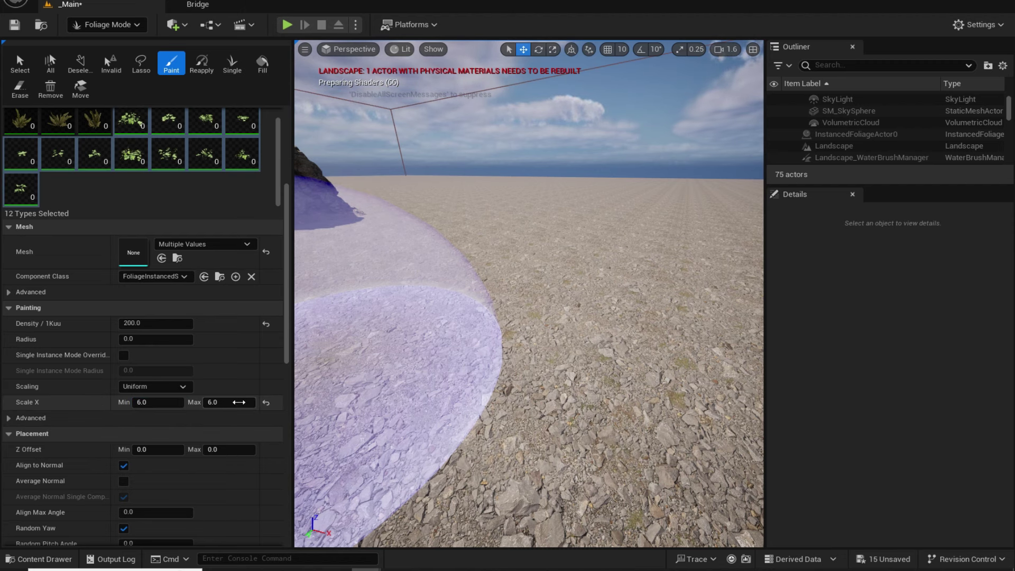
{"action": "type", "text": "7"}
{"action": "key", "text": "Return"}
{"action": "left_click", "coordinate": [103, 415]}
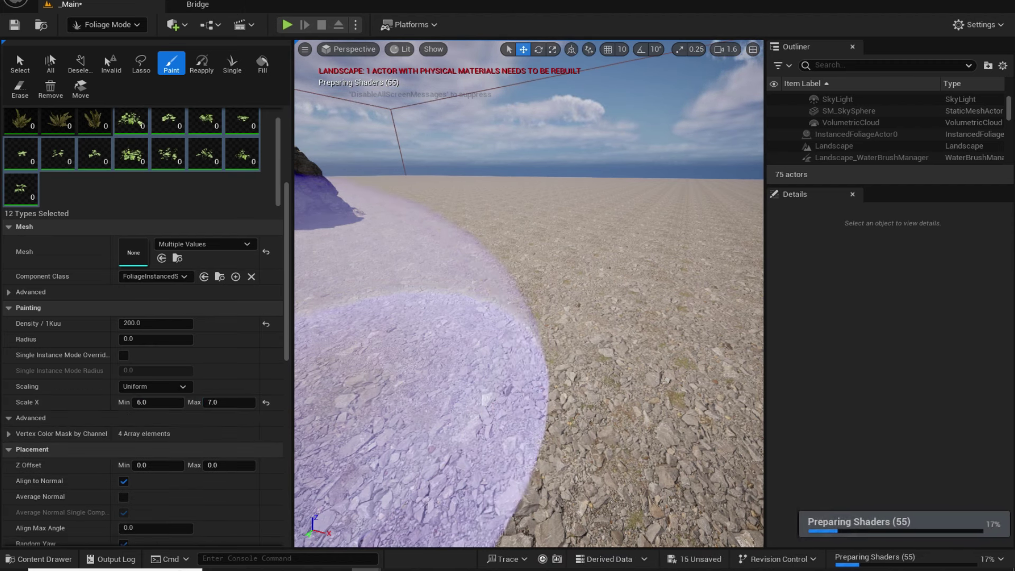
- Paint a test patch of the enlarged Yellow Archangel on the open ground near the cliffs and erase it
{"action": "mouse_move", "coordinate": [529, 294]}
{"action": "right_mouse_down"}
{"action": "mouse_move", "coordinate": [476, 288]}
{"action": "mouse_move", "coordinate": [687, 312]}
{"action": "mouse_move", "coordinate": [410, 302]}
{"action": "mouse_move", "coordinate": [394, 368]}
{"action": "right_mouse_up"}
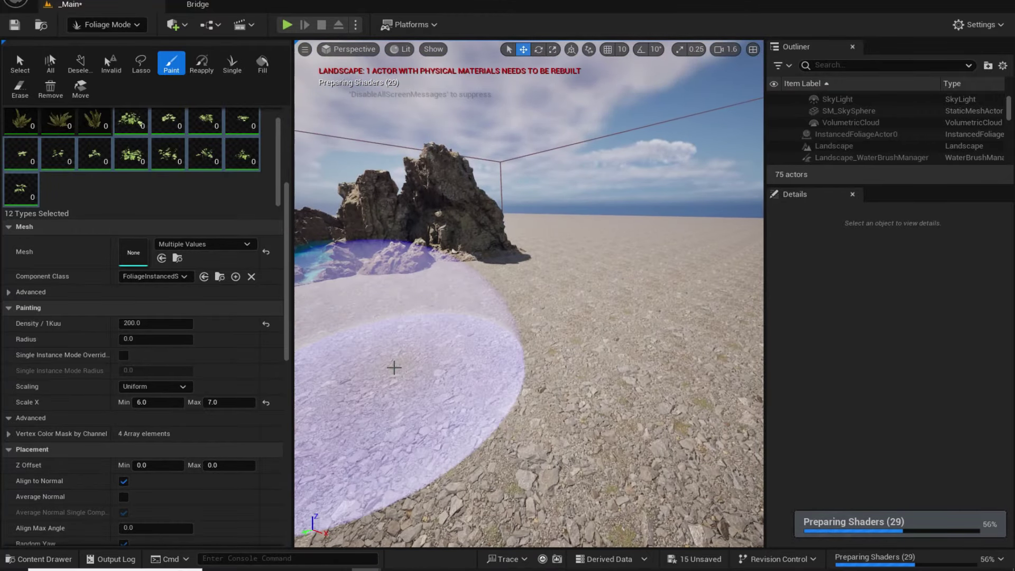
{"action": "key", "text": "w"}
{"action": "right_click_drag", "start_coordinate": [431, 358], "coordinate": [445, 298]}
{"action": "right_click_drag", "start_coordinate": [398, 333], "coordinate": [408, 355]}
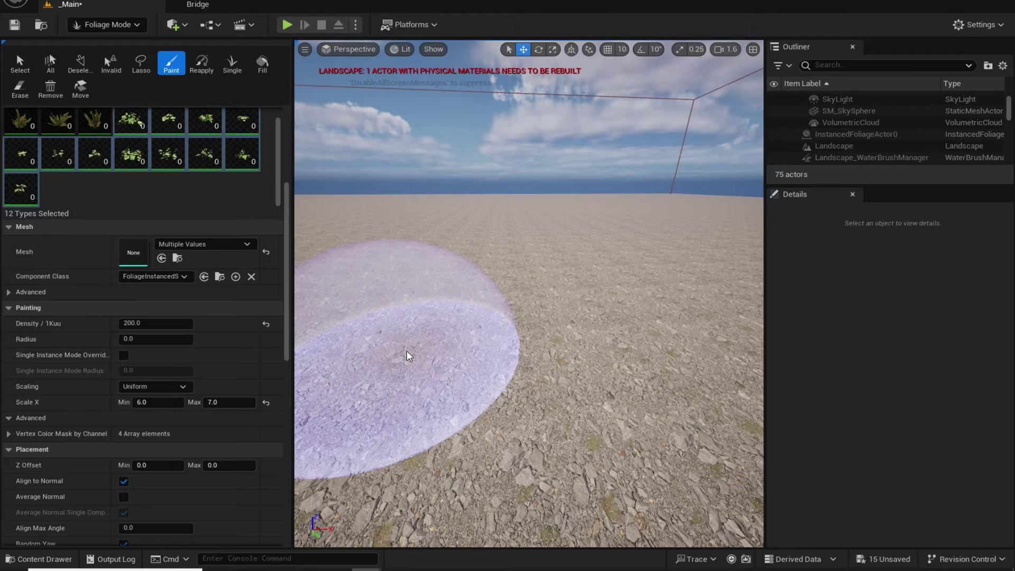
{"action": "right_click_drag", "start_coordinate": [539, 386], "coordinate": [519, 371]}
{"action": "left_click", "coordinate": [518, 370]}
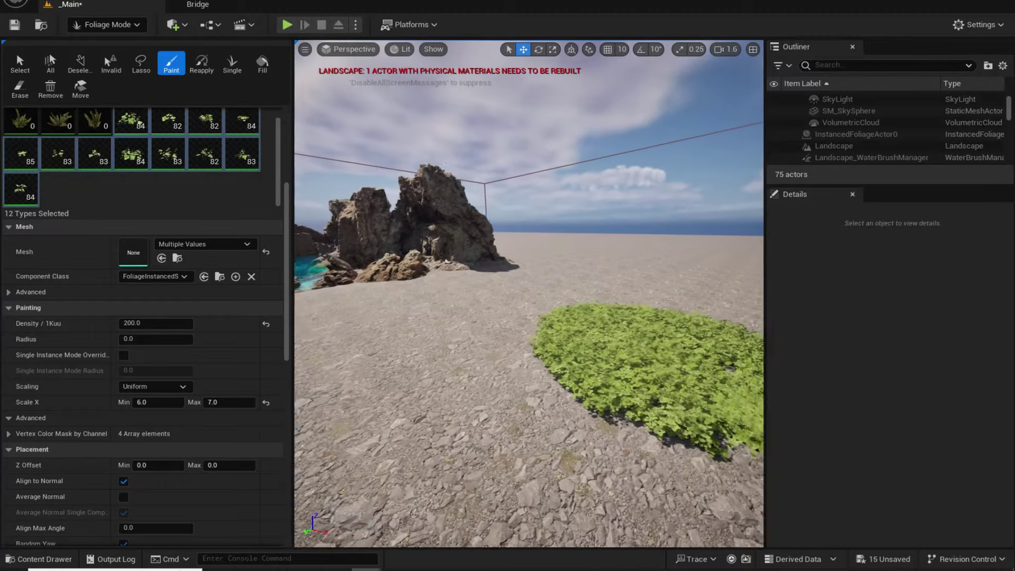
{"action": "right_click_drag", "start_coordinate": [529, 294], "coordinate": [529, 293]}
{"action": "right_click_drag", "start_coordinate": [485, 326], "coordinate": [485, 327]}
{"action": "mouse_move", "coordinate": [485, 326]}
{"action": "left_mouse_down", "text": "shift"}
{"action": "mouse_move", "coordinate": [423, 529]}
{"action": "mouse_move", "coordinate": [688, 444]}
{"action": "mouse_move", "coordinate": [370, 439]}
{"action": "left_mouse_up", "text": "shift"}
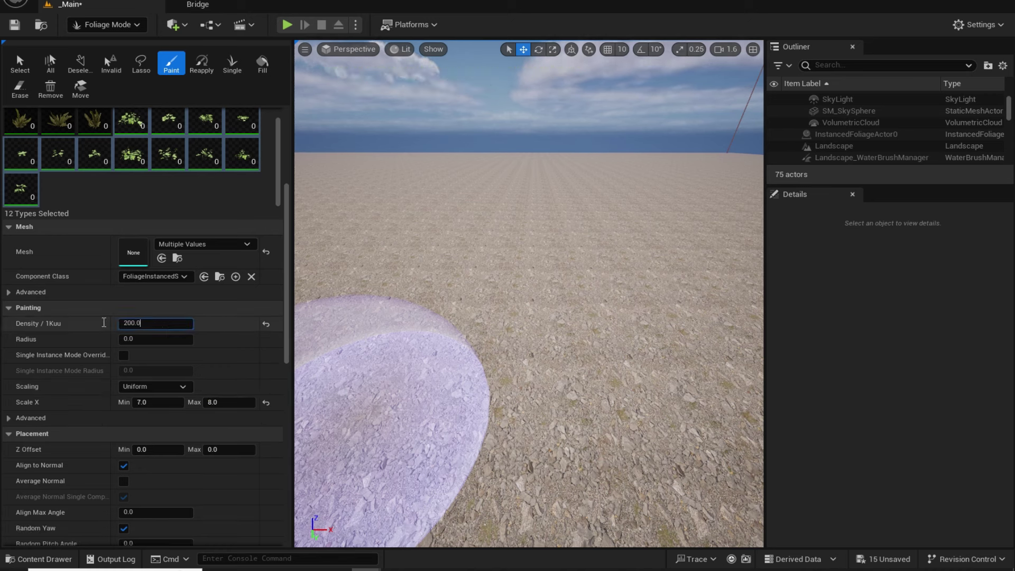
- Set the density of the selected Yellow Archangel foliage types to 100
{"action": "type", "text": "100"}
{"action": "key", "text": "Return"}
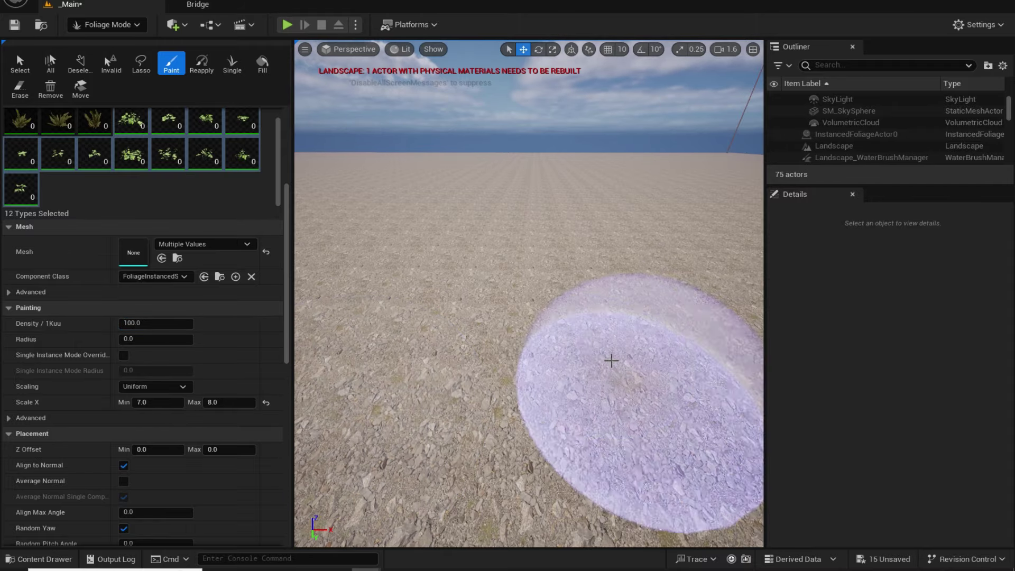
- Try the thinner foliage density with a patch on the bare ground and remove the patch
{"action": "mouse_move", "coordinate": [531, 358]}
{"action": "right_mouse_down"}
{"action": "mouse_move", "coordinate": [624, 365]}
{"action": "mouse_move", "coordinate": [625, 383]}
{"action": "mouse_move", "coordinate": [613, 381]}
{"action": "right_mouse_up"}
{"action": "key", "text": "w"}
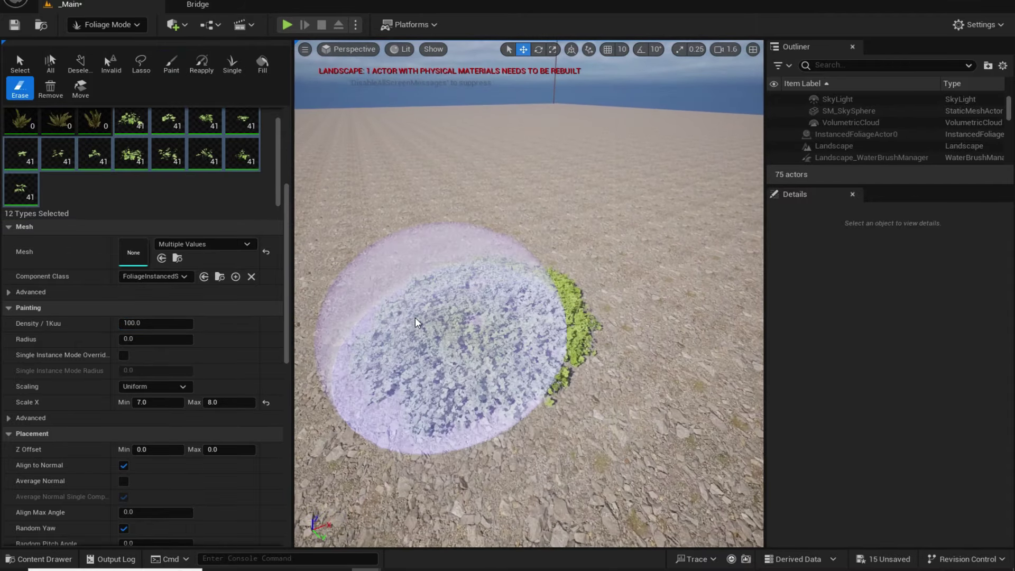
{"action": "left_click_drag", "start_coordinate": [415, 318], "coordinate": [535, 269], "text": "shift"}
{"action": "key", "text": "s"}
{"action": "right_click_drag", "start_coordinate": [535, 268], "coordinate": [370, 286]}
- Set the foliage brush's Paint Density to 0.38
{"action": "scroll", "coordinate": [91, 333], "scroll_direction": "up", "scroll_amount": 2}
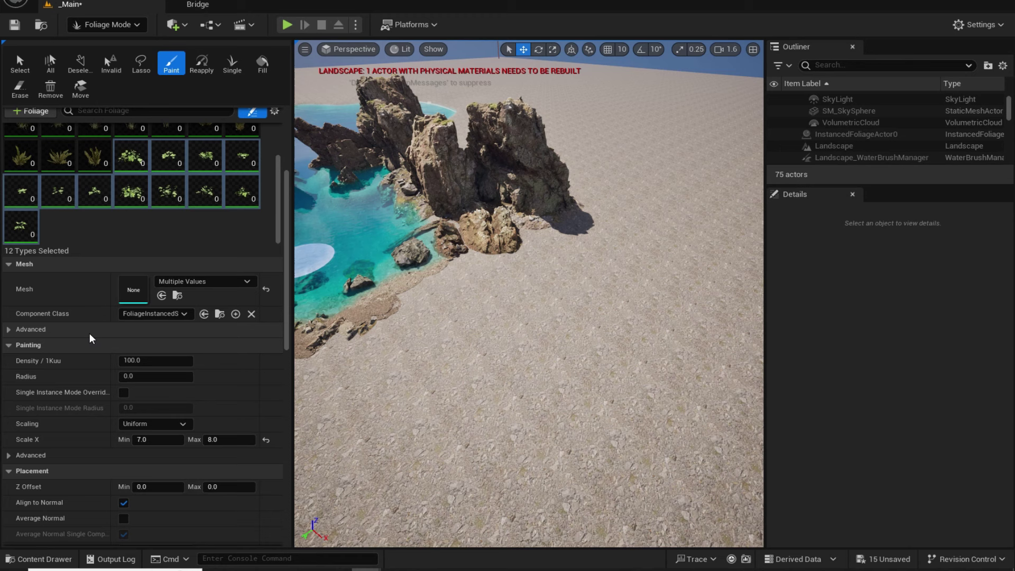
{"action": "scroll", "coordinate": [97, 328], "scroll_direction": "up", "scroll_amount": 2}
{"action": "scroll", "coordinate": [158, 138], "scroll_direction": "up", "scroll_amount": 2}
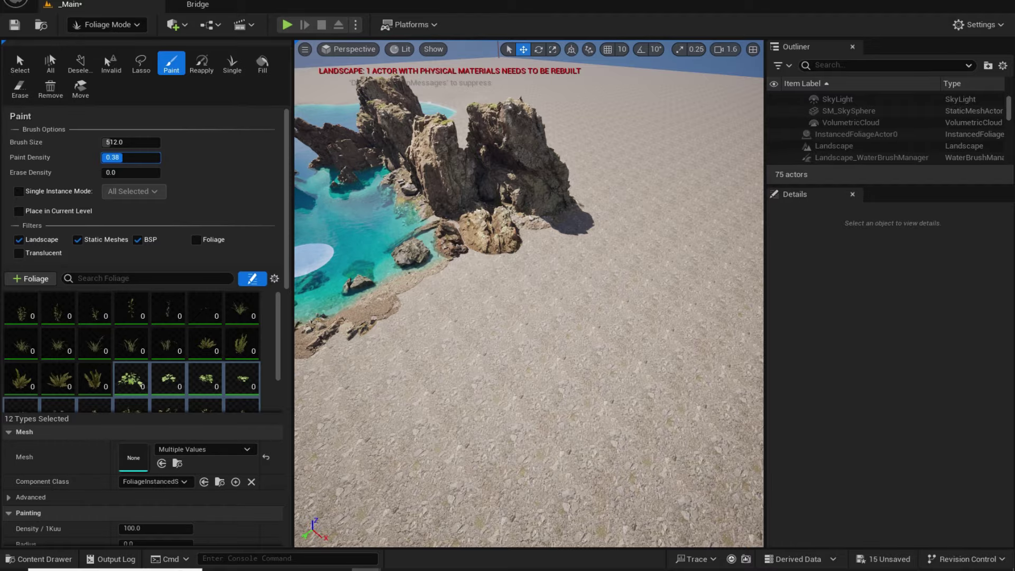
- Paint Yellow Archangel over the front cliff beside the lake and erase the plants along its waterline
{"action": "mouse_move", "coordinate": [504, 222]}
{"action": "right_mouse_down"}
{"action": "mouse_move", "coordinate": [526, 217]}
{"action": "mouse_move", "coordinate": [497, 230]}
{"action": "mouse_move", "coordinate": [439, 179]}
{"action": "mouse_move", "coordinate": [371, 161]}
{"action": "mouse_move", "coordinate": [381, 132]}
{"action": "right_mouse_up"}
{"action": "key", "text": "w"}
{"action": "key", "text": "s"}
{"action": "key", "text": "w"}
{"action": "right_click_drag", "start_coordinate": [489, 243], "coordinate": [547, 382]}
{"action": "mouse_move", "coordinate": [504, 348]}
{"action": "right_mouse_down"}
{"action": "mouse_move", "coordinate": [609, 328]}
{"action": "mouse_move", "coordinate": [714, 368]}
{"action": "right_mouse_up"}
{"action": "key", "text": "w"}
{"action": "right_click_drag", "start_coordinate": [497, 317], "coordinate": [326, 438]}
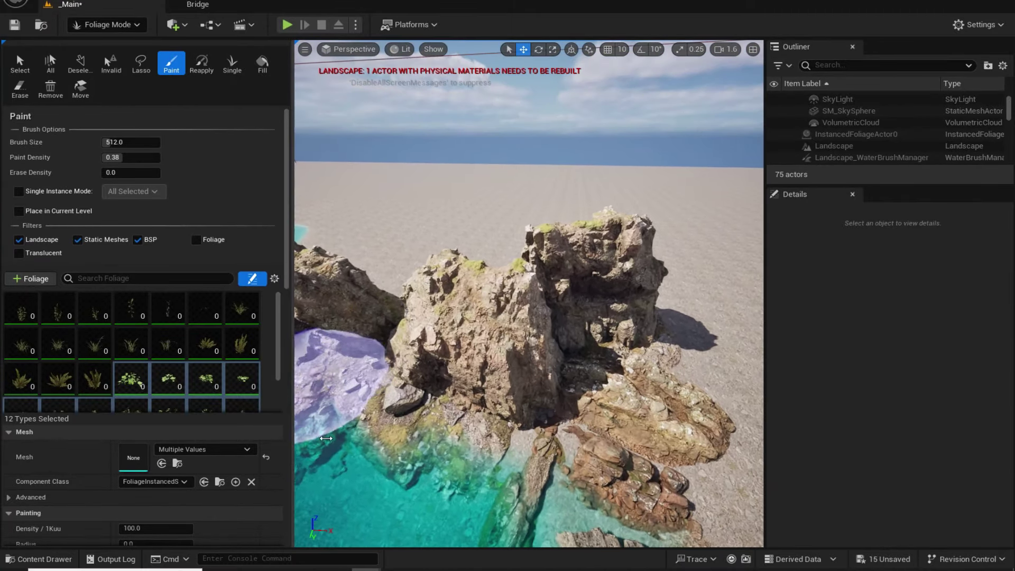
{"action": "mouse_move", "coordinate": [445, 402]}
{"action": "left_mouse_down"}
{"action": "mouse_move", "coordinate": [458, 309]}
{"action": "mouse_move", "coordinate": [454, 340]}
{"action": "left_mouse_up"}
{"action": "key", "text": "w"}
{"action": "mouse_move", "coordinate": [453, 340]}
{"action": "right_mouse_down"}
{"action": "mouse_move", "coordinate": [454, 296]}
{"action": "mouse_move", "coordinate": [423, 299]}
{"action": "mouse_move", "coordinate": [423, 322]}
{"action": "mouse_move", "coordinate": [465, 291]}
{"action": "right_mouse_up"}
{"action": "key", "text": "w"}
{"action": "key", "text": "e"}
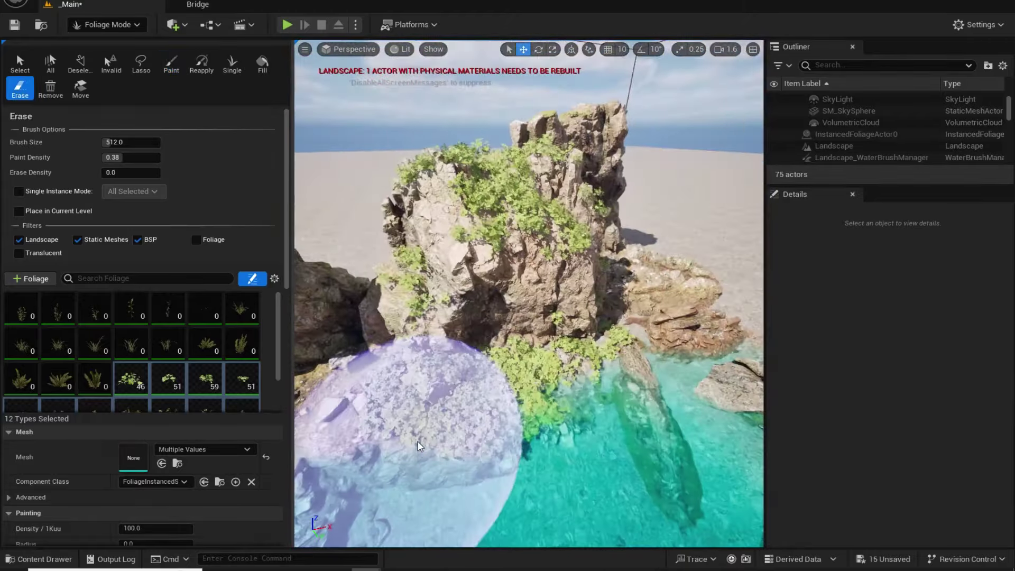
{"action": "left_click_drag", "start_coordinate": [505, 370], "coordinate": [522, 374]}
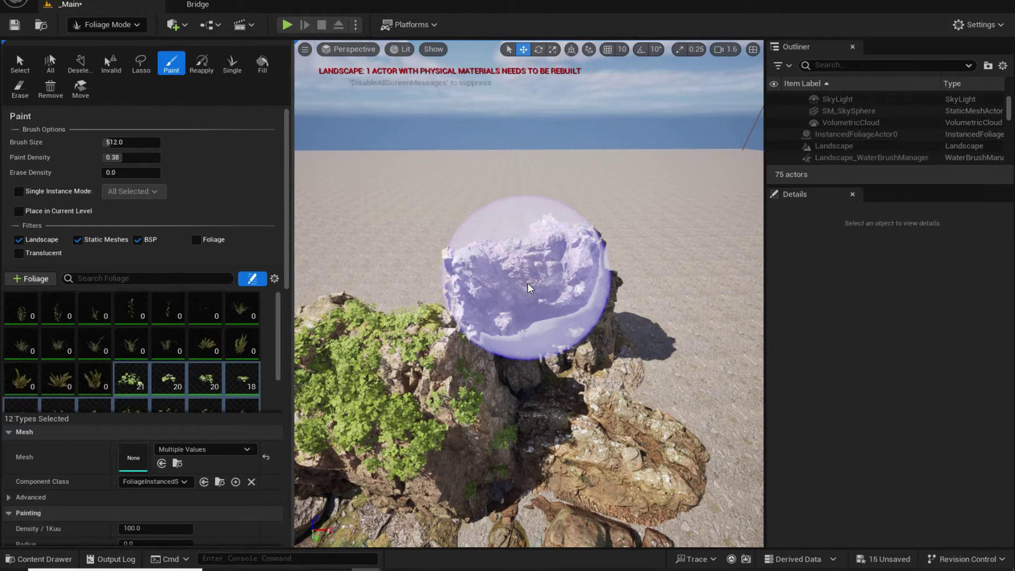
- Paint Yellow Archangel on the top and ledges of the rear cliff and over the neighbouring lakeside cliffs
{"action": "mouse_move", "coordinate": [528, 284]}
{"action": "left_mouse_down"}
{"action": "mouse_move", "coordinate": [511, 319]}
{"action": "mouse_move", "coordinate": [536, 318]}
{"action": "mouse_move", "coordinate": [517, 337]}
{"action": "left_mouse_up"}
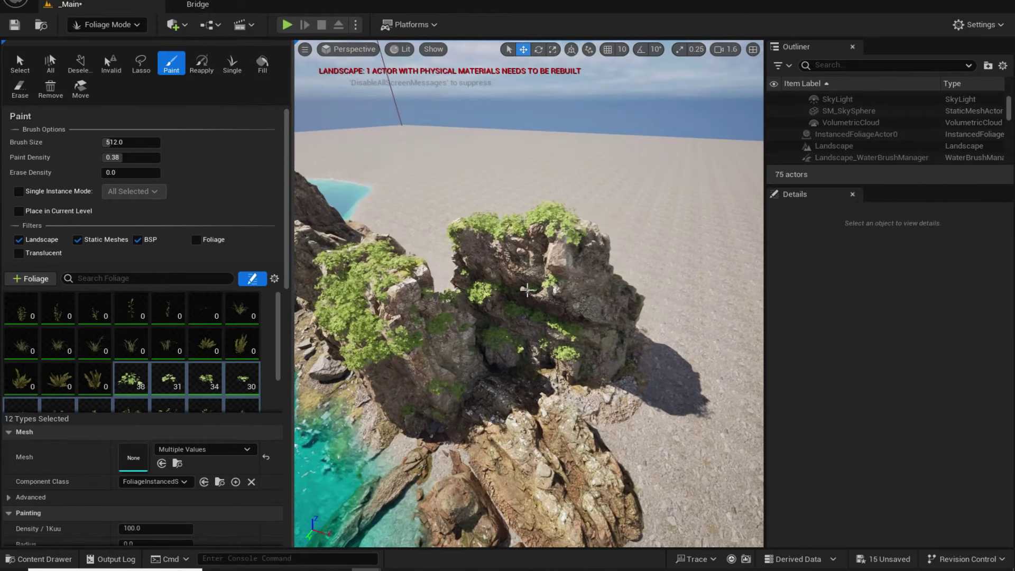
{"action": "left_click_drag", "start_coordinate": [550, 325], "coordinate": [556, 332]}
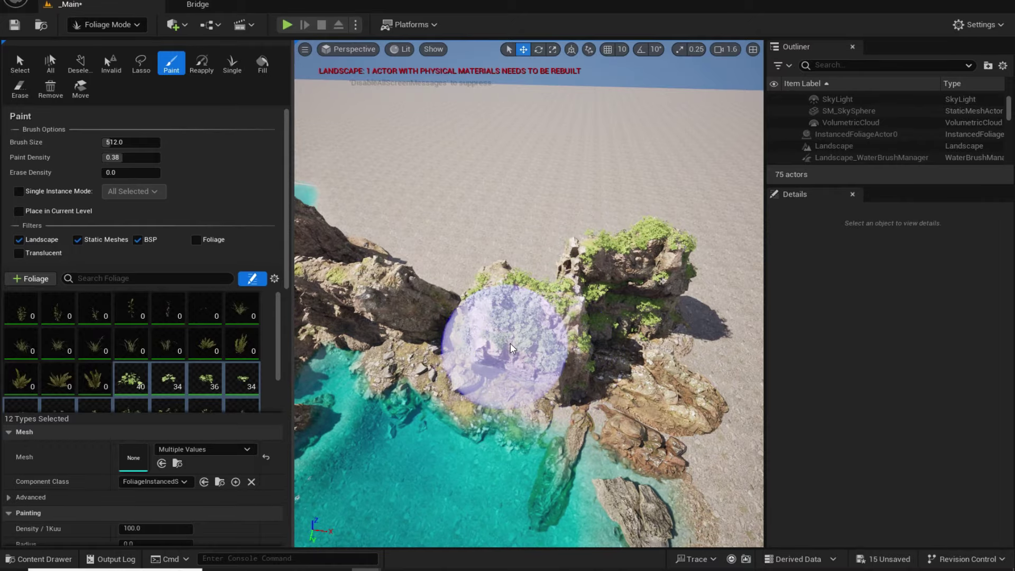
{"action": "mouse_move", "coordinate": [510, 348]}
{"action": "right_mouse_down"}
{"action": "mouse_move", "coordinate": [532, 312]}
{"action": "mouse_move", "coordinate": [548, 345]}
{"action": "mouse_move", "coordinate": [529, 328]}
{"action": "mouse_move", "coordinate": [486, 338]}
{"action": "mouse_move", "coordinate": [476, 354]}
{"action": "right_mouse_up"}
{"action": "mouse_move", "coordinate": [561, 370]}
{"action": "right_mouse_down"}
{"action": "mouse_move", "coordinate": [516, 317]}
{"action": "mouse_move", "coordinate": [487, 336]}
{"action": "mouse_move", "coordinate": [630, 306]}
{"action": "mouse_move", "coordinate": [629, 222]}
{"action": "right_mouse_up"}
{"action": "left_click", "coordinate": [630, 305]}
{"action": "key", "text": "q"}
{"action": "left_click", "coordinate": [519, 314]}
{"action": "right_click_drag", "start_coordinate": [598, 338], "coordinate": [473, 292]}
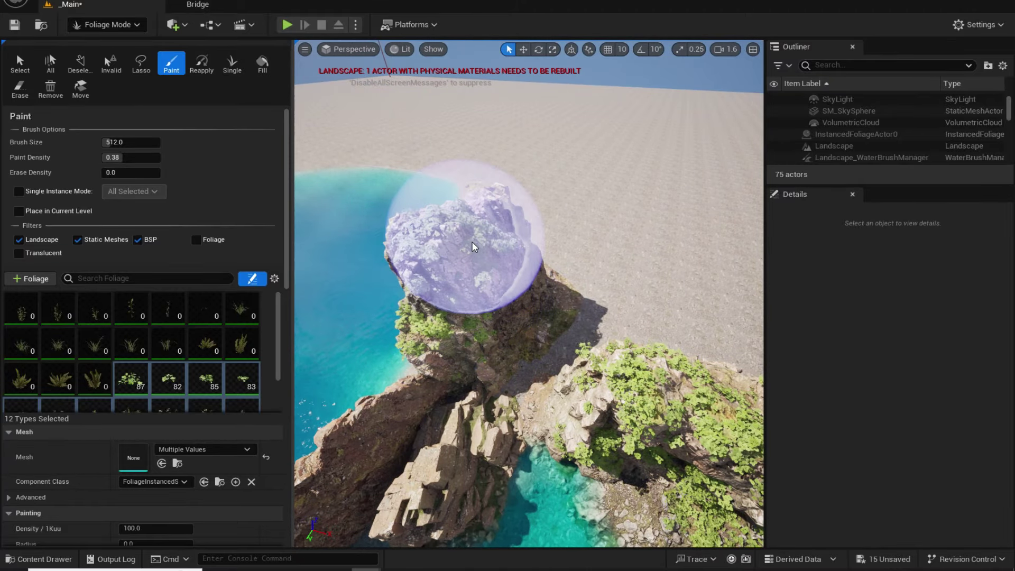
{"action": "mouse_move", "coordinate": [472, 243]}
{"action": "left_mouse_down"}
{"action": "mouse_move", "coordinate": [475, 233]}
{"action": "mouse_move", "coordinate": [463, 307]}
{"action": "left_mouse_up"}
- Switch to Selection mode and place a copy of the rear Massive Nordic Coastal Cliff behind the gap between the planted cliffs
{"action": "mouse_move", "coordinate": [464, 308]}
{"action": "right_mouse_down"}
{"action": "mouse_move", "coordinate": [315, 413]}
{"action": "mouse_move", "coordinate": [459, 201]}
{"action": "mouse_move", "coordinate": [382, 185]}
{"action": "mouse_move", "coordinate": [376, 196]}
{"action": "mouse_move", "coordinate": [368, 183]}
{"action": "mouse_move", "coordinate": [437, 201]}
{"action": "mouse_move", "coordinate": [427, 199]}
{"action": "right_mouse_up"}
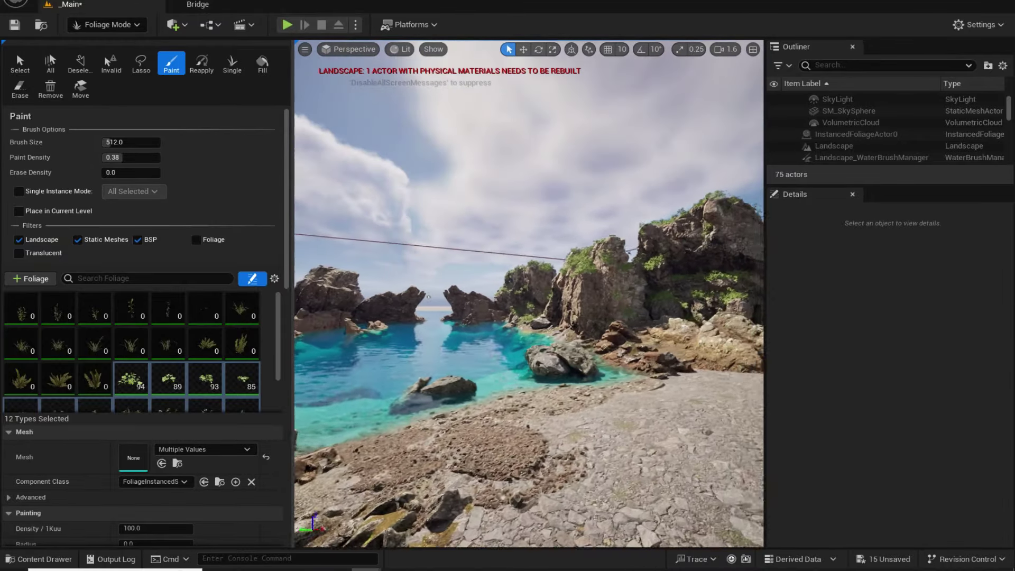
{"action": "right_click_drag", "start_coordinate": [360, 361], "coordinate": [363, 394]}
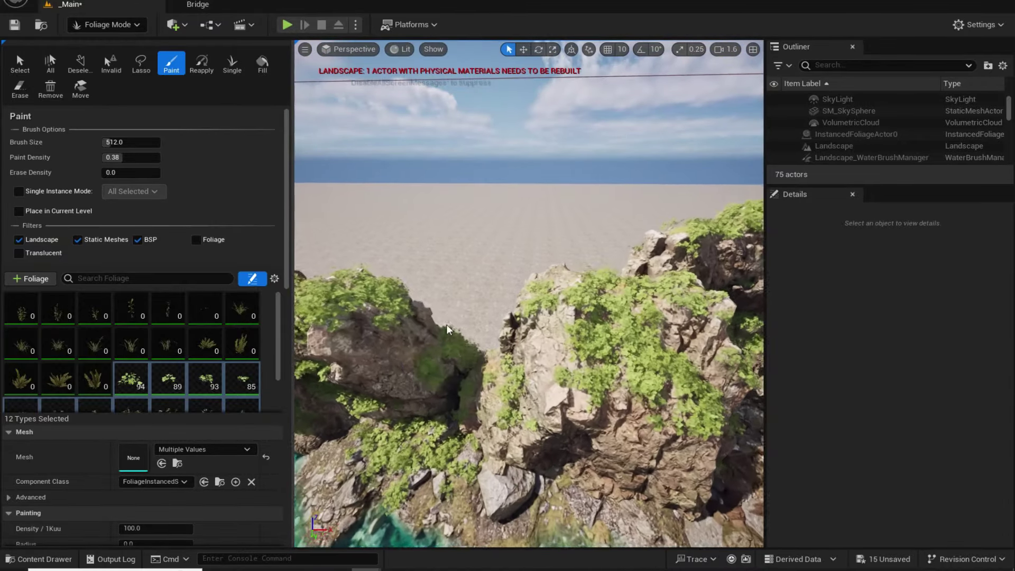
{"action": "right_click_drag", "start_coordinate": [503, 258], "coordinate": [502, 299]}
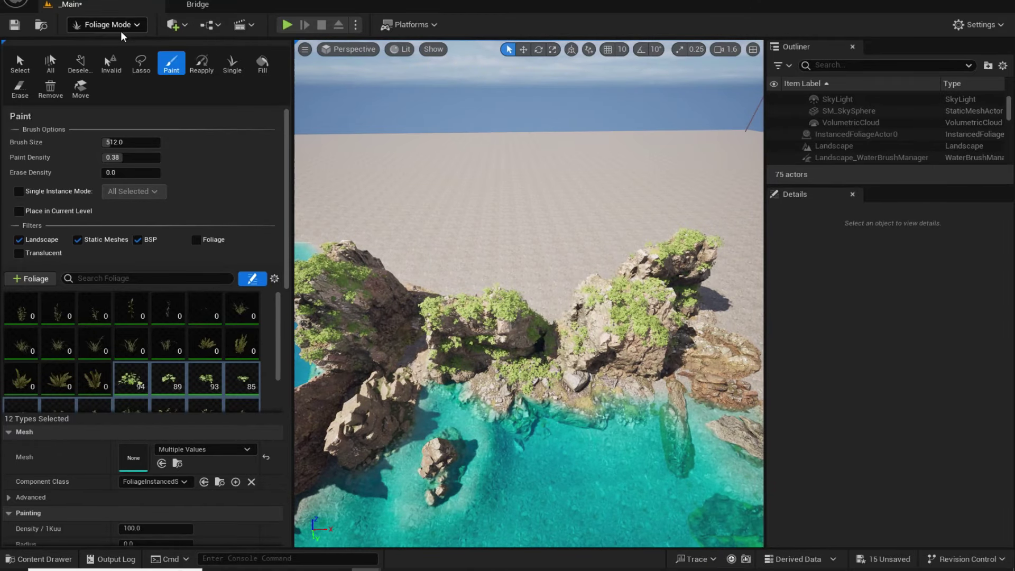
{"action": "left_click", "coordinate": [123, 42]}
{"action": "right_click_drag", "start_coordinate": [442, 243], "coordinate": [446, 261]}
{"action": "left_click", "coordinate": [532, 201]}
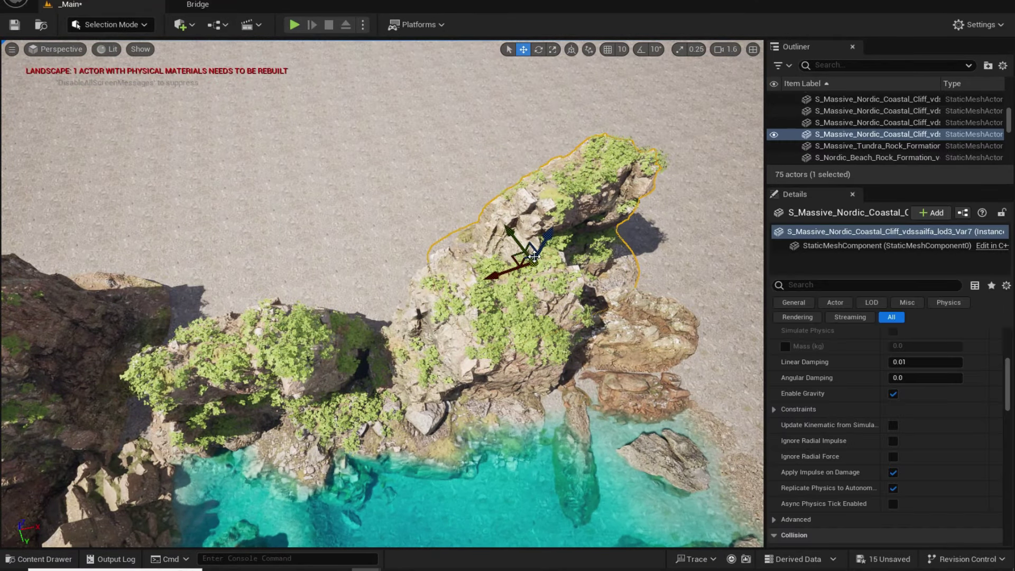
{"action": "left_click_drag", "start_coordinate": [285, 276], "coordinate": [309, 291]}
{"action": "right_click_drag", "start_coordinate": [309, 291], "coordinate": [337, 402]}
- Rotate the copied cliff about 28 degrees around its vertical axis and check it from across the lake
{"action": "key", "text": "e"}
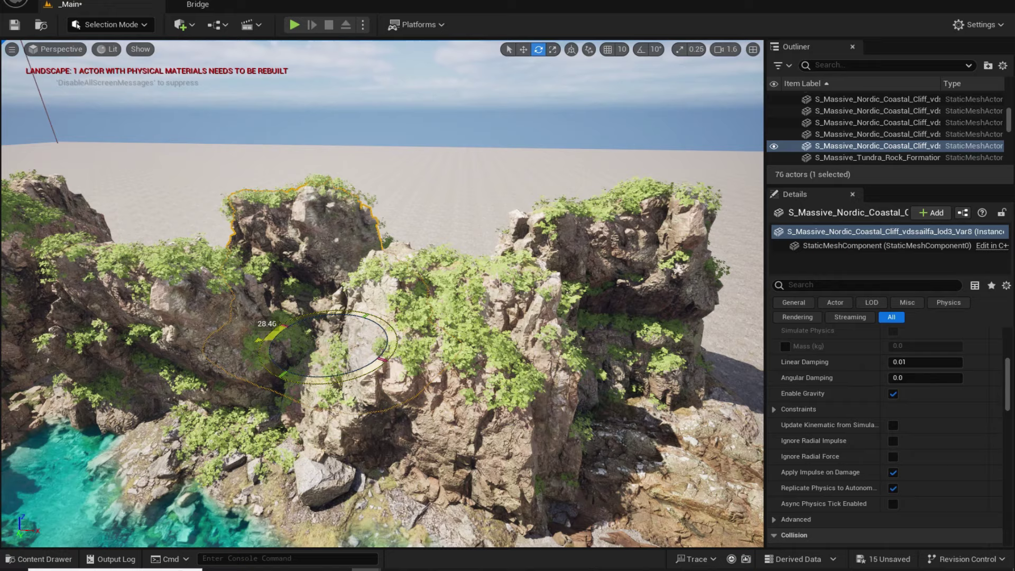
{"action": "left_click_drag", "start_coordinate": [258, 340], "coordinate": [255, 344]}
{"action": "right_click_drag", "start_coordinate": [255, 343], "coordinate": [210, 262]}
{"action": "right_click_drag", "start_coordinate": [338, 275], "coordinate": [465, 411]}
{"action": "key", "text": "w"}
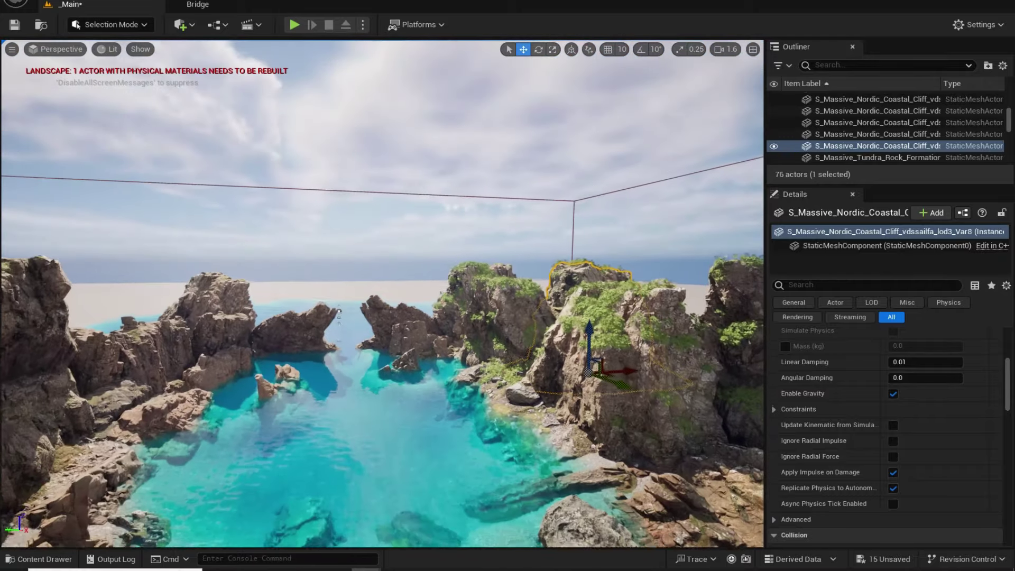
{"action": "right_click_drag", "start_coordinate": [382, 294], "coordinate": [470, 345]}
- Return to Foliage mode and paint Yellow Archangel on the low rocks in front of the tall cliff at the lake's edge
{"action": "left_click", "coordinate": [98, 24]}
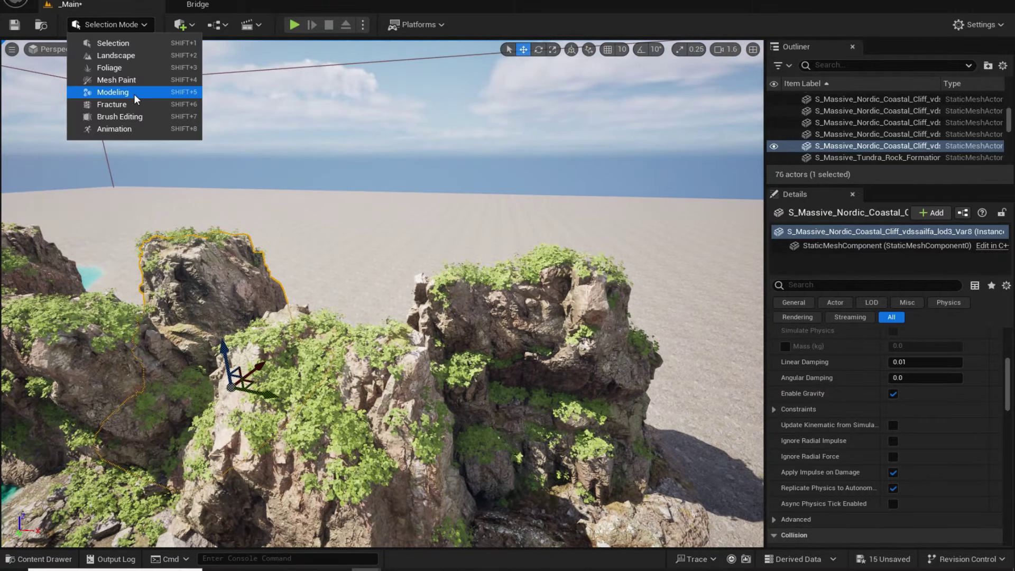
{"action": "left_click", "coordinate": [141, 67]}
{"action": "right_click_drag", "start_coordinate": [394, 199], "coordinate": [356, 201]}
{"action": "mouse_move", "coordinate": [508, 321]}
{"action": "right_mouse_down"}
{"action": "mouse_move", "coordinate": [550, 331]}
{"action": "mouse_move", "coordinate": [572, 323]}
{"action": "right_mouse_up"}
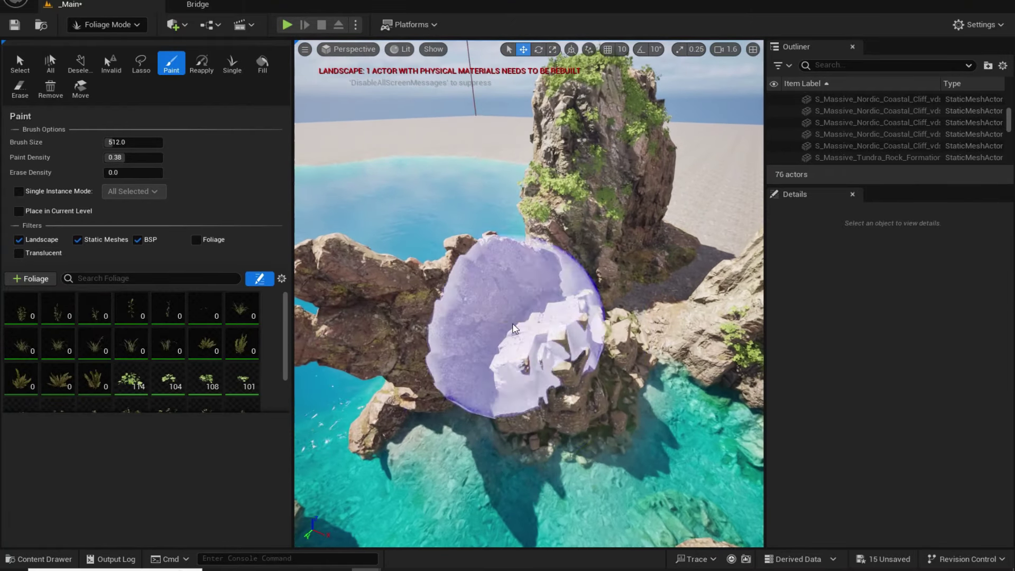
{"action": "mouse_move", "coordinate": [512, 322]}
{"action": "left_mouse_down"}
{"action": "mouse_move", "coordinate": [538, 308]}
{"action": "mouse_move", "coordinate": [540, 321]}
{"action": "left_mouse_up"}
{"action": "right_click_drag", "start_coordinate": [541, 322], "coordinate": [556, 313]}
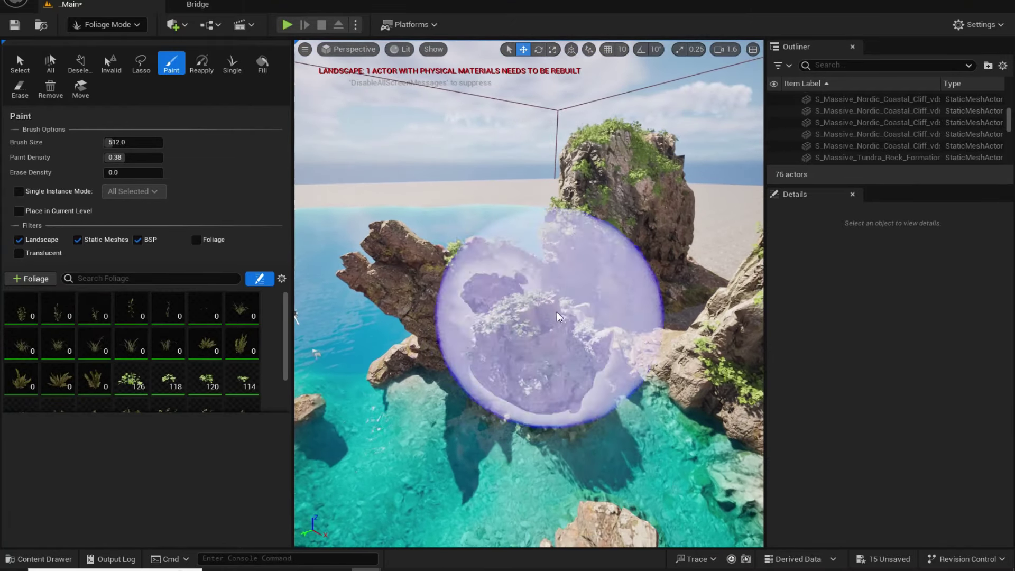
{"action": "left_click", "coordinate": [570, 310]}
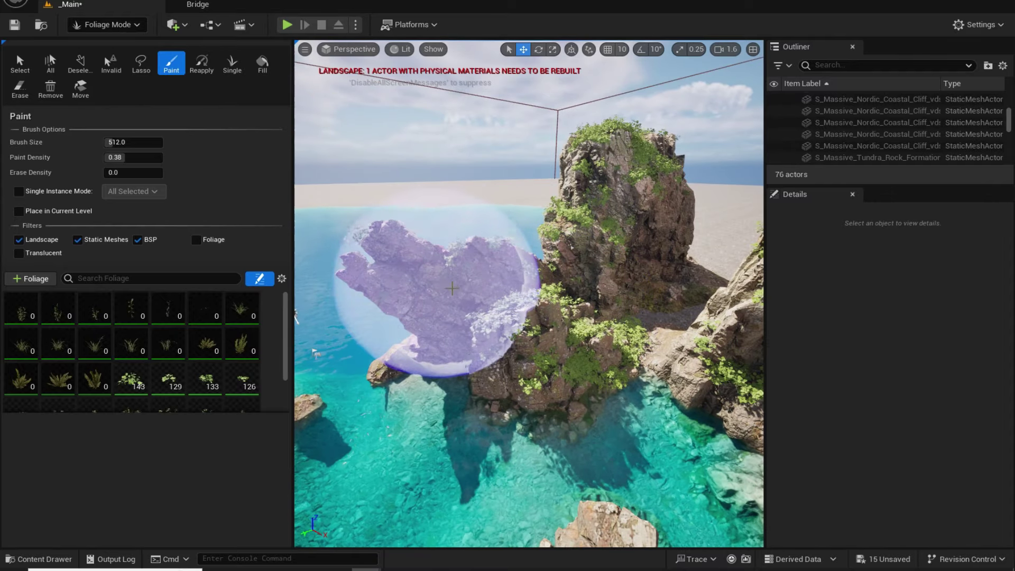
- Paint Yellow Archangel on the rock arms flanking the lake's opening and the cliffs across from them
{"action": "right_click_drag", "start_coordinate": [452, 288], "coordinate": [586, 301]}
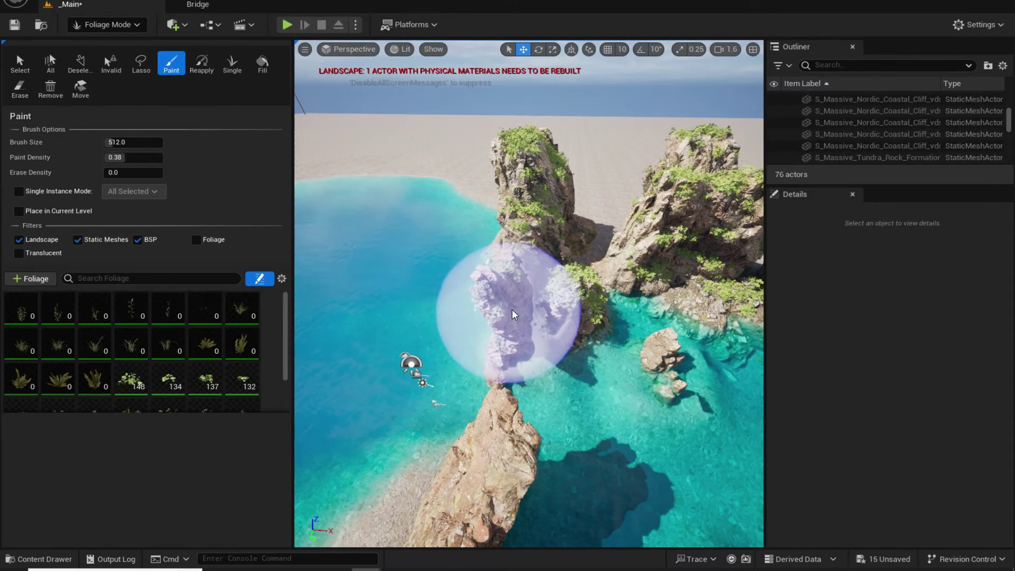
{"action": "mouse_move", "coordinate": [498, 300]}
{"action": "right_mouse_down"}
{"action": "mouse_move", "coordinate": [410, 264]}
{"action": "mouse_move", "coordinate": [384, 274]}
{"action": "right_mouse_up"}
{"action": "mouse_move", "coordinate": [484, 335]}
{"action": "right_mouse_down"}
{"action": "mouse_move", "coordinate": [444, 296]}
{"action": "mouse_move", "coordinate": [483, 335]}
{"action": "right_mouse_up"}
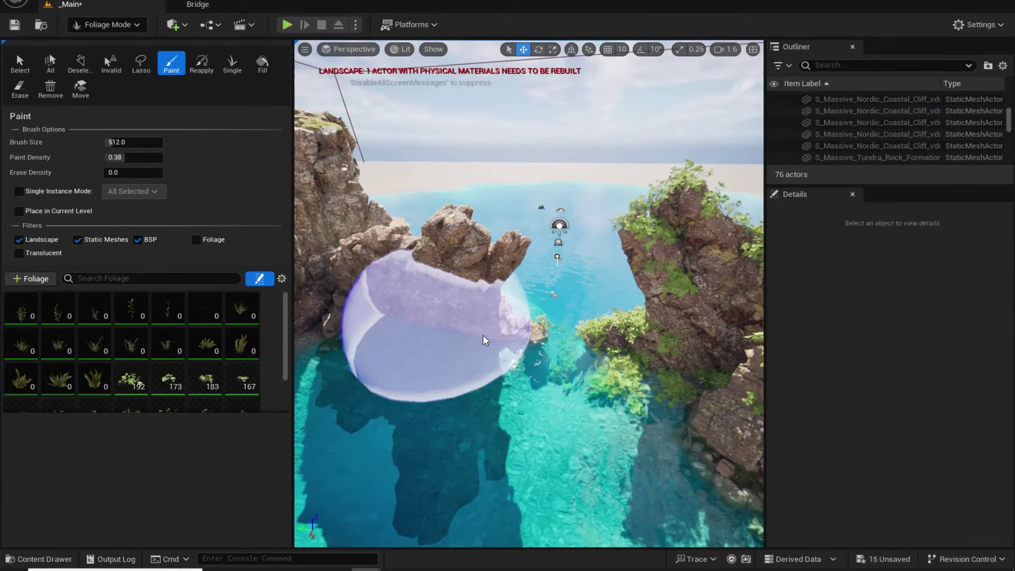
{"action": "left_click", "coordinate": [483, 334]}
{"action": "left_click", "coordinate": [419, 306]}
{"action": "mouse_move", "coordinate": [419, 305]}
{"action": "right_mouse_down"}
{"action": "mouse_move", "coordinate": [402, 306]}
{"action": "mouse_move", "coordinate": [419, 322]}
{"action": "mouse_move", "coordinate": [384, 264]}
{"action": "mouse_move", "coordinate": [405, 285]}
{"action": "mouse_move", "coordinate": [394, 285]}
{"action": "mouse_move", "coordinate": [476, 249]}
{"action": "right_mouse_up"}
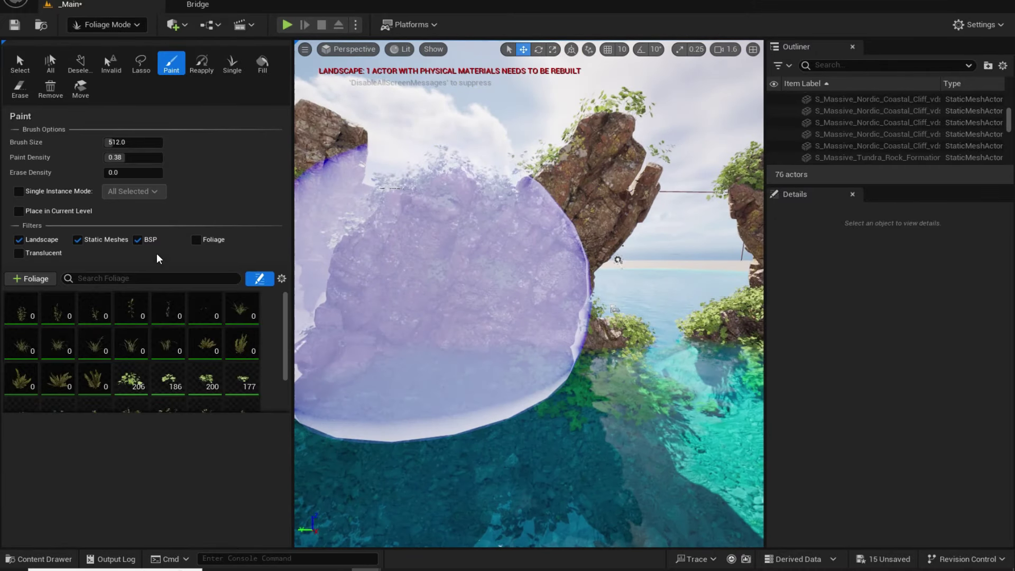
- Reduce the foliage brush size to about 300 and paint Yellow Archangel on the cliffs flanking the lake's opening
{"action": "left_click_drag", "start_coordinate": [129, 140], "coordinate": [108, 140]}
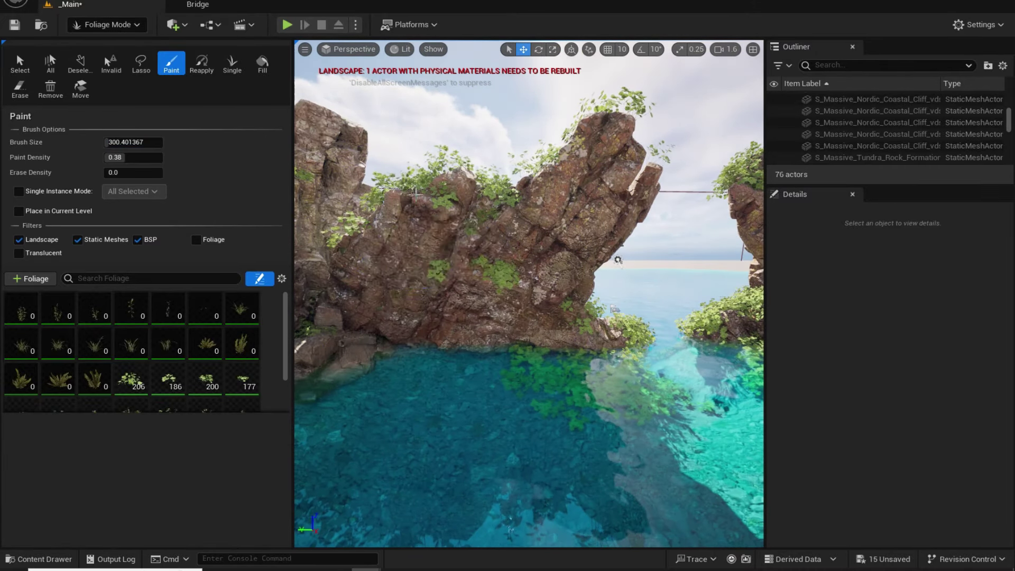
{"action": "left_click", "coordinate": [565, 197]}
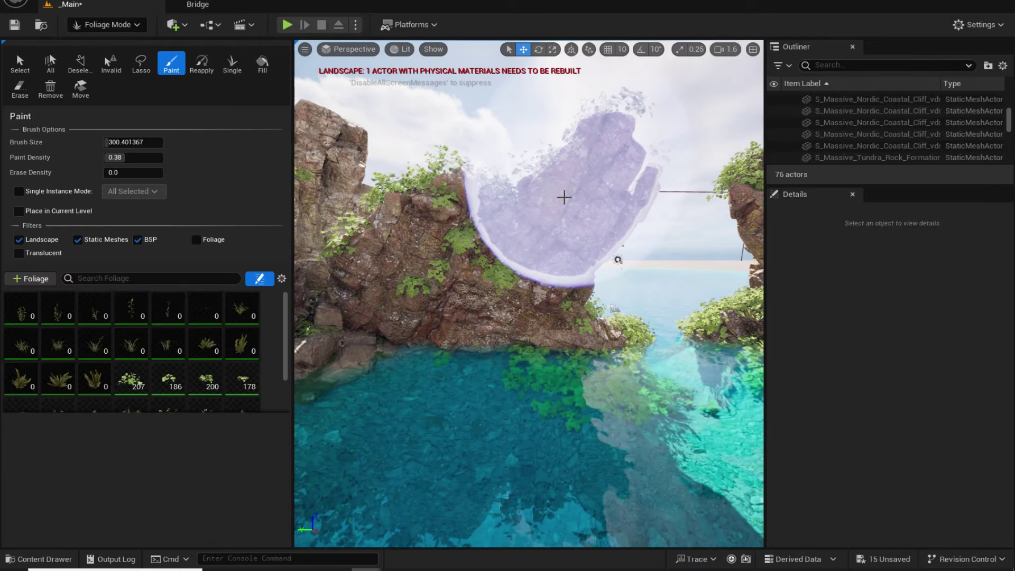
{"action": "mouse_move", "coordinate": [564, 197]}
{"action": "right_mouse_down"}
{"action": "mouse_move", "coordinate": [476, 201]}
{"action": "mouse_move", "coordinate": [682, 209]}
{"action": "right_mouse_up"}
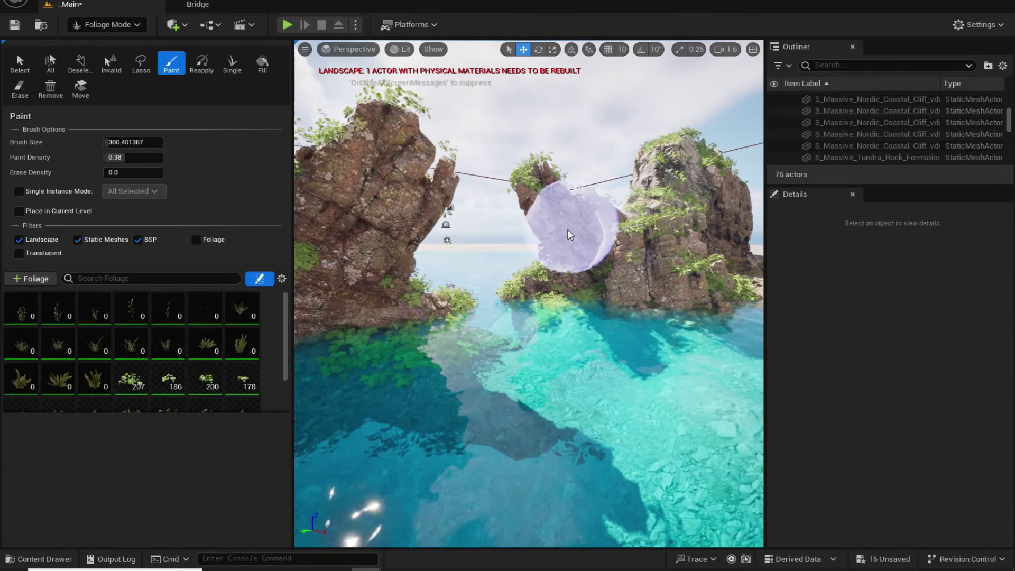
{"action": "mouse_move", "coordinate": [561, 190]}
{"action": "right_mouse_down"}
{"action": "mouse_move", "coordinate": [423, 193]}
{"action": "mouse_move", "coordinate": [423, 212]}
{"action": "right_mouse_up"}
{"action": "left_click", "coordinate": [500, 227]}
{"action": "mouse_move", "coordinate": [500, 227]}
{"action": "right_mouse_down"}
{"action": "mouse_move", "coordinate": [449, 248]}
{"action": "mouse_move", "coordinate": [402, 238]}
{"action": "mouse_move", "coordinate": [450, 233]}
{"action": "right_mouse_up"}
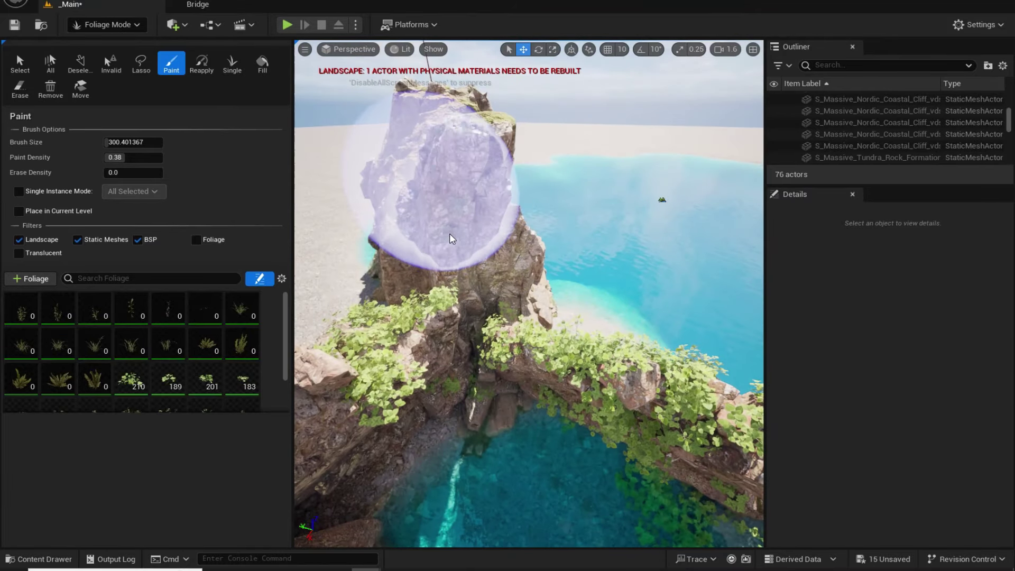
- Paint Yellow Archangel over the face and summit of the tall rear cliff and the cliff adjoining it
{"action": "left_click_drag", "start_coordinate": [449, 233], "coordinate": [446, 189]}
{"action": "right_click_drag", "start_coordinate": [460, 139], "coordinate": [492, 185]}
{"action": "left_click_drag", "start_coordinate": [471, 220], "coordinate": [426, 177]}
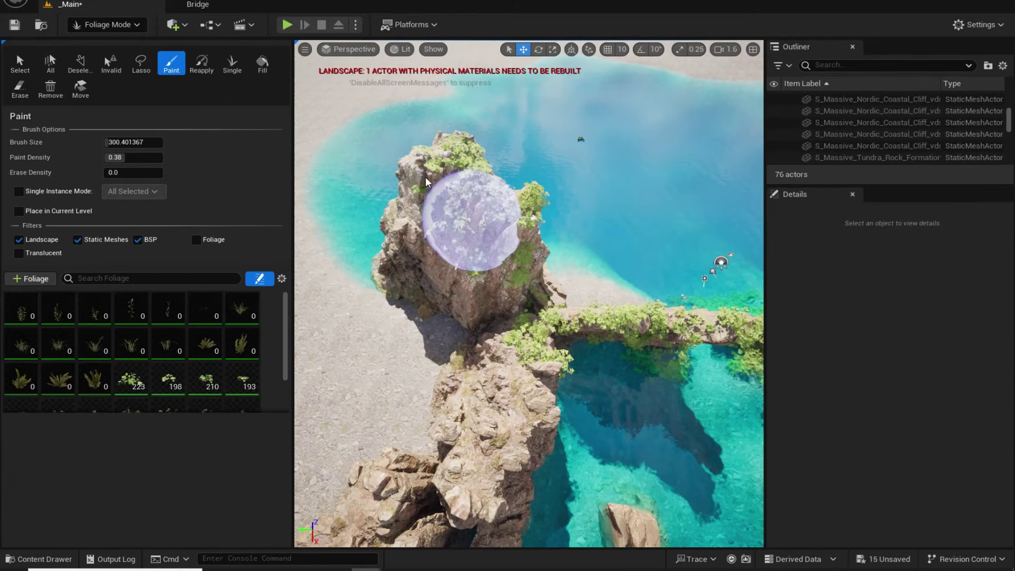
{"action": "mouse_move", "coordinate": [518, 291]}
{"action": "right_mouse_down"}
{"action": "mouse_move", "coordinate": [489, 270]}
{"action": "mouse_move", "coordinate": [497, 323]}
{"action": "right_mouse_up"}
{"action": "mouse_move", "coordinate": [518, 292]}
{"action": "left_mouse_down"}
{"action": "mouse_move", "coordinate": [512, 269]}
{"action": "mouse_move", "coordinate": [372, 379]}
{"action": "mouse_move", "coordinate": [440, 394]}
{"action": "mouse_move", "coordinate": [461, 418]}
{"action": "left_mouse_up"}
{"action": "right_click_drag", "start_coordinate": [461, 418], "coordinate": [461, 329]}
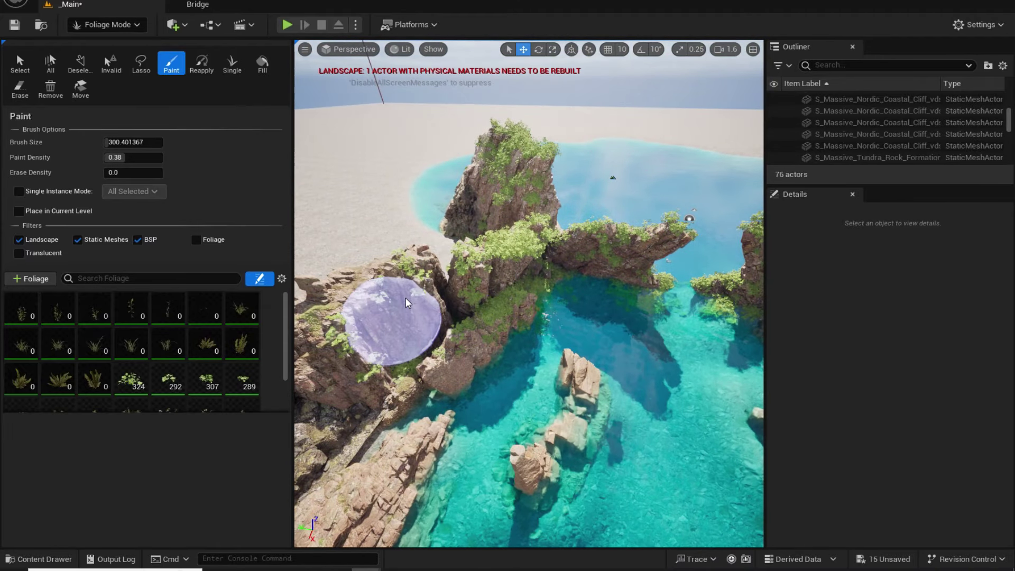
- Paint Yellow Archangel along the row of cliffs that runs from the tall rear cliff beside the lake
{"action": "left_click_drag", "start_coordinate": [406, 297], "coordinate": [365, 365]}
{"action": "mouse_move", "coordinate": [365, 365]}
{"action": "right_mouse_down"}
{"action": "mouse_move", "coordinate": [365, 264]}
{"action": "mouse_move", "coordinate": [381, 269]}
{"action": "mouse_move", "coordinate": [375, 322]}
{"action": "right_mouse_up"}
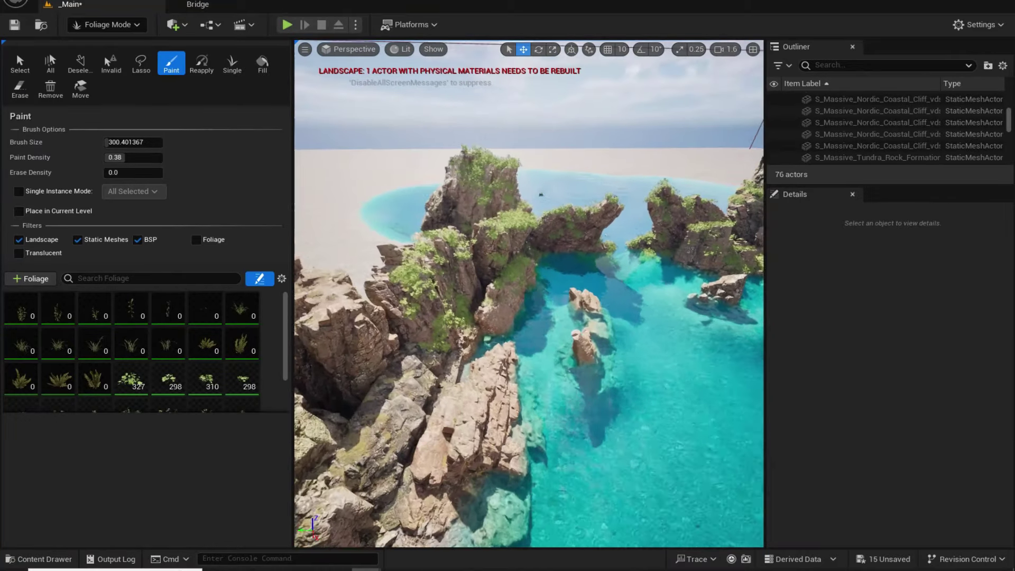
{"action": "right_click_drag", "start_coordinate": [412, 281], "coordinate": [360, 406]}
{"action": "left_click_drag", "start_coordinate": [446, 325], "coordinate": [389, 439]}
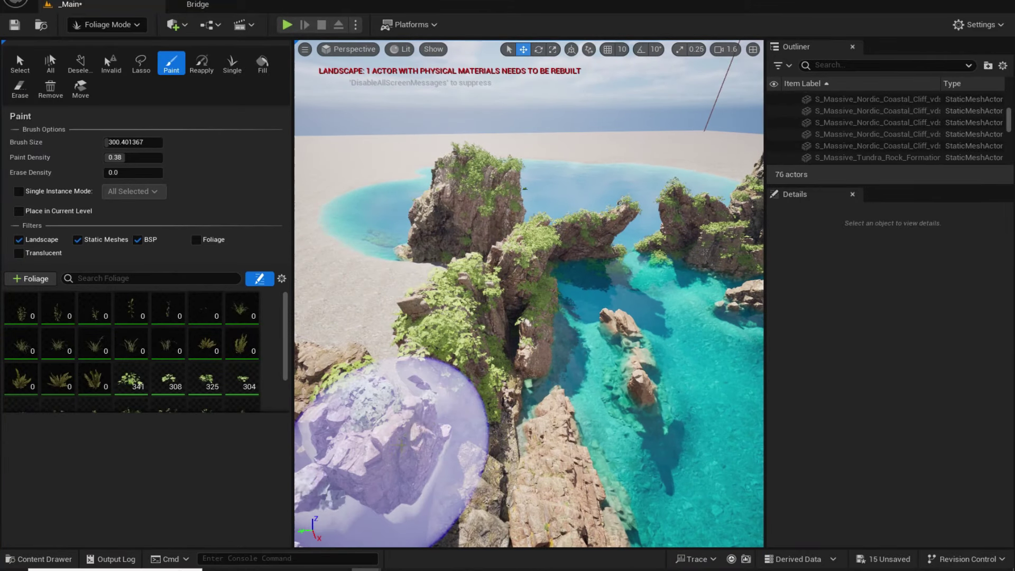
{"action": "mouse_move", "coordinate": [390, 439]}
{"action": "right_mouse_down"}
{"action": "mouse_move", "coordinate": [542, 436]}
{"action": "mouse_move", "coordinate": [574, 416]}
{"action": "right_mouse_up"}
{"action": "left_click_drag", "start_coordinate": [399, 413], "coordinate": [395, 456]}
{"action": "mouse_move", "coordinate": [396, 456]}
{"action": "right_mouse_down"}
{"action": "mouse_move", "coordinate": [395, 391]}
{"action": "mouse_move", "coordinate": [433, 383]}
{"action": "mouse_move", "coordinate": [444, 399]}
{"action": "right_mouse_up"}
{"action": "key", "text": "shift"}
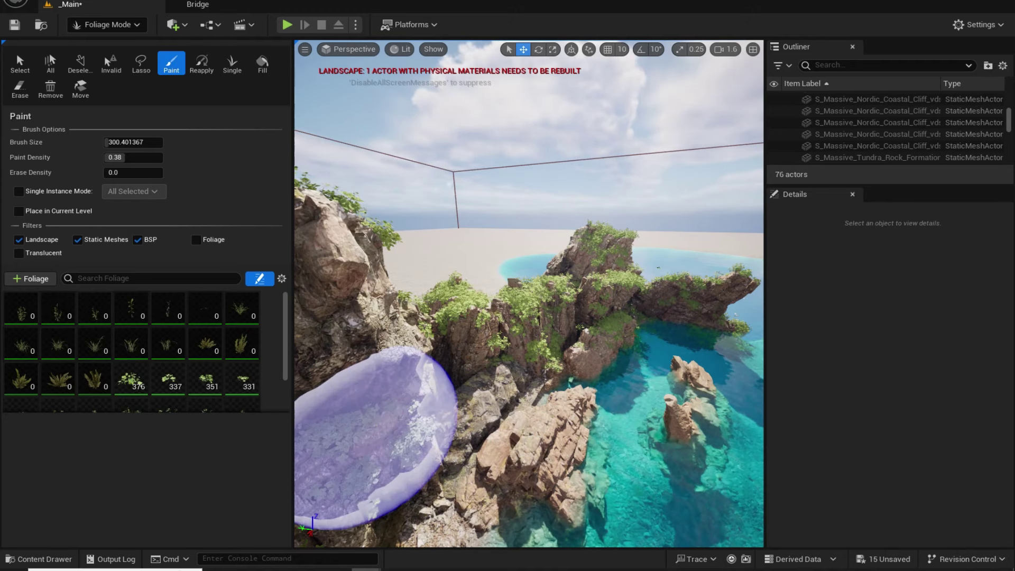
- Paint Yellow Archangel over the tops of the large cliffs at the beach end of the row
{"action": "right_click_drag", "start_coordinate": [373, 438], "coordinate": [397, 475]}
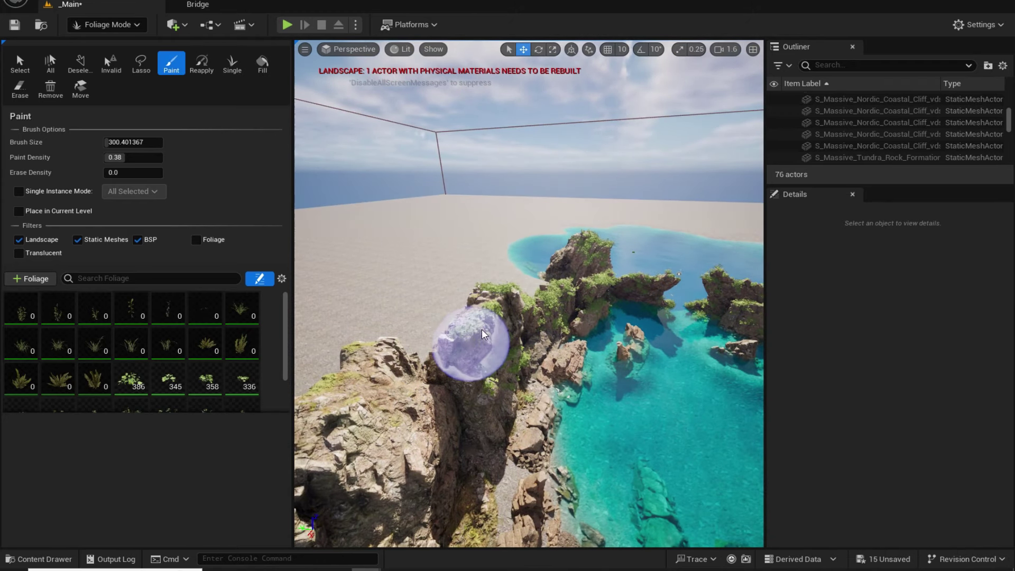
{"action": "left_click", "coordinate": [382, 411]}
{"action": "right_click_drag", "start_coordinate": [382, 411], "coordinate": [411, 394]}
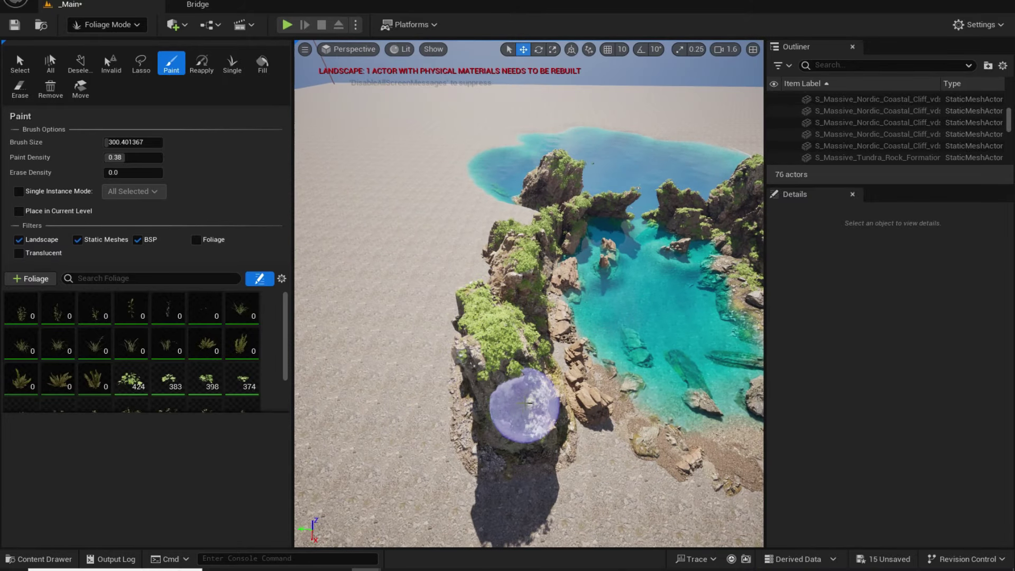
{"action": "left_click", "coordinate": [536, 394]}
{"action": "right_click_drag", "start_coordinate": [536, 394], "coordinate": [531, 302]}
{"action": "left_click", "coordinate": [514, 348]}
{"action": "right_click_drag", "start_coordinate": [515, 348], "coordinate": [514, 222]}
- Select all 12 Yellow Archangel foliage types and set their Density / 1Kuu to 50
{"action": "right_click_drag", "start_coordinate": [572, 256], "coordinate": [691, 321]}
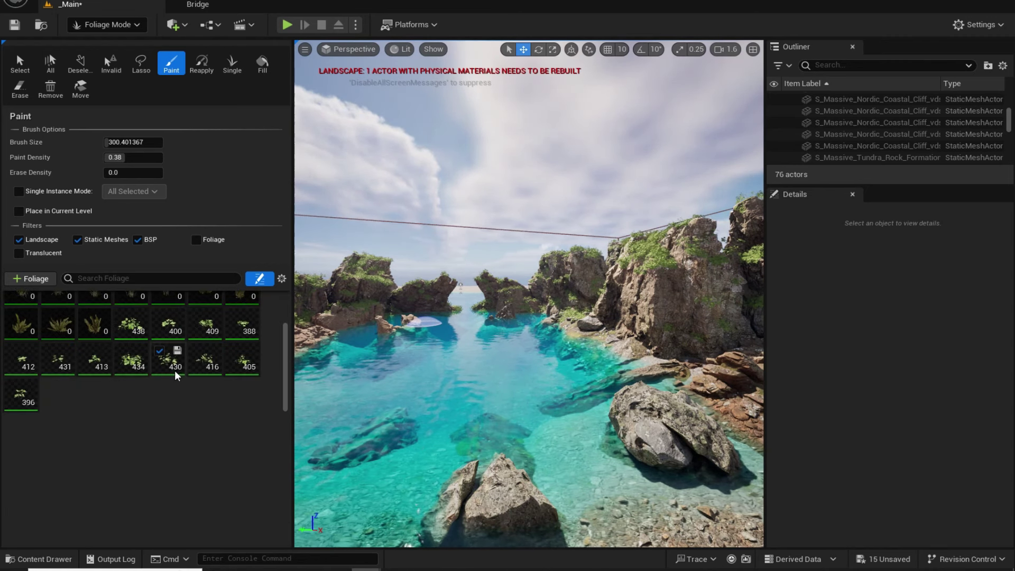
{"action": "left_click", "coordinate": [35, 402], "text": "shift"}
{"action": "scroll", "coordinate": [78, 444], "scroll_direction": "down", "scroll_amount": 1}
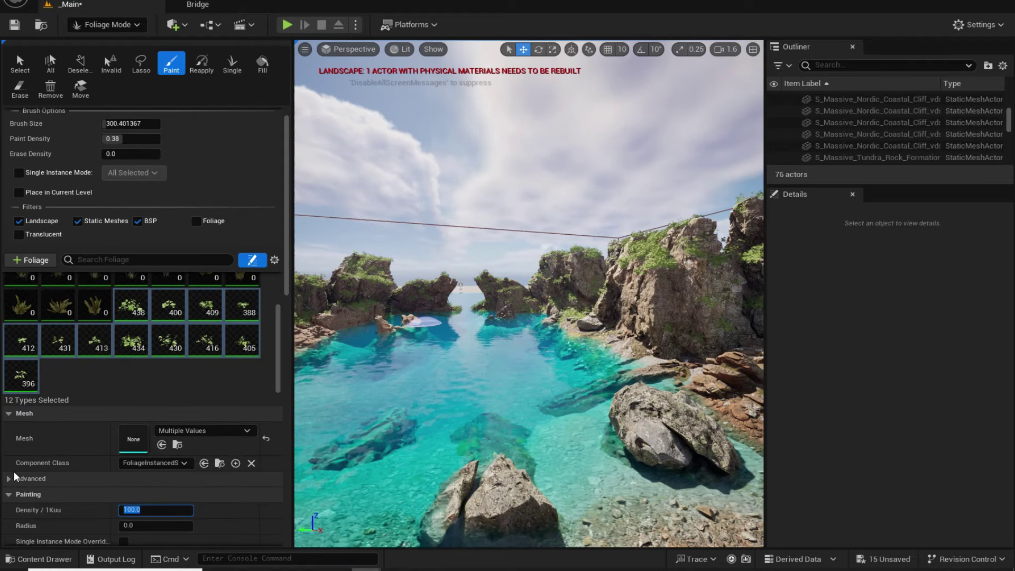
{"action": "type", "text": "50"}
{"action": "key", "text": "Return"}
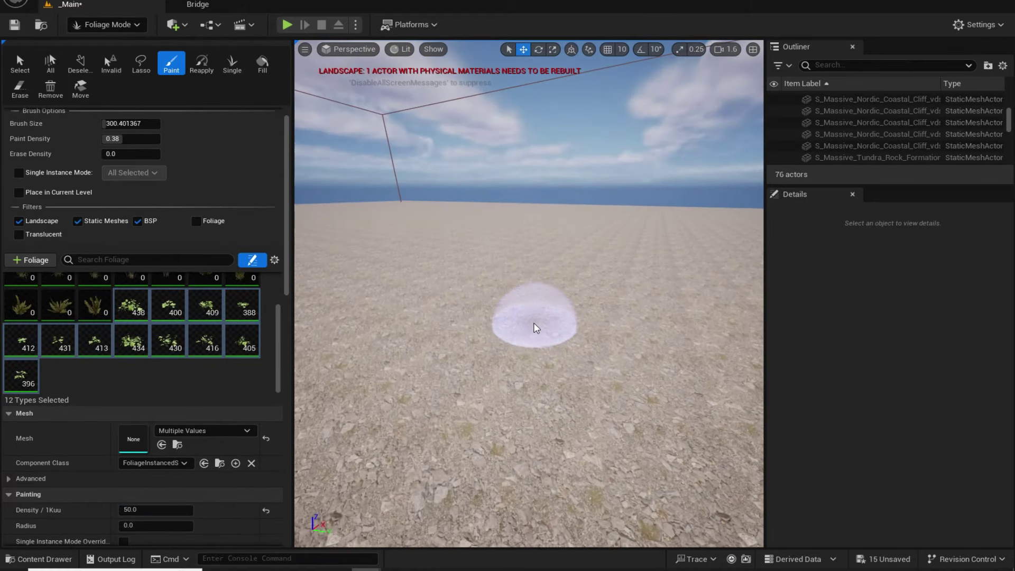
- Test-paint a patch of Yellow Archangel on the bare ground and undo it
{"action": "left_click", "coordinate": [538, 326]}
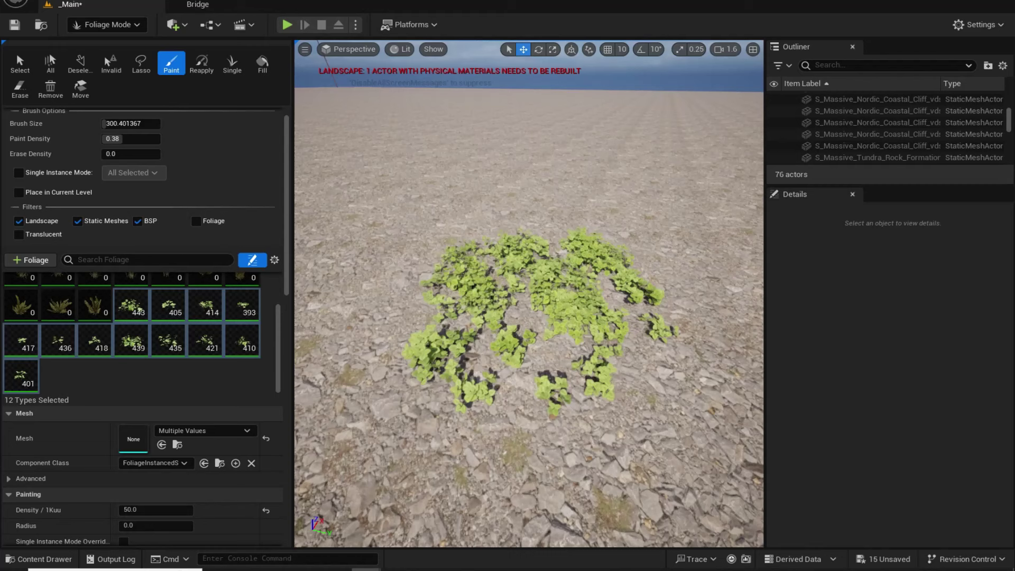
{"action": "right_click_drag", "start_coordinate": [537, 325], "coordinate": [538, 370]}
{"action": "key", "text": "ctrl+z"}
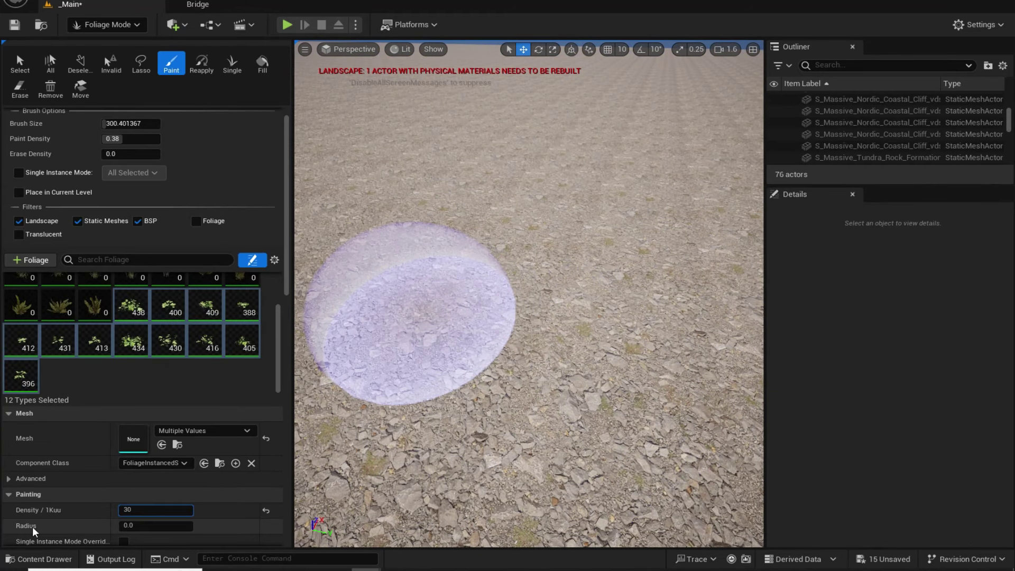
- Lower the selected types' Density / 1Kuu to 30 and then 20, test-painting bare ground and erasing the patches
{"action": "left_click", "coordinate": [475, 259]}
{"action": "mouse_move", "coordinate": [607, 272]}
{"action": "right_mouse_down"}
{"action": "mouse_move", "coordinate": [607, 222]}
{"action": "mouse_move", "coordinate": [607, 271]}
{"action": "right_mouse_up"}
{"action": "left_click_drag", "start_coordinate": [607, 272], "coordinate": [488, 268], "text": "shift"}
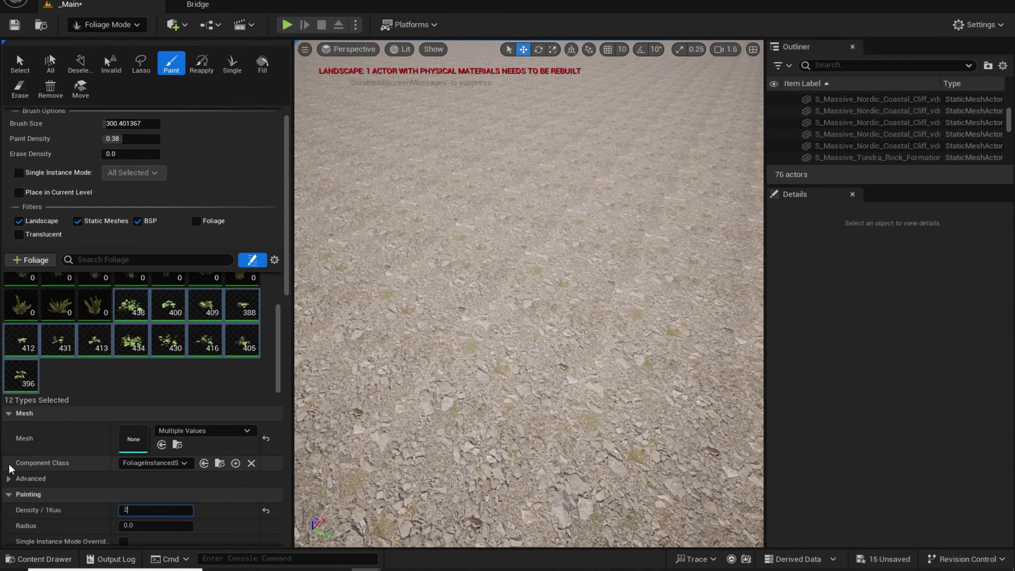
{"action": "mouse_move", "coordinate": [560, 389]}
{"action": "right_mouse_down"}
{"action": "mouse_move", "coordinate": [587, 349]}
{"action": "mouse_move", "coordinate": [587, 365]}
{"action": "right_mouse_up"}
{"action": "left_click_drag", "start_coordinate": [497, 380], "coordinate": [571, 319], "text": "shift"}
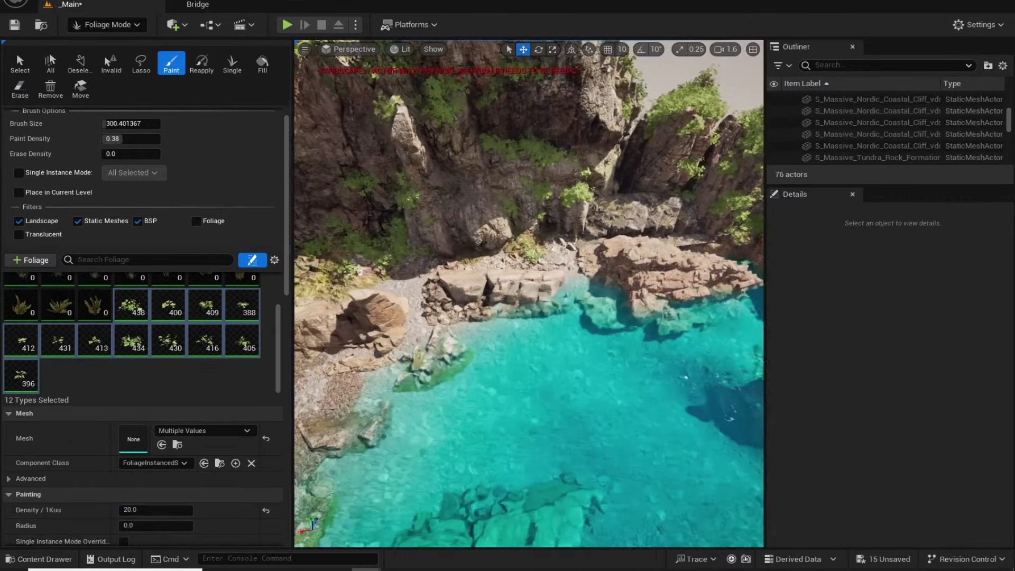
- Paint Yellow Archangel on the ledges and low rocks at the foot of the lakeside cliffs
{"action": "right_click_drag", "start_coordinate": [381, 294], "coordinate": [344, 294]}
{"action": "mouse_move", "coordinate": [638, 263]}
{"action": "left_mouse_down"}
{"action": "mouse_move", "coordinate": [511, 278]}
{"action": "mouse_move", "coordinate": [487, 294]}
{"action": "left_mouse_up"}
{"action": "mouse_move", "coordinate": [487, 294]}
{"action": "right_mouse_down"}
{"action": "mouse_move", "coordinate": [460, 312]}
{"action": "mouse_move", "coordinate": [487, 294]}
{"action": "right_mouse_up"}
{"action": "left_click", "coordinate": [473, 321]}
{"action": "right_click_drag", "start_coordinate": [497, 317], "coordinate": [434, 316]}
{"action": "left_click", "coordinate": [633, 291]}
{"action": "right_click_drag", "start_coordinate": [633, 290], "coordinate": [688, 276]}
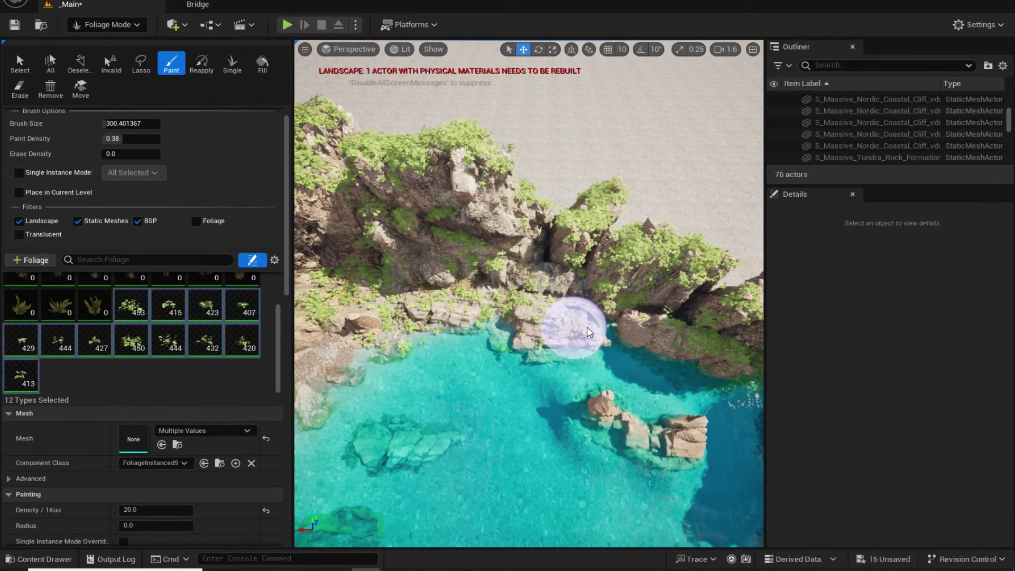
- Extend the Yellow Archangel along the flat shoreline rocks between the lakeside cliffs and the water
{"action": "left_click", "coordinate": [556, 303]}
{"action": "right_click_drag", "start_coordinate": [556, 303], "coordinate": [679, 264]}
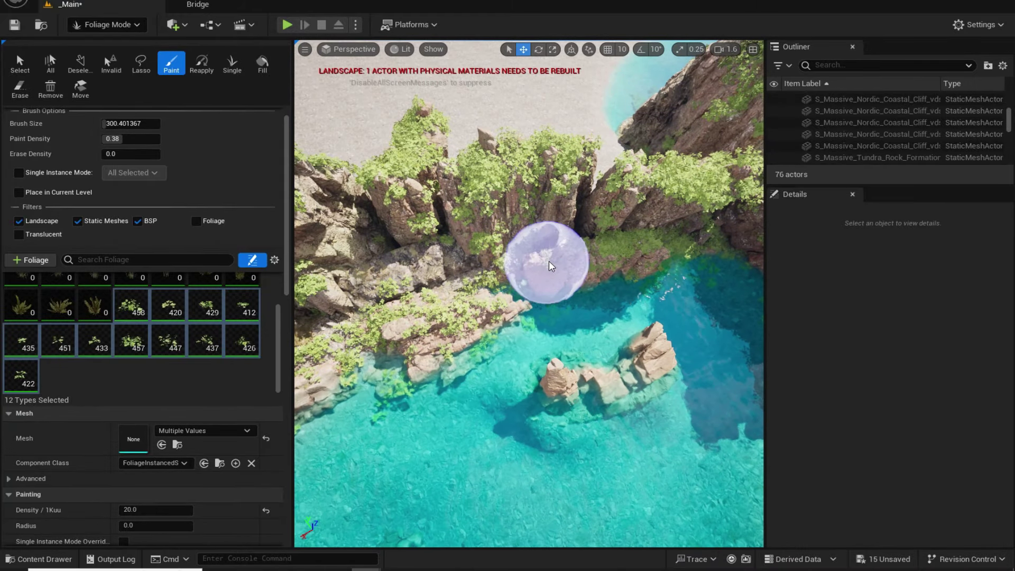
{"action": "left_click", "coordinate": [409, 283]}
{"action": "right_click_drag", "start_coordinate": [341, 290], "coordinate": [299, 262]}
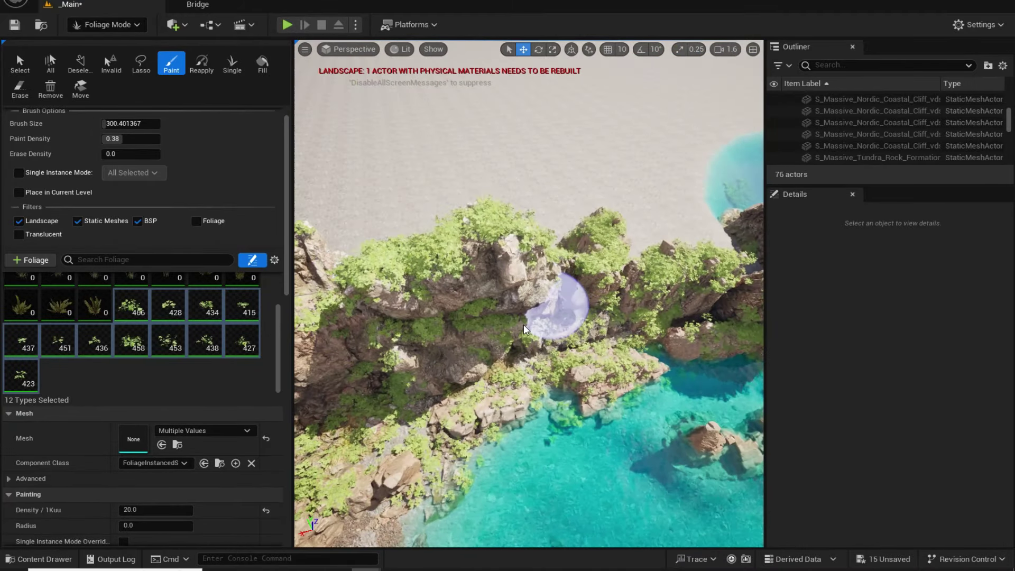
{"action": "right_click_drag", "start_coordinate": [464, 300], "coordinate": [434, 267]}
{"action": "right_click_drag", "start_coordinate": [518, 368], "coordinate": [497, 317]}
- Paint Yellow Archangel on the small rocks and gravel where the cliff row meets the beach
{"action": "key", "text": "q"}
{"action": "right_click_drag", "start_coordinate": [566, 317], "coordinate": [542, 366]}
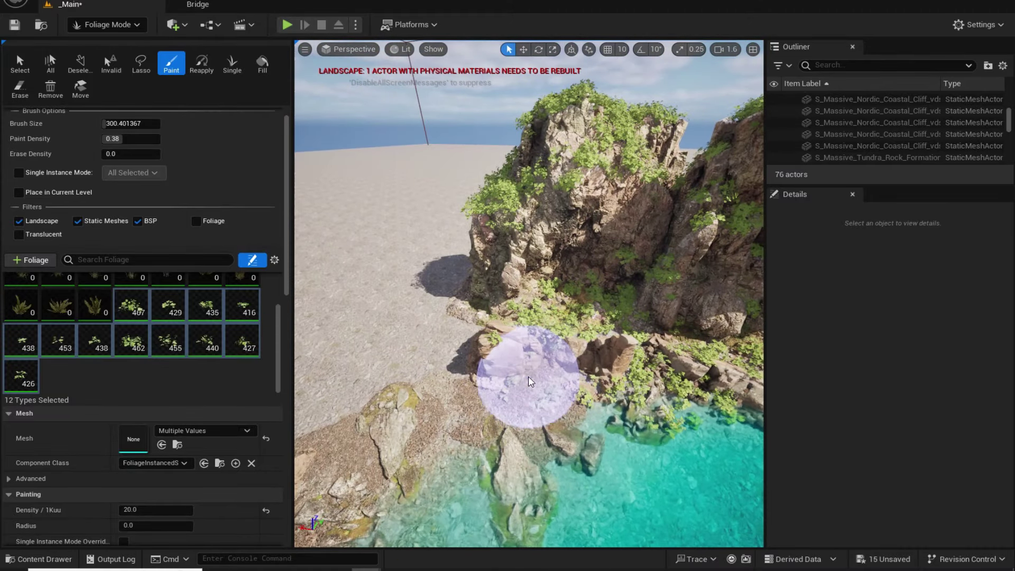
{"action": "left_click", "coordinate": [519, 335]}
{"action": "right_click_drag", "start_coordinate": [554, 310], "coordinate": [513, 396]}
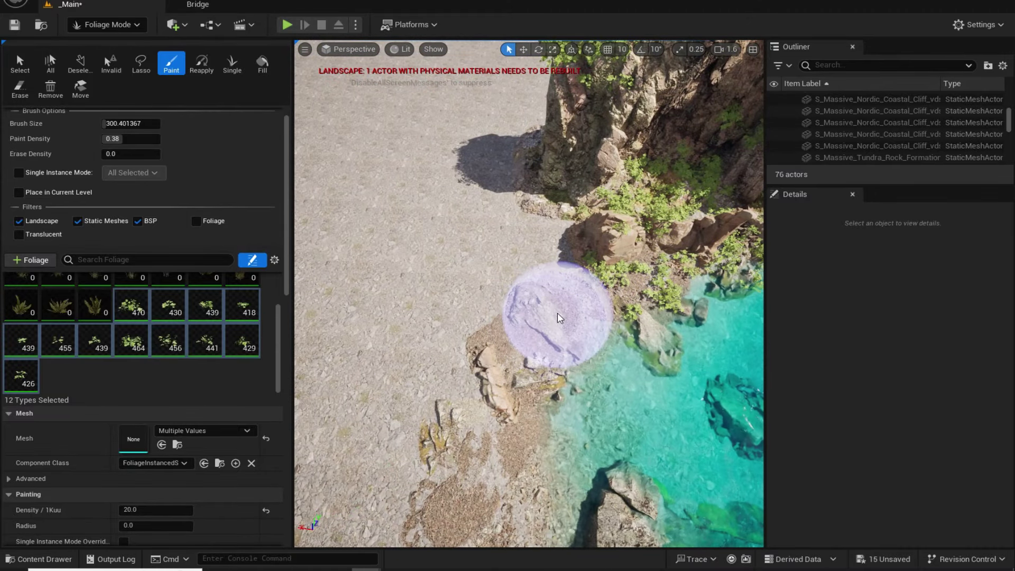
{"action": "left_click", "coordinate": [557, 313]}
{"action": "right_click_drag", "start_coordinate": [484, 427], "coordinate": [709, 381]}
{"action": "key", "text": "w"}
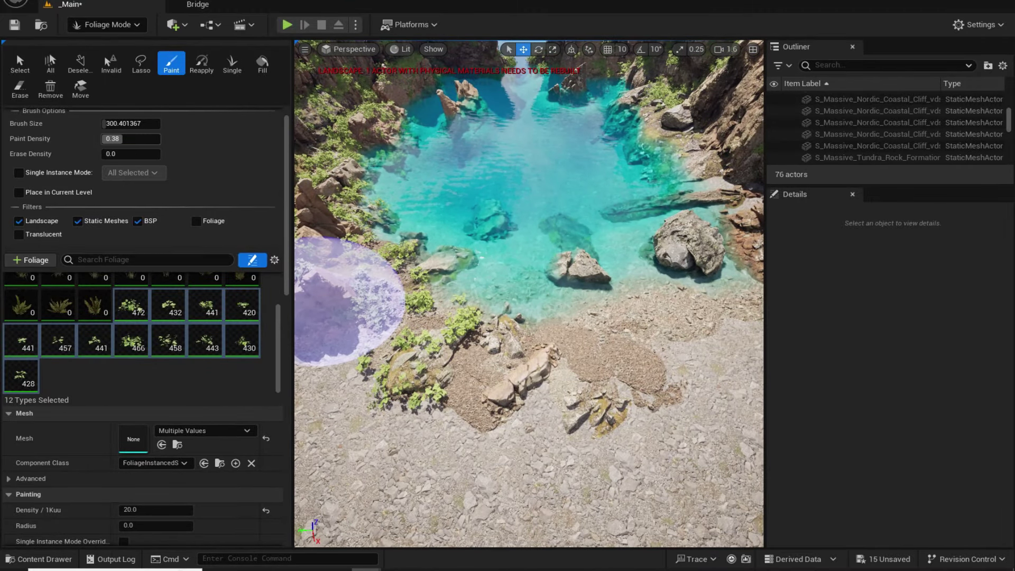
- Lower the Paint Density to 0.12 and scatter Yellow Archangel across the gravel beach
{"action": "left_click_drag", "start_coordinate": [108, 138], "coordinate": [105, 139]}
{"action": "left_click_drag", "start_coordinate": [479, 358], "coordinate": [614, 304]}
{"action": "right_click_drag", "start_coordinate": [614, 304], "coordinate": [643, 299]}
{"action": "key", "text": "w"}
{"action": "key", "text": "d"}
{"action": "left_click_drag", "start_coordinate": [586, 328], "coordinate": [667, 302]}
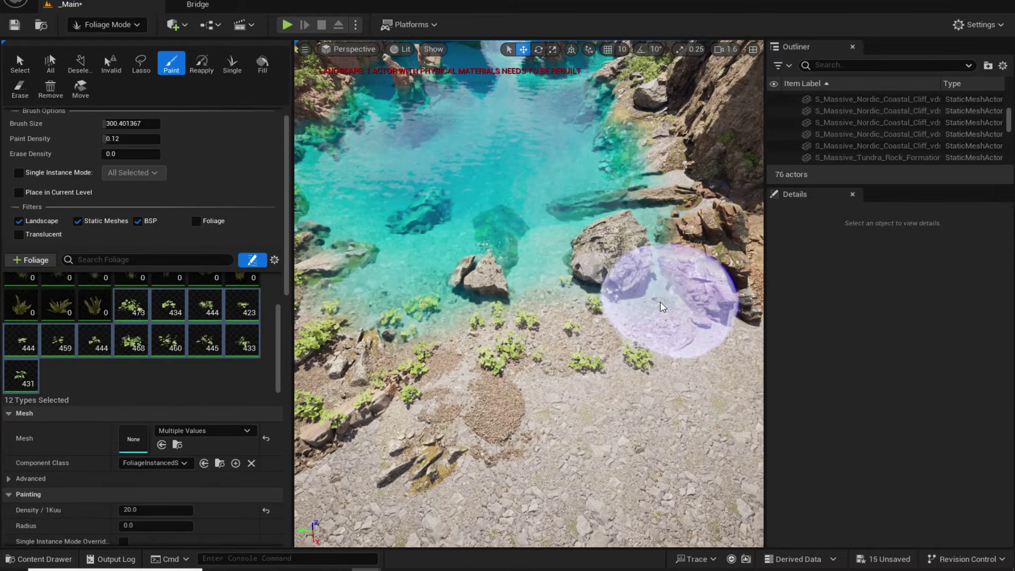
{"action": "right_click_drag", "start_coordinate": [666, 302], "coordinate": [677, 300]}
- Raise the Paint Density to 0.87, then 0.53, and paint Yellow Archangel on the rocks and boulder below the opposite cliff
{"action": "right_click_drag", "start_coordinate": [605, 317], "coordinate": [735, 278]}
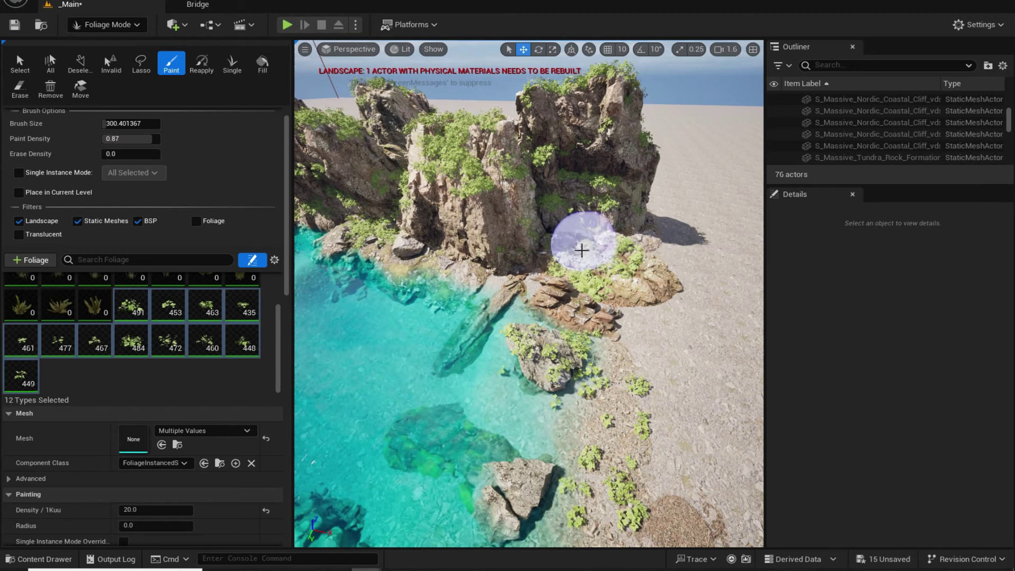
{"action": "left_click_drag", "start_coordinate": [539, 230], "coordinate": [557, 300]}
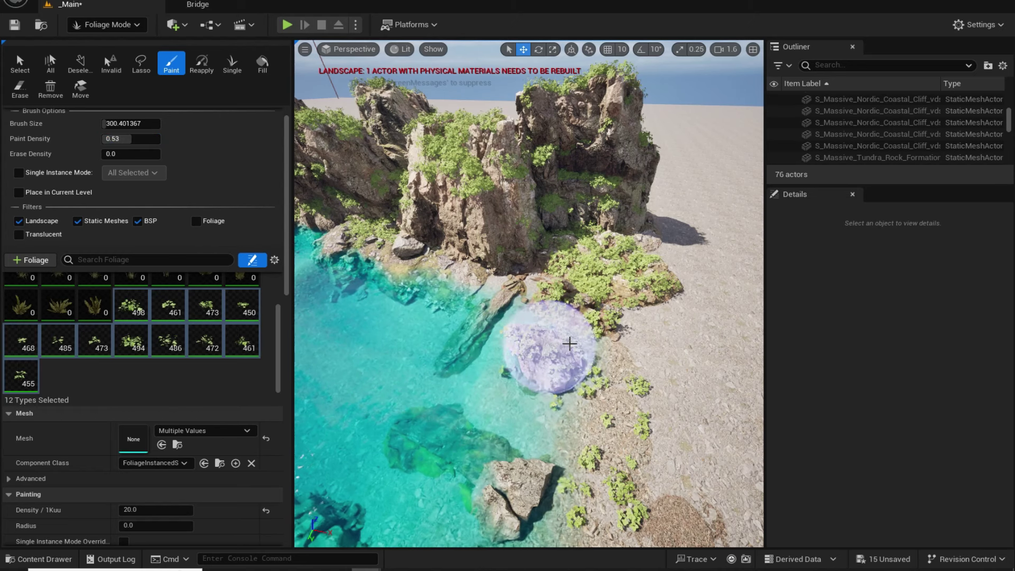
{"action": "left_click_drag", "start_coordinate": [569, 344], "coordinate": [562, 326], "text": "shift"}
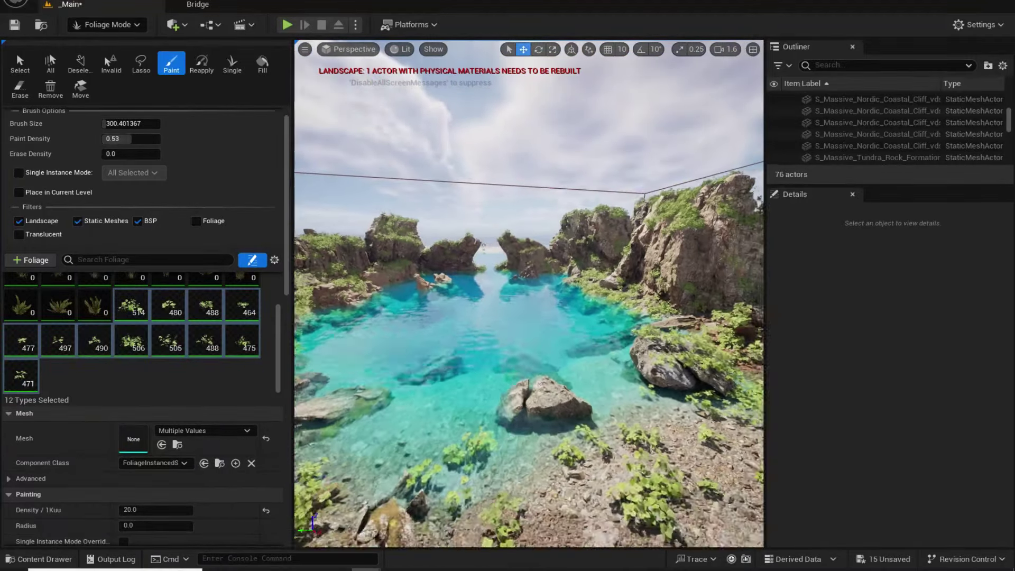
{"action": "key", "text": "s"}
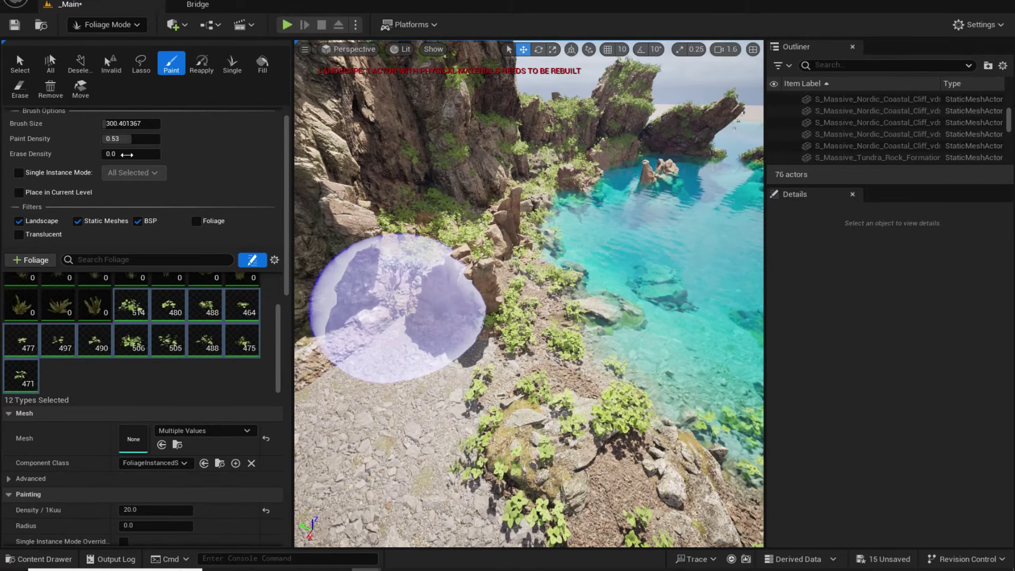
- Set the brush size to about 330 and erase the Yellow Archangel from the gravel beach
{"action": "mouse_move", "coordinate": [131, 124]}
{"action": "left_mouse_down"}
{"action": "mouse_move", "coordinate": [109, 124]}
{"action": "mouse_move", "coordinate": [135, 124]}
{"action": "left_mouse_up"}
{"action": "left_click_drag", "start_coordinate": [619, 376], "coordinate": [527, 334], "text": "shift"}
{"action": "mouse_move", "coordinate": [528, 333]}
{"action": "right_mouse_down"}
{"action": "mouse_move", "coordinate": [635, 339]}
{"action": "mouse_move", "coordinate": [624, 328]}
{"action": "right_mouse_up"}
{"action": "mouse_move", "coordinate": [503, 396]}
{"action": "left_mouse_down", "text": "shift"}
{"action": "mouse_move", "coordinate": [619, 339]}
{"action": "mouse_move", "coordinate": [637, 341]}
{"action": "left_mouse_up", "text": "shift"}
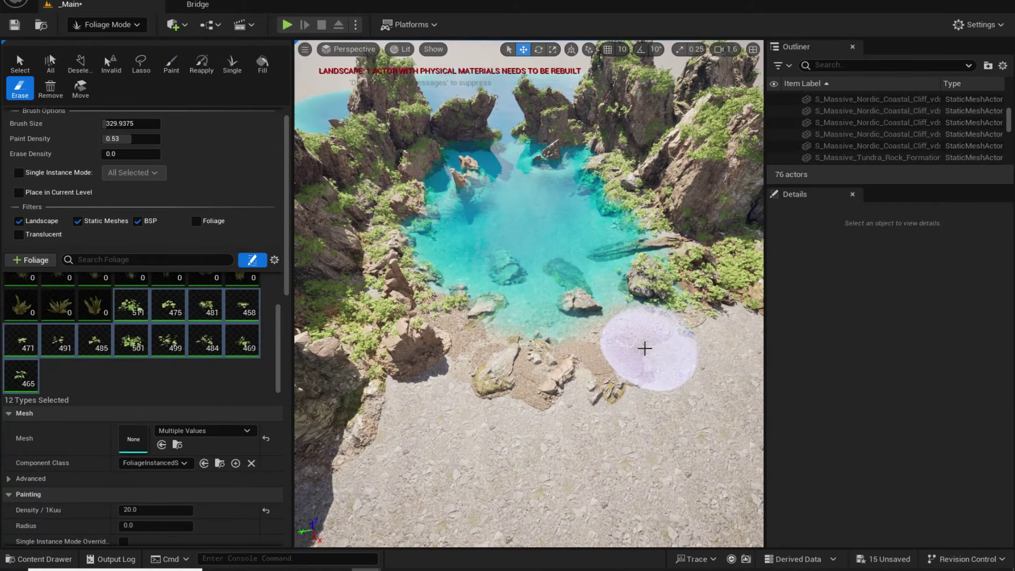
{"action": "mouse_move", "coordinate": [616, 347]}
{"action": "right_mouse_down"}
{"action": "mouse_move", "coordinate": [492, 331]}
{"action": "mouse_move", "coordinate": [566, 318]}
{"action": "mouse_move", "coordinate": [600, 294]}
{"action": "right_mouse_up"}
{"action": "left_click", "coordinate": [492, 332], "text": "shift"}
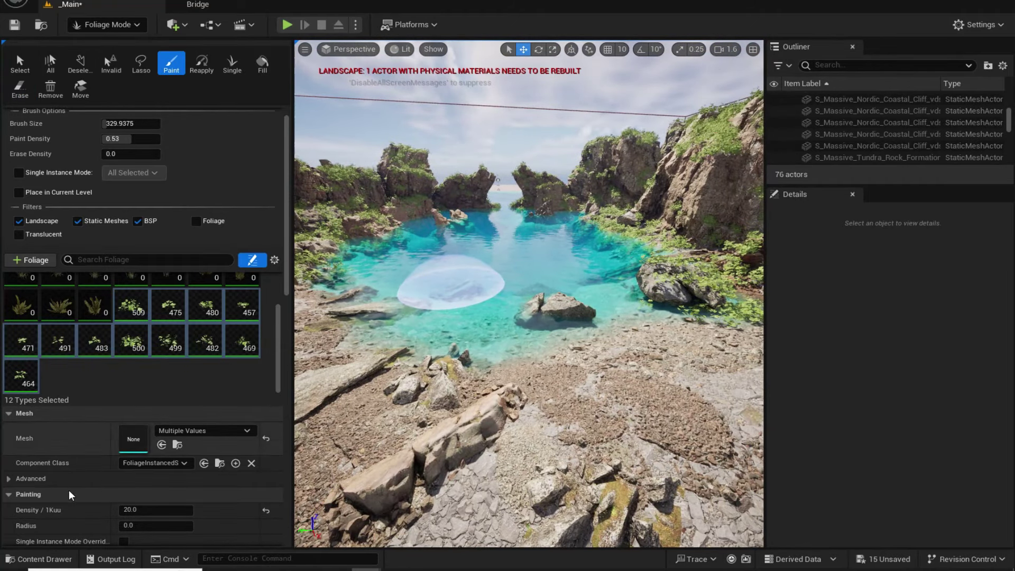
- Set the selected types' maximum Scale X to 5, then test-paint the beach and erase the test plants
{"action": "scroll", "coordinate": [69, 490], "scroll_direction": "down", "scroll_amount": 5}
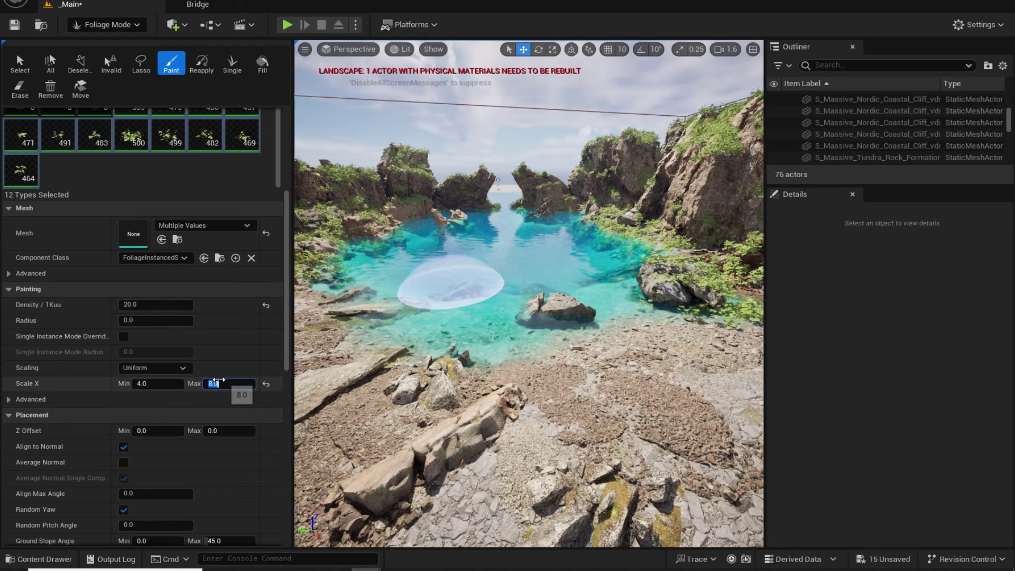
{"action": "left_click", "coordinate": [86, 400]}
{"action": "mouse_move", "coordinate": [454, 370]}
{"action": "right_mouse_down"}
{"action": "mouse_move", "coordinate": [460, 391]}
{"action": "mouse_move", "coordinate": [464, 374]}
{"action": "right_mouse_up"}
{"action": "mouse_move", "coordinate": [463, 334]}
{"action": "left_mouse_down"}
{"action": "mouse_move", "coordinate": [465, 423]}
{"action": "mouse_move", "coordinate": [579, 436]}
{"action": "left_mouse_up"}
{"action": "mouse_move", "coordinate": [579, 437]}
{"action": "right_mouse_down"}
{"action": "mouse_move", "coordinate": [603, 466]}
{"action": "mouse_move", "coordinate": [572, 407]}
{"action": "right_mouse_up"}
{"action": "mouse_move", "coordinate": [575, 413]}
{"action": "left_mouse_down", "text": "shift"}
{"action": "mouse_move", "coordinate": [481, 442]}
{"action": "mouse_move", "coordinate": [484, 370]}
{"action": "mouse_move", "coordinate": [431, 291]}
{"action": "mouse_move", "coordinate": [328, 264]}
{"action": "left_mouse_up", "text": "shift"}
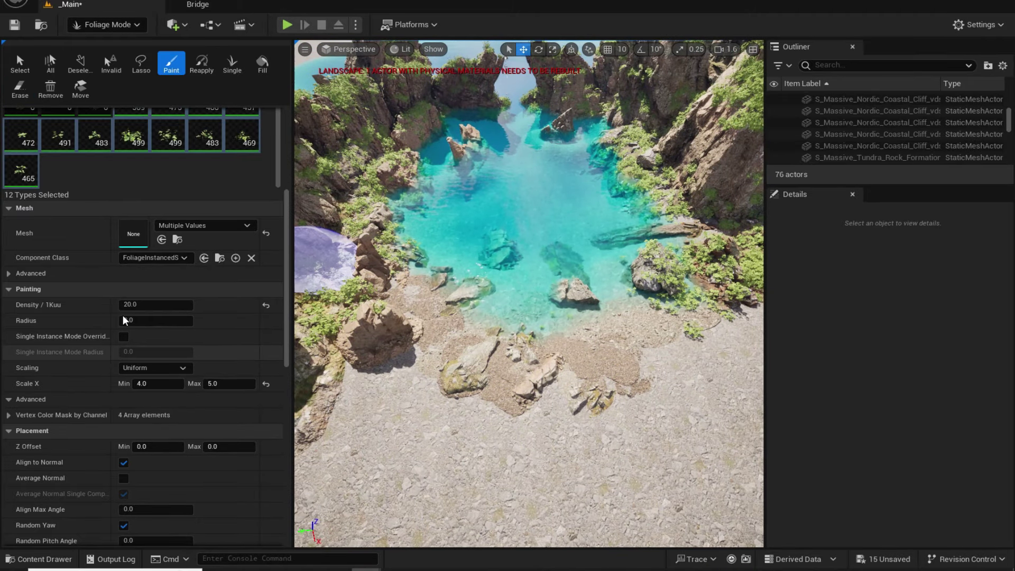
- Set the selected Yellow Archangel types' Density / 1Kuu to 15
{"action": "type", "text": "15"}
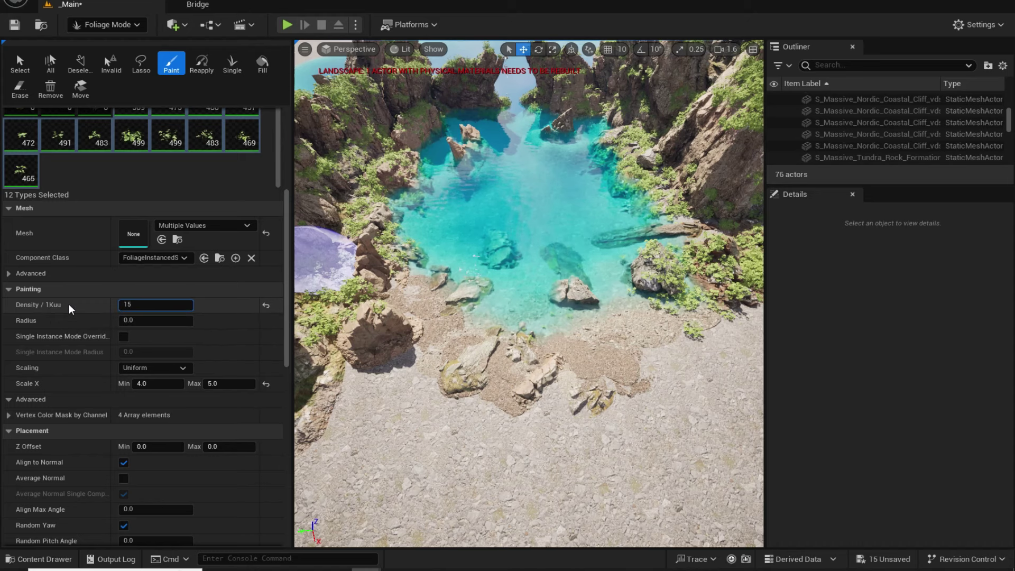
{"action": "key", "text": "Return"}
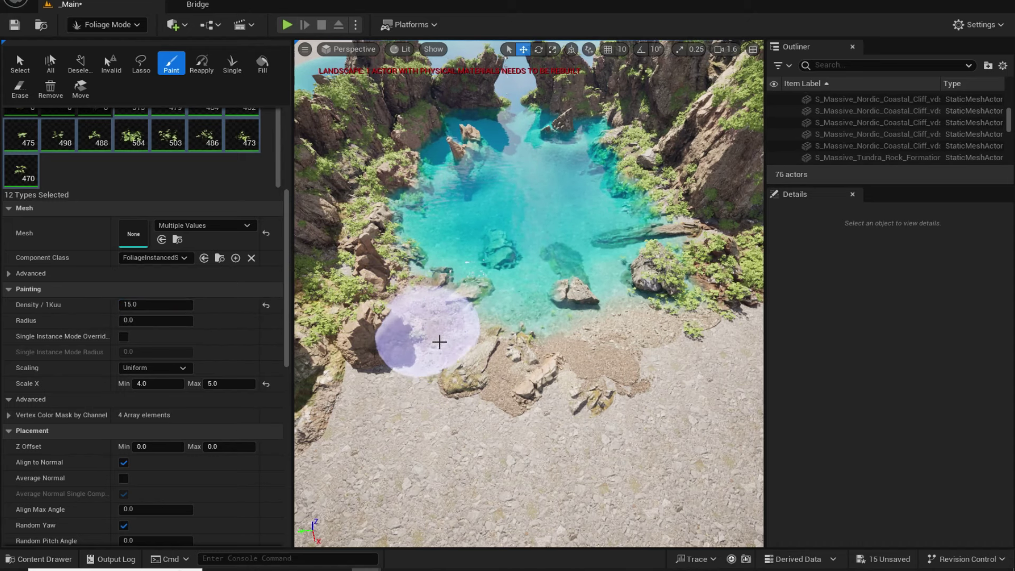
- Paint the selected Yellow Archangel types over the gravel shoreline and the shallow lake bed
{"action": "mouse_move", "coordinate": [439, 342]}
{"action": "left_mouse_down"}
{"action": "mouse_move", "coordinate": [593, 341]}
{"action": "mouse_move", "coordinate": [673, 306]}
{"action": "mouse_move", "coordinate": [531, 288]}
{"action": "left_mouse_up"}
{"action": "right_click_drag", "start_coordinate": [531, 288], "coordinate": [531, 304]}
{"action": "scroll", "coordinate": [531, 288], "scroll_direction": "up", "scroll_amount": 5}
{"action": "scroll", "coordinate": [523, 289], "scroll_direction": "down", "scroll_amount": 4}
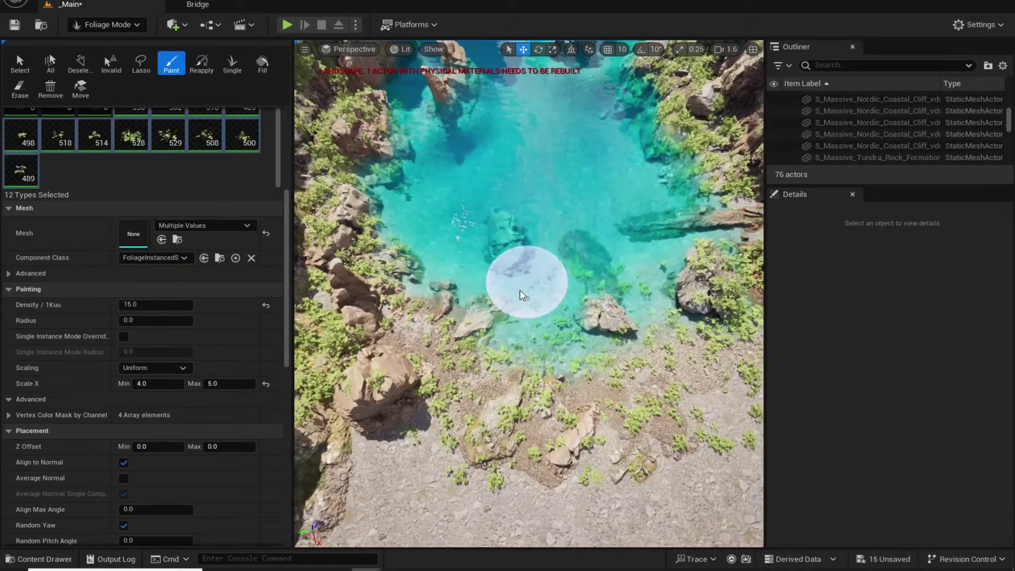
{"action": "mouse_move", "coordinate": [520, 290]}
{"action": "left_mouse_down"}
{"action": "mouse_move", "coordinate": [479, 301]}
{"action": "mouse_move", "coordinate": [503, 250]}
{"action": "left_mouse_up"}
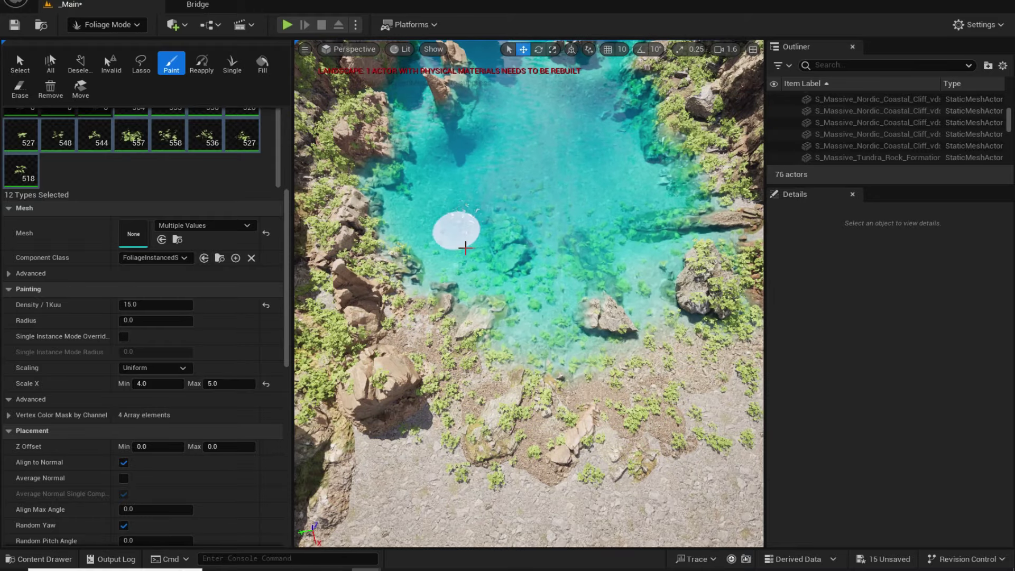
{"action": "left_click_drag", "start_coordinate": [474, 227], "coordinate": [476, 229]}
- Paint Yellow Archangel on and around the small rocks standing in the lake near the cliffs
{"action": "right_click_drag", "start_coordinate": [476, 229], "coordinate": [476, 124]}
{"action": "key", "text": "s"}
{"action": "key", "text": "s"}
{"action": "mouse_move", "coordinate": [448, 237]}
{"action": "right_mouse_down"}
{"action": "mouse_move", "coordinate": [476, 280]}
{"action": "mouse_move", "coordinate": [448, 237]}
{"action": "right_mouse_up"}
{"action": "key", "text": "w"}
{"action": "key", "text": "e"}
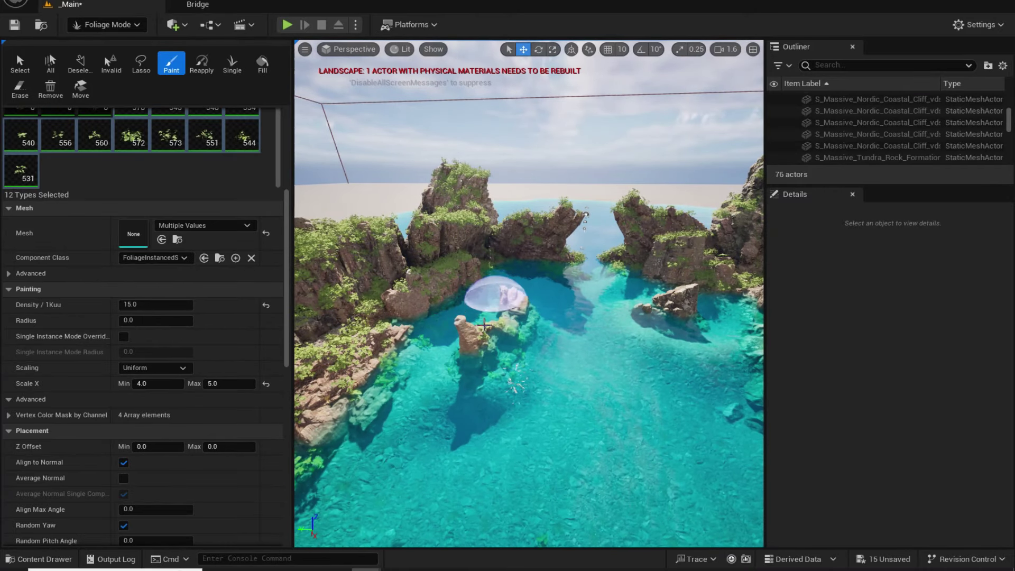
{"action": "left_click_drag", "start_coordinate": [484, 325], "coordinate": [490, 320]}
{"action": "key", "text": "w"}
{"action": "right_click_drag", "start_coordinate": [510, 298], "coordinate": [613, 322]}
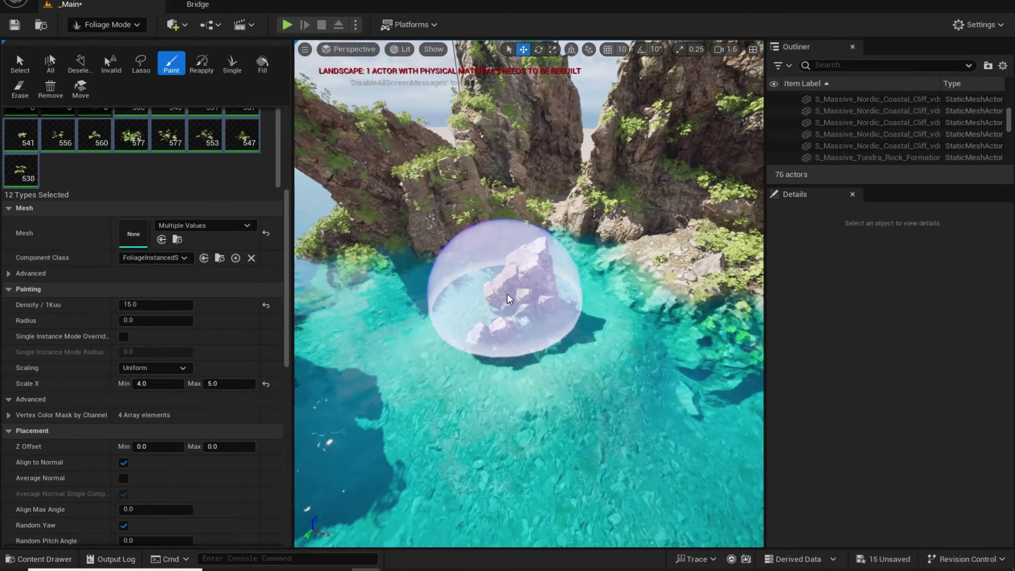
{"action": "mouse_move", "coordinate": [507, 293]}
{"action": "left_mouse_down"}
{"action": "mouse_move", "coordinate": [527, 269]}
{"action": "mouse_move", "coordinate": [511, 300]}
{"action": "mouse_move", "coordinate": [483, 312]}
{"action": "left_mouse_up"}
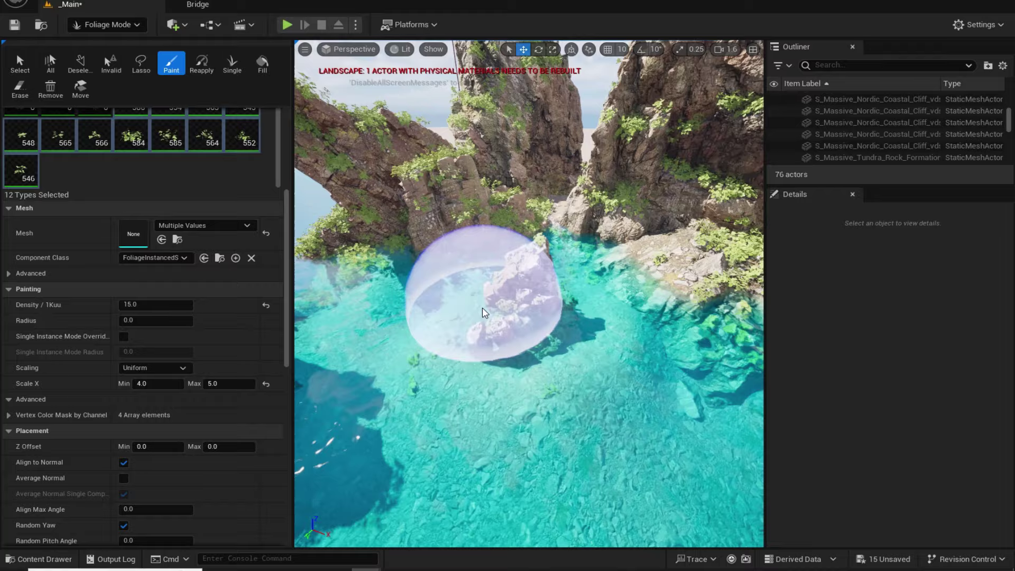
- Examine the painted plants up close along the beach, shoreline boulder and cliff base
{"action": "mouse_move", "coordinate": [509, 297]}
{"action": "right_mouse_down"}
{"action": "mouse_move", "coordinate": [370, 249]}
{"action": "mouse_move", "coordinate": [390, 231]}
{"action": "mouse_move", "coordinate": [378, 225]}
{"action": "mouse_move", "coordinate": [507, 233]}
{"action": "mouse_move", "coordinate": [555, 307]}
{"action": "mouse_move", "coordinate": [585, 277]}
{"action": "right_mouse_up"}
{"action": "key", "text": "d"}
{"action": "key", "text": "s"}
{"action": "key", "text": "s"}
{"action": "key", "text": "w"}
{"action": "key", "text": "w"}
{"action": "right_click_drag", "start_coordinate": [503, 252], "coordinate": [348, 183]}
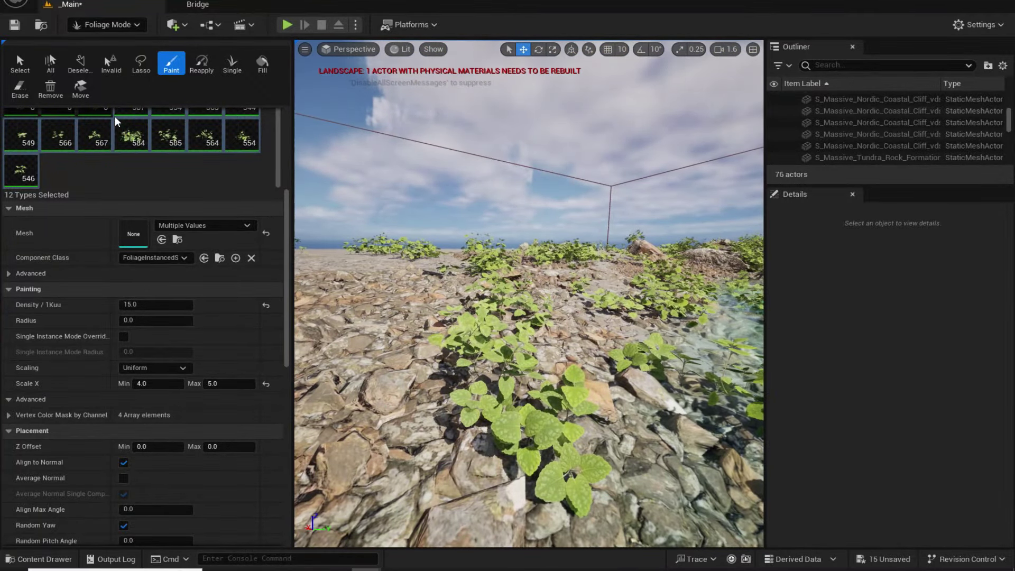
{"action": "mouse_move", "coordinate": [497, 359]}
{"action": "right_mouse_down"}
{"action": "mouse_move", "coordinate": [572, 370]}
{"action": "mouse_move", "coordinate": [560, 402]}
{"action": "mouse_move", "coordinate": [550, 344]}
{"action": "mouse_move", "coordinate": [534, 349]}
{"action": "mouse_move", "coordinate": [529, 338]}
{"action": "right_mouse_up"}
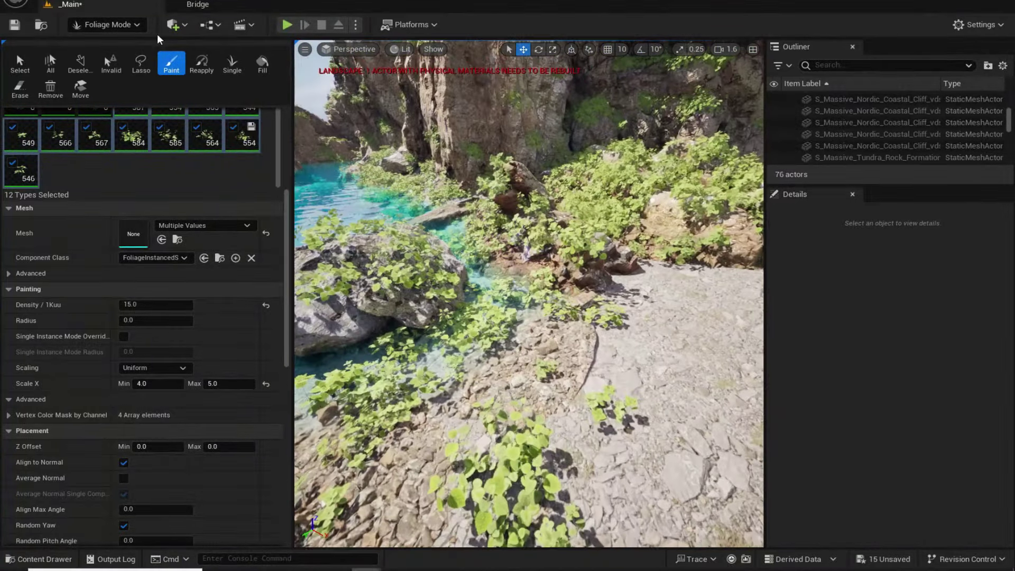
- Switch to Selection Mode and open the first Yellow Archangel material instance from its 3D_Plants folder in a maximized window
{"action": "left_click", "coordinate": [101, 24]}
{"action": "left_click", "coordinate": [108, 43]}
{"action": "right_click_drag", "start_coordinate": [381, 297], "coordinate": [370, 306]}
{"action": "key", "text": "ctrl+space"}
{"action": "left_click", "coordinate": [846, 516]}
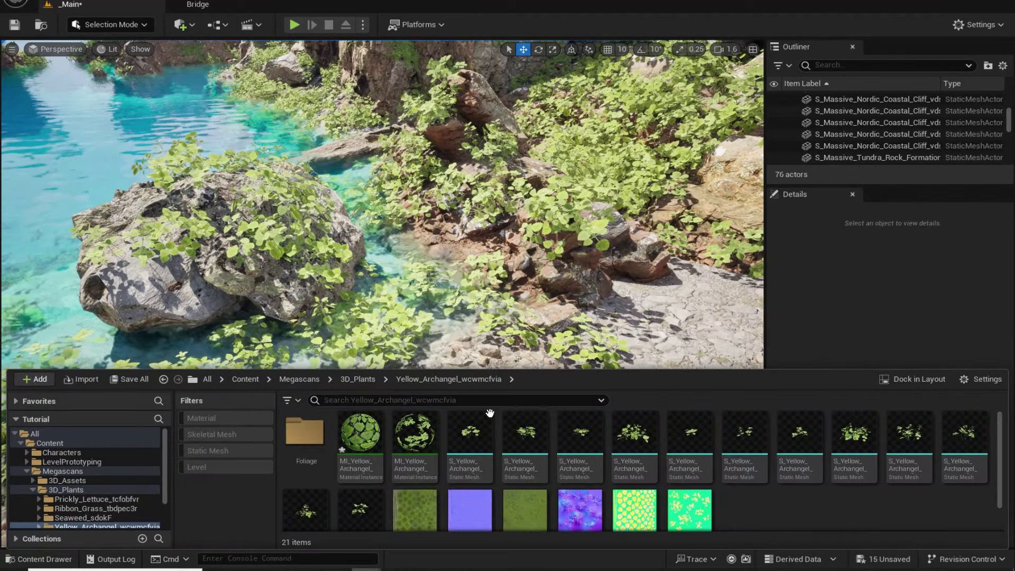
{"action": "double_click", "coordinate": [362, 436]}
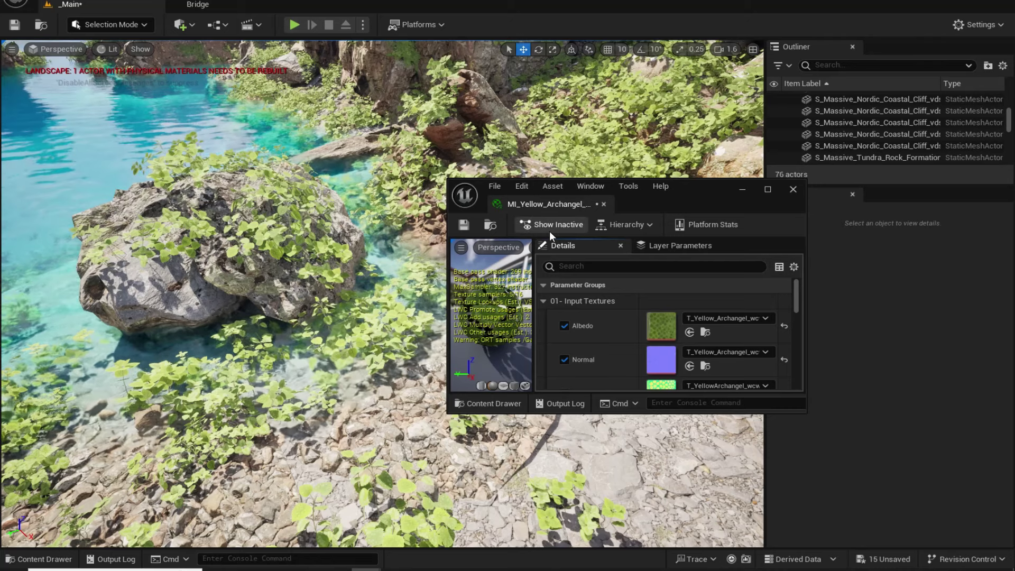
{"action": "left_click_drag", "start_coordinate": [545, 204], "coordinate": [484, 253]}
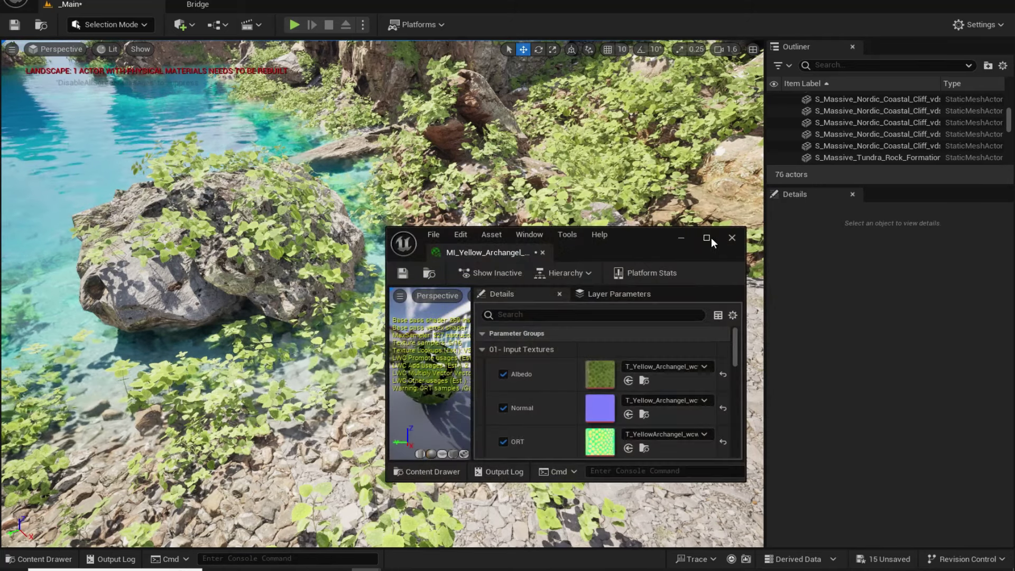
{"action": "left_click", "coordinate": [707, 238]}
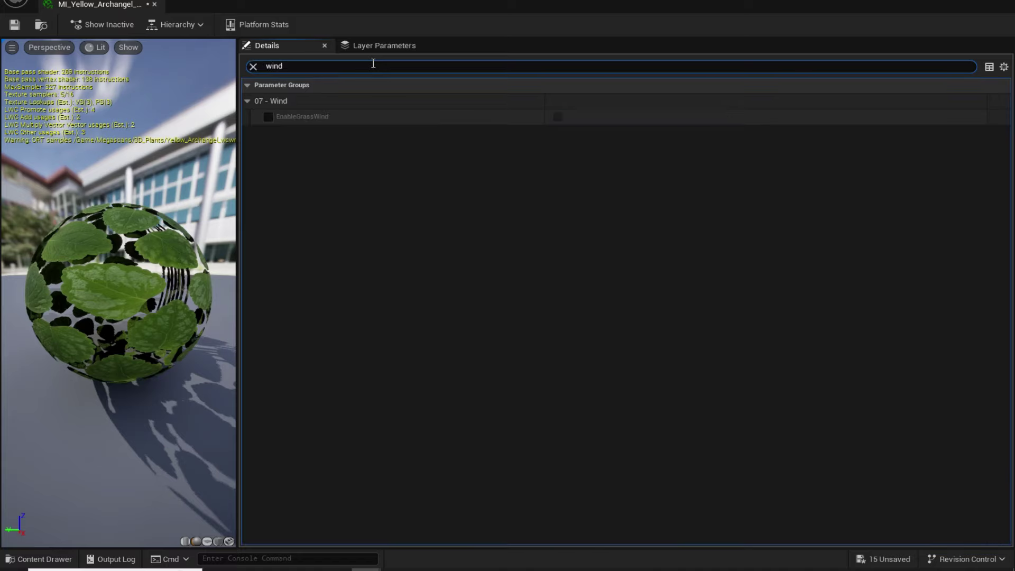
- Find the wind parameters, enable EnableGrassWind, override Wind Intensity with 1, and save the material instance
{"action": "left_click", "coordinate": [269, 117]}
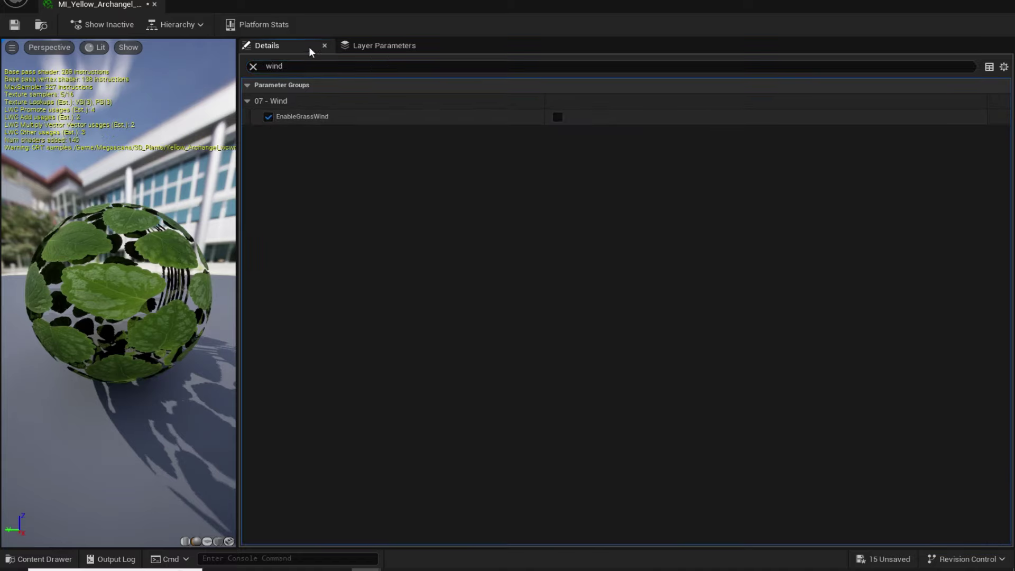
{"action": "left_click", "coordinate": [558, 117]}
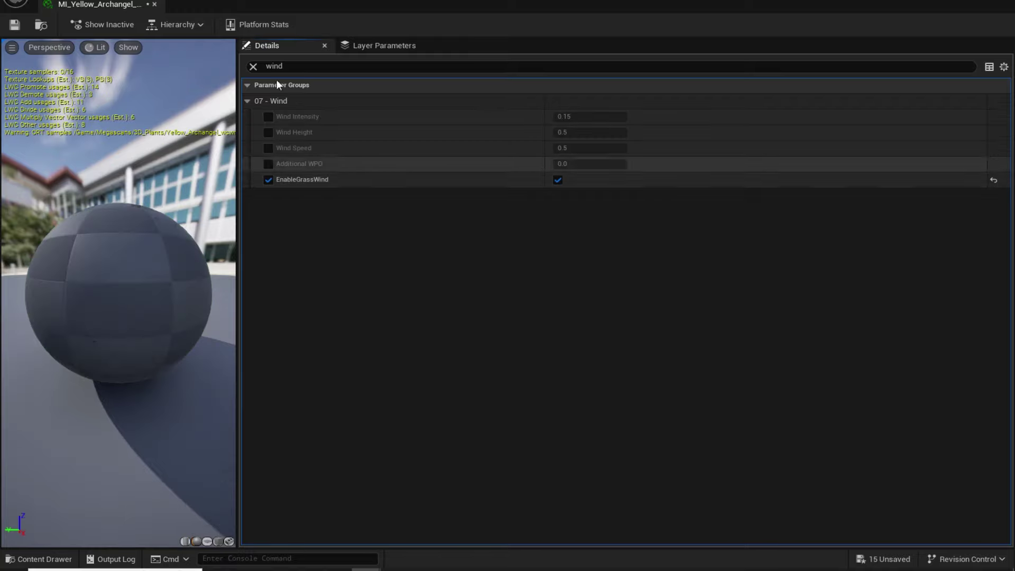
{"action": "left_click", "coordinate": [268, 116]}
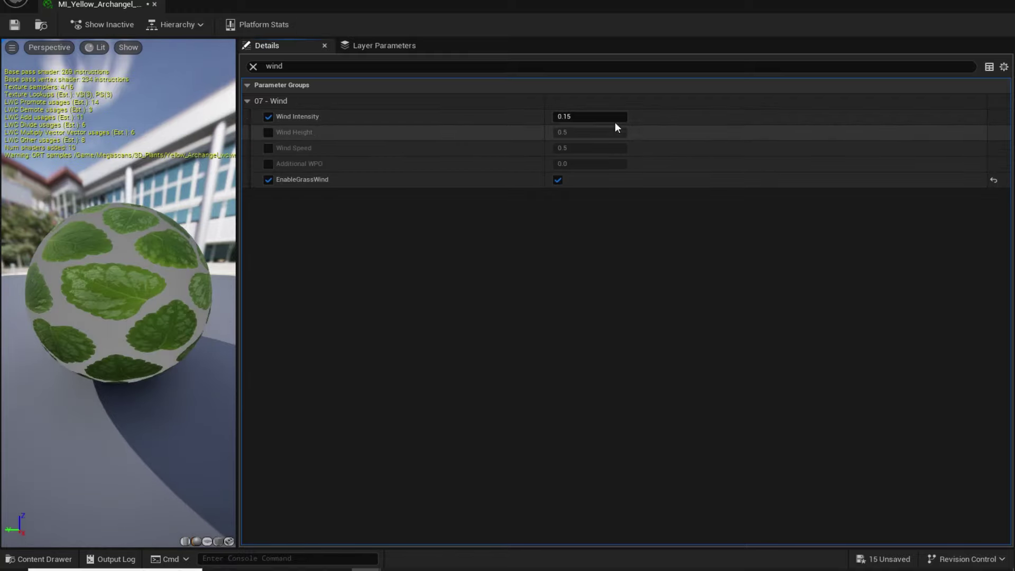
{"action": "type", "text": "1"}
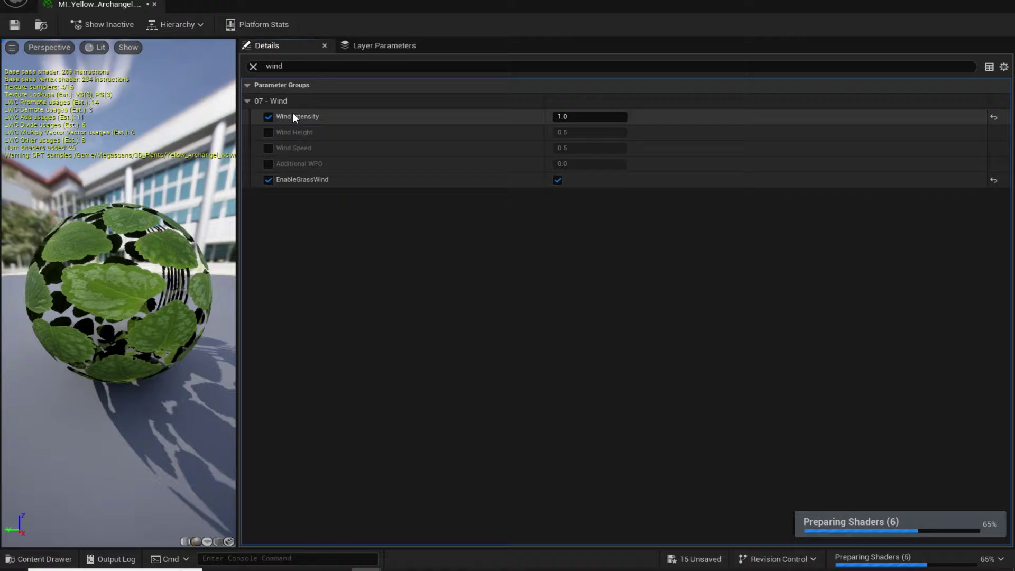
{"action": "key", "text": "Return"}
{"action": "left_click", "coordinate": [14, 25]}
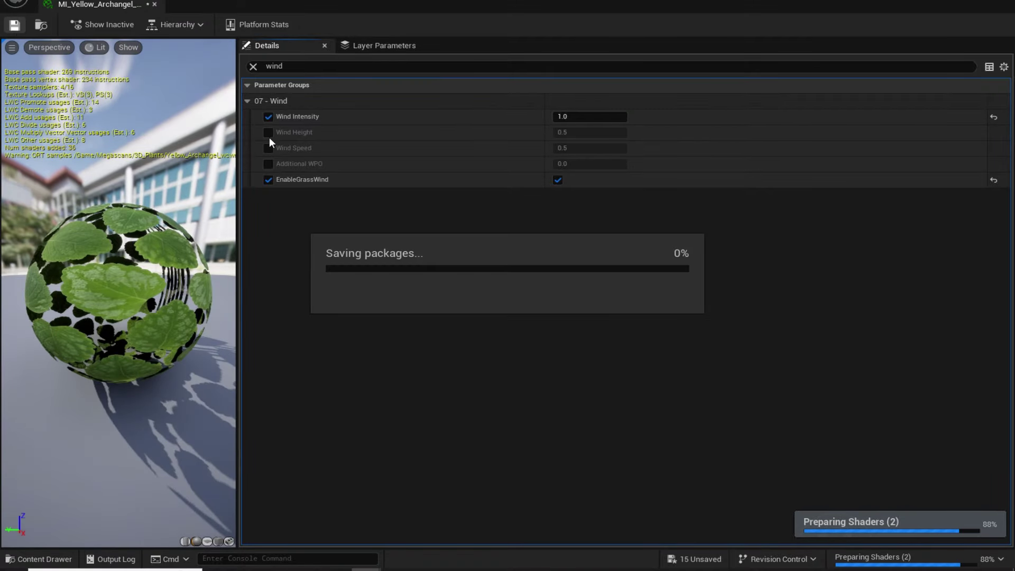
- Move the material window clear of the plants in the level and try Wind Intensity values of 0.5 and 0.2
{"action": "left_click_drag", "start_coordinate": [121, 6], "coordinate": [460, 312]}
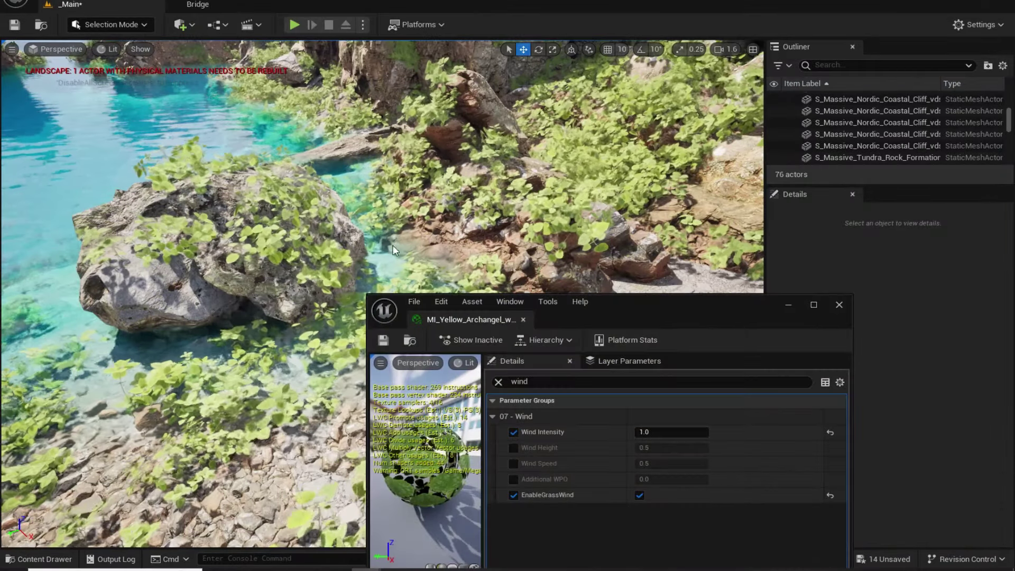
{"action": "right_click_drag", "start_coordinate": [460, 223], "coordinate": [572, 227]}
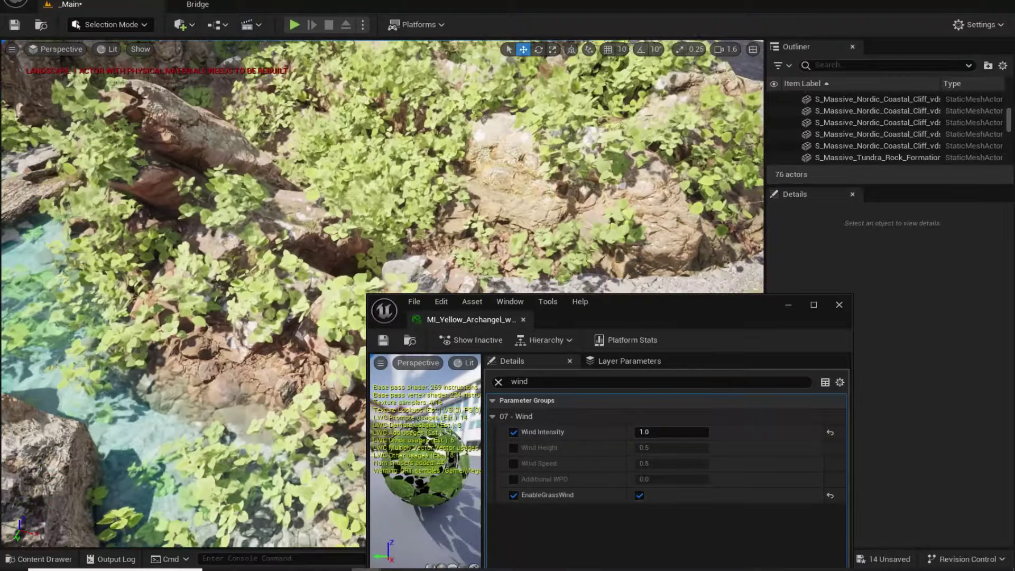
{"action": "left_click", "coordinate": [650, 432]}
{"action": "type", "text": "0.5"}
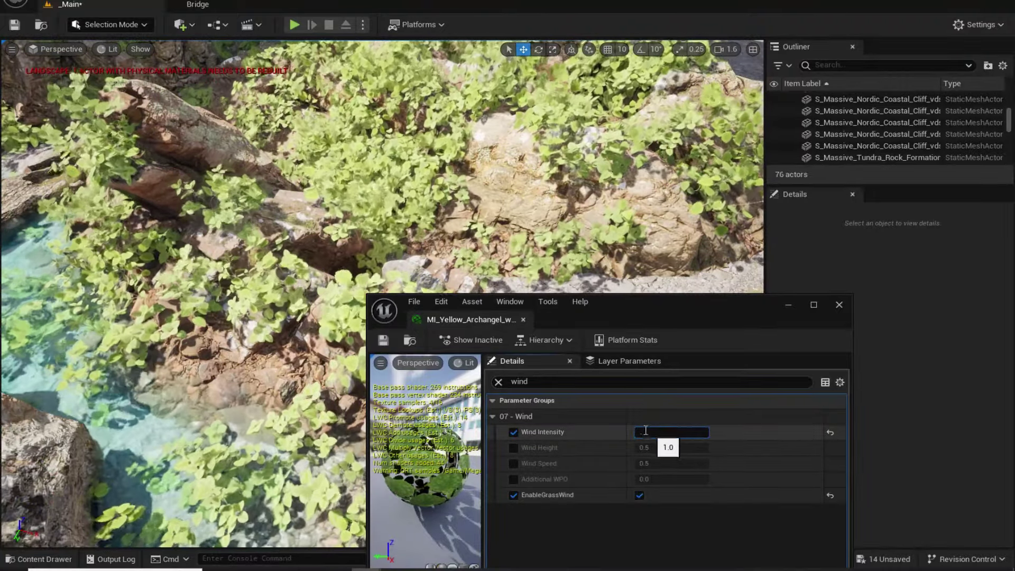
{"action": "key", "text": "Return"}
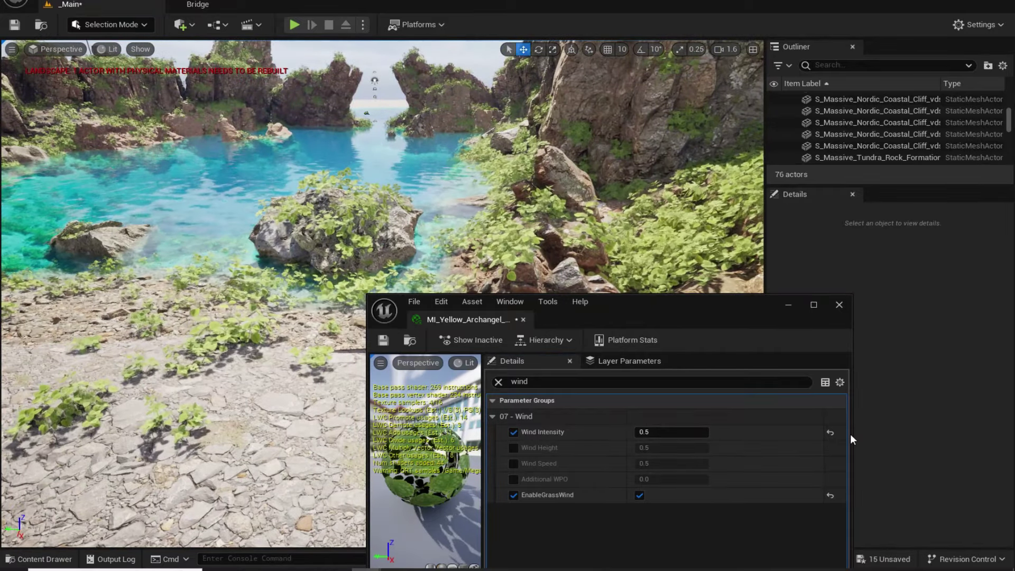
{"action": "left_click", "coordinate": [651, 433]}
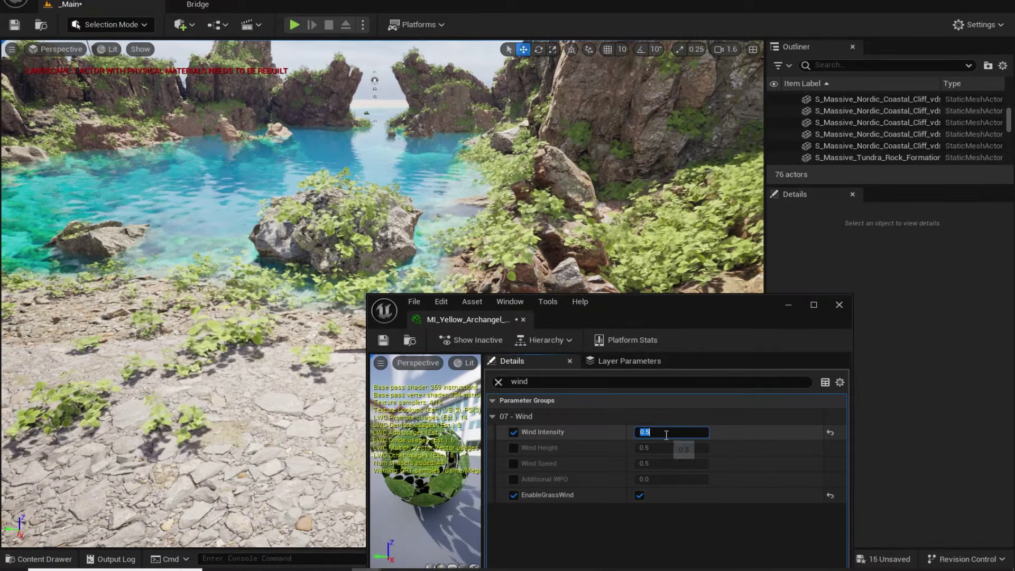
{"action": "key", "text": "BackSpace"}
{"action": "type", "text": "0.2"}
{"action": "key", "text": "Return"}
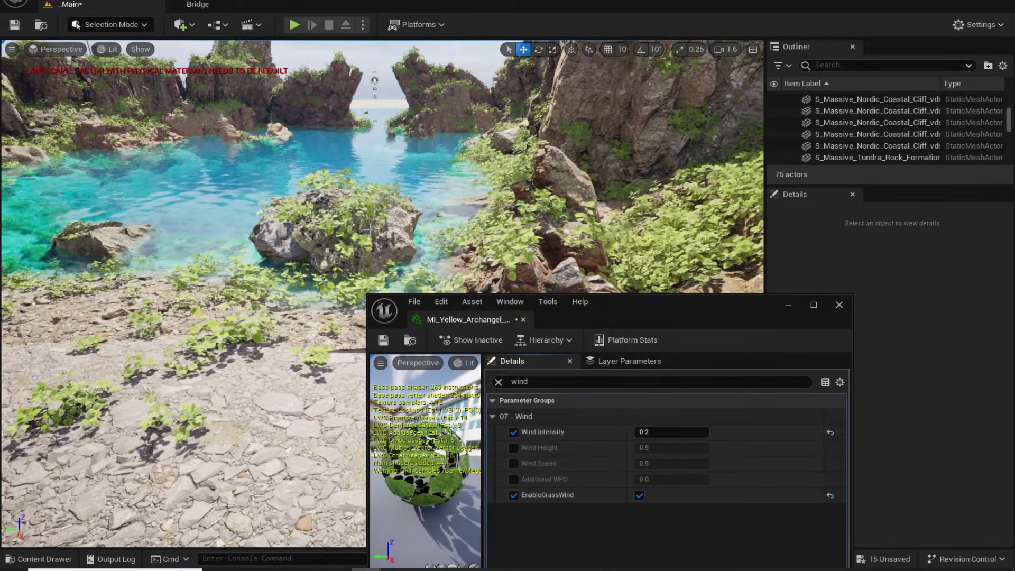
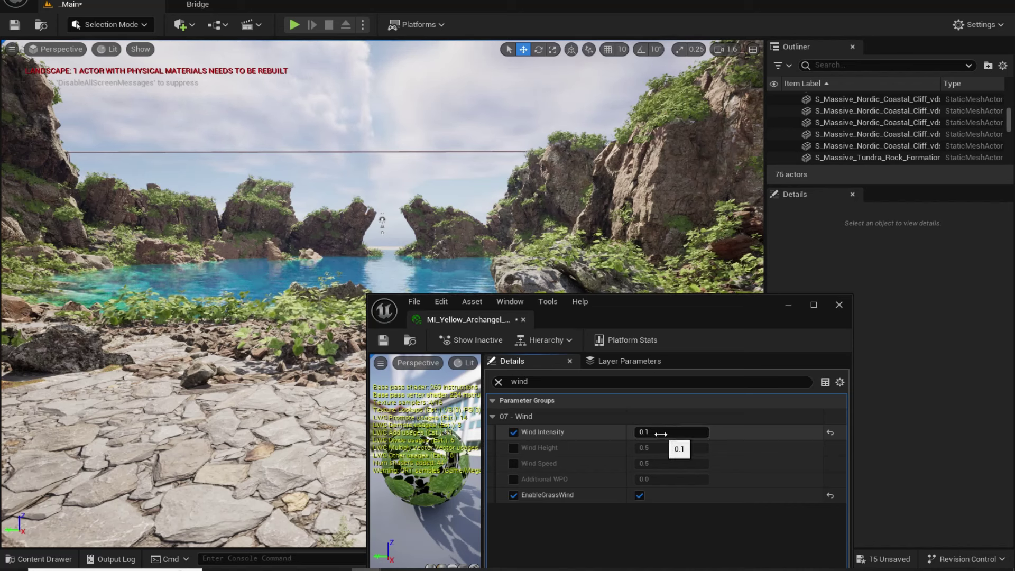
- Set Wind Intensity to 0.1, save and close the material instance, and save the _Main level
{"action": "type", "text": "1"}
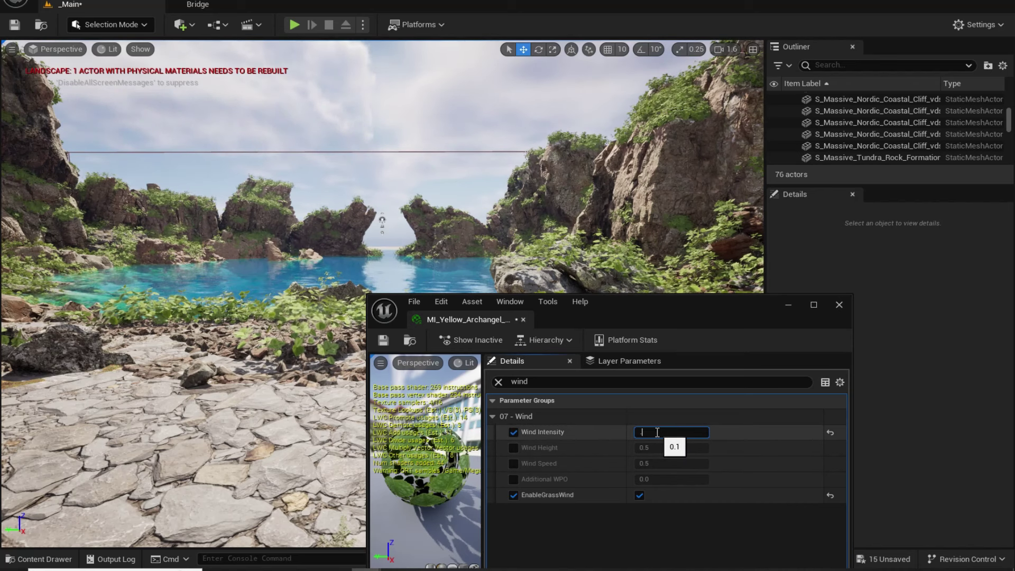
{"action": "right_click_drag", "start_coordinate": [410, 268], "coordinate": [682, 286]}
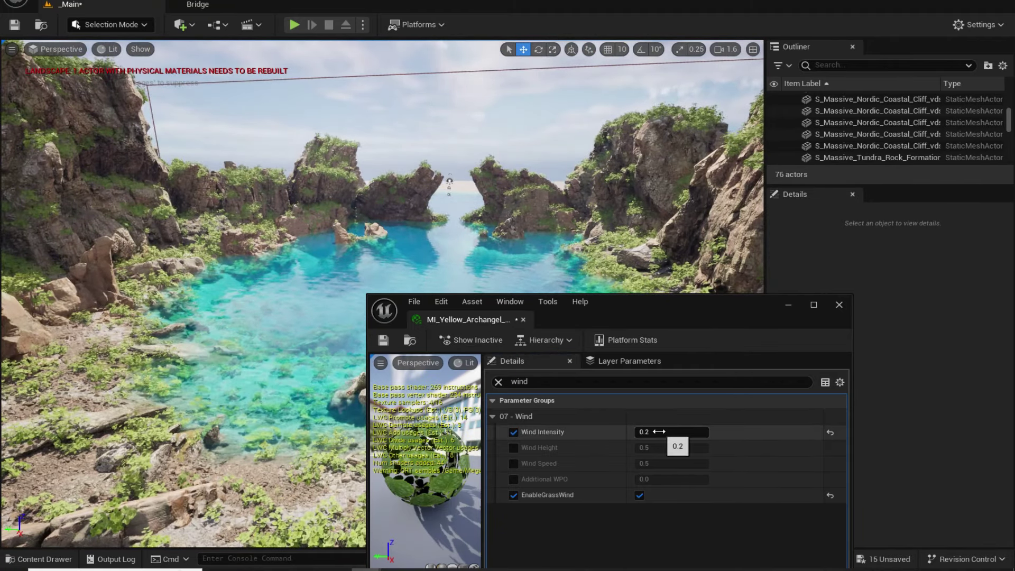
{"action": "key", "text": "Return"}
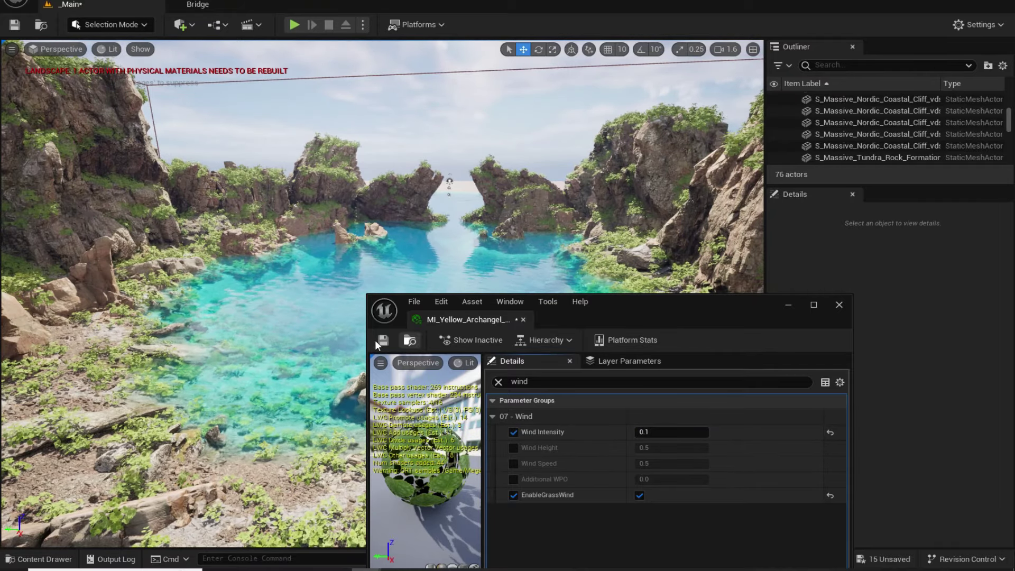
{"action": "left_click", "coordinate": [838, 306]}
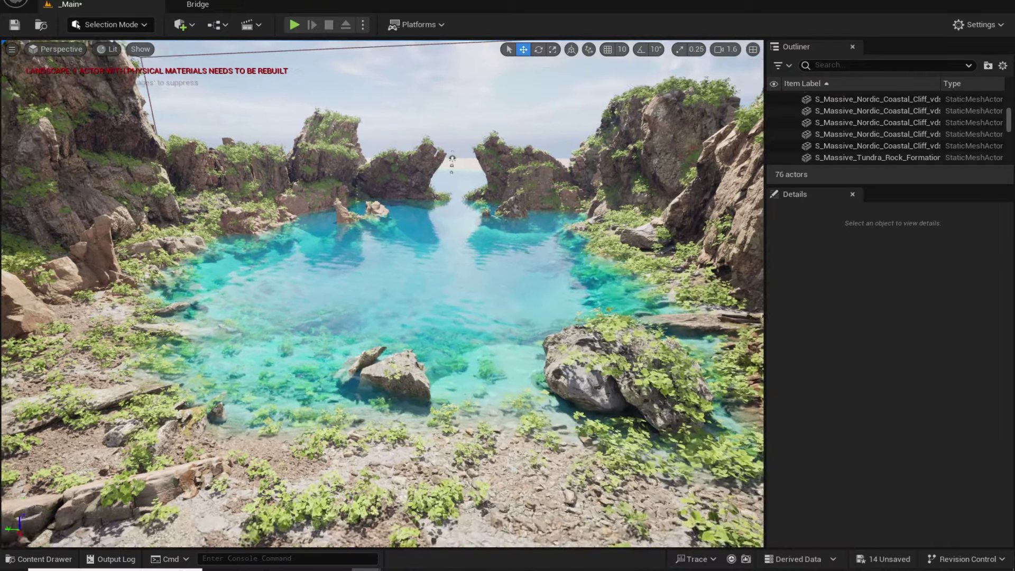
{"action": "key", "text": "ctrl+s"}
- Return to Foliage Mode and deactivate all 12 Yellow Archangel foliage types for painting
{"action": "right_click_drag", "start_coordinate": [382, 293], "coordinate": [378, 331]}
{"action": "key", "text": "ctrl+space"}
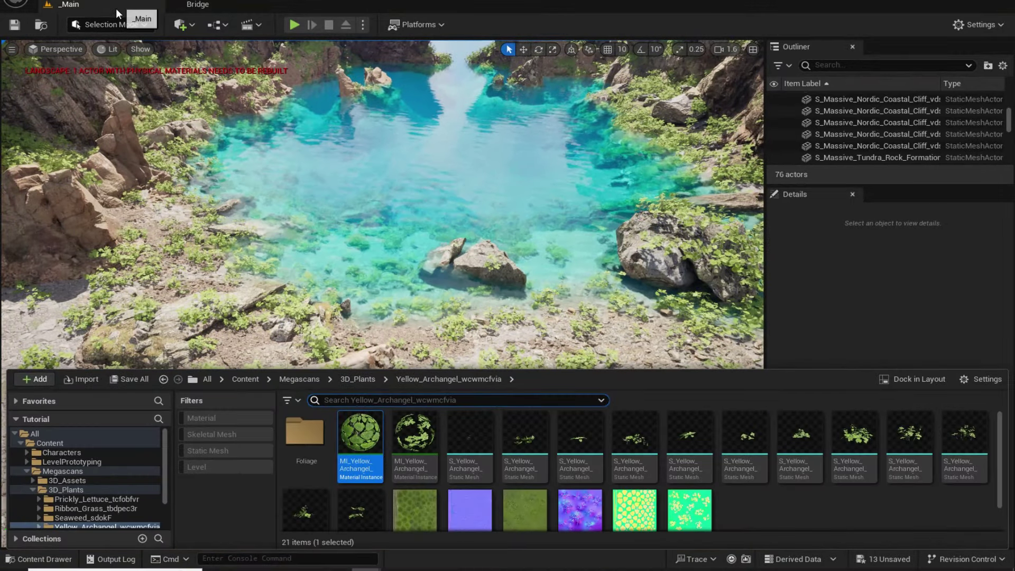
{"action": "left_click", "coordinate": [109, 25]}
{"action": "left_click", "coordinate": [111, 66]}
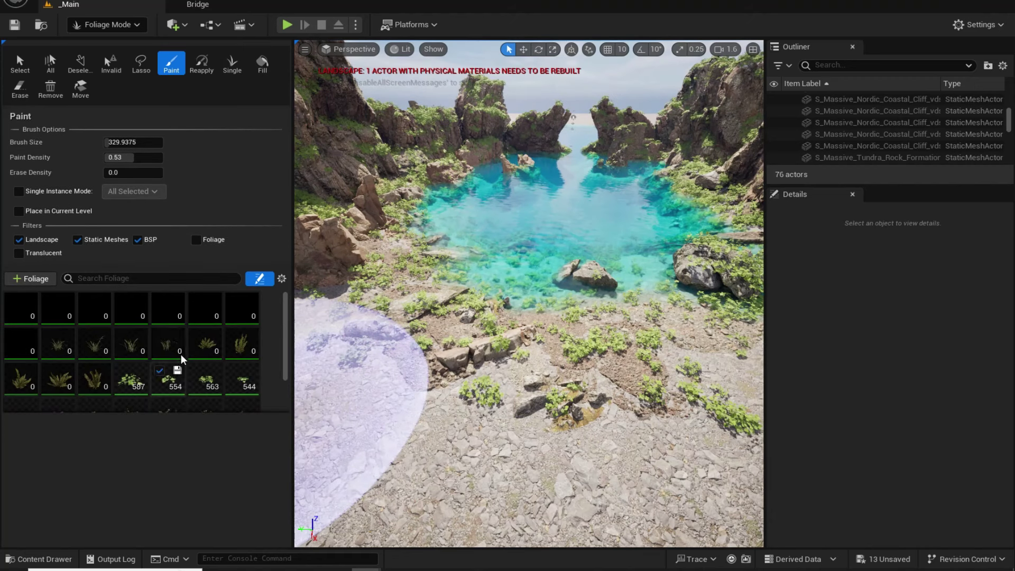
{"action": "scroll", "coordinate": [182, 357], "scroll_direction": "down", "scroll_amount": 2}
{"action": "left_click", "coordinate": [140, 329]}
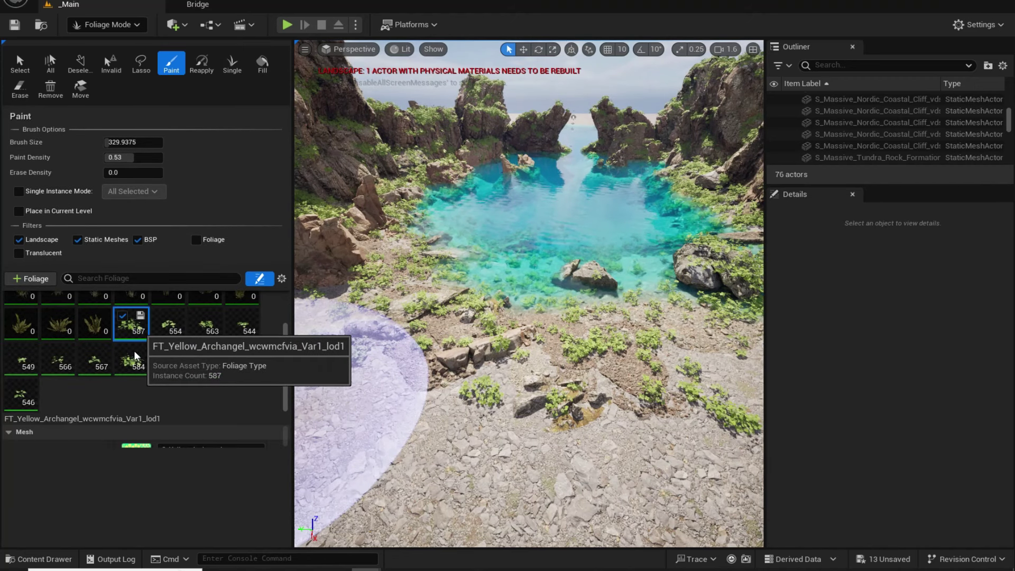
{"action": "left_click", "coordinate": [33, 397], "text": "shift"}
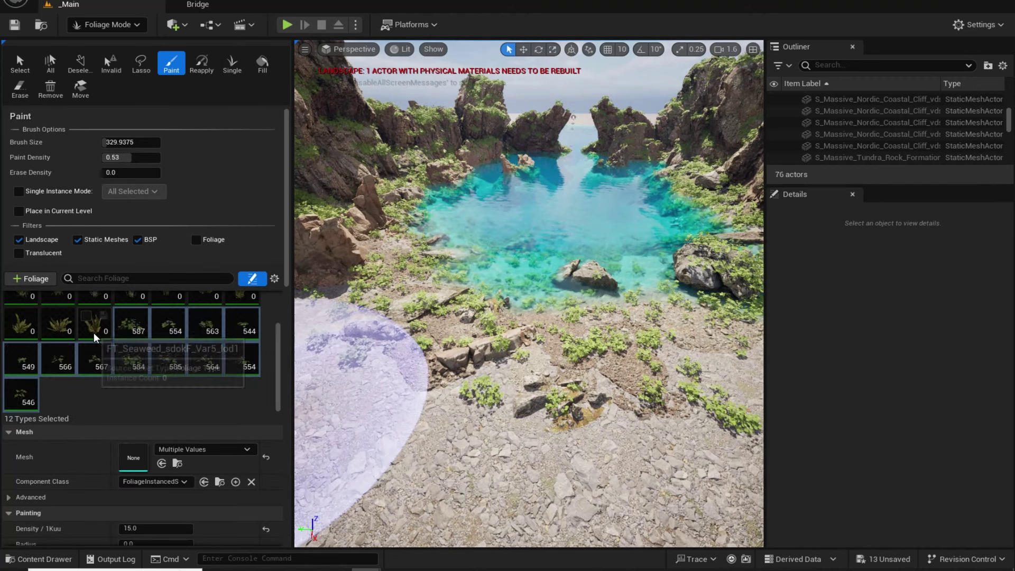
- Select the five Seaweed foliage types and activate them for painting
{"action": "scroll", "coordinate": [94, 332], "scroll_direction": "up", "scroll_amount": 2}
{"action": "left_click", "coordinate": [201, 329]}
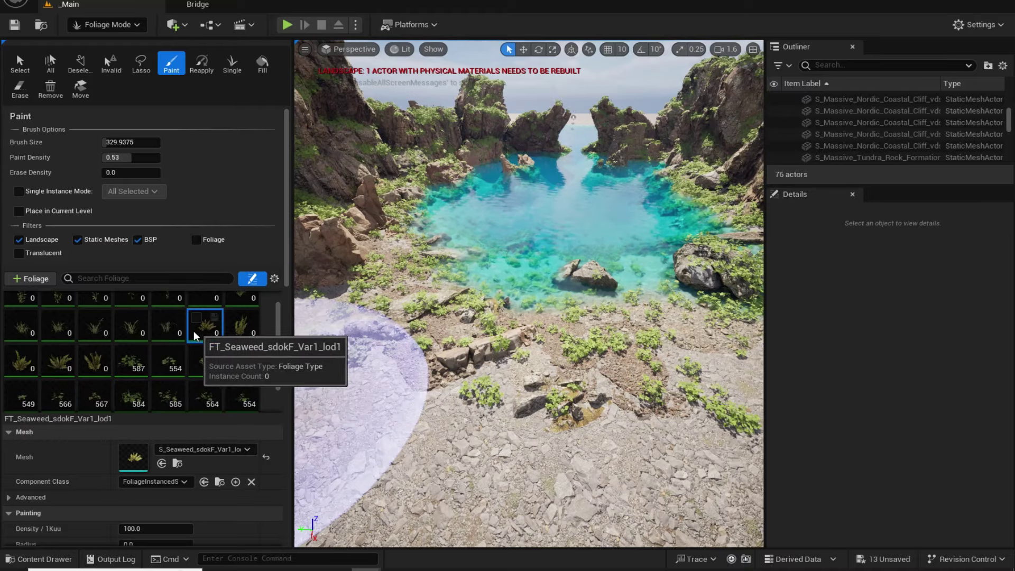
{"action": "left_click", "coordinate": [85, 355], "text": "shift"}
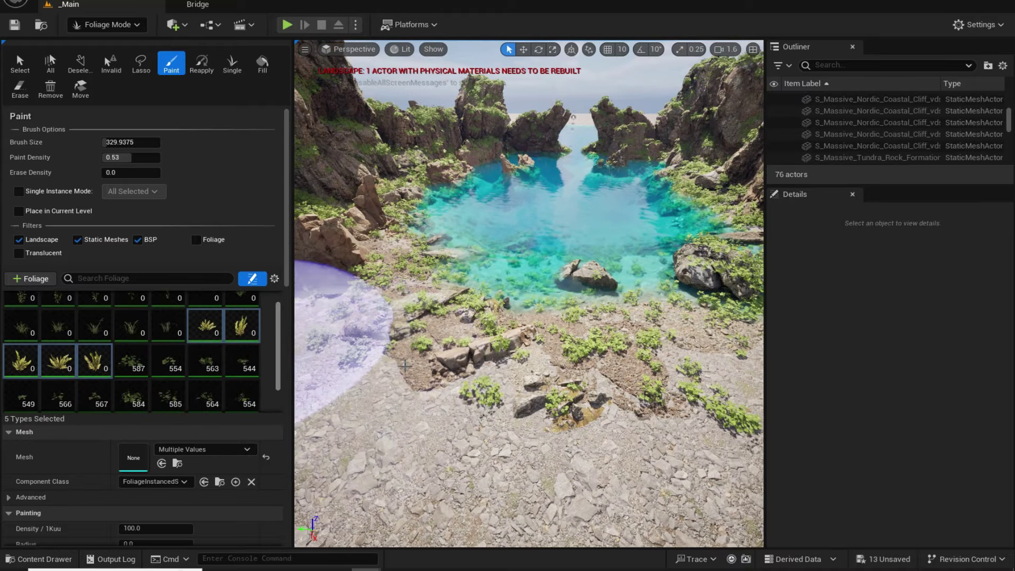
- Test-paint the Seaweed types on the empty rocky ground away from the lake, and erase the test plants
{"action": "right_click_drag", "start_coordinate": [317, 344], "coordinate": [720, 355]}
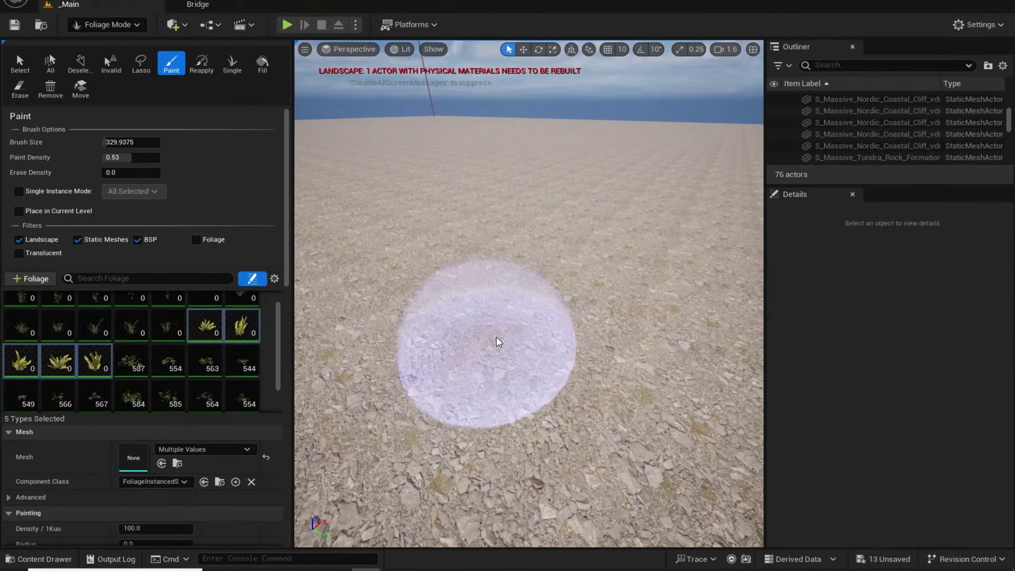
{"action": "left_click", "coordinate": [499, 343]}
{"action": "right_click_drag", "start_coordinate": [499, 342], "coordinate": [499, 433]}
{"action": "left_click_drag", "start_coordinate": [460, 301], "coordinate": [466, 327], "text": "shift"}
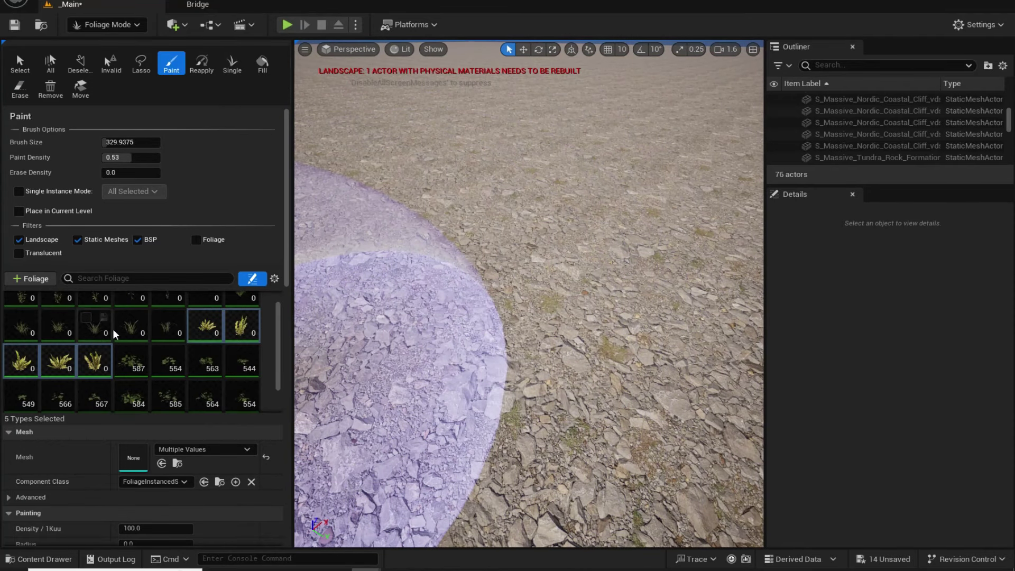
- Set the Scale X range of the five selected Seaweed types to 5.0 minimum and 6.0 maximum
{"action": "scroll", "coordinate": [107, 492], "scroll_direction": "down", "scroll_amount": 1}
{"action": "scroll", "coordinate": [106, 492], "scroll_direction": "down", "scroll_amount": 3}
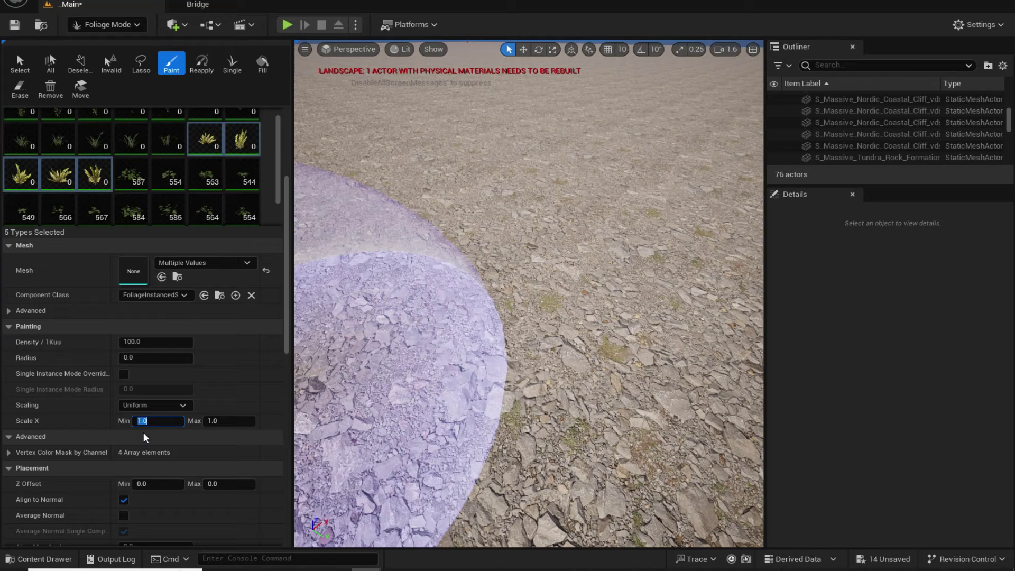
{"action": "type", "text": "5"}
{"action": "key", "text": "Return"}
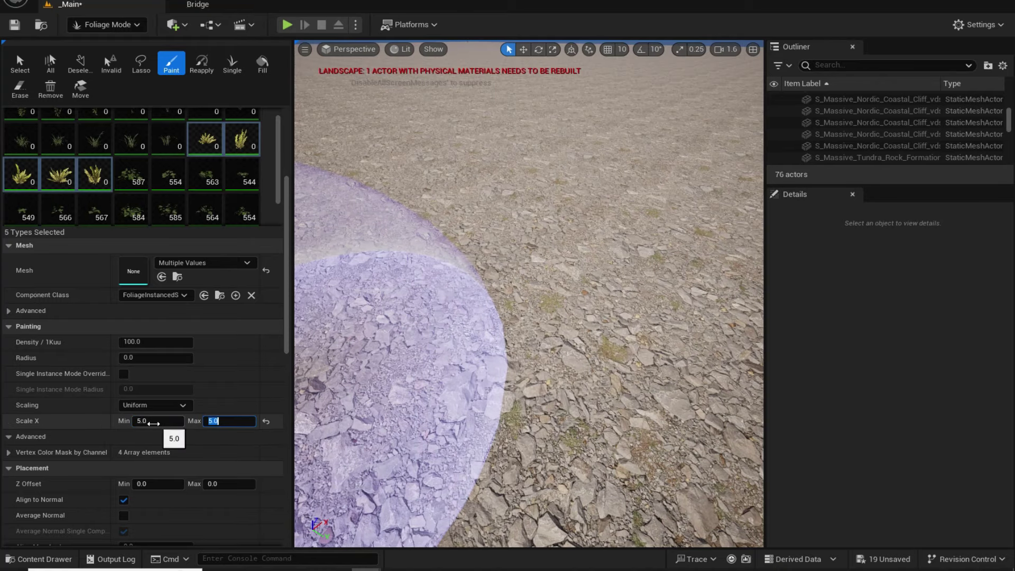
{"action": "type", "text": "6"}
{"action": "key", "text": "Return"}
- Test-paint the enlarged Seaweed on the empty rocky ground and erase the test plants
{"action": "left_click", "coordinate": [498, 291]}
{"action": "mouse_move", "coordinate": [538, 274]}
{"action": "right_mouse_down"}
{"action": "mouse_move", "coordinate": [539, 248]}
{"action": "mouse_move", "coordinate": [538, 274]}
{"action": "right_mouse_up"}
{"action": "mouse_move", "coordinate": [538, 274]}
{"action": "left_mouse_down"}
{"action": "mouse_move", "coordinate": [440, 307]}
{"action": "mouse_move", "coordinate": [548, 253]}
{"action": "mouse_move", "coordinate": [412, 423]}
{"action": "left_mouse_up"}
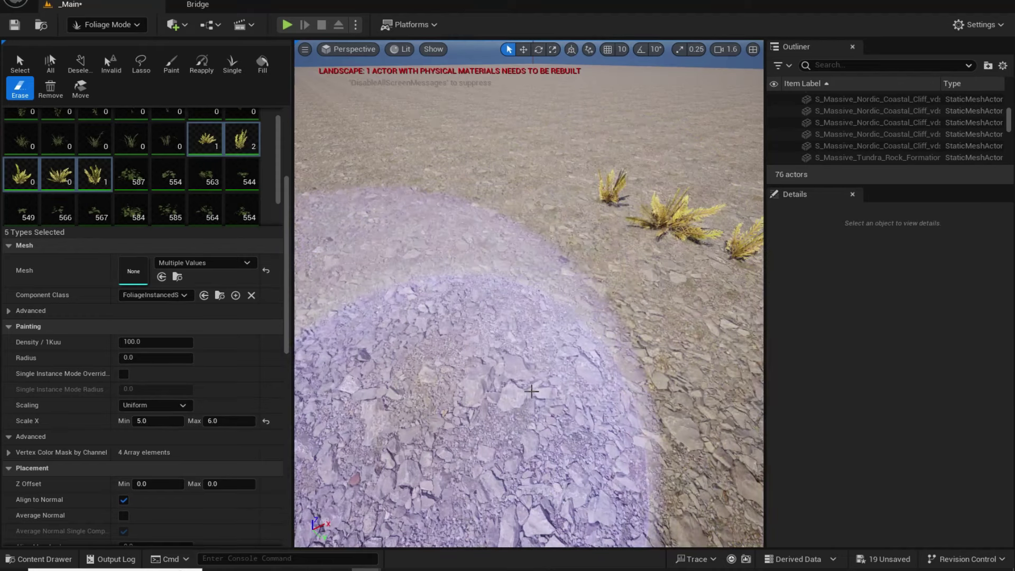
{"action": "right_click_drag", "start_coordinate": [413, 423], "coordinate": [423, 466]}
{"action": "mouse_move", "coordinate": [582, 174]}
{"action": "left_mouse_down", "text": "shift"}
{"action": "mouse_move", "coordinate": [594, 154]}
{"action": "mouse_move", "coordinate": [592, 240]}
{"action": "left_mouse_up", "text": "shift"}
- Set the Seaweed types' Scale X to 3.0–4.0 and density to 20, checking with a test patch that is erased again
{"action": "right_click_drag", "start_coordinate": [592, 240], "coordinate": [465, 313]}
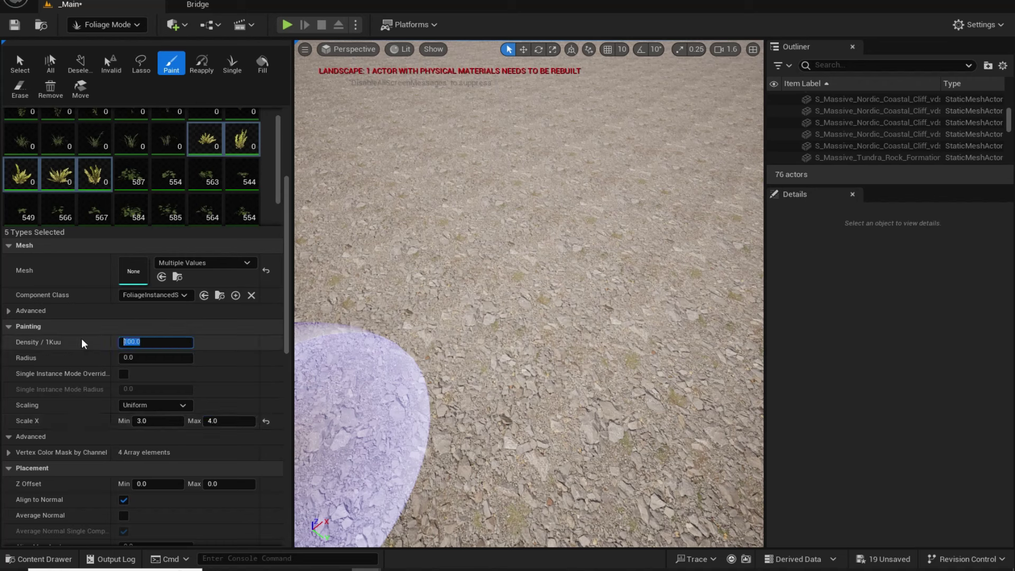
{"action": "left_click", "coordinate": [481, 279]}
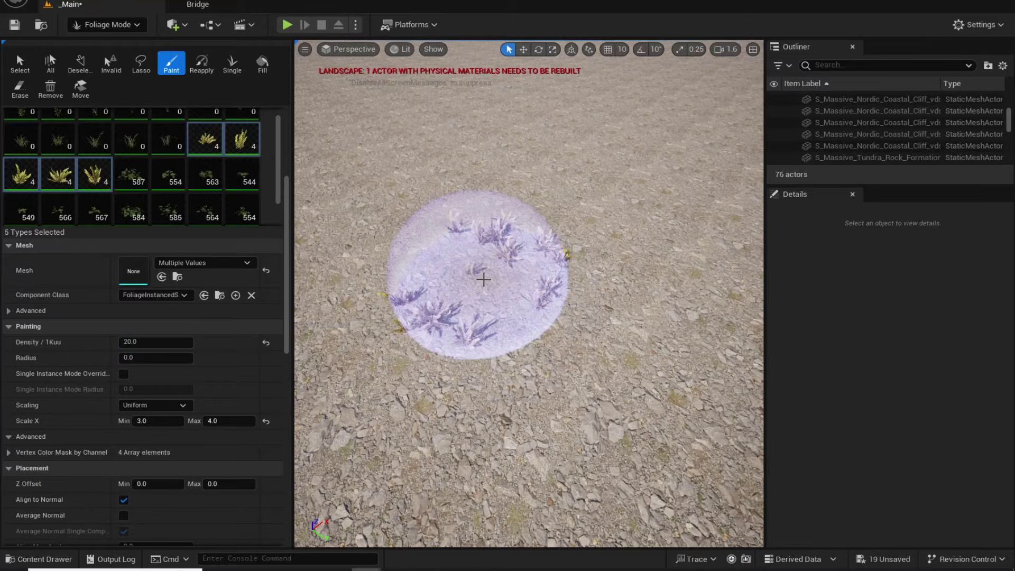
{"action": "left_click_drag", "start_coordinate": [483, 279], "coordinate": [467, 365], "text": "shift"}
- Paint a little Seaweed in the shallow water beside the lake rocks and erase the excess plants
{"action": "mouse_move", "coordinate": [552, 301]}
{"action": "right_mouse_down"}
{"action": "mouse_move", "coordinate": [476, 238]}
{"action": "mouse_move", "coordinate": [402, 223]}
{"action": "right_mouse_up"}
{"action": "key", "text": "w"}
{"action": "right_click_drag", "start_coordinate": [528, 265], "coordinate": [592, 284]}
{"action": "left_click_drag", "start_coordinate": [592, 283], "coordinate": [458, 299]}
{"action": "key", "text": "w"}
{"action": "mouse_move", "coordinate": [428, 330]}
{"action": "right_mouse_down"}
{"action": "mouse_move", "coordinate": [439, 312]}
{"action": "mouse_move", "coordinate": [445, 370]}
{"action": "mouse_move", "coordinate": [455, 362]}
{"action": "right_mouse_up"}
{"action": "key", "text": "s"}
{"action": "key", "text": "w"}
{"action": "key", "text": "s"}
{"action": "mouse_move", "coordinate": [550, 296]}
{"action": "left_mouse_down", "text": "shift"}
{"action": "mouse_move", "coordinate": [545, 323]}
{"action": "mouse_move", "coordinate": [558, 302]}
{"action": "left_mouse_up", "text": "shift"}
{"action": "key", "text": "w"}
{"action": "mouse_move", "coordinate": [554, 279]}
{"action": "right_mouse_down"}
{"action": "mouse_move", "coordinate": [555, 254]}
{"action": "mouse_move", "coordinate": [539, 275]}
{"action": "mouse_move", "coordinate": [534, 267]}
{"action": "right_mouse_up"}
{"action": "key", "text": "s"}
{"action": "left_click", "coordinate": [554, 279], "text": "shift"}
{"action": "key", "text": "w"}
{"action": "key", "text": "s"}
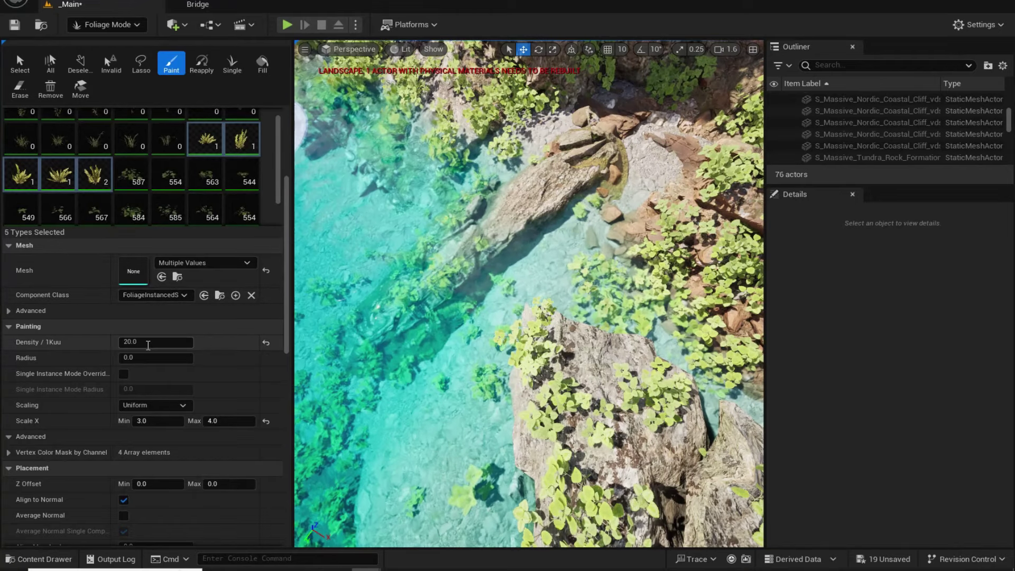
- Reduce the foliage brush size to about 128
{"action": "scroll", "coordinate": [175, 260], "scroll_direction": "up", "scroll_amount": 5}
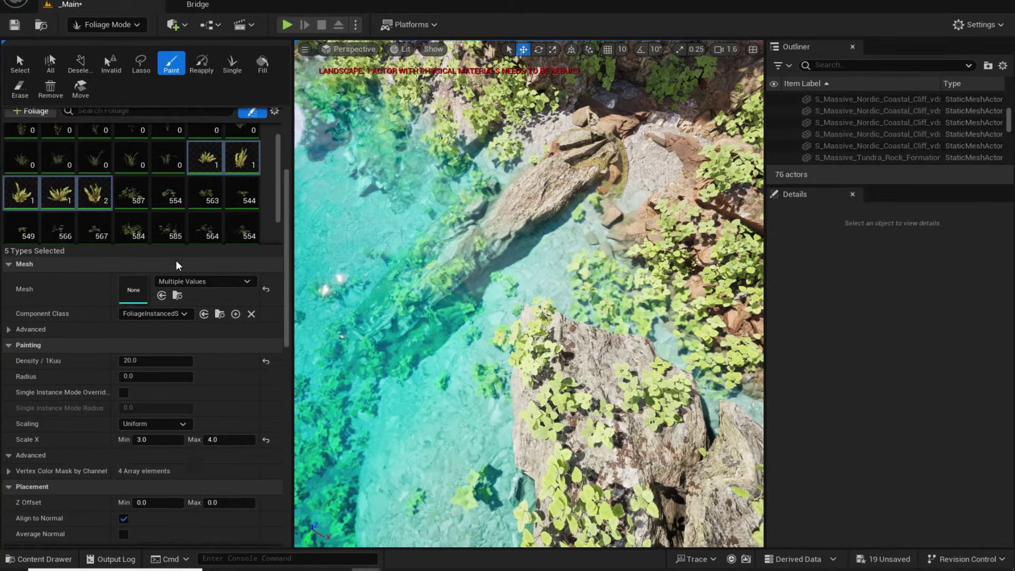
{"action": "scroll", "coordinate": [230, 150], "scroll_direction": "up", "scroll_amount": 4}
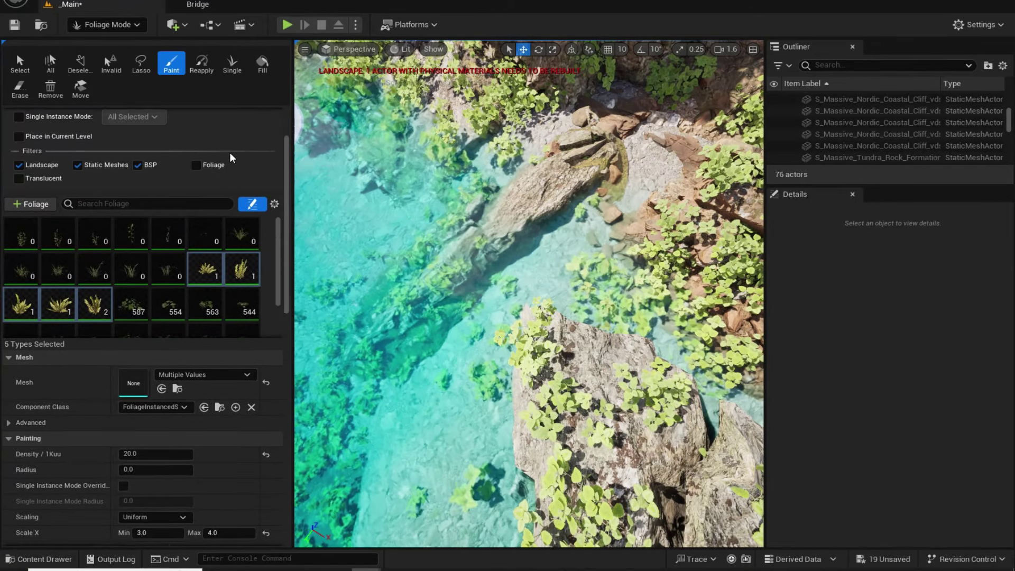
{"action": "left_click_drag", "start_coordinate": [137, 144], "coordinate": [121, 144]}
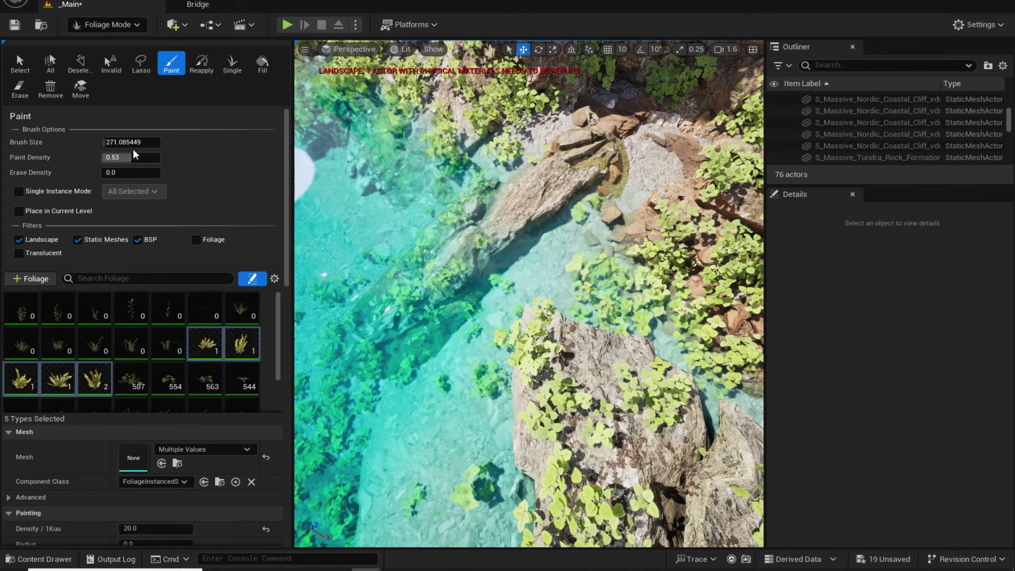
{"action": "left_click_drag", "start_coordinate": [131, 143], "coordinate": [112, 143]}
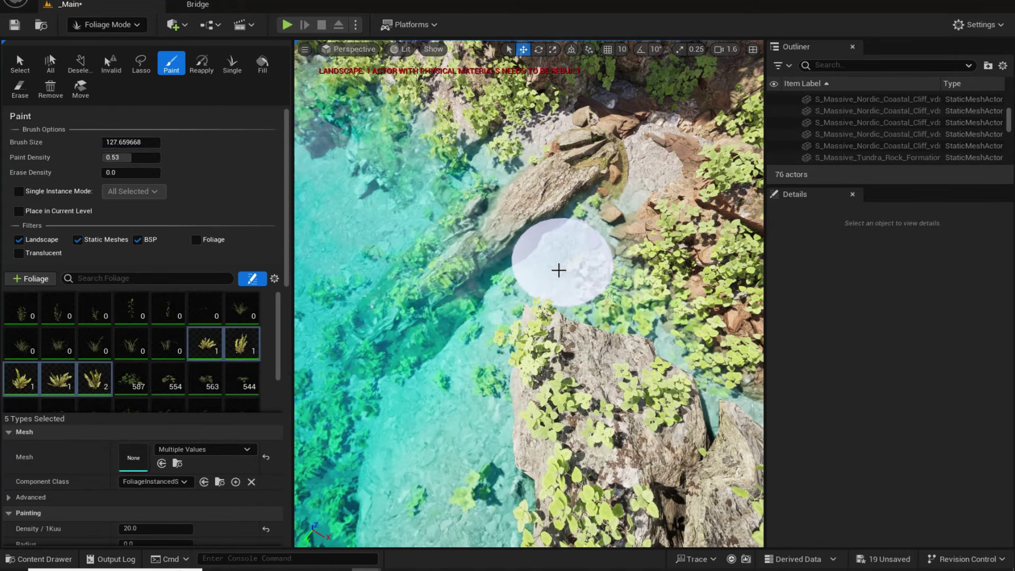
- Paint Seaweed across the lakebed and shallow water around the submerged rocks and shoreline
{"action": "mouse_move", "coordinate": [557, 270]}
{"action": "left_mouse_down"}
{"action": "mouse_move", "coordinate": [560, 256]}
{"action": "mouse_move", "coordinate": [476, 311]}
{"action": "mouse_move", "coordinate": [473, 349]}
{"action": "mouse_move", "coordinate": [487, 317]}
{"action": "mouse_move", "coordinate": [415, 453]}
{"action": "left_mouse_up"}
{"action": "right_click_drag", "start_coordinate": [415, 453], "coordinate": [371, 371]}
{"action": "right_click_drag", "start_coordinate": [512, 386], "coordinate": [439, 386]}
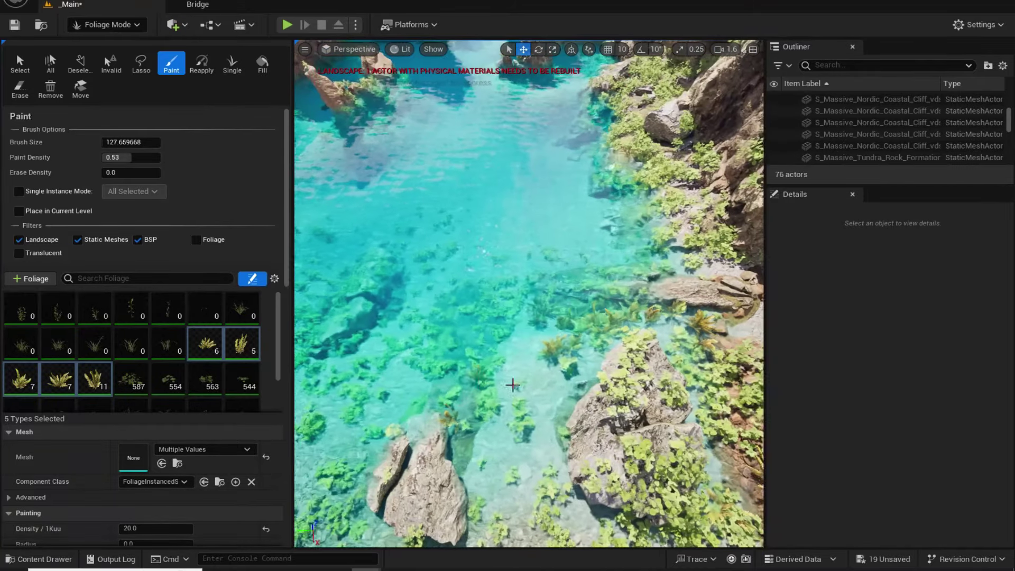
{"action": "left_click", "coordinate": [540, 340]}
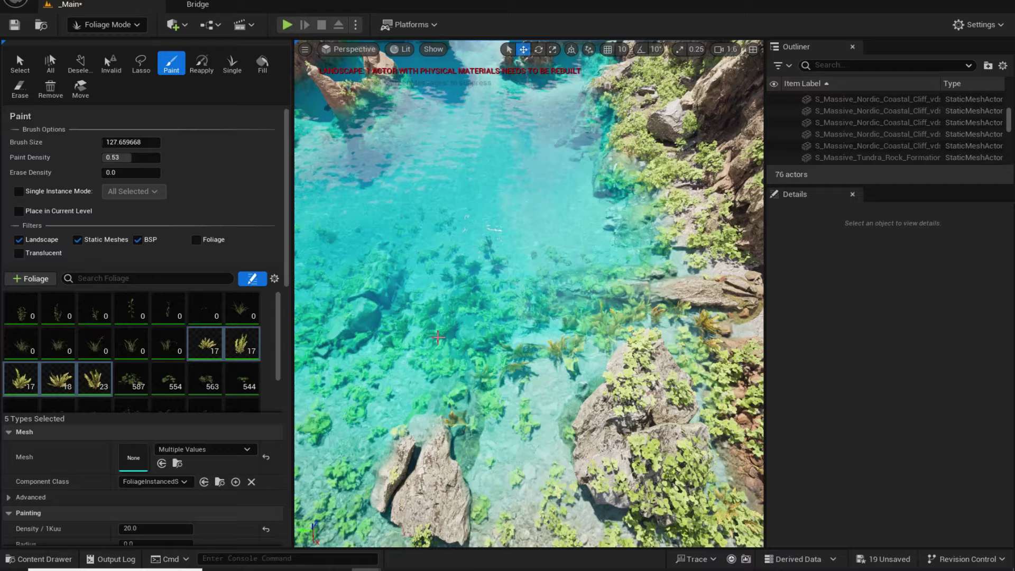
{"action": "left_click", "coordinate": [518, 382]}
{"action": "right_click_drag", "start_coordinate": [517, 382], "coordinate": [506, 361]}
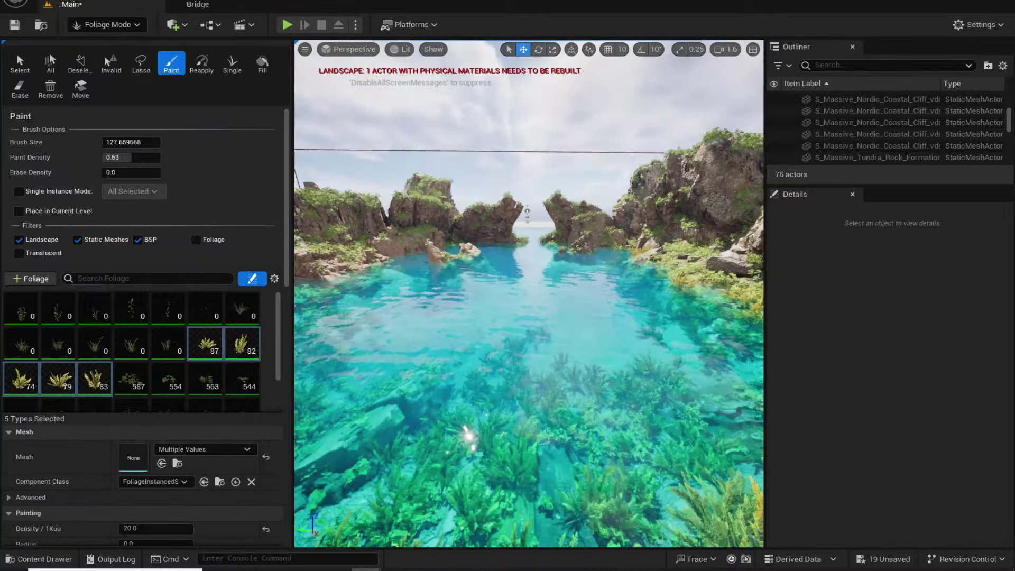
{"action": "key", "text": "s"}
{"action": "right_click_drag", "start_coordinate": [529, 293], "coordinate": [572, 310]}
{"action": "key", "text": "s"}
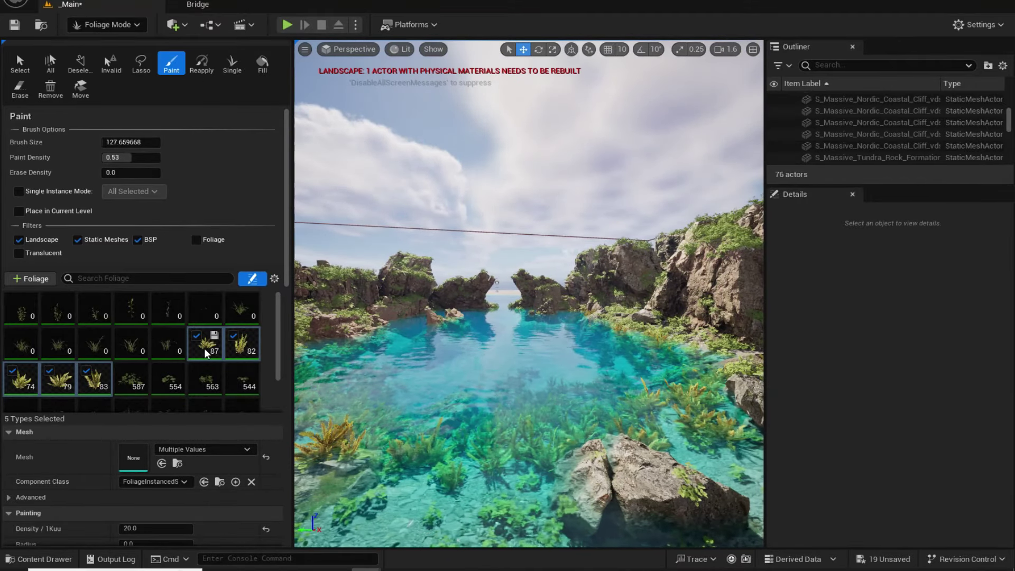
- Deactivate the five Seaweed foliage types and activate the six Ribbon Grass types for painting
{"action": "left_click", "coordinate": [205, 351]}
{"action": "left_click", "coordinate": [100, 387], "text": "shift"}
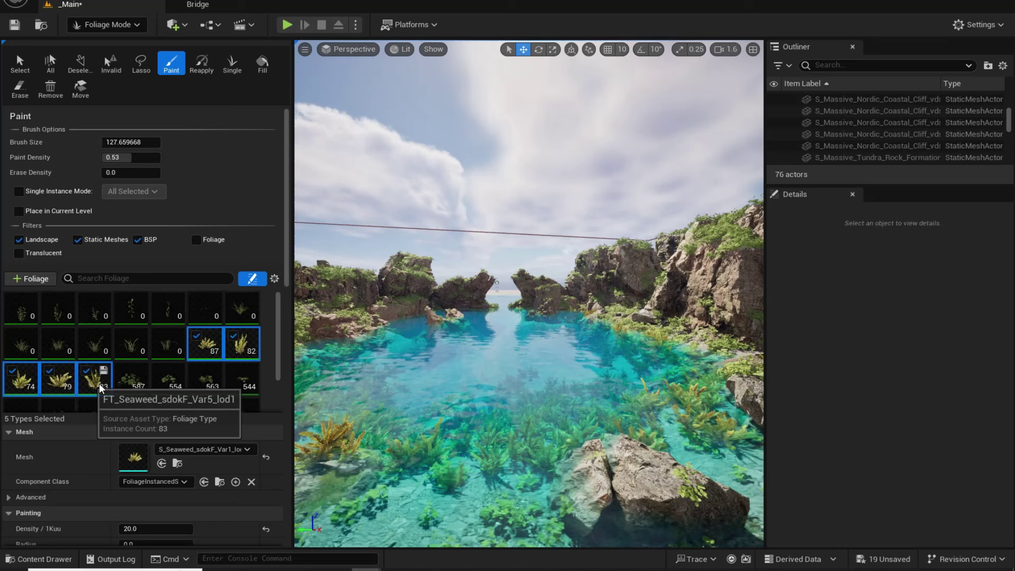
{"action": "left_click", "coordinate": [196, 337]}
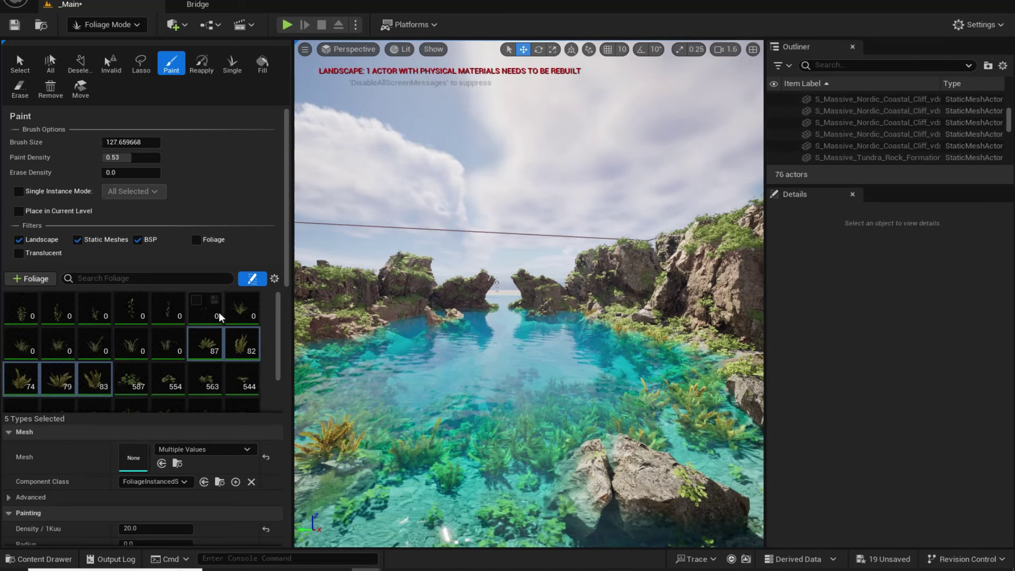
{"action": "left_click", "coordinate": [234, 317]}
{"action": "left_click", "coordinate": [165, 346], "text": "shift"}
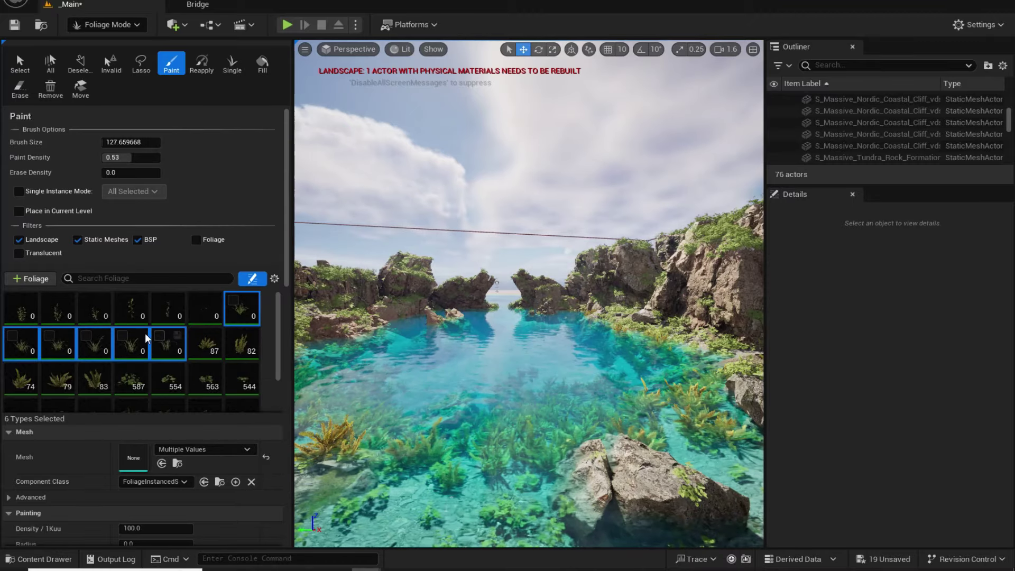
{"action": "left_click", "coordinate": [158, 335]}
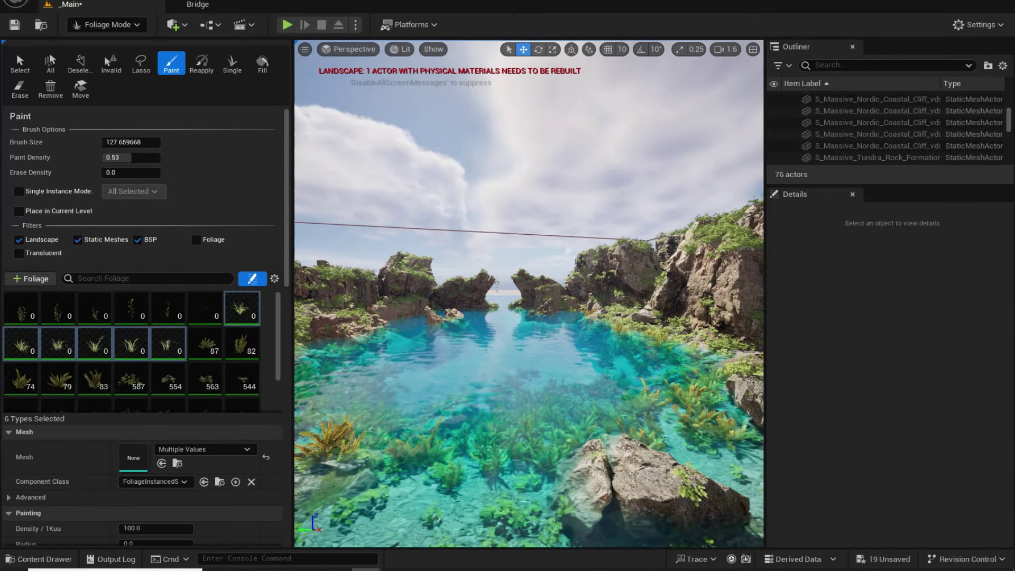
- Test-paint Ribbon Grass on the empty rocky ground away from the lake and erase the test plants
{"action": "right_click_drag", "start_coordinate": [529, 294], "coordinate": [751, 317]}
{"action": "right_click_drag", "start_coordinate": [492, 317], "coordinate": [492, 381]}
{"action": "left_click", "coordinate": [493, 377]}
{"action": "key", "text": "shift"}
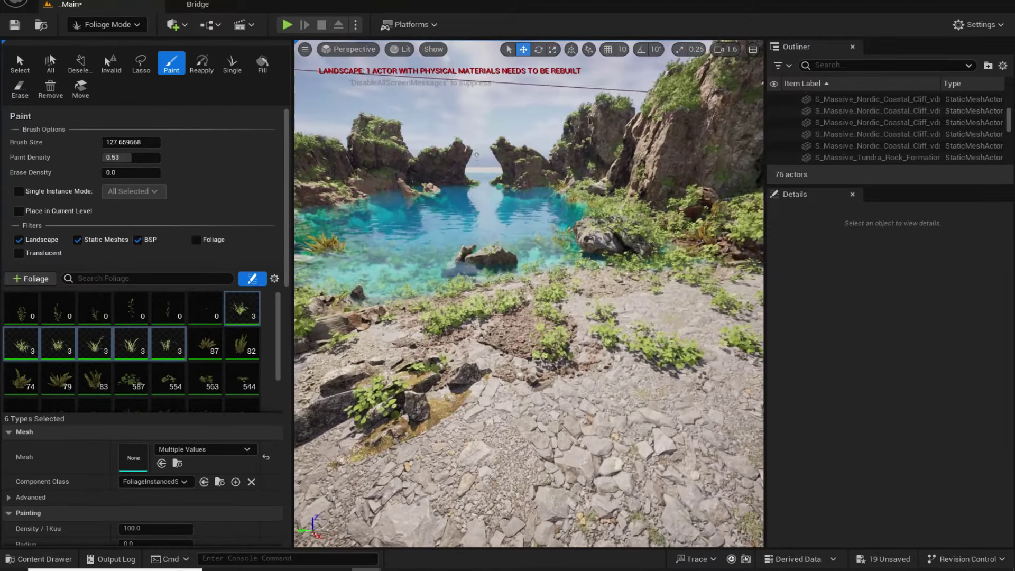
{"action": "right_click_drag", "start_coordinate": [529, 294], "coordinate": [724, 312]}
{"action": "mouse_move", "coordinate": [476, 270]}
{"action": "left_mouse_down", "text": "shift"}
{"action": "mouse_move", "coordinate": [435, 247]}
{"action": "mouse_move", "coordinate": [428, 338]}
{"action": "left_mouse_up", "text": "shift"}
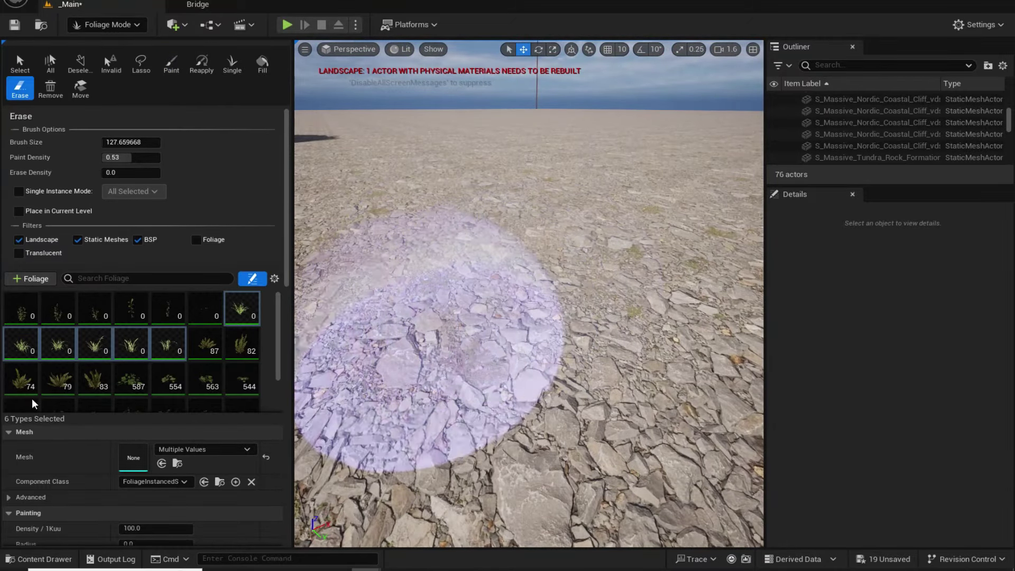
- Set the Scale X range of the six Ribbon Grass types to 1.5 minimum and 2.5 maximum
{"action": "scroll", "coordinate": [37, 469], "scroll_direction": "down", "scroll_amount": 5}
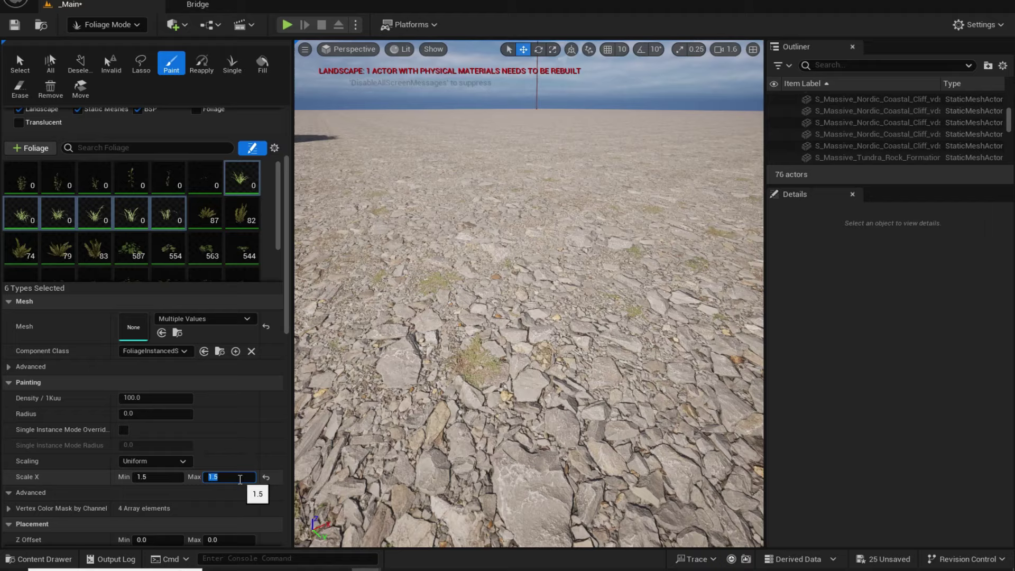
{"action": "type", "text": "2.5"}
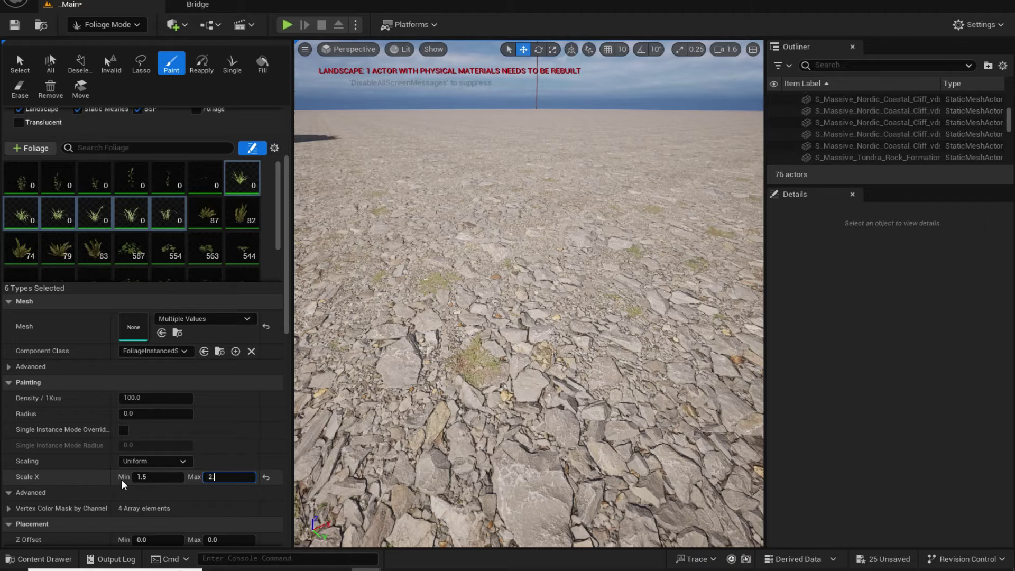
{"action": "key", "text": "Return"}
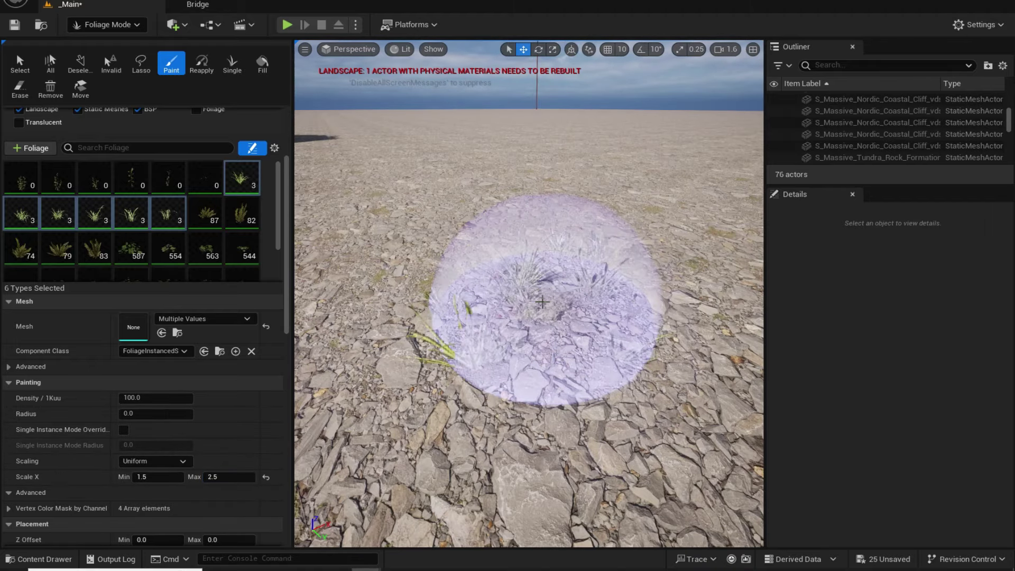
- Test-paint the rescaled Ribbon Grass on the rocky ground and erase the patches
{"action": "left_click", "coordinate": [521, 360]}
{"action": "right_click_drag", "start_coordinate": [492, 261], "coordinate": [571, 296]}
{"action": "left_click", "coordinate": [418, 285]}
{"action": "key", "text": "shift"}
{"action": "left_click", "coordinate": [478, 271], "text": "shift"}
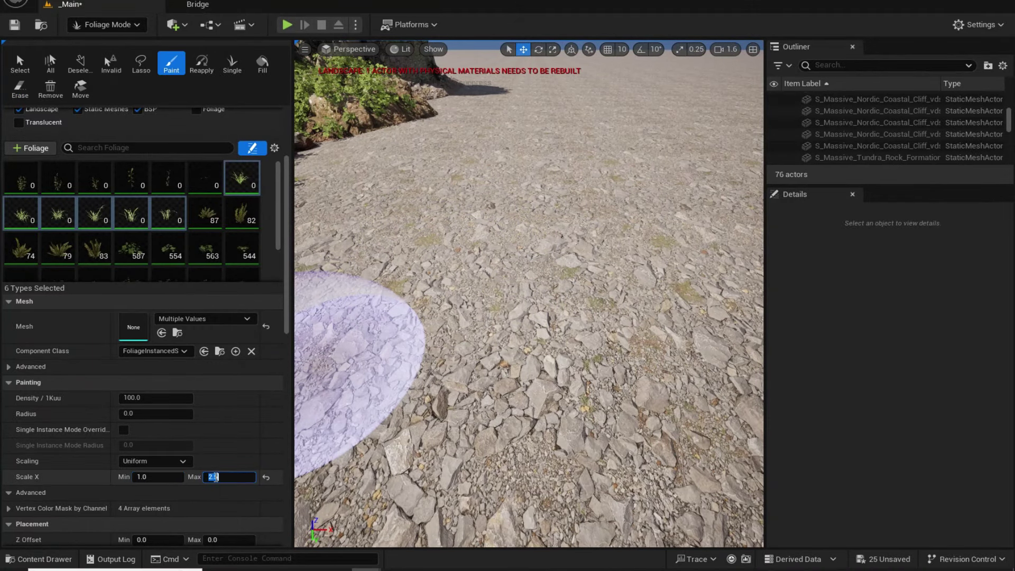
- Set the Ribbon Grass Scale X range to 1.0–1.5, checking it with a test patch that is erased again
{"action": "left_click", "coordinate": [536, 339]}
{"action": "right_click_drag", "start_coordinate": [511, 312], "coordinate": [553, 343]}
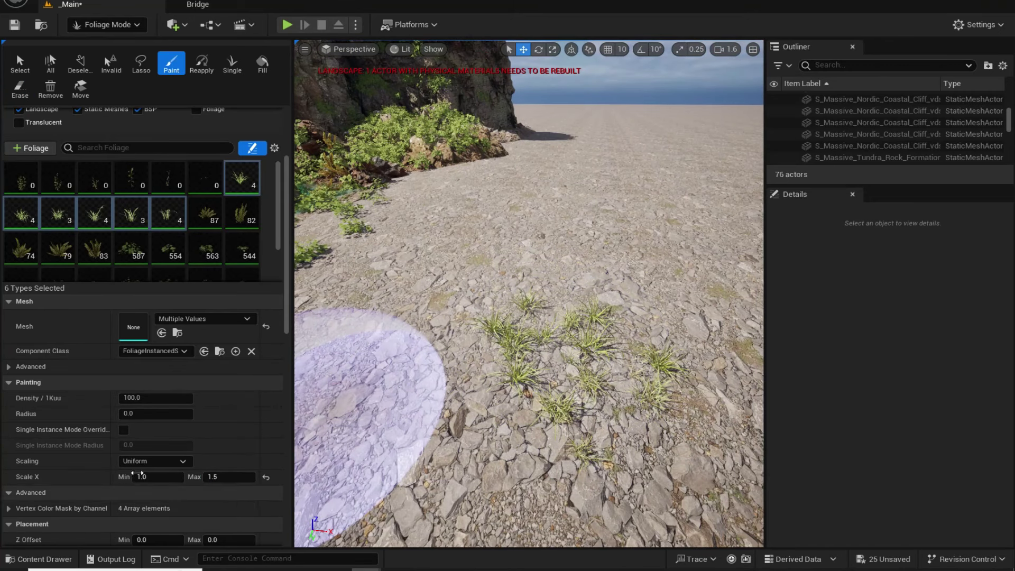
{"action": "key", "text": "shift"}
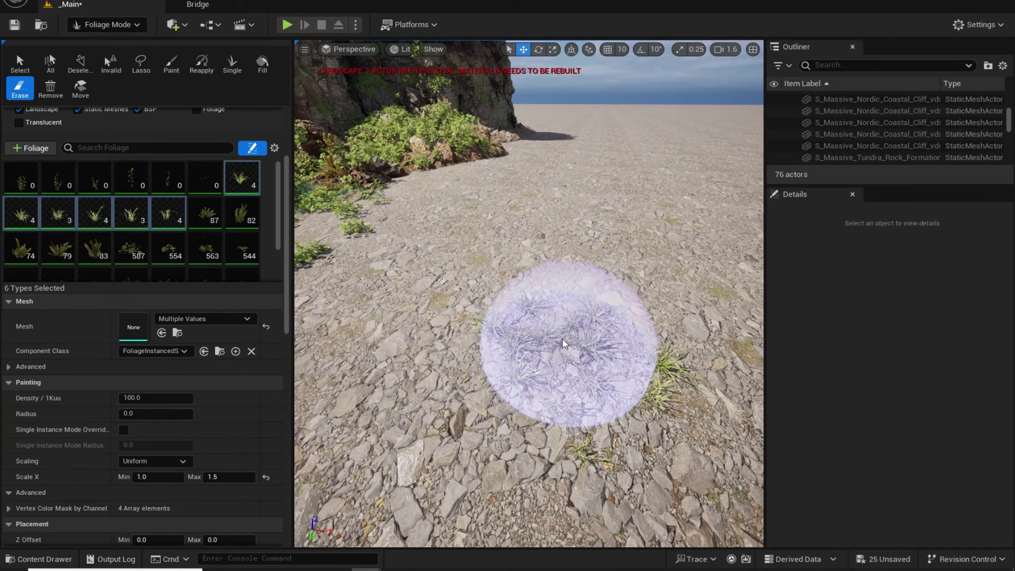
{"action": "left_click", "coordinate": [562, 344], "text": "shift"}
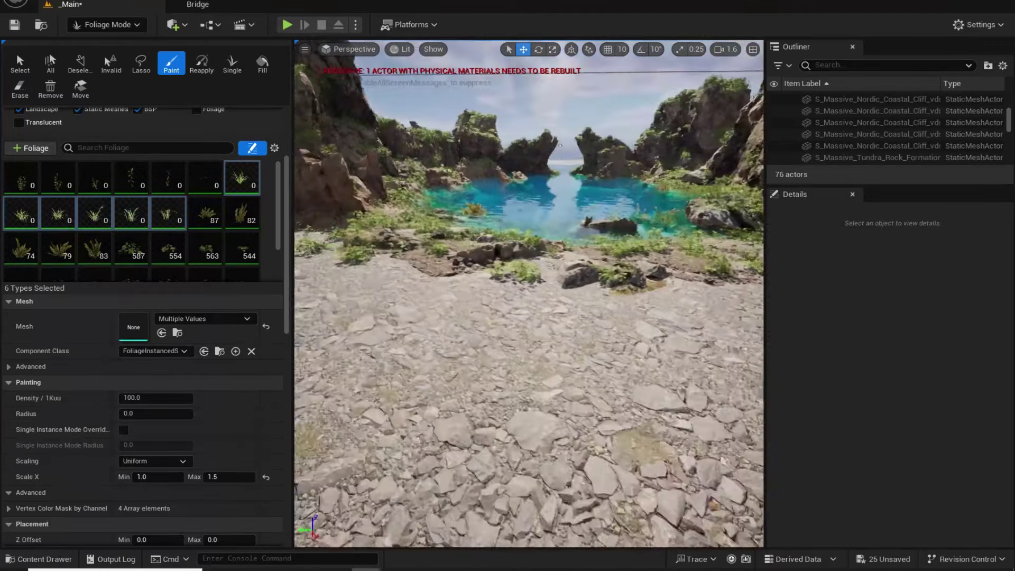
- Raise the brush's paint density to 0.67 for painting along the lakeshore
{"action": "right_click_drag", "start_coordinate": [473, 333], "coordinate": [587, 386]}
{"action": "scroll", "coordinate": [217, 139], "scroll_direction": "up", "scroll_amount": 4}
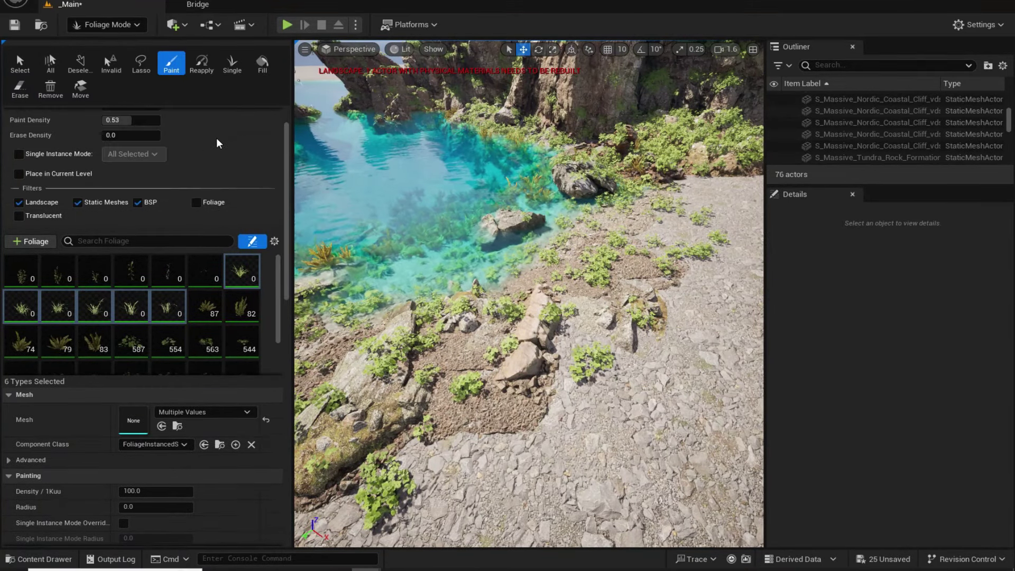
{"action": "scroll", "coordinate": [199, 140], "scroll_direction": "up", "scroll_amount": 1}
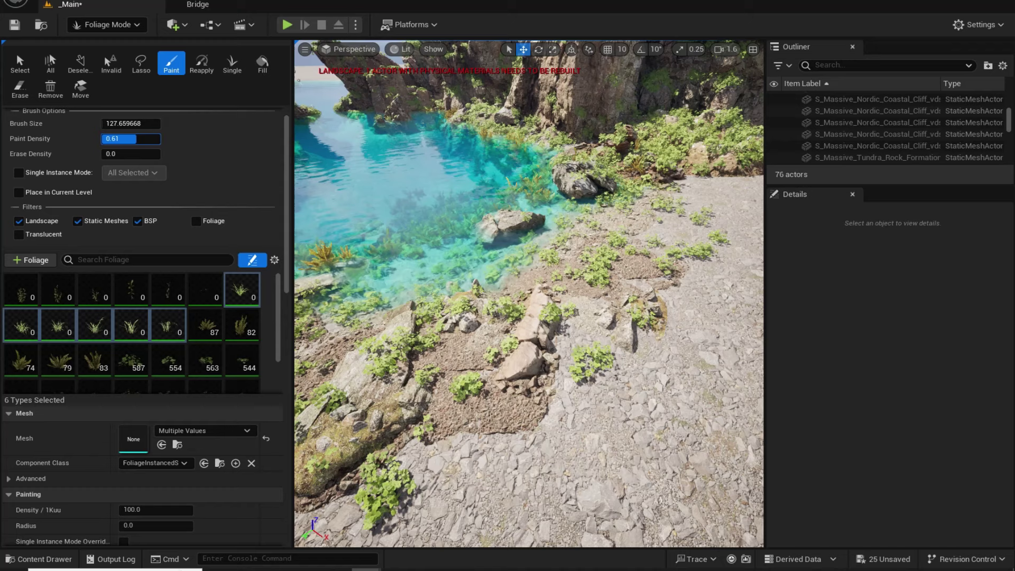
- Paint Ribbon Grass over the near lakeshore, among the leafy plants and small rocks
{"action": "mouse_move", "coordinate": [393, 264]}
{"action": "right_mouse_down"}
{"action": "mouse_move", "coordinate": [450, 296]}
{"action": "mouse_move", "coordinate": [476, 275]}
{"action": "right_mouse_up"}
{"action": "mouse_move", "coordinate": [550, 272]}
{"action": "left_mouse_down"}
{"action": "mouse_move", "coordinate": [530, 230]}
{"action": "mouse_move", "coordinate": [438, 300]}
{"action": "mouse_move", "coordinate": [551, 238]}
{"action": "mouse_move", "coordinate": [390, 287]}
{"action": "mouse_move", "coordinate": [443, 302]}
{"action": "mouse_move", "coordinate": [409, 326]}
{"action": "mouse_move", "coordinate": [621, 245]}
{"action": "left_mouse_up"}
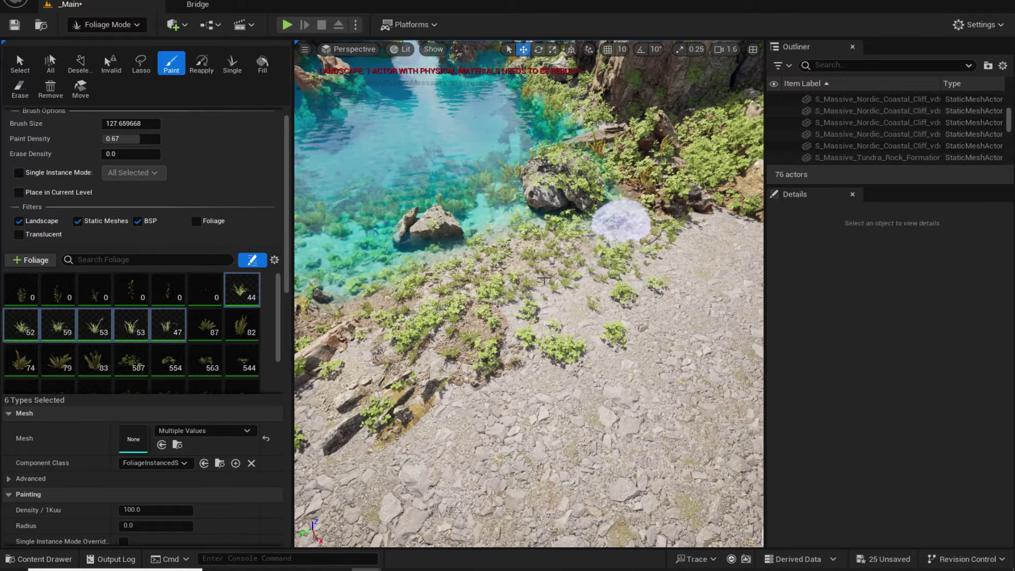
{"action": "left_click_drag", "start_coordinate": [545, 278], "coordinate": [497, 302]}
{"action": "mouse_move", "coordinate": [497, 302]}
{"action": "right_mouse_down"}
{"action": "mouse_move", "coordinate": [423, 349]}
{"action": "mouse_move", "coordinate": [407, 323]}
{"action": "right_mouse_up"}
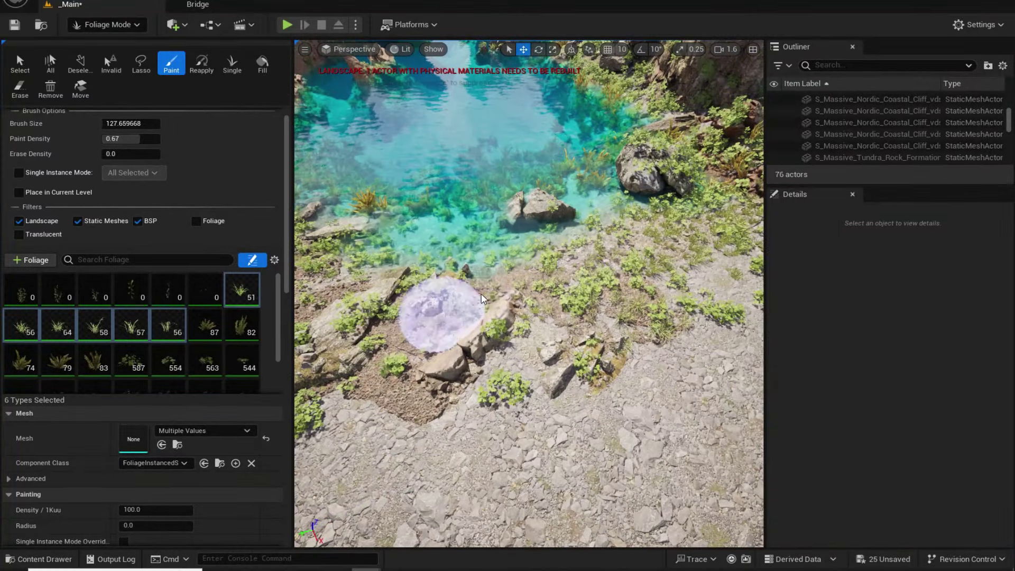
{"action": "mouse_move", "coordinate": [481, 299]}
{"action": "left_mouse_down"}
{"action": "mouse_move", "coordinate": [578, 327]}
{"action": "mouse_move", "coordinate": [619, 282]}
{"action": "mouse_move", "coordinate": [626, 350]}
{"action": "mouse_move", "coordinate": [497, 267]}
{"action": "mouse_move", "coordinate": [467, 387]}
{"action": "mouse_move", "coordinate": [402, 333]}
{"action": "mouse_move", "coordinate": [391, 275]}
{"action": "left_mouse_up"}
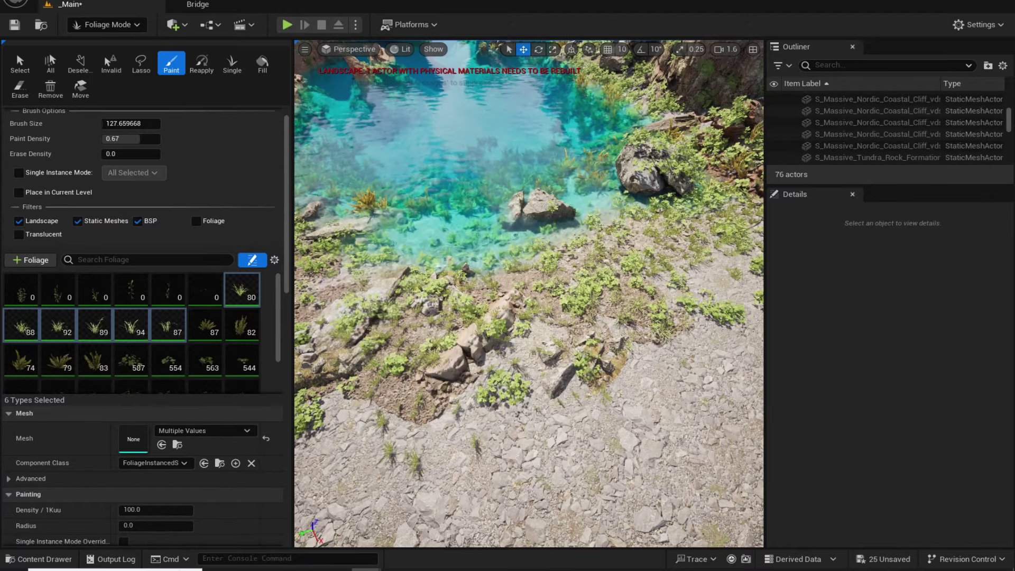
- Fill the remaining bare shore with Ribbon Grass, extending it along the bank towards the cliff and large boulder
{"action": "mouse_move", "coordinate": [392, 275]}
{"action": "right_mouse_down"}
{"action": "mouse_move", "coordinate": [339, 254]}
{"action": "mouse_move", "coordinate": [360, 269]}
{"action": "mouse_move", "coordinate": [402, 195]}
{"action": "mouse_move", "coordinate": [397, 351]}
{"action": "right_mouse_up"}
{"action": "key", "text": "w"}
{"action": "key", "text": "s"}
{"action": "mouse_move", "coordinate": [397, 351]}
{"action": "left_mouse_down"}
{"action": "mouse_move", "coordinate": [439, 365]}
{"action": "mouse_move", "coordinate": [423, 266]}
{"action": "mouse_move", "coordinate": [419, 341]}
{"action": "mouse_move", "coordinate": [477, 407]}
{"action": "left_mouse_up"}
{"action": "right_click_drag", "start_coordinate": [558, 420], "coordinate": [706, 423]}
{"action": "key", "text": "e"}
{"action": "mouse_move", "coordinate": [539, 433]}
{"action": "left_mouse_down"}
{"action": "mouse_move", "coordinate": [594, 483]}
{"action": "mouse_move", "coordinate": [554, 483]}
{"action": "mouse_move", "coordinate": [562, 402]}
{"action": "left_mouse_up"}
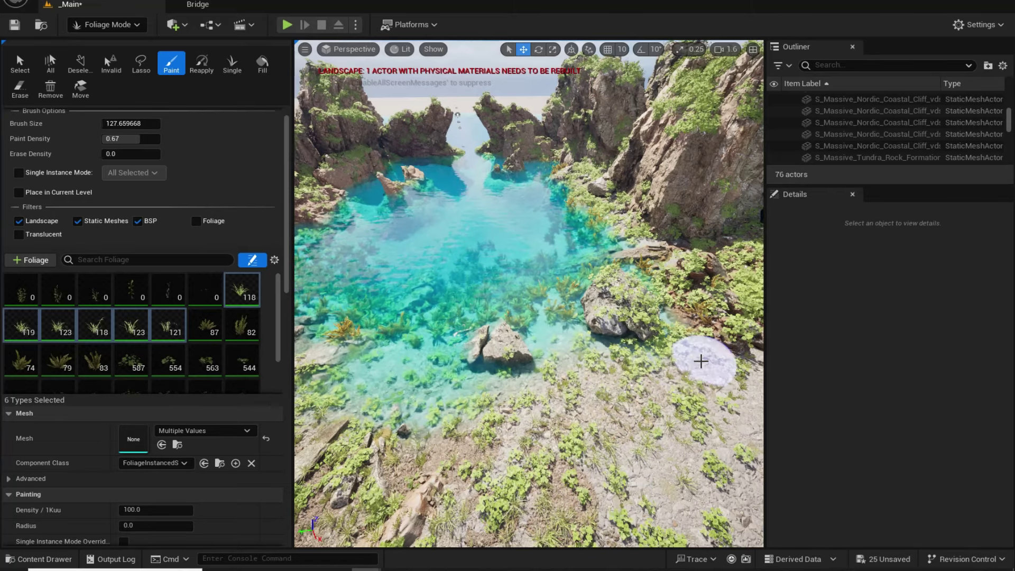
{"action": "key", "text": "d"}
{"action": "right_click_drag", "start_coordinate": [702, 361], "coordinate": [609, 402]}
{"action": "right_click_drag", "start_coordinate": [457, 479], "coordinate": [476, 423]}
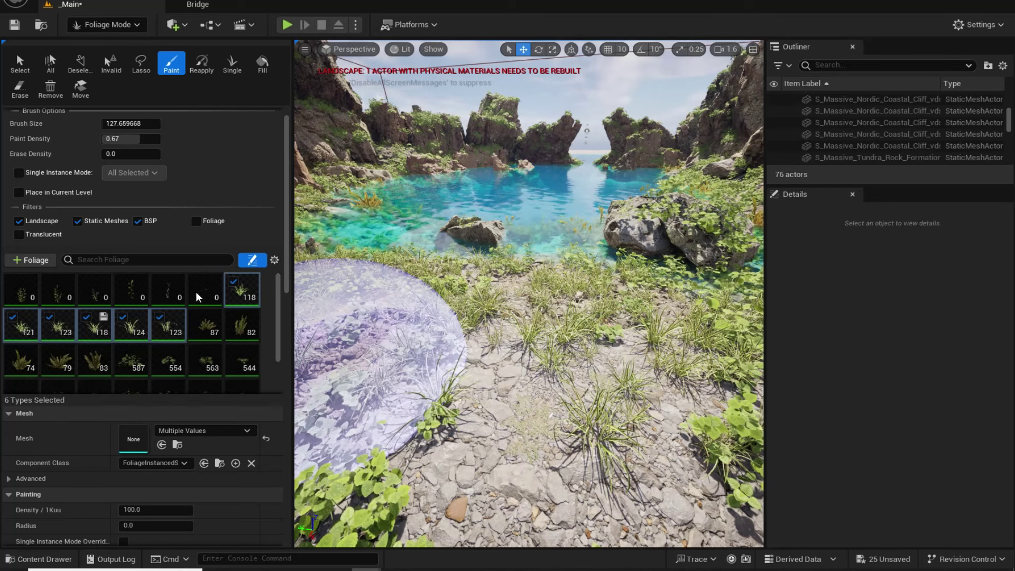
- Deactivate the Ribbon Grass types and activate the six Prickly Lettuce foliage types for painting
{"action": "left_click", "coordinate": [233, 281]}
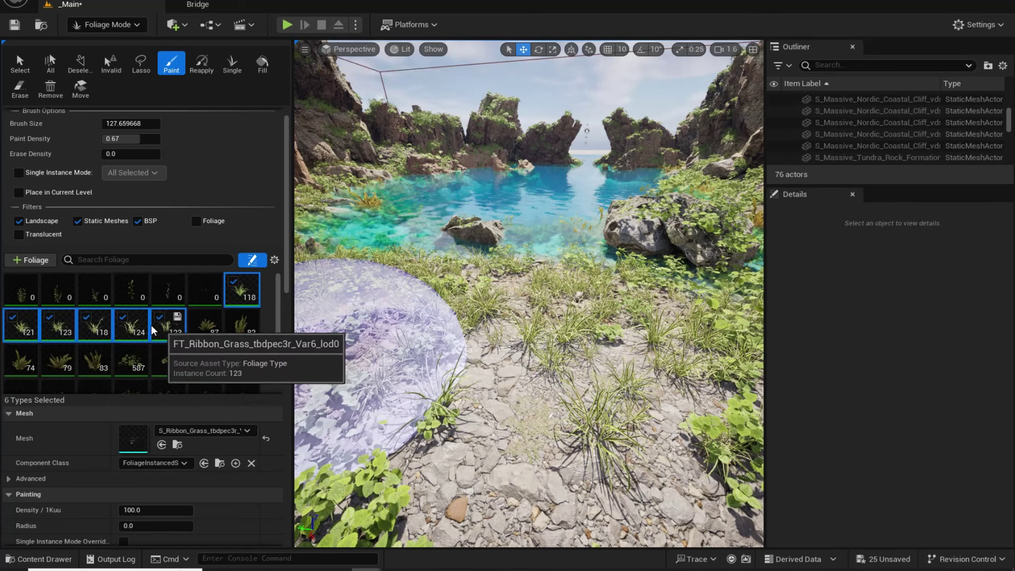
{"action": "left_click", "coordinate": [28, 293]}
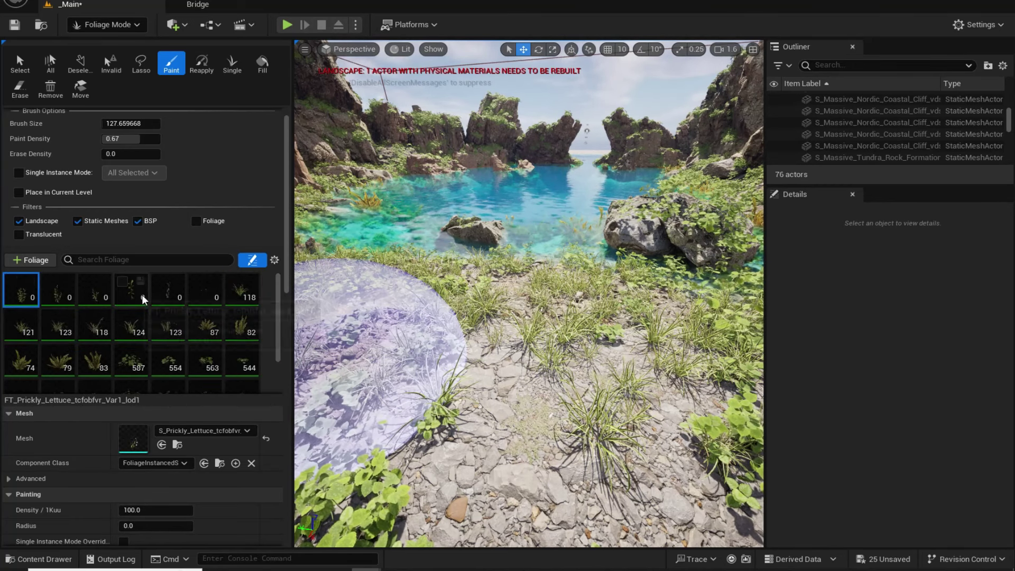
{"action": "left_click", "coordinate": [190, 288], "text": "shift"}
{"action": "left_click", "coordinate": [193, 280]}
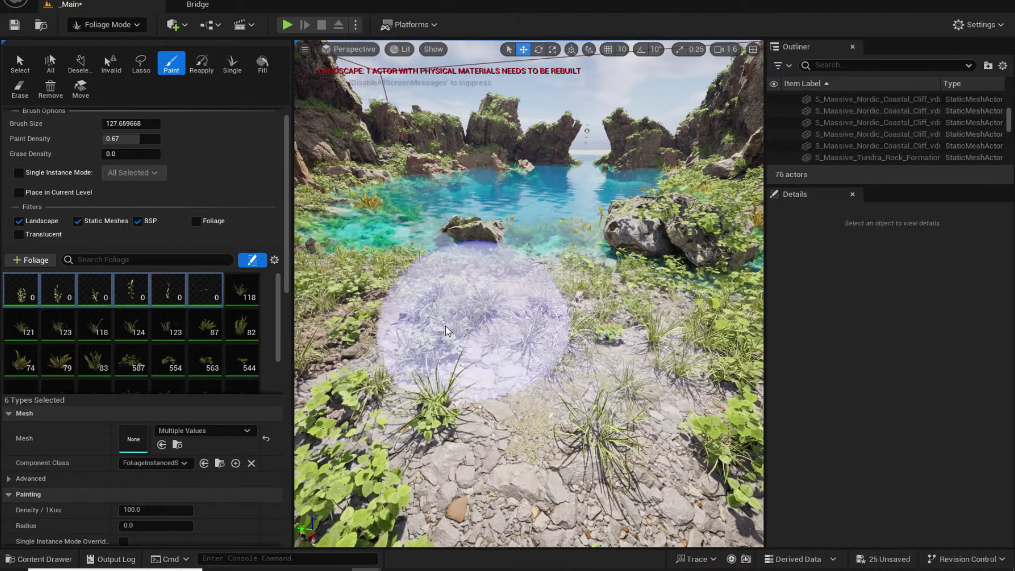
- Paint a test patch of Prickly Lettuce on the open rocky ground and erase it again
{"action": "mouse_move", "coordinate": [478, 318]}
{"action": "right_mouse_down"}
{"action": "mouse_move", "coordinate": [651, 317]}
{"action": "mouse_move", "coordinate": [577, 371]}
{"action": "mouse_move", "coordinate": [593, 391]}
{"action": "right_mouse_up"}
{"action": "left_click", "coordinate": [499, 369]}
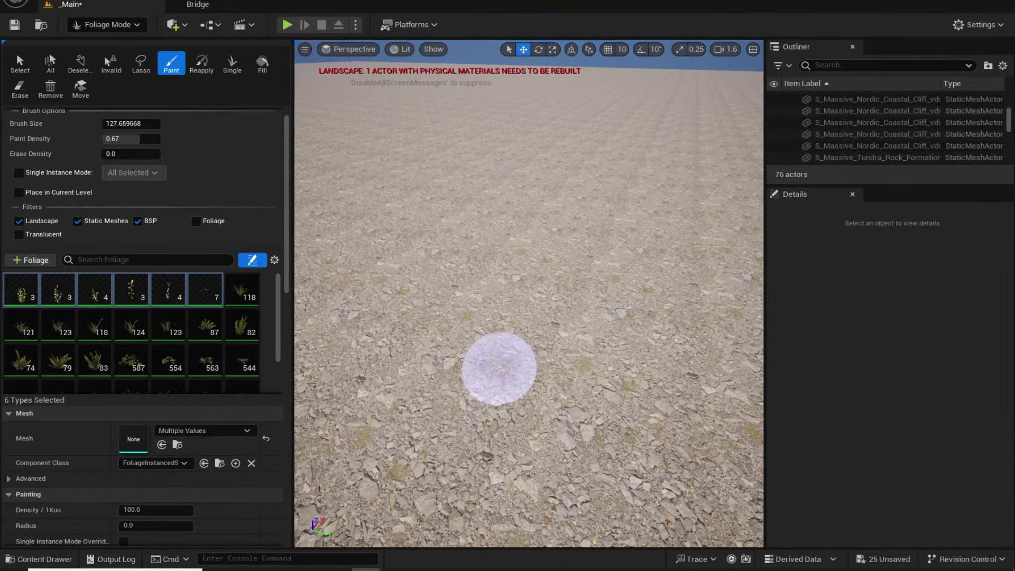
{"action": "mouse_move", "coordinate": [499, 369]}
{"action": "right_mouse_down"}
{"action": "mouse_move", "coordinate": [534, 373]}
{"action": "mouse_move", "coordinate": [534, 408]}
{"action": "mouse_move", "coordinate": [534, 365]}
{"action": "mouse_move", "coordinate": [534, 387]}
{"action": "right_mouse_up"}
{"action": "left_click_drag", "start_coordinate": [543, 350], "coordinate": [531, 391], "text": "shift"}
- Set the Scale X range of the six Prickly Lettuce types to 4.0–5.0
{"action": "scroll", "coordinate": [83, 507], "scroll_direction": "down", "scroll_amount": 5}
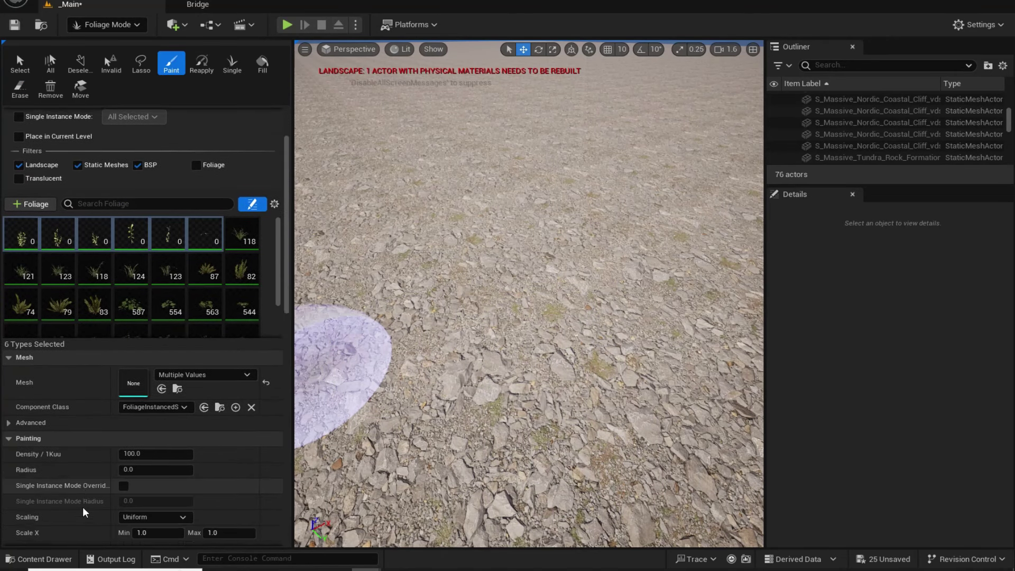
{"action": "left_click", "coordinate": [155, 402]}
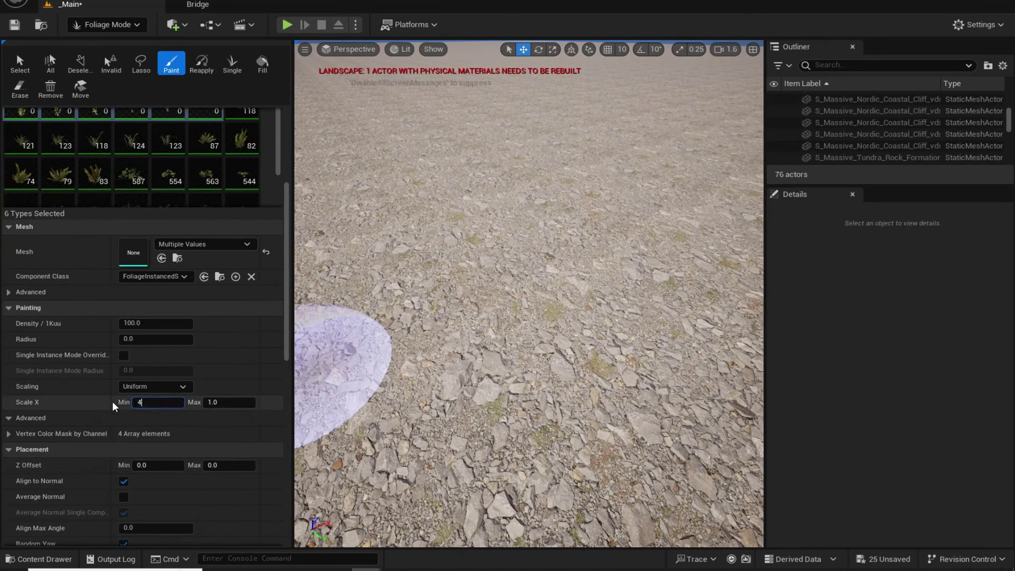
{"action": "type", "text": "5"}
{"action": "key", "text": "Return"}
- Test the enlarged Prickly Lettuce with trial patches on the open ground away from the lake, erasing each one
{"action": "left_click", "coordinate": [494, 295]}
{"action": "mouse_move", "coordinate": [494, 294]}
{"action": "right_mouse_down"}
{"action": "mouse_move", "coordinate": [466, 265]}
{"action": "mouse_move", "coordinate": [392, 233]}
{"action": "mouse_move", "coordinate": [296, 264]}
{"action": "right_mouse_up"}
{"action": "left_click_drag", "start_coordinate": [566, 376], "coordinate": [535, 277], "text": "shift"}
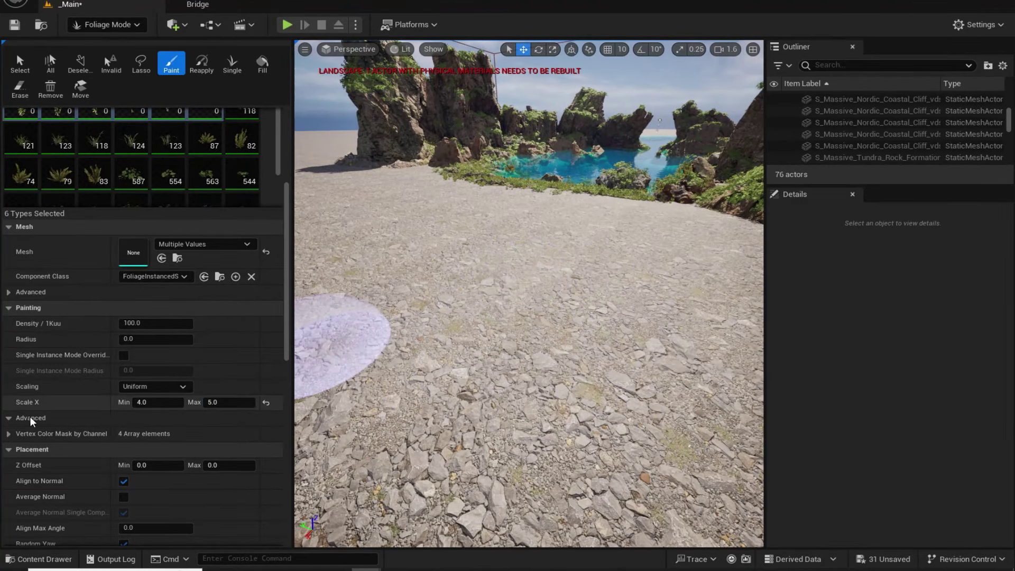
{"action": "left_click", "coordinate": [476, 332]}
{"action": "mouse_move", "coordinate": [476, 331]}
{"action": "left_mouse_down", "text": "shift"}
{"action": "mouse_move", "coordinate": [487, 331]}
{"action": "mouse_move", "coordinate": [468, 326]}
{"action": "left_mouse_up", "text": "shift"}
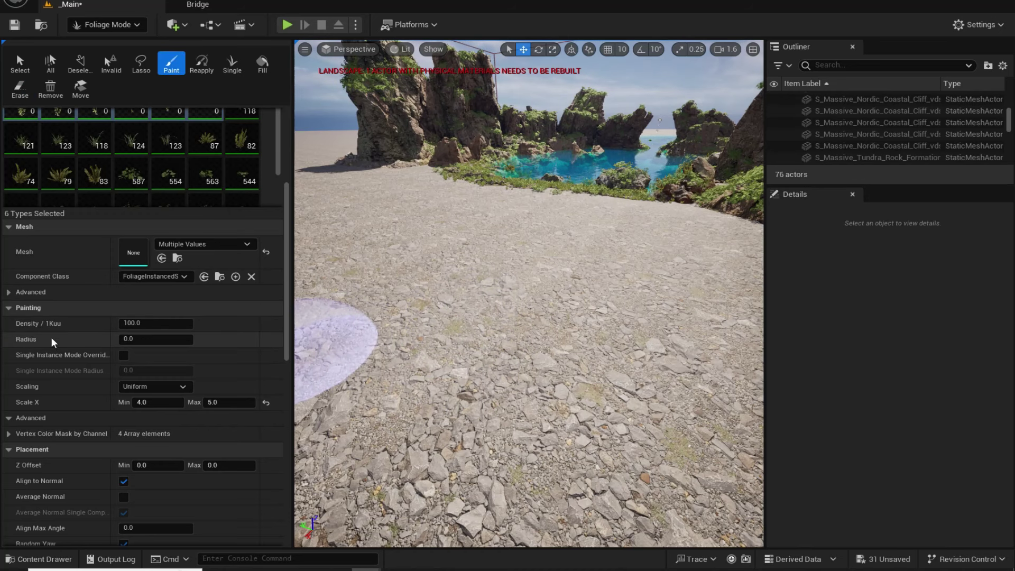
- Set the paint density to 0.83 and paint the six selected plant types along the pool's near shore
{"action": "scroll", "coordinate": [66, 319], "scroll_direction": "up", "scroll_amount": 6}
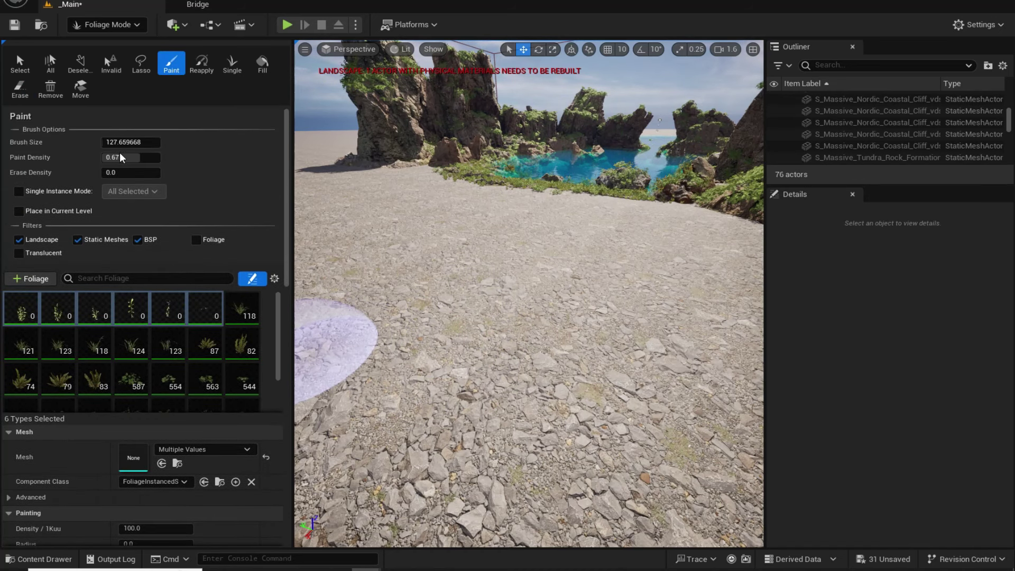
{"action": "left_click_drag", "start_coordinate": [149, 158], "coordinate": [151, 158]}
{"action": "key", "text": "w"}
{"action": "mouse_move", "coordinate": [362, 218]}
{"action": "right_mouse_down"}
{"action": "mouse_move", "coordinate": [402, 238]}
{"action": "mouse_move", "coordinate": [408, 285]}
{"action": "mouse_move", "coordinate": [391, 291]}
{"action": "right_mouse_up"}
{"action": "right_click_drag", "start_coordinate": [524, 307], "coordinate": [524, 297]}
{"action": "key", "text": "s"}
{"action": "mouse_move", "coordinate": [524, 297]}
{"action": "left_mouse_down"}
{"action": "mouse_move", "coordinate": [512, 306]}
{"action": "mouse_move", "coordinate": [635, 286]}
{"action": "mouse_move", "coordinate": [415, 255]}
{"action": "mouse_move", "coordinate": [438, 318]}
{"action": "mouse_move", "coordinate": [497, 331]}
{"action": "left_mouse_up"}
{"action": "key", "text": "a"}
{"action": "mouse_move", "coordinate": [494, 279]}
{"action": "right_mouse_down"}
{"action": "mouse_move", "coordinate": [534, 281]}
{"action": "mouse_move", "coordinate": [516, 272]}
{"action": "mouse_move", "coordinate": [513, 212]}
{"action": "mouse_move", "coordinate": [499, 211]}
{"action": "mouse_move", "coordinate": [502, 275]}
{"action": "right_mouse_up"}
{"action": "key", "text": "w"}
- Erase the newly painted plants from the near shore of the pool
{"action": "scroll", "coordinate": [516, 217], "scroll_direction": "down", "scroll_amount": 1}
{"action": "key", "text": "e"}
{"action": "key", "text": "w"}
{"action": "key", "text": "s"}
{"action": "key", "text": "e"}
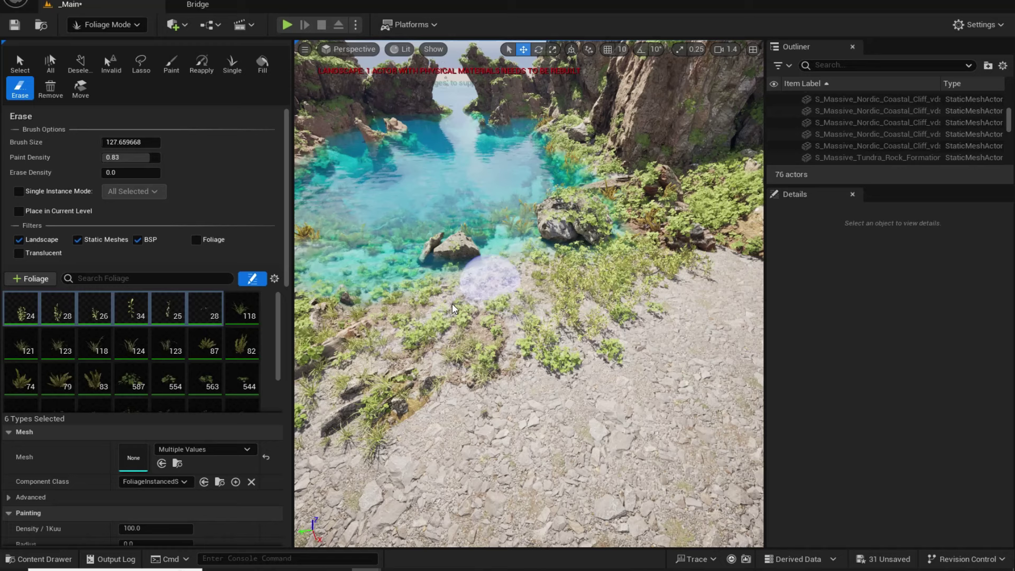
{"action": "mouse_move", "coordinate": [453, 309]}
{"action": "left_mouse_down"}
{"action": "mouse_move", "coordinate": [588, 269]}
{"action": "mouse_move", "coordinate": [690, 265]}
{"action": "mouse_move", "coordinate": [509, 326]}
{"action": "mouse_move", "coordinate": [445, 331]}
{"action": "mouse_move", "coordinate": [492, 303]}
{"action": "left_mouse_up"}
{"action": "right_click_drag", "start_coordinate": [491, 303], "coordinate": [492, 238]}
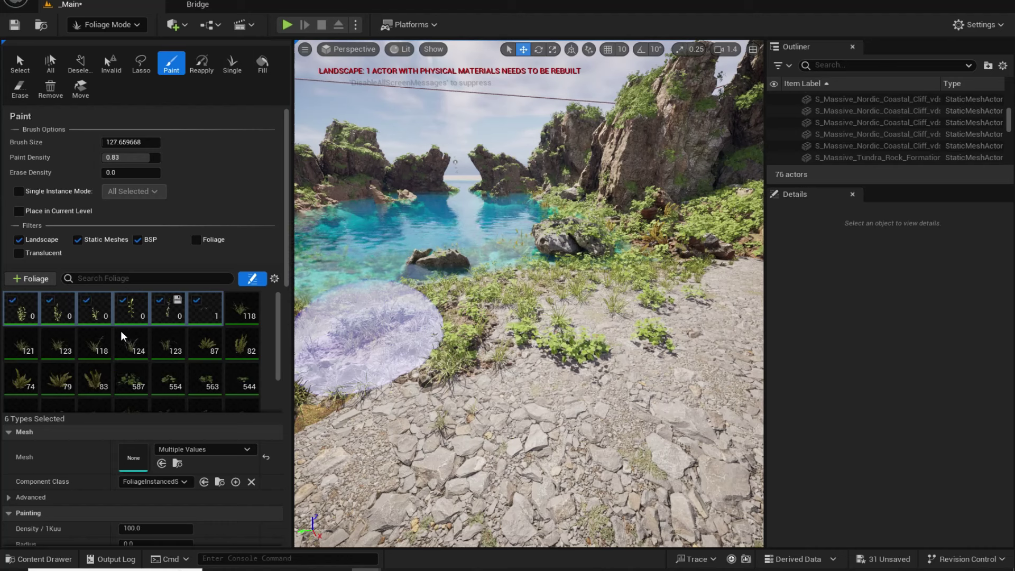
- Set Scale X of the six selected foliage types to a minimum of 3 and a maximum of 4
{"action": "scroll", "coordinate": [113, 519], "scroll_direction": "down", "scroll_amount": 3}
{"action": "scroll", "coordinate": [113, 520], "scroll_direction": "down", "scroll_amount": 2}
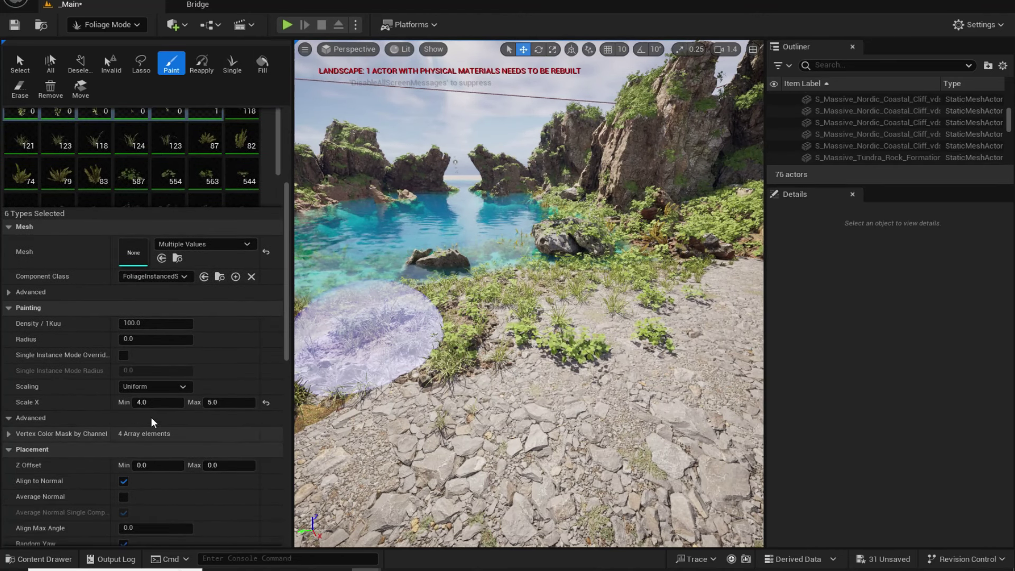
{"action": "left_click", "coordinate": [129, 402]}
{"action": "type", "text": "3"}
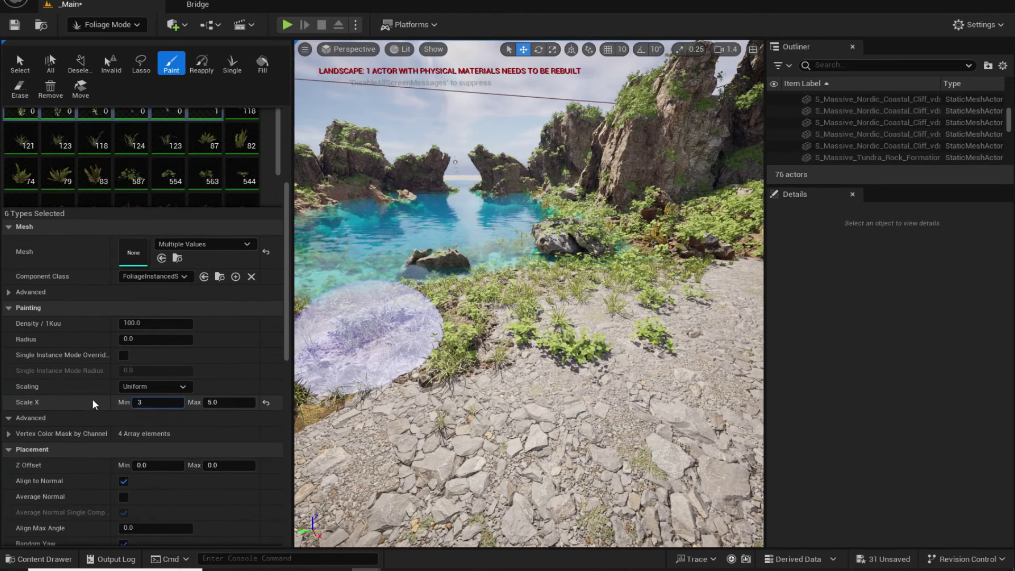
{"action": "key", "text": "Tab"}
{"action": "type", "text": "4"}
{"action": "key", "text": "Return"}
- Paint the rescaled plants over the rocky ground along the pool's near shore
{"action": "key", "text": "w"}
{"action": "mouse_move", "coordinate": [624, 299]}
{"action": "right_mouse_down"}
{"action": "mouse_move", "coordinate": [634, 333]}
{"action": "mouse_move", "coordinate": [688, 362]}
{"action": "right_mouse_up"}
{"action": "key", "text": "e"}
{"action": "mouse_move", "coordinate": [624, 299]}
{"action": "left_mouse_down"}
{"action": "mouse_move", "coordinate": [550, 312]}
{"action": "mouse_move", "coordinate": [451, 391]}
{"action": "mouse_move", "coordinate": [503, 419]}
{"action": "left_mouse_up"}
{"action": "key", "text": "s"}
{"action": "right_click_drag", "start_coordinate": [479, 417], "coordinate": [429, 458]}
{"action": "mouse_move", "coordinate": [481, 418]}
{"action": "left_mouse_down"}
{"action": "mouse_move", "coordinate": [503, 358]}
{"action": "mouse_move", "coordinate": [594, 328]}
{"action": "mouse_move", "coordinate": [509, 383]}
{"action": "mouse_move", "coordinate": [454, 351]}
{"action": "mouse_move", "coordinate": [333, 344]}
{"action": "mouse_move", "coordinate": [399, 331]}
{"action": "mouse_move", "coordinate": [328, 269]}
{"action": "mouse_move", "coordinate": [335, 304]}
{"action": "mouse_move", "coordinate": [526, 351]}
{"action": "mouse_move", "coordinate": [428, 376]}
{"action": "mouse_move", "coordinate": [465, 393]}
{"action": "left_mouse_up"}
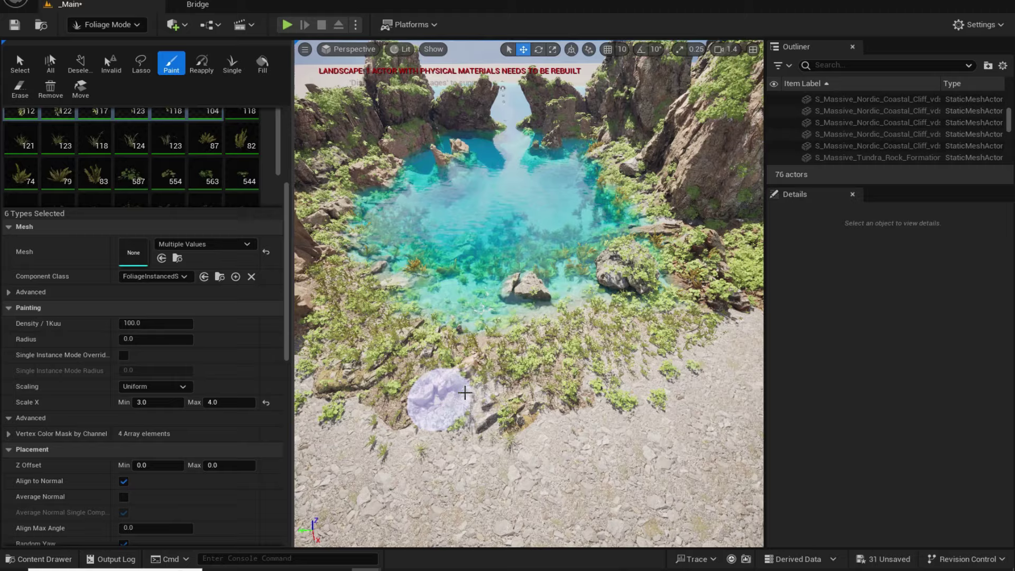
{"action": "key", "text": "w"}
{"action": "mouse_move", "coordinate": [465, 392]}
{"action": "right_mouse_down"}
{"action": "mouse_move", "coordinate": [465, 269]}
{"action": "mouse_move", "coordinate": [571, 301]}
{"action": "mouse_move", "coordinate": [550, 301]}
{"action": "mouse_move", "coordinate": [530, 372]}
{"action": "right_mouse_up"}
{"action": "key", "text": "s"}
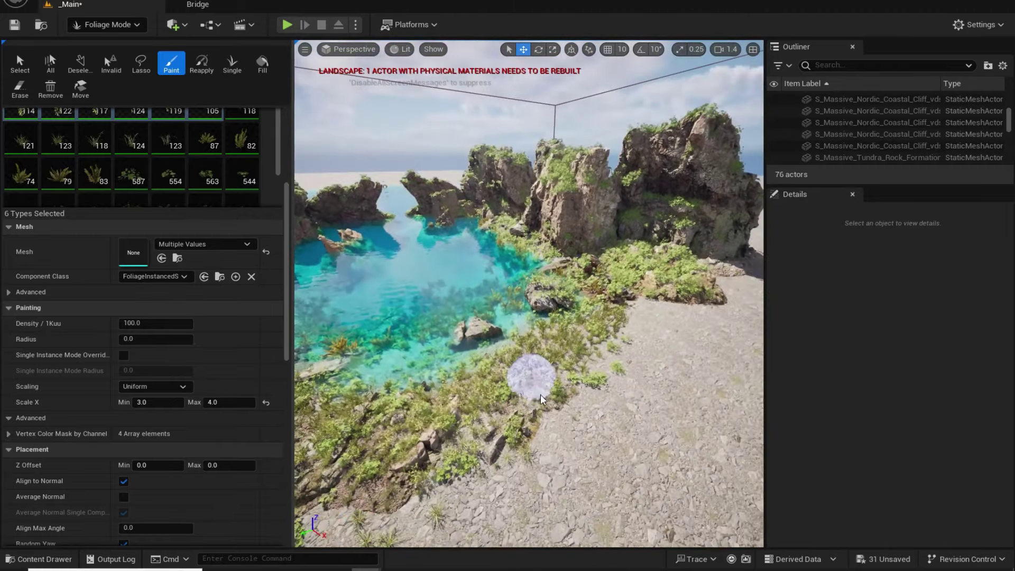
- Erase most of the densely painted plants around the near shore
{"action": "mouse_move", "coordinate": [531, 373]}
{"action": "left_mouse_down", "text": "shift"}
{"action": "mouse_move", "coordinate": [604, 316]}
{"action": "mouse_move", "coordinate": [608, 328]}
{"action": "mouse_move", "coordinate": [585, 317]}
{"action": "mouse_move", "coordinate": [476, 370]}
{"action": "mouse_move", "coordinate": [402, 431]}
{"action": "mouse_move", "coordinate": [561, 323]}
{"action": "mouse_move", "coordinate": [369, 449]}
{"action": "mouse_move", "coordinate": [351, 412]}
{"action": "left_mouse_up", "text": "shift"}
{"action": "key", "text": "e"}
{"action": "right_click_drag", "start_coordinate": [351, 413], "coordinate": [299, 413]}
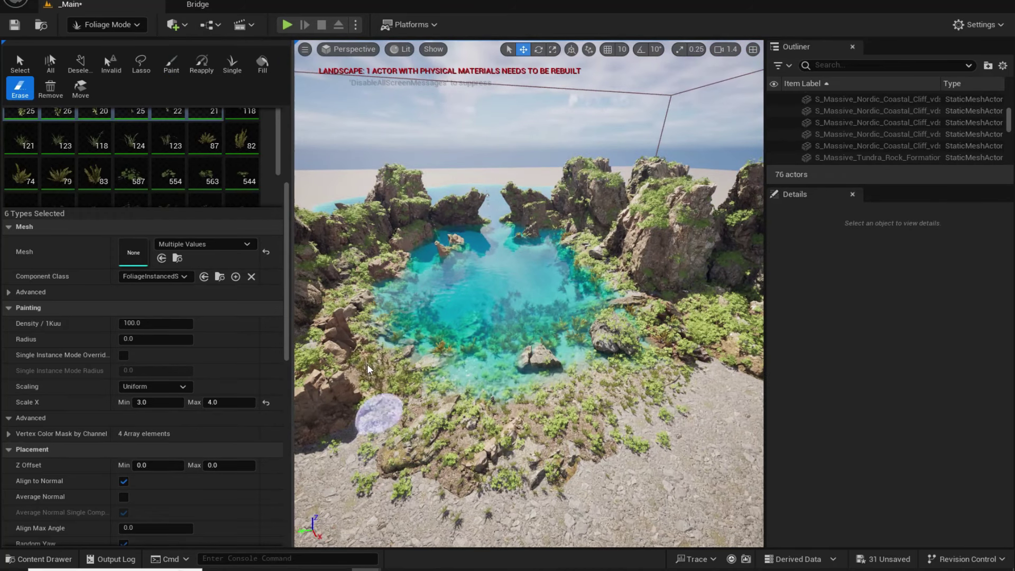
{"action": "left_click_drag", "start_coordinate": [369, 369], "coordinate": [383, 390], "text": "shift"}
{"action": "mouse_move", "coordinate": [433, 439]}
{"action": "left_mouse_down", "text": "shift"}
{"action": "mouse_move", "coordinate": [444, 494]}
{"action": "mouse_move", "coordinate": [476, 415]}
{"action": "mouse_move", "coordinate": [637, 380]}
{"action": "left_mouse_up", "text": "shift"}
- Lower the paint density to 0.35 and paint the six plant types sparsely along the shore
{"action": "scroll", "coordinate": [155, 199], "scroll_direction": "up", "scroll_amount": 3}
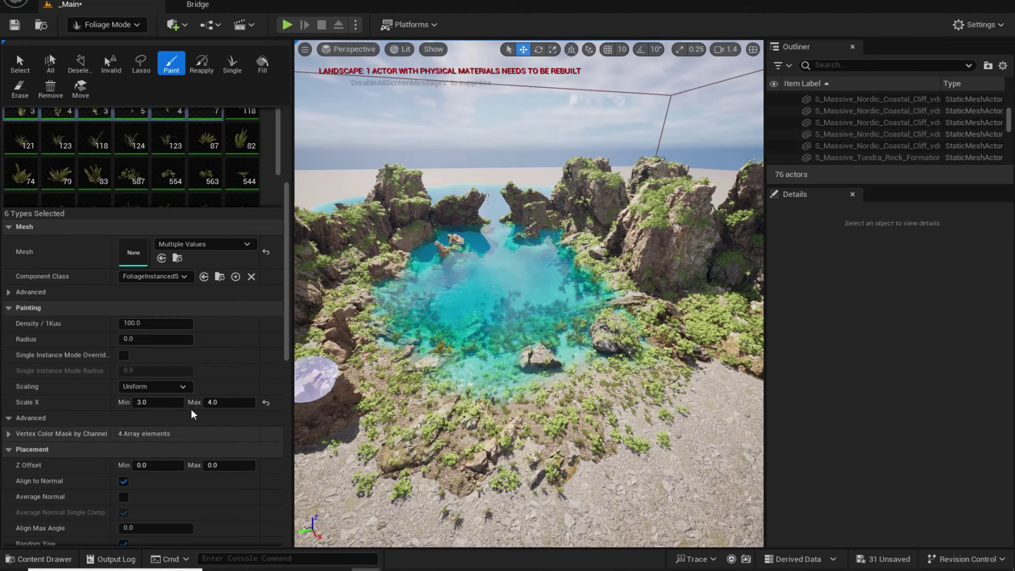
{"action": "scroll", "coordinate": [155, 199], "scroll_direction": "up", "scroll_amount": 3}
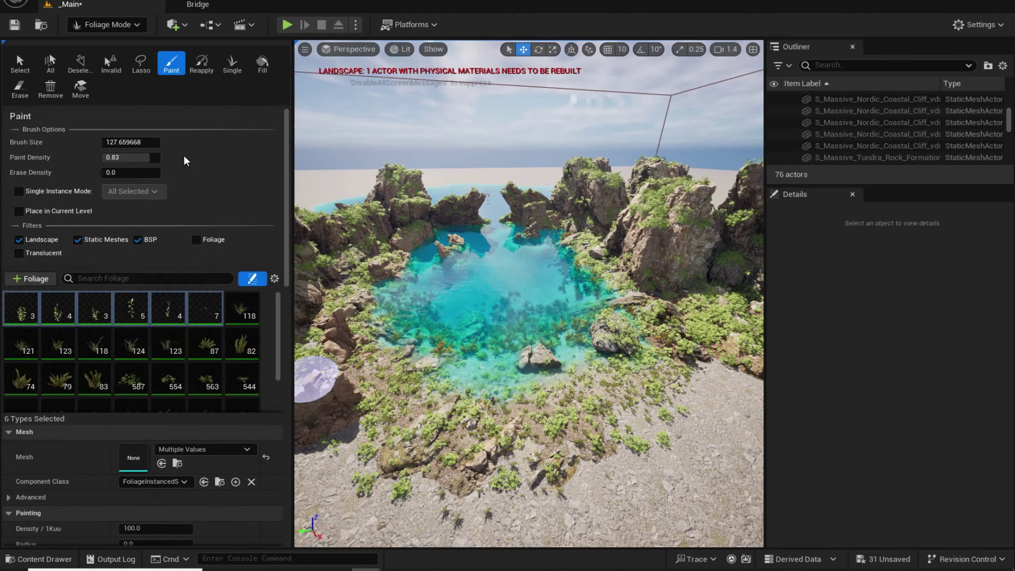
{"action": "left_click_drag", "start_coordinate": [138, 158], "coordinate": [121, 157]}
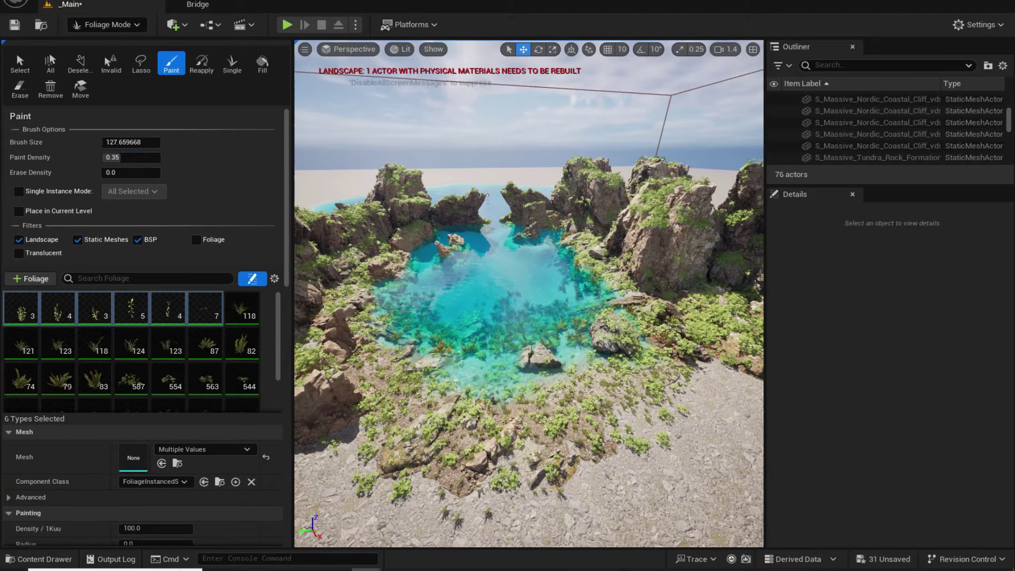
{"action": "right_click_drag", "start_coordinate": [497, 331], "coordinate": [598, 377]}
{"action": "left_click_drag", "start_coordinate": [500, 336], "coordinate": [509, 352]}
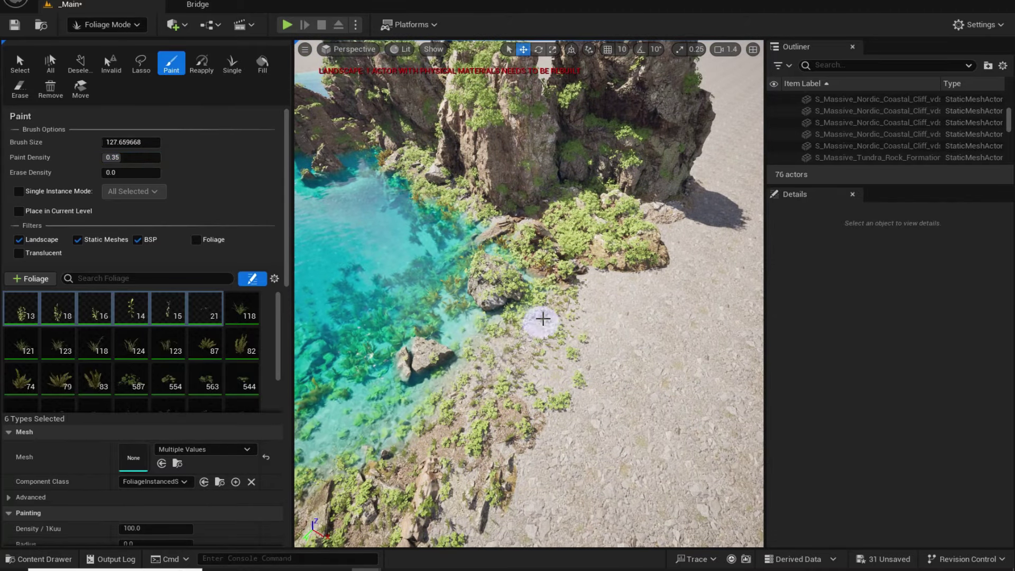
{"action": "left_click_drag", "start_coordinate": [543, 319], "coordinate": [538, 362]}
- Erase some of the painted plants on the gravel beside the large shore rock
{"action": "key", "text": "w"}
{"action": "mouse_move", "coordinate": [538, 362]}
{"action": "right_mouse_down"}
{"action": "mouse_move", "coordinate": [534, 286]}
{"action": "mouse_move", "coordinate": [498, 318]}
{"action": "mouse_move", "coordinate": [460, 317]}
{"action": "mouse_move", "coordinate": [658, 295]}
{"action": "mouse_move", "coordinate": [648, 330]}
{"action": "right_mouse_up"}
{"action": "key", "text": "s"}
{"action": "key", "text": "e"}
{"action": "left_click_drag", "start_coordinate": [628, 311], "coordinate": [599, 335], "text": "shift"}
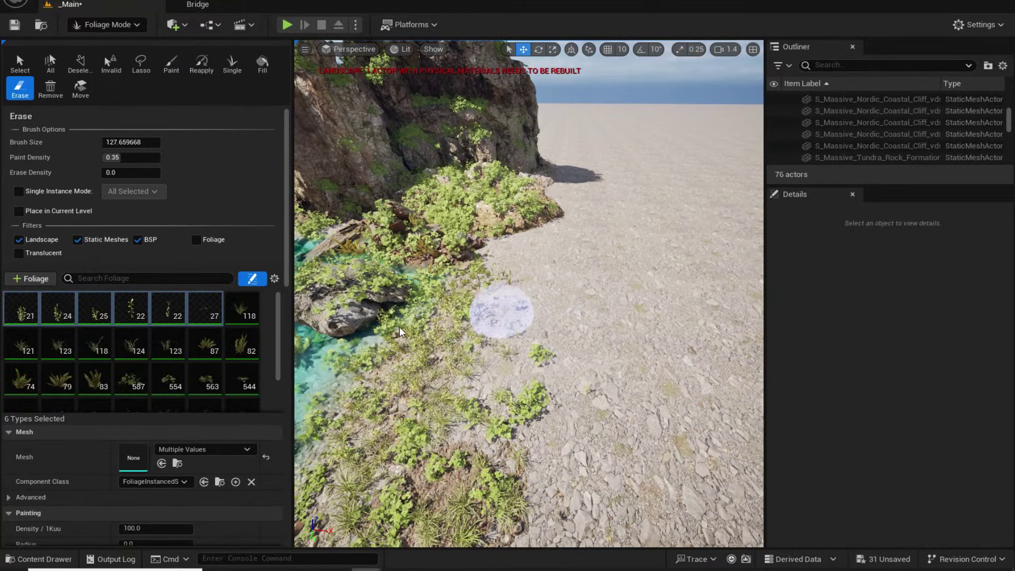
{"action": "mouse_move", "coordinate": [400, 332]}
{"action": "left_mouse_down", "text": "shift"}
{"action": "mouse_move", "coordinate": [420, 378]}
{"action": "mouse_move", "coordinate": [408, 386]}
{"action": "left_mouse_up", "text": "shift"}
- Paint more of the selected plants across the shore in front of the pool
{"action": "key", "text": "s"}
{"action": "right_click_drag", "start_coordinate": [646, 338], "coordinate": [540, 352]}
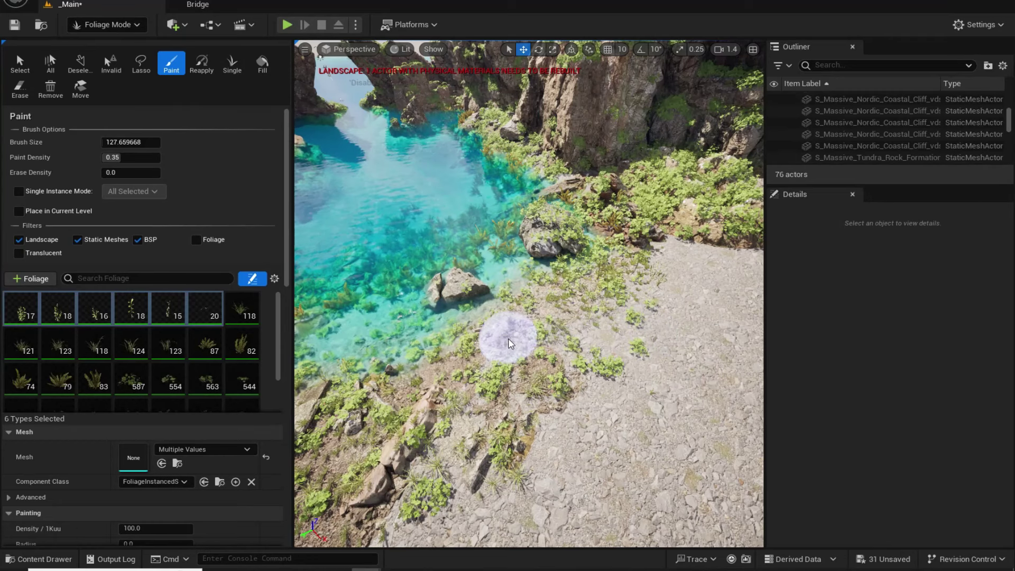
{"action": "left_click_drag", "start_coordinate": [510, 344], "coordinate": [403, 408]}
{"action": "right_click_drag", "start_coordinate": [562, 401], "coordinate": [562, 400]}
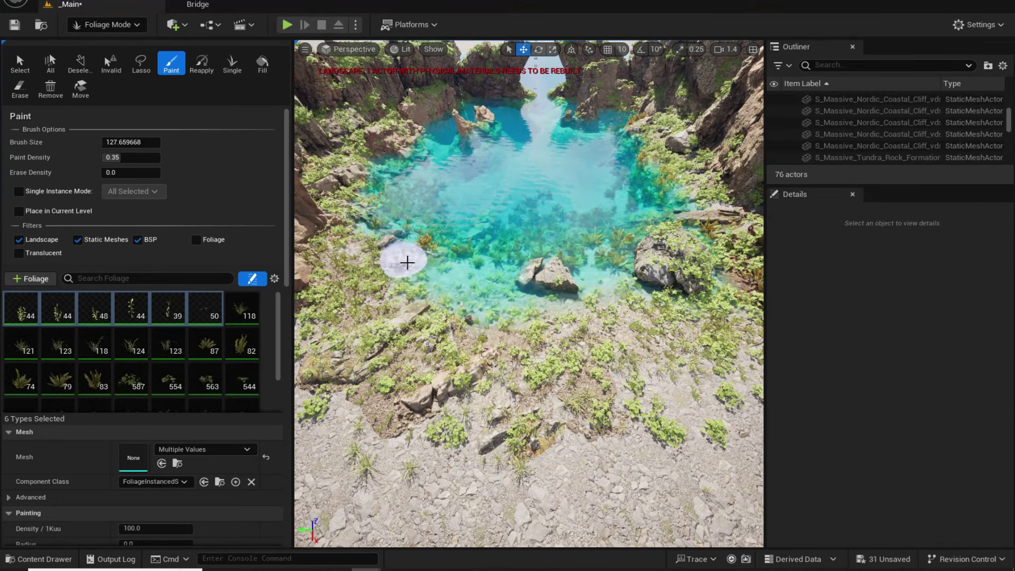
{"action": "right_click_drag", "start_coordinate": [452, 396], "coordinate": [453, 396]}
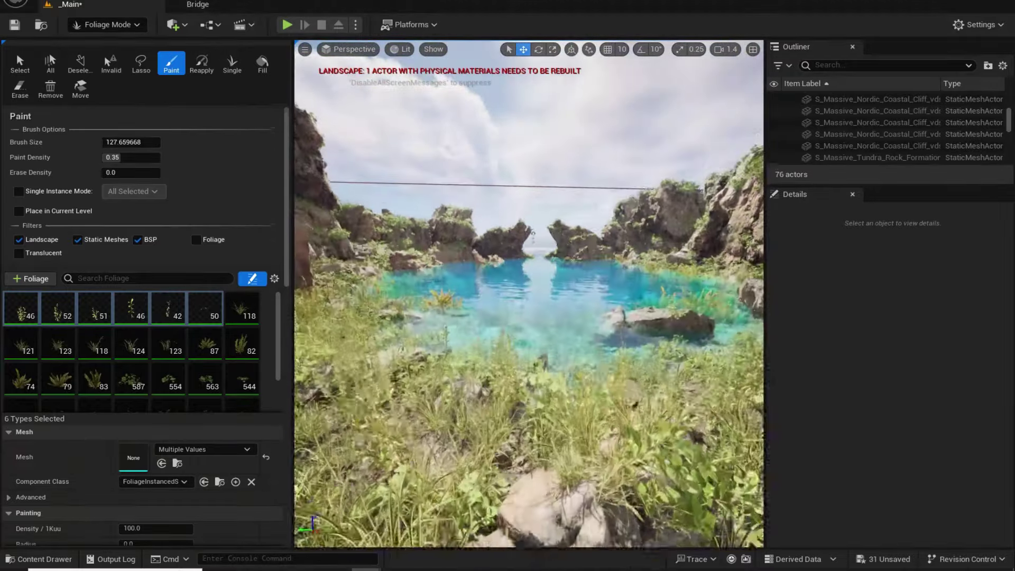
{"action": "right_click_drag", "start_coordinate": [528, 294], "coordinate": [616, 294]}
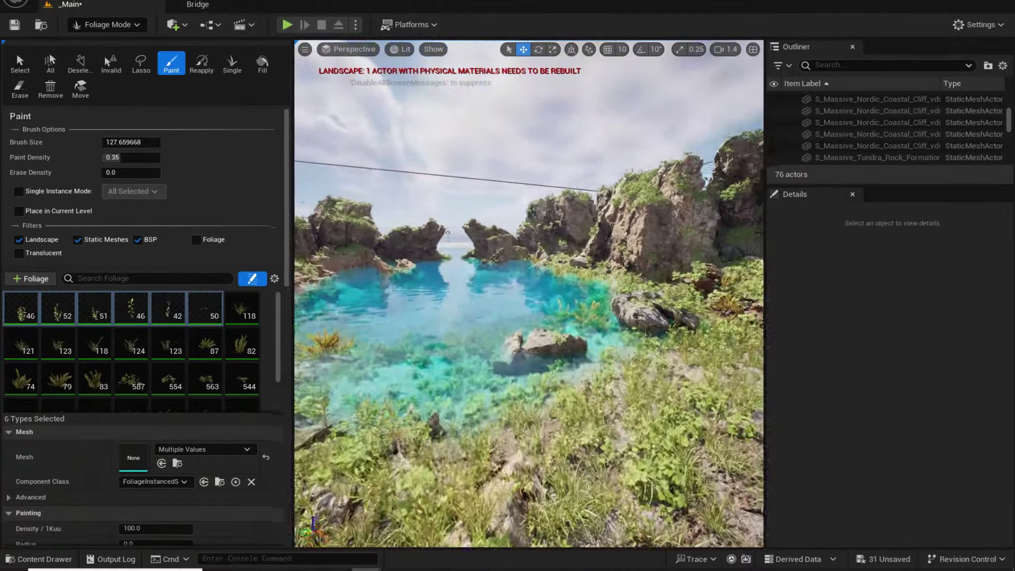
{"action": "right_click_drag", "start_coordinate": [529, 293], "coordinate": [528, 293]}
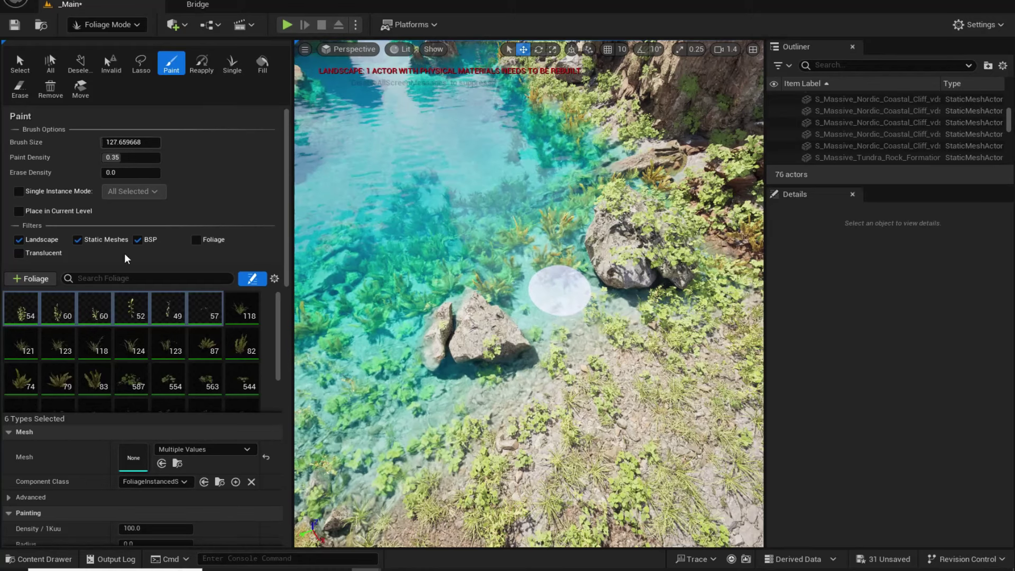
- Select only the five seaweed foliage types and paint them in the pool
{"action": "left_click", "coordinate": [206, 344]}
{"action": "left_click", "coordinate": [20, 317]}
{"action": "left_click", "coordinate": [206, 311], "text": "shift"}
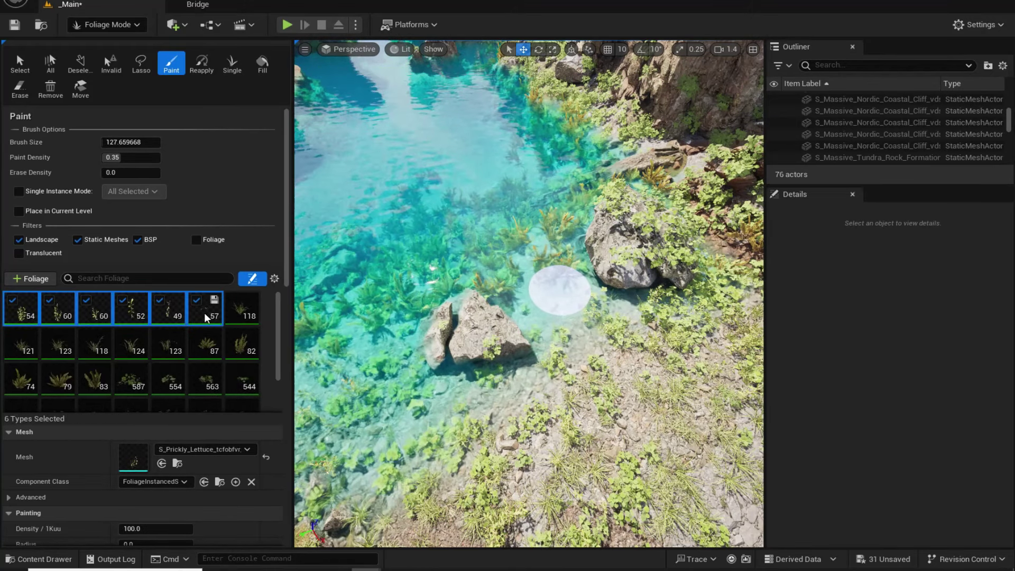
{"action": "left_click", "coordinate": [209, 346]}
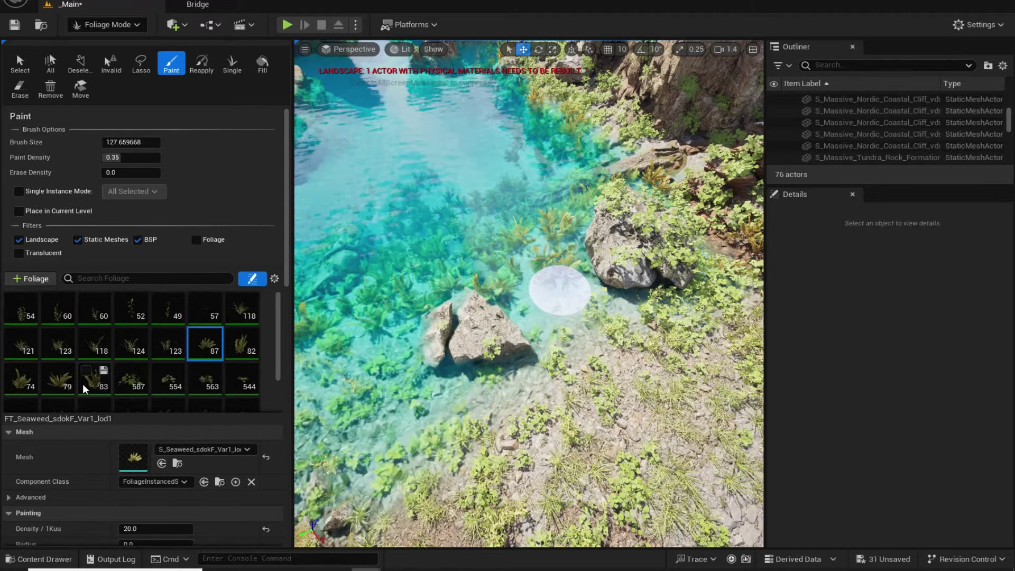
{"action": "left_click", "coordinate": [95, 379], "text": "shift"}
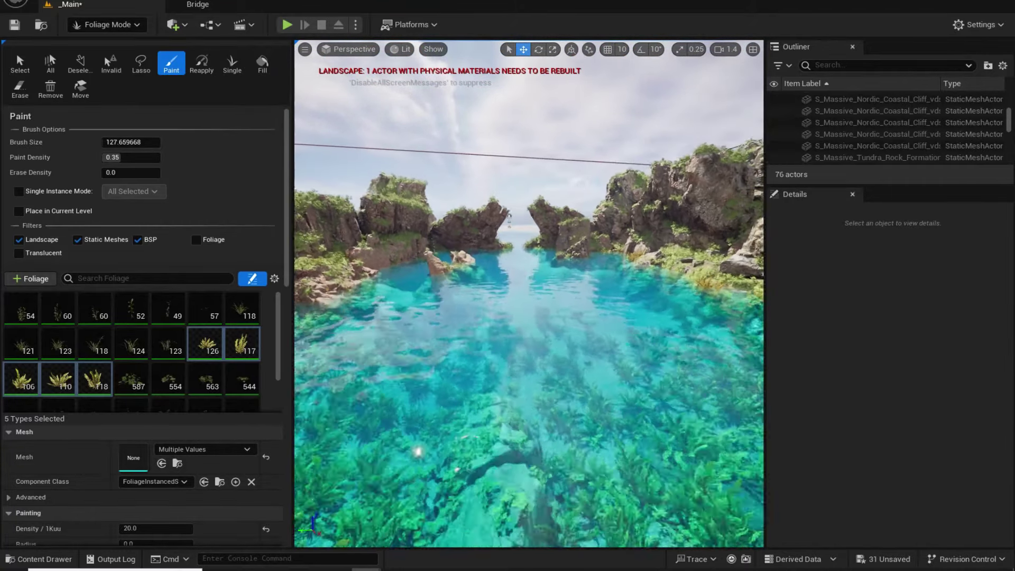
{"action": "right_click_drag", "start_coordinate": [529, 294], "coordinate": [529, 259]}
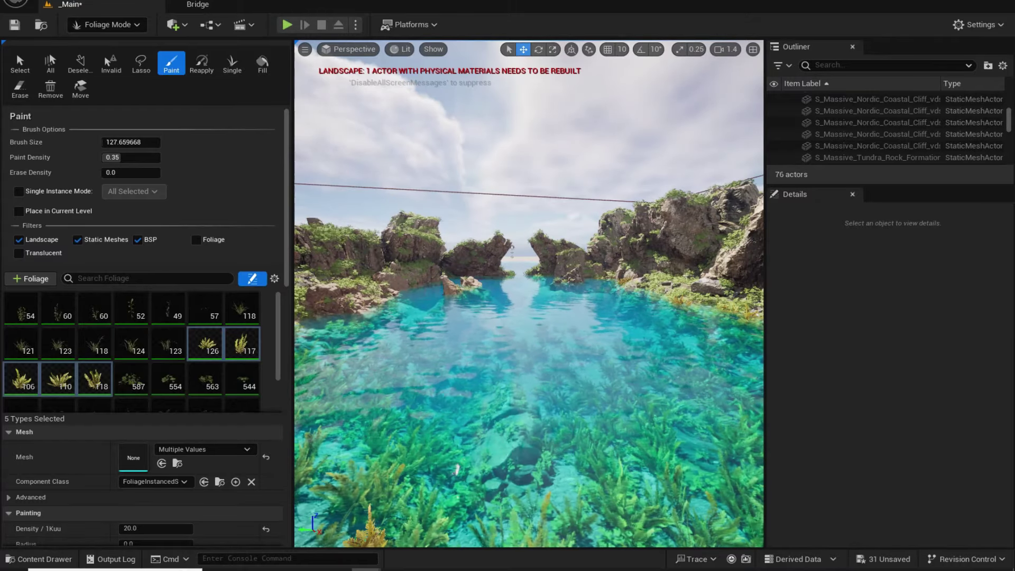
{"action": "right_click_drag", "start_coordinate": [529, 293], "coordinate": [521, 259]}
{"action": "right_click_drag", "start_coordinate": [529, 293], "coordinate": [397, 293]}
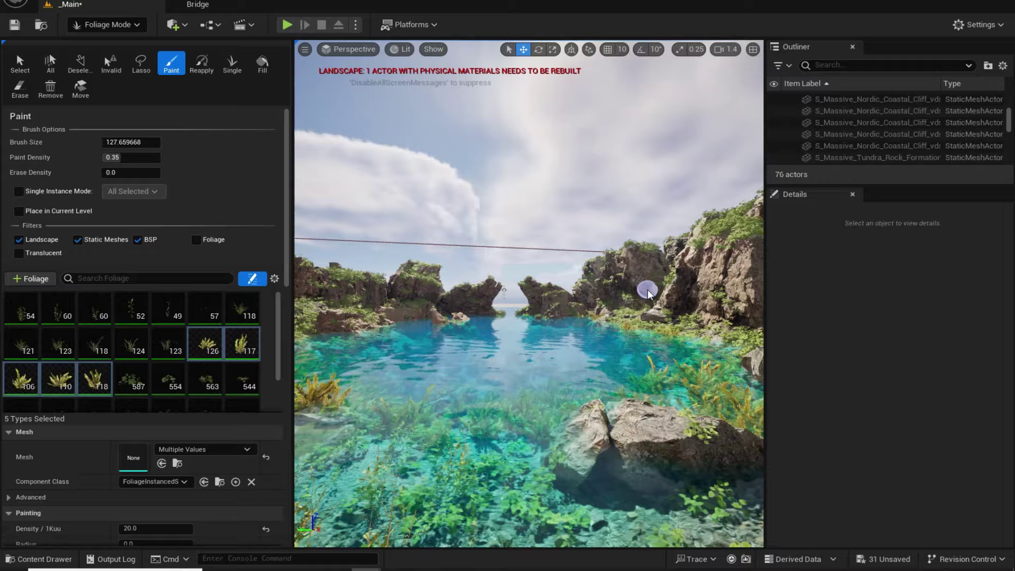
- Switch from Foliage Mode to Selection Mode, frame a view across the pool and save the level
{"action": "left_click", "coordinate": [128, 25]}
{"action": "left_click", "coordinate": [119, 42]}
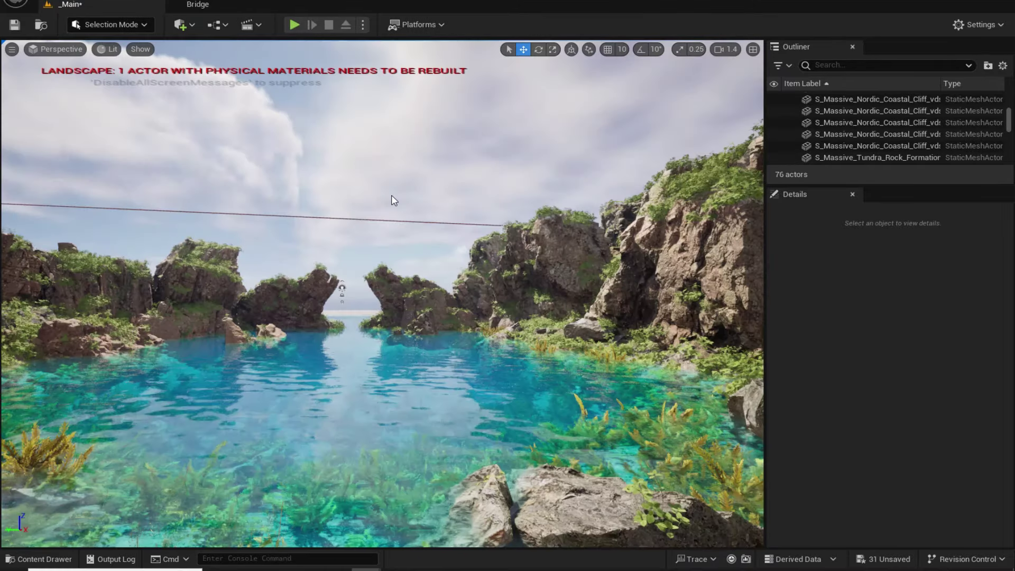
{"action": "right_click_drag", "start_coordinate": [394, 201], "coordinate": [339, 214]}
{"action": "key", "text": "s"}
{"action": "key", "text": "s"}
{"action": "key", "text": "w"}
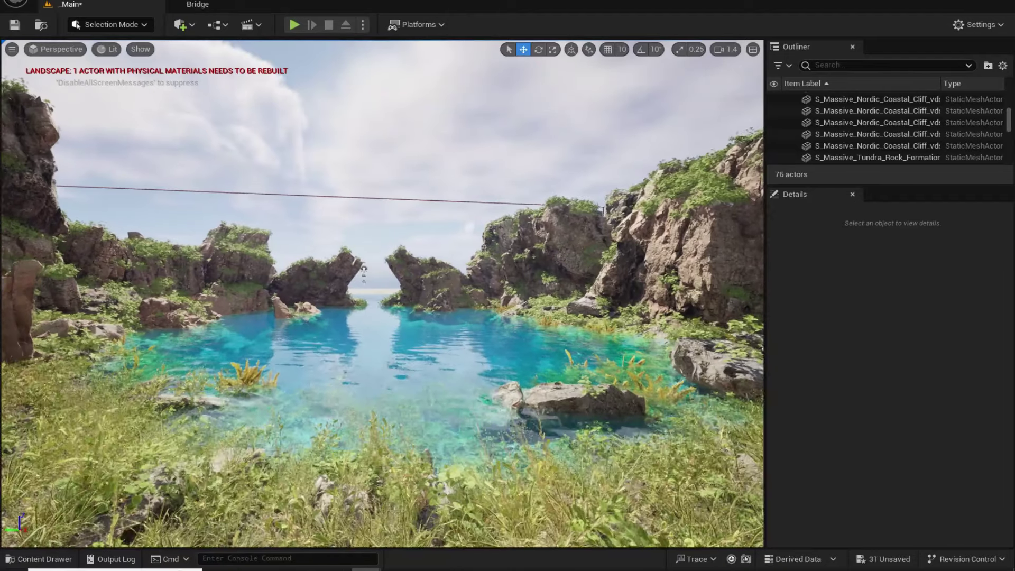
{"action": "key", "text": "w"}
{"action": "right_click_drag", "start_coordinate": [414, 214], "coordinate": [390, 213]}
{"action": "key", "text": "ctrl+s"}
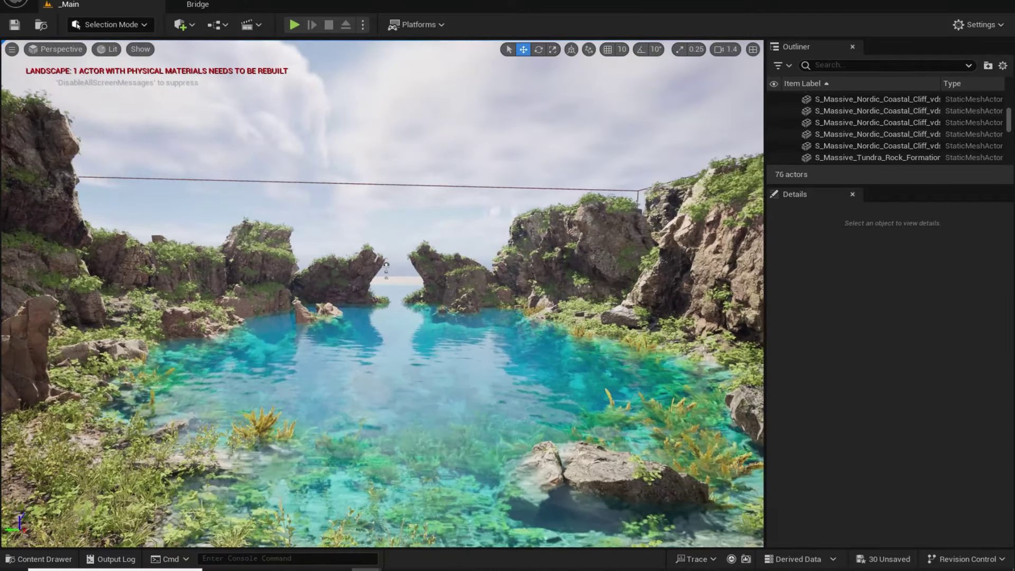
- Add a Post Process Volume to the level and enable its Infinite Extent (Unbound) option
{"action": "left_click", "coordinate": [185, 25]}
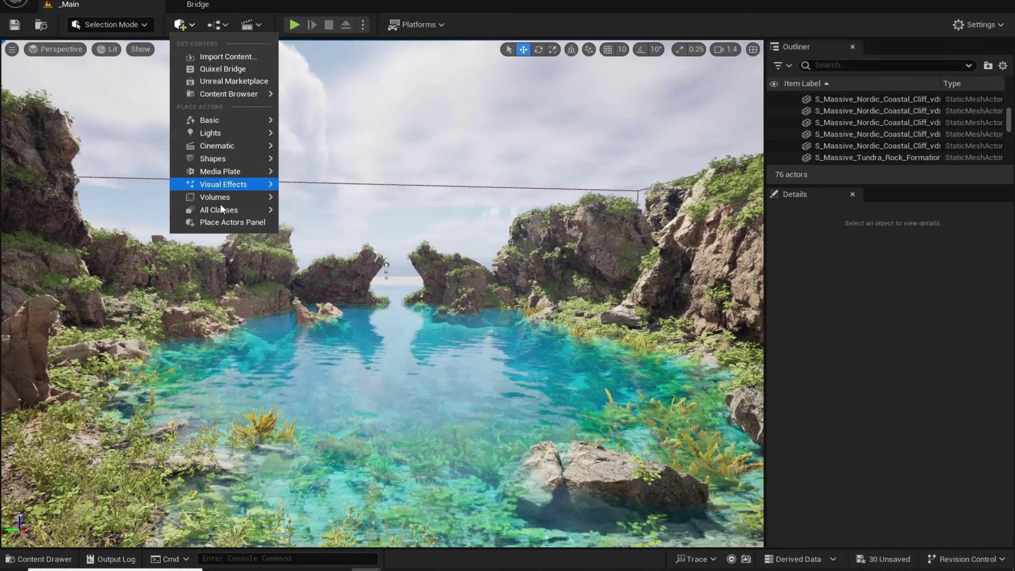
{"action": "mouse_move", "coordinate": [229, 183]}
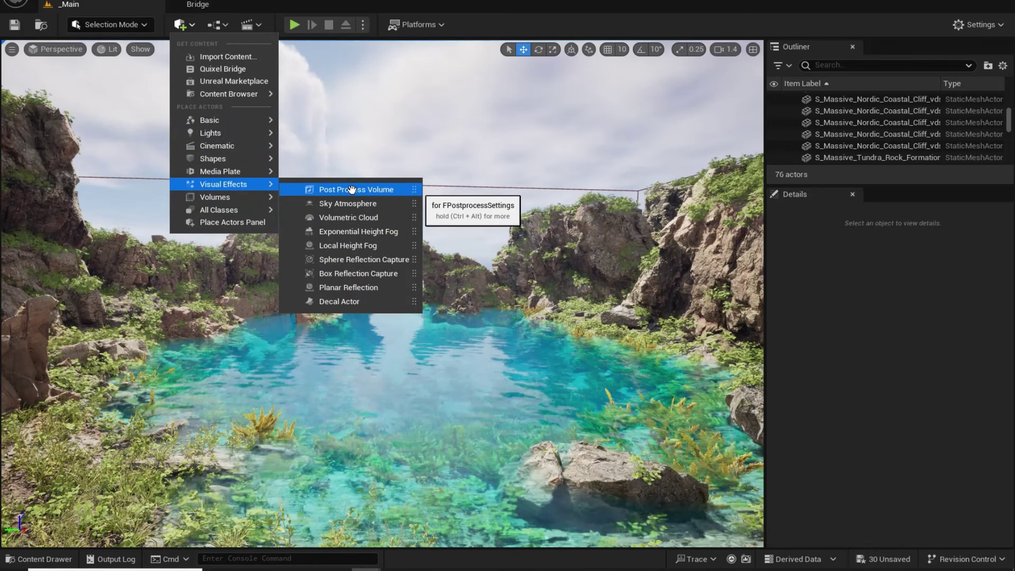
{"action": "left_click", "coordinate": [352, 190]}
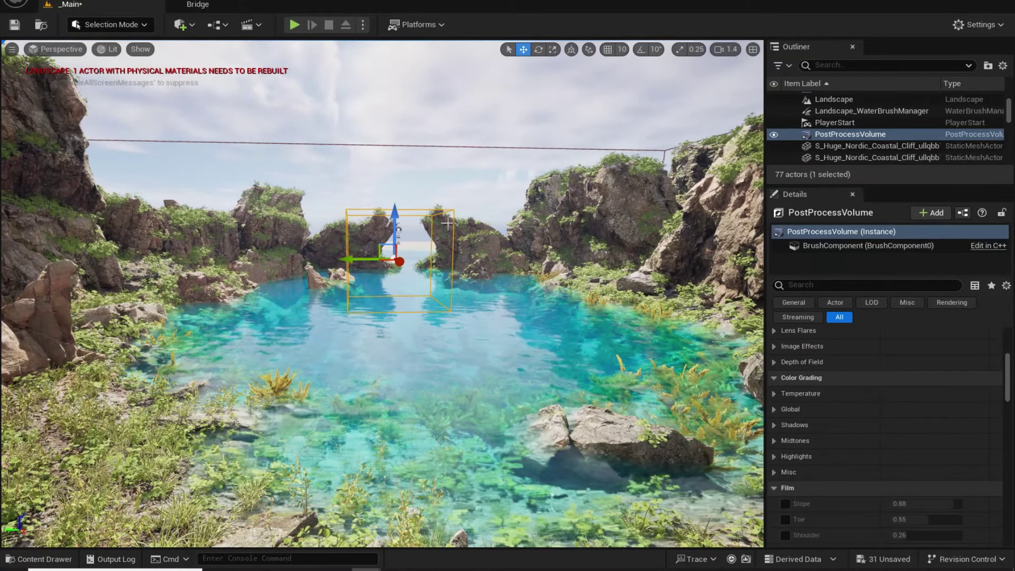
{"action": "left_click", "coordinate": [828, 285]}
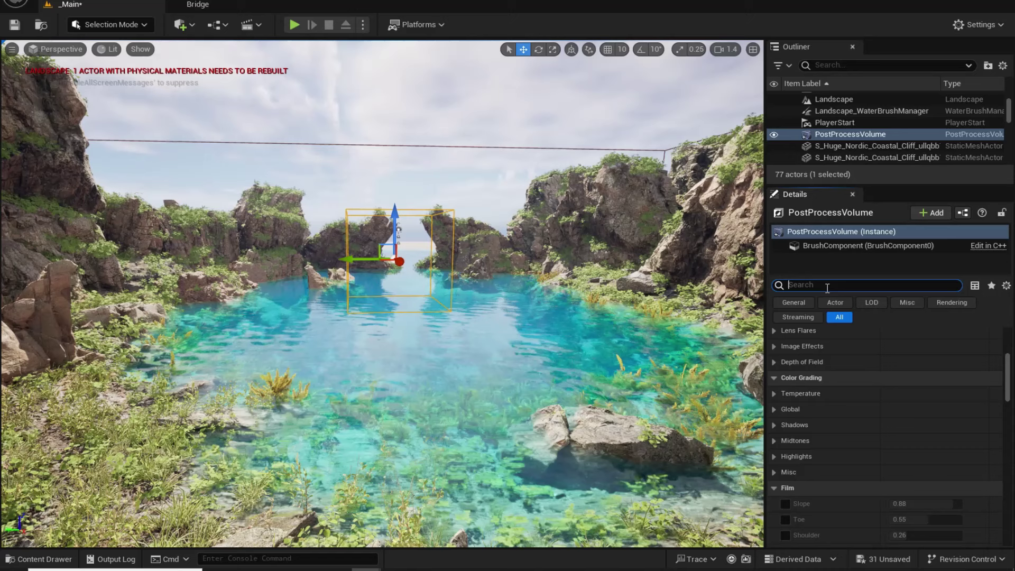
{"action": "type", "text": "infini"}
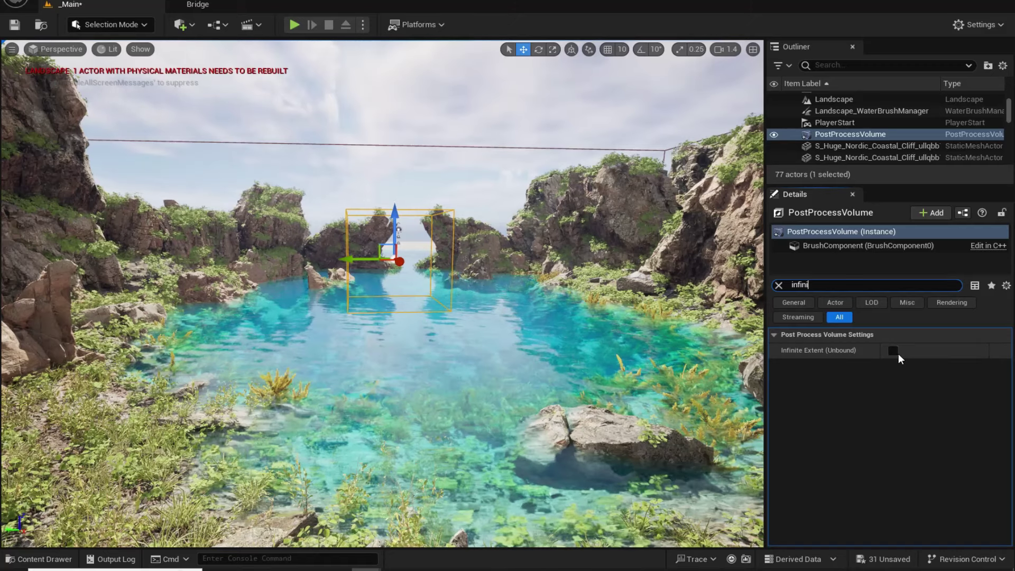
{"action": "left_click", "coordinate": [893, 351]}
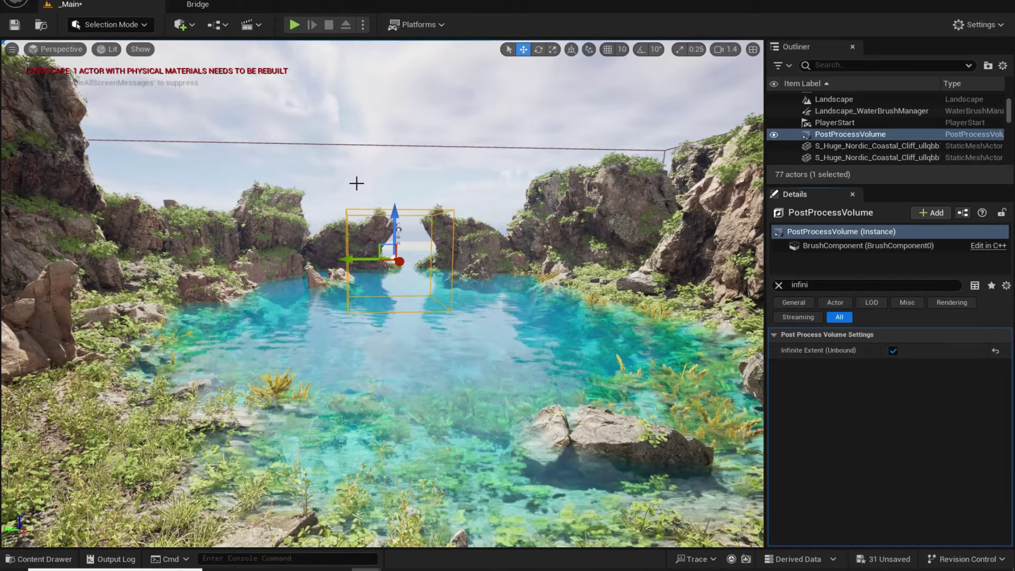
{"action": "right_click_drag", "start_coordinate": [502, 226], "coordinate": [509, 222]}
{"action": "key", "text": "s"}
{"action": "key", "text": "w"}
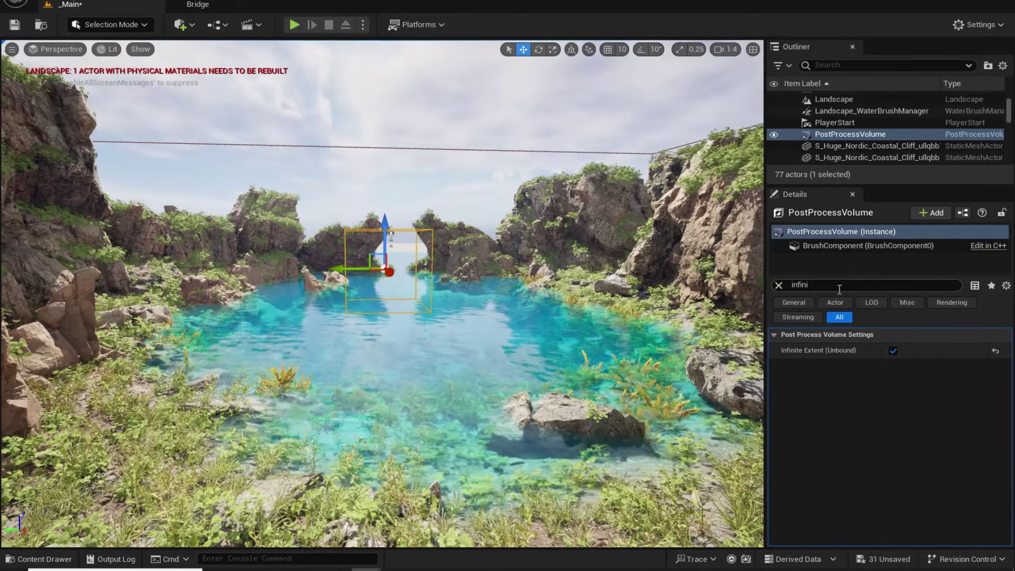
- Clear the property filter so all settings of the Post Process Volume are listed
{"action": "key", "text": "BackSpace"}
{"action": "key", "text": "BackSpace"}
{"action": "key", "text": "BackSpace"}
{"action": "key", "text": "BackSpace"}
{"action": "key", "text": "BackSpace"}
{"action": "key", "text": "BackSpace"}
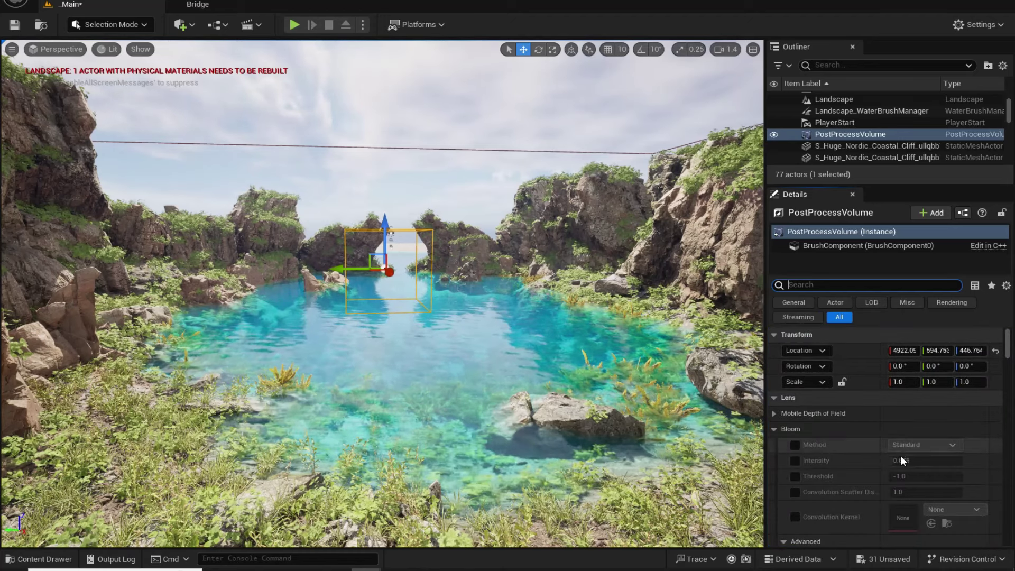
{"action": "right_click_drag", "start_coordinate": [751, 415], "coordinate": [810, 384]}
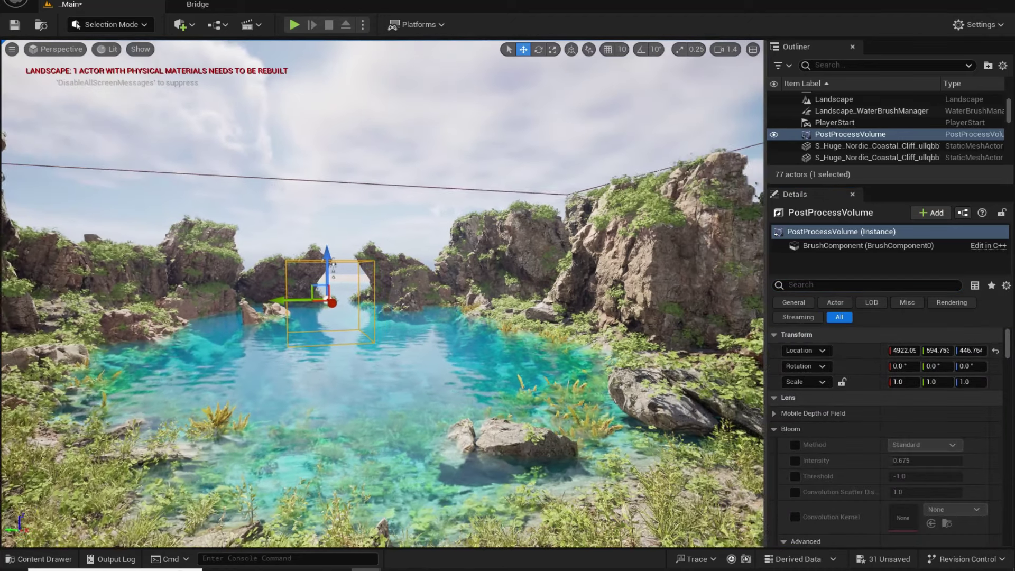
- Adjust the sun's direction over the lagoon and frame the pool from the grassy shore
{"action": "right_click_drag", "start_coordinate": [529, 151], "coordinate": [544, 116]}
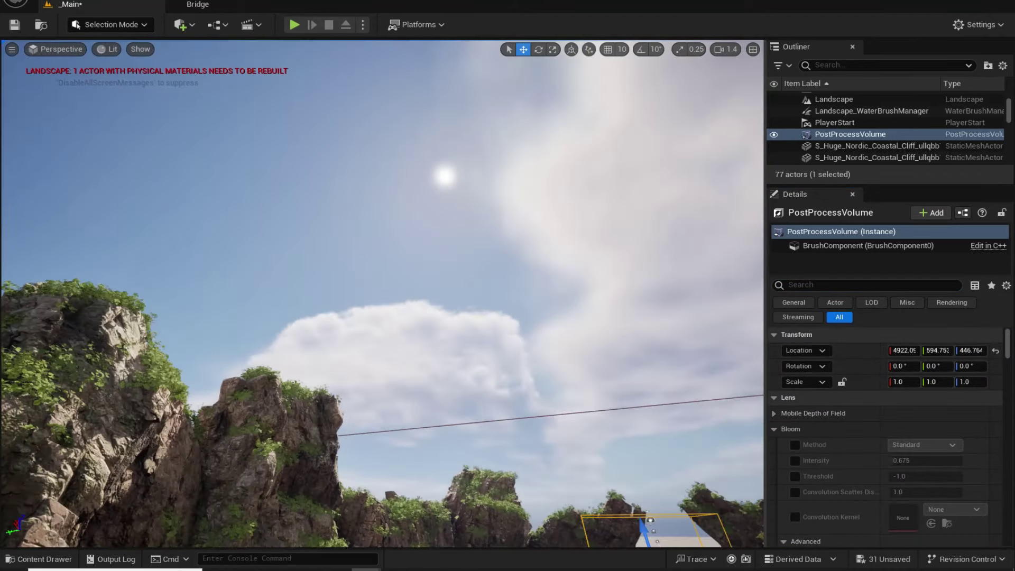
{"action": "right_click_drag", "start_coordinate": [469, 111], "coordinate": [502, 146]}
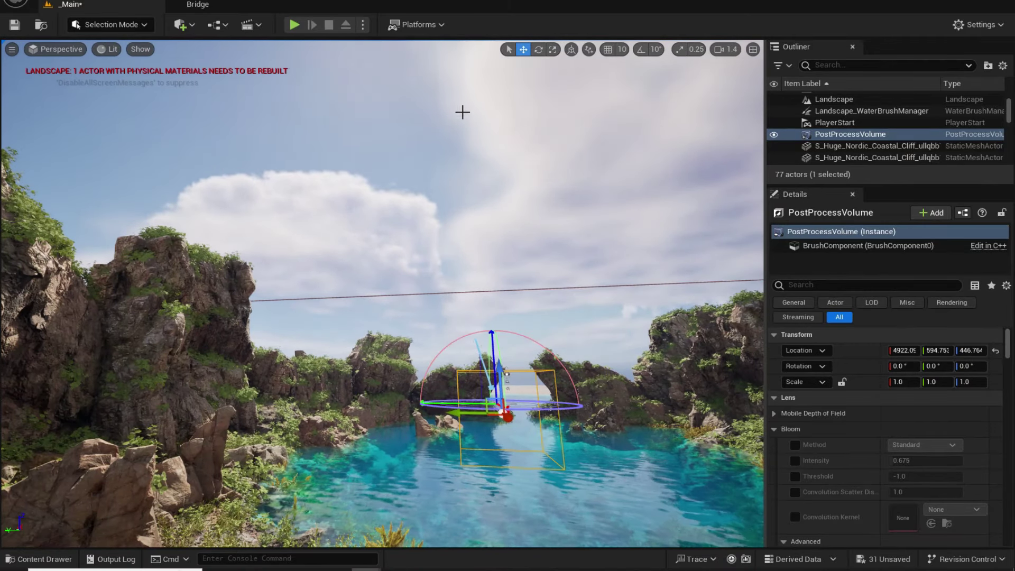
{"action": "key", "text": "ctrl+l"}
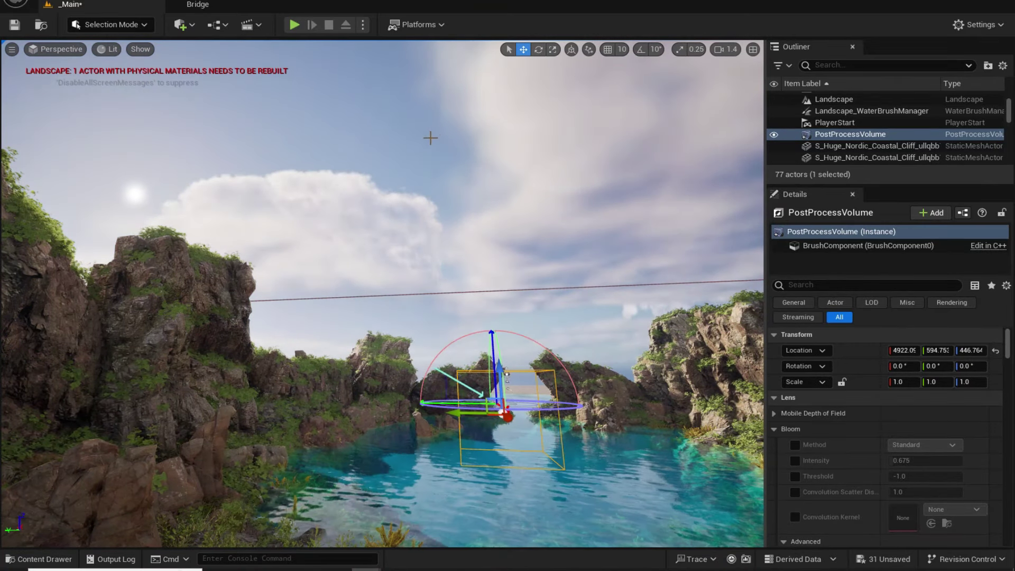
{"action": "right_click_drag", "start_coordinate": [433, 136], "coordinate": [469, 156]}
{"action": "key", "text": "s"}
{"action": "key", "text": "w"}
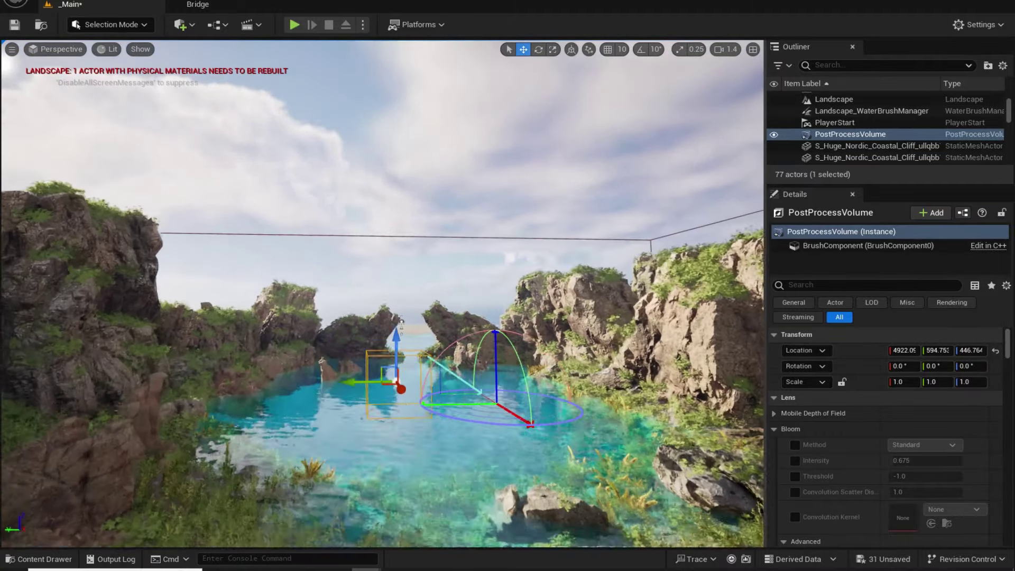
{"action": "key", "text": "q"}
{"action": "key", "text": "e"}
{"action": "key", "text": "q"}
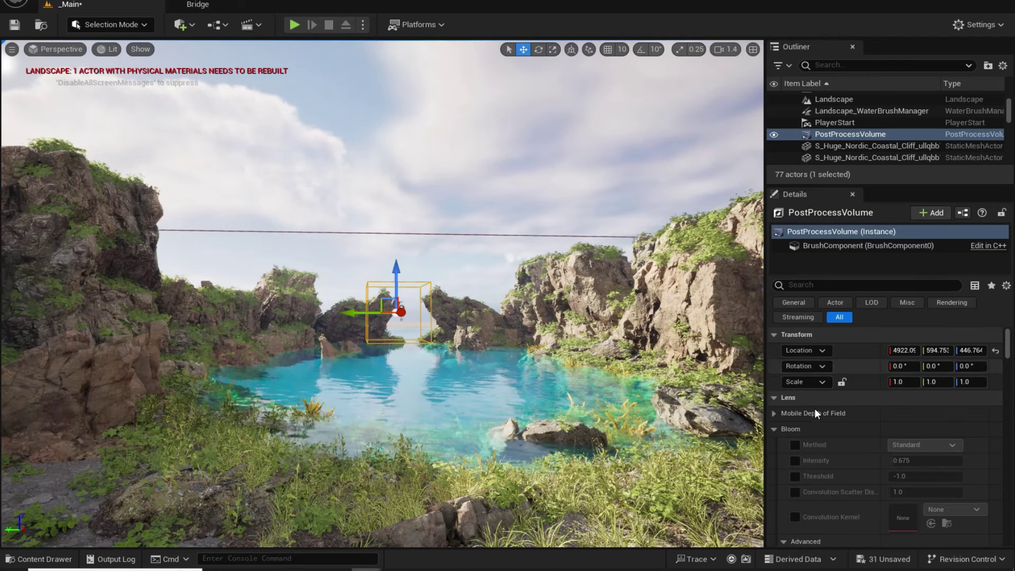
- Filter the Post Process Volume's properties for "expo", enable Metering Mode and set it to Manual
{"action": "scroll", "coordinate": [824, 440], "scroll_direction": "down", "scroll_amount": 5}
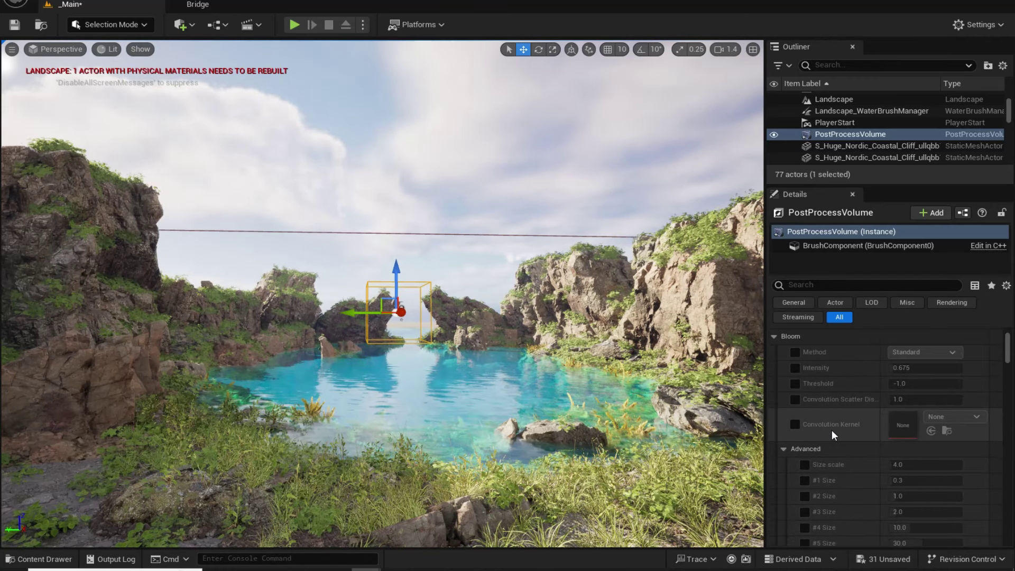
{"action": "scroll", "coordinate": [832, 430], "scroll_direction": "down", "scroll_amount": 4}
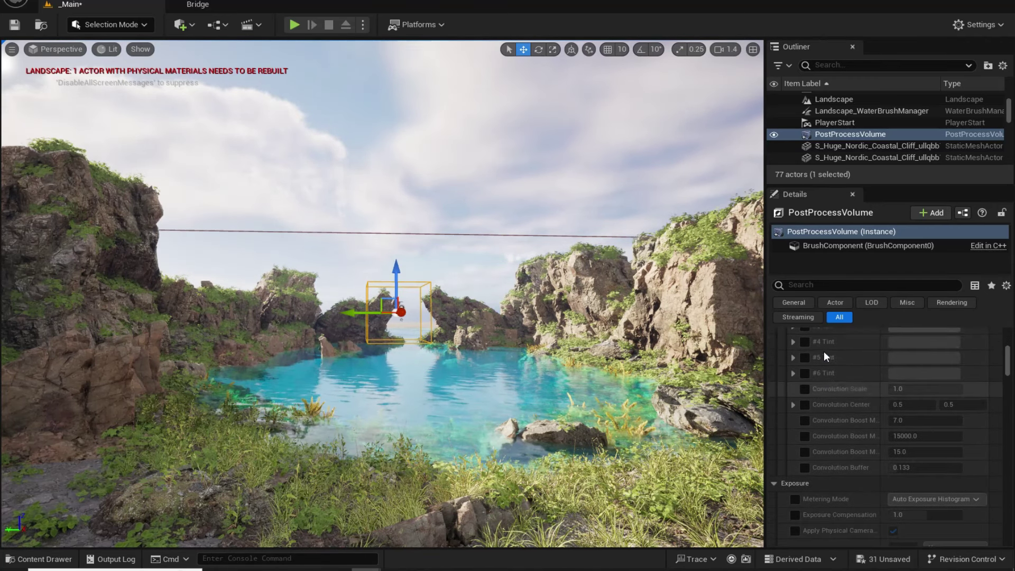
{"action": "left_click", "coordinate": [827, 285]}
{"action": "type", "text": "expo"}
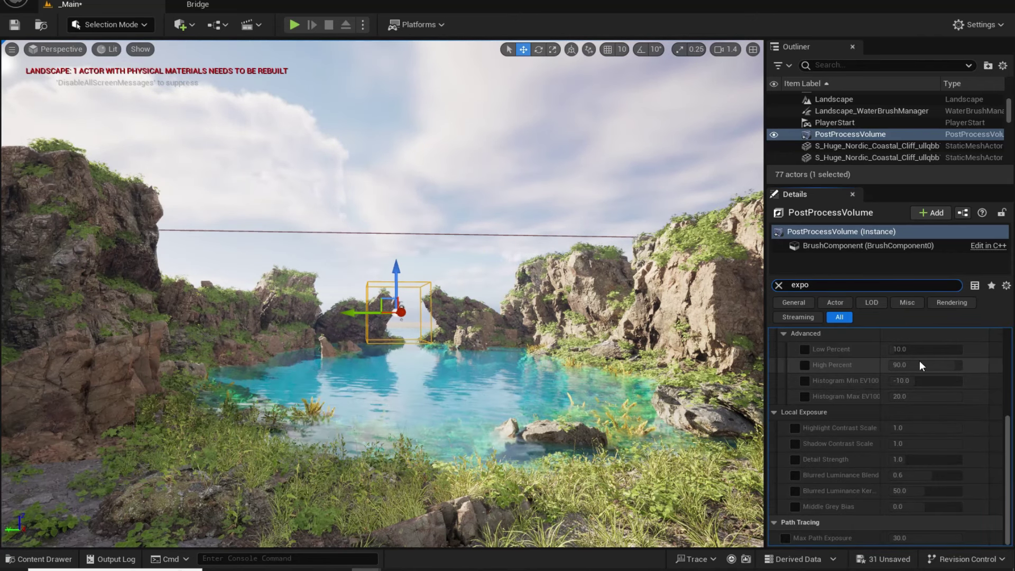
{"action": "left_click_drag", "start_coordinate": [1010, 440], "coordinate": [1011, 350]}
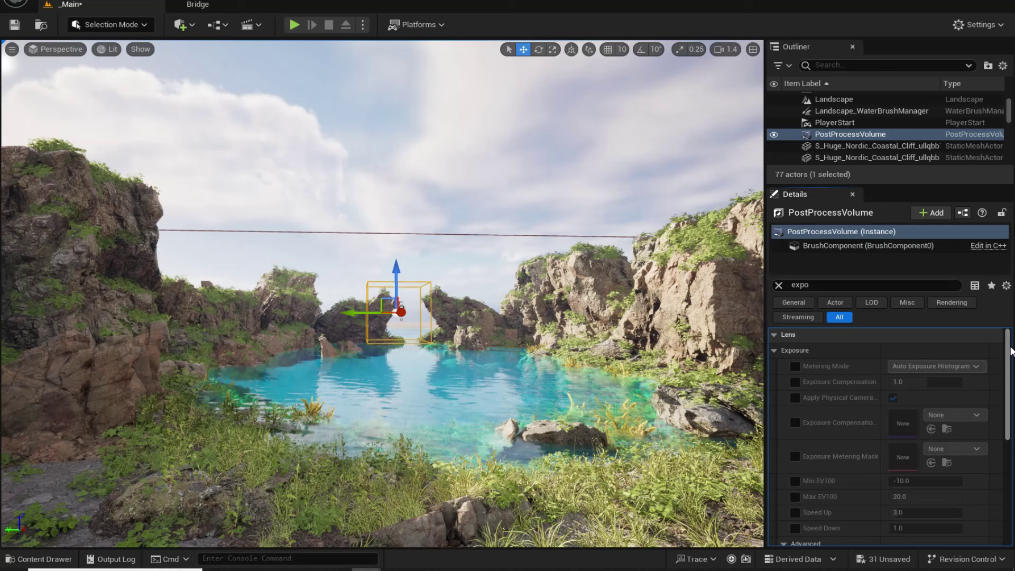
{"action": "left_click", "coordinate": [795, 366]}
{"action": "left_click", "coordinate": [890, 367]}
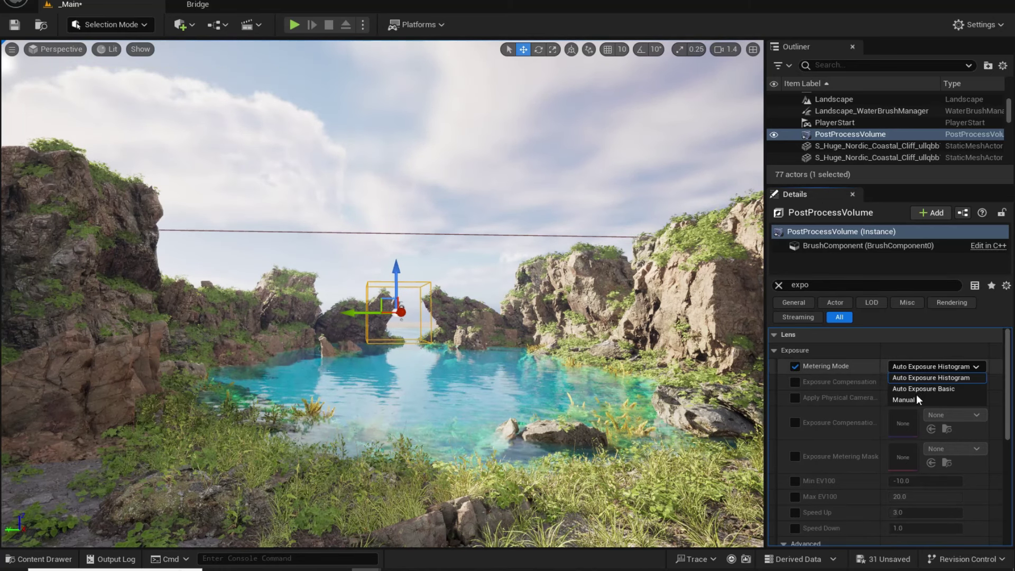
{"action": "left_click", "coordinate": [916, 398]}
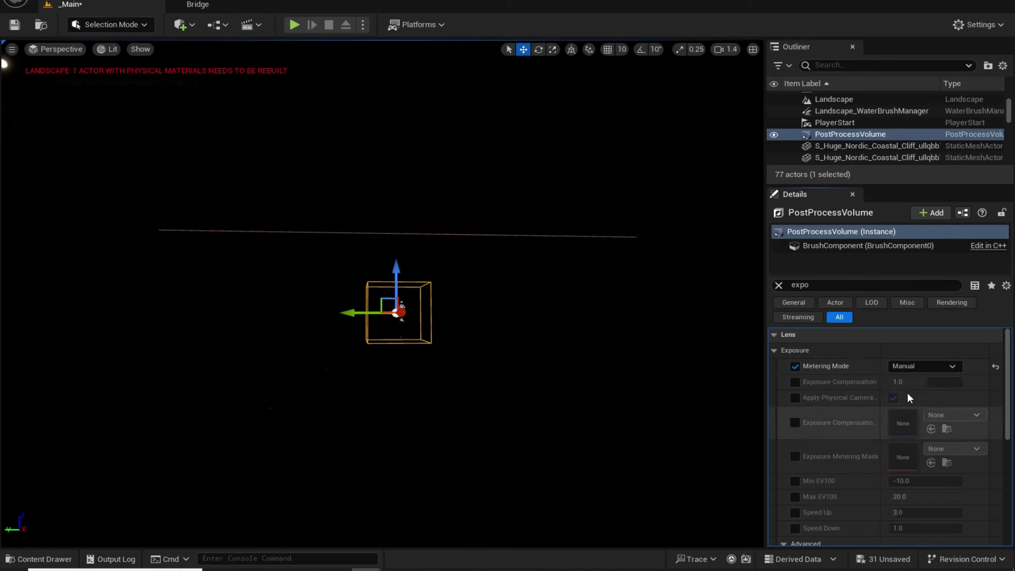
- Enable the volume's Exposure Compensation and raise it to 9
{"action": "left_click", "coordinate": [796, 382]}
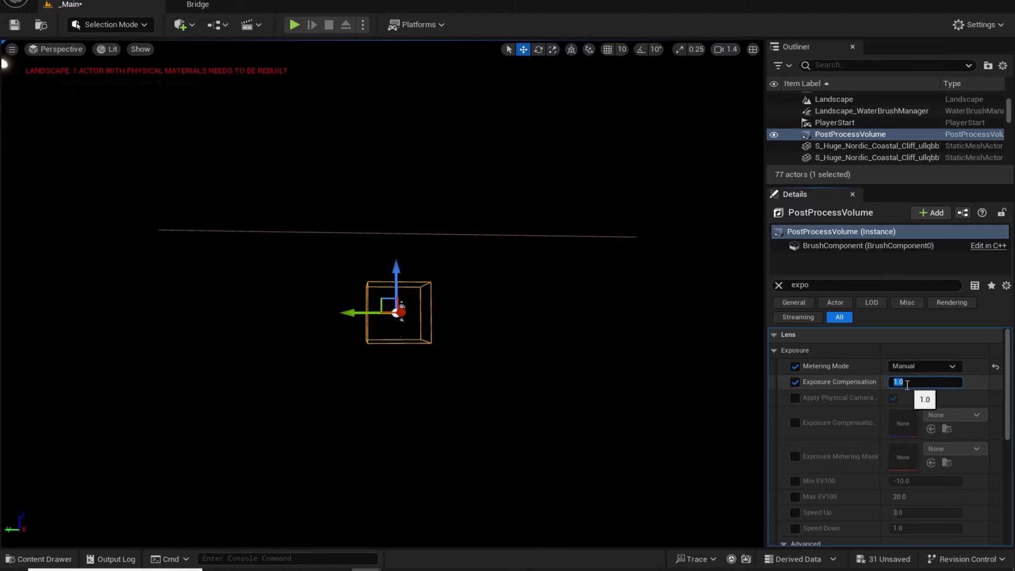
{"action": "type", "text": "7"}
{"action": "key", "text": "Return"}
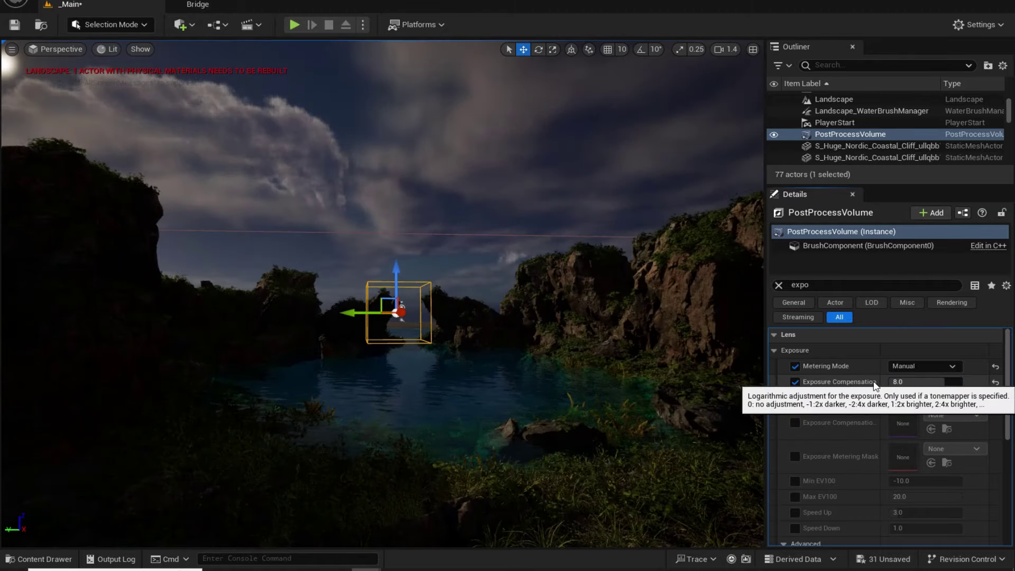
{"action": "left_click_drag", "start_coordinate": [899, 382], "coordinate": [901, 382]}
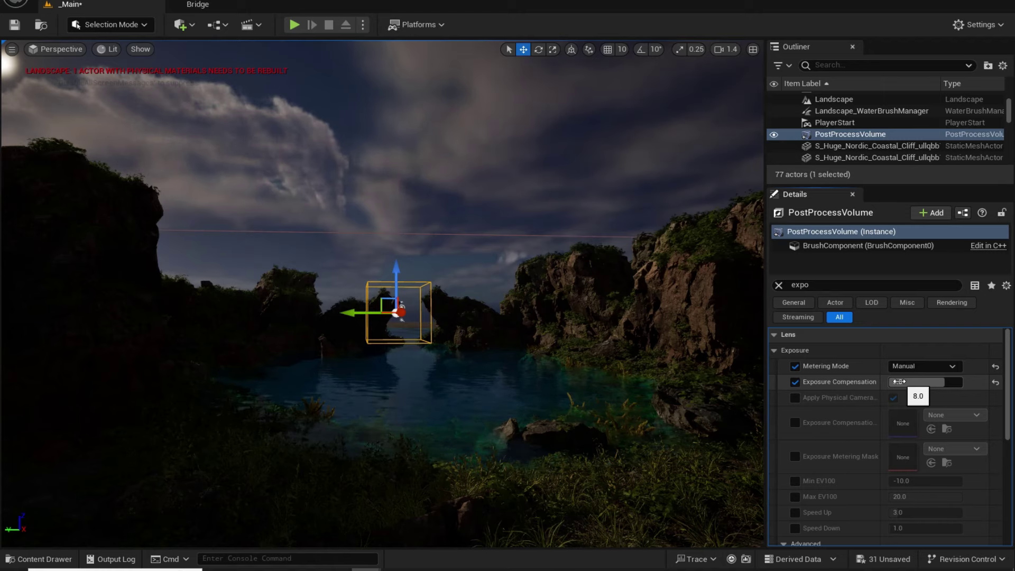
{"action": "type", "text": "9"}
{"action": "key", "text": "Return"}
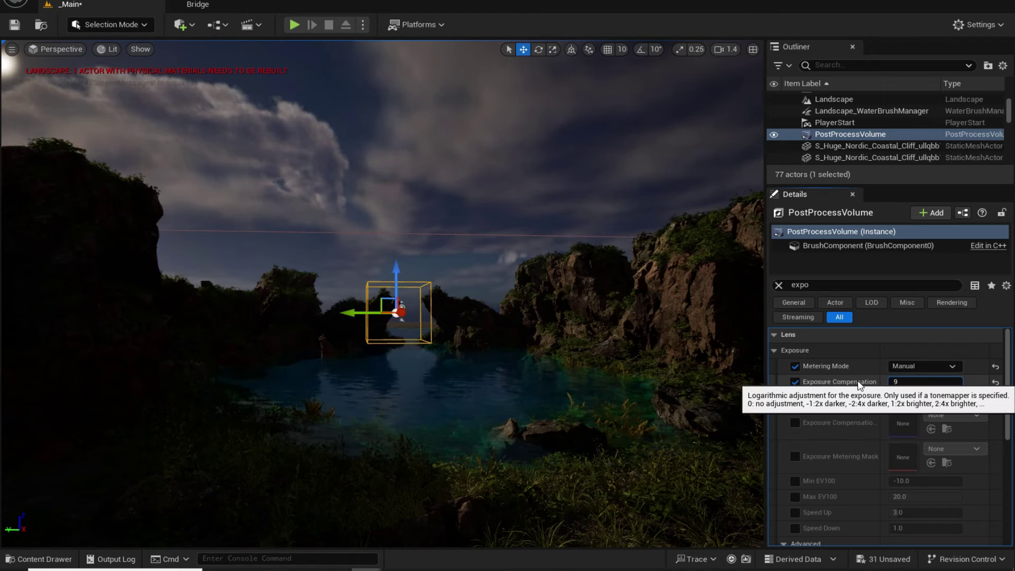
{"action": "right_click_drag", "start_coordinate": [382, 293], "coordinate": [392, 318]}
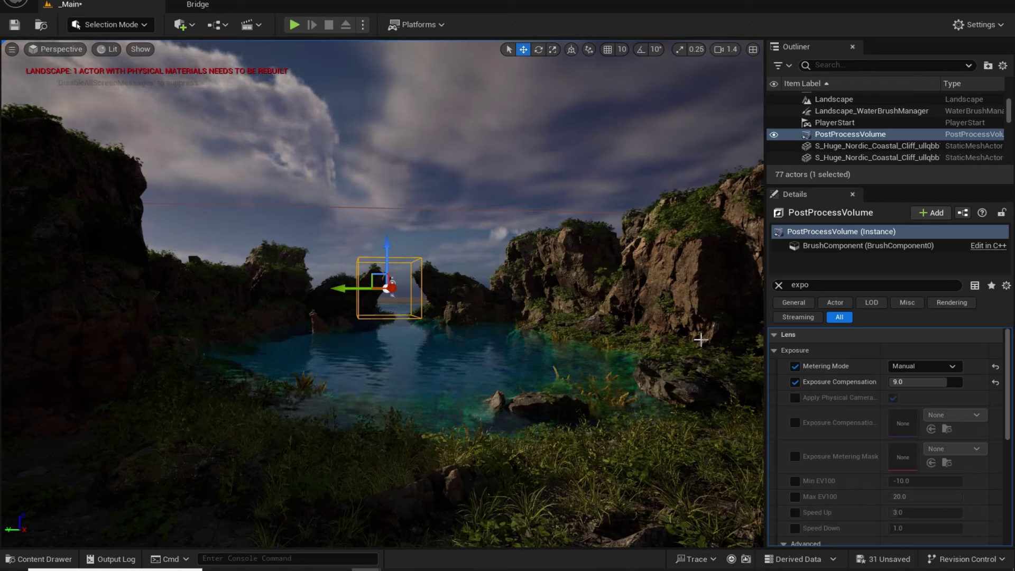
- Select the DirectionalLight, clear its property filter and set its intensity to 15 lux
{"action": "scroll", "coordinate": [862, 119], "scroll_direction": "up", "scroll_amount": 5}
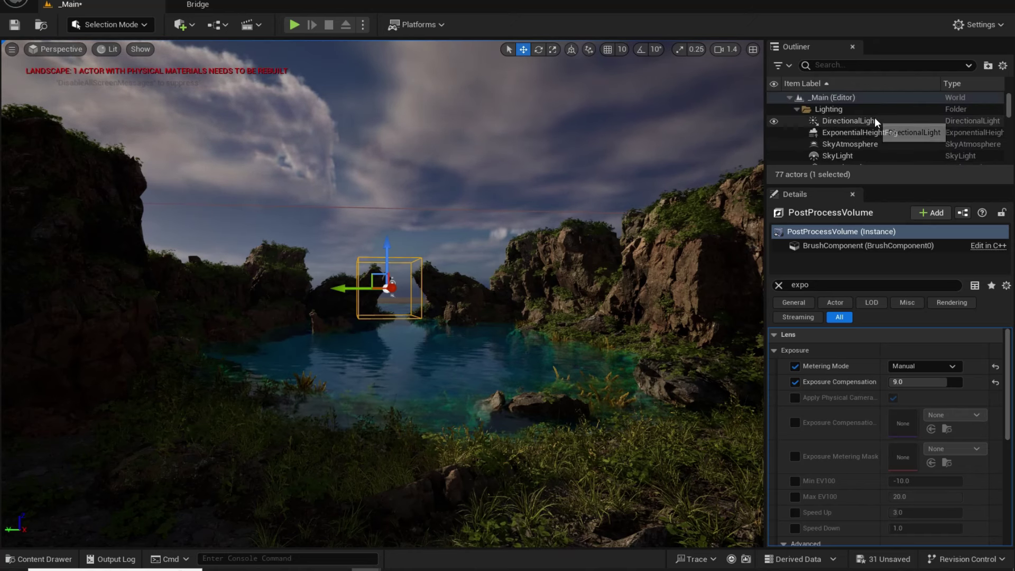
{"action": "left_click", "coordinate": [872, 121]}
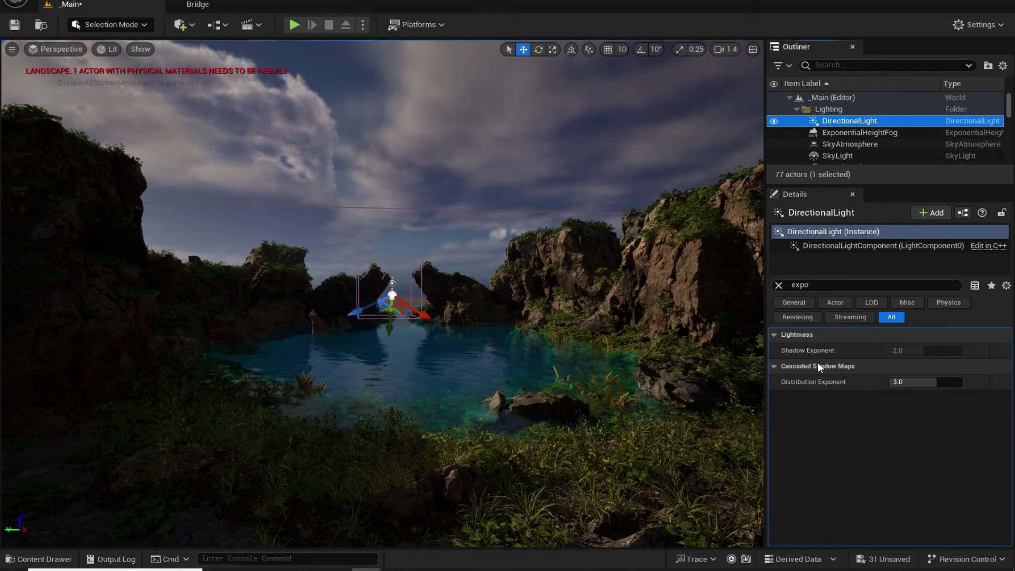
{"action": "left_click", "coordinate": [806, 288]}
{"action": "key", "text": "BackSpace"}
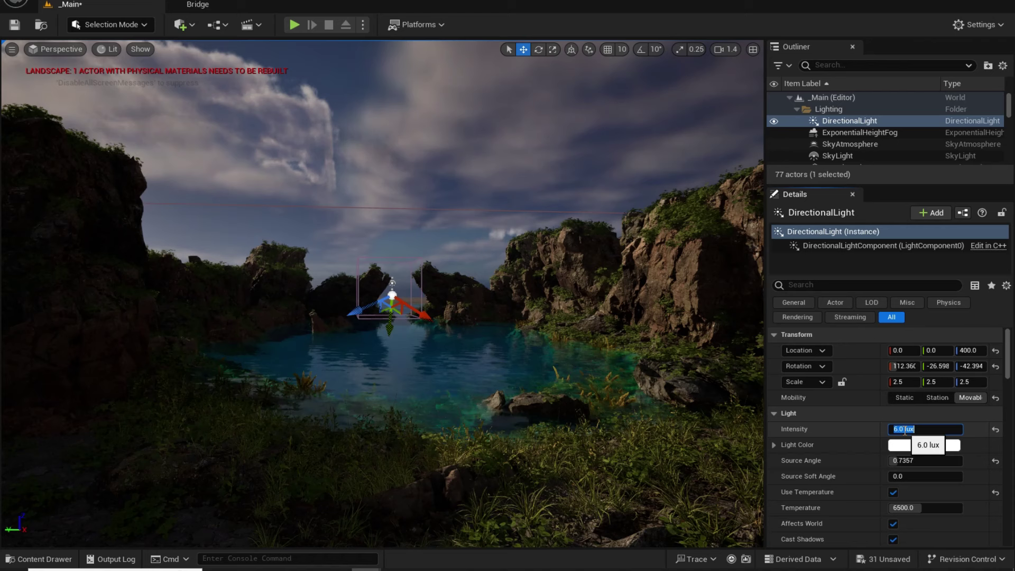
{"action": "type", "text": "15"}
{"action": "key", "text": "Return"}
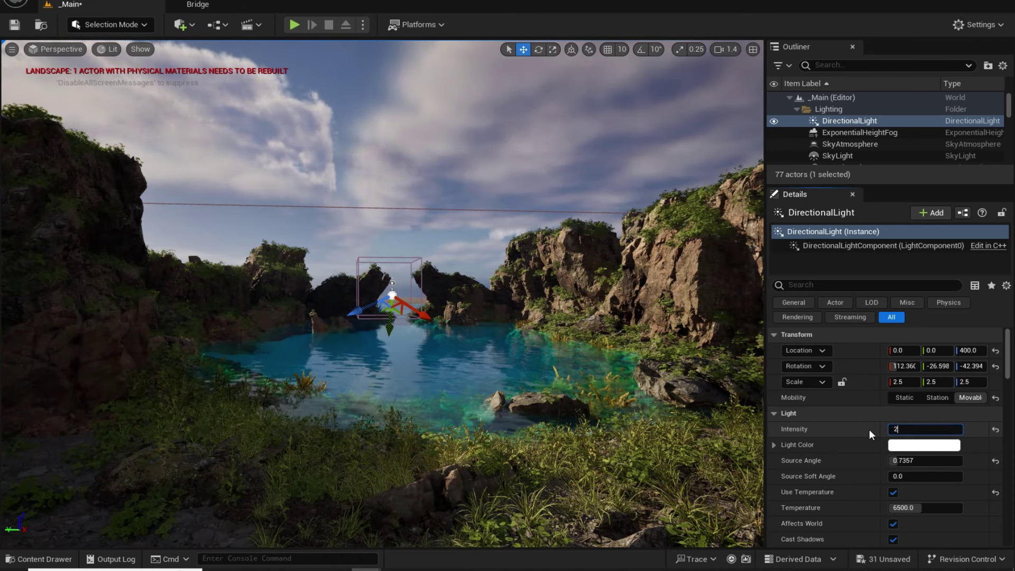
- Raise the directional light's intensity through 20 and 25 to 30 lux, checking the brightness across the pool
{"action": "type", "text": "20"}
{"action": "key", "text": "Return"}
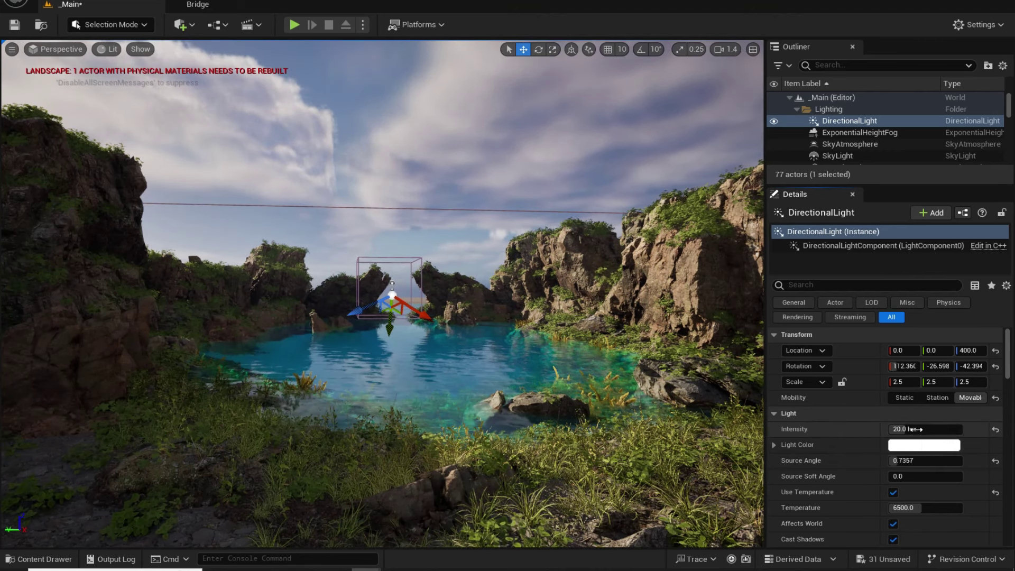
{"action": "left_click", "coordinate": [914, 425]}
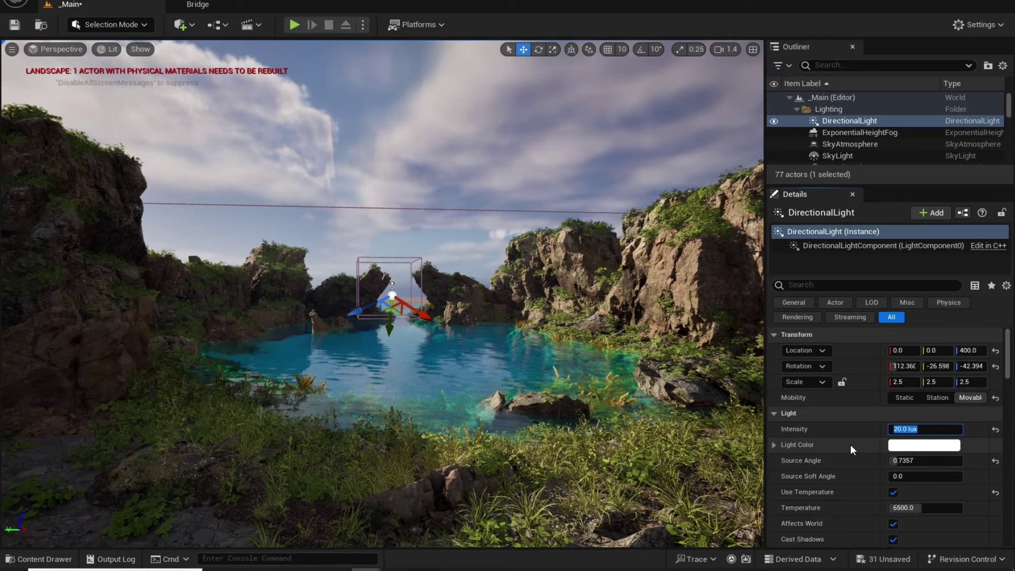
{"action": "type", "text": "25"}
{"action": "key", "text": "Return"}
{"action": "right_click_drag", "start_coordinate": [578, 353], "coordinate": [571, 346]}
{"action": "key", "text": "q"}
{"action": "scroll", "coordinate": [572, 347], "scroll_direction": "down", "scroll_amount": 3}
{"action": "key", "text": "w"}
{"action": "key", "text": "d"}
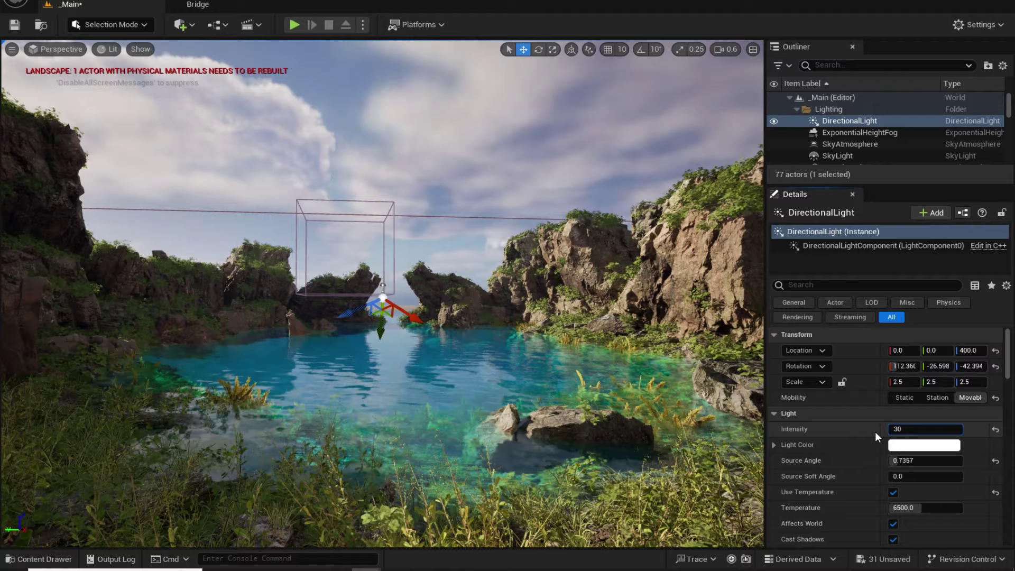
{"action": "key", "text": "Return"}
{"action": "key", "text": "q"}
{"action": "right_click_drag", "start_coordinate": [592, 375], "coordinate": [591, 375]}
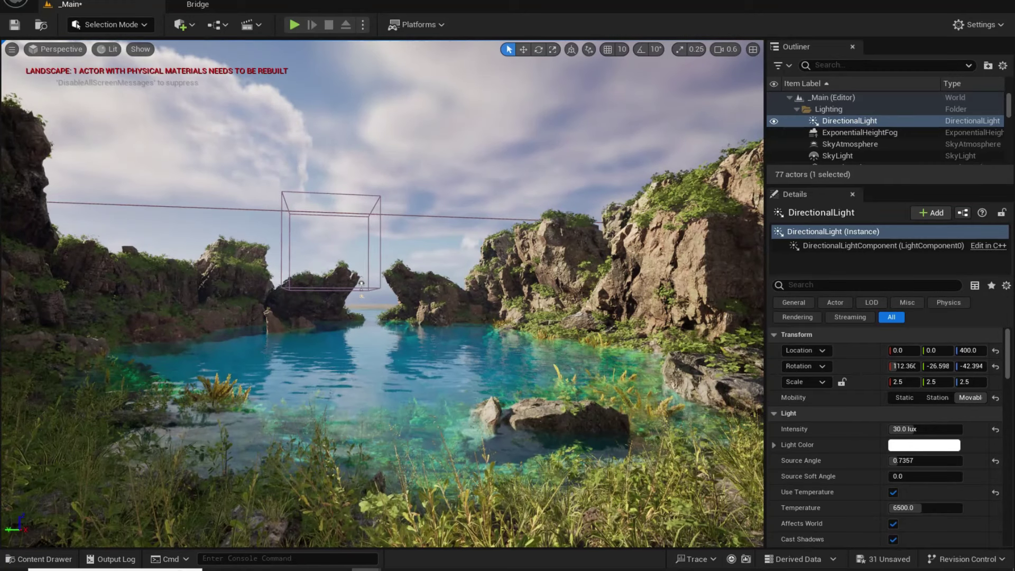
- Filter the Outliner for "po" and select the PostProcessVolume
{"action": "scroll", "coordinate": [853, 137], "scroll_direction": "down", "scroll_amount": 3}
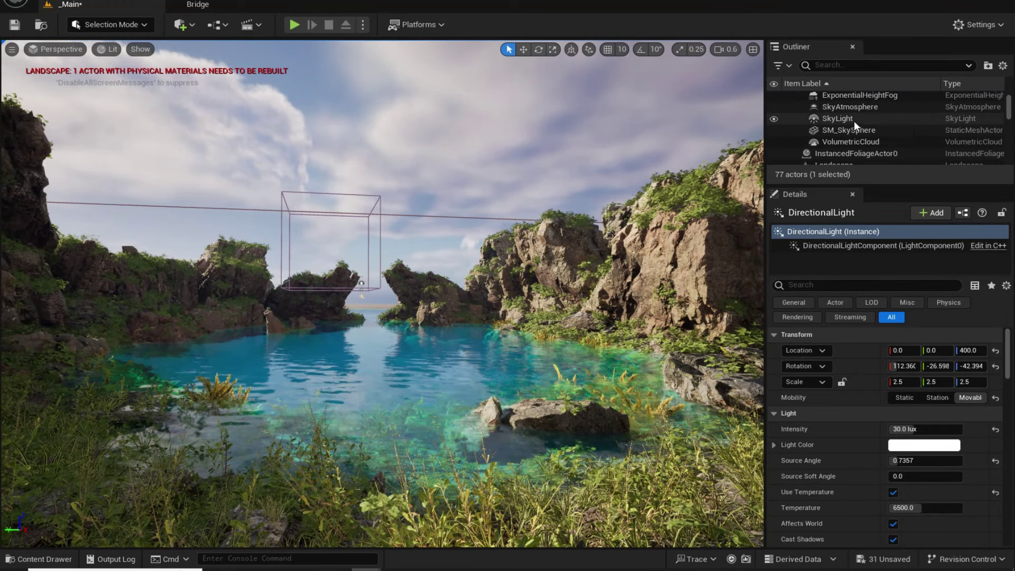
{"action": "scroll", "coordinate": [859, 126], "scroll_direction": "up", "scroll_amount": 3}
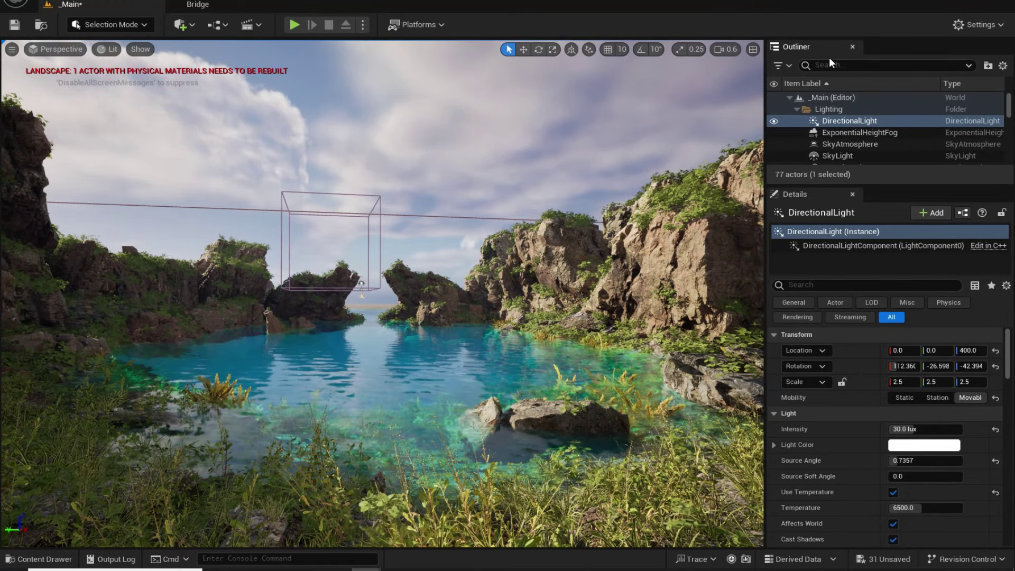
{"action": "left_click", "coordinate": [841, 65]}
{"action": "type", "text": "po"}
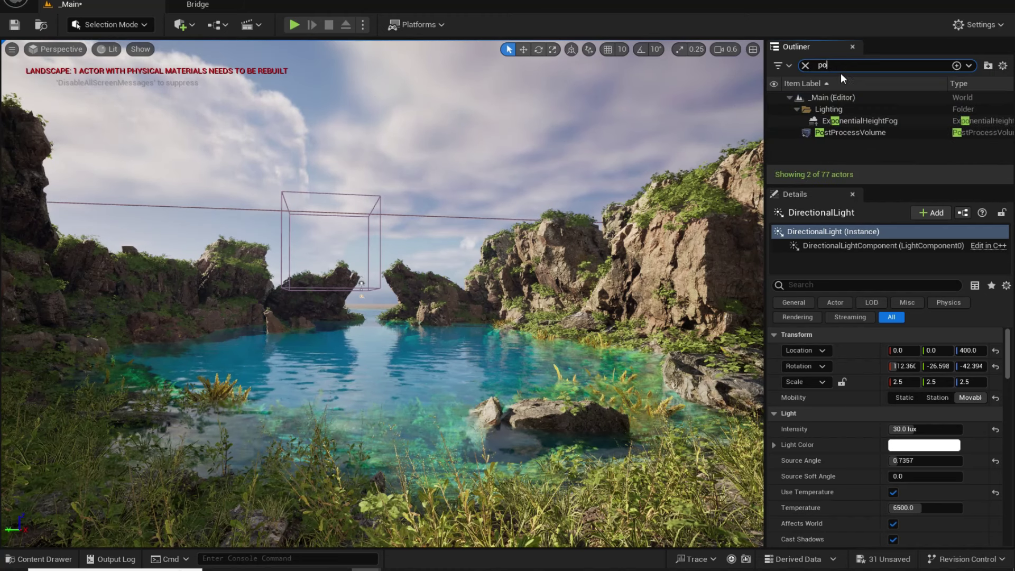
{"action": "left_click", "coordinate": [849, 123]}
{"action": "left_click", "coordinate": [850, 132]}
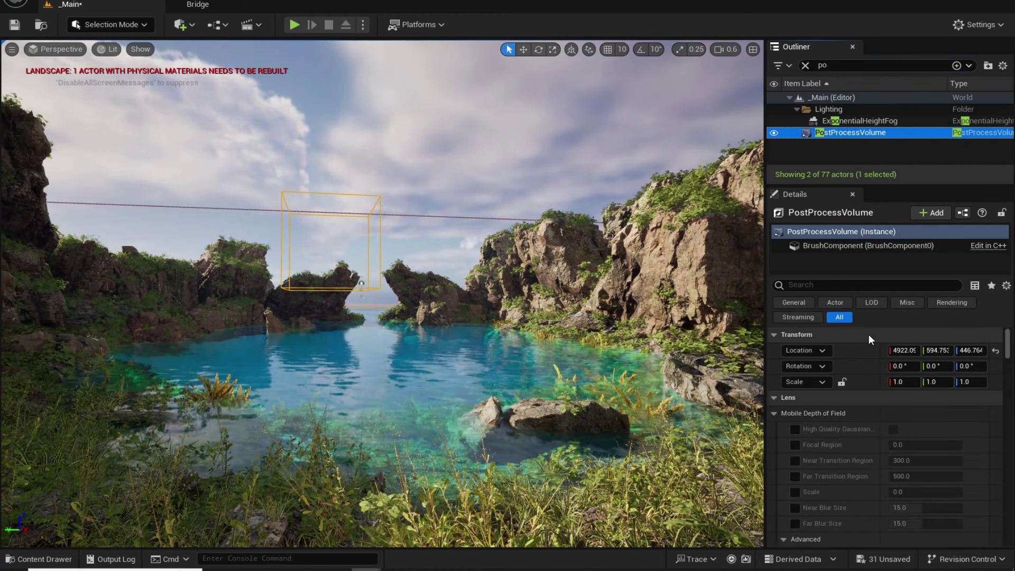
- With the sun in view, enable the volume's Bloom Method and set it to Convolution
{"action": "scroll", "coordinate": [868, 422], "scroll_direction": "down", "scroll_amount": 2}
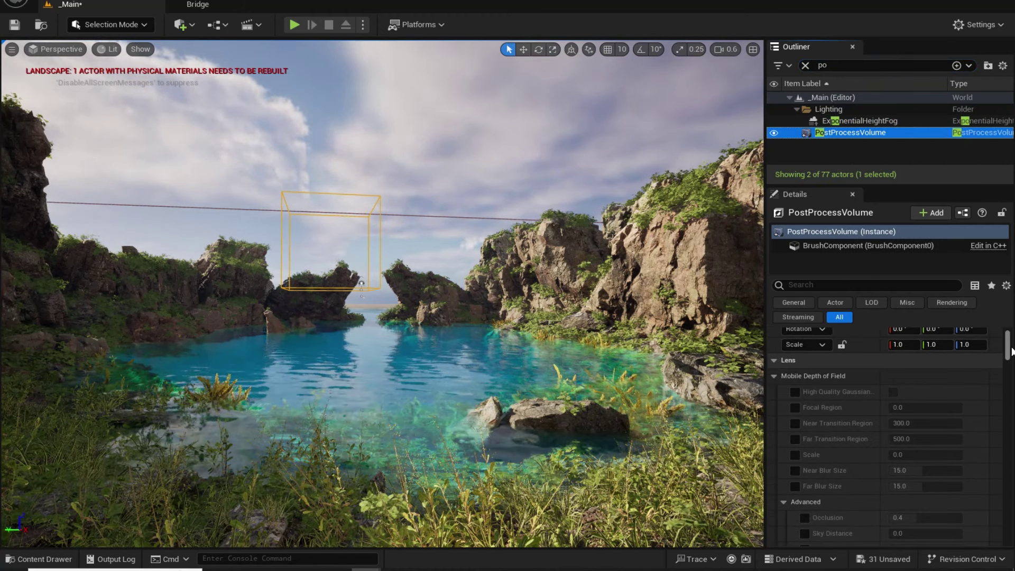
{"action": "left_click_drag", "start_coordinate": [1007, 346], "coordinate": [1006, 353]}
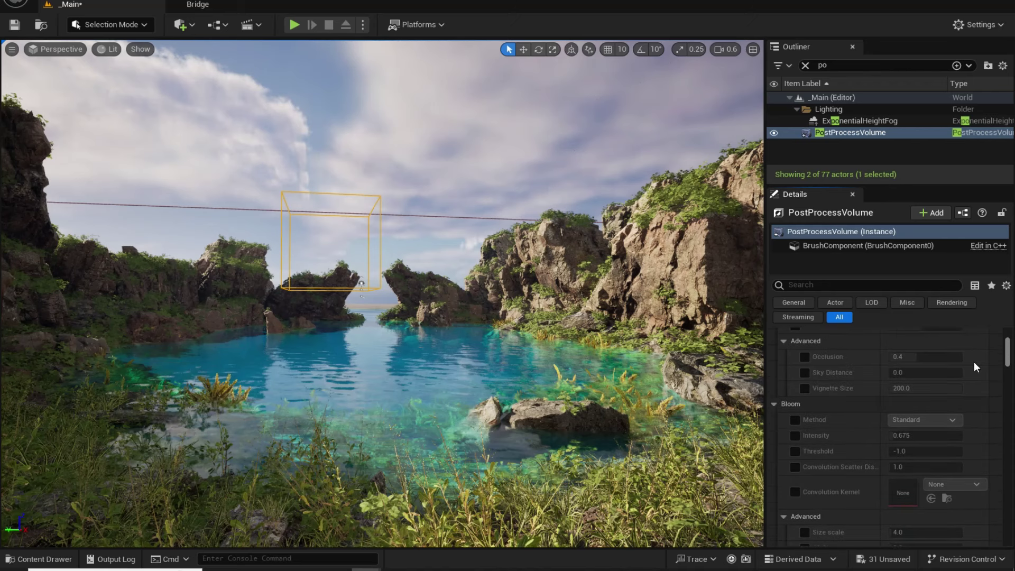
{"action": "left_click", "coordinate": [795, 420]}
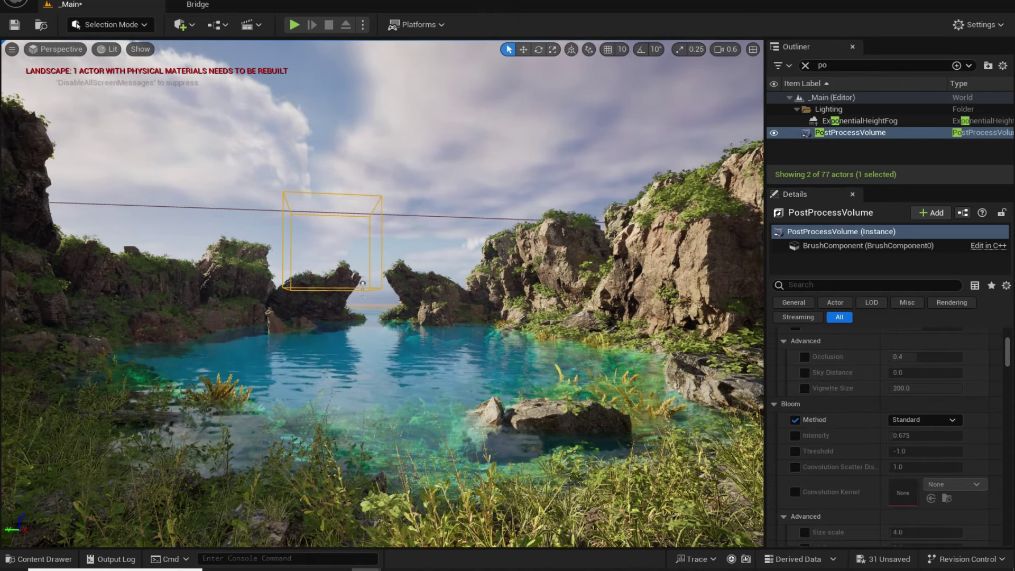
{"action": "right_click_drag", "start_coordinate": [382, 293], "coordinate": [228, 238]}
{"action": "key", "text": "ctrl+l"}
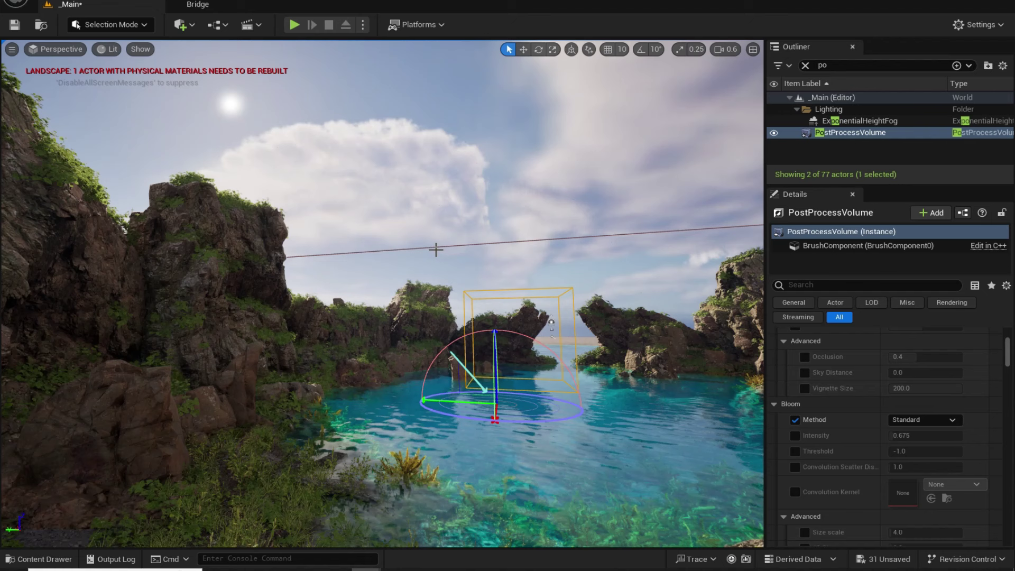
{"action": "left_click", "coordinate": [922, 420]}
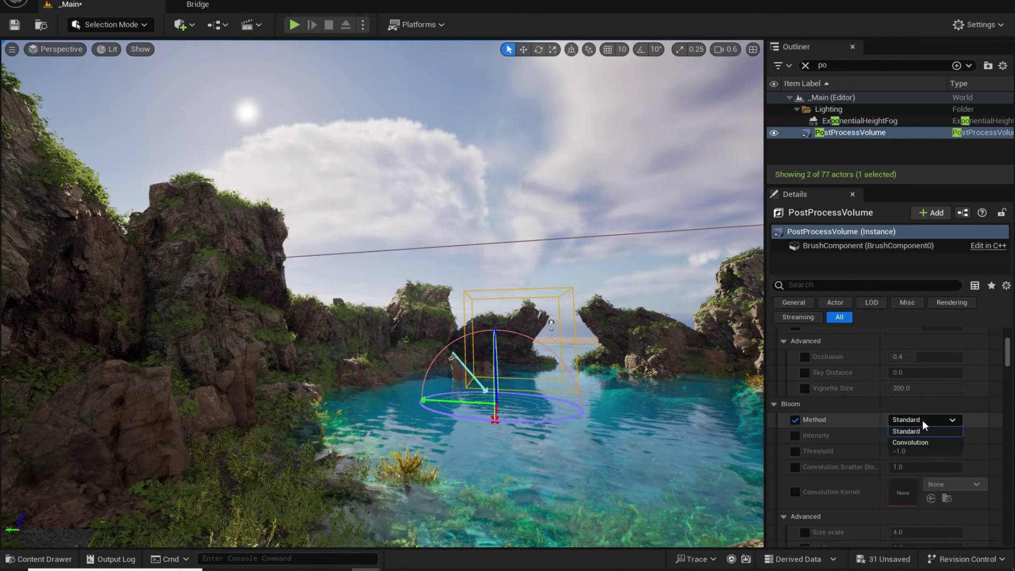
{"action": "left_click", "coordinate": [911, 443]}
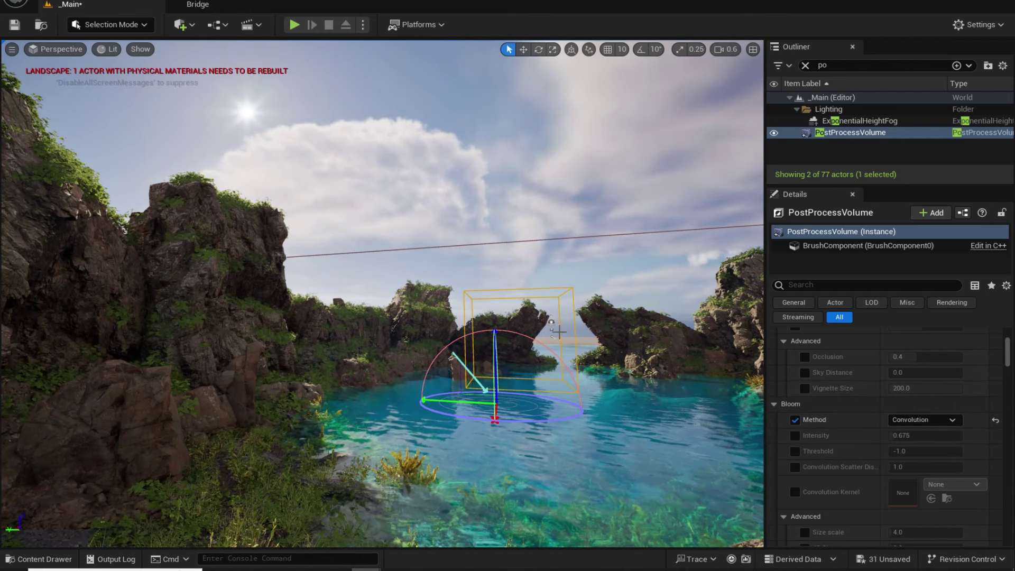
- Enable the volume's Bloom Intensity override and slightly raise its value
{"action": "left_click", "coordinate": [795, 436]}
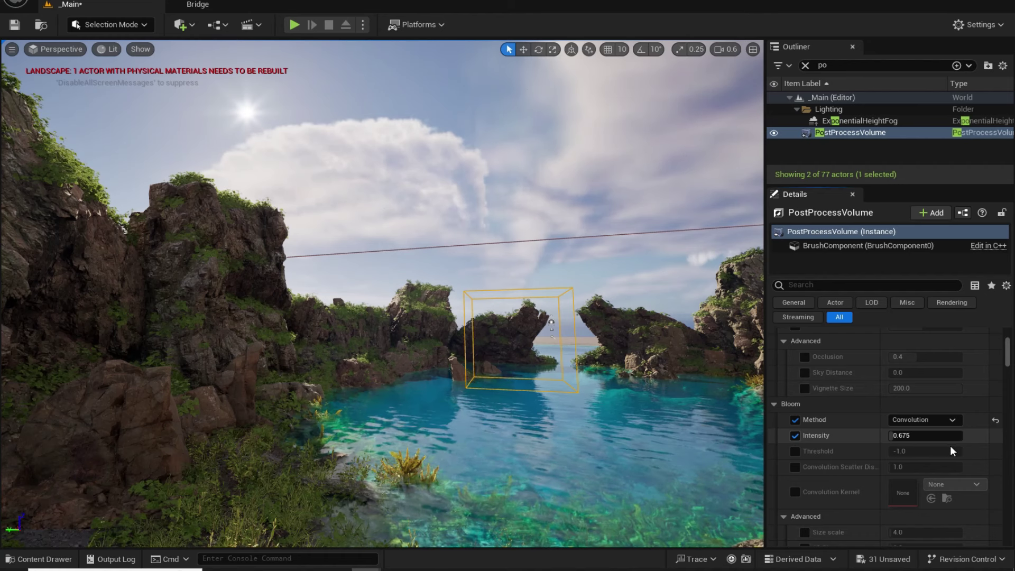
{"action": "left_click_drag", "start_coordinate": [899, 436], "coordinate": [908, 436]}
- In the volume's Image Effects, enable Vignette Intensity at 0.256 and Sharpen at 0.432
{"action": "scroll", "coordinate": [858, 440], "scroll_direction": "down", "scroll_amount": 5}
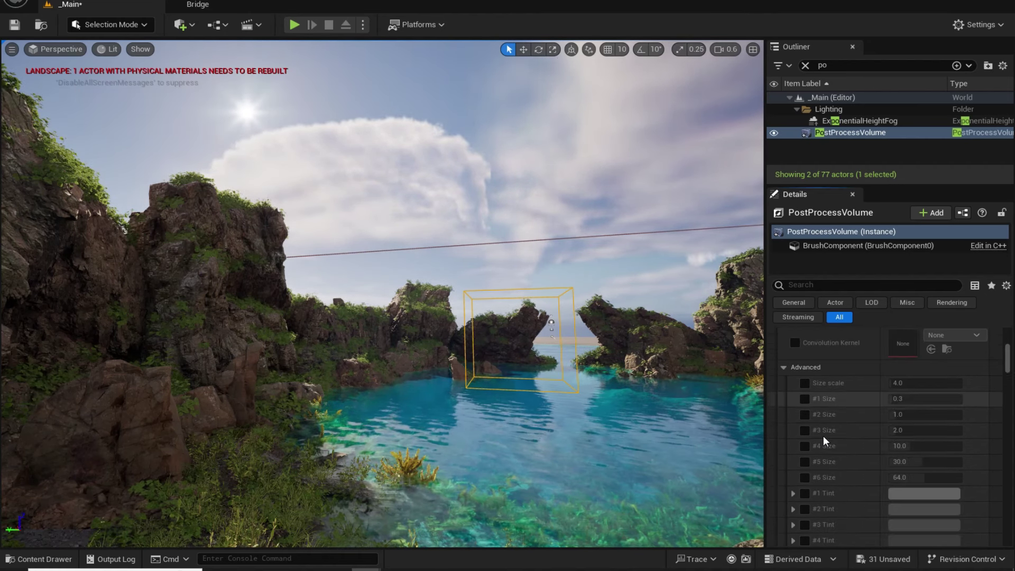
{"action": "scroll", "coordinate": [824, 440], "scroll_direction": "down", "scroll_amount": 5}
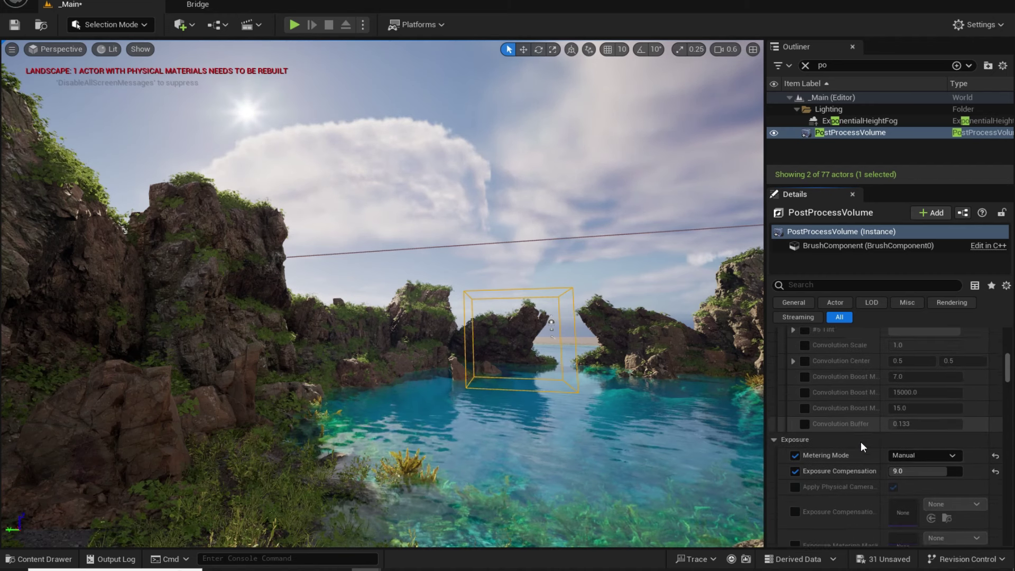
{"action": "scroll", "coordinate": [824, 437], "scroll_direction": "down", "scroll_amount": 3}
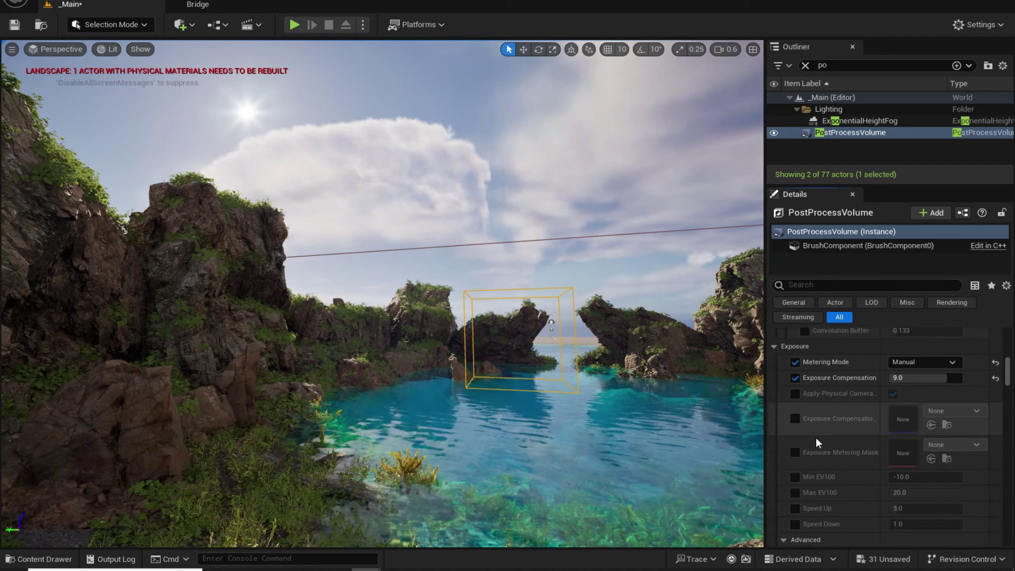
{"action": "left_click_drag", "start_coordinate": [1009, 377], "coordinate": [1007, 413]}
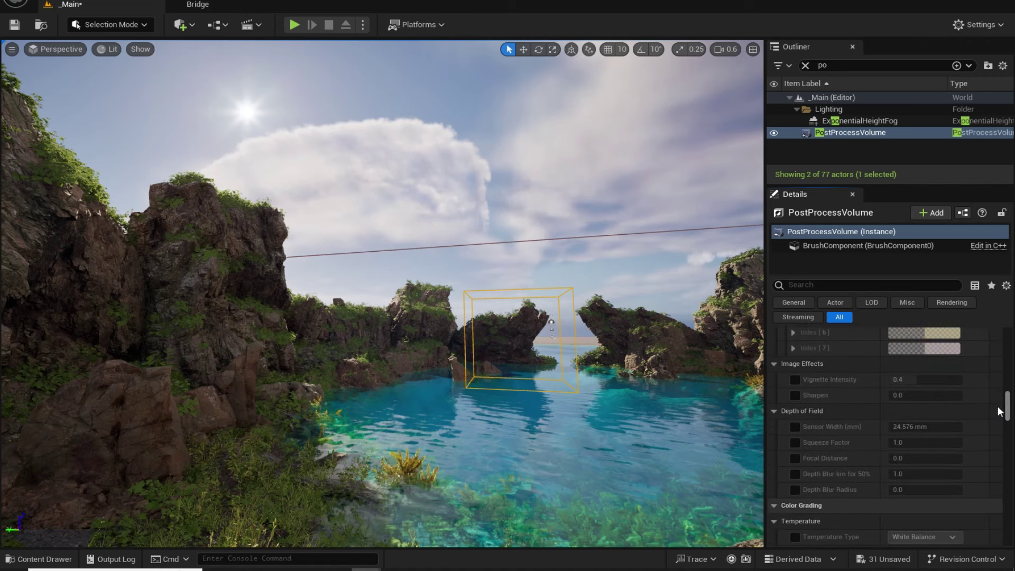
{"action": "left_click", "coordinate": [795, 380]}
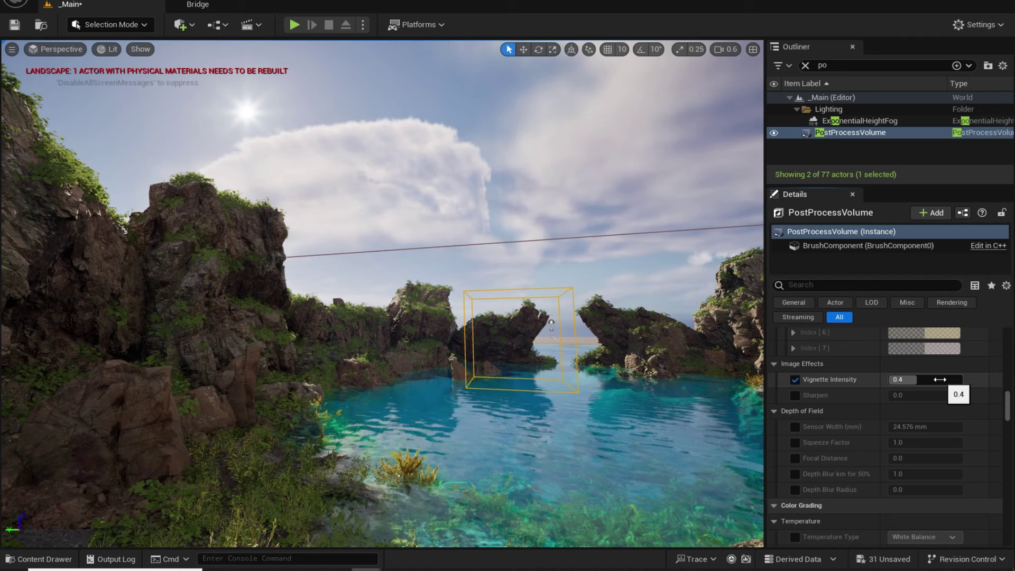
{"action": "mouse_move", "coordinate": [908, 380]}
{"action": "left_mouse_down"}
{"action": "mouse_move", "coordinate": [893, 379]}
{"action": "mouse_move", "coordinate": [947, 379]}
{"action": "mouse_move", "coordinate": [918, 396]}
{"action": "left_mouse_up"}
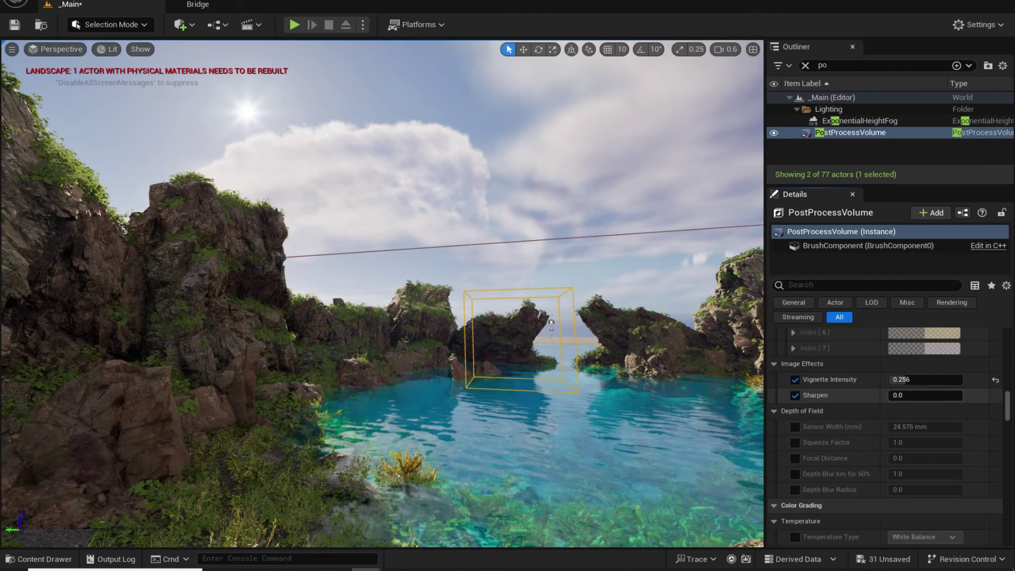
{"action": "left_click", "coordinate": [905, 395]}
{"action": "type", "text": "0.816"}
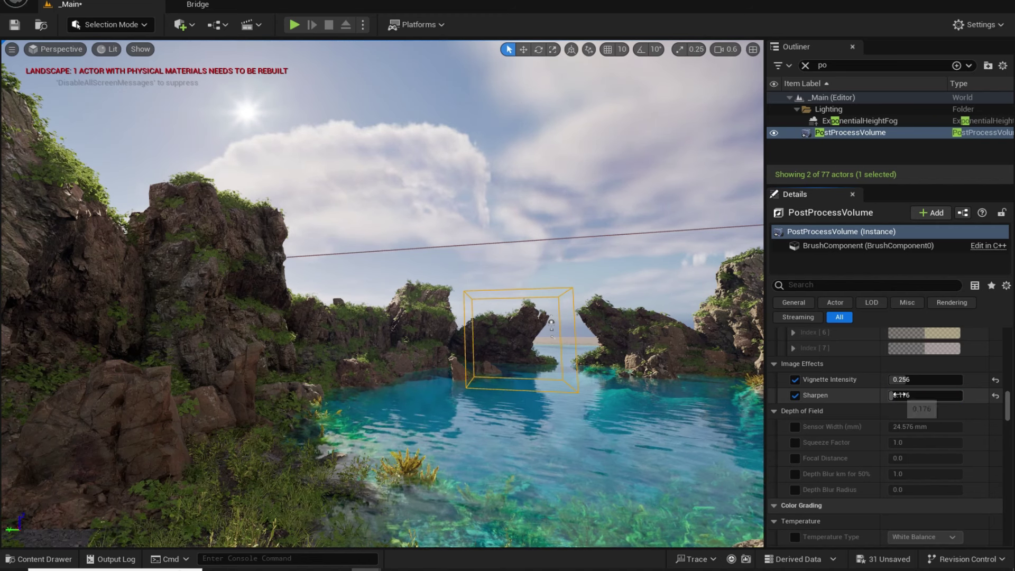
{"action": "key", "text": "Return"}
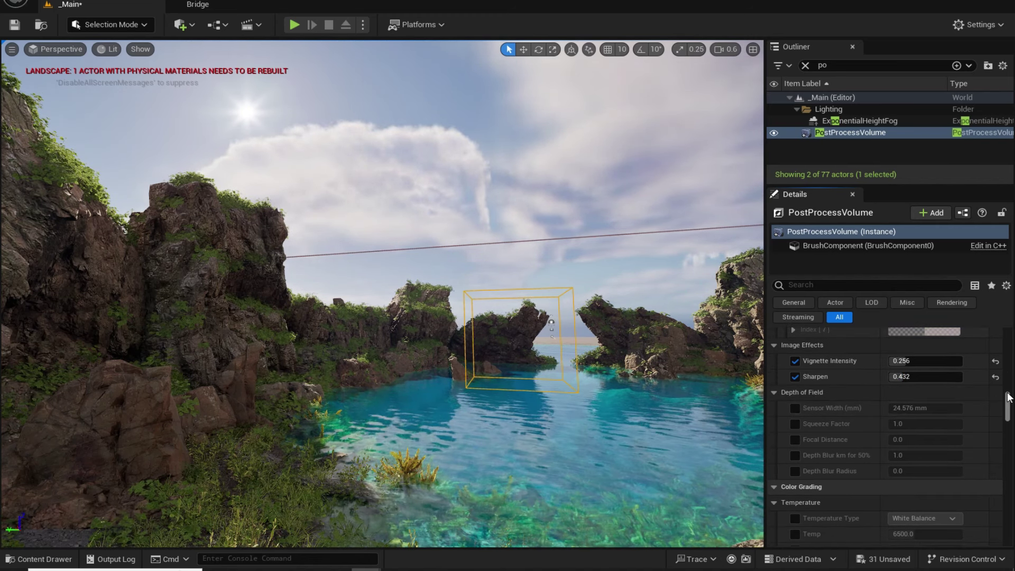
- Enable the global color grading Saturation override and set its overall value to 1.2
{"action": "scroll", "coordinate": [1010, 406], "scroll_direction": "down", "scroll_amount": 5}
{"action": "scroll", "coordinate": [1010, 407], "scroll_direction": "up", "scroll_amount": 2}
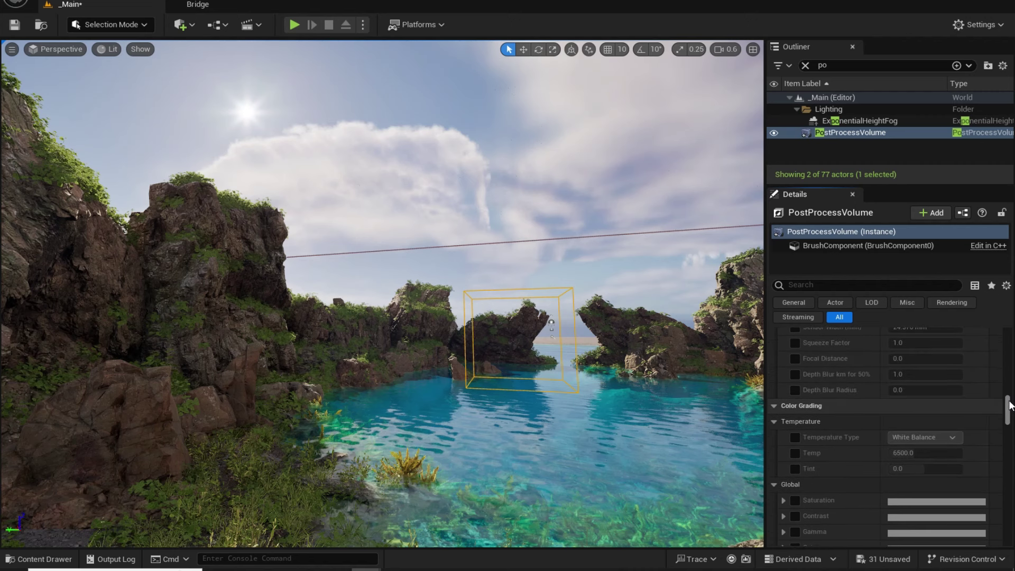
{"action": "scroll", "coordinate": [1010, 406], "scroll_direction": "down", "scroll_amount": 2}
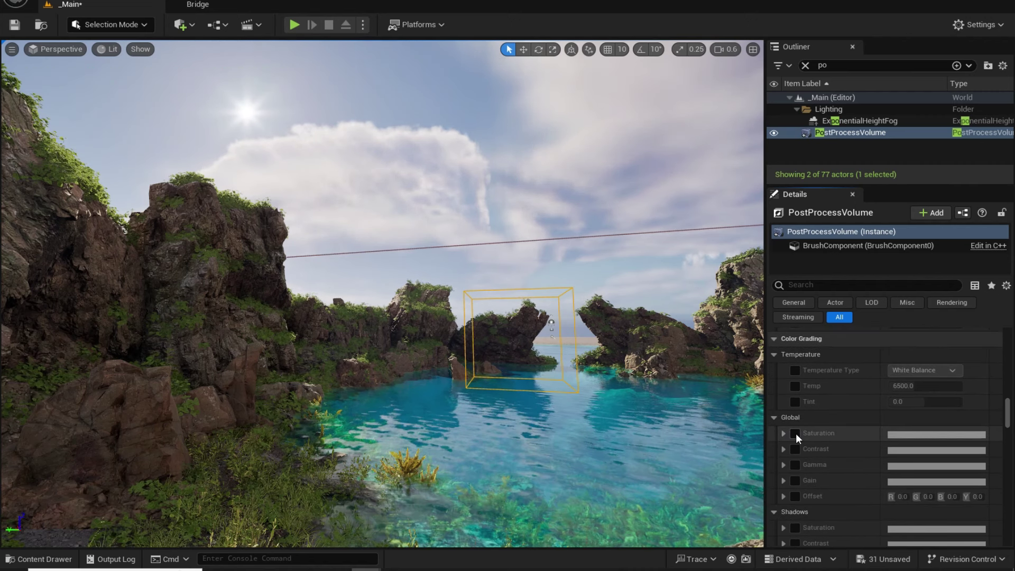
{"action": "left_click", "coordinate": [796, 433]}
{"action": "left_click", "coordinate": [784, 434]}
{"action": "left_click", "coordinate": [841, 522]}
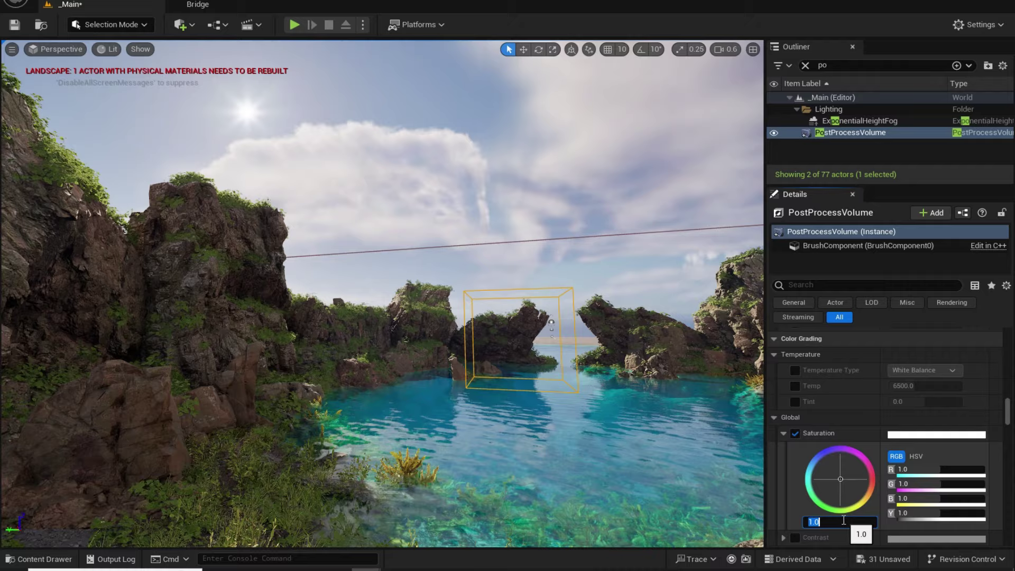
{"action": "type", "text": "1.2"}
{"action": "key", "text": "Return"}
- Compare the global saturation at 1.4 and 1.7, settle on 1.3, and save the level
{"action": "right_click_drag", "start_coordinate": [529, 349], "coordinate": [683, 444]}
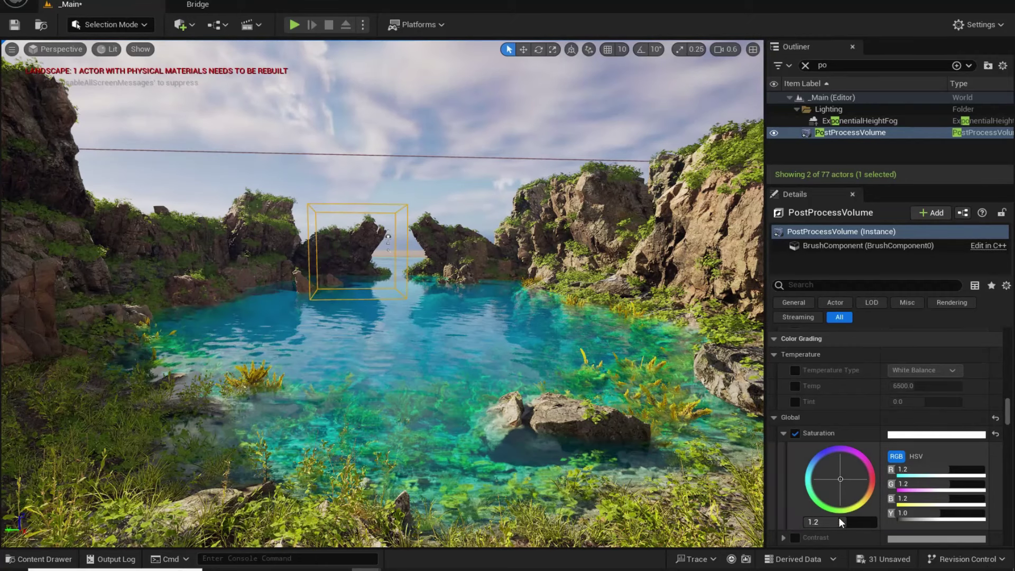
{"action": "type", "text": "4"}
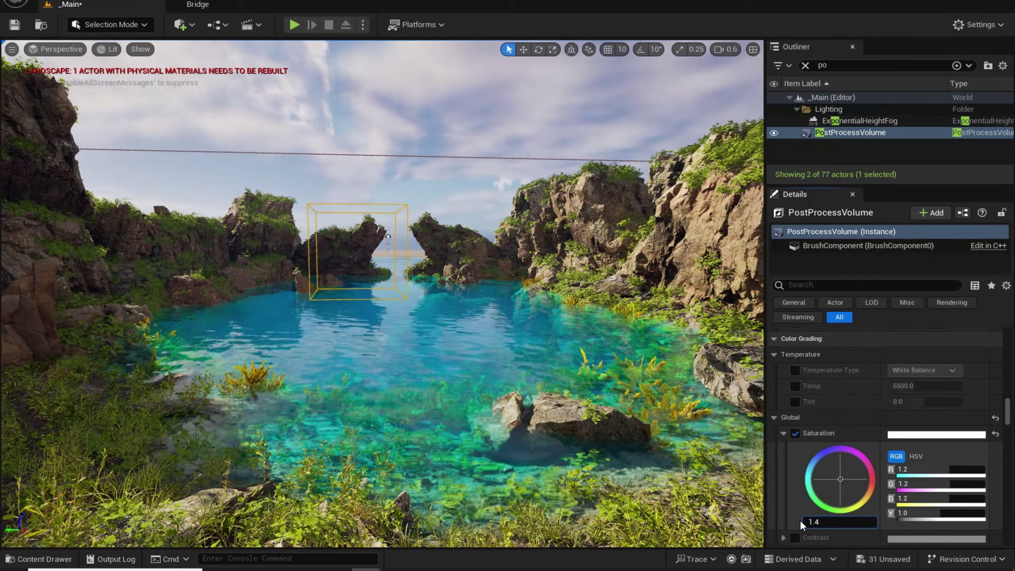
{"action": "key", "text": "Return"}
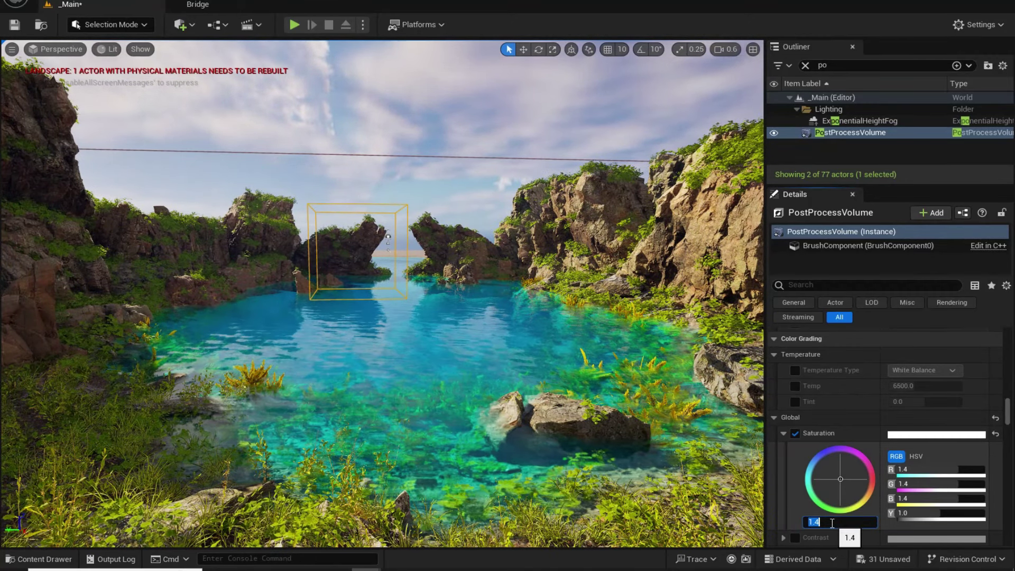
{"action": "mouse_move", "coordinate": [688, 466]}
{"action": "right_mouse_down"}
{"action": "mouse_move", "coordinate": [756, 455]}
{"action": "mouse_move", "coordinate": [632, 458]}
{"action": "mouse_move", "coordinate": [757, 458]}
{"action": "mouse_move", "coordinate": [683, 458]}
{"action": "right_mouse_up"}
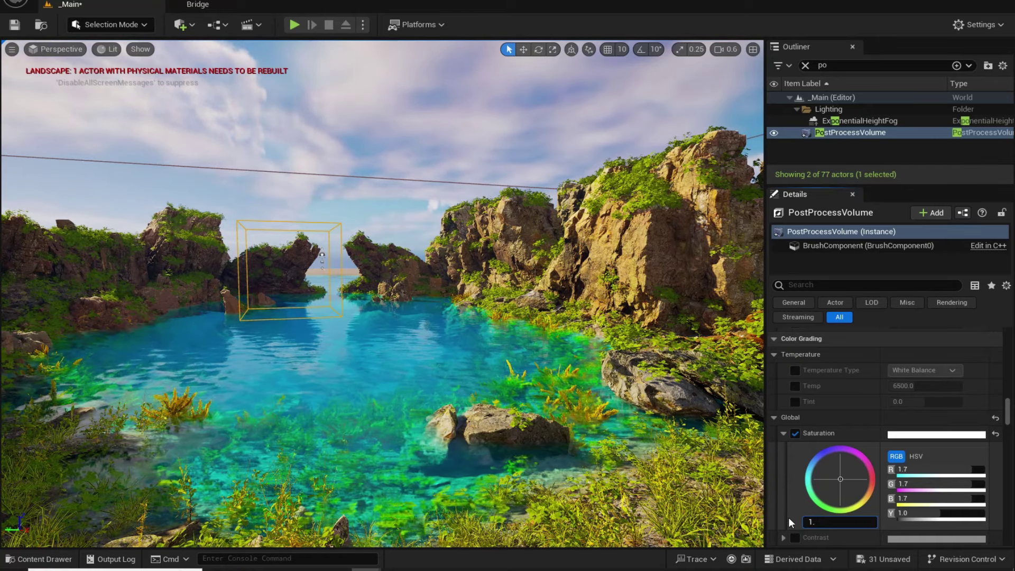
{"action": "key", "text": "BackSpace"}
{"action": "type", "text": "3"}
{"action": "key", "text": "Return"}
{"action": "mouse_move", "coordinate": [697, 461]}
{"action": "right_mouse_down"}
{"action": "mouse_move", "coordinate": [671, 454]}
{"action": "mouse_move", "coordinate": [732, 456]}
{"action": "mouse_move", "coordinate": [677, 455]}
{"action": "mouse_move", "coordinate": [678, 465]}
{"action": "right_mouse_up"}
{"action": "scroll", "coordinate": [701, 455], "scroll_direction": "down", "scroll_amount": 2}
{"action": "key", "text": "q"}
{"action": "key", "text": "ctrl+s"}
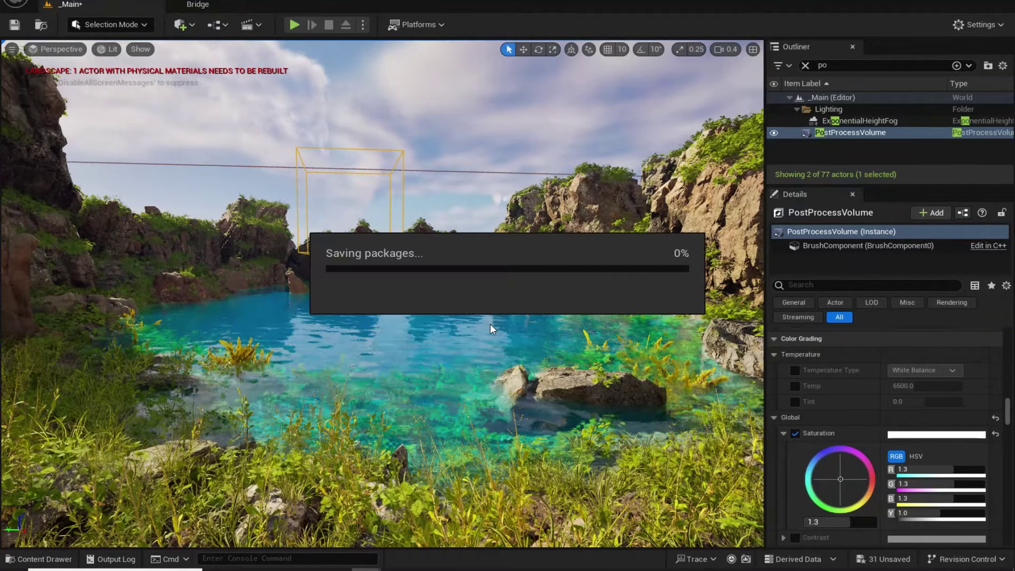
- Enable the Global Illumination Method override, compare Standalone Ray Traced and Screen Space, and set it back to Lumen
{"action": "scroll", "coordinate": [782, 453], "scroll_direction": "down", "scroll_amount": 4}
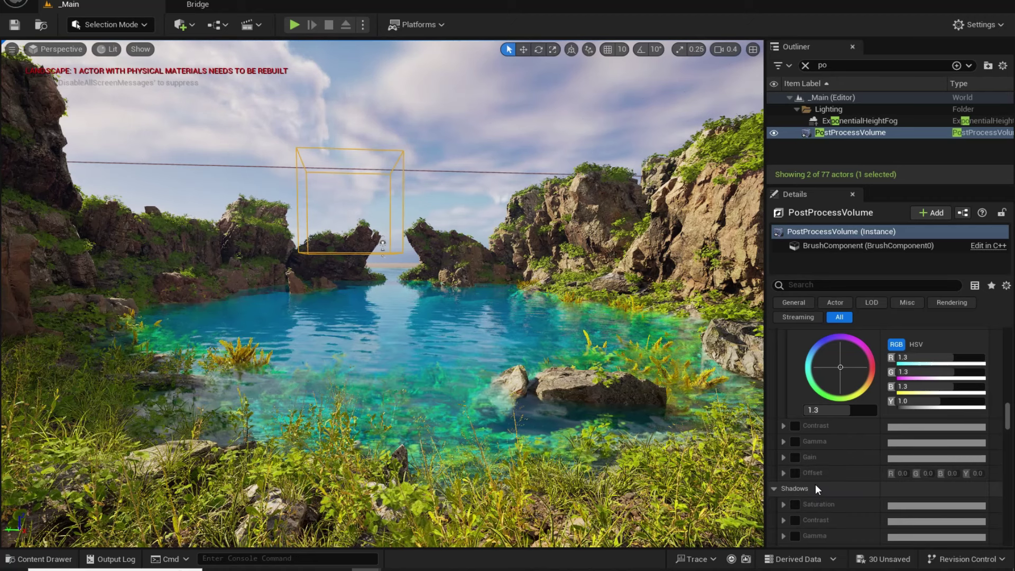
{"action": "scroll", "coordinate": [816, 484], "scroll_direction": "down", "scroll_amount": 2}
{"action": "scroll", "coordinate": [1009, 421], "scroll_direction": "down", "scroll_amount": 2}
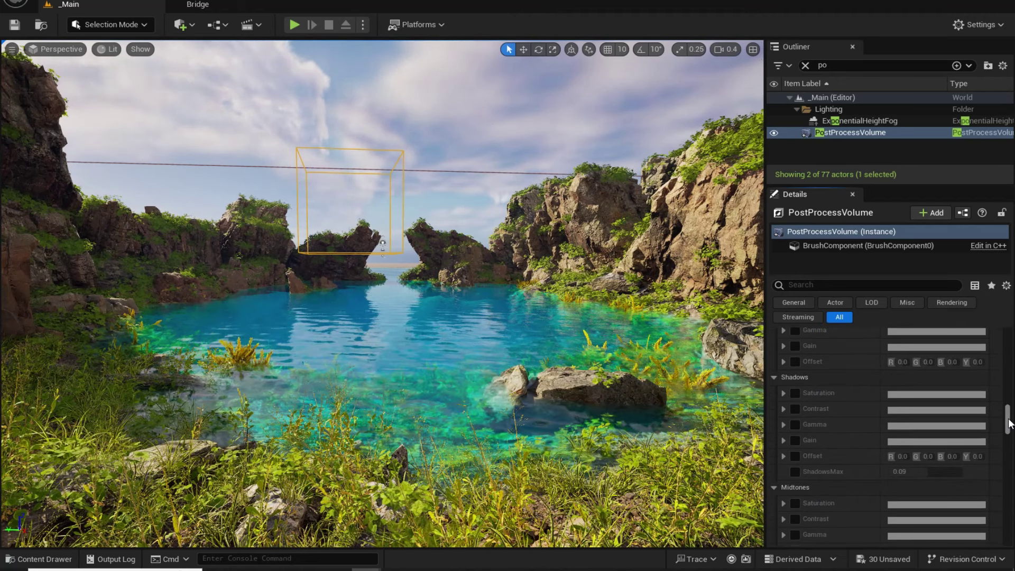
{"action": "left_click_drag", "start_coordinate": [1009, 423], "coordinate": [1011, 447]}
{"action": "left_click", "coordinate": [786, 389]}
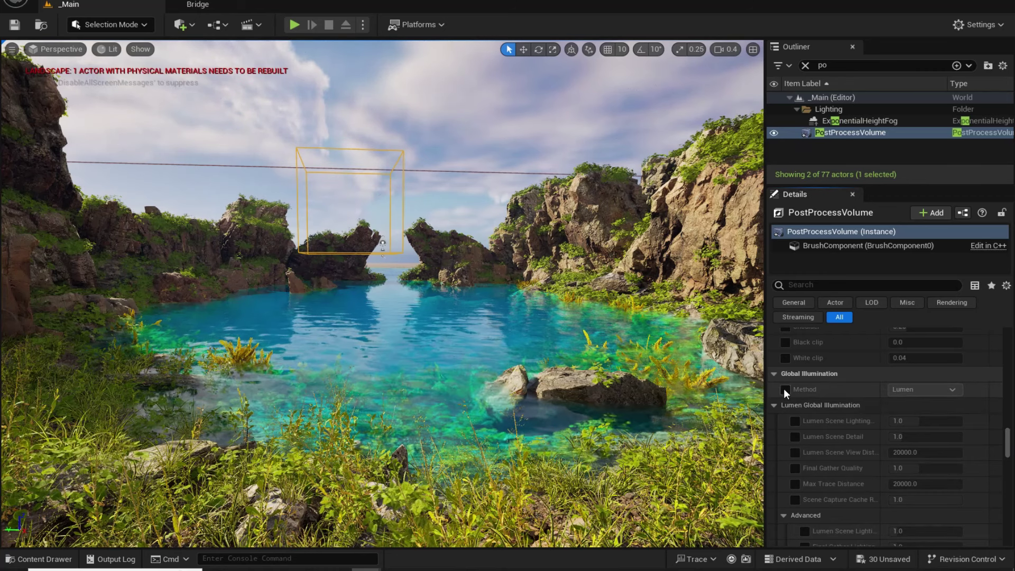
{"action": "left_click", "coordinate": [911, 392]}
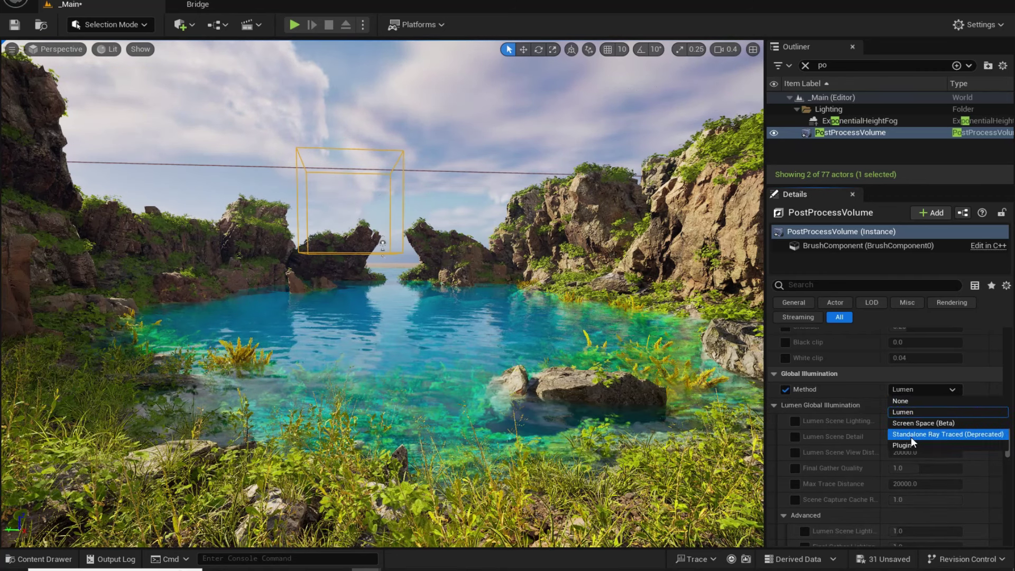
{"action": "left_click", "coordinate": [912, 434]}
{"action": "left_click", "coordinate": [910, 393]}
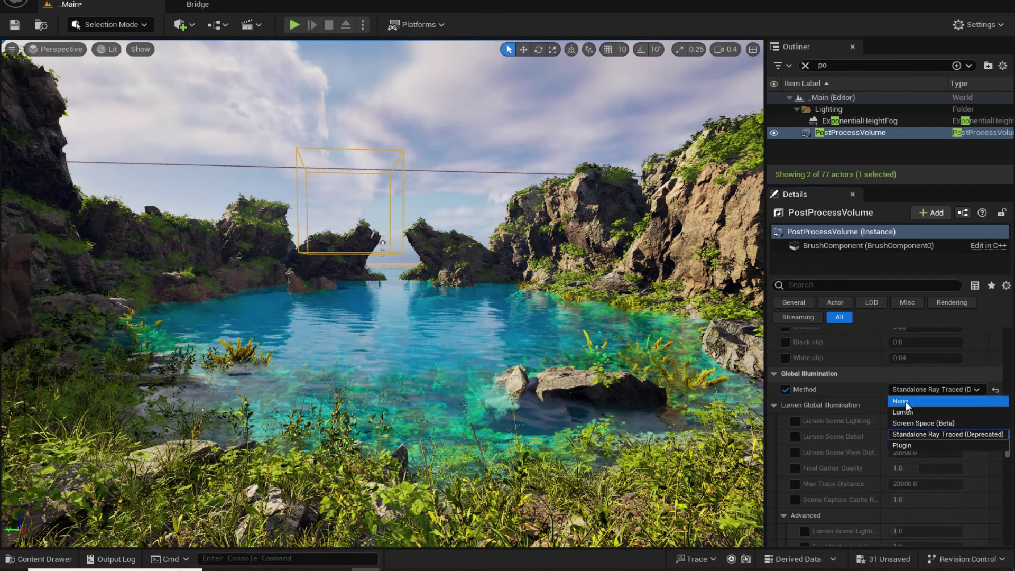
{"action": "left_click", "coordinate": [919, 421]}
{"action": "left_click", "coordinate": [925, 395]}
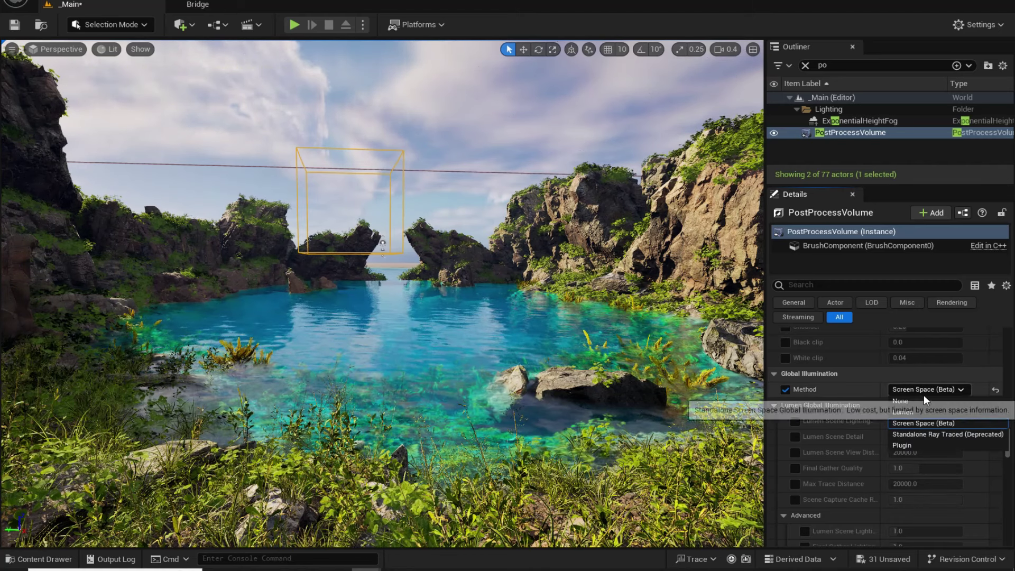
{"action": "left_click", "coordinate": [907, 412]}
- Enable the volume's Motion Blur overrides with an Amount of 0.2 and a Target FPS of 24
{"action": "scroll", "coordinate": [856, 428], "scroll_direction": "down", "scroll_amount": 5}
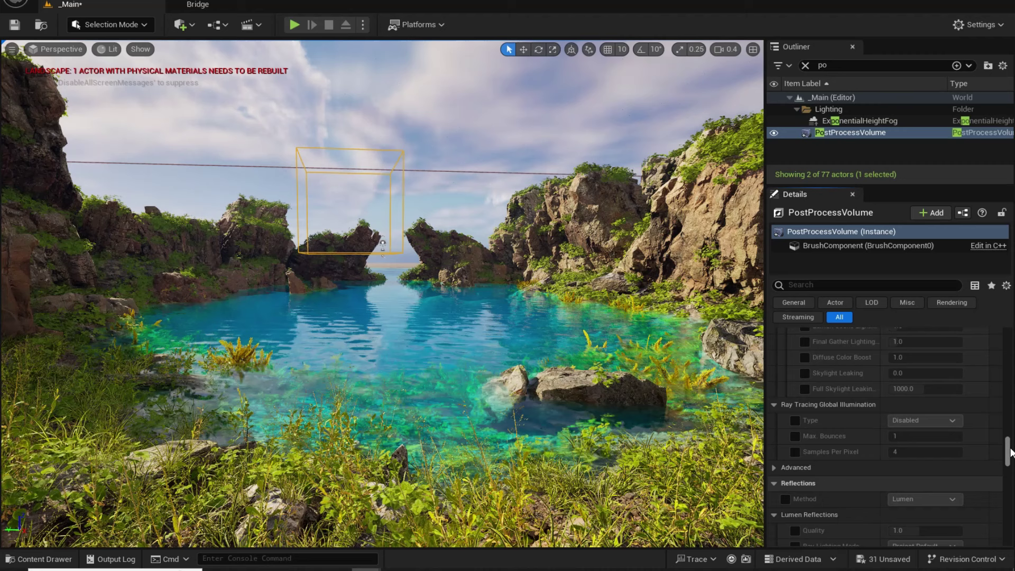
{"action": "mouse_move", "coordinate": [1011, 455]}
{"action": "left_mouse_down"}
{"action": "mouse_move", "coordinate": [1007, 500]}
{"action": "mouse_move", "coordinate": [1007, 490]}
{"action": "left_mouse_up"}
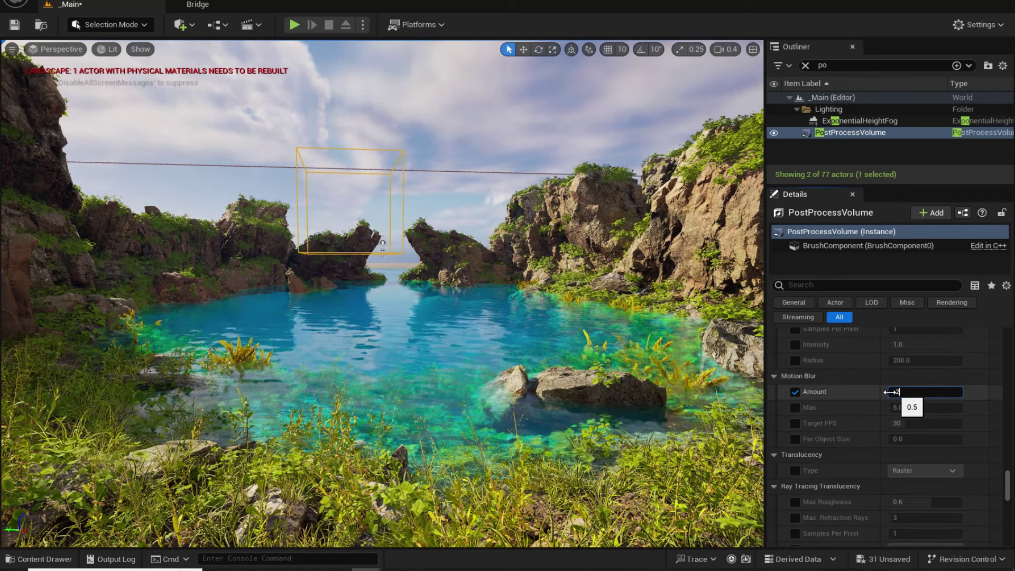
{"action": "key", "text": "Return"}
{"action": "left_click", "coordinate": [795, 423]}
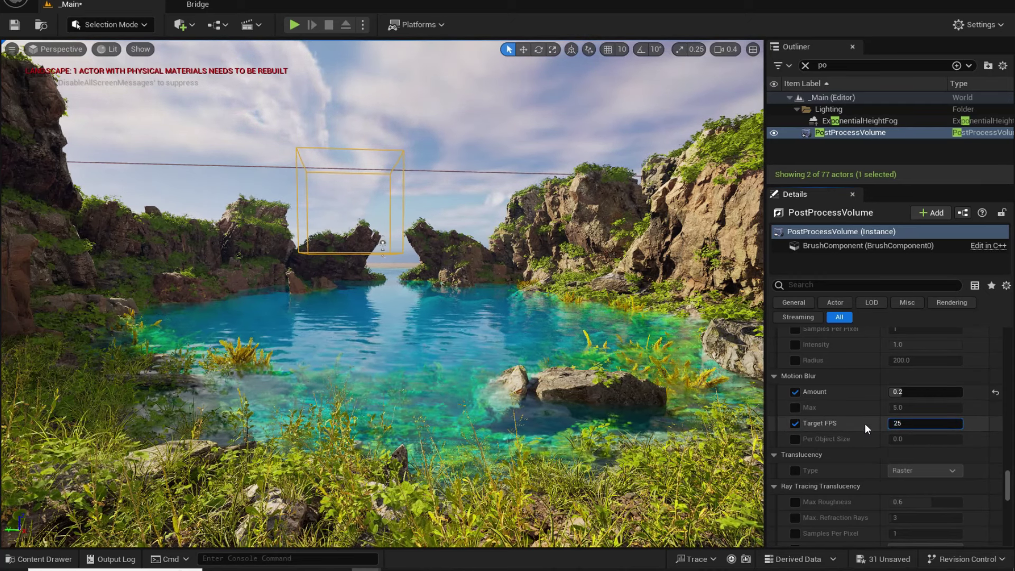
{"action": "key", "text": "BackSpace"}
{"action": "type", "text": "4"}
{"action": "key", "text": "Return"}
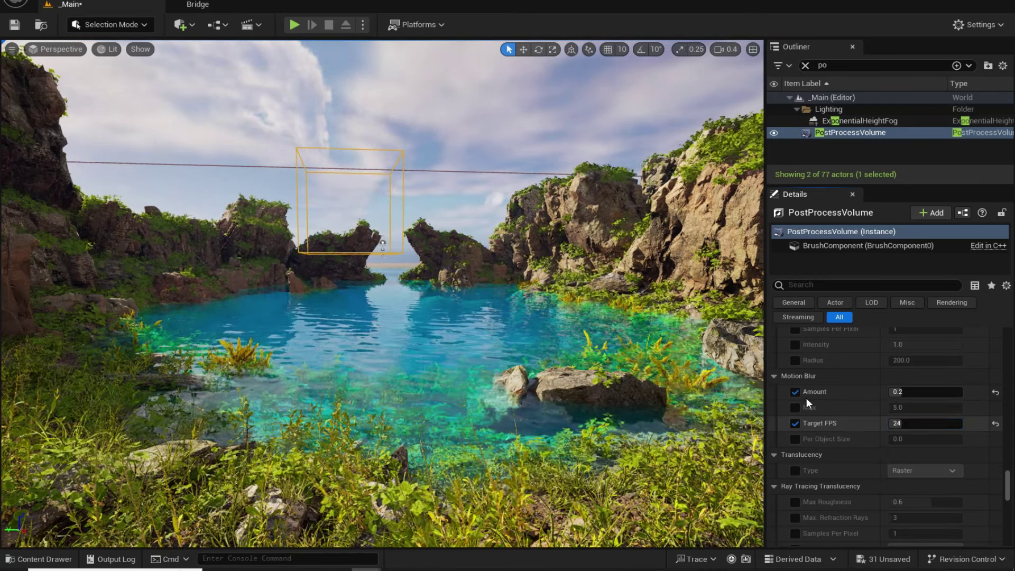
- Select the ExponentialHeightFog, test its Fog Density and leave it at 0.05, and set Fog Height Falloff to about 0.097
{"action": "key", "text": "s"}
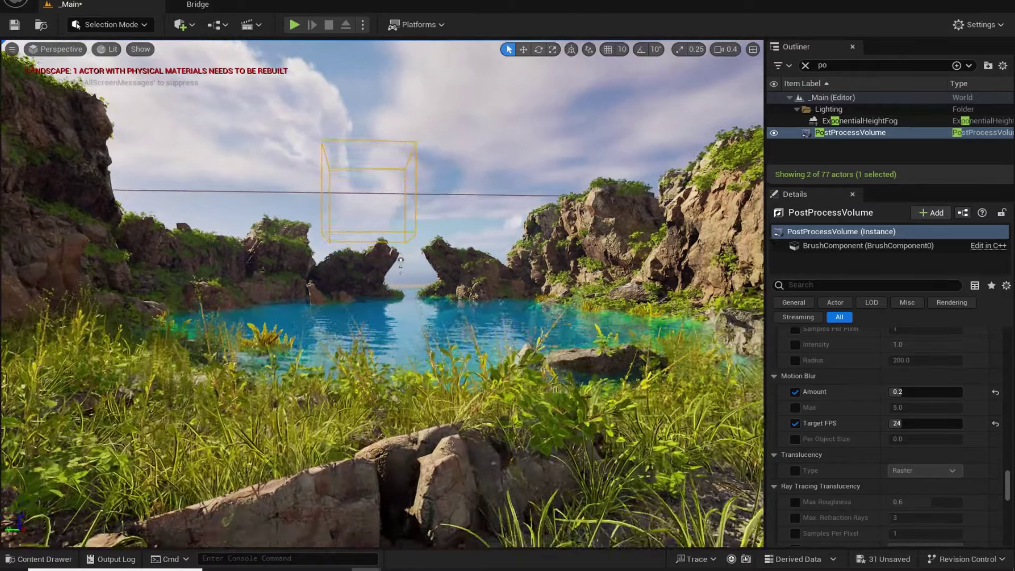
{"action": "key", "text": "w"}
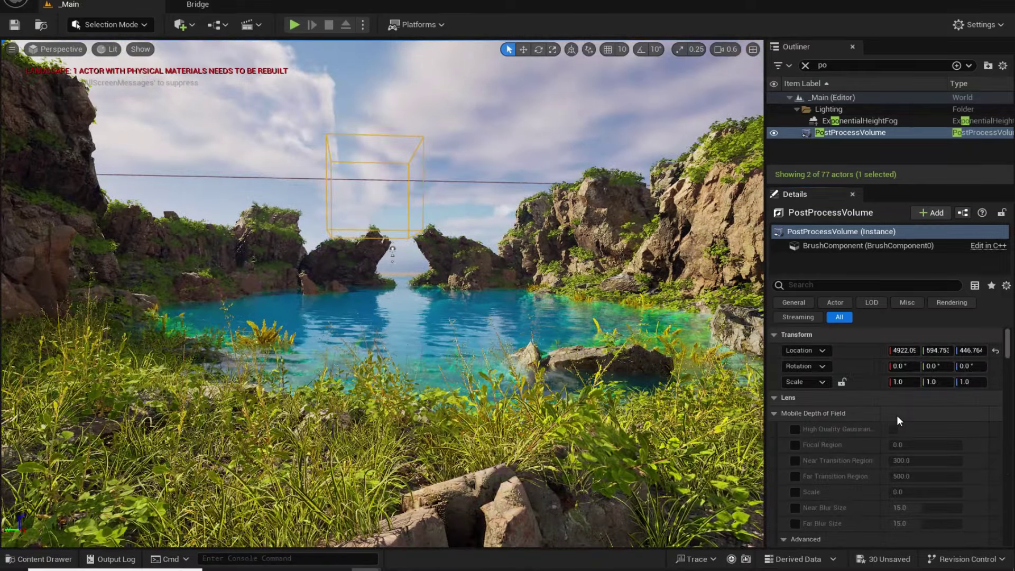
{"action": "scroll", "coordinate": [829, 427], "scroll_direction": "down", "scroll_amount": 2}
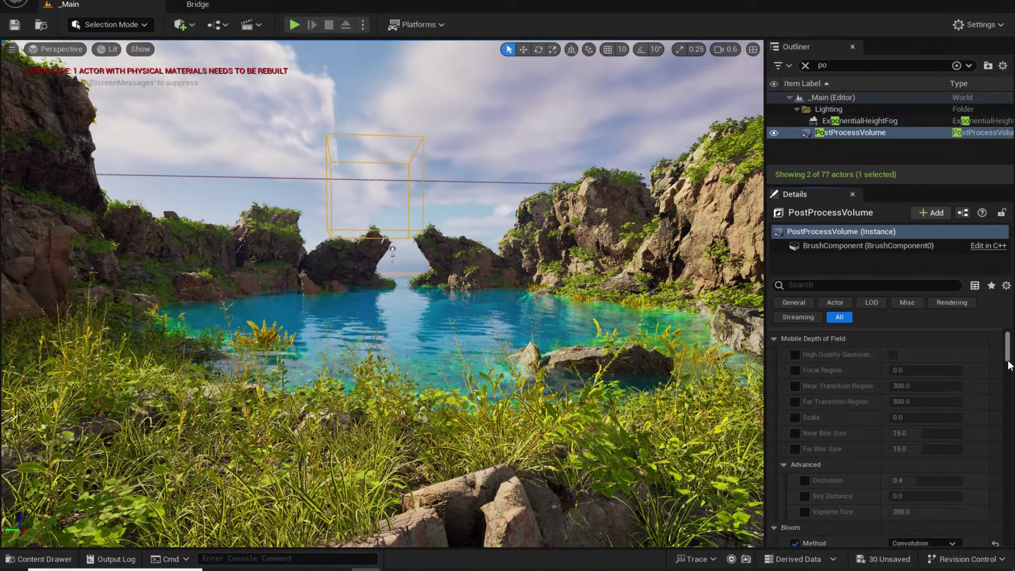
{"action": "left_click_drag", "start_coordinate": [1008, 351], "coordinate": [1014, 294]}
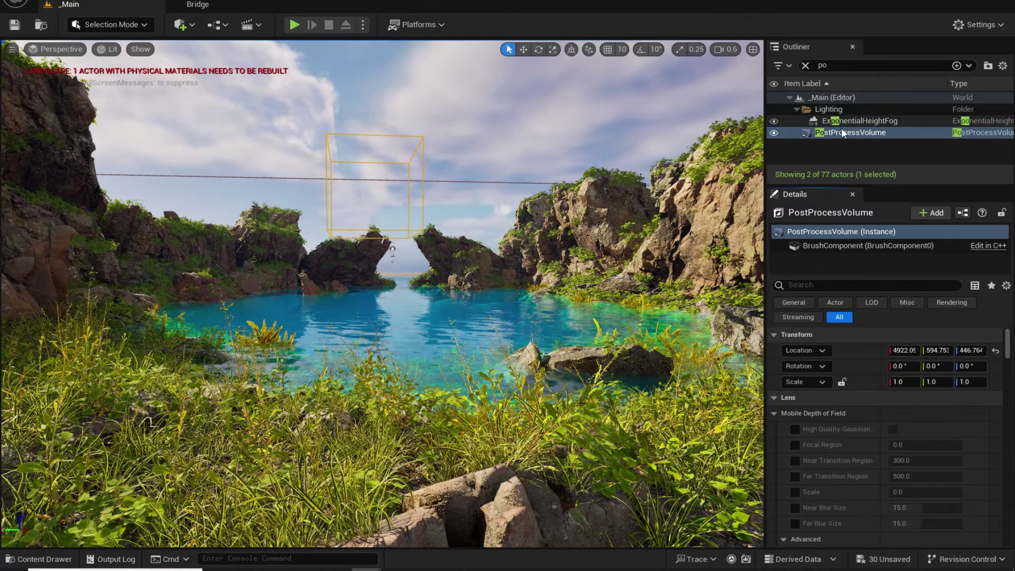
{"action": "left_click", "coordinate": [825, 124]}
{"action": "right_click_drag", "start_coordinate": [512, 172], "coordinate": [439, 182]}
{"action": "key", "text": "e"}
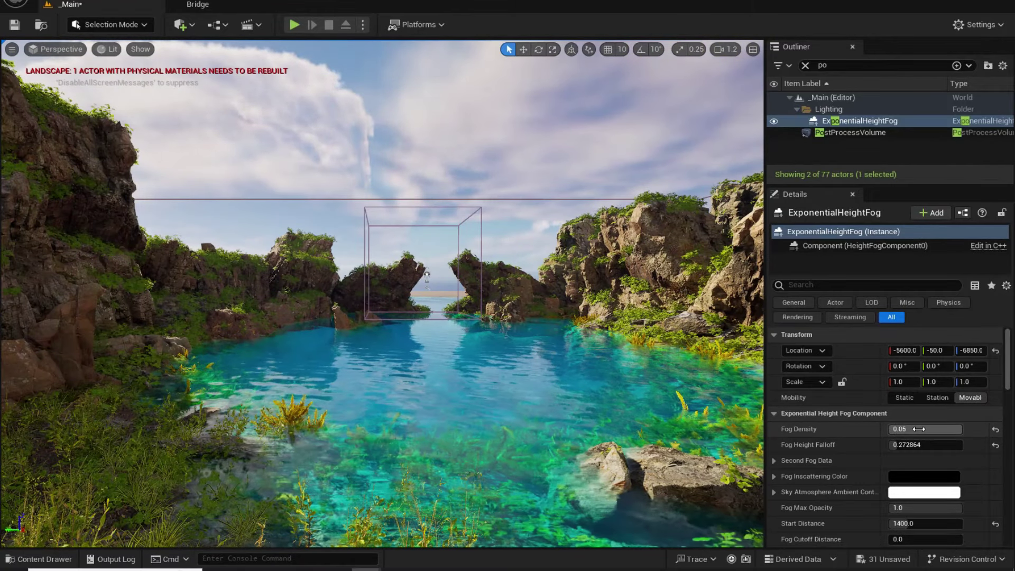
{"action": "left_click_drag", "start_coordinate": [893, 429], "coordinate": [964, 429]}
{"action": "mouse_move", "coordinate": [902, 445]}
{"action": "left_mouse_down"}
{"action": "mouse_move", "coordinate": [922, 445]}
{"action": "mouse_move", "coordinate": [907, 445]}
{"action": "left_mouse_up"}
{"action": "type", "text": "0.001"}
{"action": "key", "text": "Return"}
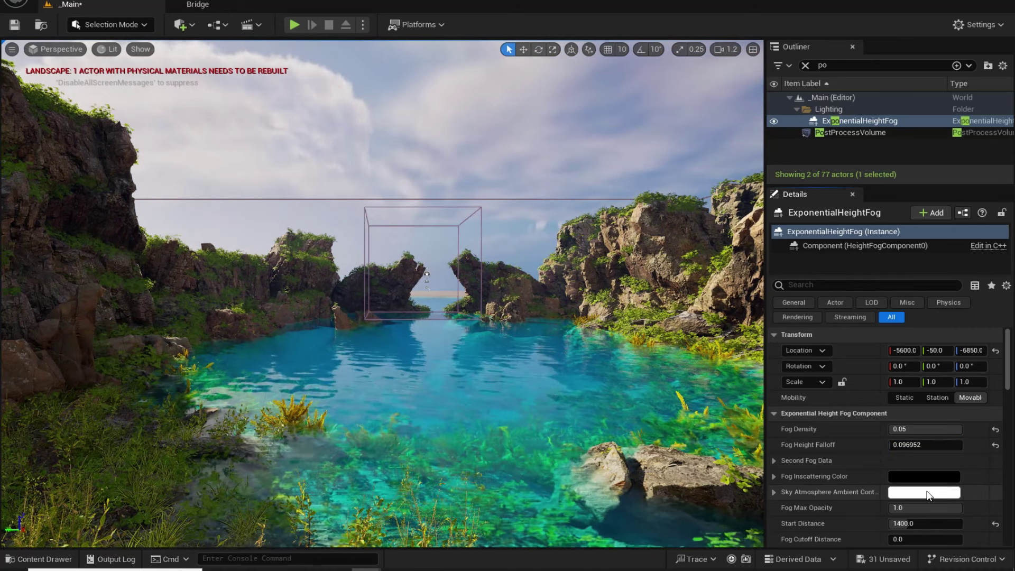
- Tint the ExponentialHeightFog's Sky Atmosphere Ambient Contribution colour a pale green and accept the colour
{"action": "left_click", "coordinate": [929, 495]}
{"action": "left_click_drag", "start_coordinate": [709, 328], "coordinate": [721, 386]}
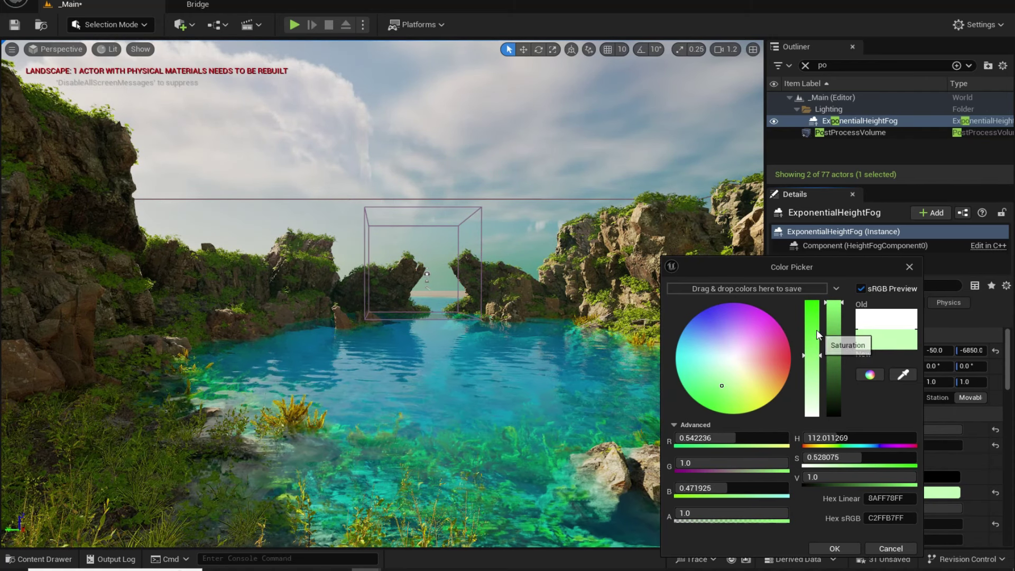
{"action": "left_click_drag", "start_coordinate": [817, 330], "coordinate": [815, 308]}
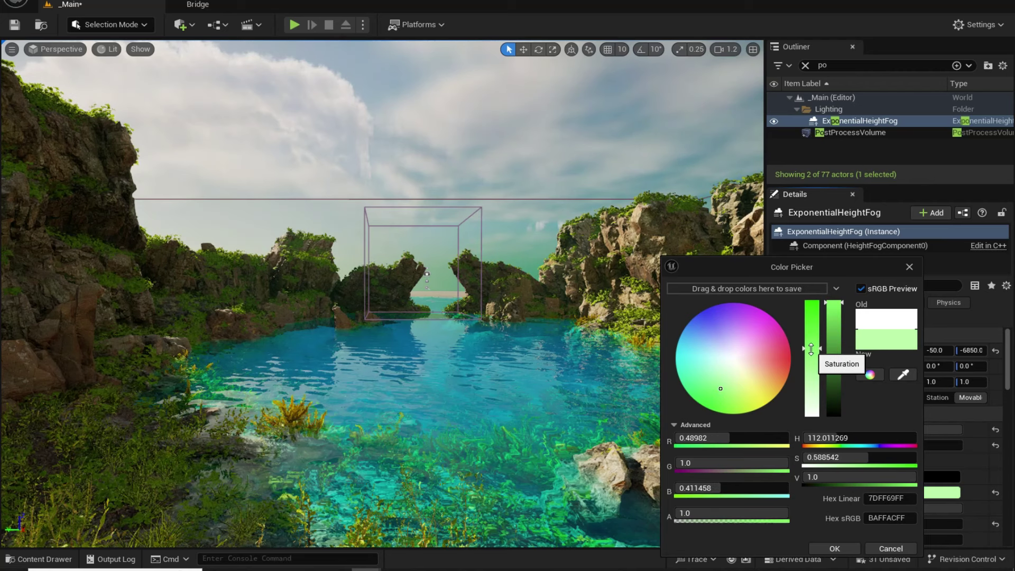
{"action": "left_click", "coordinate": [834, 549]}
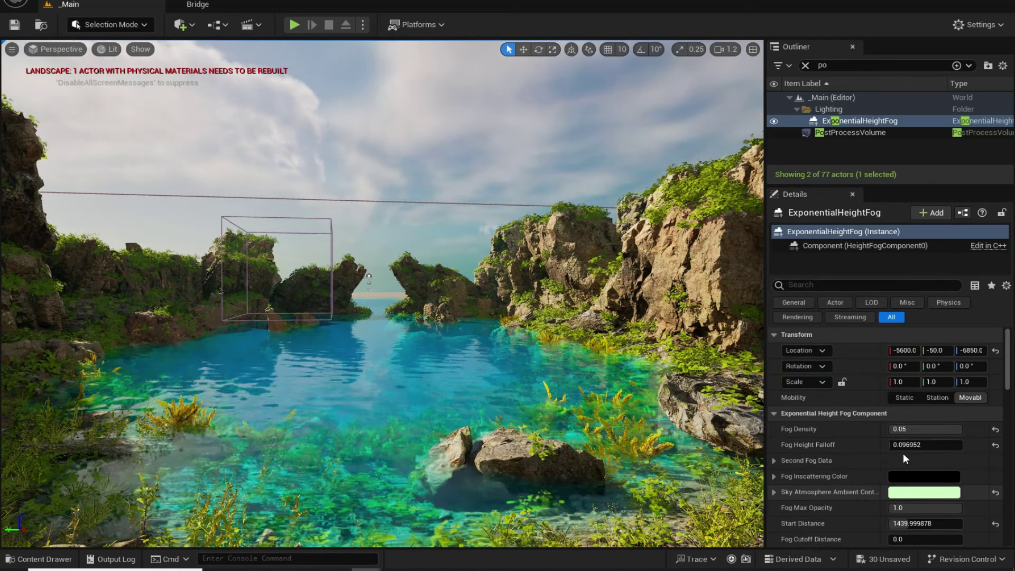
{"action": "scroll", "coordinate": [872, 447], "scroll_direction": "down", "scroll_amount": 1}
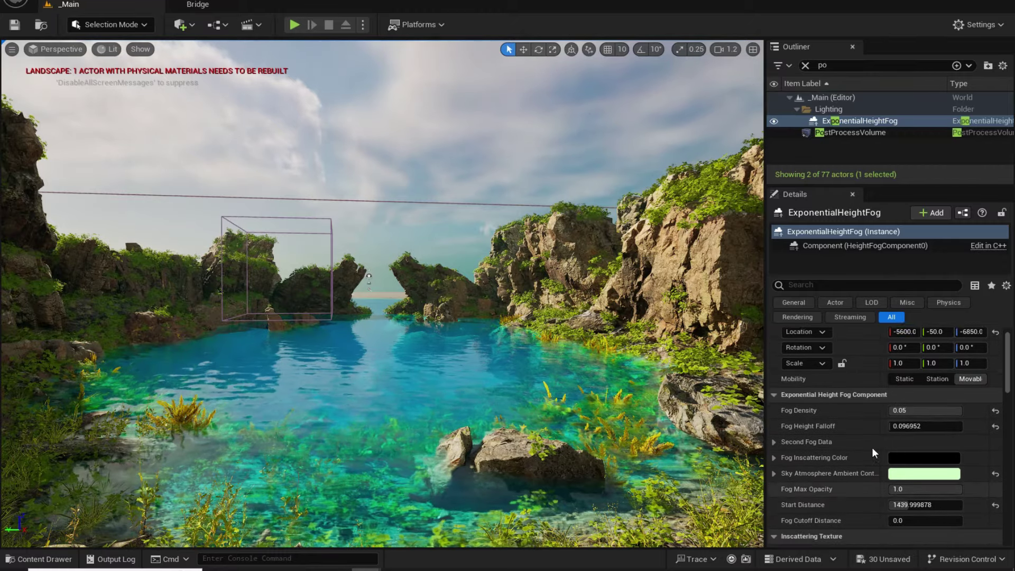
{"action": "scroll", "coordinate": [872, 447], "scroll_direction": "up", "scroll_amount": 1}
- Examine the fogged lagoon from several viewpoints, ending on the plants around the shoreline rocks
{"action": "right_click_drag", "start_coordinate": [471, 314], "coordinate": [430, 332]}
{"action": "key", "text": "d"}
{"action": "right_click_drag", "start_coordinate": [413, 291], "coordinate": [418, 267]}
{"action": "key", "text": "e"}
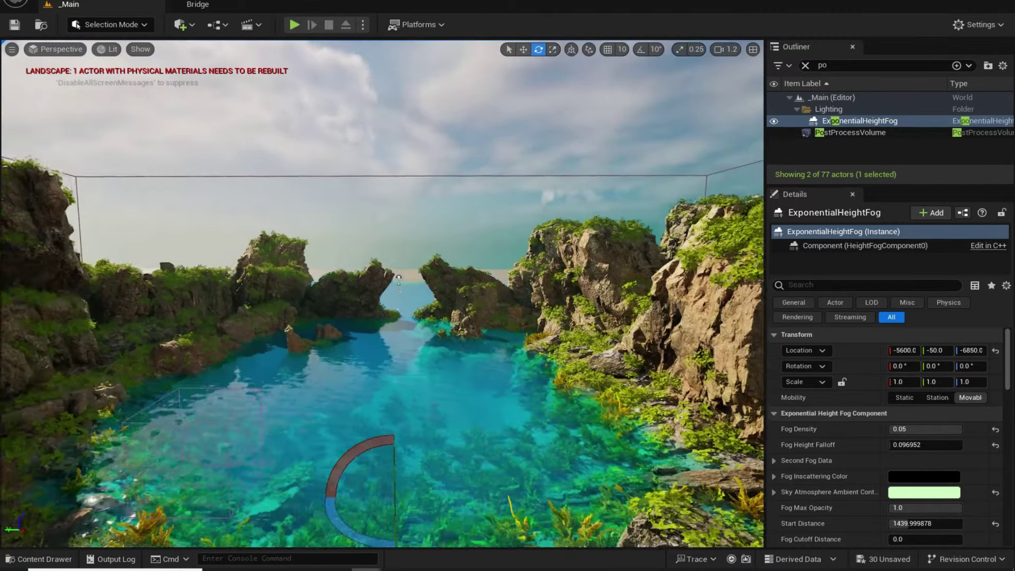
{"action": "right_click_drag", "start_coordinate": [418, 268], "coordinate": [735, 297]}
{"action": "key", "text": "w"}
{"action": "key", "text": "w"}
{"action": "right_click_drag", "start_coordinate": [459, 290], "coordinate": [508, 275]}
{"action": "key", "text": "w"}
- Open the first Prickly Lettuce material instance from the Megascans 3D plants and turn on its EnableGrassWind parameter
{"action": "key", "text": "ctrl+space"}
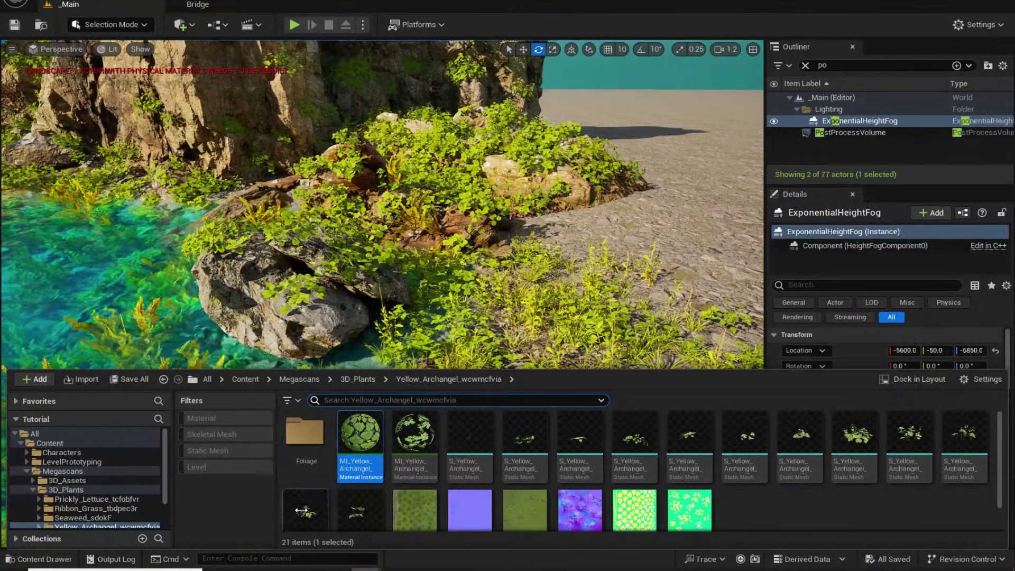
{"action": "left_click", "coordinate": [372, 380]}
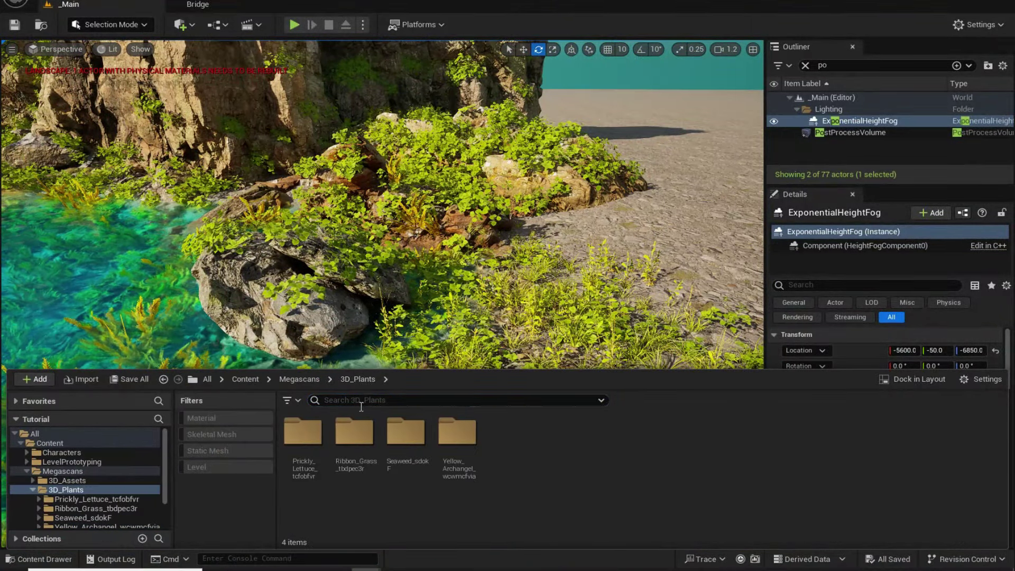
{"action": "double_click", "coordinate": [321, 458]}
{"action": "double_click", "coordinate": [368, 435]}
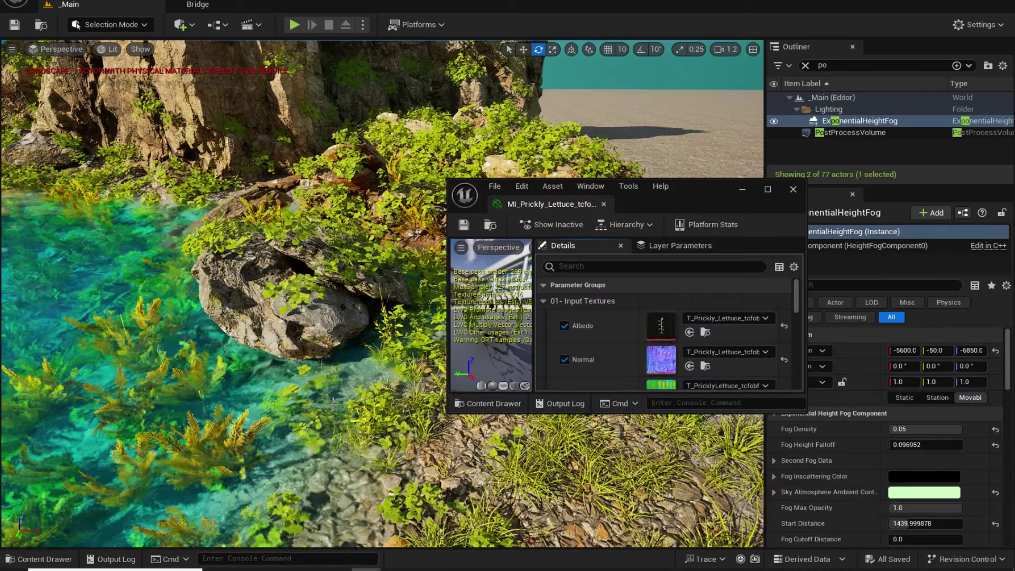
{"action": "left_click", "coordinate": [773, 187]}
{"action": "type", "text": "wind"}
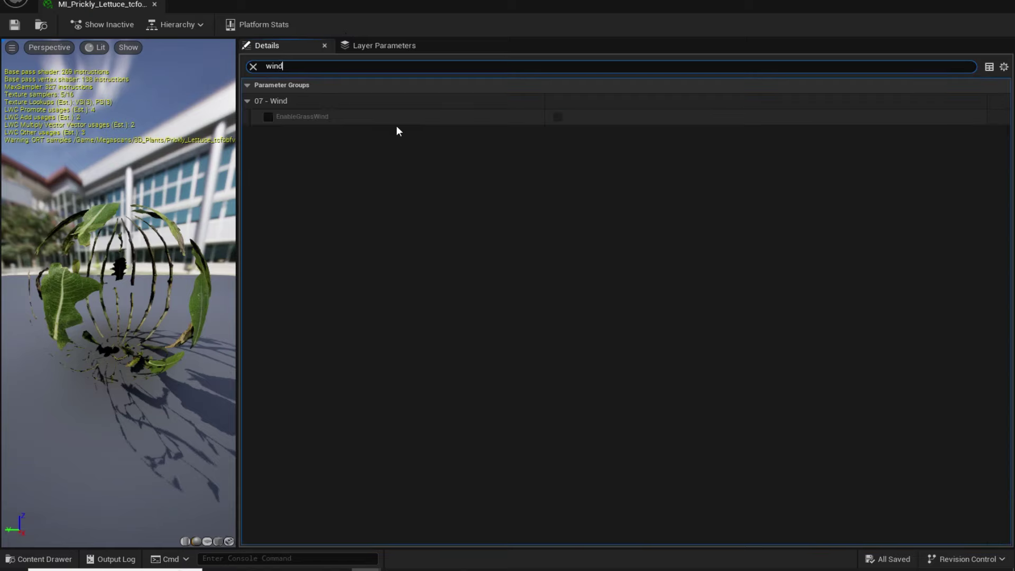
{"action": "left_click", "coordinate": [269, 117]}
{"action": "left_click", "coordinate": [558, 117]}
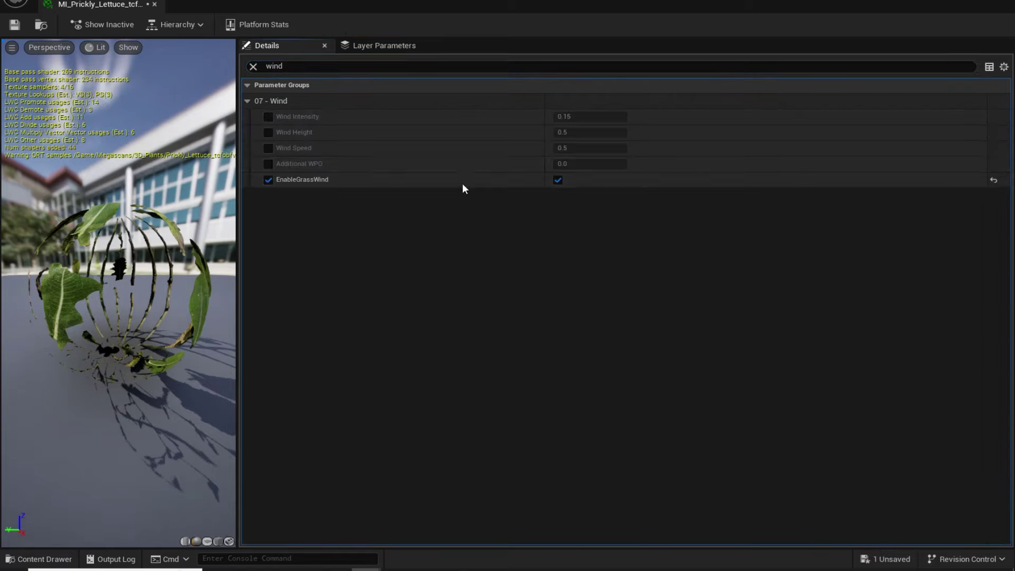
- Override the Prickly Lettuce material's Wind Intensity, try 1, settle on 0.1, and save the material instance
{"action": "left_click", "coordinate": [268, 116]}
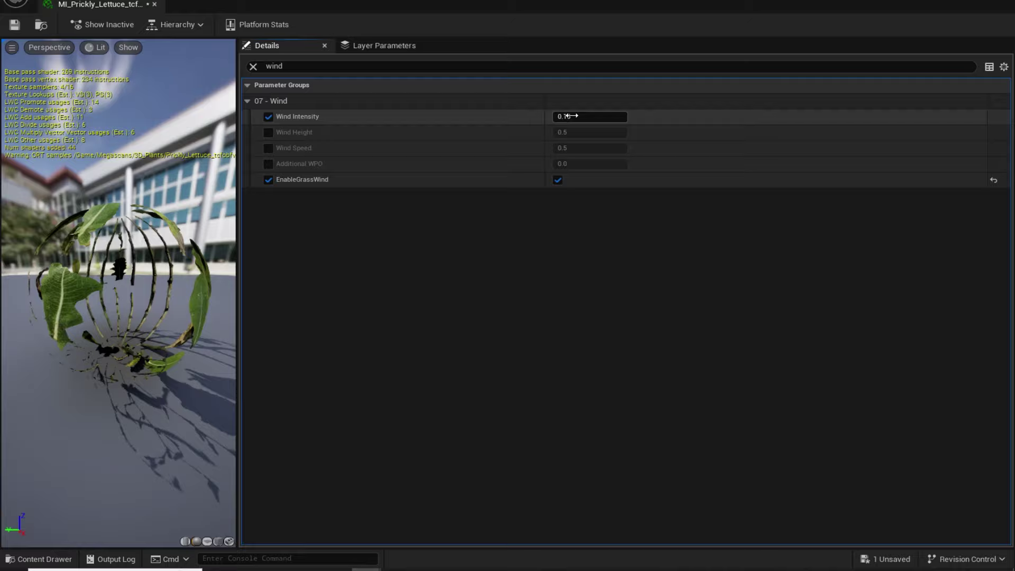
{"action": "type", "text": "1"}
{"action": "key", "text": "Return"}
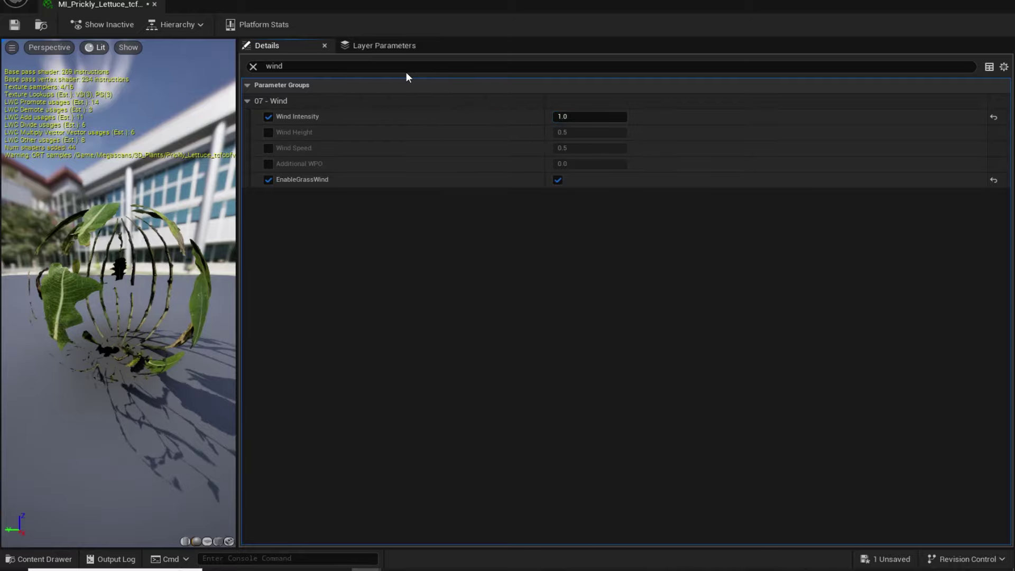
{"action": "type", "text": "0.1"}
{"action": "key", "text": "Return"}
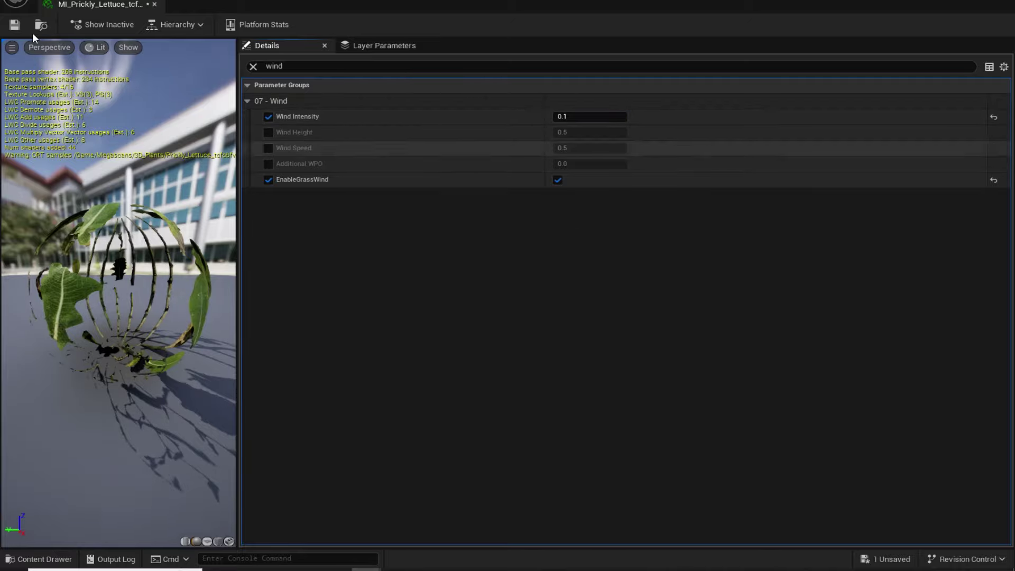
{"action": "left_click", "coordinate": [40, 25]}
{"action": "left_click", "coordinate": [16, 26]}
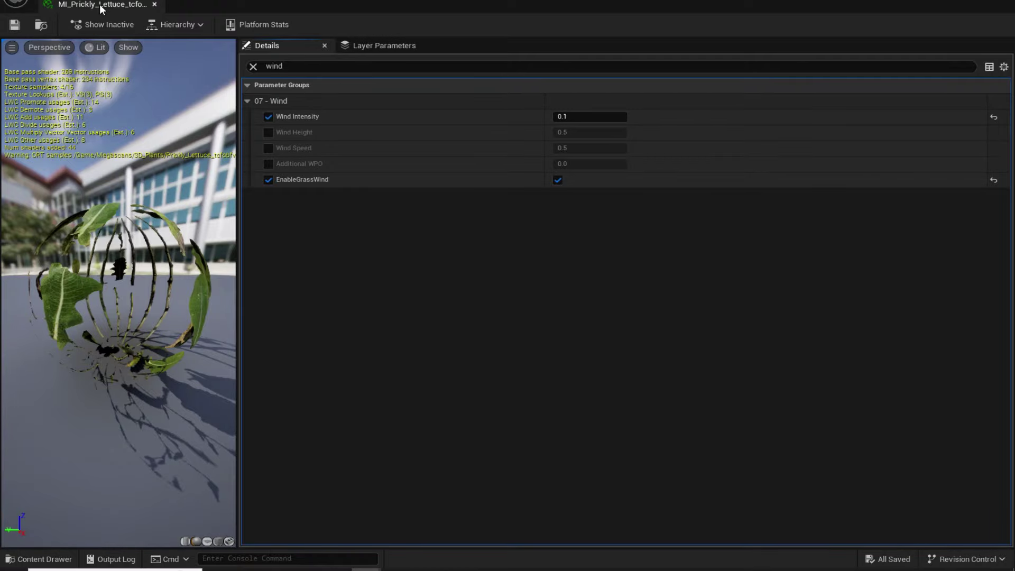
- Return to the level and inspect the plants' wind movement up close on the rocky ground
{"action": "left_click_drag", "start_coordinate": [99, 5], "coordinate": [478, 335]}
{"action": "key", "text": "w"}
{"action": "right_click_drag", "start_coordinate": [388, 226], "coordinate": [551, 169]}
{"action": "key", "text": "w"}
{"action": "right_click_drag", "start_coordinate": [389, 170], "coordinate": [367, 235]}
{"action": "key", "text": "s"}
{"action": "left_click", "coordinate": [570, 351]}
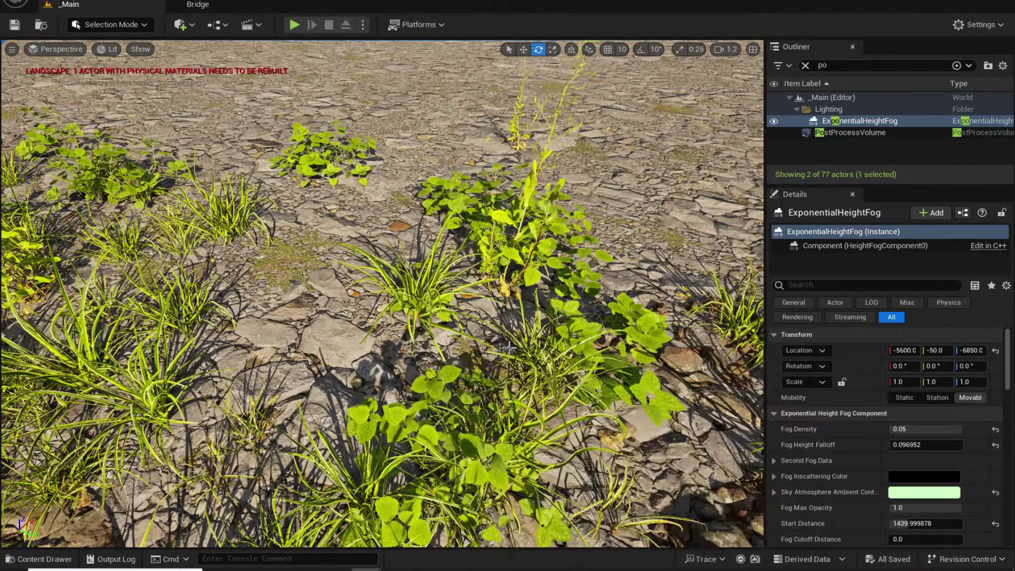
- Enable EnableGrassWind on the MI_Ribbon_Grass_tbdpec3r_4K material instance, override its Wind Intensity with 0.1, and save it
{"action": "key", "text": "ctrl+space"}
{"action": "left_click", "coordinate": [367, 377]}
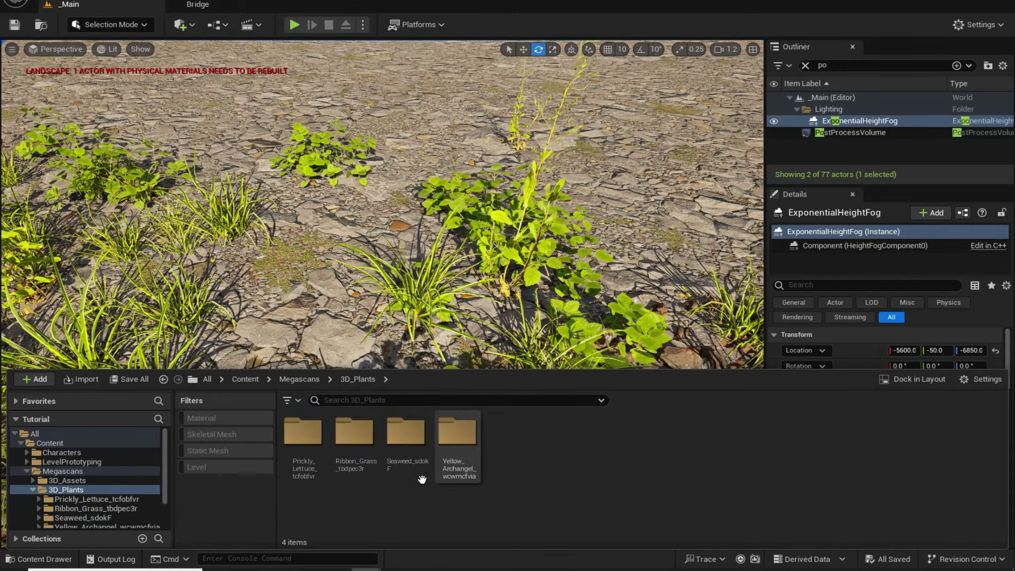
{"action": "double_click", "coordinate": [350, 455]}
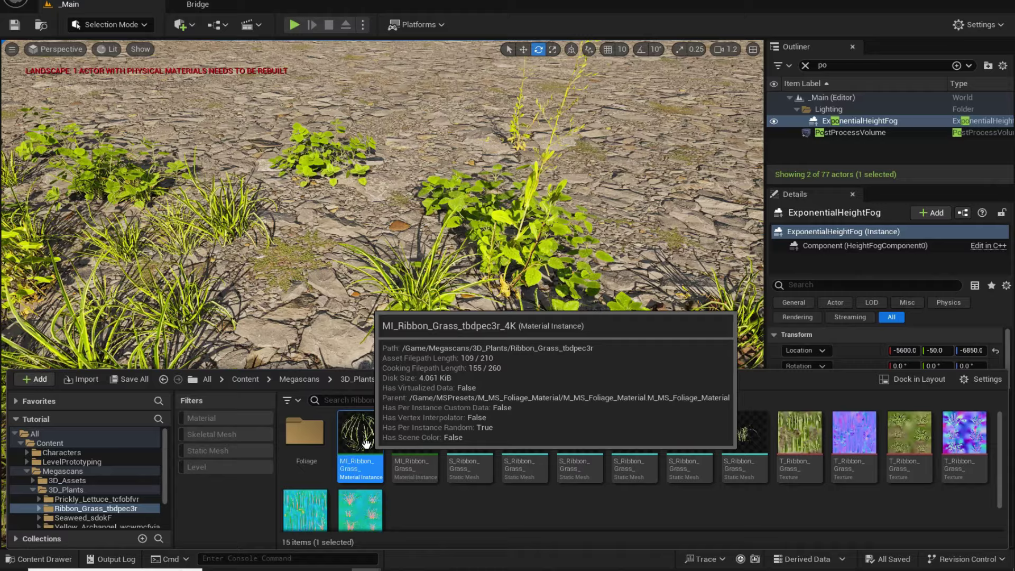
{"action": "double_click", "coordinate": [375, 469]}
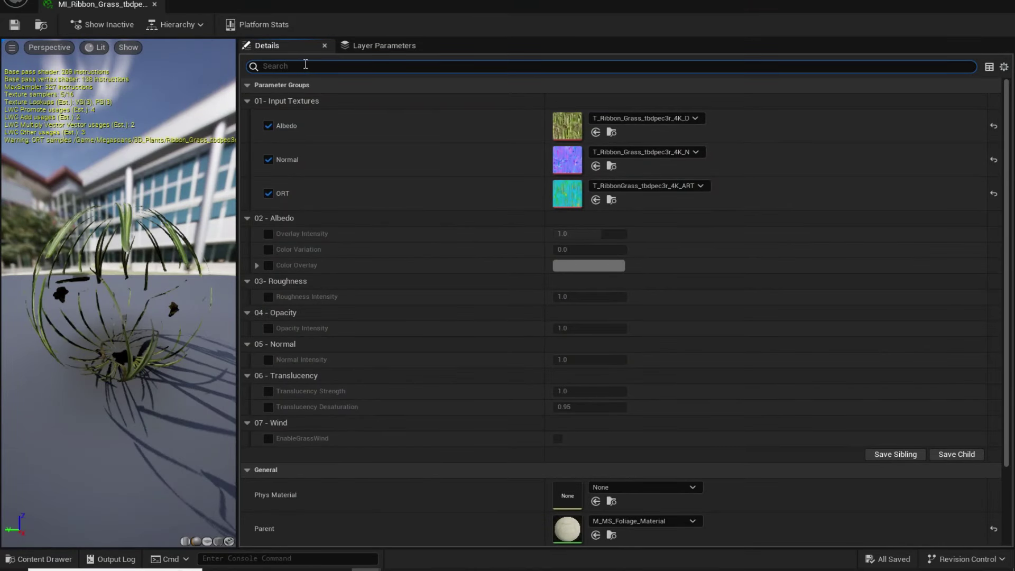
{"action": "left_click", "coordinate": [320, 66]}
{"action": "type", "text": "wind"}
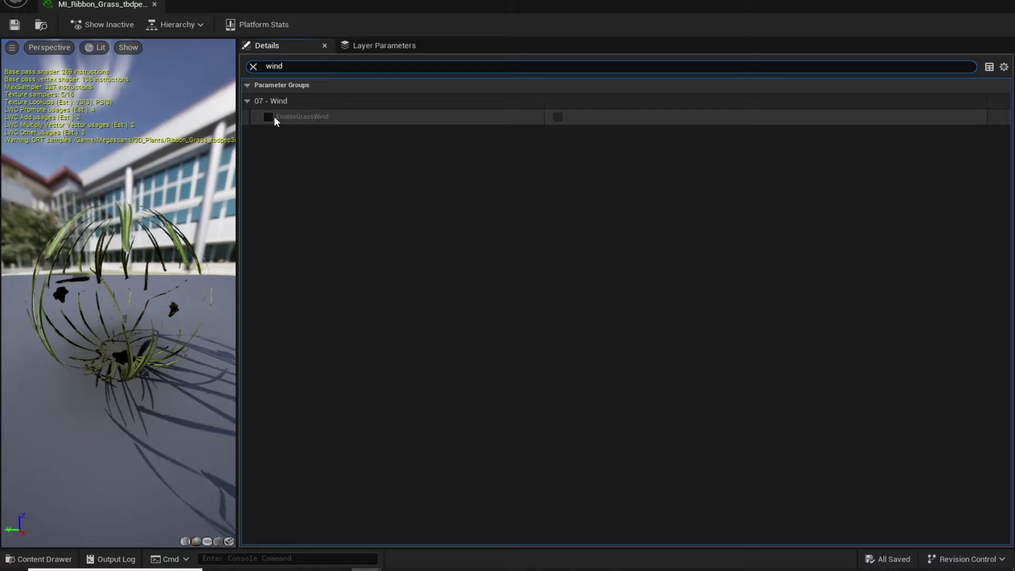
{"action": "left_click", "coordinate": [268, 117]}
{"action": "left_click", "coordinate": [558, 117]}
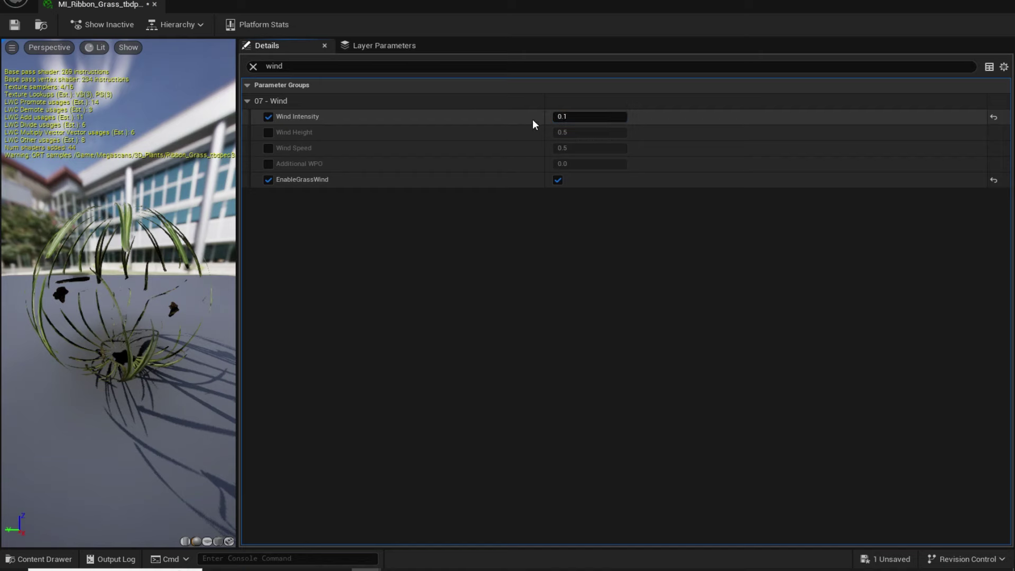
{"action": "left_click", "coordinate": [12, 28]}
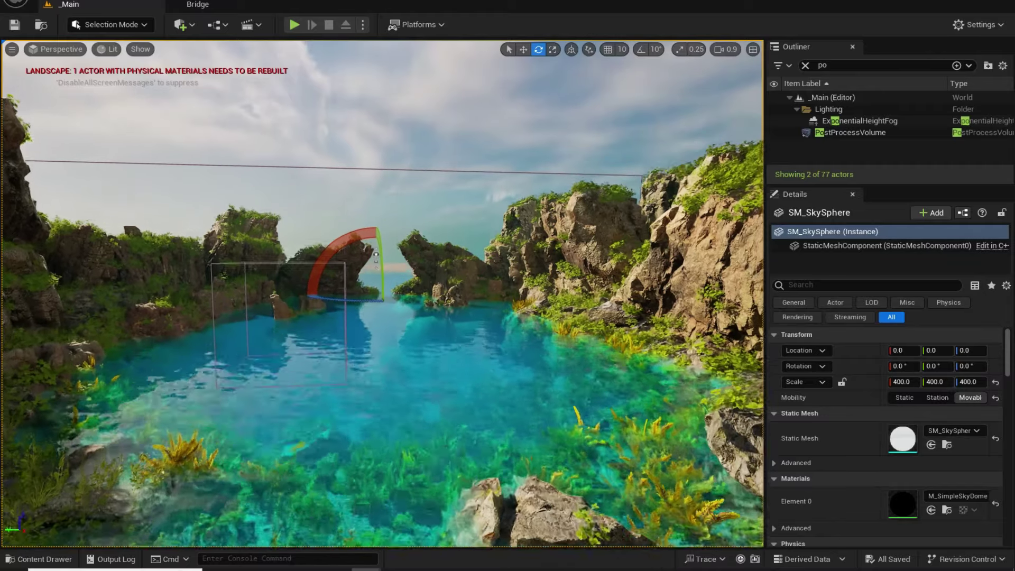
- Review the lagoon from a lower viewpoint and save all modified content
{"action": "right_click_drag", "start_coordinate": [382, 293], "coordinate": [446, 296]}
{"action": "key", "text": "e"}
{"action": "key", "text": "s"}
{"action": "key", "text": "q"}
{"action": "key", "text": "ctrl+space"}
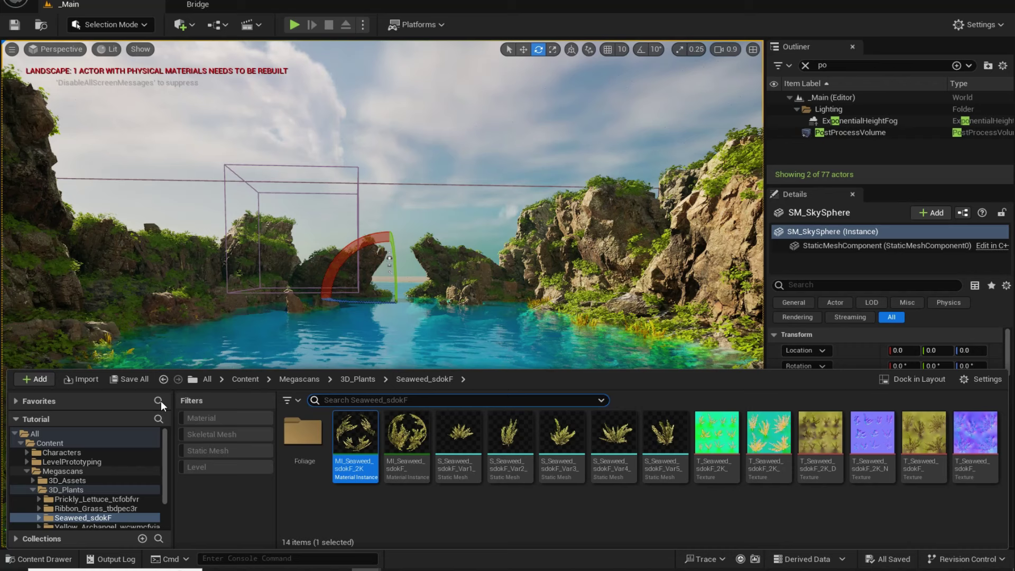
{"action": "left_click", "coordinate": [135, 383]}
{"action": "right_click_drag", "start_coordinate": [358, 345], "coordinate": [333, 371]}
{"action": "key", "text": "e"}
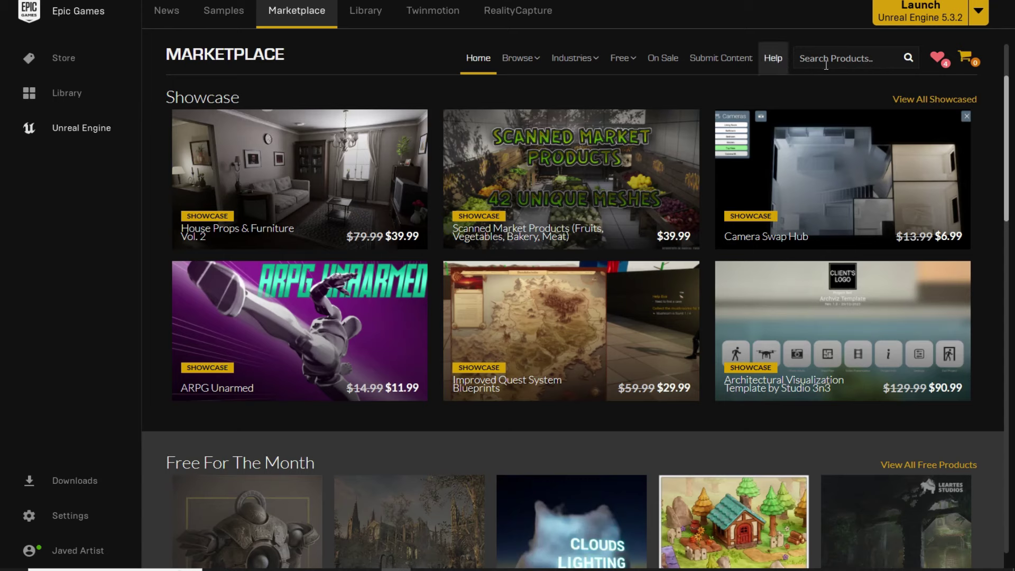
- Switch to the Epic Games Launcher, search the Marketplace for "background", and limit the results to free products
{"action": "type", "text": "bak"}
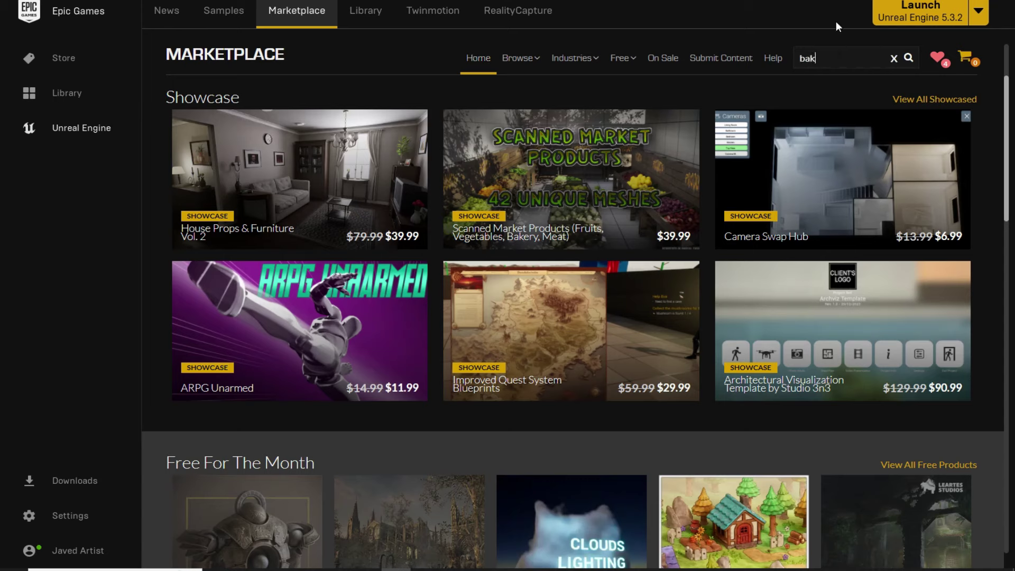
{"action": "key", "text": "BackSpace"}
{"action": "type", "text": "ckground"}
{"action": "key", "text": "Return"}
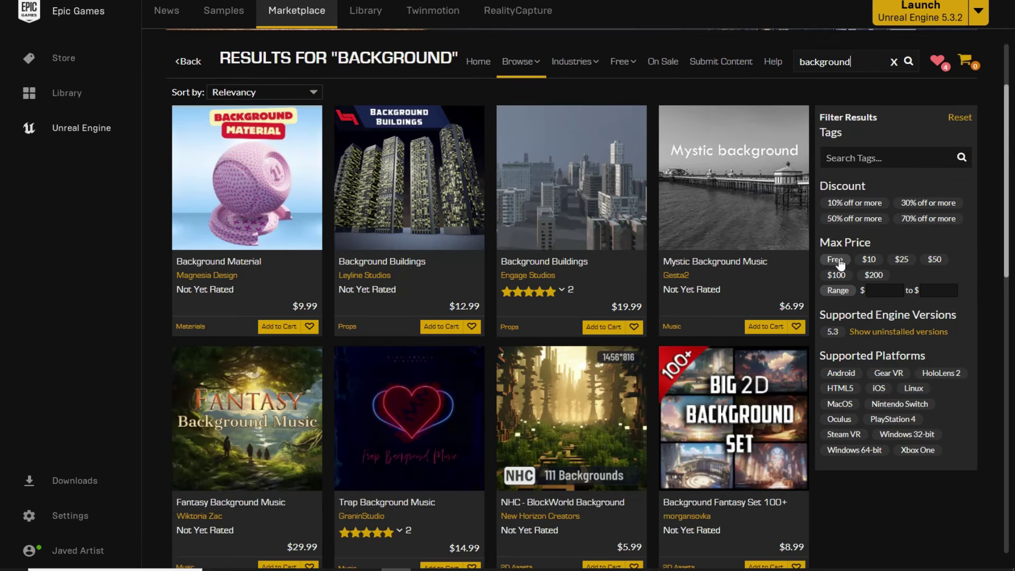
{"action": "left_click", "coordinate": [836, 260]}
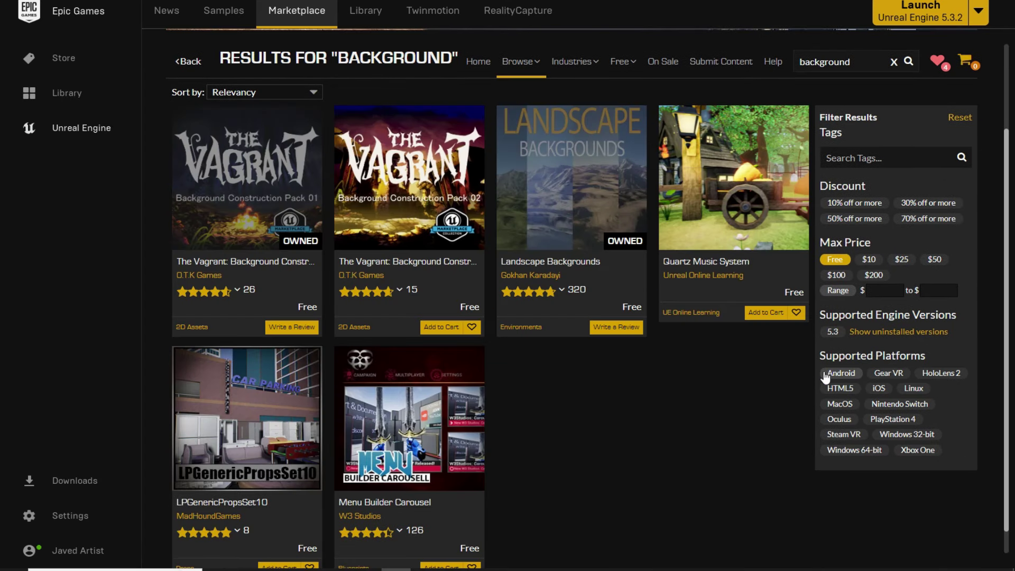
- Open the product page of the free Landscape Backgrounds asset pack
{"action": "scroll", "coordinate": [635, 382], "scroll_direction": "up", "scroll_amount": 3}
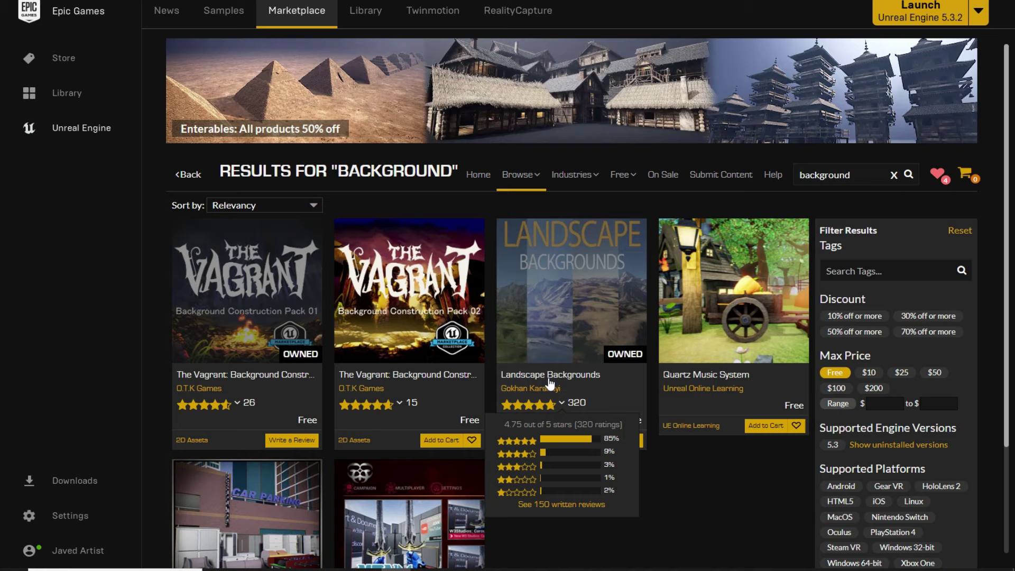
{"action": "mouse_move", "coordinate": [562, 403]}
{"action": "left_click", "coordinate": [582, 291]}
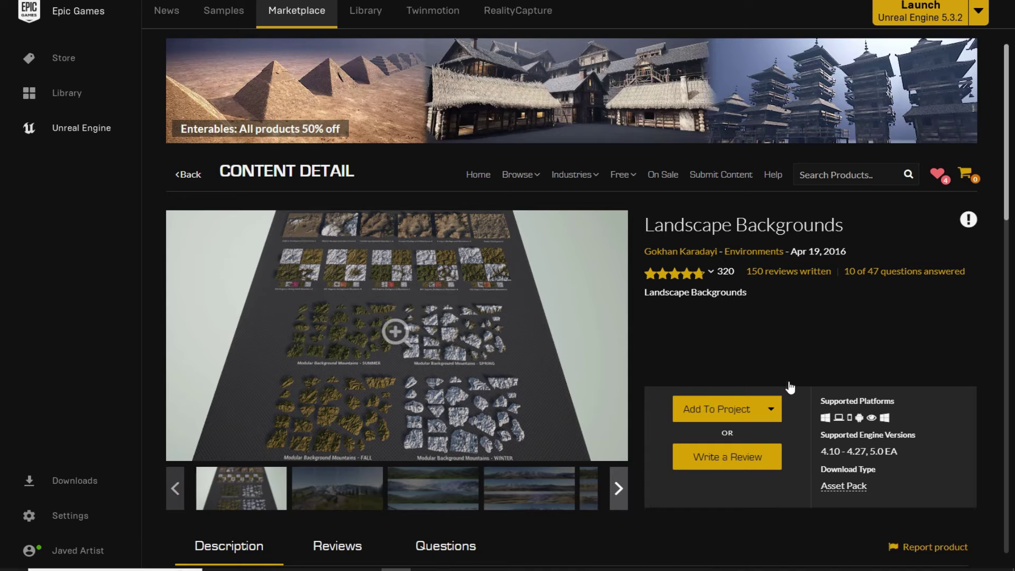
- Add Landscape Backgrounds to the Tutorial project, choosing from all projects and using version 5.0EA, and check the download tasks
{"action": "left_click", "coordinate": [731, 412]}
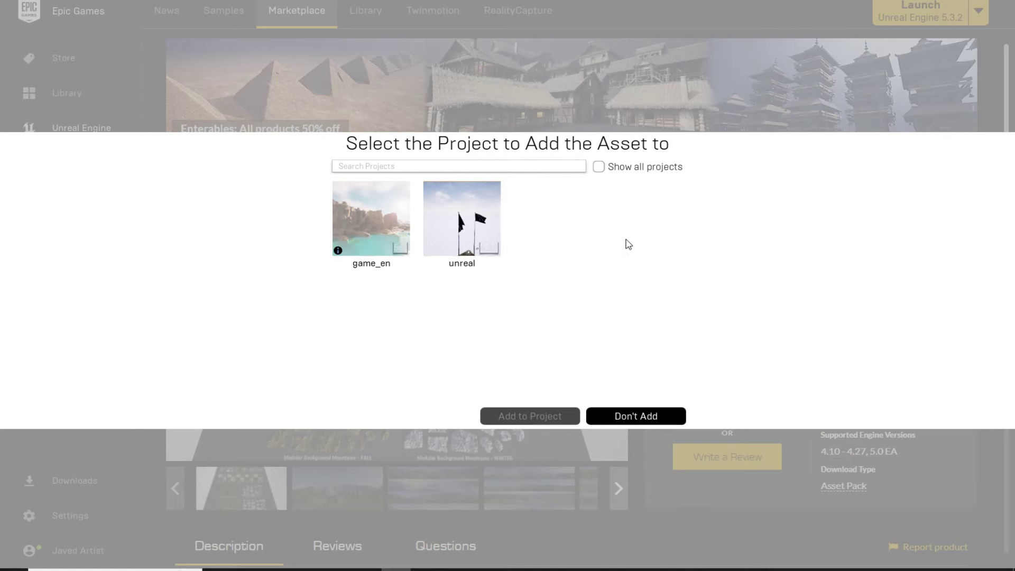
{"action": "left_click", "coordinate": [599, 168]}
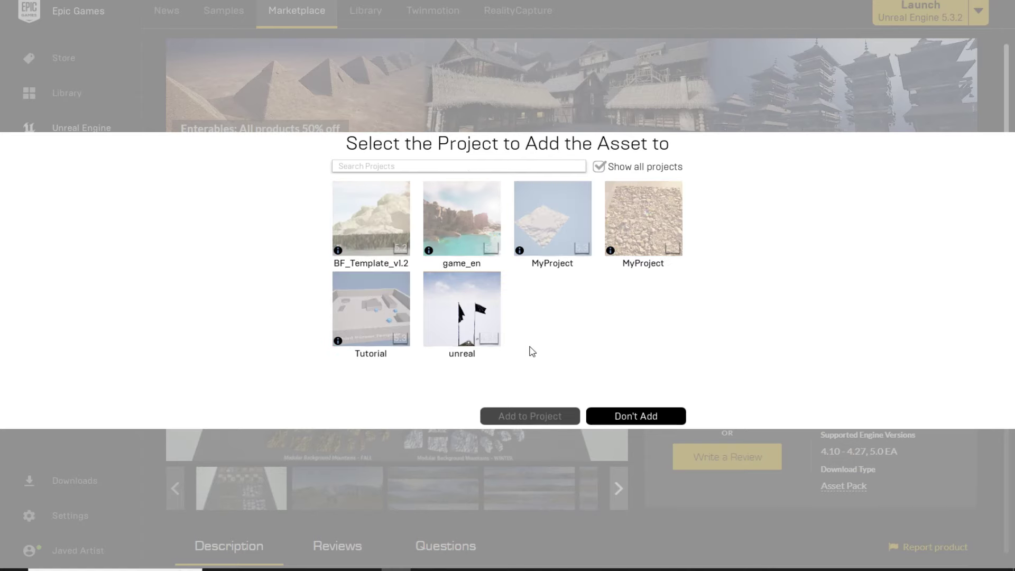
{"action": "left_click", "coordinate": [352, 324]}
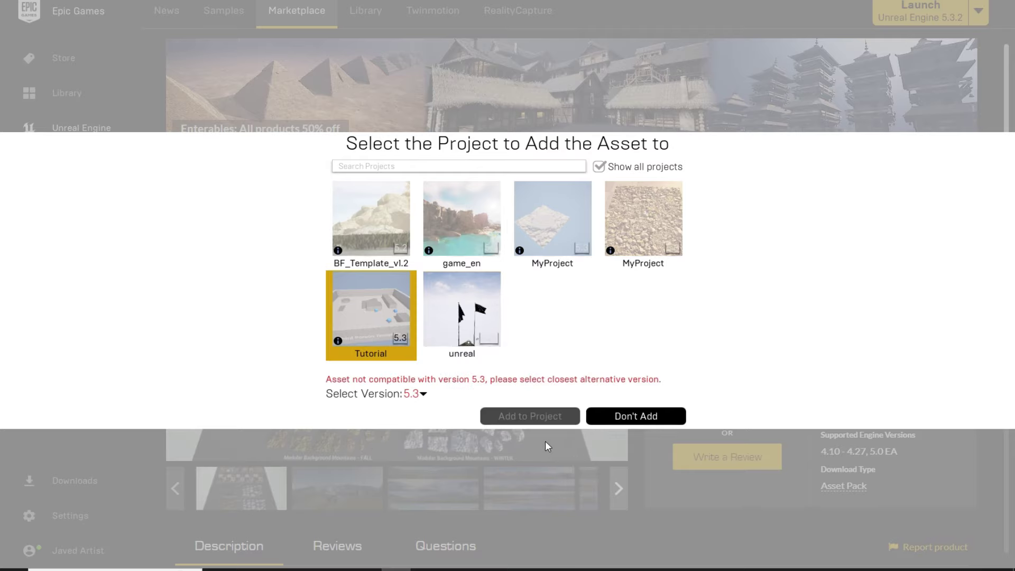
{"action": "left_click", "coordinate": [424, 396]}
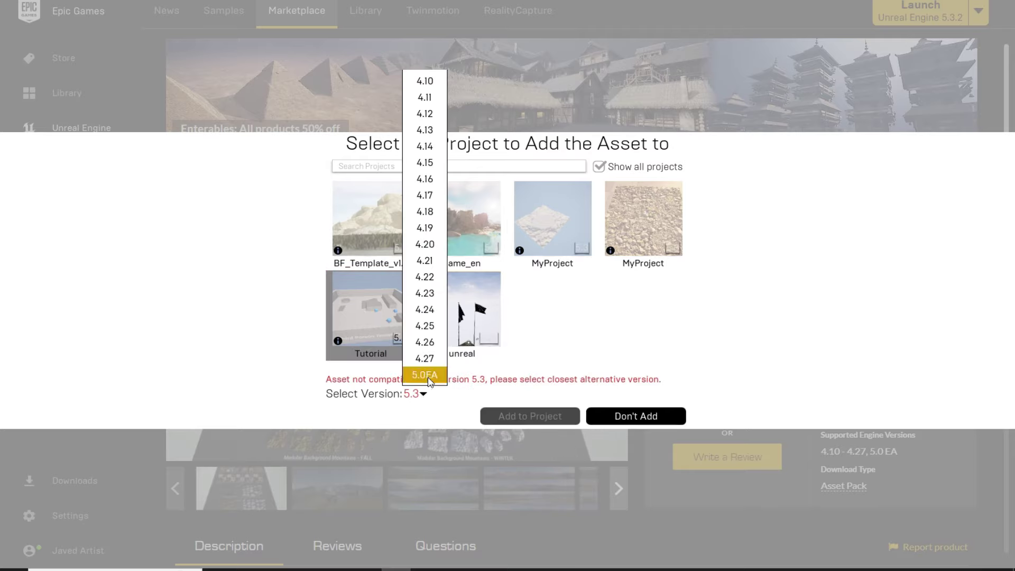
{"action": "left_click", "coordinate": [429, 376]}
{"action": "left_click", "coordinate": [538, 415]}
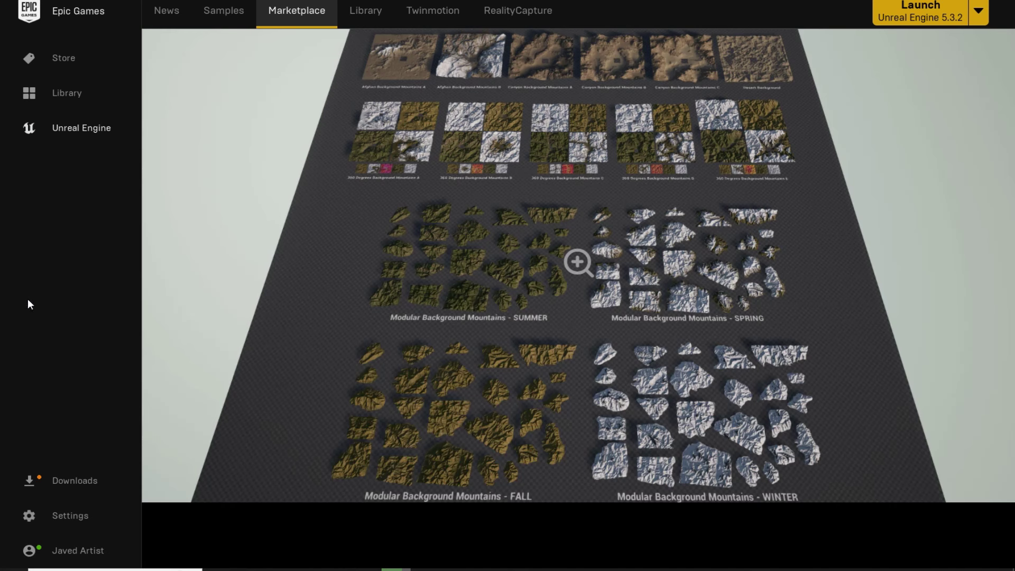
{"action": "left_click", "coordinate": [60, 481]}
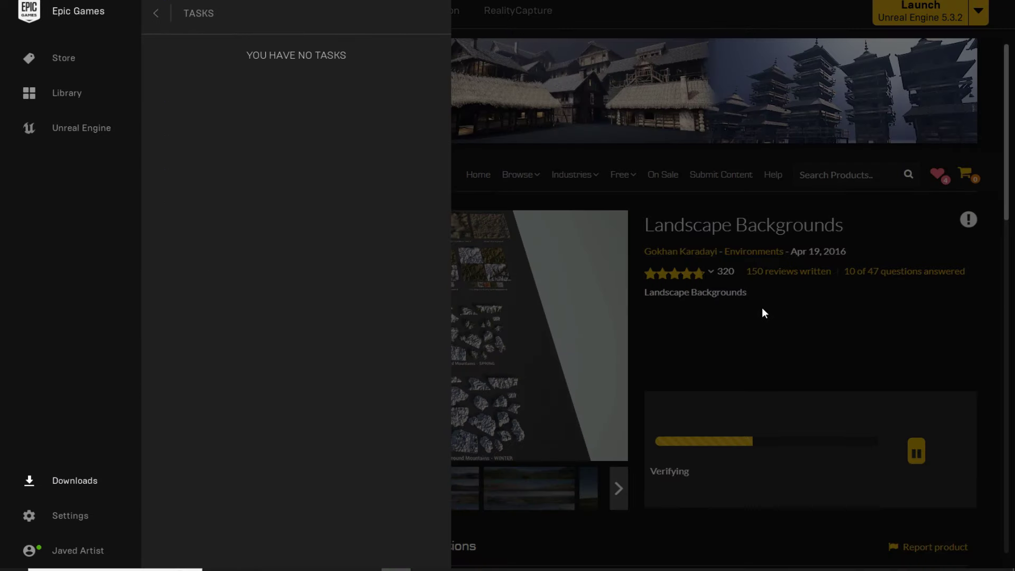
{"action": "left_click", "coordinate": [764, 312]}
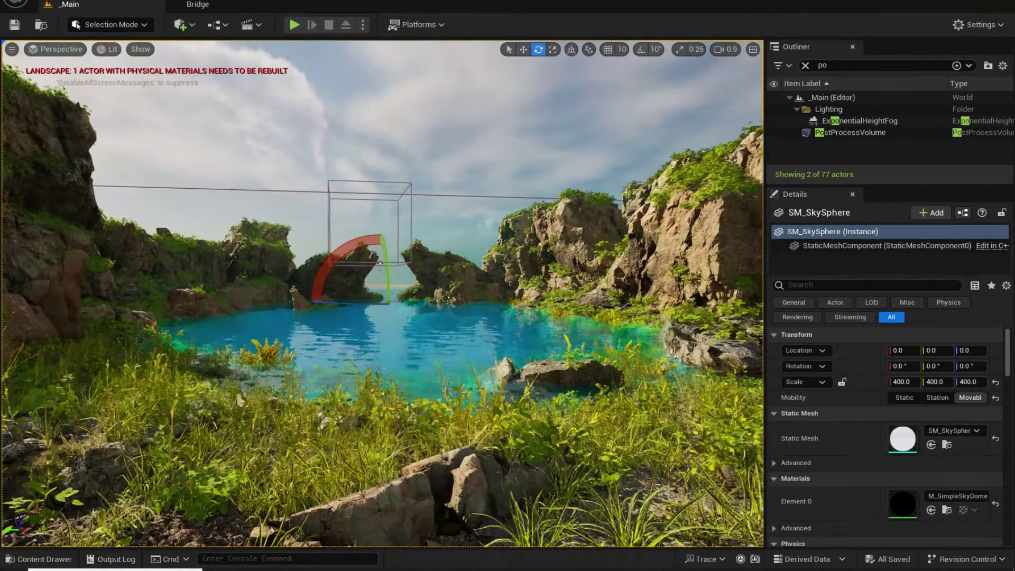
- Open the PhotoR_Backgrounds folder in the project content and filter it to static meshes only
{"action": "key", "text": "w"}
{"action": "right_click_drag", "start_coordinate": [485, 325], "coordinate": [486, 326]}
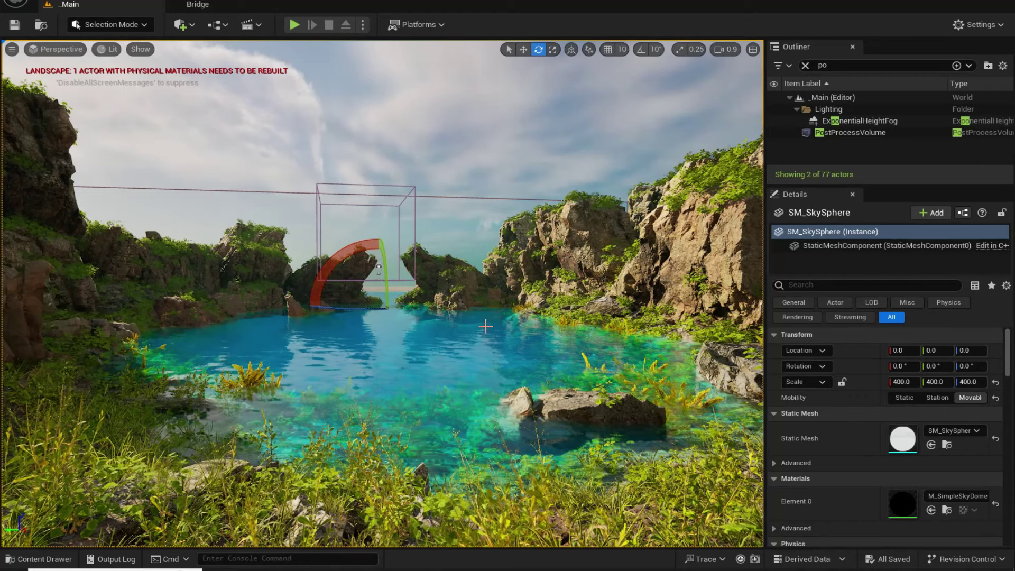
{"action": "key", "text": "w"}
{"action": "key", "text": "ctrl+space"}
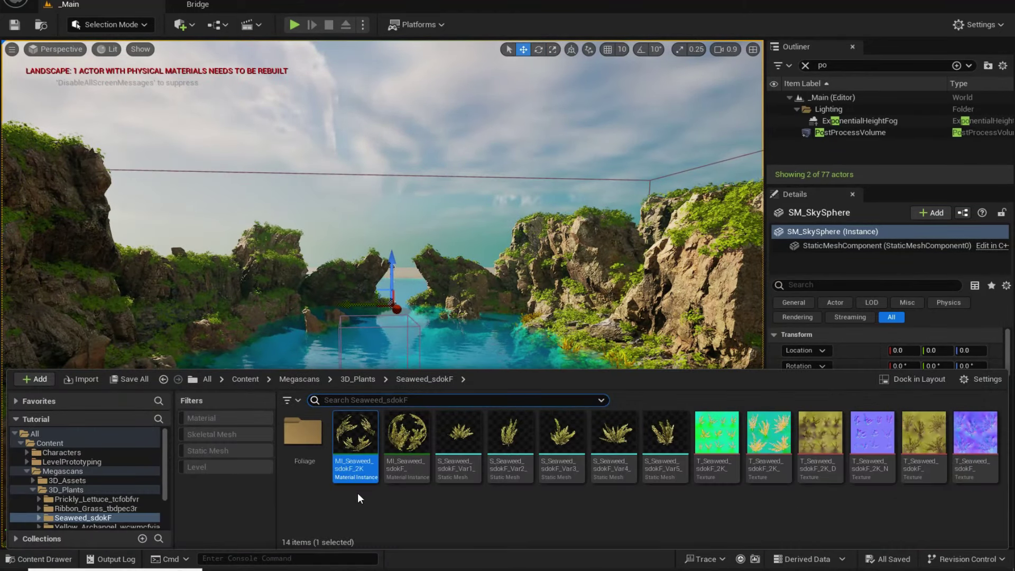
{"action": "left_click", "coordinate": [25, 471]}
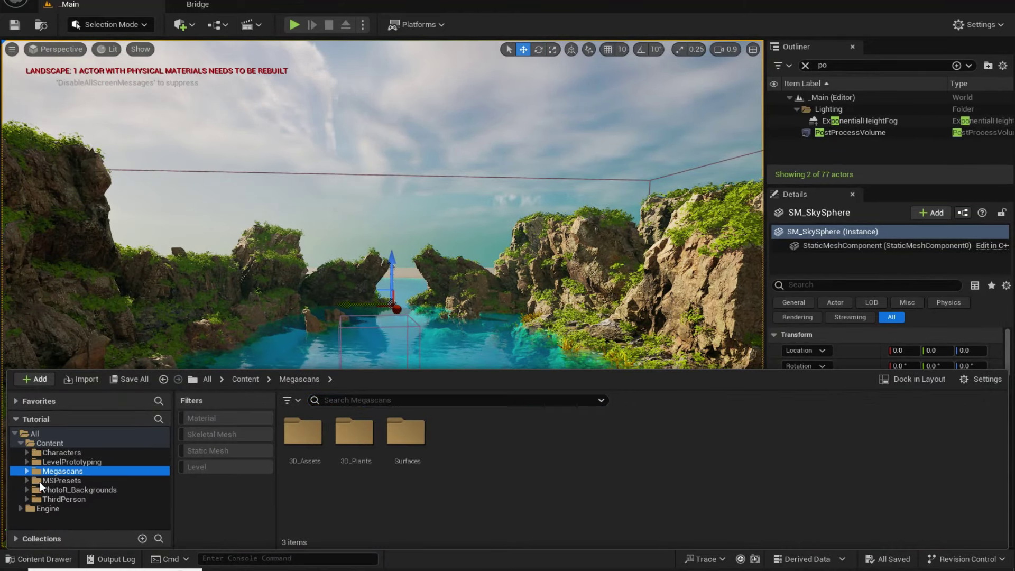
{"action": "left_click", "coordinate": [53, 489]}
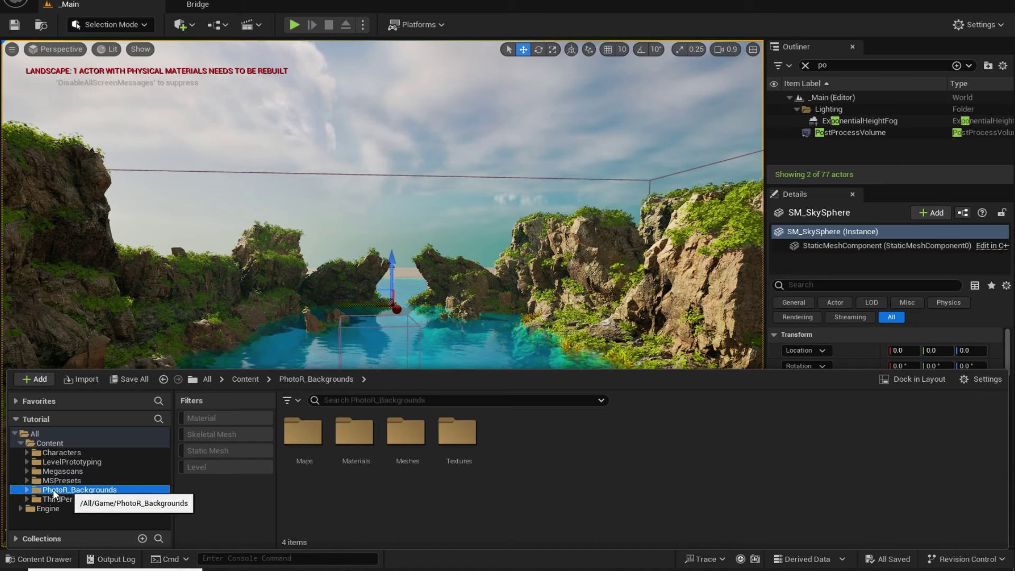
{"action": "left_click", "coordinate": [208, 449]}
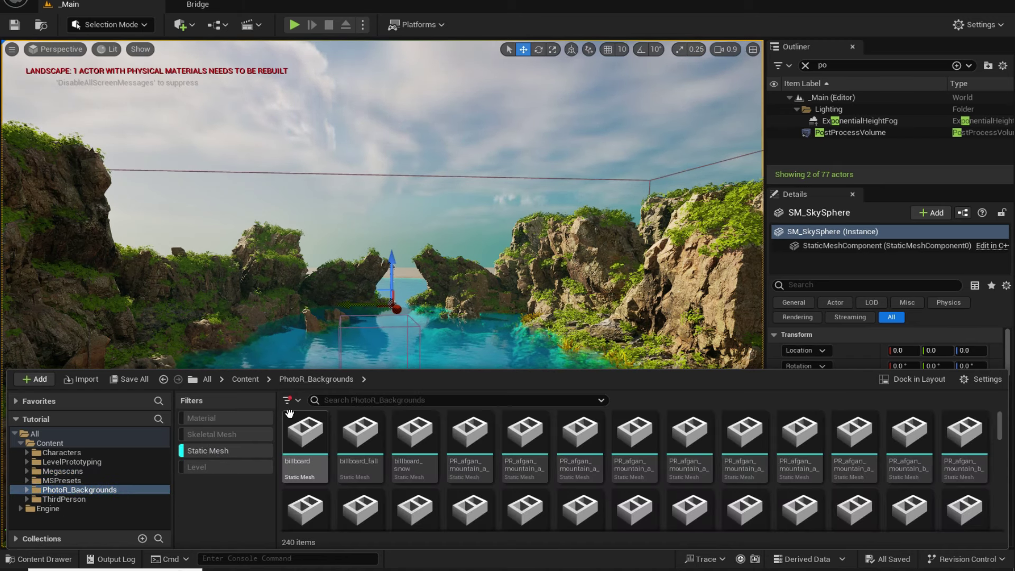
- Enlarge the asset browsing area and set the thumbnail size to Large
{"action": "left_click_drag", "start_coordinate": [458, 359], "coordinate": [471, 185]}
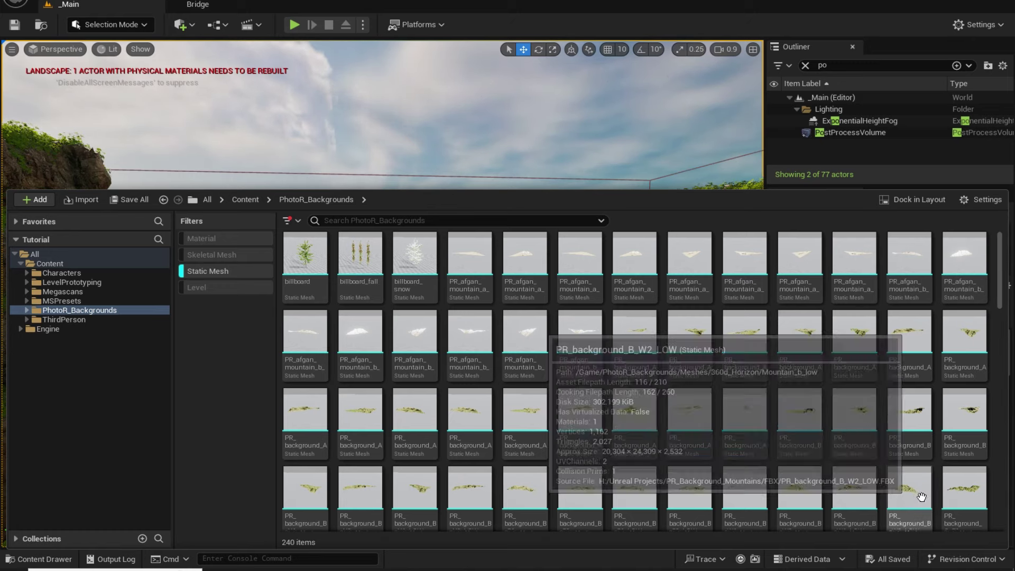
{"action": "left_click", "coordinate": [968, 201]}
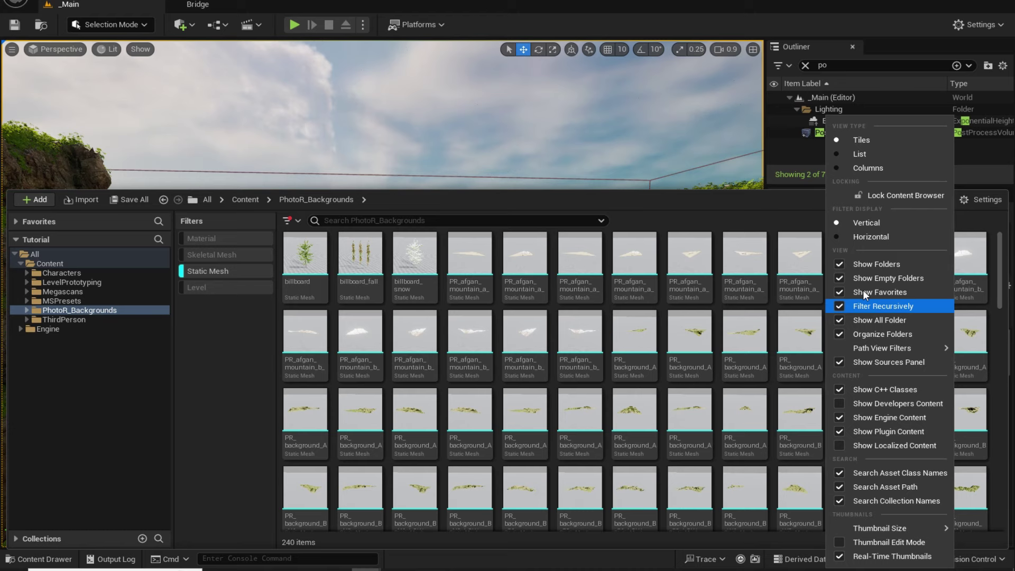
{"action": "mouse_move", "coordinate": [883, 526]}
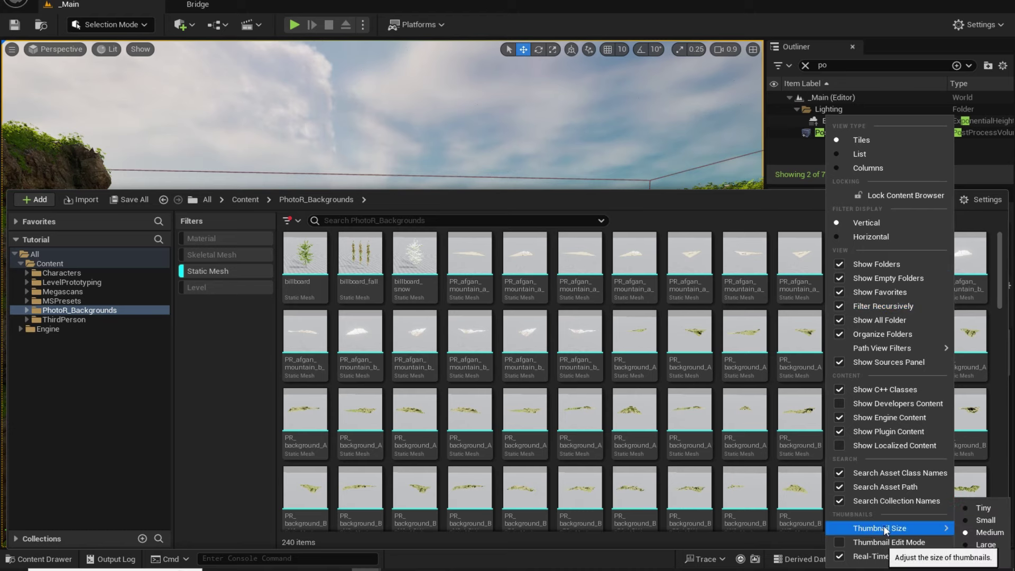
{"action": "left_click", "coordinate": [982, 546]}
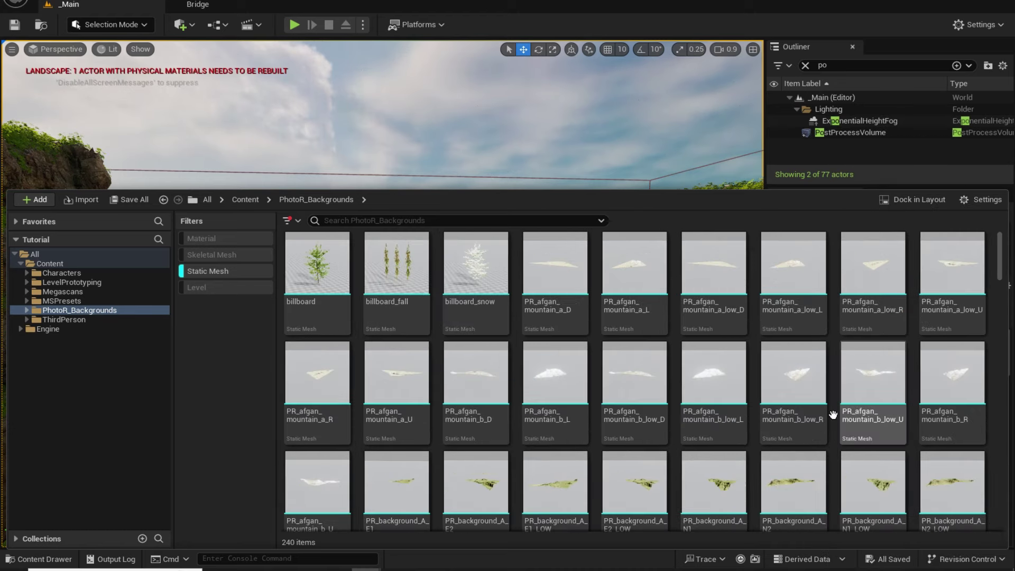
- Place the pr_background_mountain_b_1_summer mesh beyond the lagoon at about X -51,030, Y 3,000, Z 1,820
{"action": "left_click_drag", "start_coordinate": [1004, 259], "coordinate": [1003, 346]}
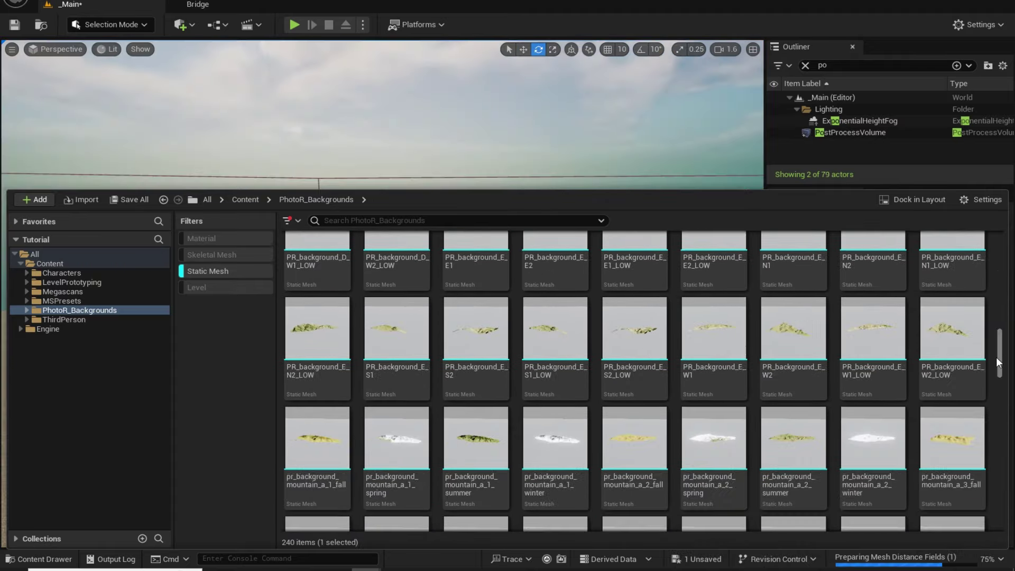
{"action": "left_click_drag", "start_coordinate": [1004, 394], "coordinate": [1004, 388]}
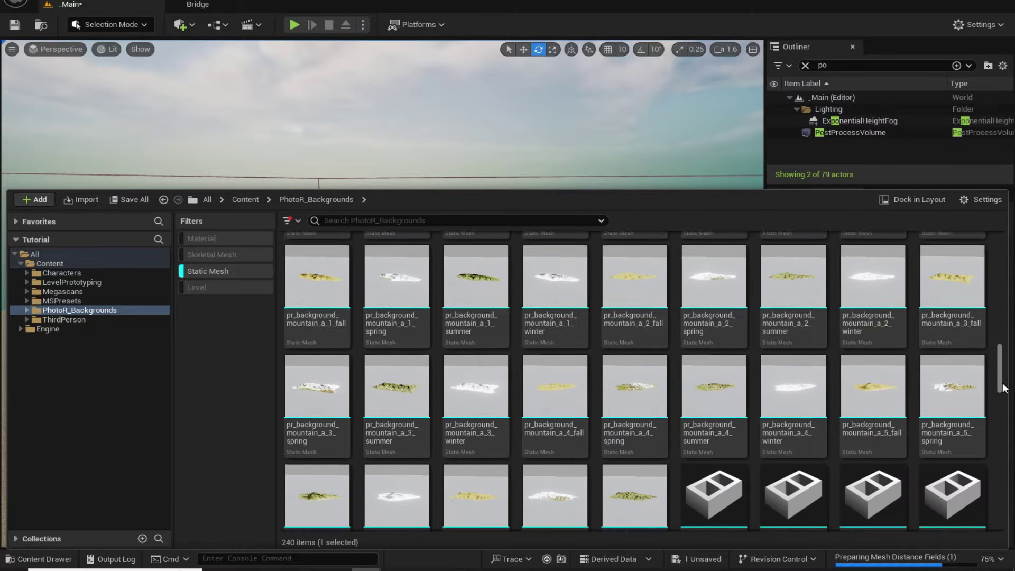
{"action": "scroll", "coordinate": [1004, 391], "scroll_direction": "down", "scroll_amount": 2}
{"action": "left_click", "coordinate": [655, 340]}
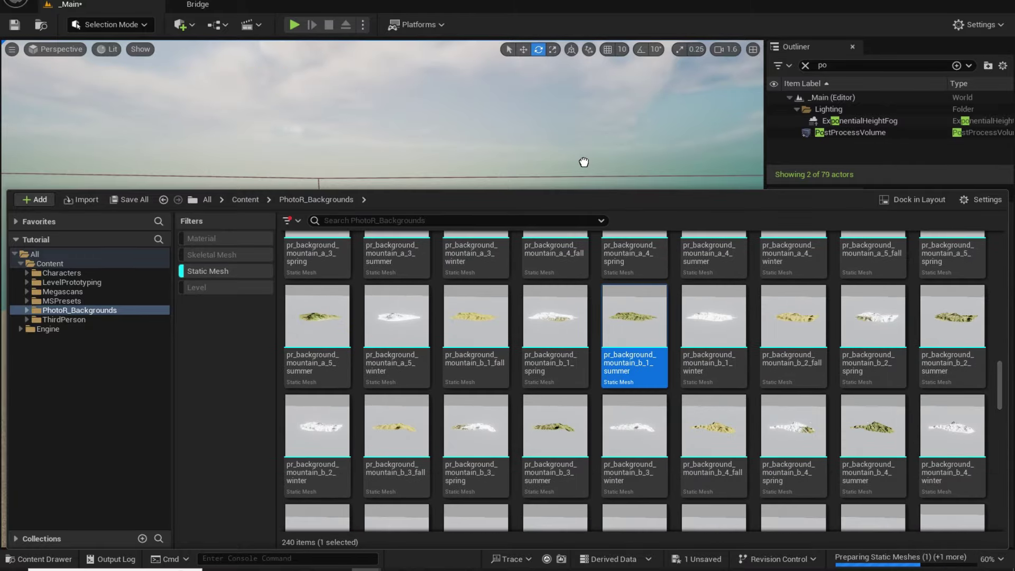
{"action": "left_click_drag", "start_coordinate": [430, 174], "coordinate": [476, 251]}
{"action": "key", "text": "s"}
{"action": "mouse_move", "coordinate": [405, 195]}
{"action": "right_mouse_down"}
{"action": "mouse_move", "coordinate": [359, 159]}
{"action": "mouse_move", "coordinate": [413, 232]}
{"action": "mouse_move", "coordinate": [406, 195]}
{"action": "right_mouse_up"}
{"action": "scroll", "coordinate": [405, 196], "scroll_direction": "up", "scroll_amount": 3}
{"action": "key", "text": "w"}
{"action": "left_click_drag", "start_coordinate": [405, 194], "coordinate": [410, 101]}
{"action": "key", "text": "w"}
{"action": "mouse_move", "coordinate": [419, 267]}
{"action": "right_mouse_down"}
{"action": "mouse_move", "coordinate": [420, 313]}
{"action": "mouse_move", "coordinate": [420, 175]}
{"action": "mouse_move", "coordinate": [420, 267]}
{"action": "right_mouse_up"}
{"action": "scroll", "coordinate": [419, 267], "scroll_direction": "down", "scroll_amount": 1}
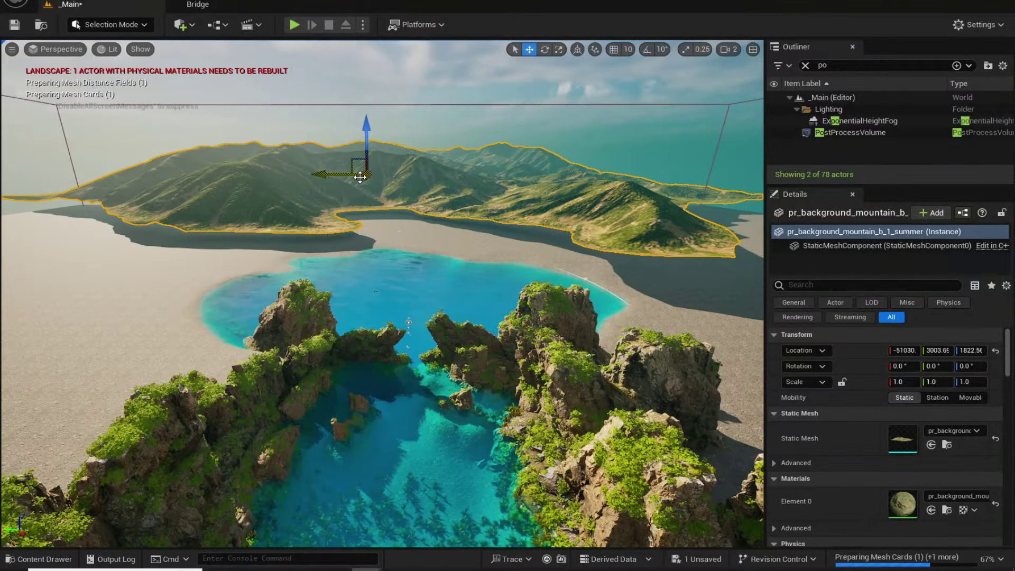
- Move the placed summer mountain closer and lower, to about X -44,060, Y 3,960, Z 1,380, and tilt it slightly by about -2° in X
{"action": "left_click_drag", "start_coordinate": [358, 171], "coordinate": [359, 180]}
{"action": "mouse_move", "coordinate": [402, 223]}
{"action": "right_mouse_down"}
{"action": "mouse_move", "coordinate": [402, 285]}
{"action": "mouse_move", "coordinate": [402, 233]}
{"action": "right_mouse_up"}
{"action": "left_click_drag", "start_coordinate": [358, 56], "coordinate": [357, 64]}
{"action": "left_click_drag", "start_coordinate": [347, 105], "coordinate": [335, 104]}
{"action": "key", "text": "e"}
{"action": "left_click_drag", "start_coordinate": [388, 56], "coordinate": [354, 78]}
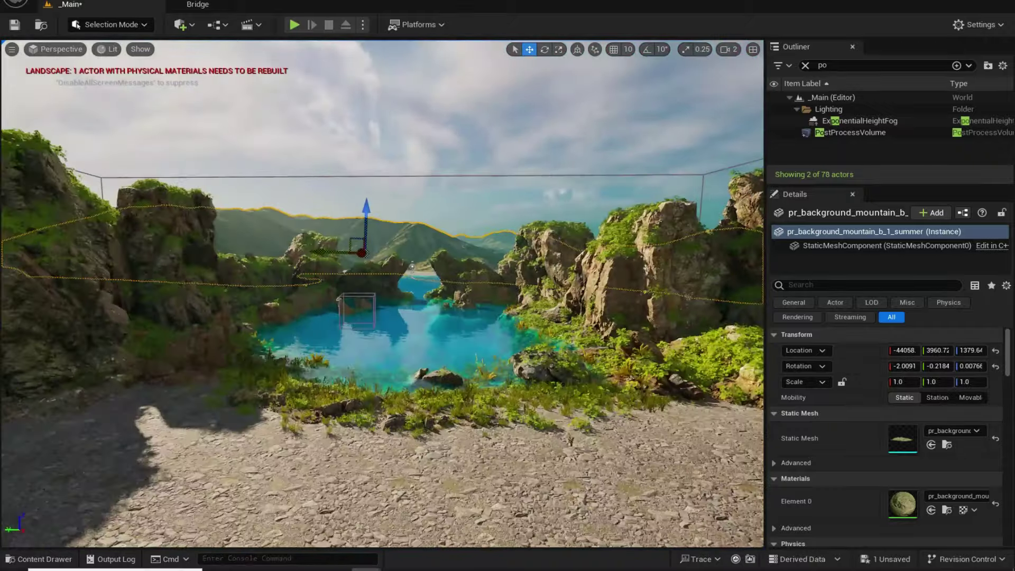
{"action": "right_click_drag", "start_coordinate": [354, 78], "coordinate": [370, 78]}
{"action": "key", "text": "w"}
{"action": "left_click", "coordinate": [354, 78]}
- Add the pr_background_mountain_b_2_summer mesh to the level and move it into the distance
{"action": "key", "text": "ctrl+space"}
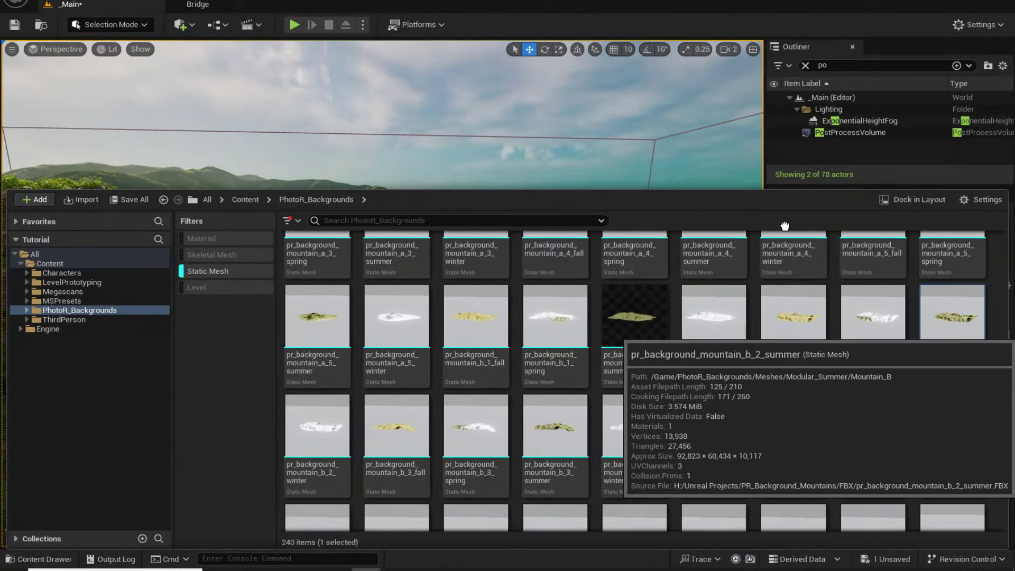
{"action": "left_click_drag", "start_coordinate": [932, 339], "coordinate": [451, 179]}
{"action": "left_click", "coordinate": [442, 234]}
{"action": "key", "text": "f"}
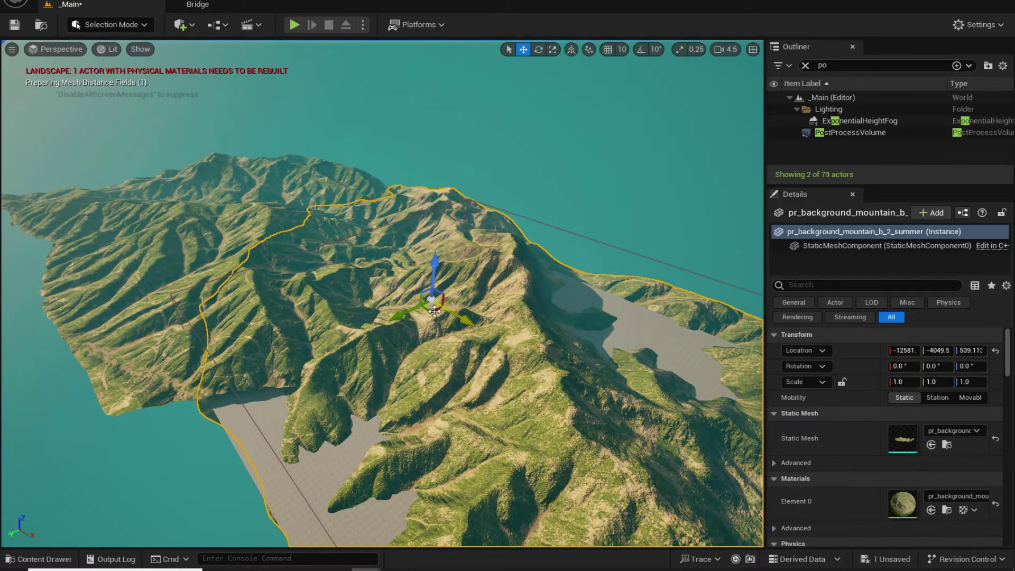
{"action": "left_click_drag", "start_coordinate": [435, 311], "coordinate": [417, 178]}
- Position the second mountain behind the lagoon's rocks at about X -70,840, Y -49,530, Z 5,230 and rotate it to fit the horizon
{"action": "right_click_drag", "start_coordinate": [382, 265], "coordinate": [439, 191]}
{"action": "scroll", "coordinate": [382, 212], "scroll_direction": "down", "scroll_amount": 3}
{"action": "left_click_drag", "start_coordinate": [389, 178], "coordinate": [382, 161]}
{"action": "key", "text": "e"}
{"action": "left_click_drag", "start_coordinate": [466, 186], "coordinate": [478, 185]}
{"action": "right_click_drag", "start_coordinate": [382, 265], "coordinate": [318, 265]}
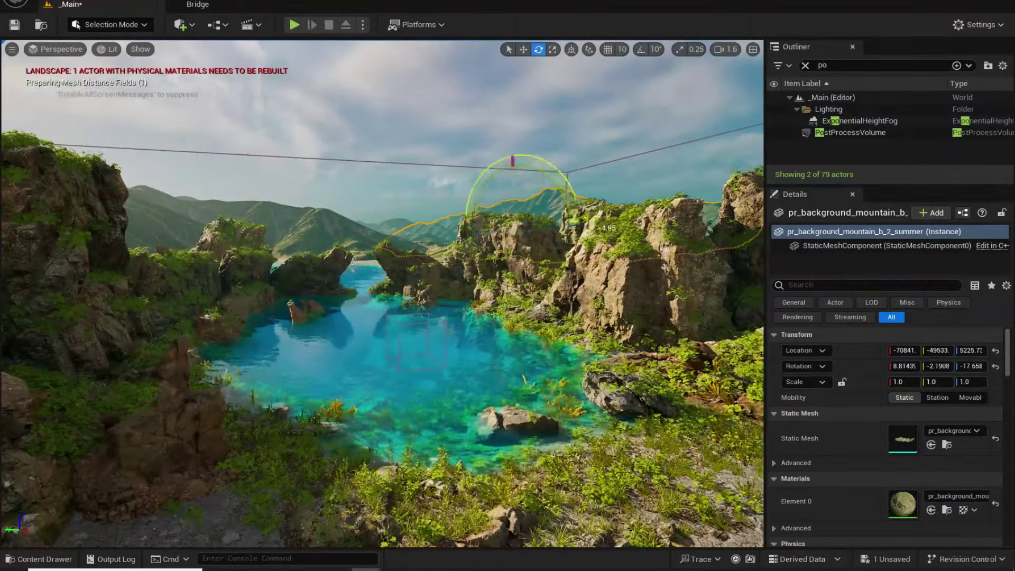
{"action": "left_click", "coordinate": [227, 182]}
{"action": "left_click_drag", "start_coordinate": [495, 145], "coordinate": [550, 194]}
- Add the pr_background_mountain_b_3_summer mesh to extend the distant mountain range around the lagoon
{"action": "key", "text": "ctrl+space"}
{"action": "left_click_drag", "start_coordinate": [371, 423], "coordinate": [382, 238]}
{"action": "key", "text": "w"}
{"action": "right_click_drag", "start_coordinate": [382, 264], "coordinate": [449, 243]}
{"action": "right_click_drag", "start_coordinate": [400, 353], "coordinate": [339, 338]}
{"action": "scroll", "coordinate": [401, 353], "scroll_direction": "up", "scroll_amount": 3}
{"action": "key", "text": "e"}
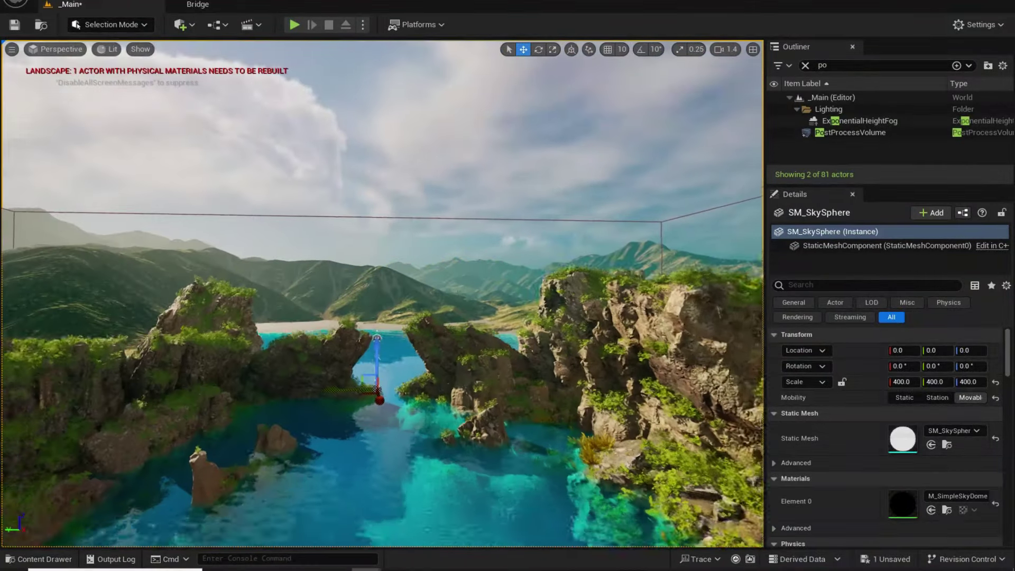
- Inspect the billboard tree static mesh from the PhotoR_Backgrounds folder in its mesh editor, then return to the level
{"action": "key", "text": "ctrl+space"}
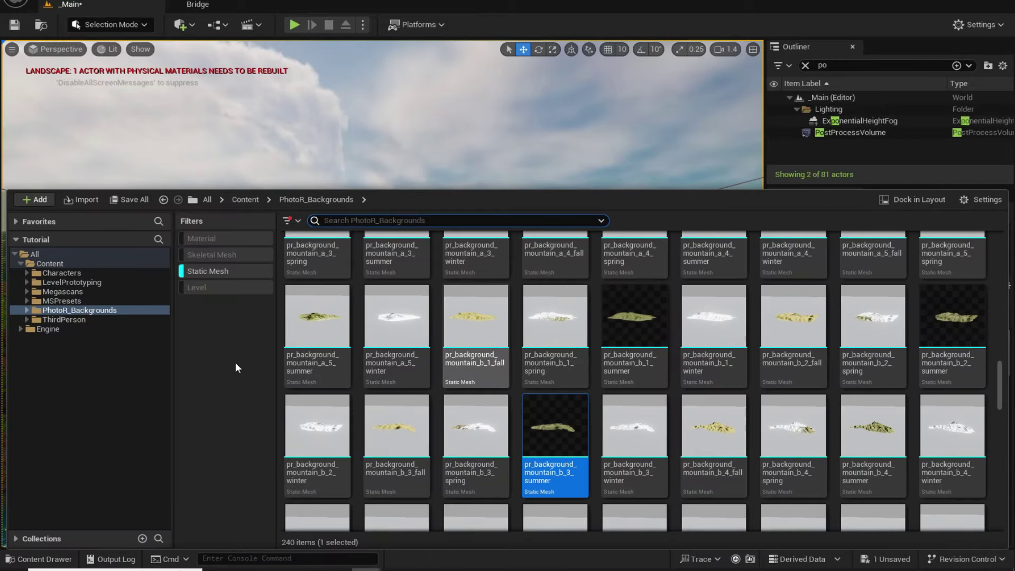
{"action": "left_click", "coordinate": [123, 311]}
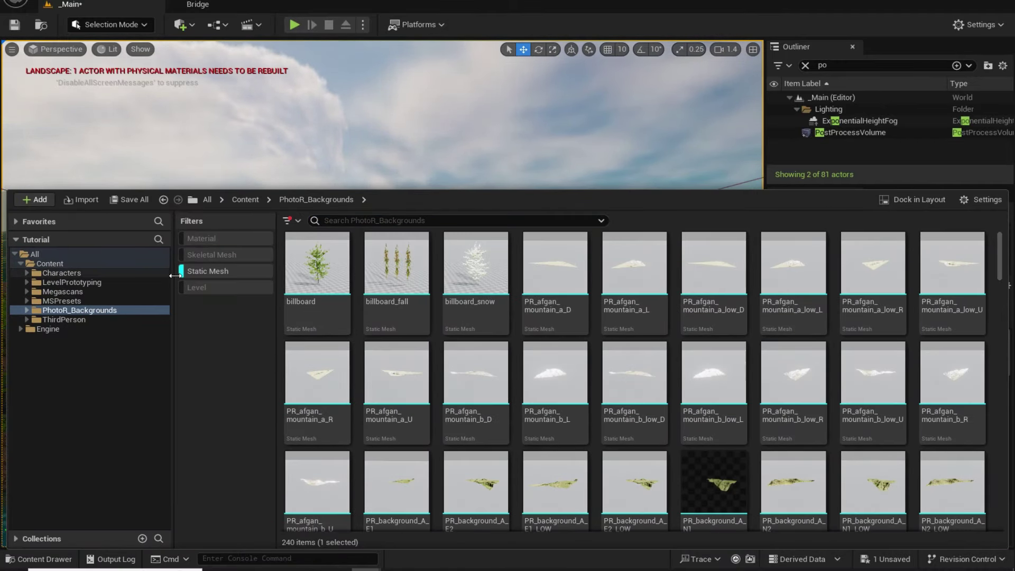
{"action": "mouse_move", "coordinate": [304, 278]}
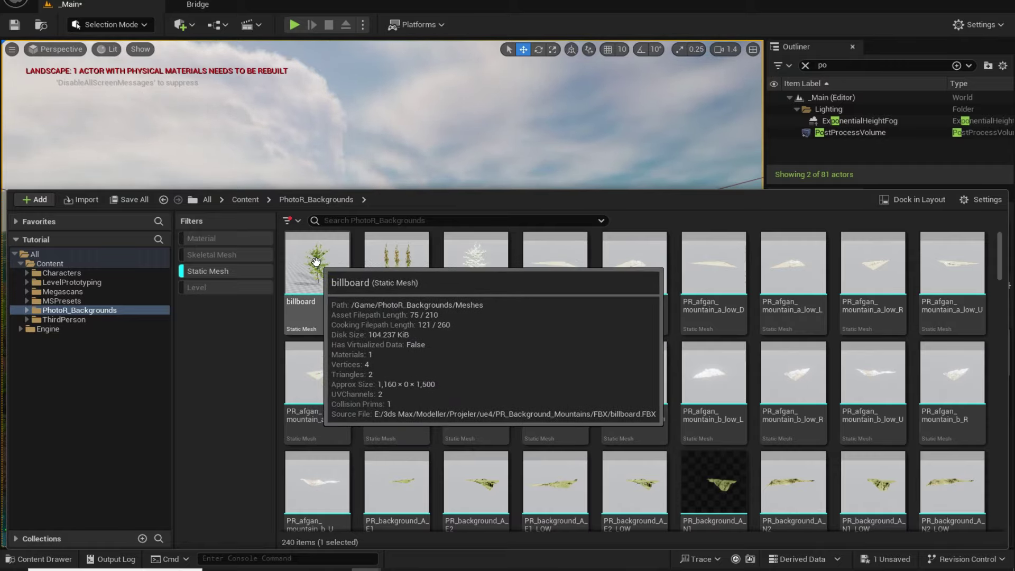
{"action": "double_click", "coordinate": [316, 263]}
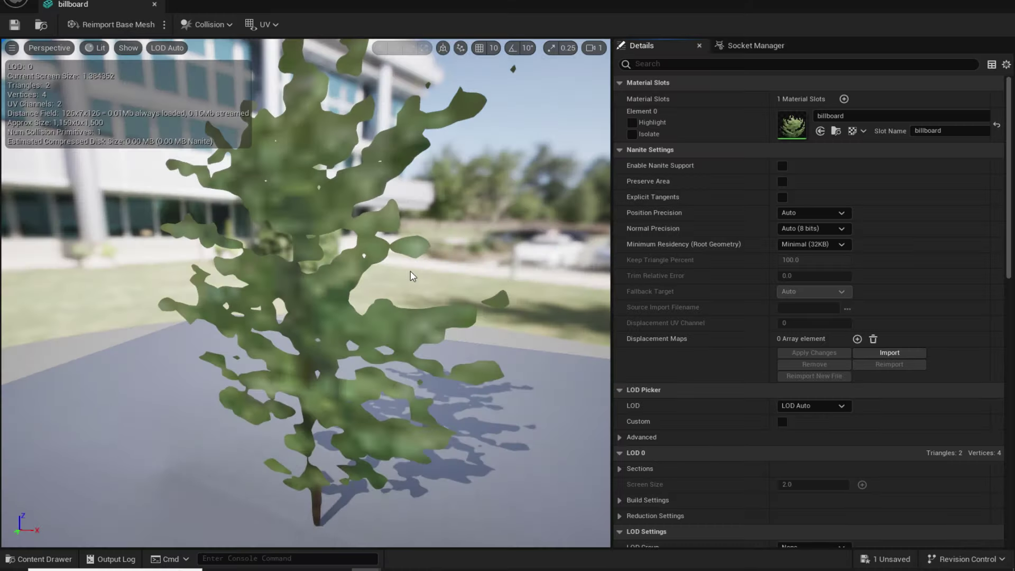
{"action": "right_click_drag", "start_coordinate": [306, 293], "coordinate": [269, 293]}
{"action": "key", "text": "w"}
{"action": "key", "text": "s"}
{"action": "key", "text": "w"}
{"action": "left_click", "coordinate": [156, 6]}
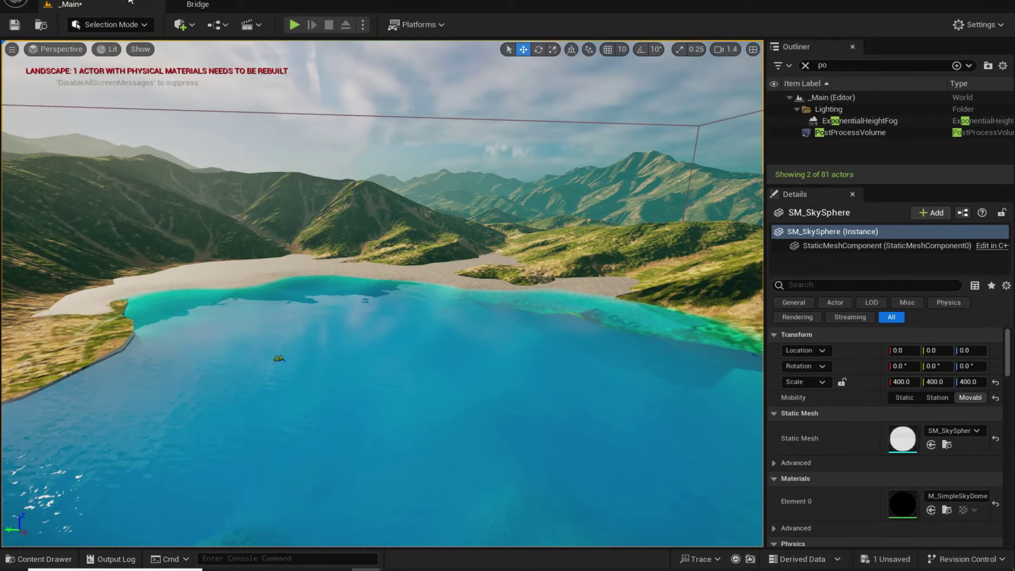
- Switch to Foliage mode and deactivate the five Seaweed foliage types for painting
{"action": "left_click", "coordinate": [127, 26]}
{"action": "left_click", "coordinate": [90, 66]}
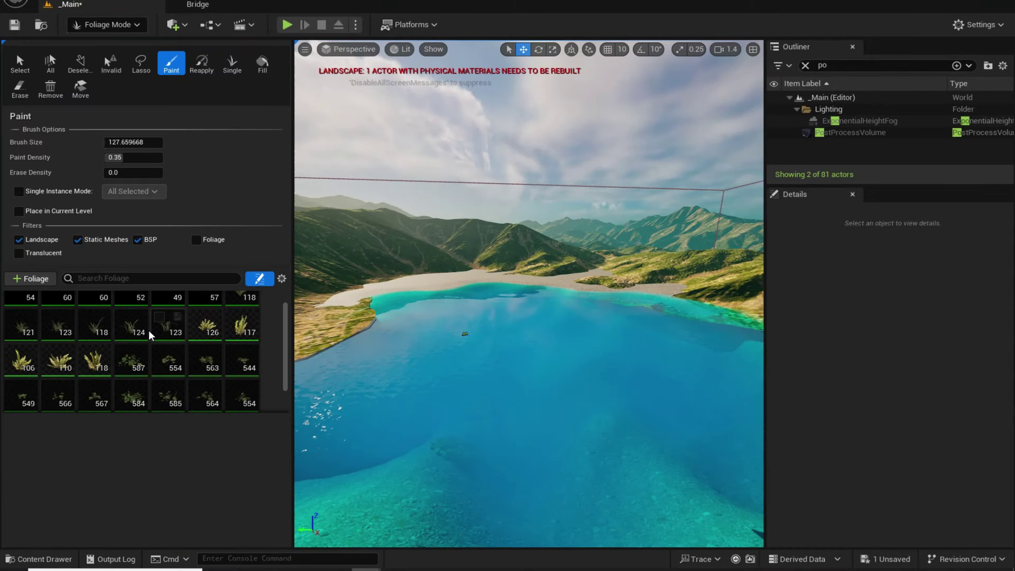
{"action": "scroll", "coordinate": [149, 338], "scroll_direction": "up", "scroll_amount": 1}
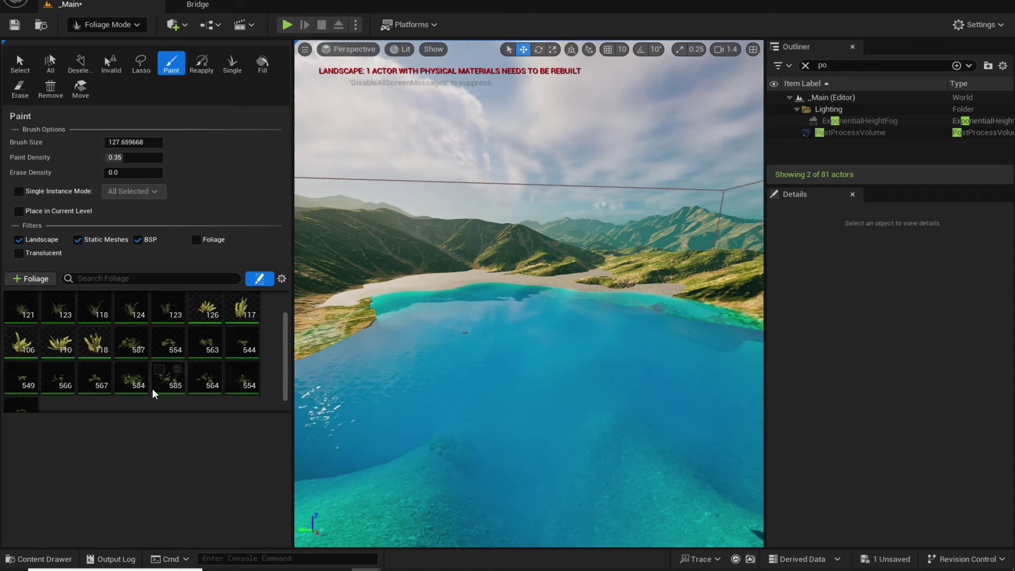
{"action": "scroll", "coordinate": [84, 344], "scroll_direction": "up", "scroll_amount": 2}
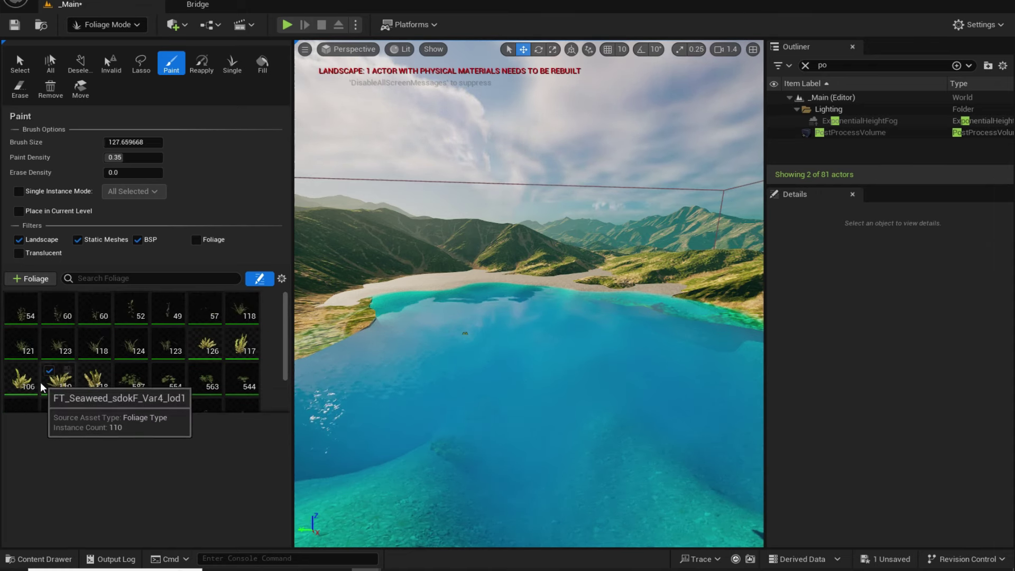
{"action": "left_click", "coordinate": [205, 344]}
{"action": "left_click", "coordinate": [97, 379], "text": "shift"}
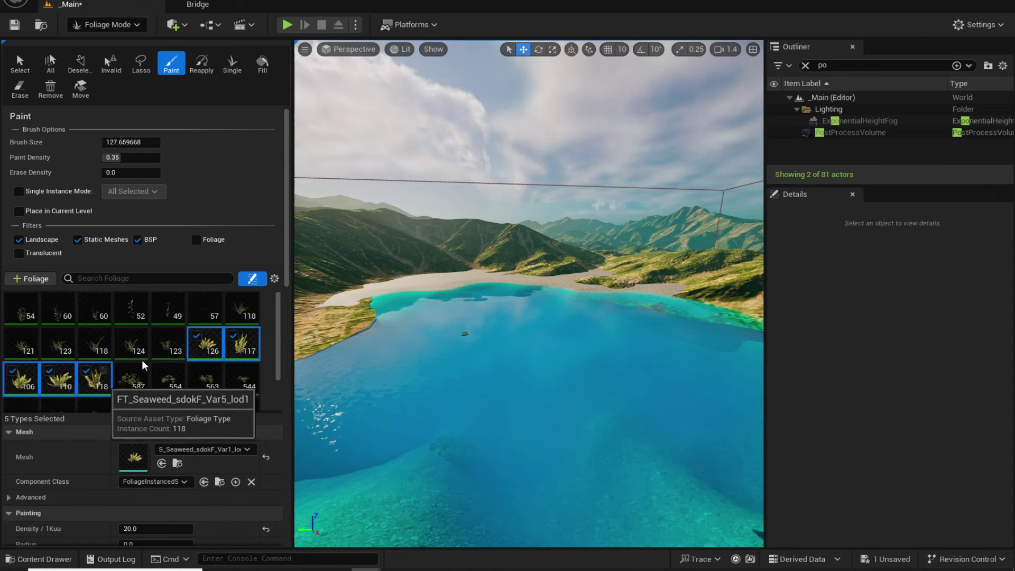
{"action": "scroll", "coordinate": [172, 353], "scroll_direction": "down", "scroll_amount": 1}
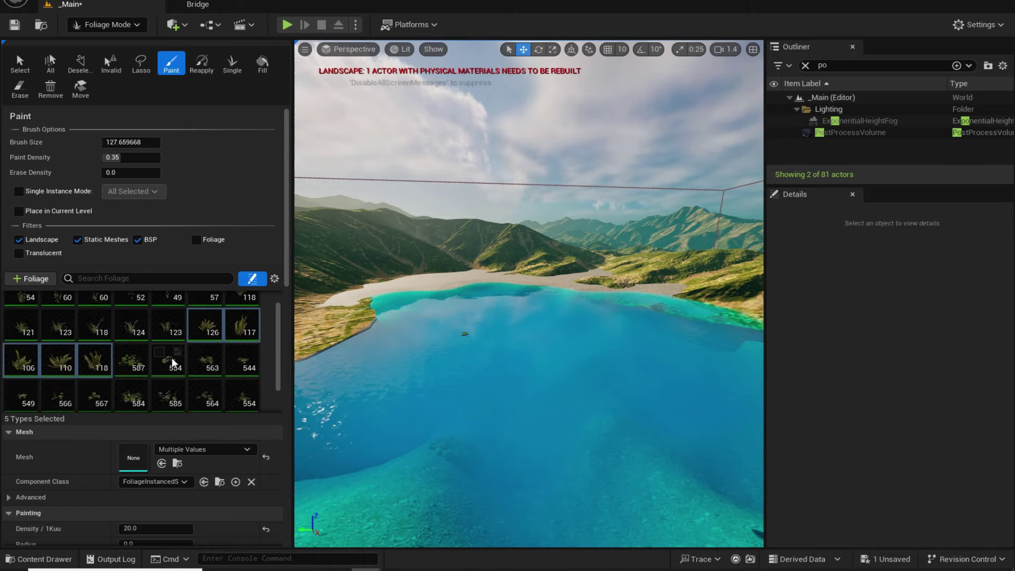
{"action": "left_click", "coordinate": [114, 435]}
{"action": "scroll", "coordinate": [174, 354], "scroll_direction": "up", "scroll_amount": 1}
- Add the billboard static mesh from PhotoR_Backgrounds as a foliage type and select it
{"action": "key", "text": "ctrl+space"}
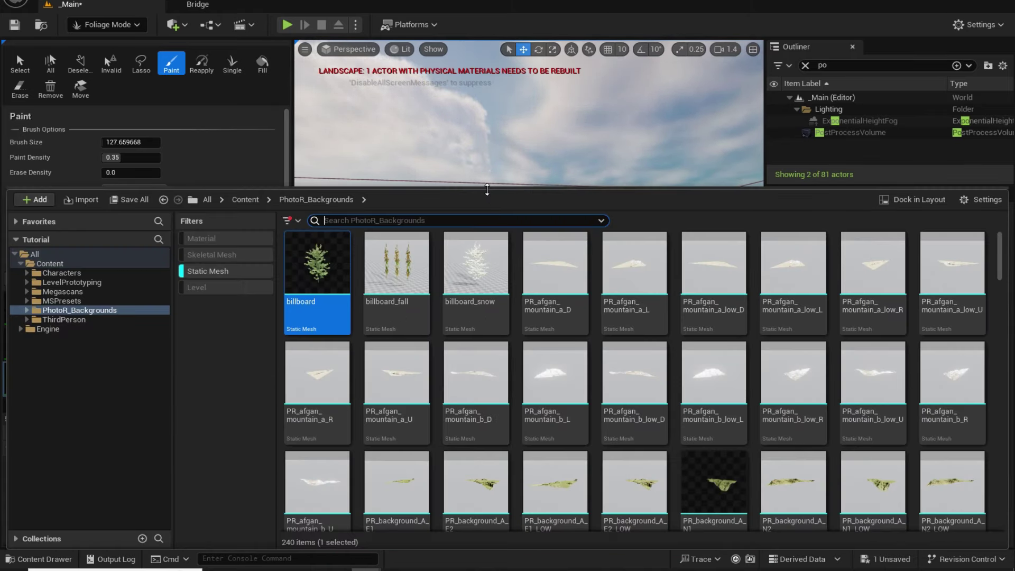
{"action": "left_click_drag", "start_coordinate": [490, 193], "coordinate": [475, 365]}
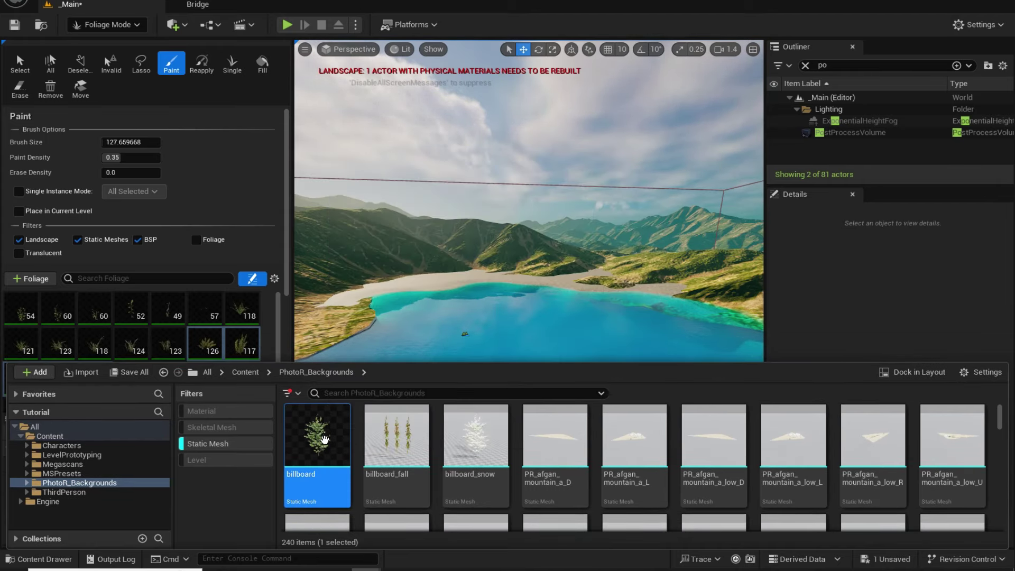
{"action": "mouse_move", "coordinate": [468, 440]}
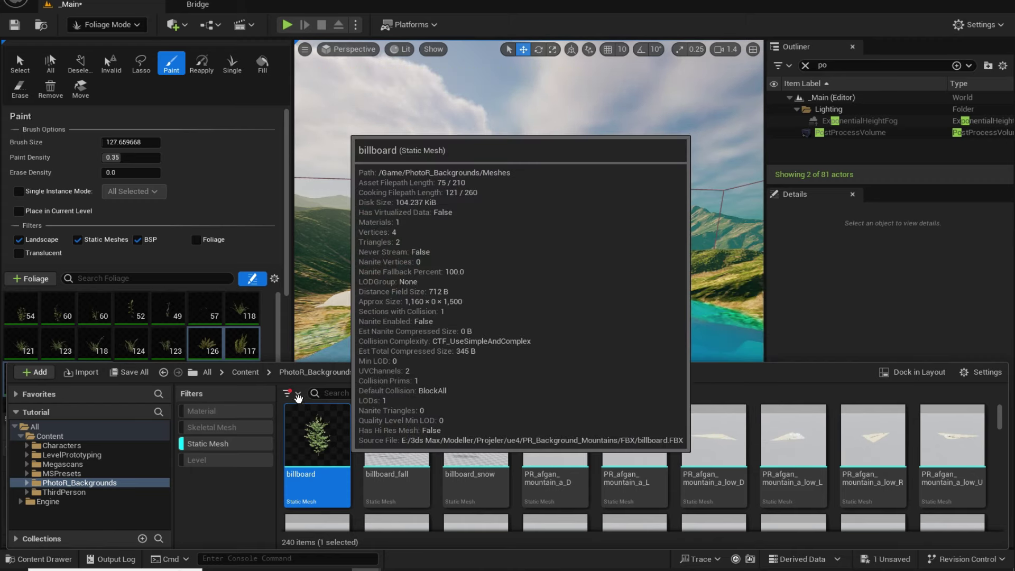
{"action": "left_click_drag", "start_coordinate": [307, 423], "coordinate": [172, 352]}
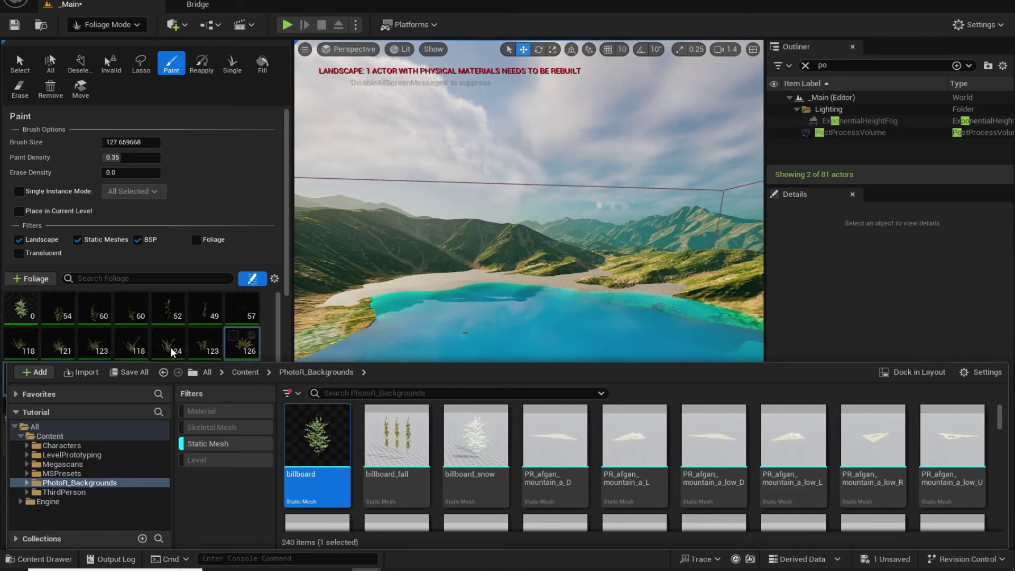
{"action": "left_click", "coordinate": [24, 321]}
{"action": "scroll", "coordinate": [415, 262], "scroll_direction": "up", "scroll_amount": 1}
- Set the billboard foliage type's uniform scale range to a minimum of 0.4 and a maximum of 0.7
{"action": "right_click_drag", "start_coordinate": [422, 254], "coordinate": [407, 270]}
{"action": "key", "text": "w"}
{"action": "mouse_move", "coordinate": [504, 254]}
{"action": "right_mouse_down"}
{"action": "mouse_move", "coordinate": [505, 290]}
{"action": "mouse_move", "coordinate": [505, 273]}
{"action": "right_mouse_up"}
{"action": "left_click", "coordinate": [505, 291]}
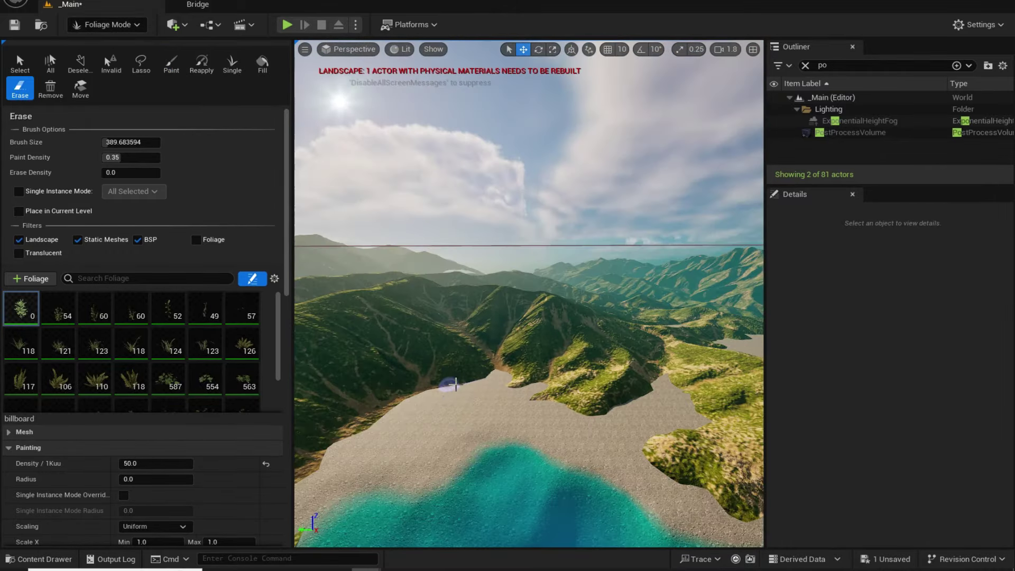
{"action": "left_click", "coordinate": [172, 63]}
{"action": "scroll", "coordinate": [152, 476], "scroll_direction": "down", "scroll_amount": 4}
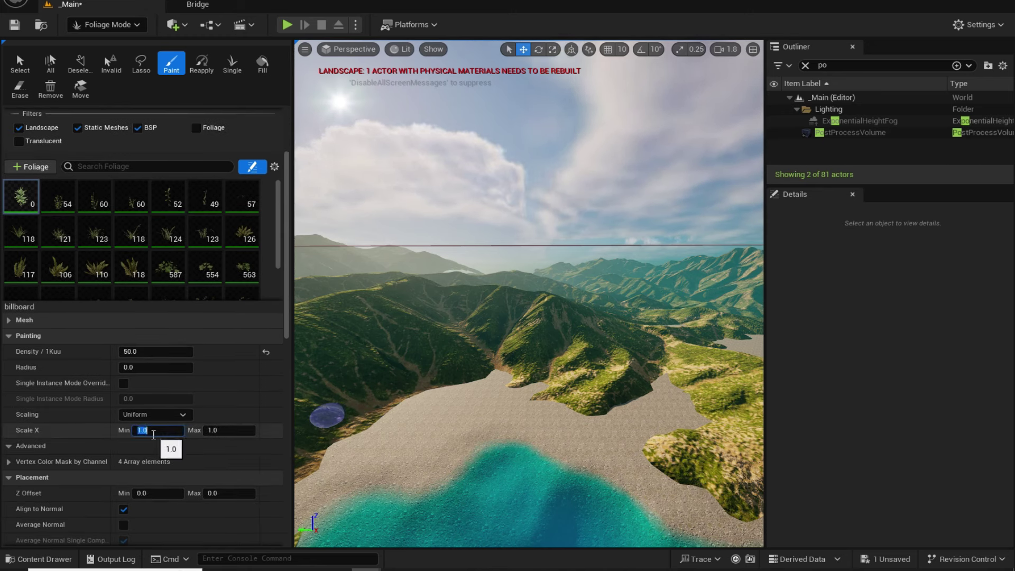
{"action": "type", "text": "0.4"}
{"action": "key", "text": "Return"}
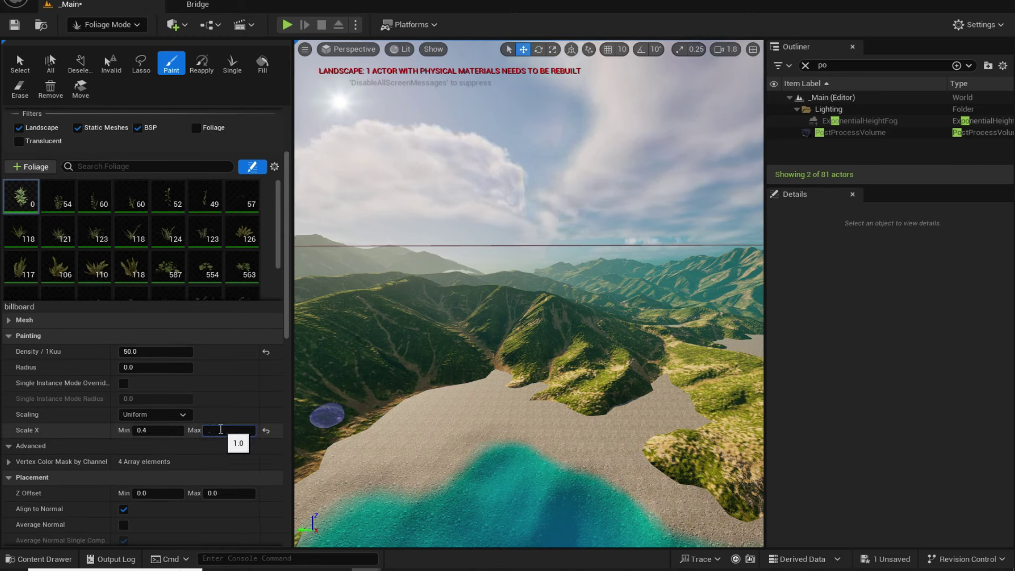
{"action": "type", "text": ".7"}
{"action": "key", "text": "Return"}
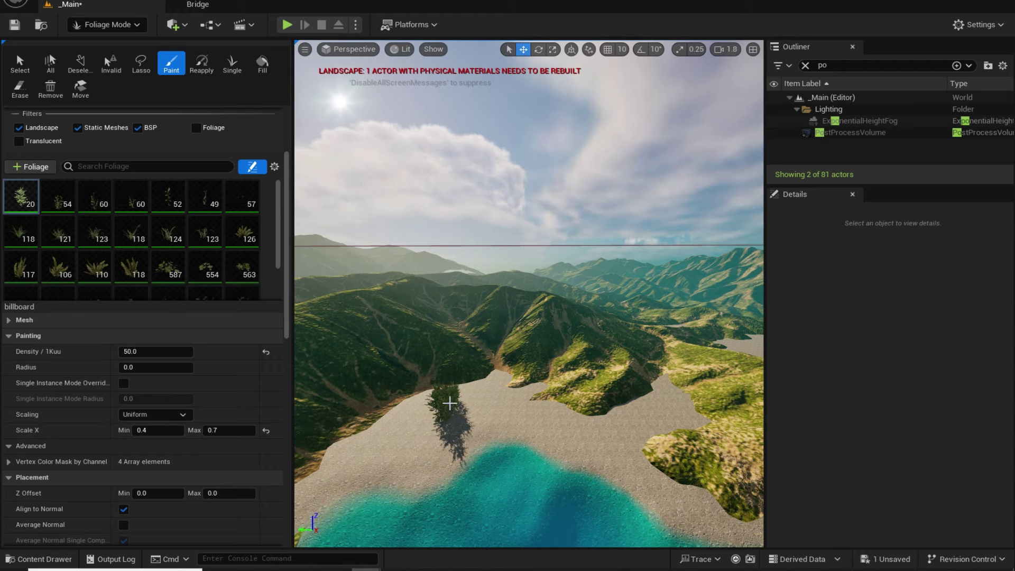
- Erase the test billboard trees from the far shore and set the billboard foliage density to 20
{"action": "key", "text": "s"}
{"action": "right_click_drag", "start_coordinate": [450, 403], "coordinate": [458, 378]}
{"action": "left_click", "coordinate": [504, 382], "text": "shift"}
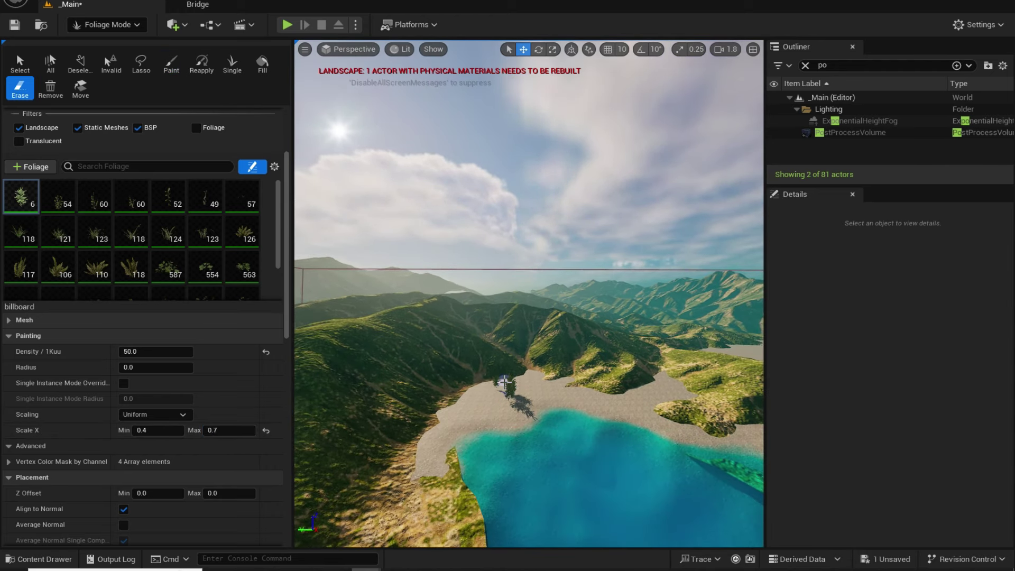
{"action": "left_click", "coordinate": [511, 390], "text": "shift"}
{"action": "scroll", "coordinate": [127, 418], "scroll_direction": "up", "scroll_amount": 3}
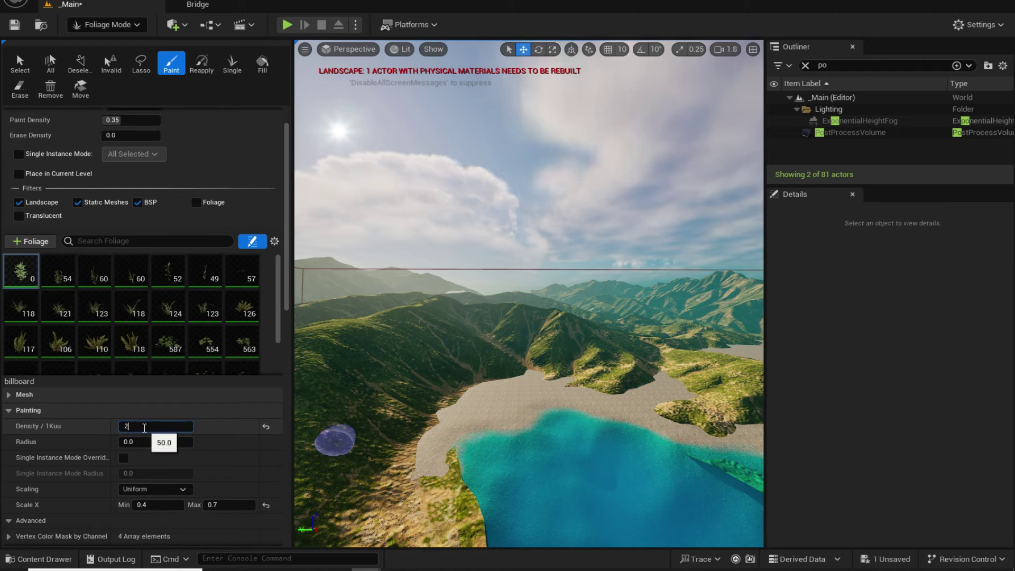
{"action": "key", "text": "Return"}
- Paint billboard trees along the far shore and hills behind the lagoon, and save the level
{"action": "left_click", "coordinate": [509, 399]}
{"action": "key", "text": "shift"}
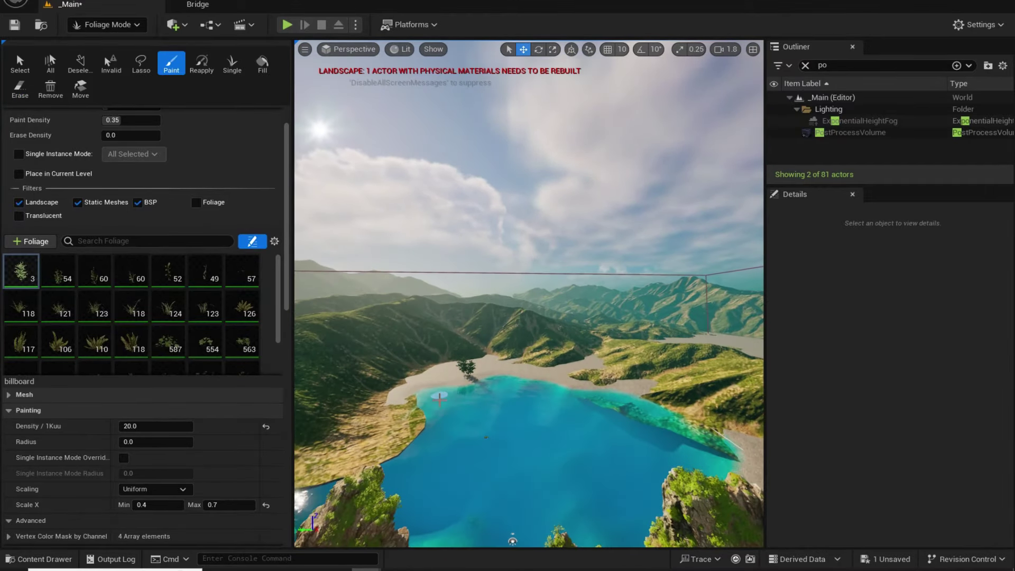
{"action": "left_click", "coordinate": [443, 379]}
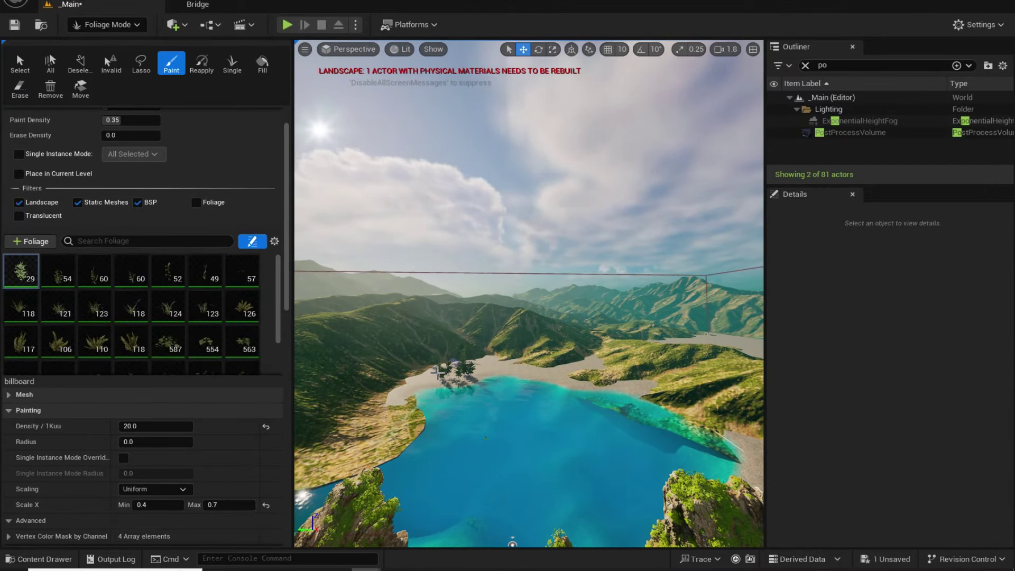
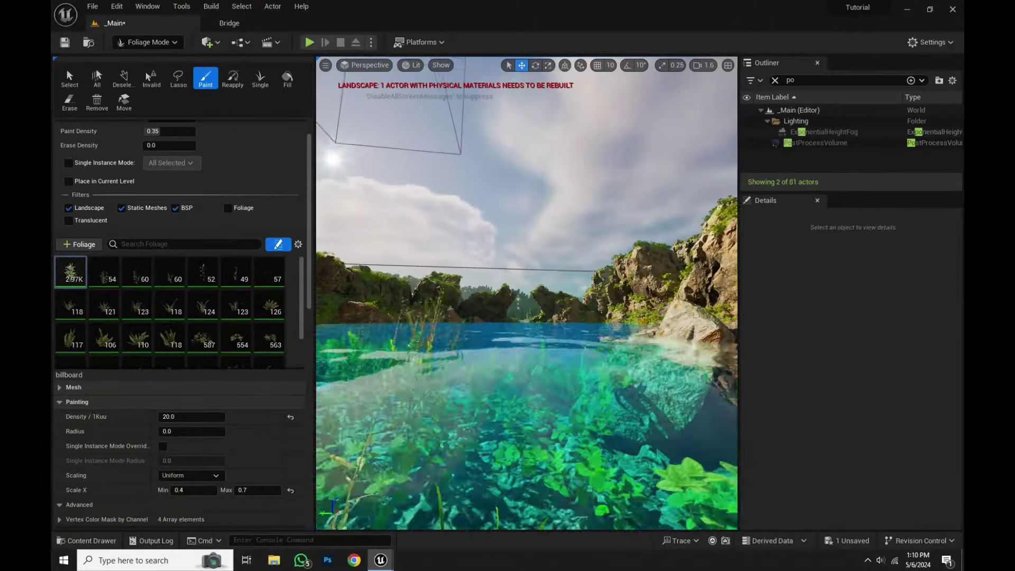
{"action": "key", "text": "ctrl+s"}
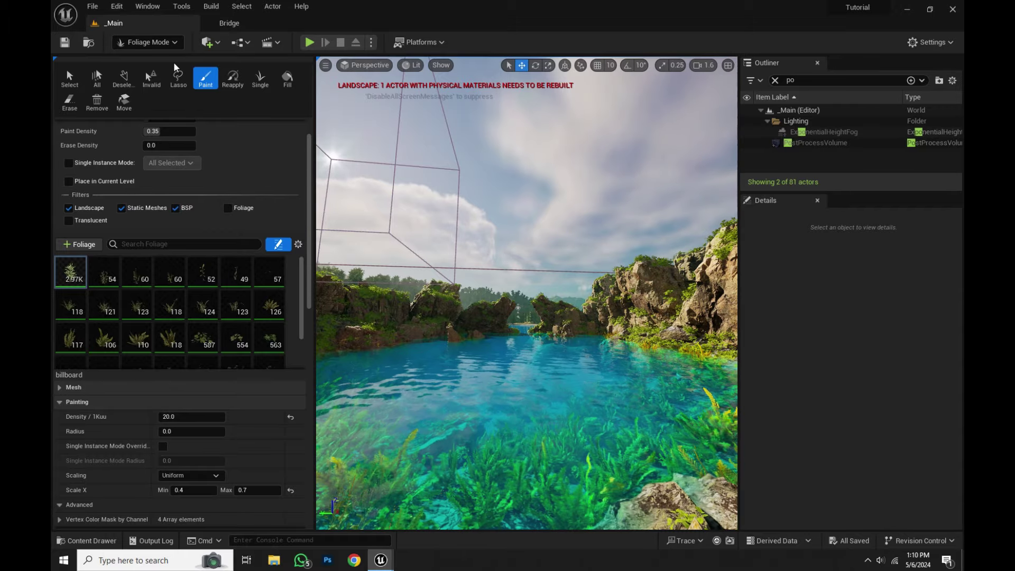
- Return to Selection mode, set the ExponentialHeightFog's Fog Height Falloff to about 0.065, and save the level
{"action": "left_click", "coordinate": [158, 47]}
{"action": "left_click", "coordinate": [161, 58]}
{"action": "left_click", "coordinate": [800, 132]}
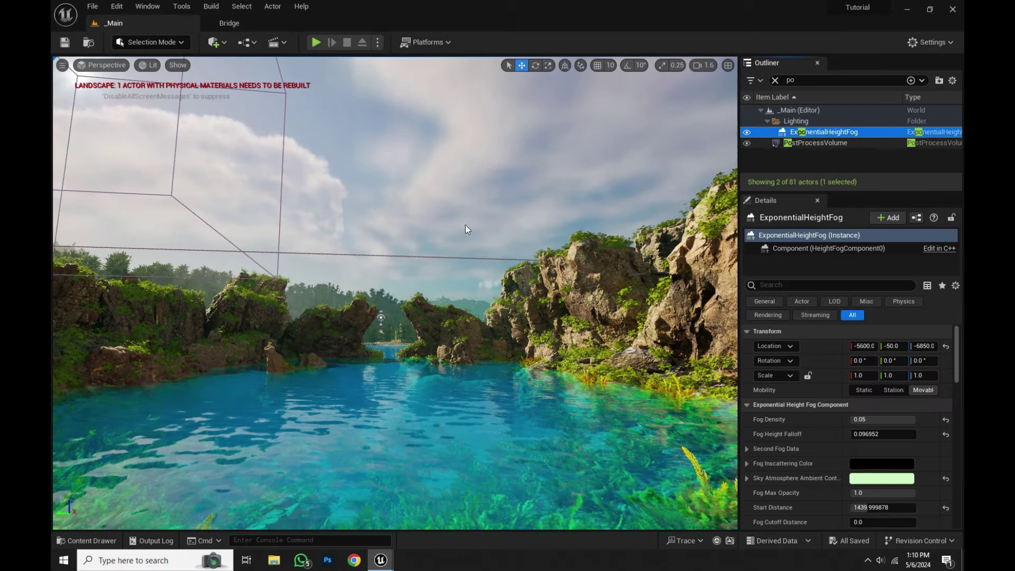
{"action": "key", "text": "s"}
{"action": "right_click_drag", "start_coordinate": [465, 226], "coordinate": [465, 270]}
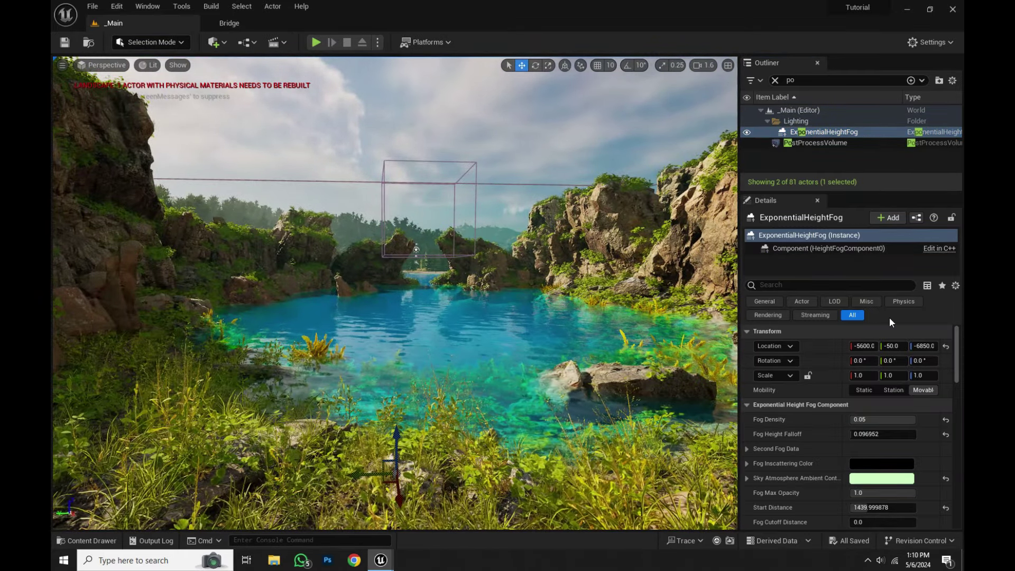
{"action": "left_click", "coordinate": [867, 420]}
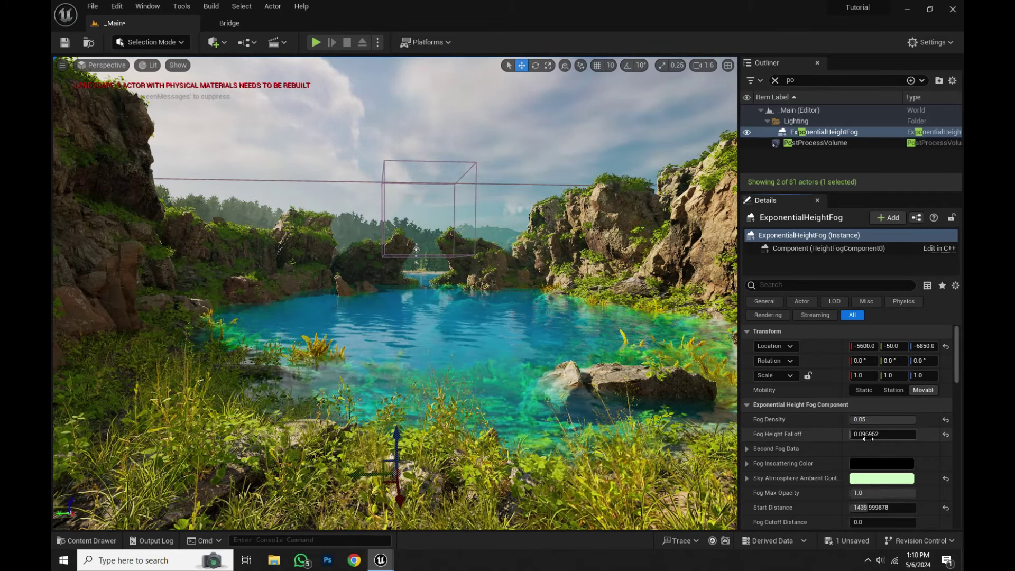
{"action": "mouse_move", "coordinate": [869, 439]}
{"action": "left_mouse_down"}
{"action": "mouse_move", "coordinate": [899, 438]}
{"action": "mouse_move", "coordinate": [850, 434]}
{"action": "mouse_move", "coordinate": [881, 434]}
{"action": "mouse_move", "coordinate": [870, 434]}
{"action": "left_mouse_up"}
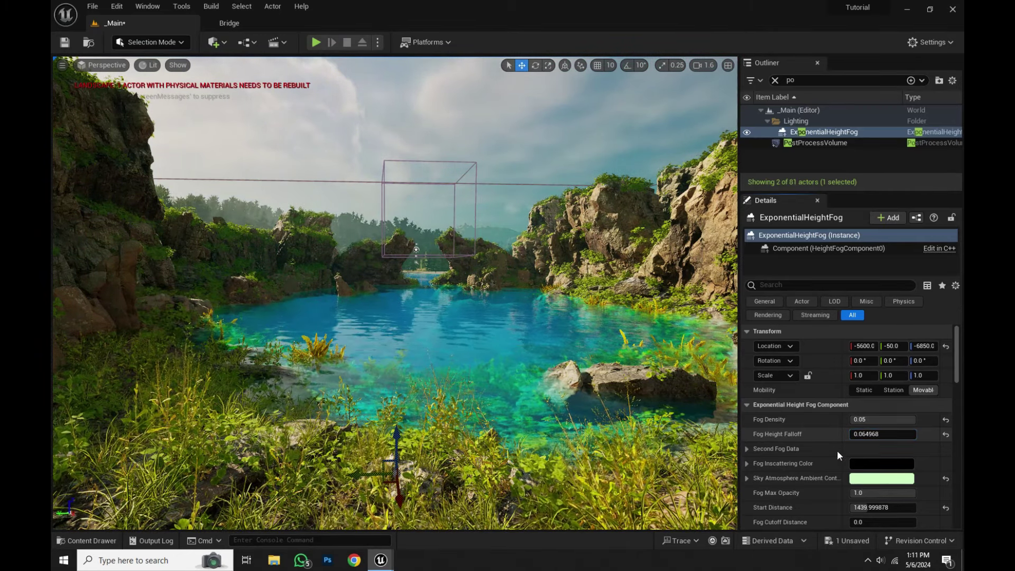
{"action": "right_click_drag", "start_coordinate": [369, 265], "coordinate": [306, 283]}
{"action": "key", "text": "ctrl+s"}
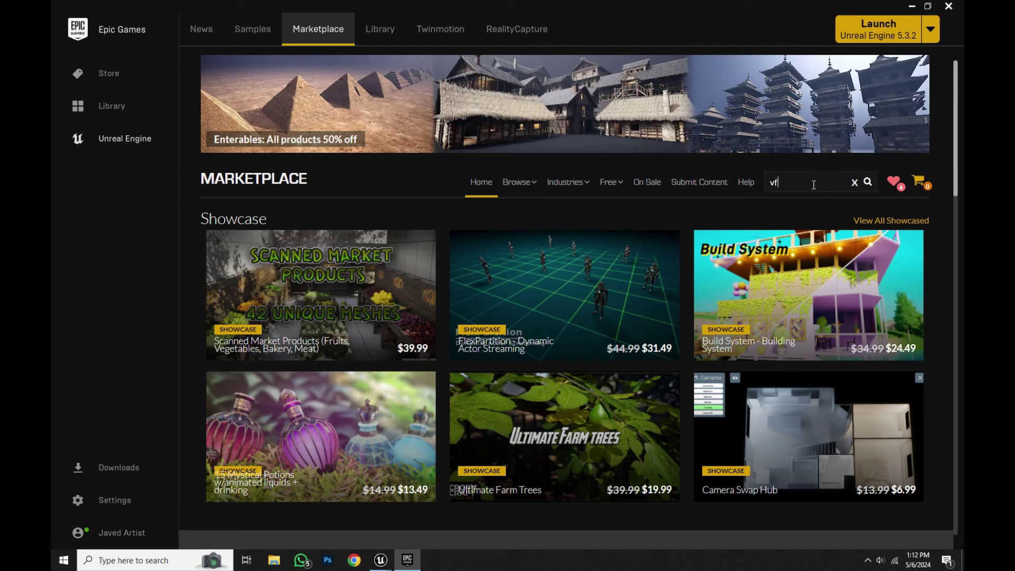
- In the Epic Games Launcher's Marketplace, search for "vfx pack", limit results to free products, and open Realistic Starter VFX Pack Vol 2
{"action": "key", "text": "Return"}
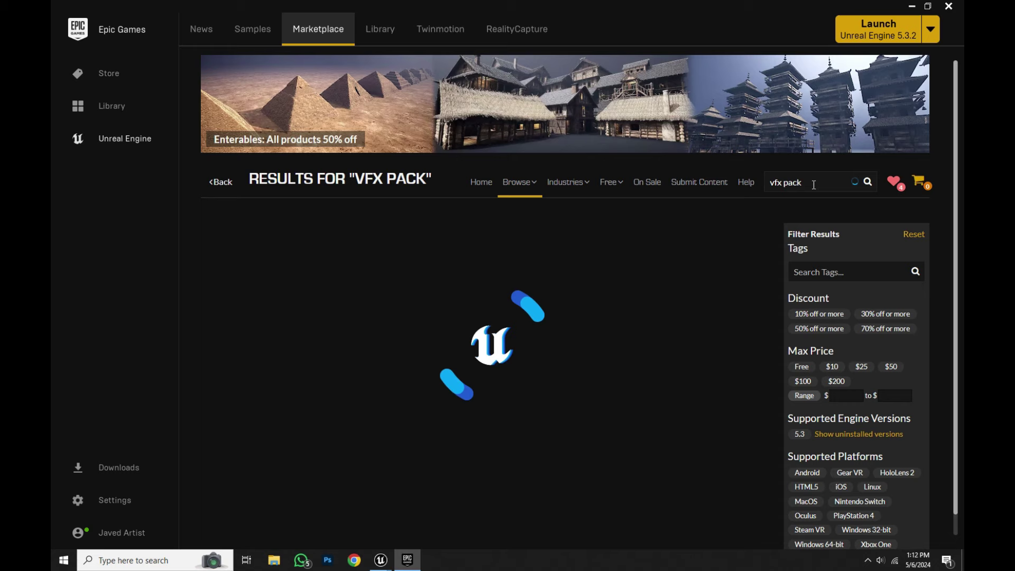
{"action": "left_click", "coordinate": [512, 168]}
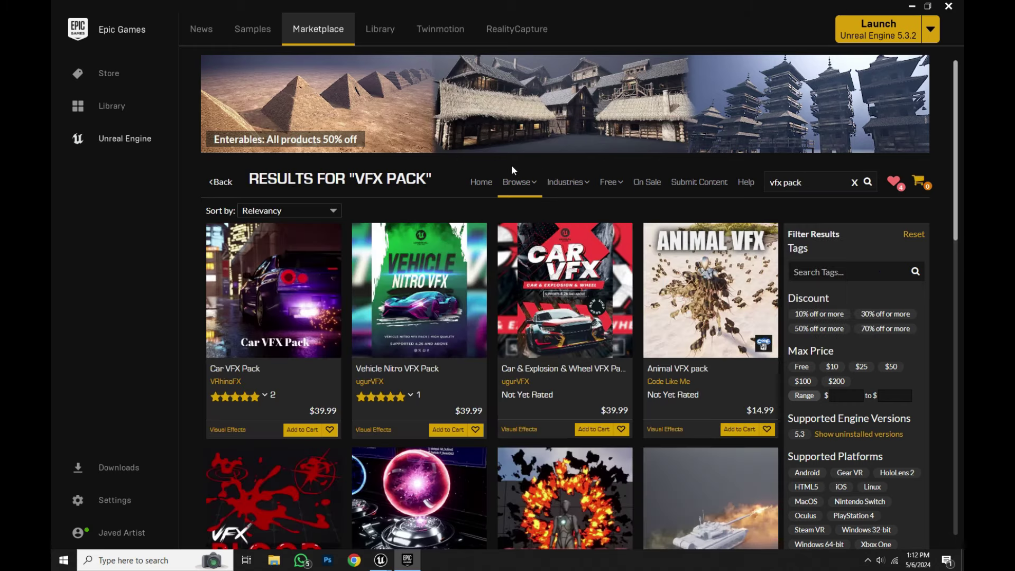
{"action": "left_click", "coordinate": [802, 366]}
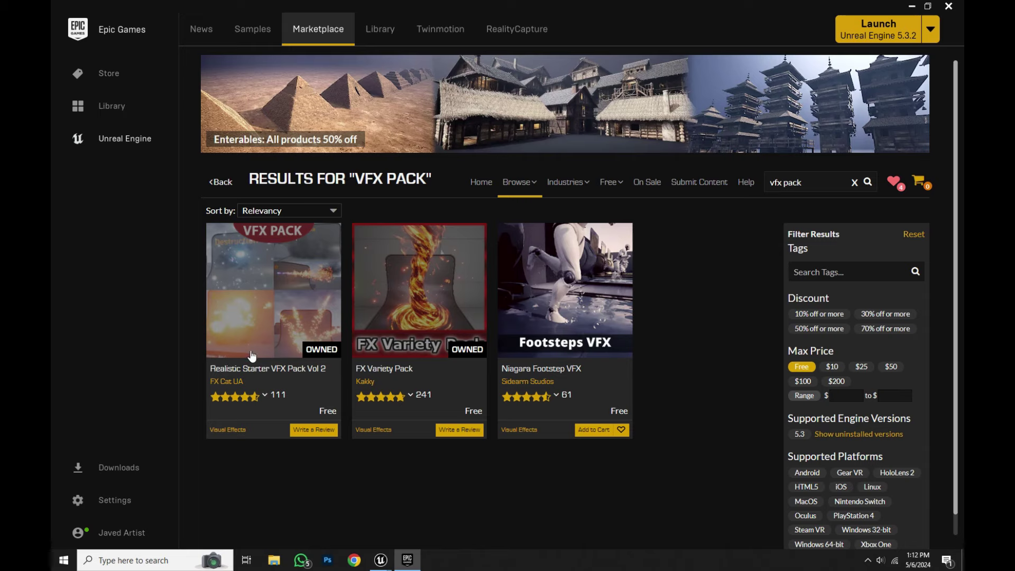
{"action": "left_click", "coordinate": [293, 318]}
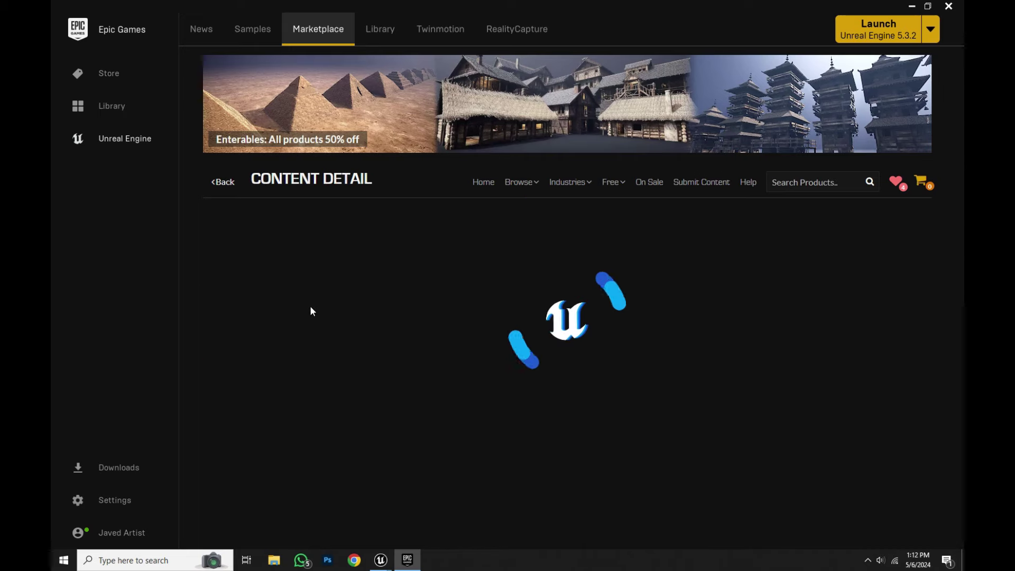
- Add Realistic Starter VFX Pack Vol 2 to the Tutorial project and return to the Unreal Editor
{"action": "left_click", "coordinate": [705, 404]}
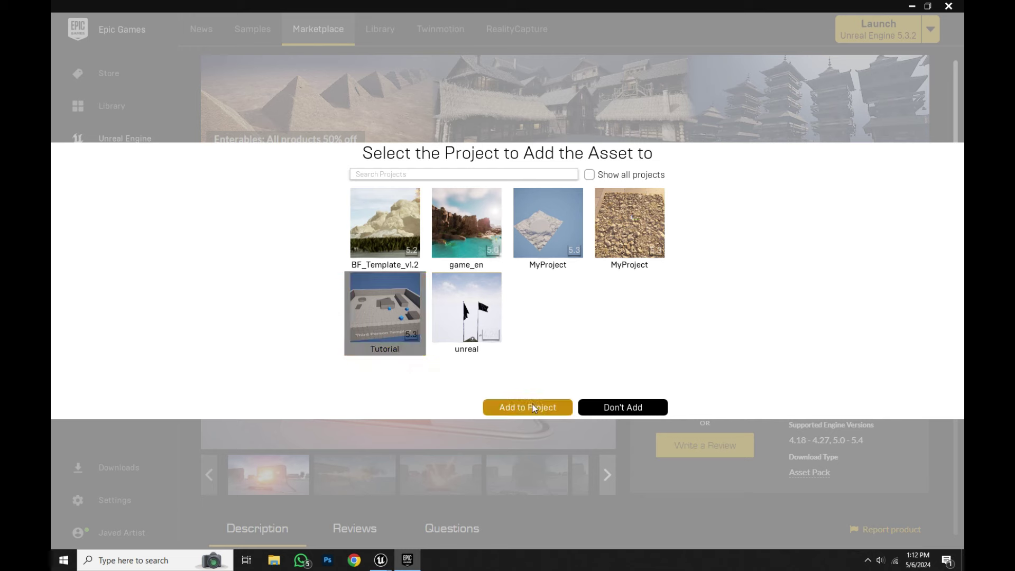
{"action": "left_click", "coordinate": [528, 407]}
{"action": "left_click", "coordinate": [119, 468]}
{"action": "left_click", "coordinate": [769, 166]}
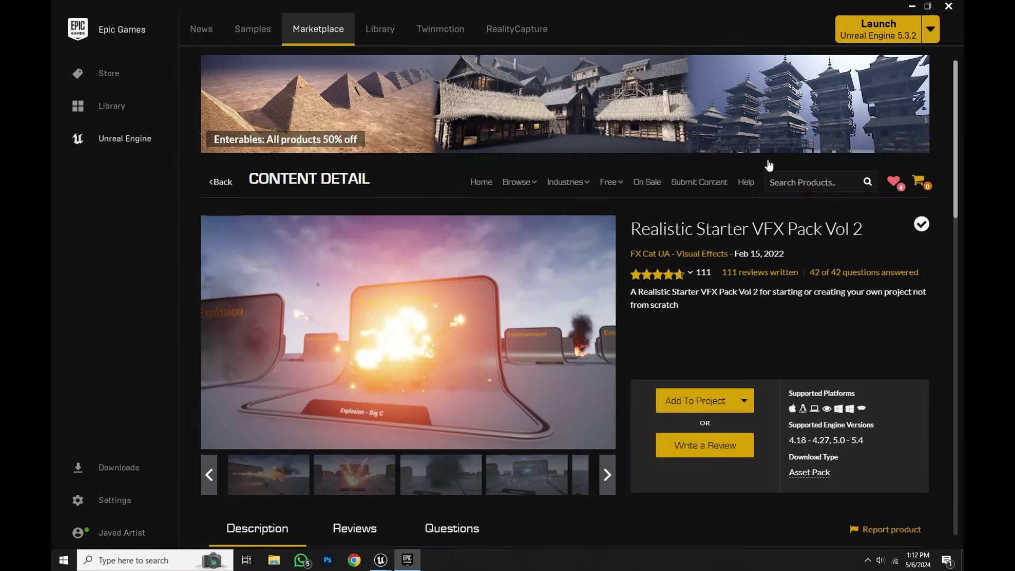
{"action": "left_click", "coordinate": [912, 6]}
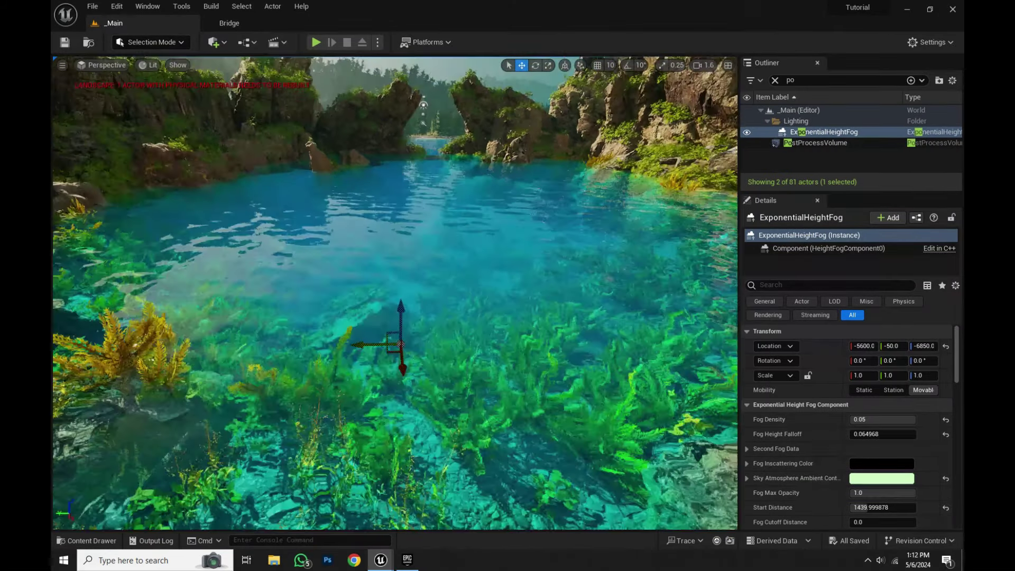
- Clear the Static Mesh asset filter and open the Environment particles folder of Realistic_Starter_VFX_Pack_Vol2
{"action": "key", "text": "ctrl+space"}
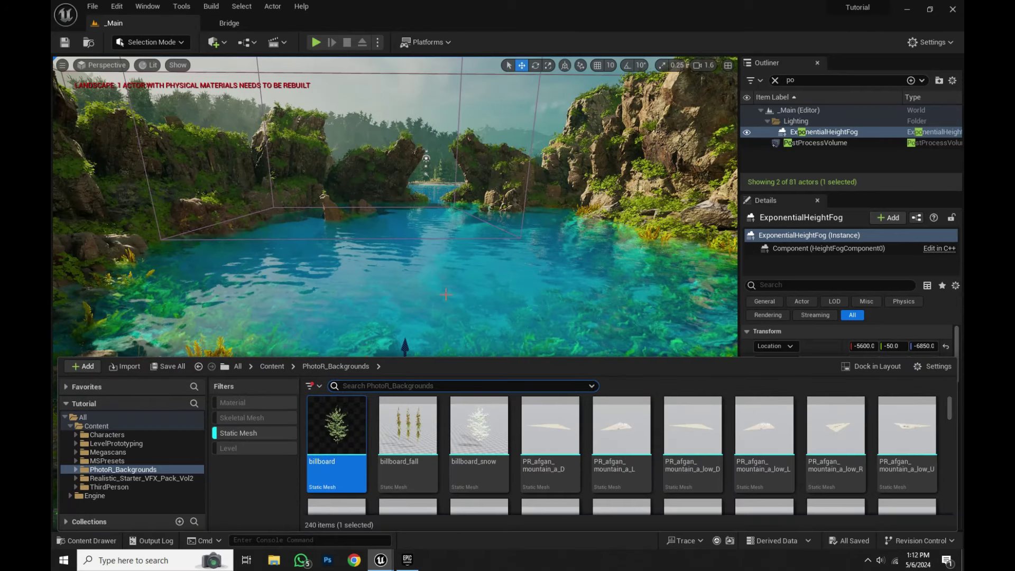
{"action": "left_click", "coordinate": [233, 434]}
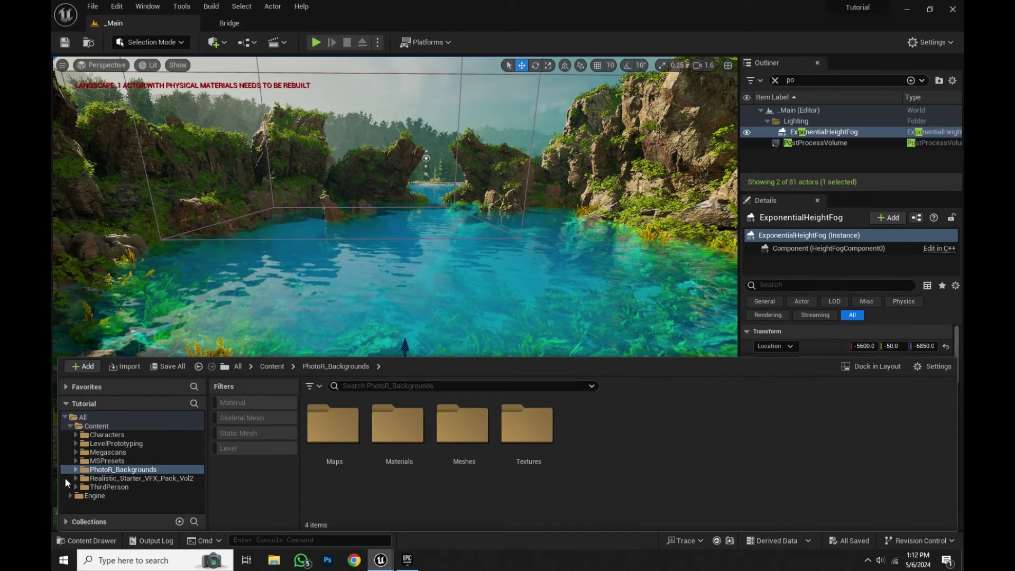
{"action": "left_click", "coordinate": [118, 478]}
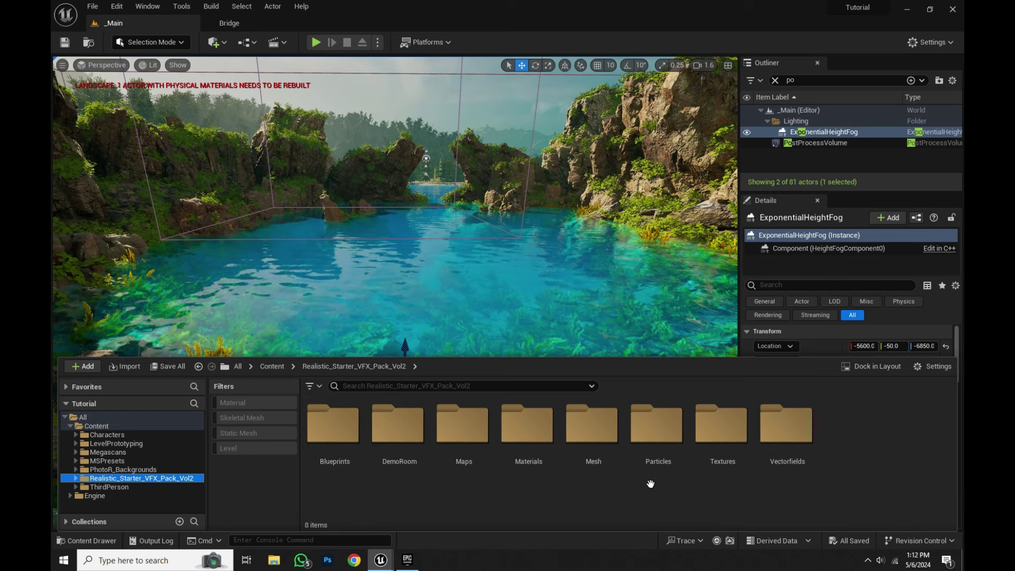
{"action": "double_click", "coordinate": [680, 465]}
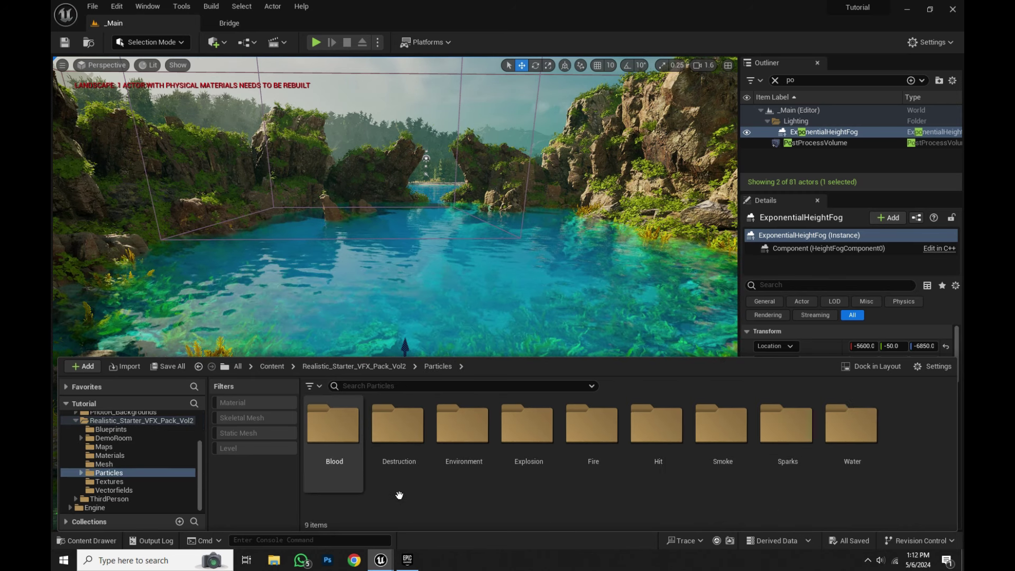
{"action": "double_click", "coordinate": [464, 426]}
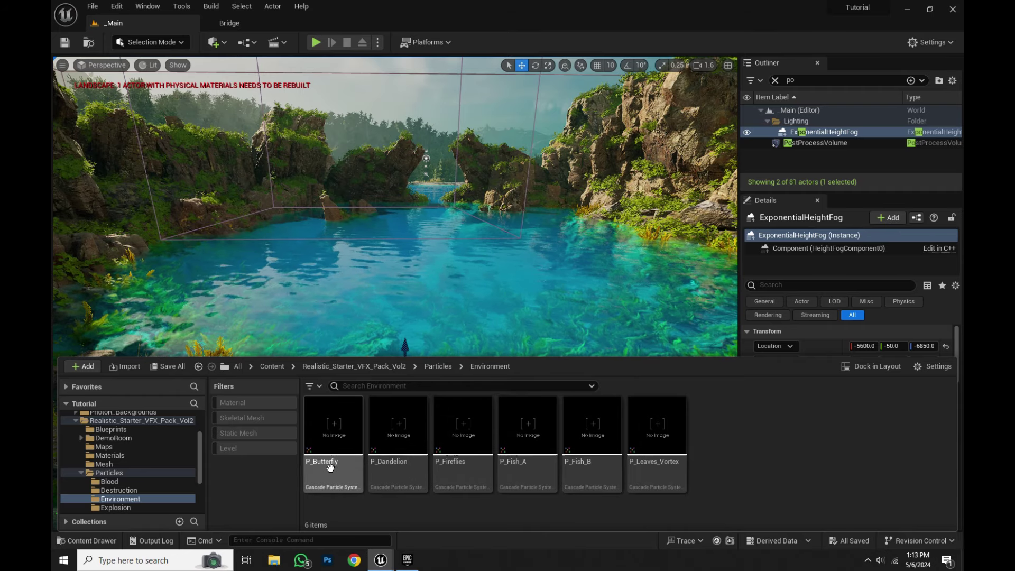
- Place the P_Butterfly particle system in the level beside the lagoon's rocky shore
{"action": "mouse_move", "coordinate": [326, 447]}
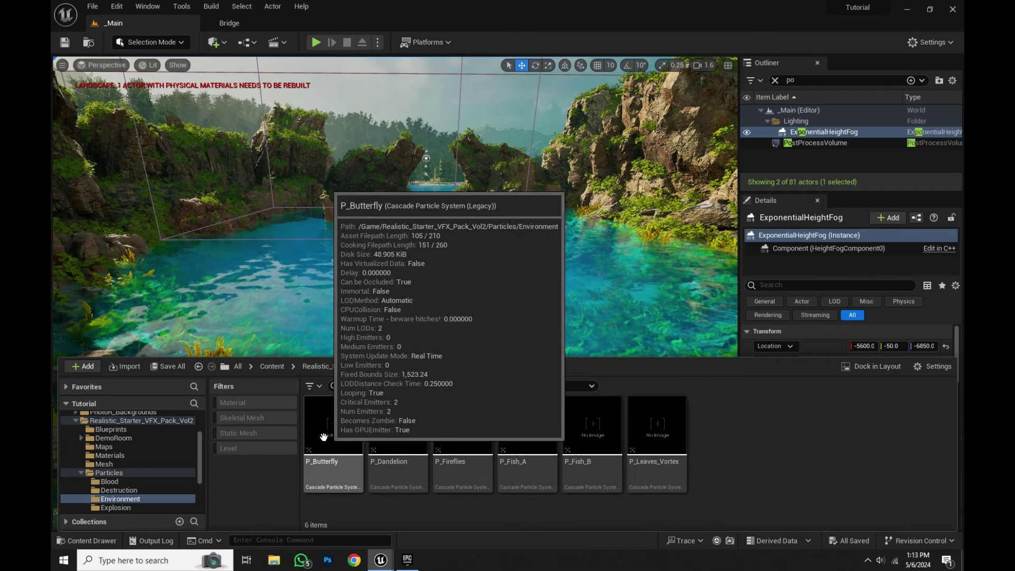
{"action": "left_click_drag", "start_coordinate": [350, 453], "coordinate": [160, 243]}
{"action": "left_click_drag", "start_coordinate": [275, 351], "coordinate": [275, 350]}
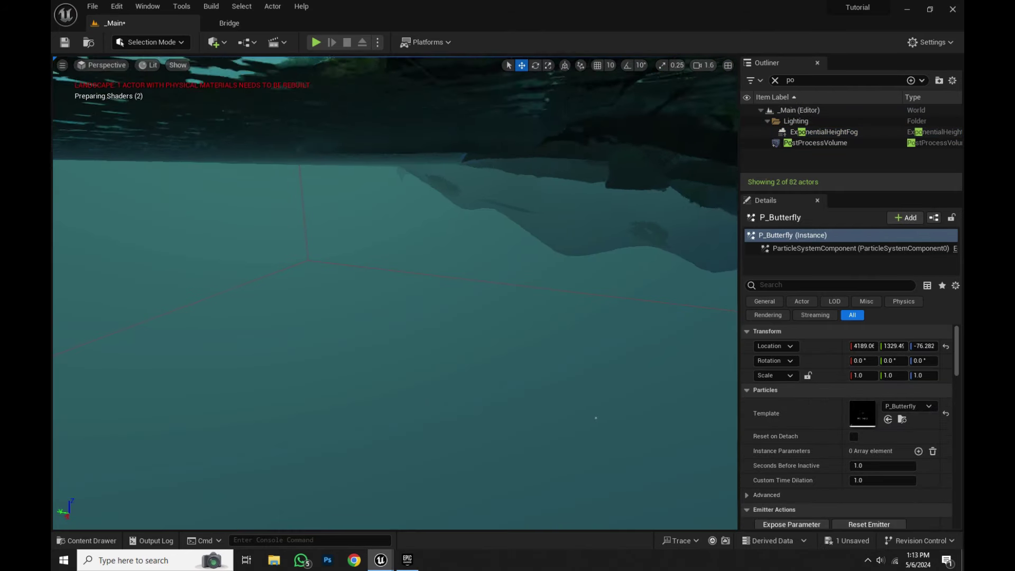
{"action": "right_click_drag", "start_coordinate": [395, 293], "coordinate": [359, 253]}
{"action": "mouse_move", "coordinate": [390, 370]}
{"action": "right_mouse_down"}
{"action": "mouse_move", "coordinate": [339, 418]}
{"action": "mouse_move", "coordinate": [390, 369]}
{"action": "right_mouse_up"}
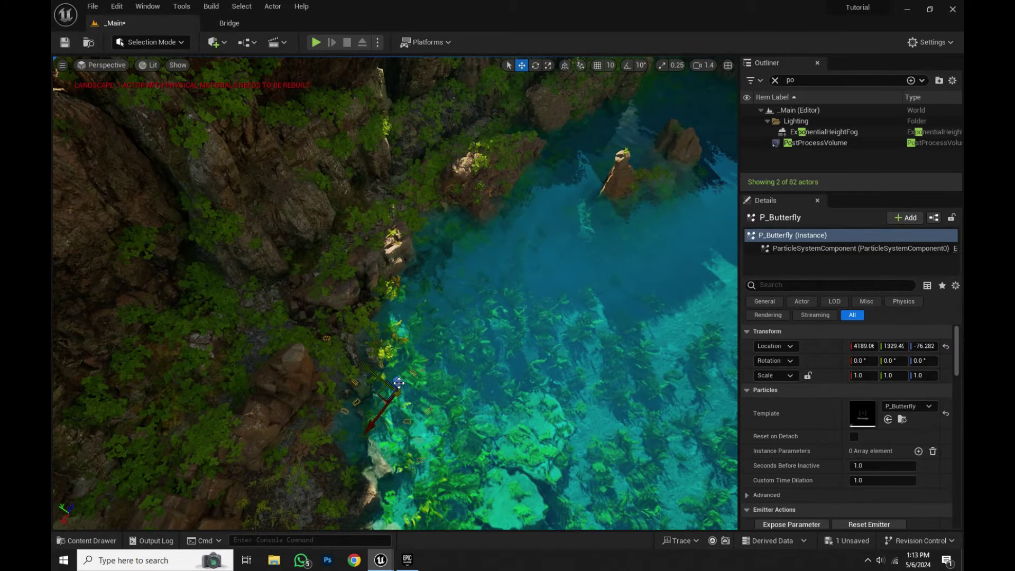
- Raise the P_Butterfly emitter above the water beside the rocks and check it from across the lagoon
{"action": "left_click_drag", "start_coordinate": [397, 382], "coordinate": [397, 280]}
{"action": "right_click_drag", "start_coordinate": [397, 280], "coordinate": [381, 148]}
{"action": "scroll", "coordinate": [365, 180], "scroll_direction": "up", "scroll_amount": 2}
{"action": "left_click", "coordinate": [485, 124]}
{"action": "right_click_drag", "start_coordinate": [484, 124], "coordinate": [508, 123]}
{"action": "key", "text": "s"}
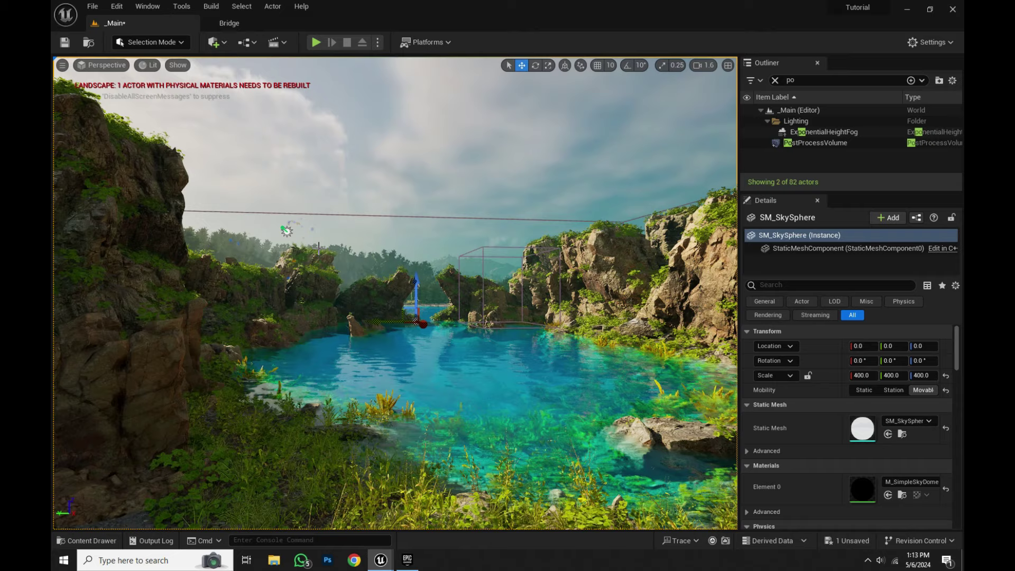
- Place the P_Fish_A particle system from the Environment folder in the middle of the lagoon
{"action": "key", "text": "d"}
{"action": "right_click_drag", "start_coordinate": [374, 168], "coordinate": [377, 207]}
{"action": "key", "text": "w"}
{"action": "key", "text": "ctrl+space"}
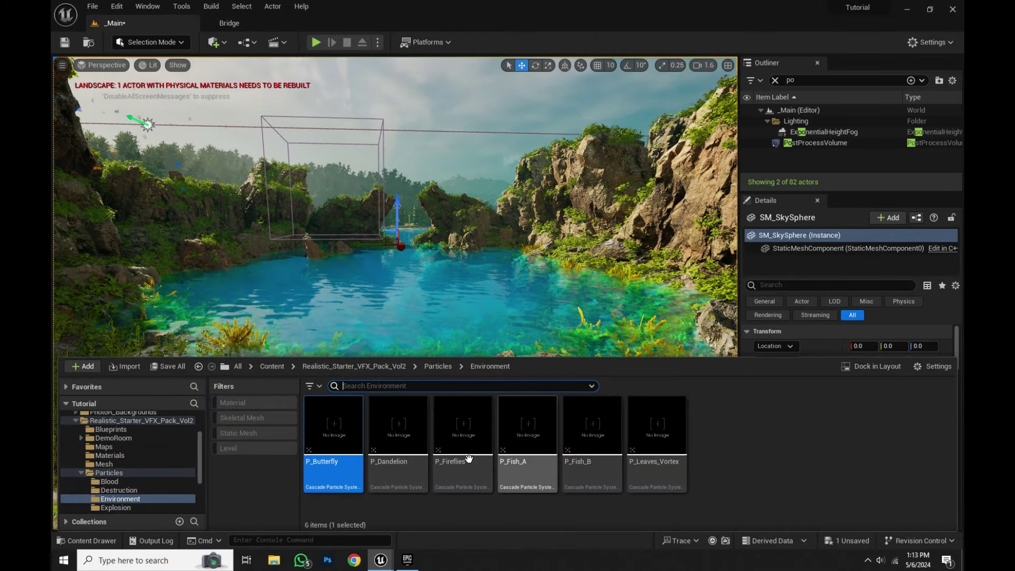
{"action": "left_click_drag", "start_coordinate": [532, 462], "coordinate": [431, 326]}
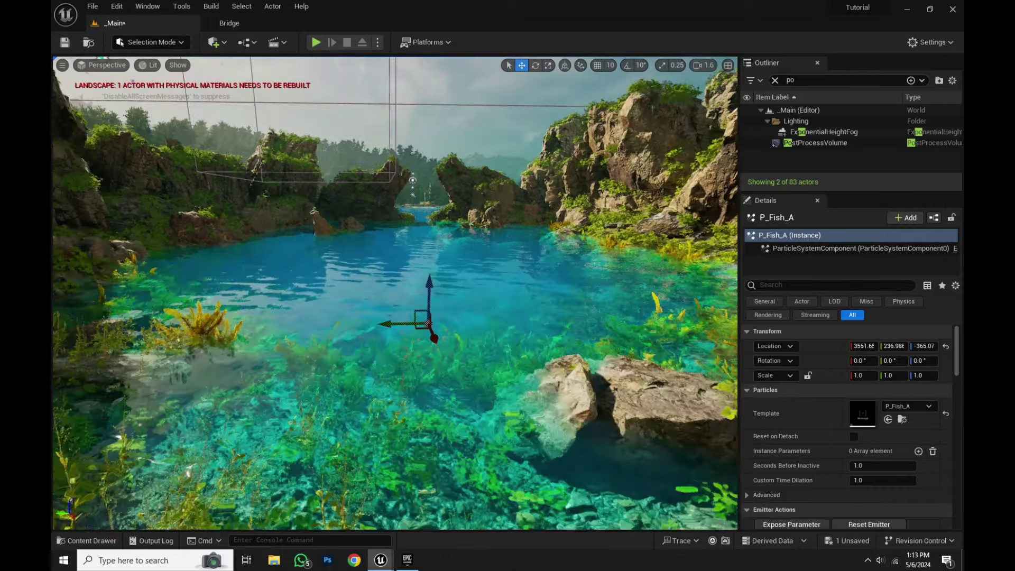
- Move the P_Fish_A emitter up toward the water surface, to about X 3845, Y 311, Z -40
{"action": "key", "text": "w"}
{"action": "right_click_drag", "start_coordinate": [431, 326], "coordinate": [405, 365]}
{"action": "key", "text": "e"}
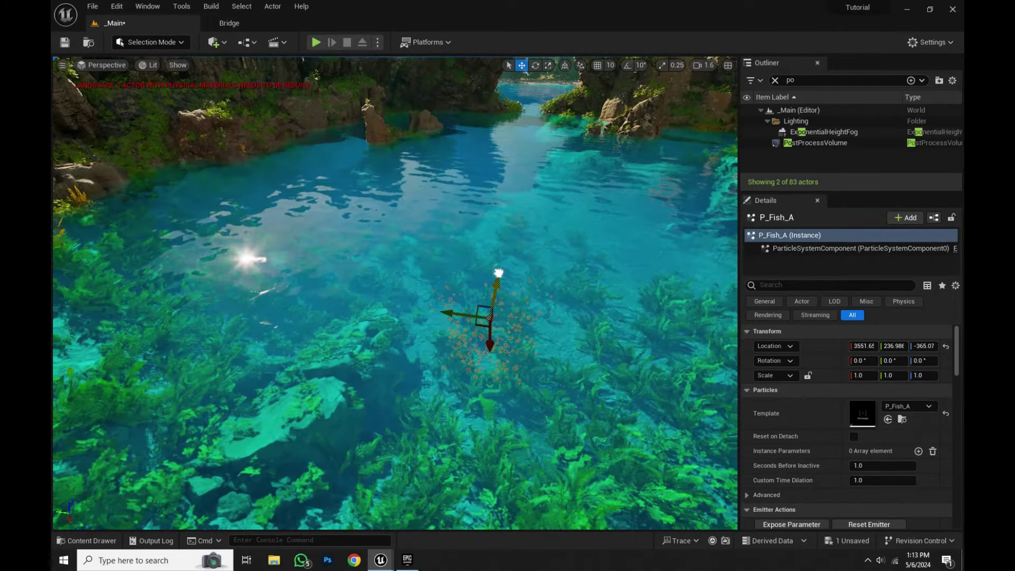
{"action": "left_click_drag", "start_coordinate": [499, 294], "coordinate": [460, 292]}
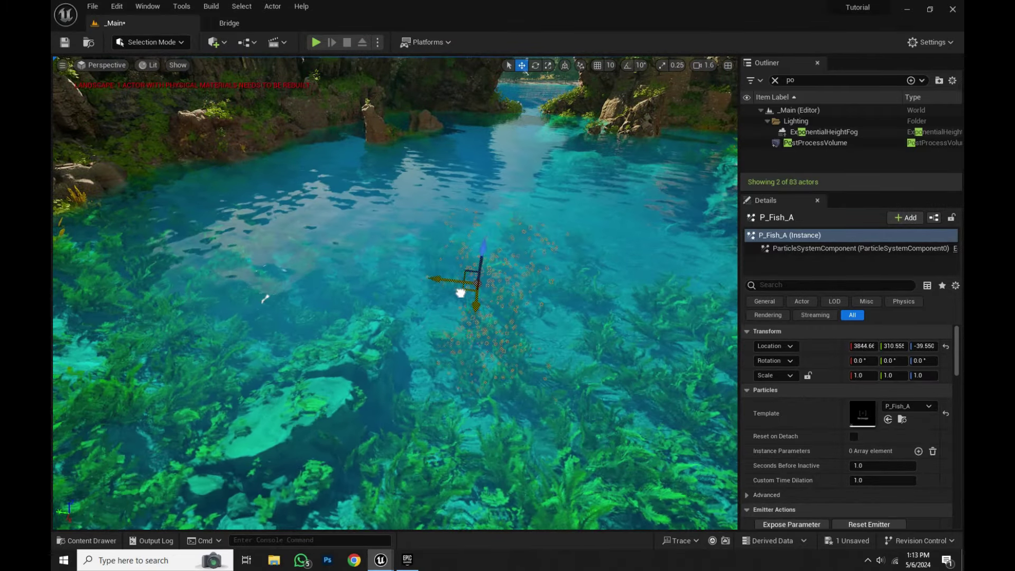
- Shift the P_Fish_A emitter to about X 3876, Y 316 and check the fish school from underwater and above the lagoon
{"action": "key", "text": "w"}
{"action": "right_click_drag", "start_coordinate": [460, 292], "coordinate": [481, 233]}
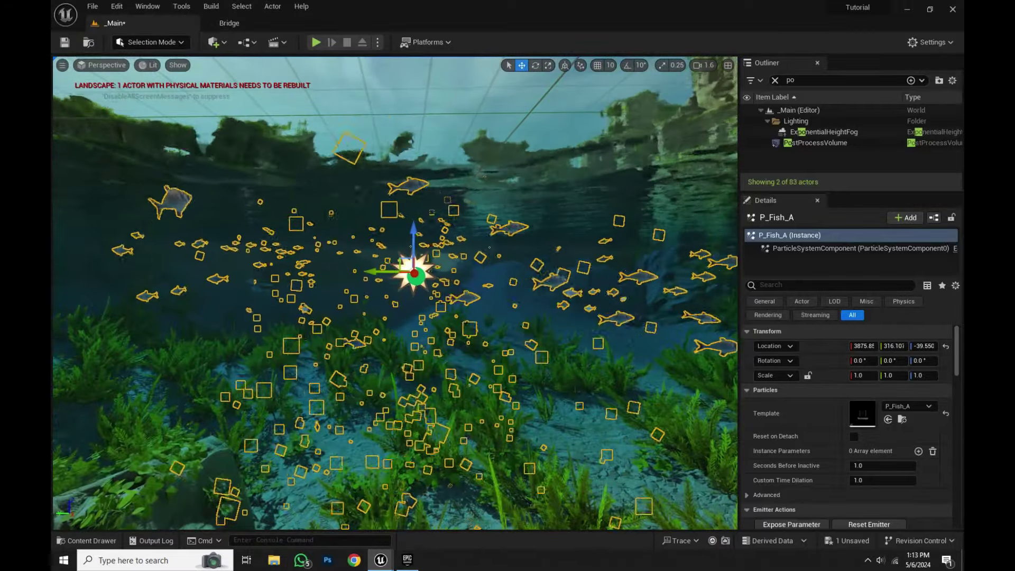
{"action": "left_click", "coordinate": [460, 107]}
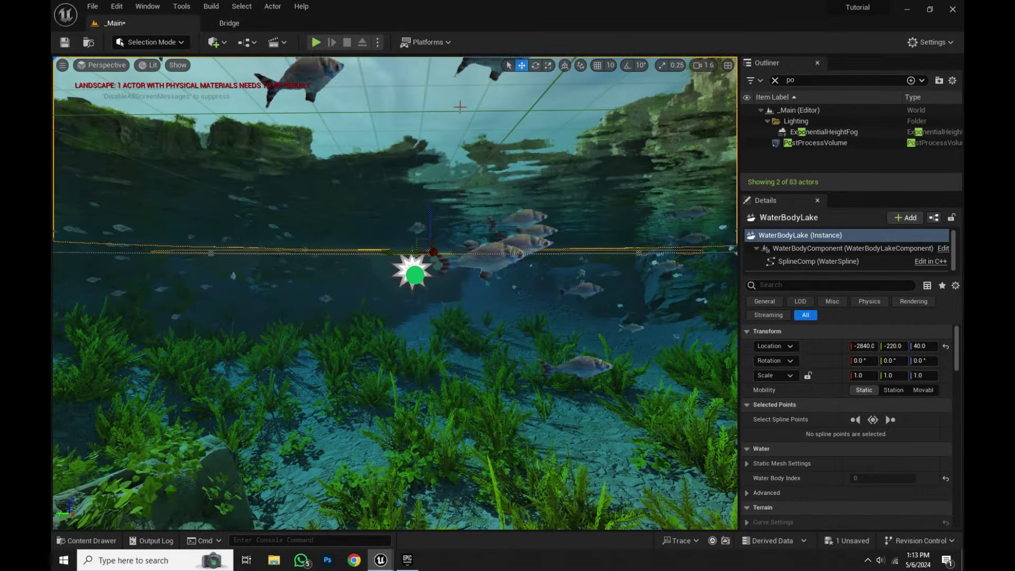
{"action": "key", "text": "a"}
{"action": "mouse_move", "coordinate": [432, 136]}
{"action": "right_mouse_down"}
{"action": "mouse_move", "coordinate": [448, 134]}
{"action": "mouse_move", "coordinate": [433, 134]}
{"action": "right_mouse_up"}
{"action": "key", "text": "d"}
{"action": "key", "text": "a"}
{"action": "key", "text": "d"}
{"action": "key", "text": "s"}
{"action": "key", "text": "f"}
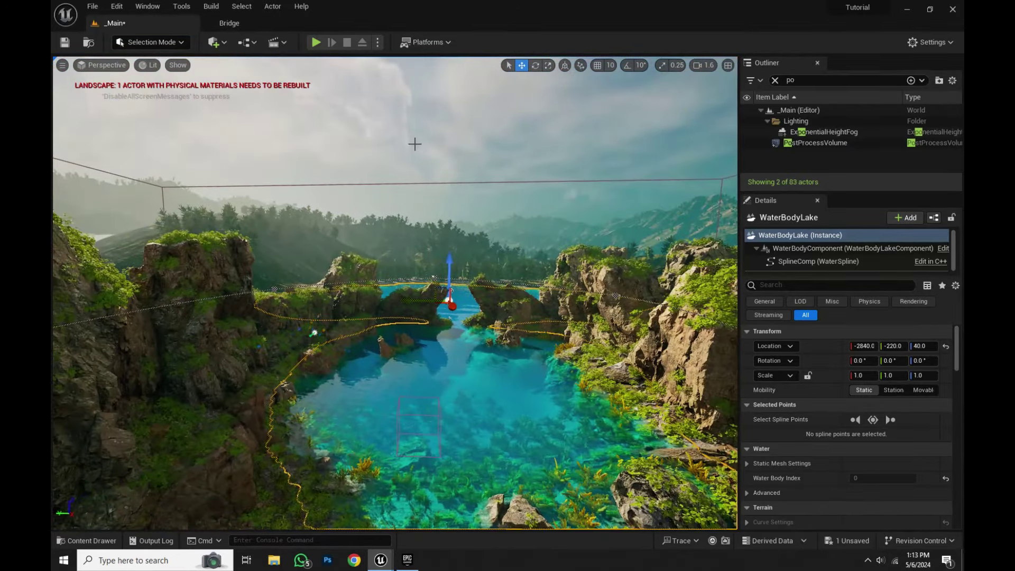
- Place the P_Fish_B particle system from the Environment folder underwater near the lagoon bed and check its fish up close
{"action": "key", "text": "ctrl+space"}
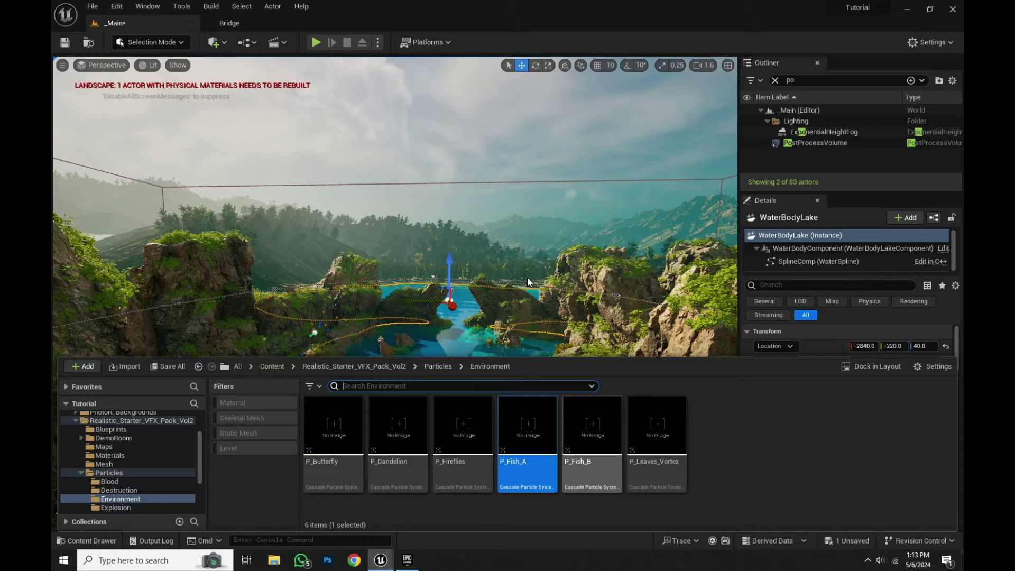
{"action": "key", "text": "w"}
{"action": "right_click_drag", "start_coordinate": [527, 283], "coordinate": [521, 323]}
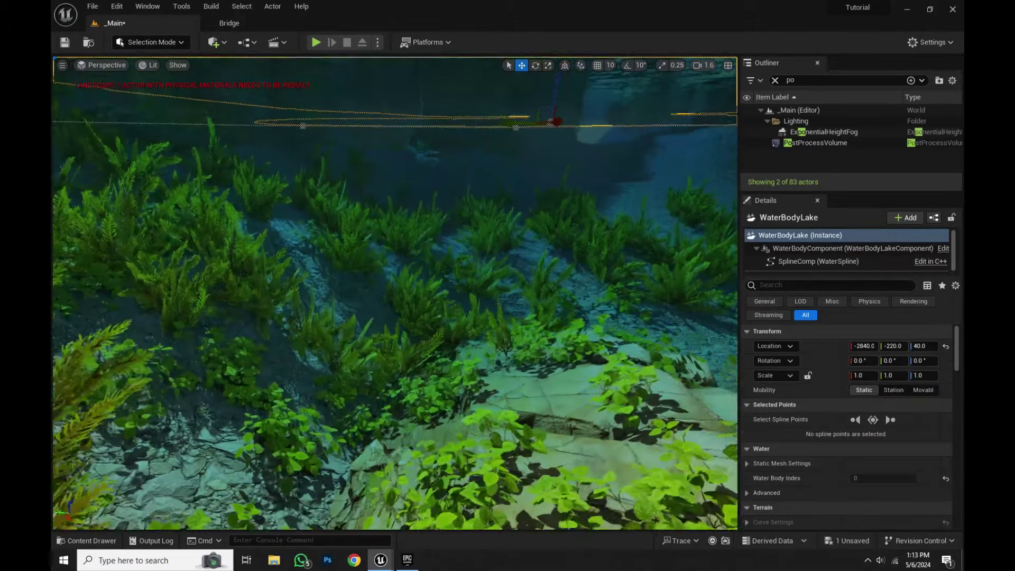
{"action": "key", "text": "ctrl+space"}
{"action": "left_click_drag", "start_coordinate": [595, 437], "coordinate": [455, 205]}
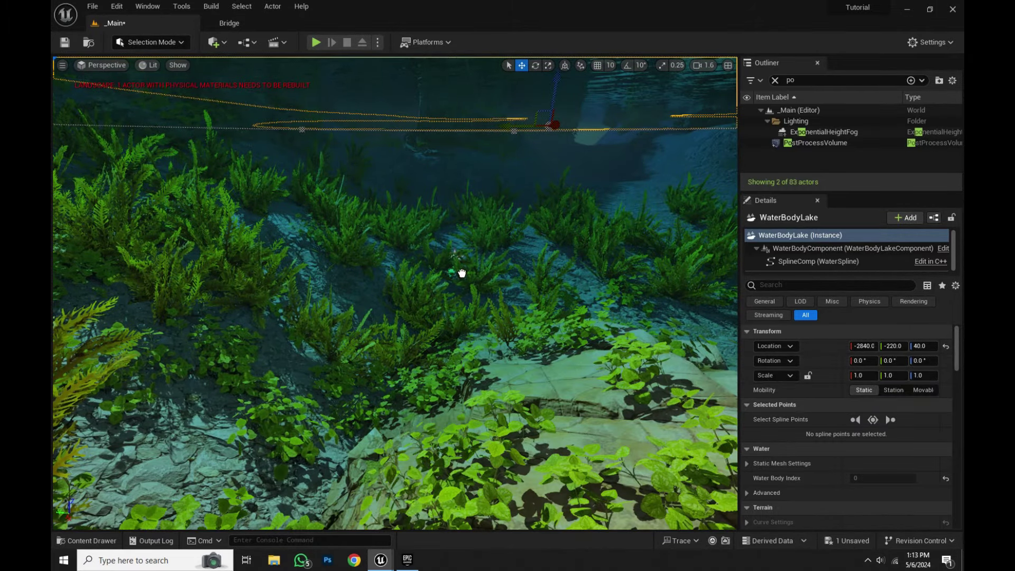
{"action": "left_click_drag", "start_coordinate": [462, 273], "coordinate": [455, 276]}
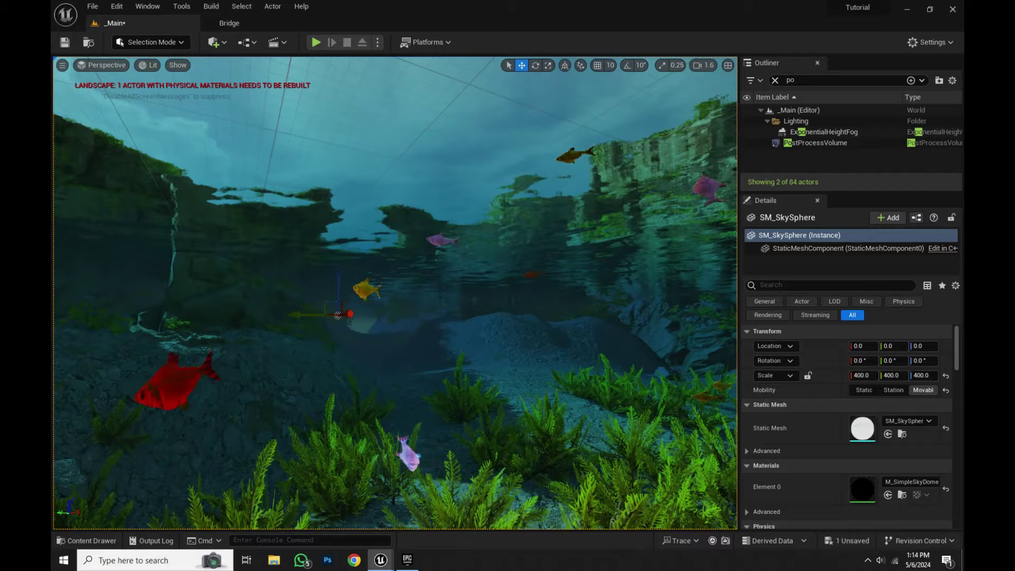
{"action": "right_click_drag", "start_coordinate": [476, 256], "coordinate": [550, 238]}
{"action": "right_click_drag", "start_coordinate": [396, 293], "coordinate": [491, 304]}
{"action": "right_click_drag", "start_coordinate": [487, 349], "coordinate": [459, 142]}
{"action": "key", "text": "ctrl+s"}
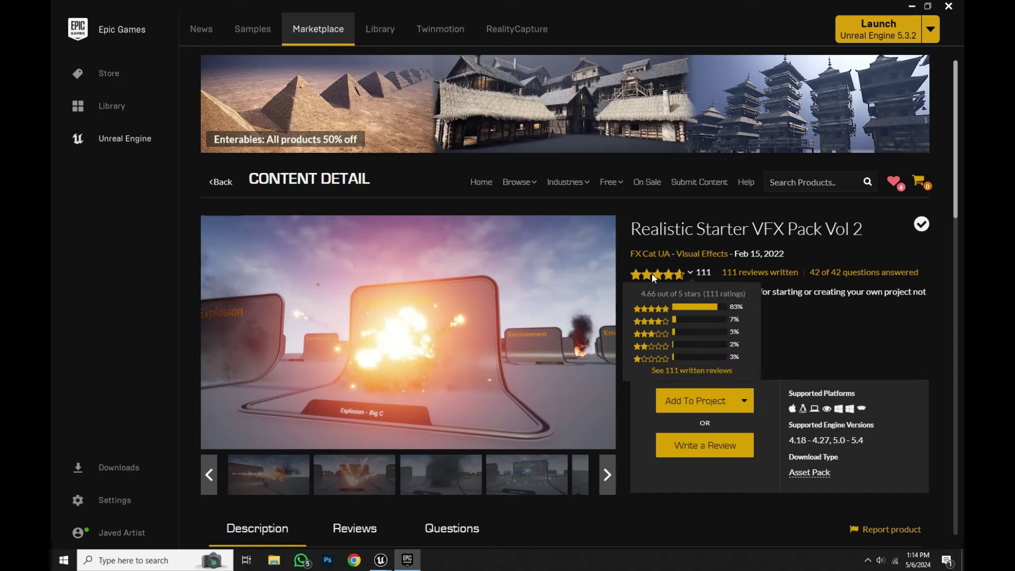
- Search the Epic Games Launcher Marketplace for "animal" and limit the results to free products
{"action": "left_click", "coordinate": [811, 186]}
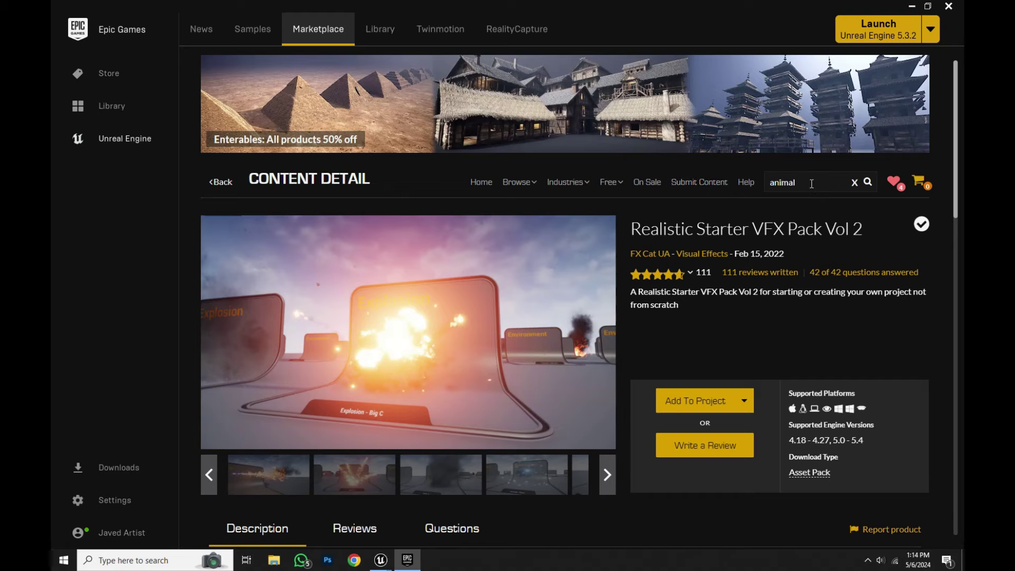
{"action": "left_click", "coordinate": [812, 183]}
{"action": "type", "text": "animal"}
{"action": "key", "text": "Return"}
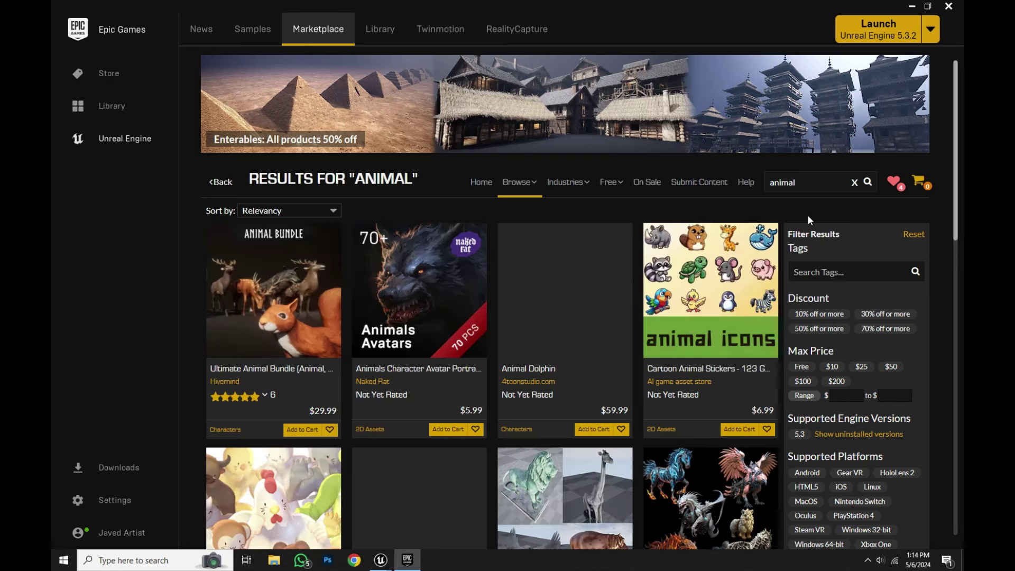
{"action": "left_click", "coordinate": [824, 271]}
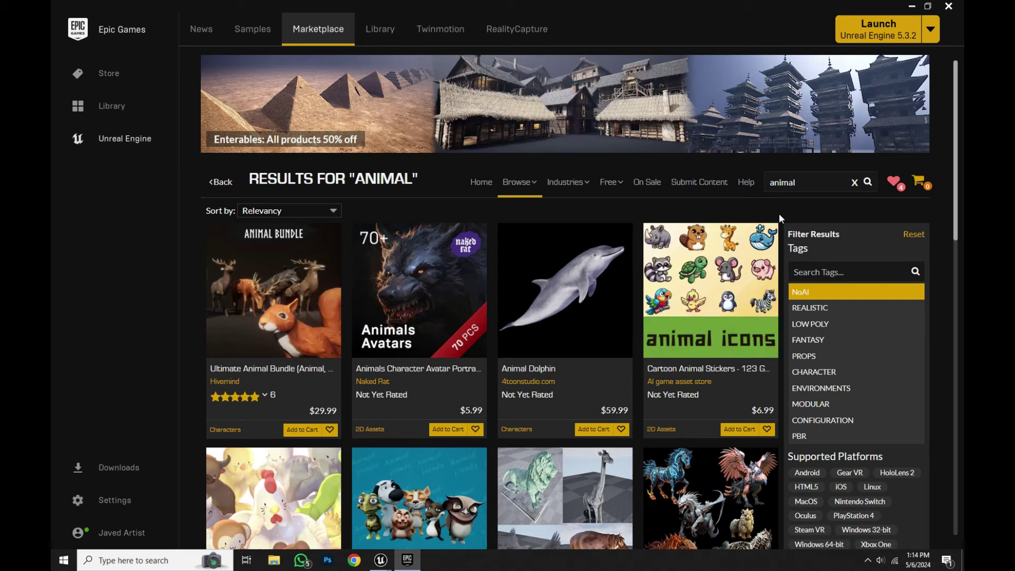
{"action": "left_click", "coordinate": [829, 207]}
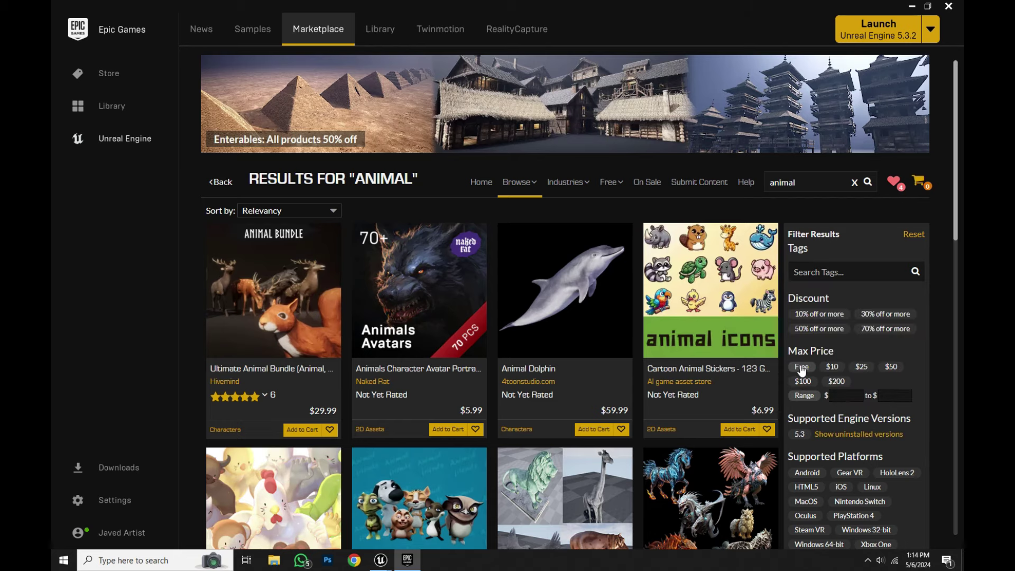
{"action": "left_click", "coordinate": [802, 367]}
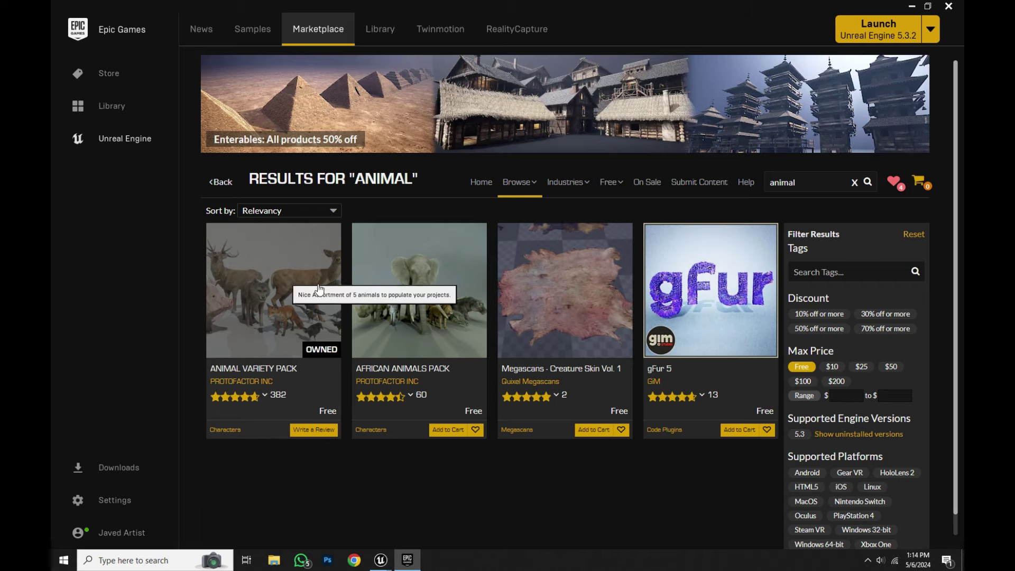
- Open the ANIMAL VARIETY PACK product page and look through its enlarged preview images
{"action": "left_click", "coordinate": [282, 285]}
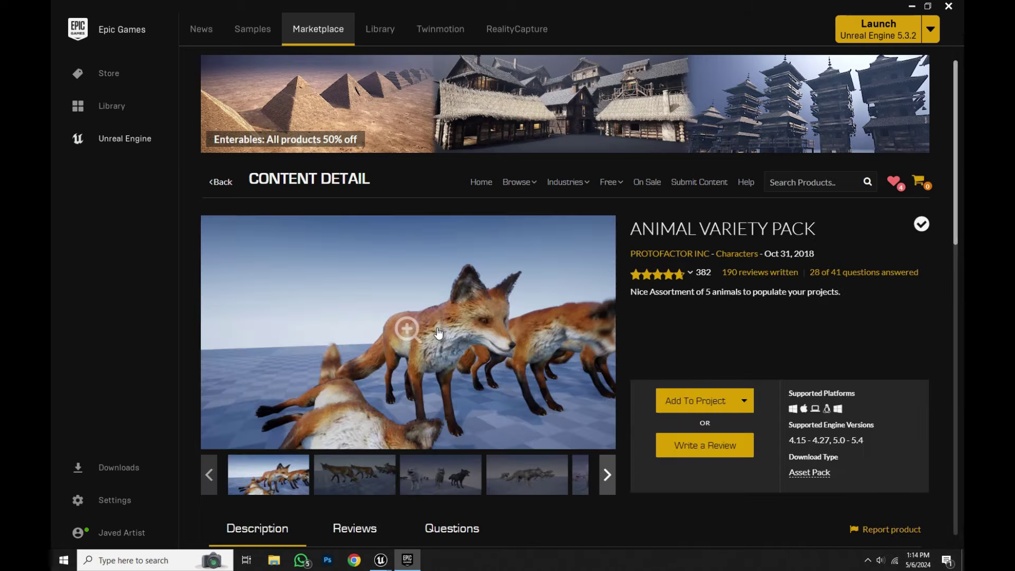
{"action": "left_click", "coordinate": [438, 332]}
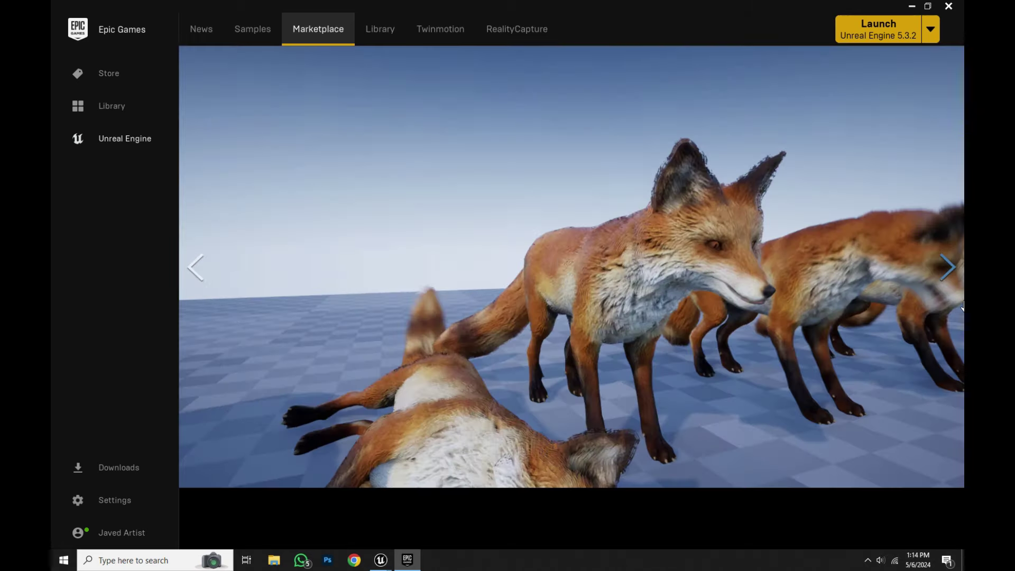
{"action": "left_click", "coordinate": [960, 305]}
{"action": "left_click", "coordinate": [961, 305]}
{"action": "left_click", "coordinate": [961, 305]}
{"action": "left_click", "coordinate": [960, 306]}
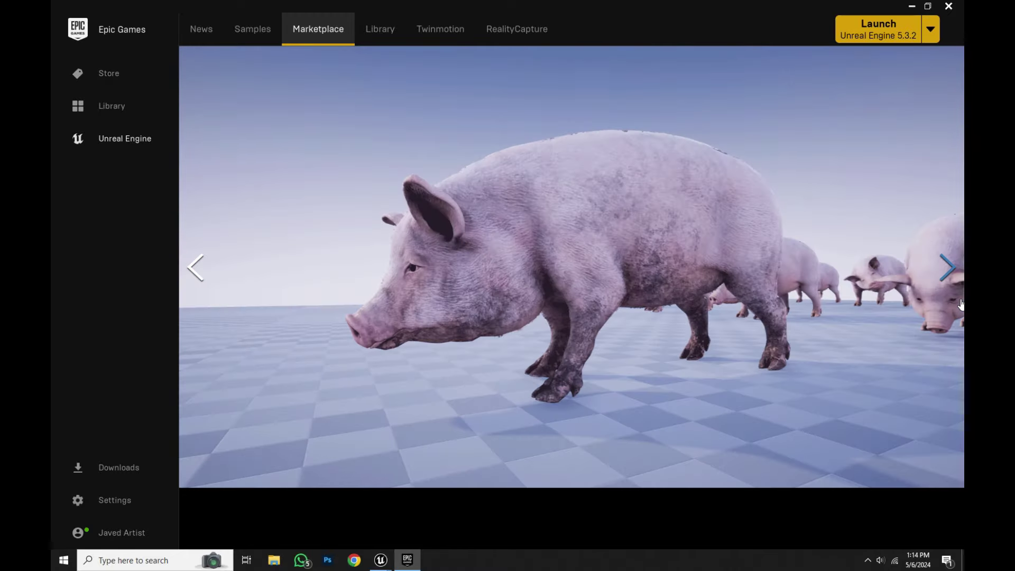
{"action": "left_click", "coordinate": [960, 306]}
{"action": "left_click", "coordinate": [960, 305]}
{"action": "left_click", "coordinate": [960, 305]}
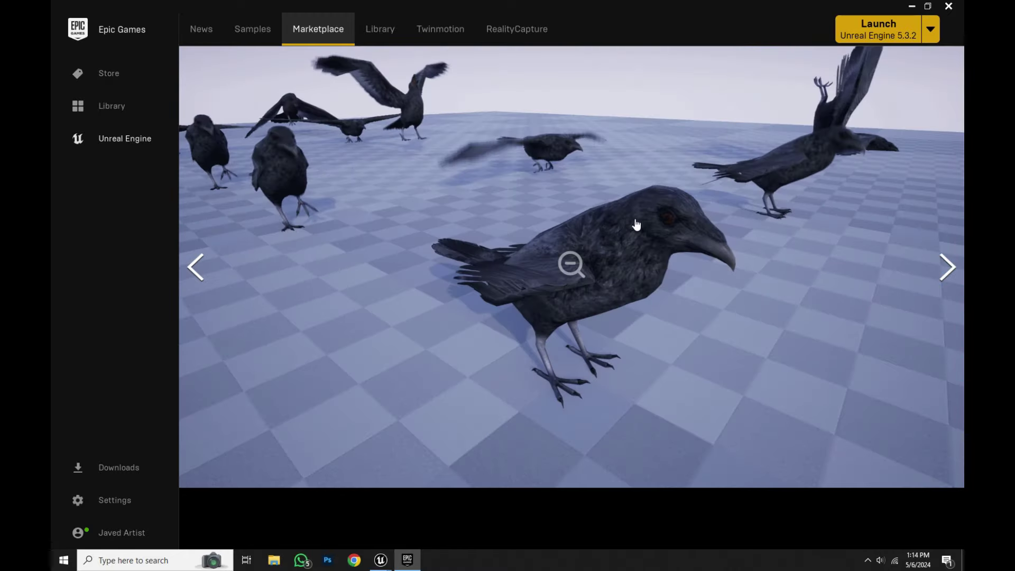
{"action": "key", "text": "Escape"}
- Add the ANIMAL VARIETY PACK to the Tutorial project
{"action": "left_click", "coordinate": [709, 399]}
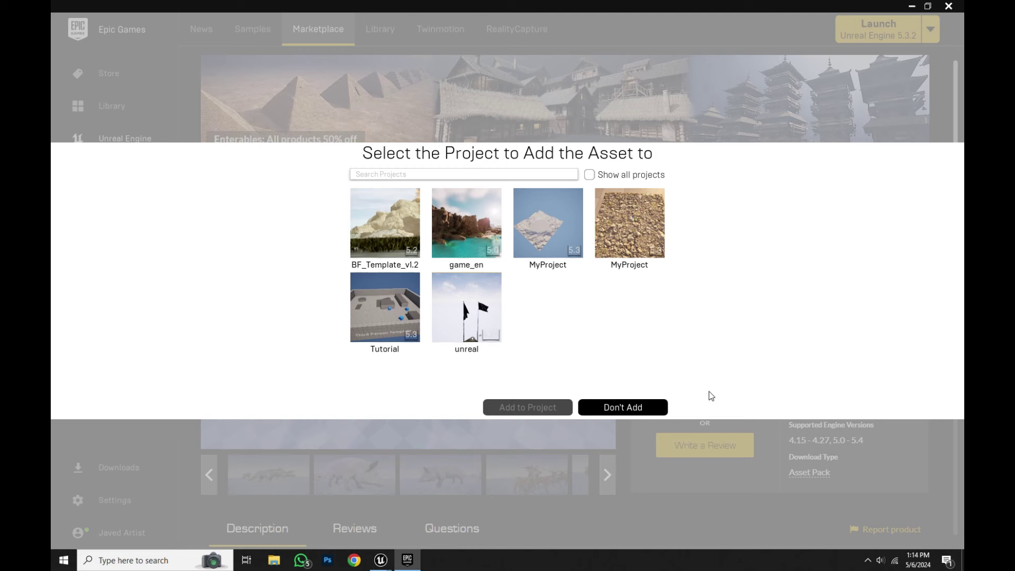
{"action": "left_click", "coordinate": [407, 309]}
{"action": "left_click", "coordinate": [522, 402]}
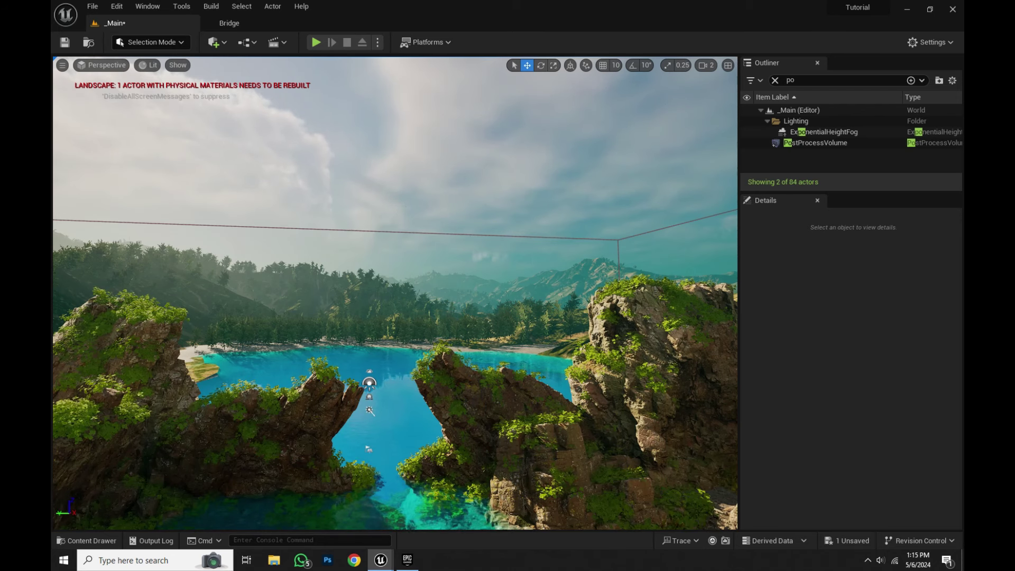
- In Unreal Editor, examine the lagoon, its rock walls and the distant tree line from several viewpoints
{"action": "key", "text": "s"}
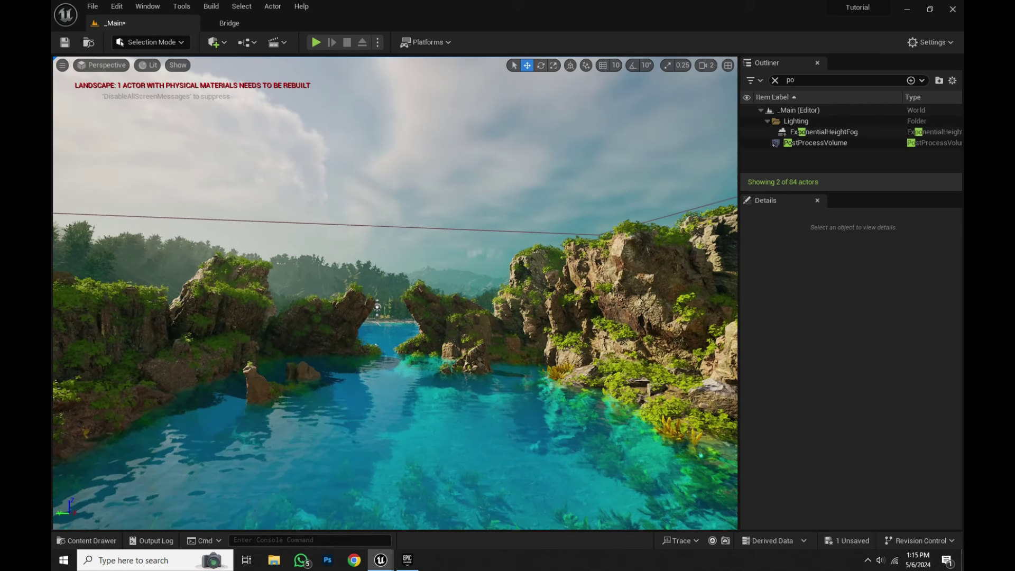
{"action": "key", "text": "q"}
{"action": "key", "text": "e"}
{"action": "key", "text": "w"}
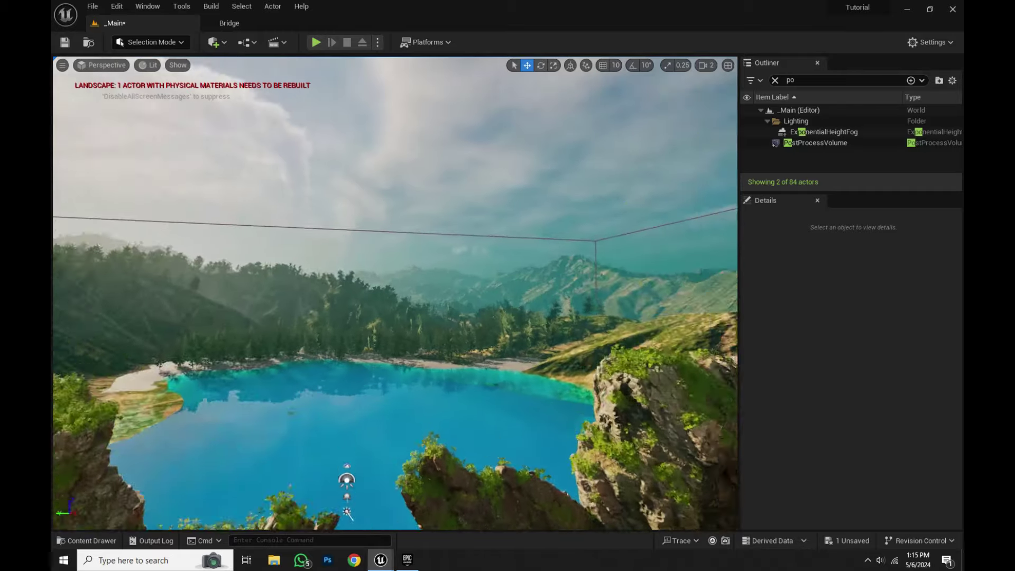
{"action": "key", "text": "s"}
{"action": "key", "text": "s"}
{"action": "key", "text": "q"}
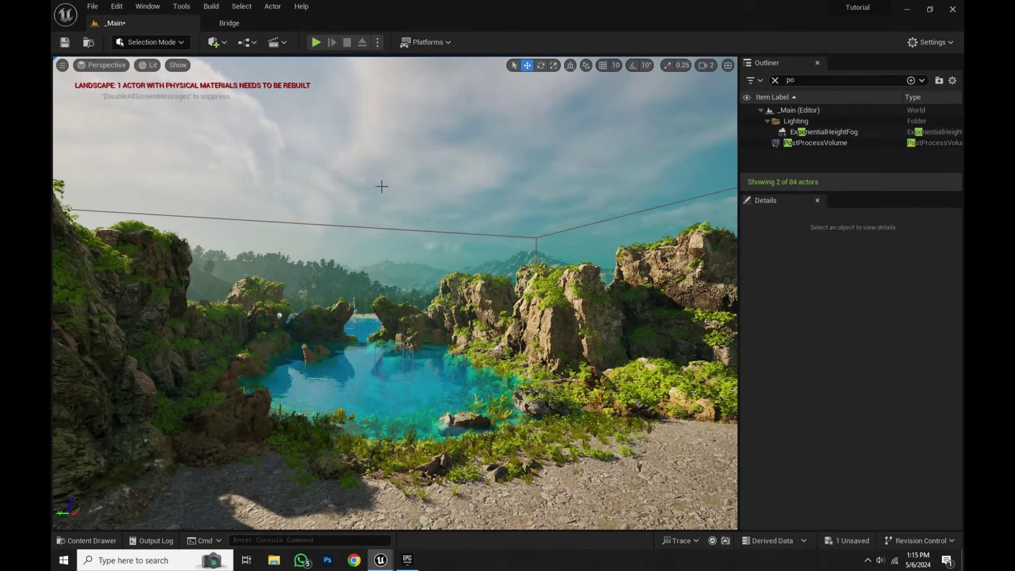
{"action": "key", "text": "w"}
{"action": "right_click_drag", "start_coordinate": [322, 193], "coordinate": [286, 174]}
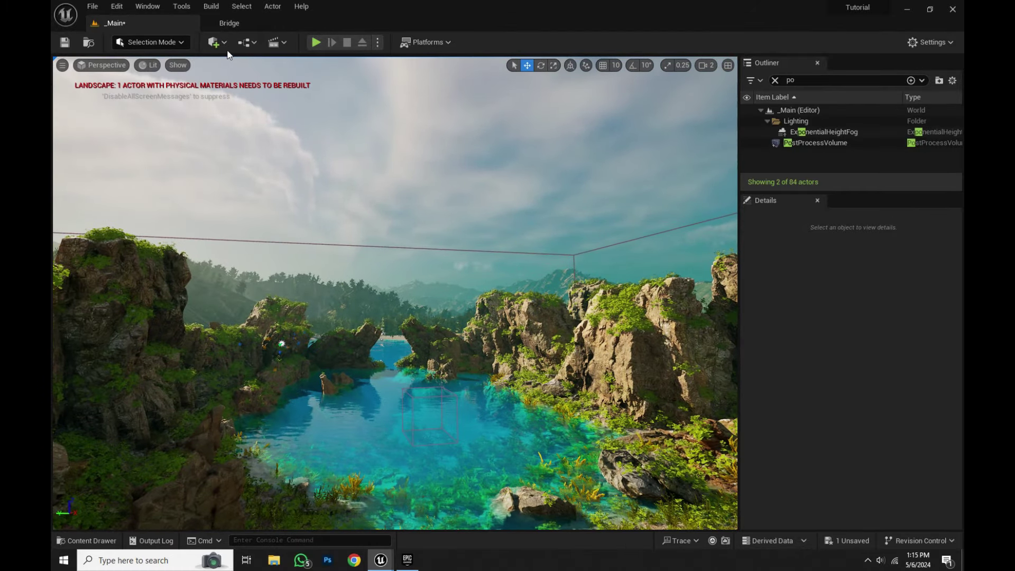
- Add a level sequence and save it as NewLevelSequence in a new Content folder named Level_S
{"action": "left_click", "coordinate": [277, 42]}
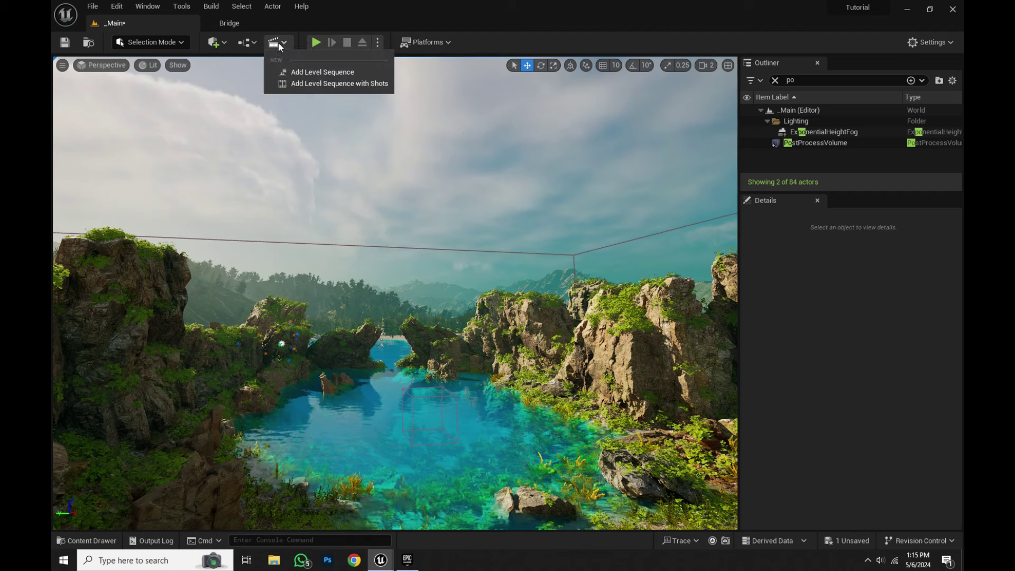
{"action": "left_click", "coordinate": [343, 74]}
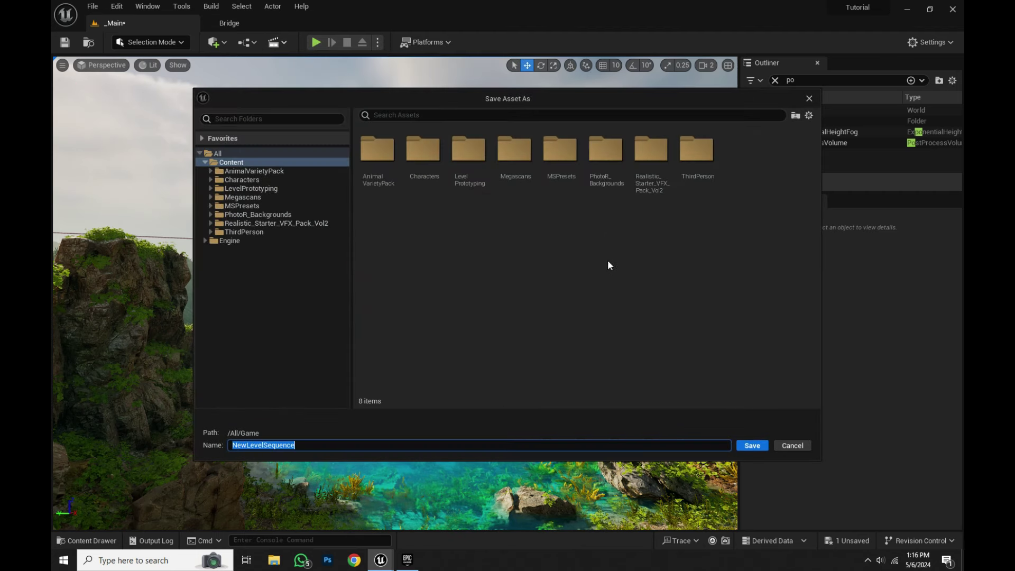
{"action": "right_click", "coordinate": [542, 254]}
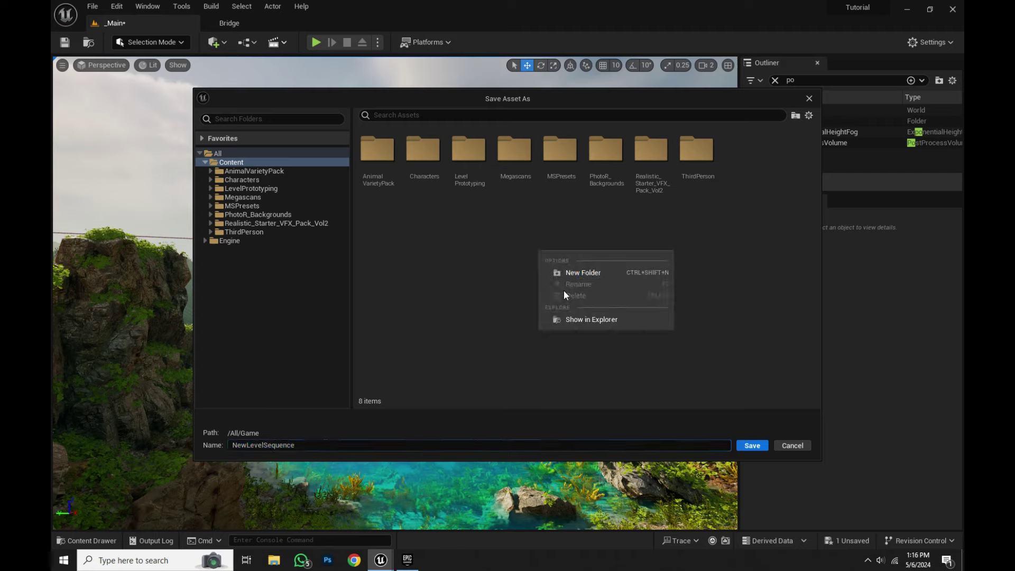
{"action": "left_click", "coordinate": [579, 272]}
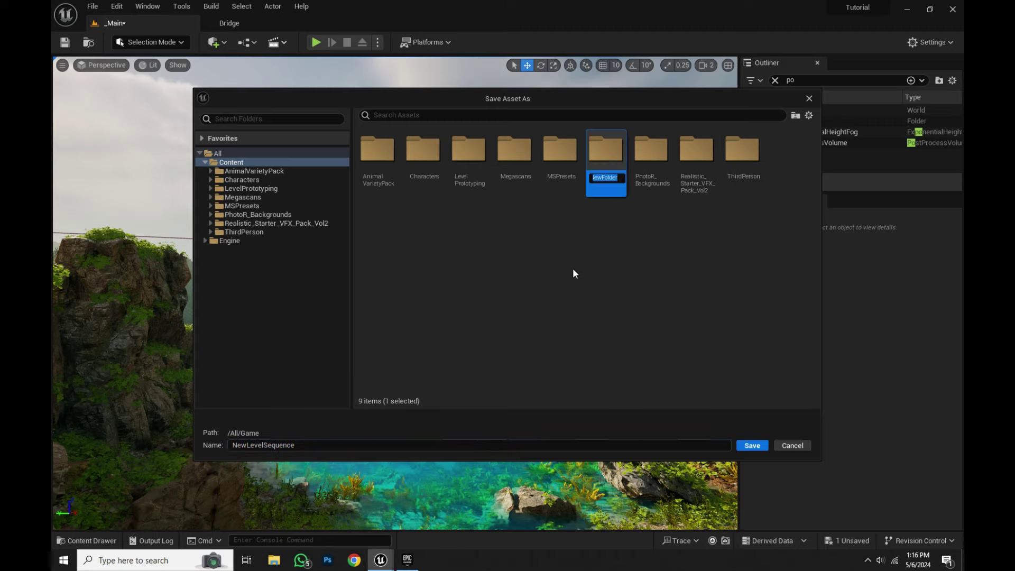
{"action": "type", "text": "Level)"}
{"action": "key", "text": "BackSpace"}
{"action": "type", "text": "_!"}
{"action": "key", "text": "BackSpace"}
{"action": "type", "text": "S"}
{"action": "key", "text": "Return"}
{"action": "double_click", "coordinate": [472, 172]}
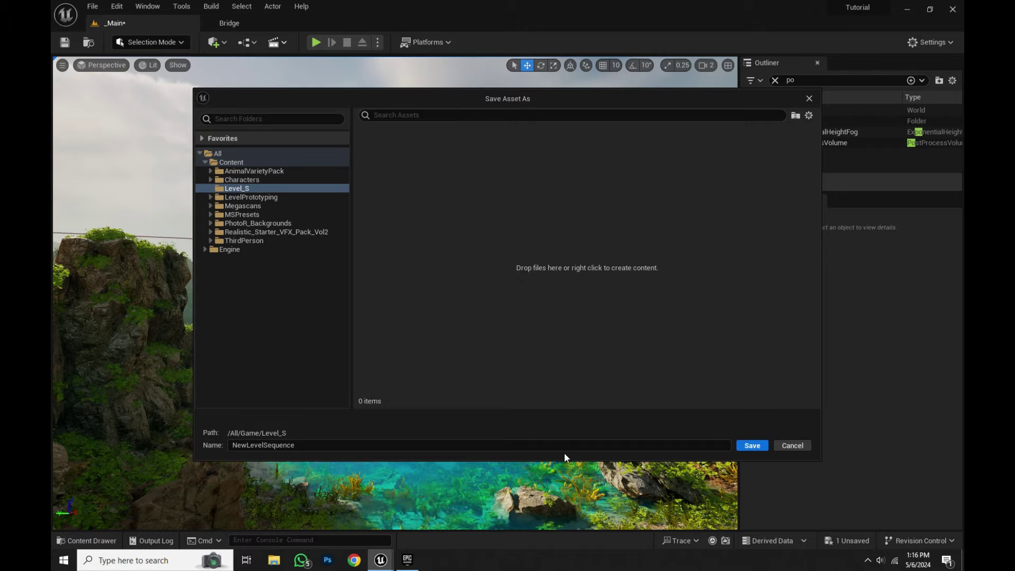
{"action": "left_click", "coordinate": [751, 446]}
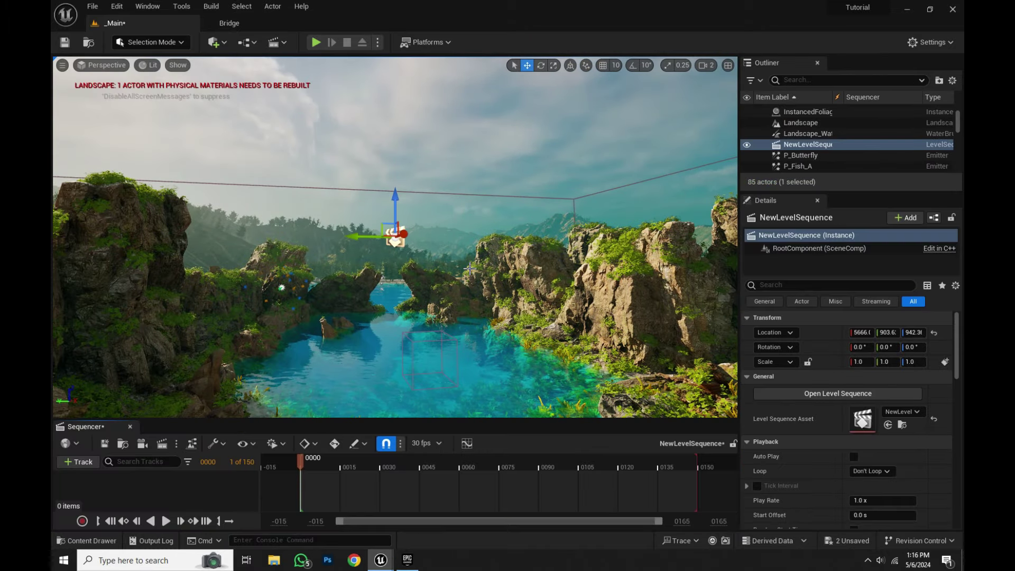
- Add a Cine Camera Actor to the level over the lagoon
{"action": "mouse_move", "coordinate": [414, 258]}
{"action": "right_mouse_down"}
{"action": "mouse_move", "coordinate": [439, 307]}
{"action": "mouse_move", "coordinate": [418, 288]}
{"action": "mouse_move", "coordinate": [425, 272]}
{"action": "right_mouse_up"}
{"action": "key", "text": "s"}
{"action": "left_click", "coordinate": [214, 42]}
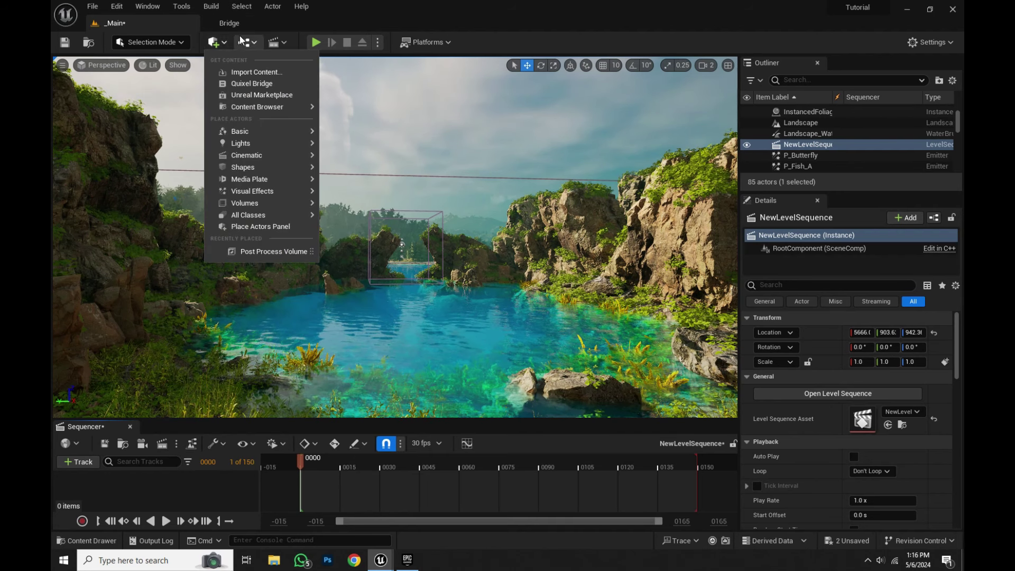
{"action": "type", "text": "cine"}
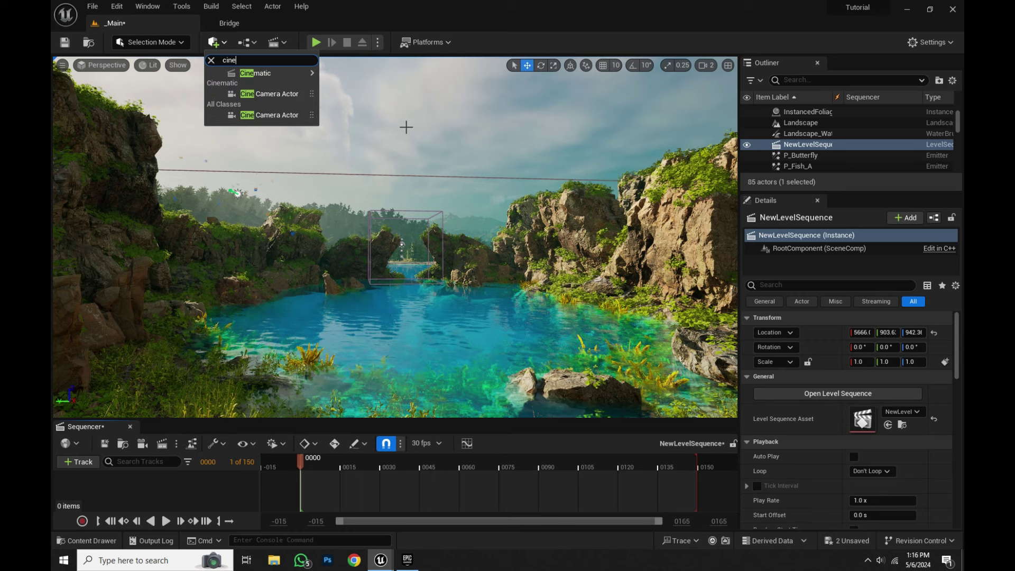
{"action": "left_click", "coordinate": [270, 115]}
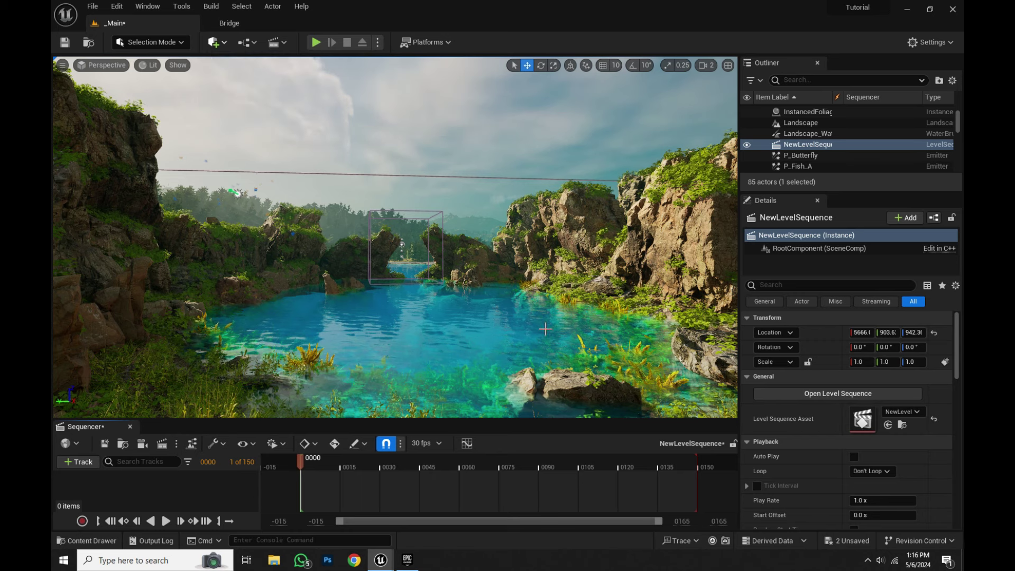
- Frame the lagoon beside the rock wall in the viewport and snap the cine camera to that view
{"action": "right_click_drag", "start_coordinate": [363, 247], "coordinate": [344, 296]}
{"action": "scroll", "coordinate": [396, 237], "scroll_direction": "down", "scroll_amount": 10}
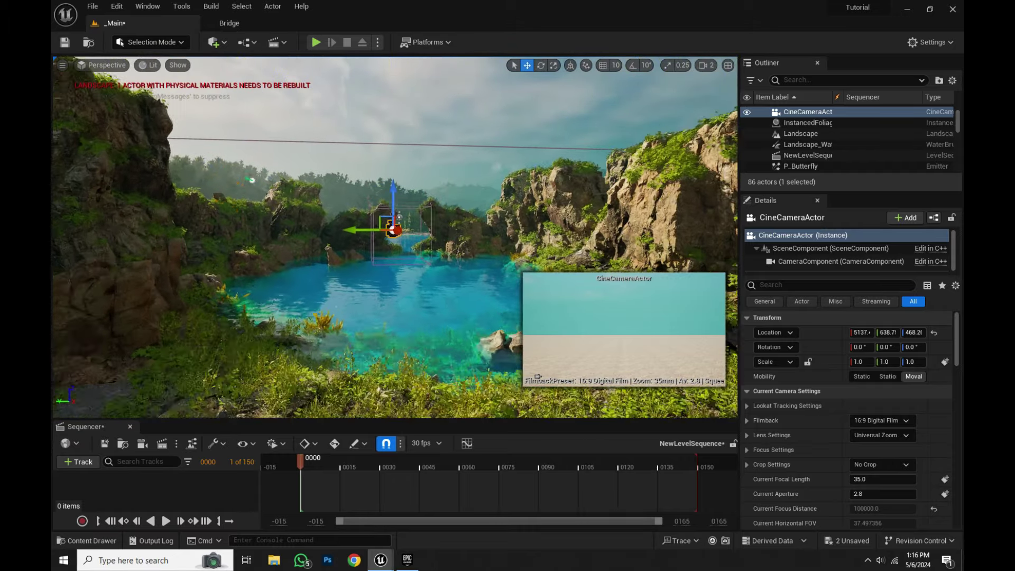
{"action": "key", "text": "a"}
{"action": "right_click_drag", "start_coordinate": [396, 237], "coordinate": [442, 214]}
{"action": "key", "text": "e"}
{"action": "key", "text": "q"}
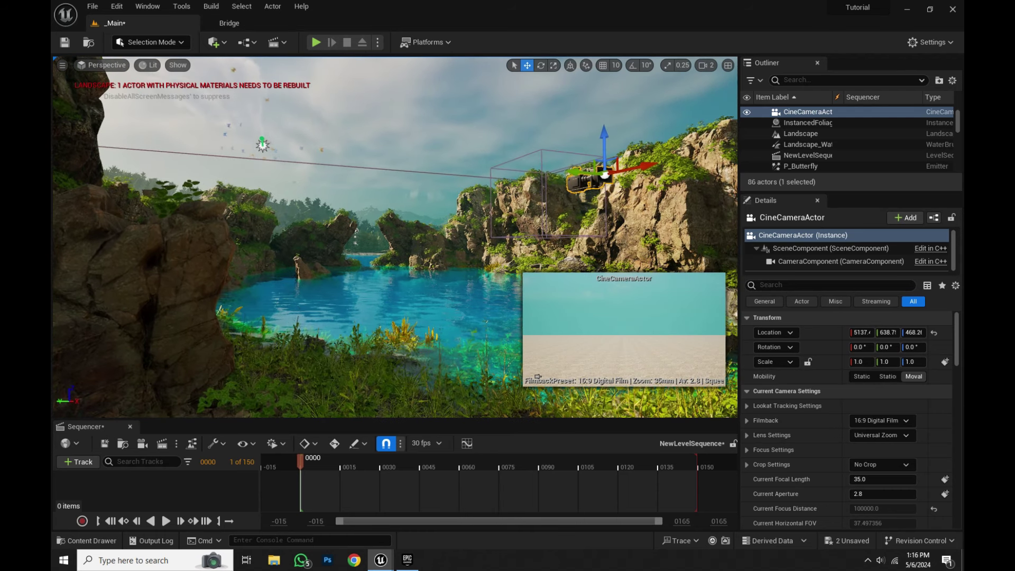
{"action": "right_click", "coordinate": [810, 112]}
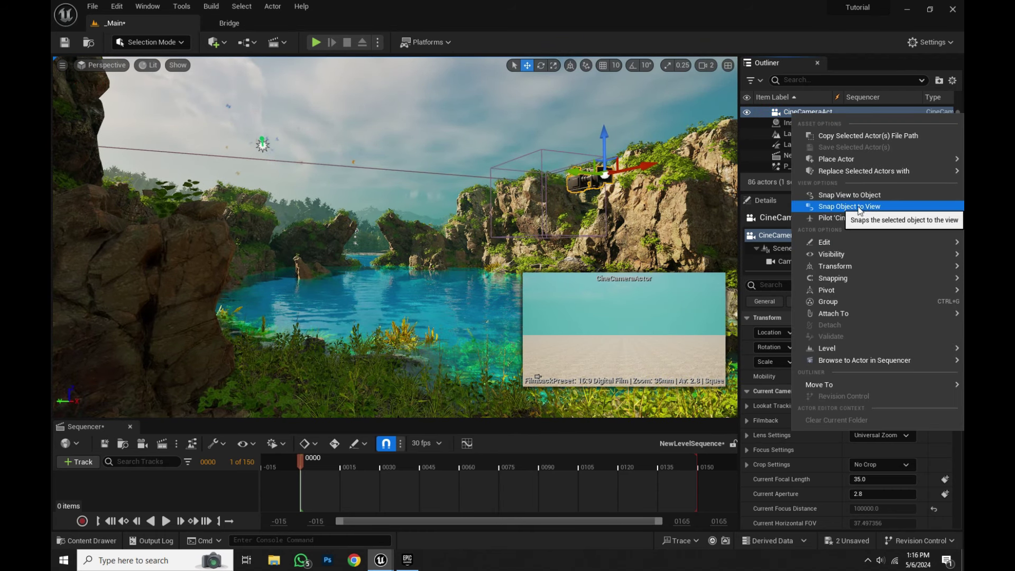
{"action": "left_click", "coordinate": [861, 207]}
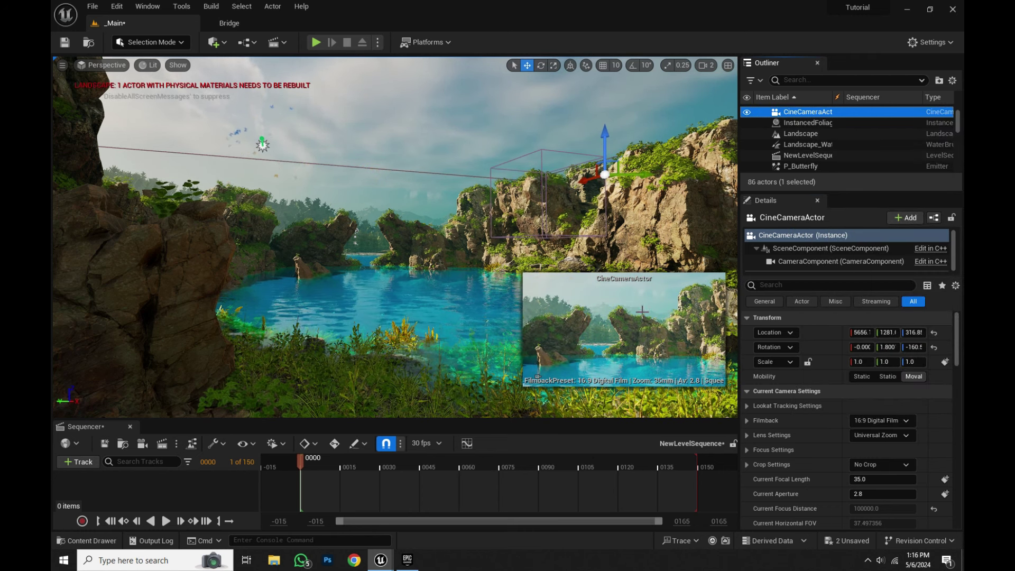
- Set the sequence display rate to 24 fps (film) and the cine camera's filmback to 16:9 DSLR
{"action": "left_click", "coordinate": [430, 444]}
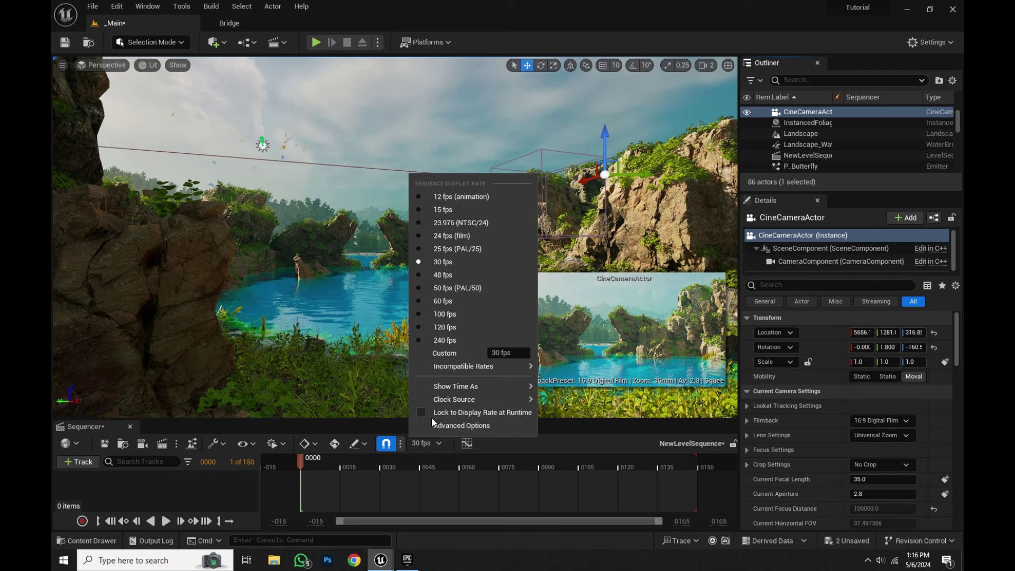
{"action": "left_click", "coordinate": [444, 236]}
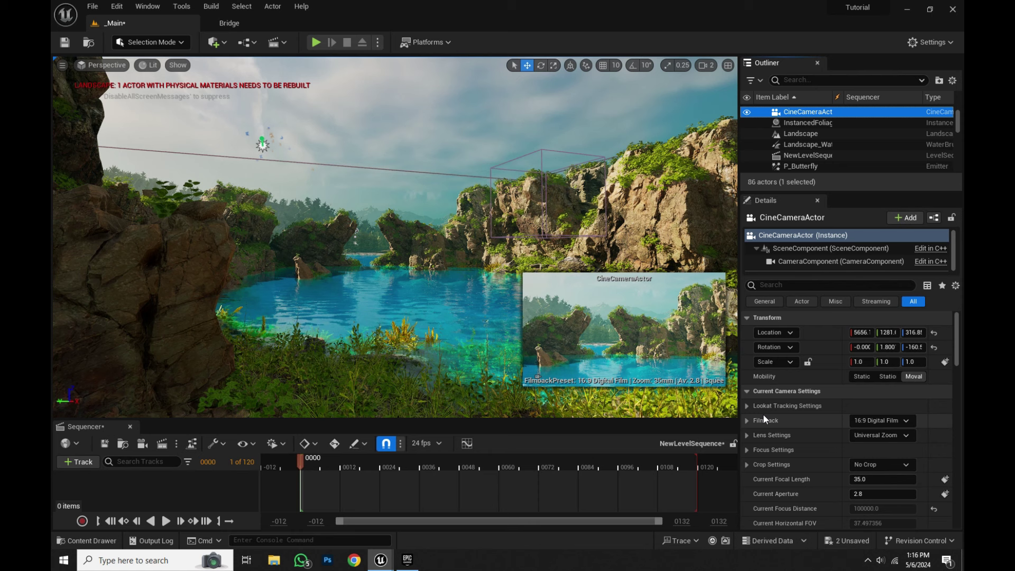
{"action": "left_click", "coordinate": [876, 419]}
{"action": "left_click", "coordinate": [875, 421]}
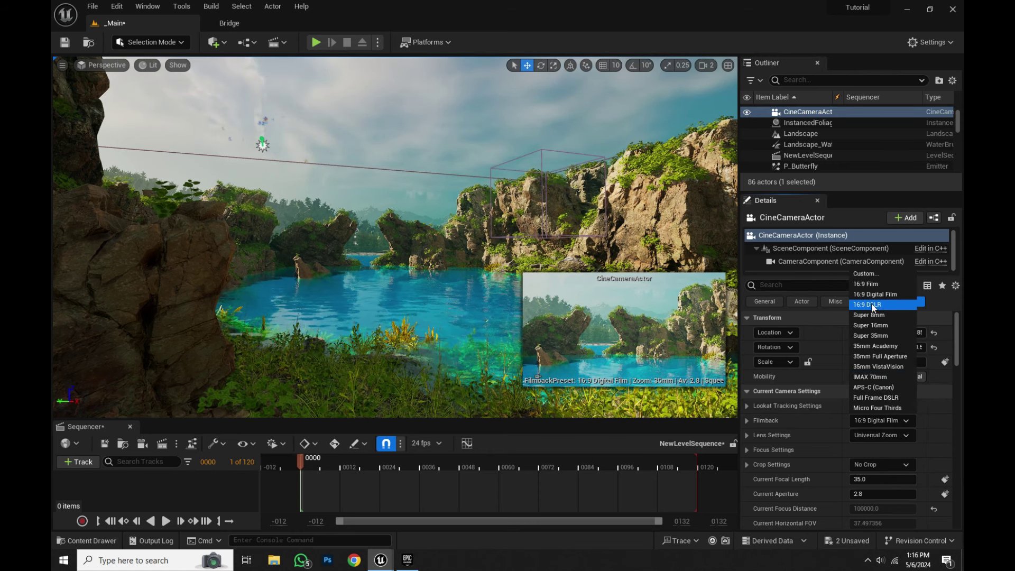
{"action": "left_click", "coordinate": [874, 306]}
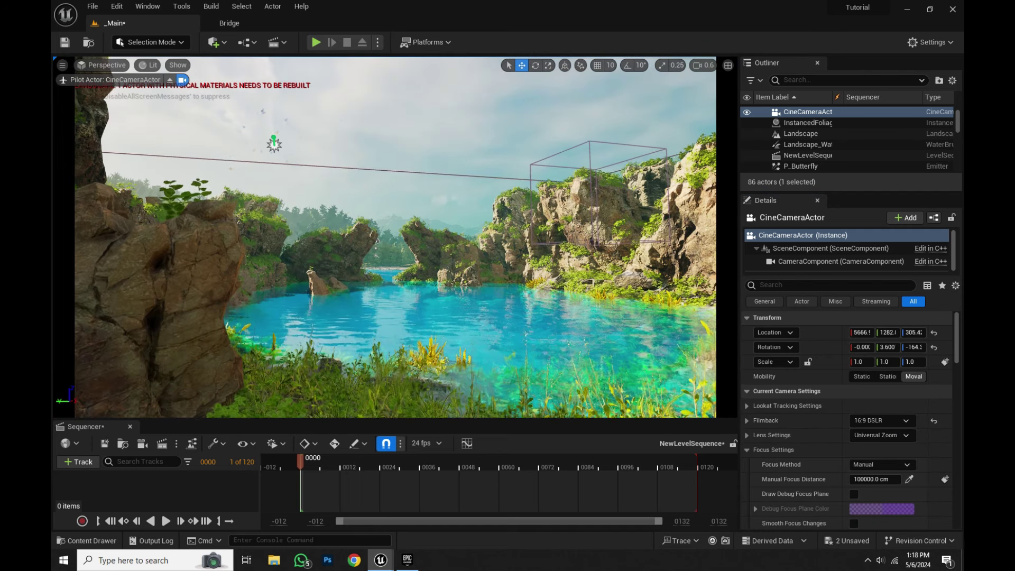
- Reframe the piloted cine camera low behind the foreground rock and grass facing the lagoon, and save the level
{"action": "right_click_drag", "start_coordinate": [395, 237], "coordinate": [395, 226]}
{"action": "key", "text": "ctrl+s"}
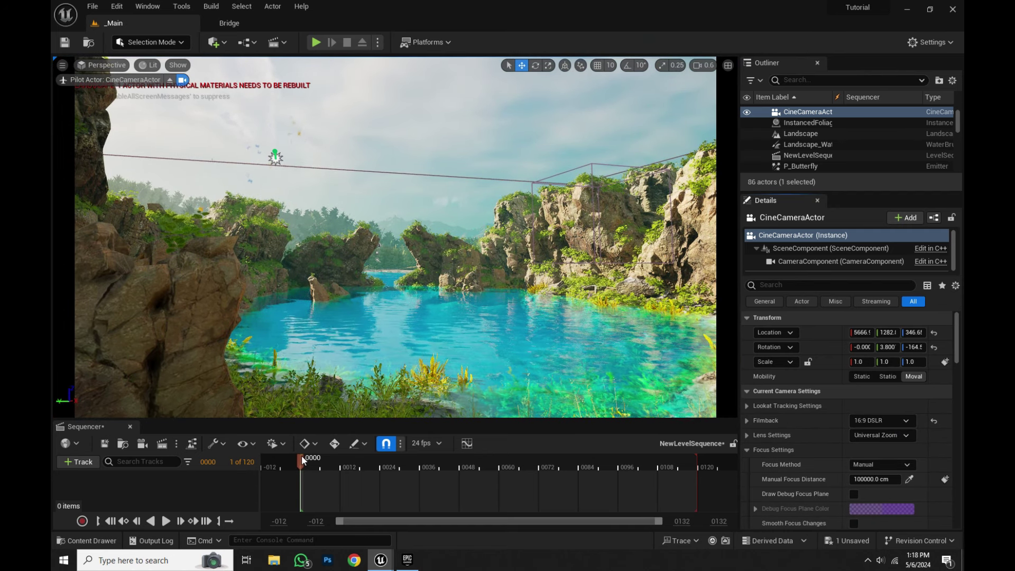
{"action": "right_click_drag", "start_coordinate": [395, 237], "coordinate": [369, 234]}
{"action": "key", "text": "q"}
{"action": "key", "text": "a"}
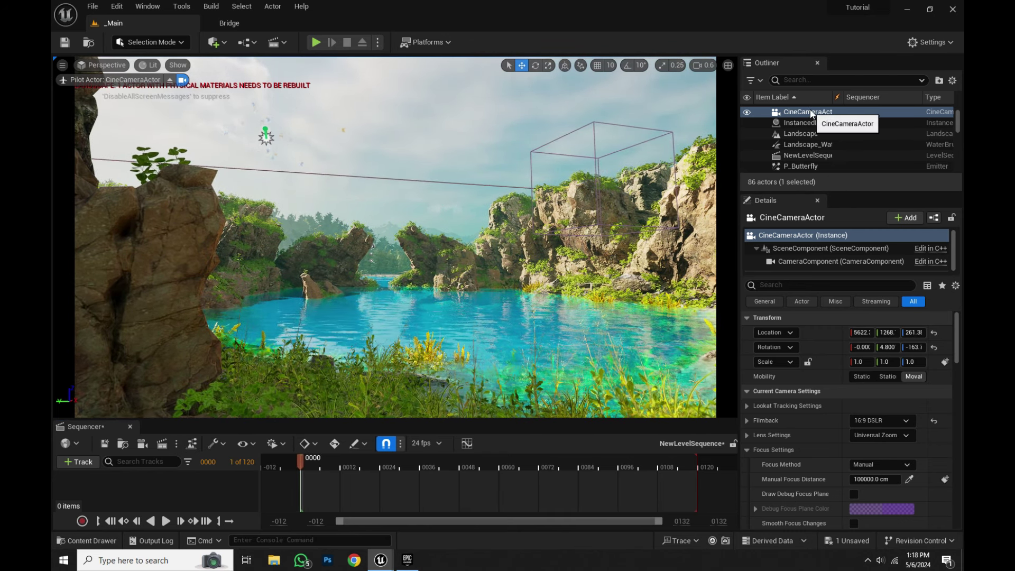
- Add CineCameraActor to the level sequence and key its Transform at frame 0
{"action": "left_click_drag", "start_coordinate": [812, 114], "coordinate": [140, 405]}
{"action": "left_click_drag", "start_coordinate": [125, 490], "coordinate": [127, 491]}
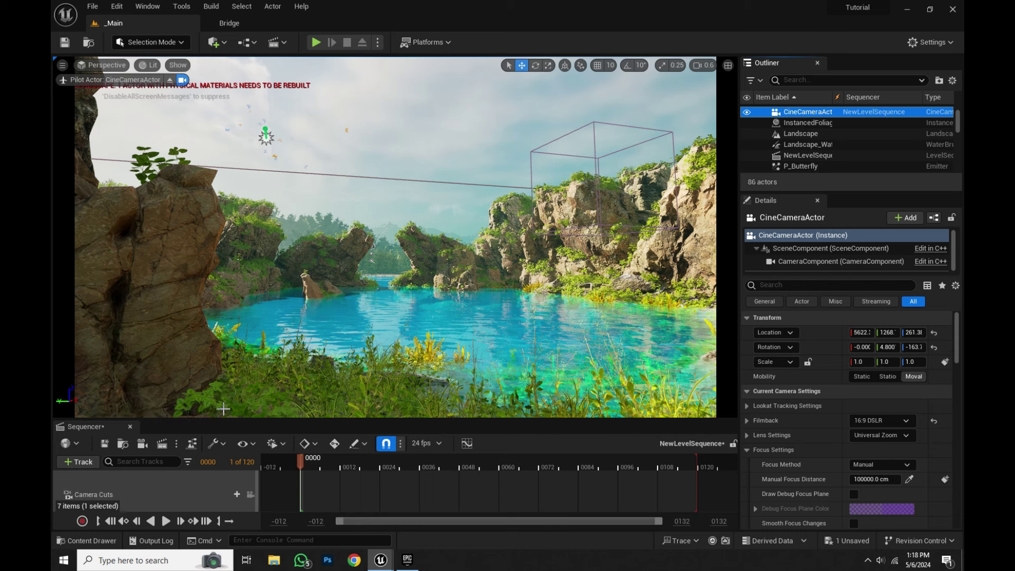
{"action": "left_click_drag", "start_coordinate": [227, 421], "coordinate": [228, 334]}
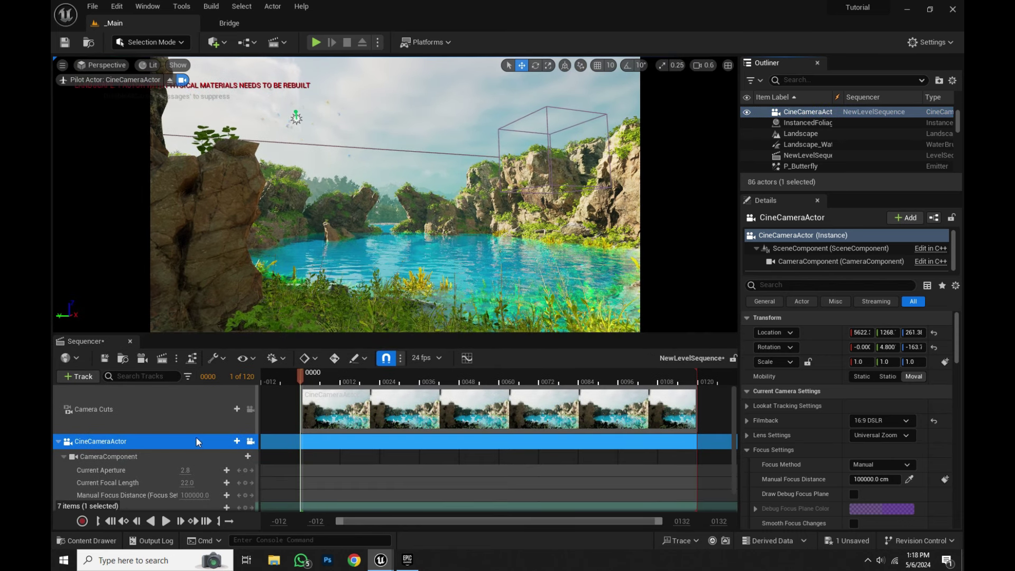
{"action": "scroll", "coordinate": [130, 497], "scroll_direction": "down", "scroll_amount": 1}
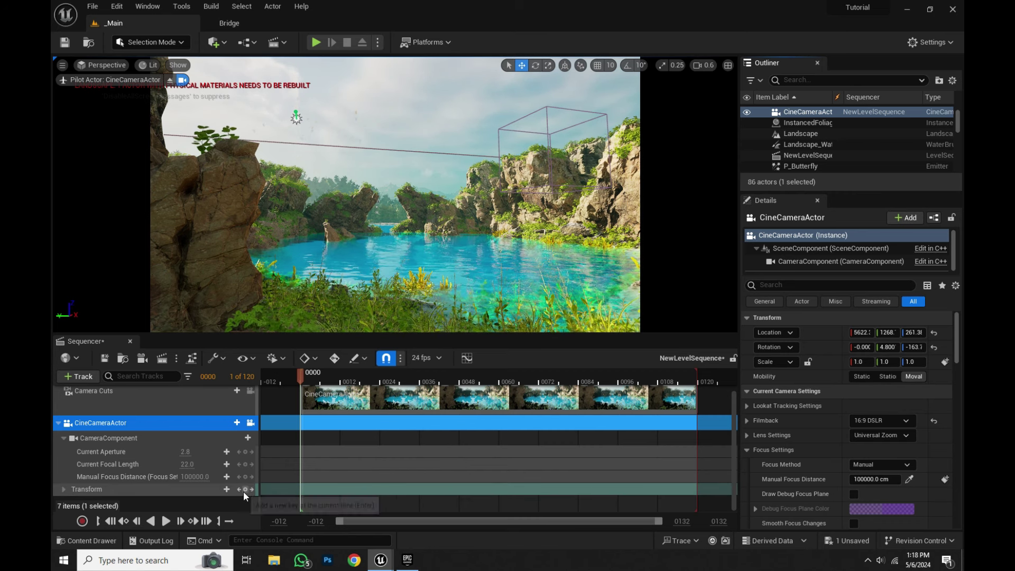
{"action": "left_click", "coordinate": [245, 489]}
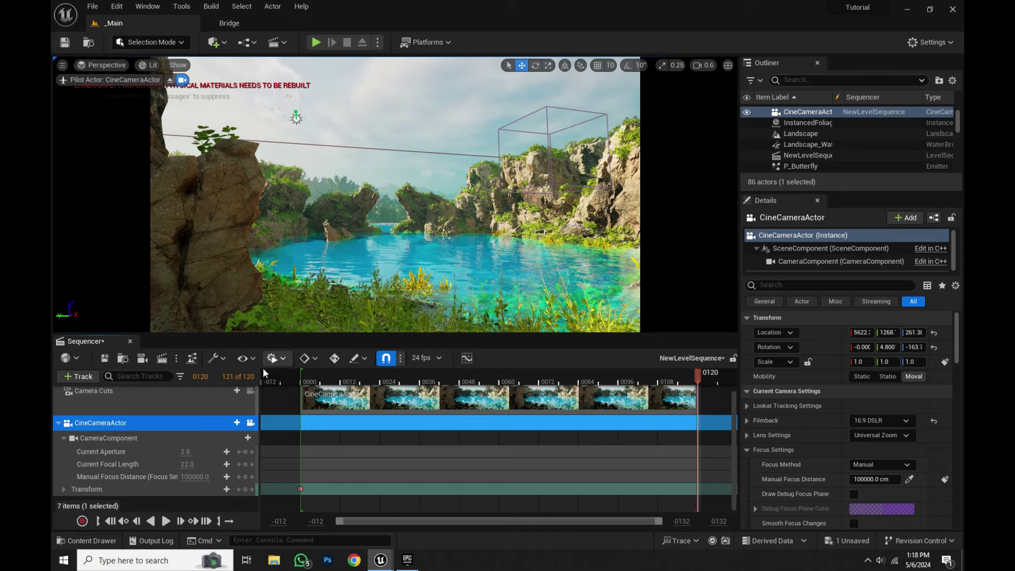
- At frame 120, move the piloted camera sideways along the lagoon shore and key its Transform
{"action": "key", "text": "d"}
{"action": "right_click_drag", "start_coordinate": [439, 200], "coordinate": [390, 212]}
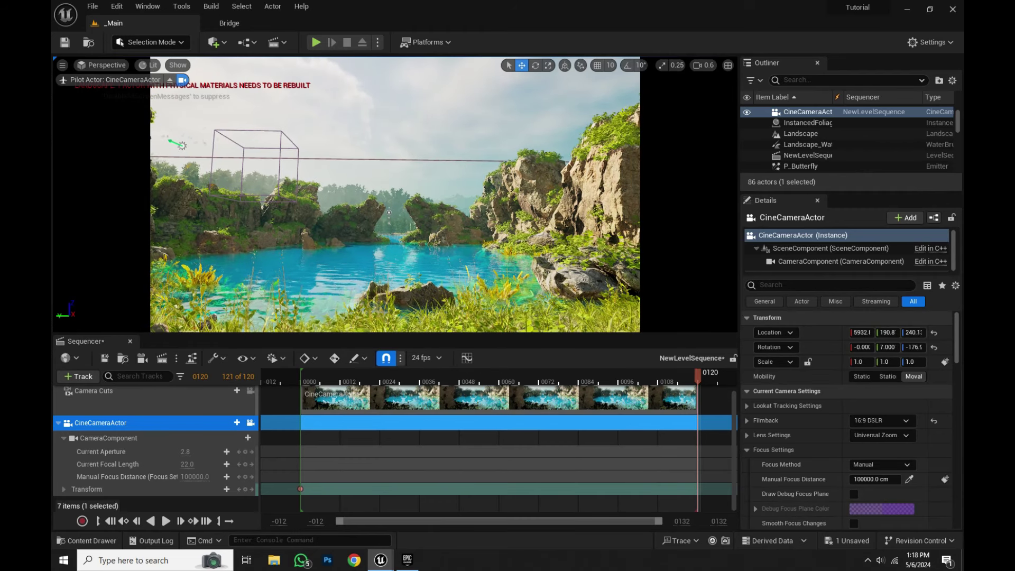
{"action": "left_click", "coordinate": [246, 489]}
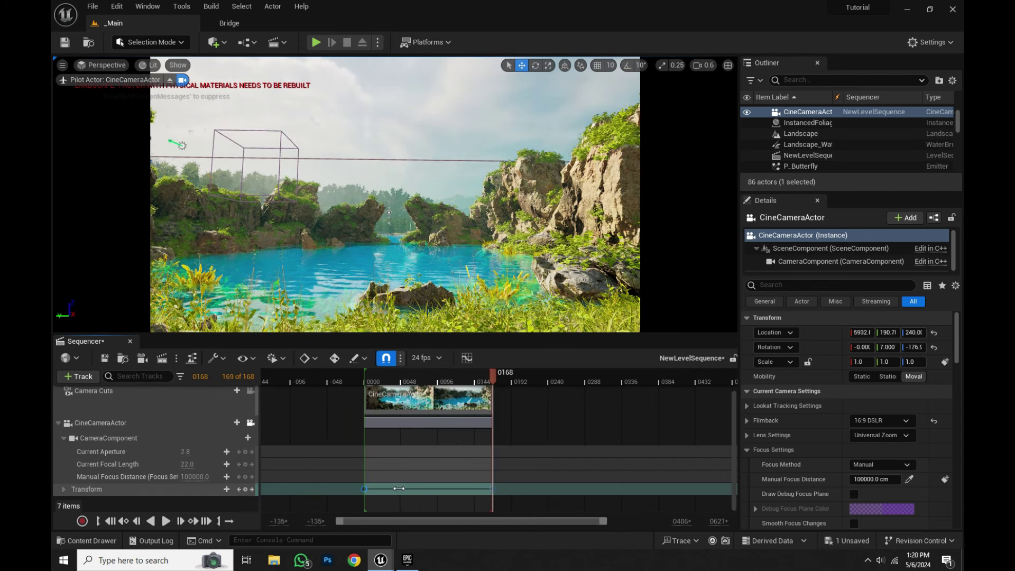
- Set the camera's Transform key interpolation to Linear and play the sequence from frame 0
{"action": "left_click", "coordinate": [352, 474]}
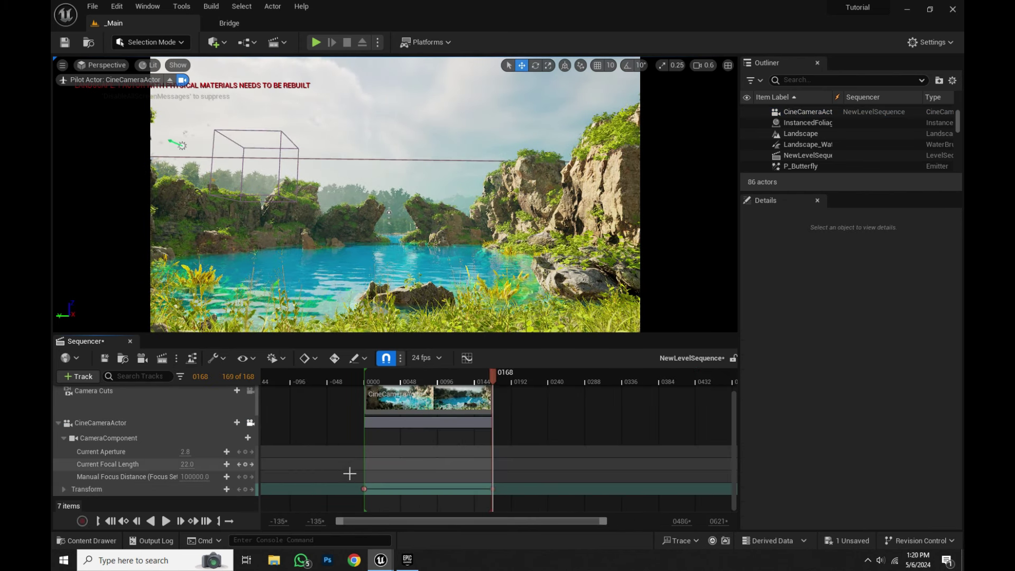
{"action": "left_click", "coordinate": [364, 487]}
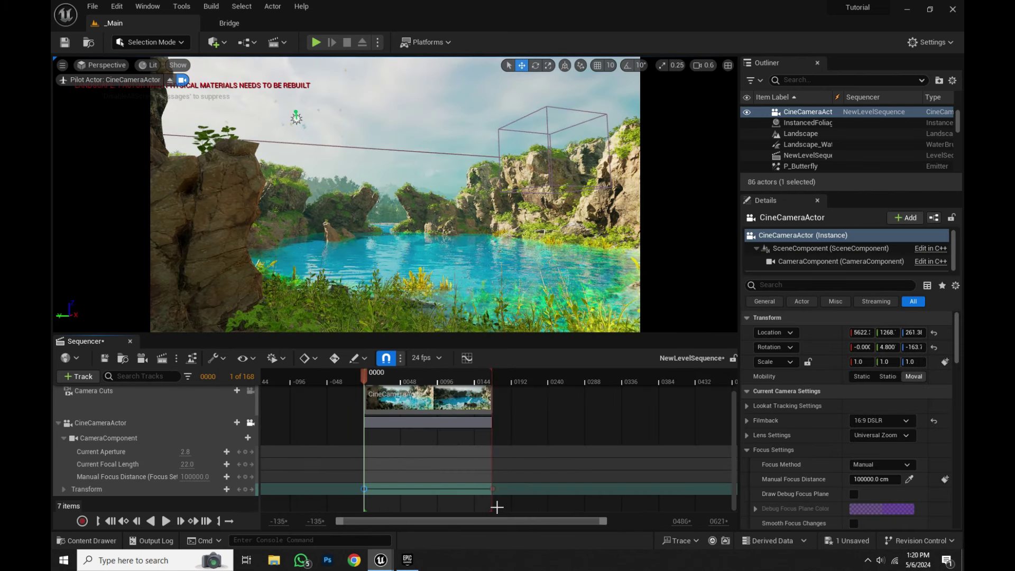
{"action": "right_click", "coordinate": [493, 488]}
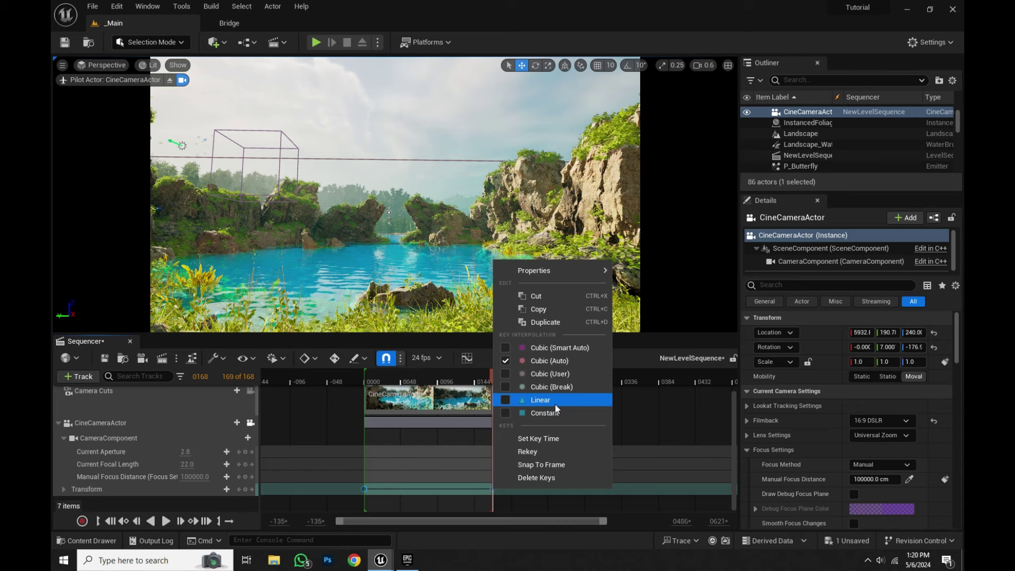
{"action": "left_click", "coordinate": [525, 400]}
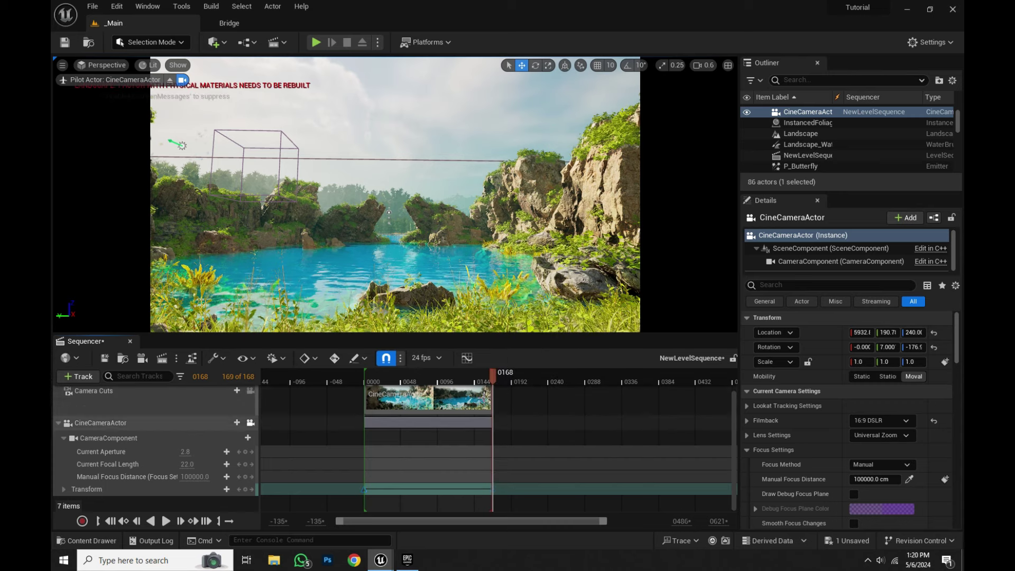
{"action": "left_click", "coordinate": [363, 382]}
{"action": "key", "text": "space"}
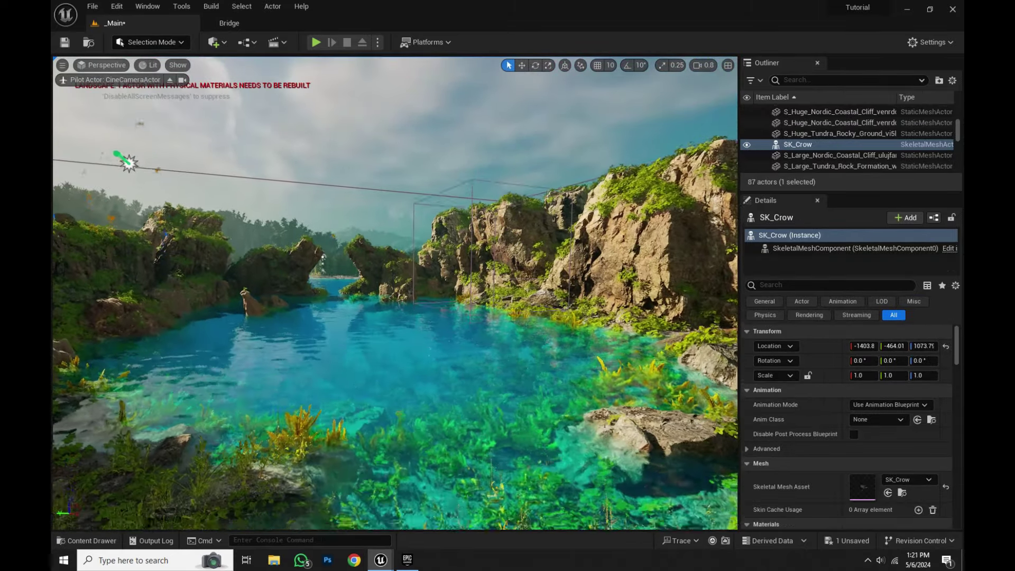
- Examine the lagoon from several viewpoints with SK_Crow in the level, and check the Crow Meshes folder
{"action": "mouse_move", "coordinate": [395, 293]}
{"action": "right_mouse_down"}
{"action": "mouse_move", "coordinate": [395, 307]}
{"action": "mouse_move", "coordinate": [365, 289]}
{"action": "mouse_move", "coordinate": [381, 307]}
{"action": "right_mouse_up"}
{"action": "key", "text": "w"}
{"action": "scroll", "coordinate": [254, 124], "scroll_direction": "up", "scroll_amount": 2}
{"action": "mouse_move", "coordinate": [254, 124]}
{"action": "right_mouse_down"}
{"action": "mouse_move", "coordinate": [264, 132]}
{"action": "mouse_move", "coordinate": [254, 106]}
{"action": "mouse_move", "coordinate": [254, 123]}
{"action": "right_mouse_up"}
{"action": "key", "text": "ctrl+space"}
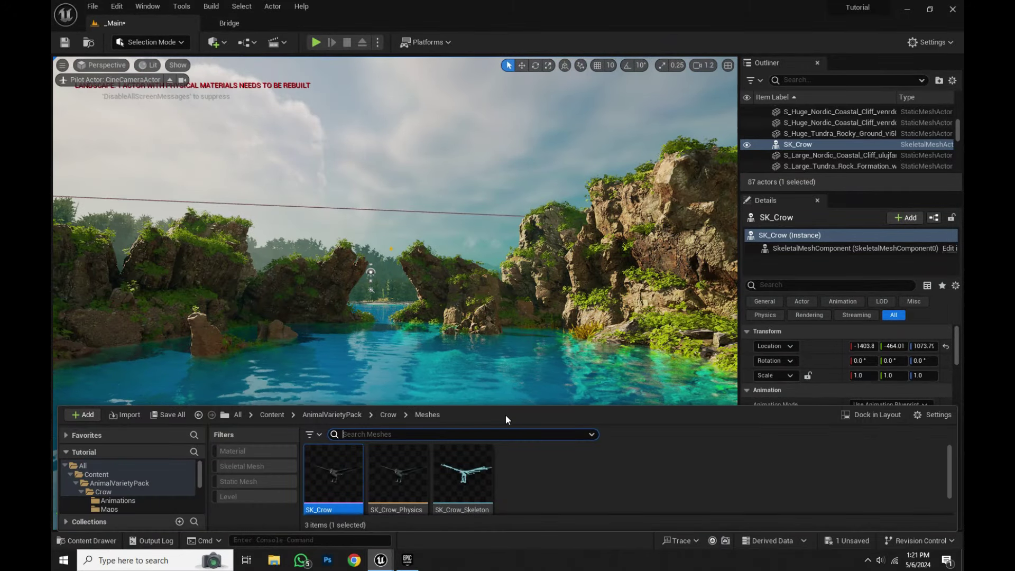
{"action": "left_click_drag", "start_coordinate": [505, 403], "coordinate": [504, 375]}
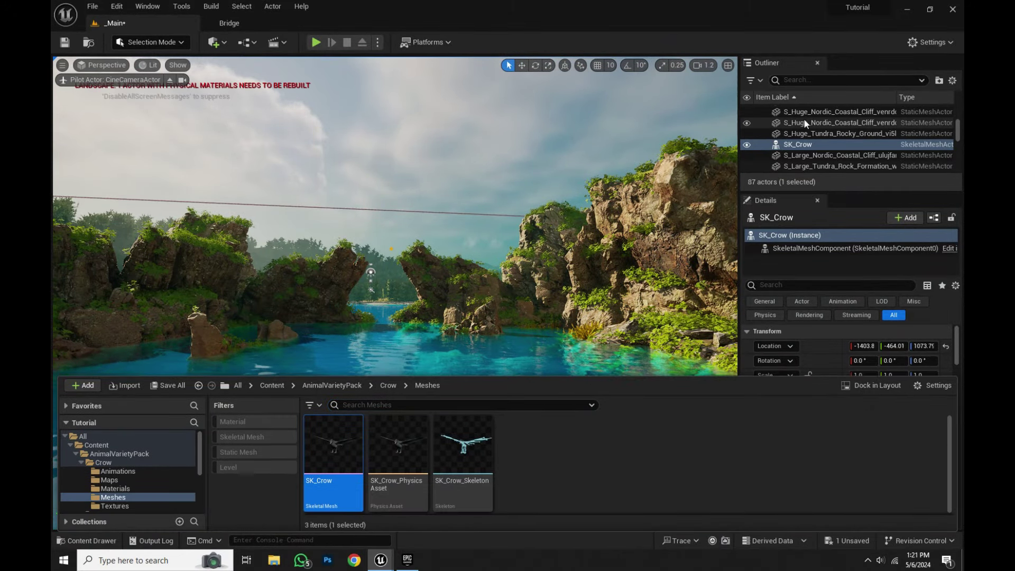
{"action": "key", "text": "ctrl+space"}
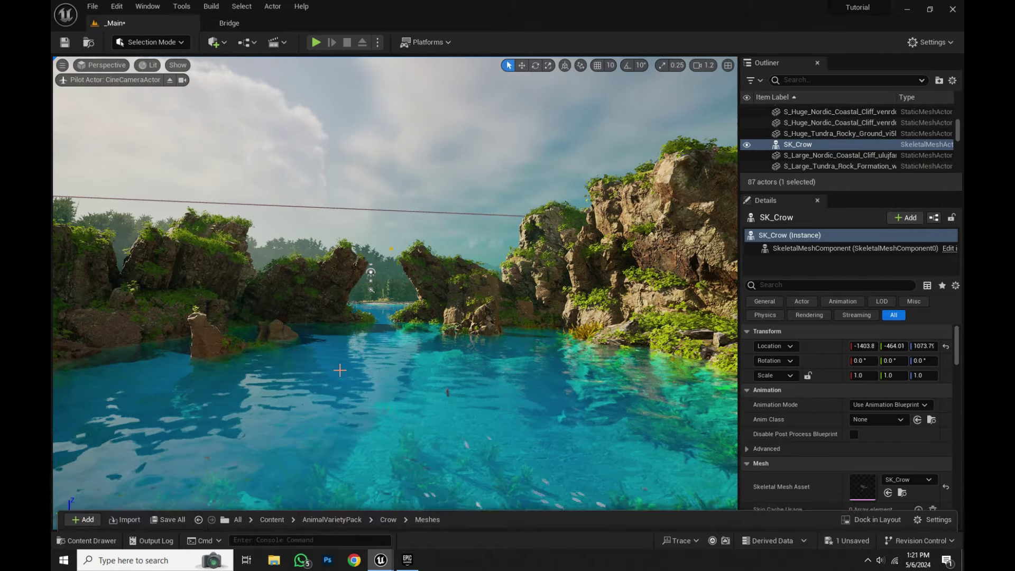
{"action": "right_click_drag", "start_coordinate": [423, 339], "coordinate": [415, 294]}
{"action": "key", "text": "ctrl+space"}
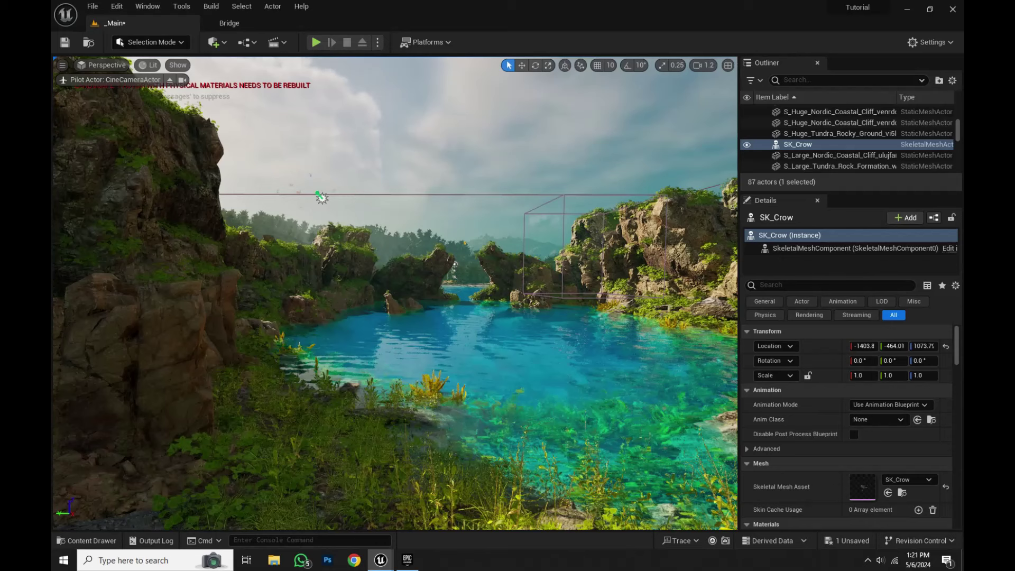
- Open NewLevelSequence from the Level_S content folder
{"action": "key", "text": "ctrl+space"}
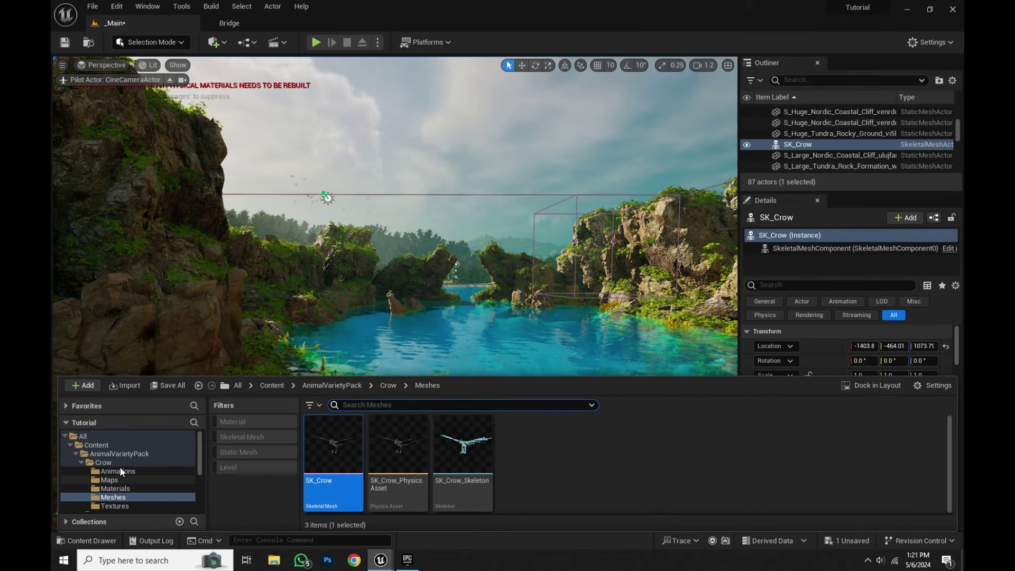
{"action": "left_click", "coordinate": [101, 463]}
{"action": "scroll", "coordinate": [127, 484], "scroll_direction": "down", "scroll_amount": 5}
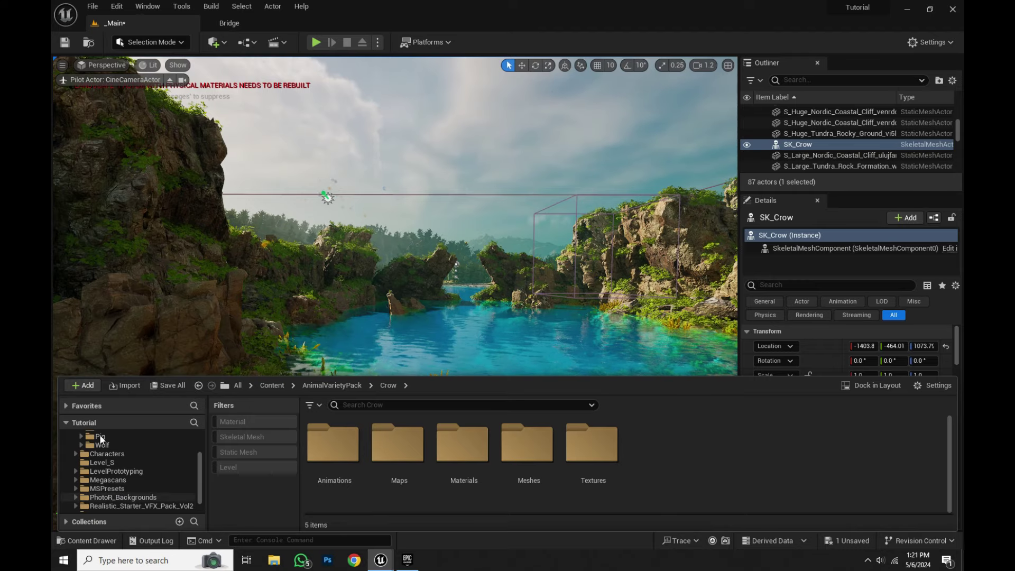
{"action": "left_click", "coordinate": [116, 462]}
{"action": "double_click", "coordinate": [346, 430]}
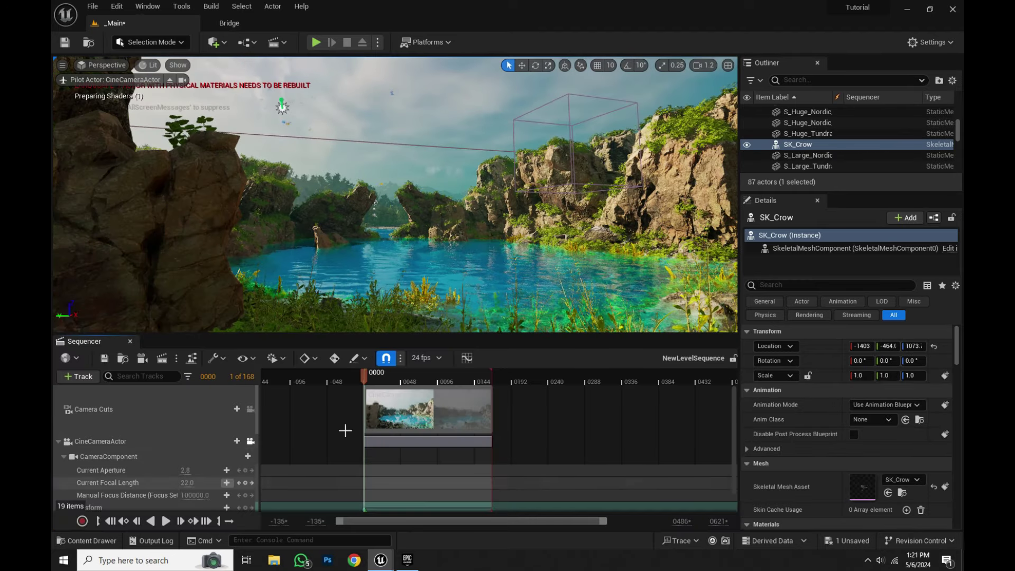
- Add the SK_Crow actor to the level sequence as a new track
{"action": "left_click", "coordinate": [365, 375]}
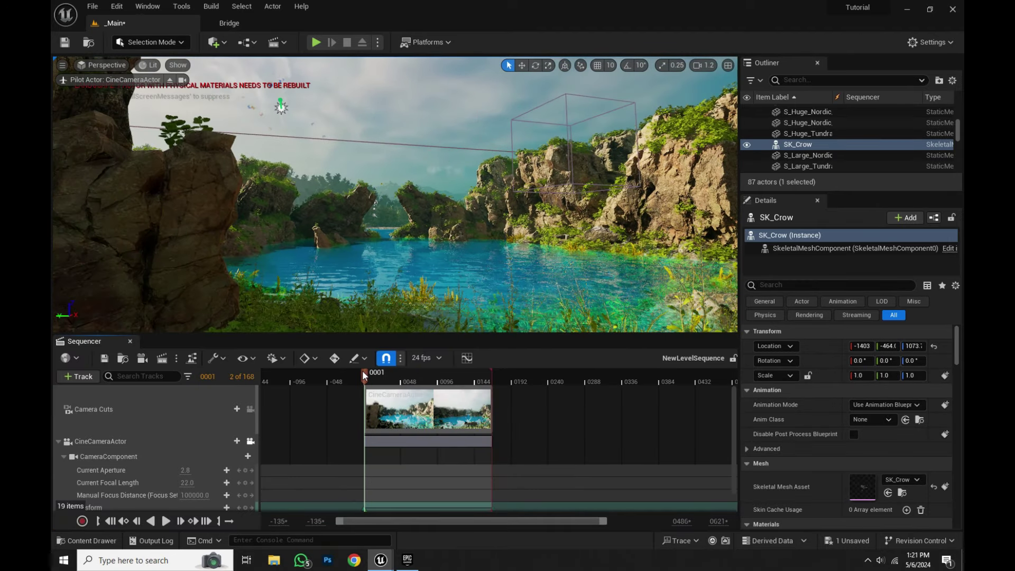
{"action": "left_click_drag", "start_coordinate": [365, 376], "coordinate": [372, 377]}
{"action": "left_click_drag", "start_coordinate": [815, 145], "coordinate": [334, 313]}
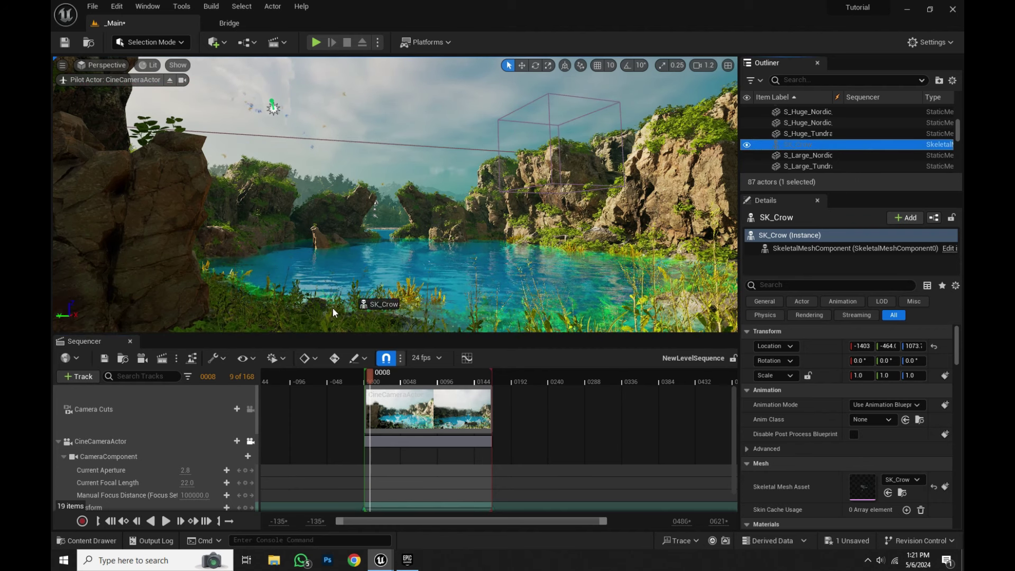
{"action": "left_click_drag", "start_coordinate": [223, 449], "coordinate": [212, 449]}
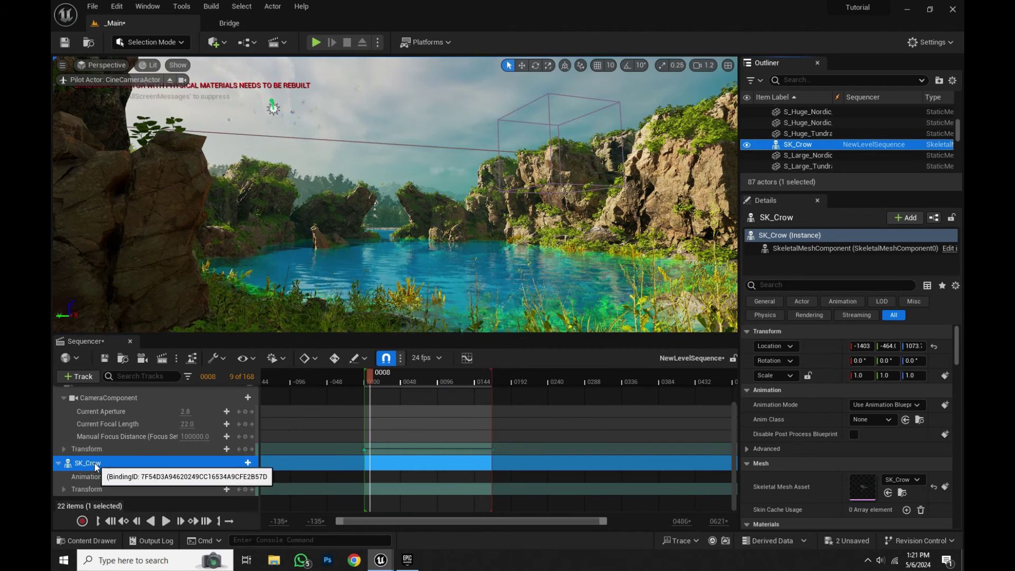
- Add the ANIM_Crow_Fly animation to SK_Crow and extend its section to the sequence end at frame 168
{"action": "left_click", "coordinate": [248, 477]}
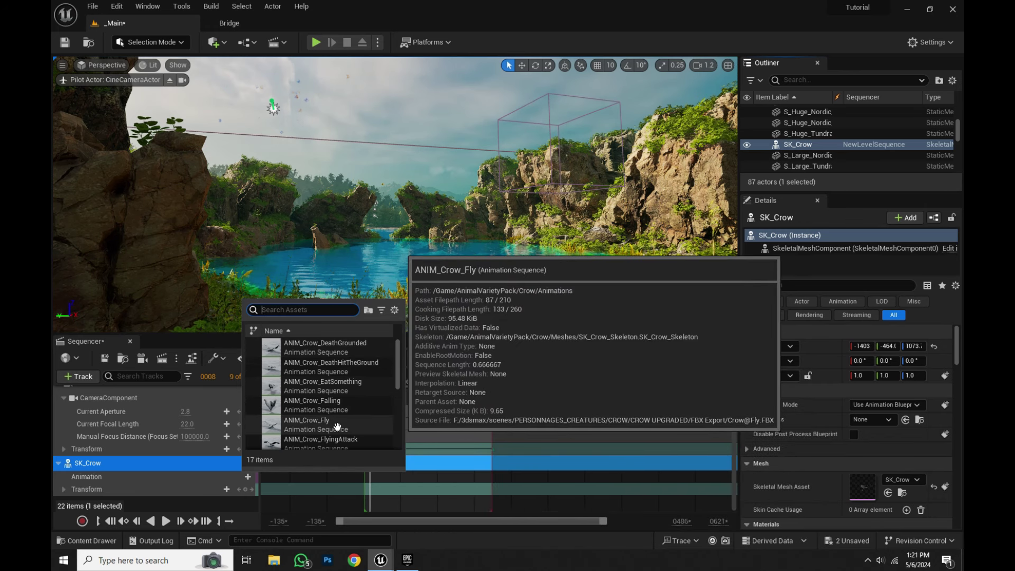
{"action": "left_click", "coordinate": [337, 426]}
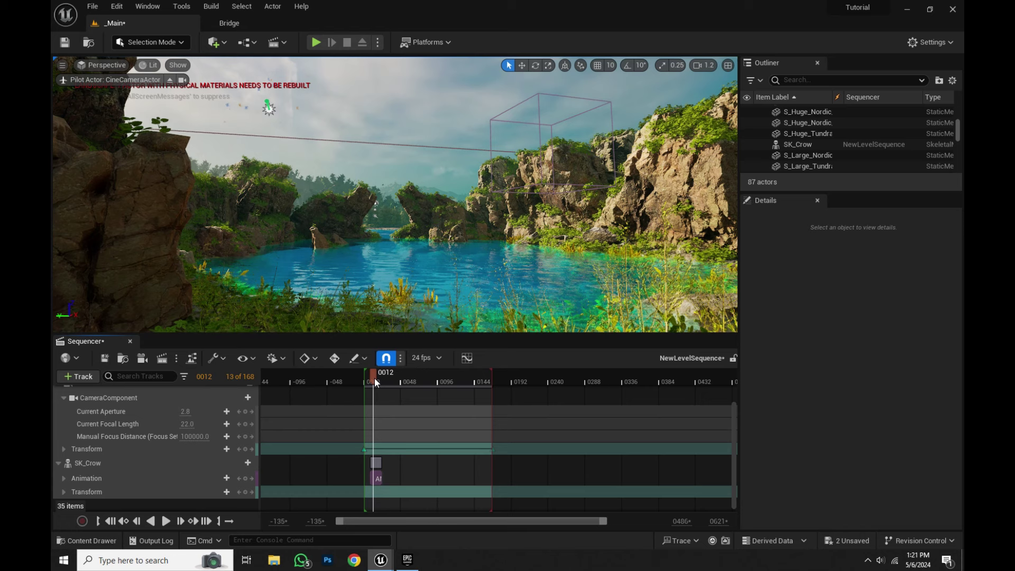
{"action": "left_click_drag", "start_coordinate": [375, 377], "coordinate": [357, 394]}
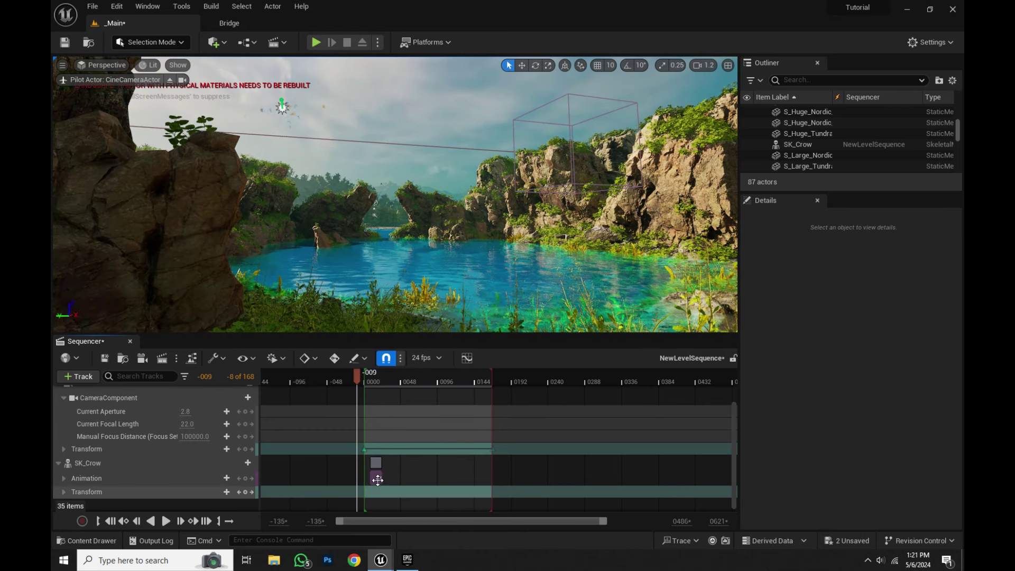
{"action": "left_click_drag", "start_coordinate": [382, 479], "coordinate": [494, 480]}
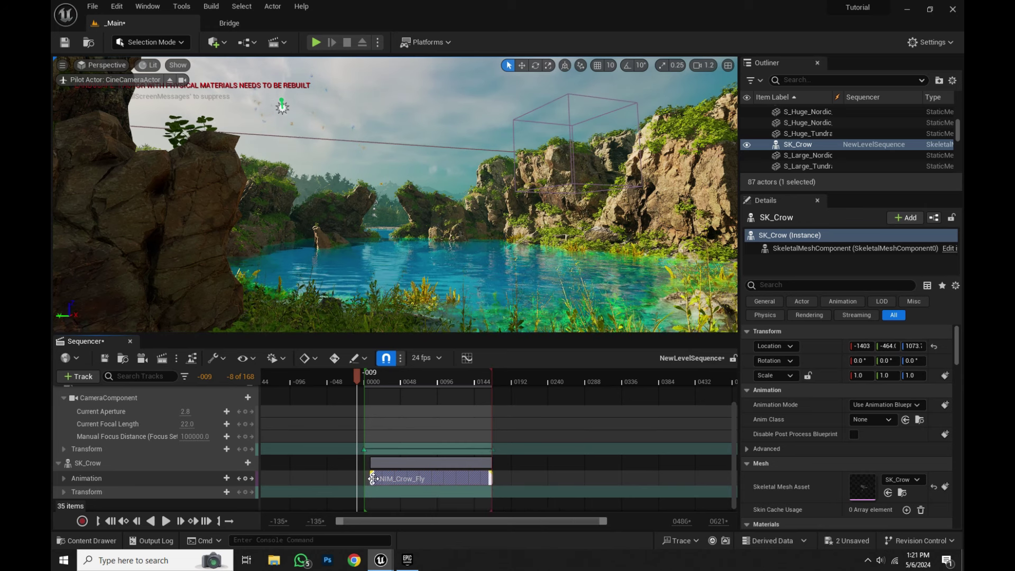
- Trim the start of the ANIM_Crow_Fly section to frame 0 of the sequence
{"action": "left_click_drag", "start_coordinate": [372, 479], "coordinate": [358, 479]}
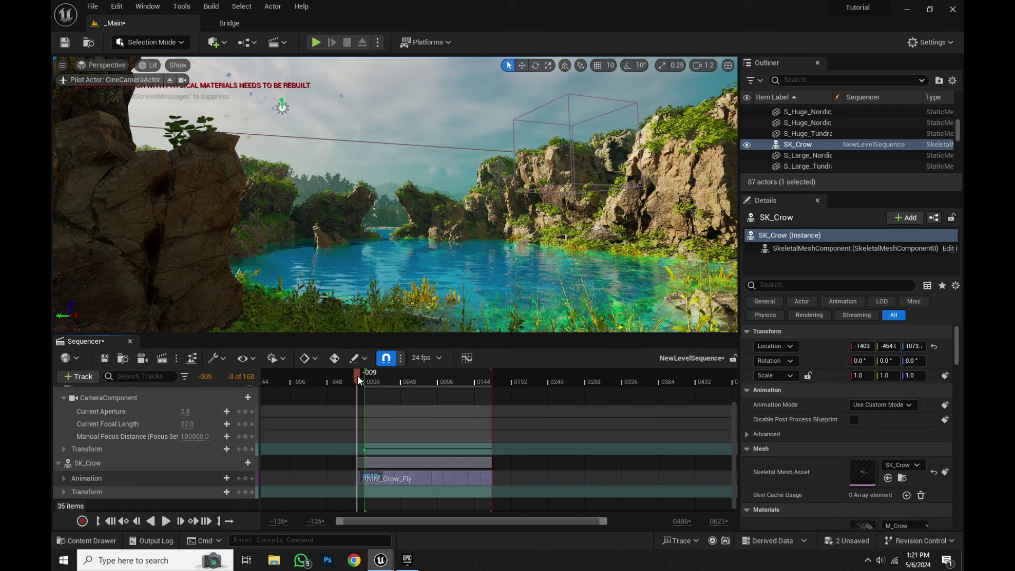
{"action": "left_click_drag", "start_coordinate": [358, 380], "coordinate": [366, 379]}
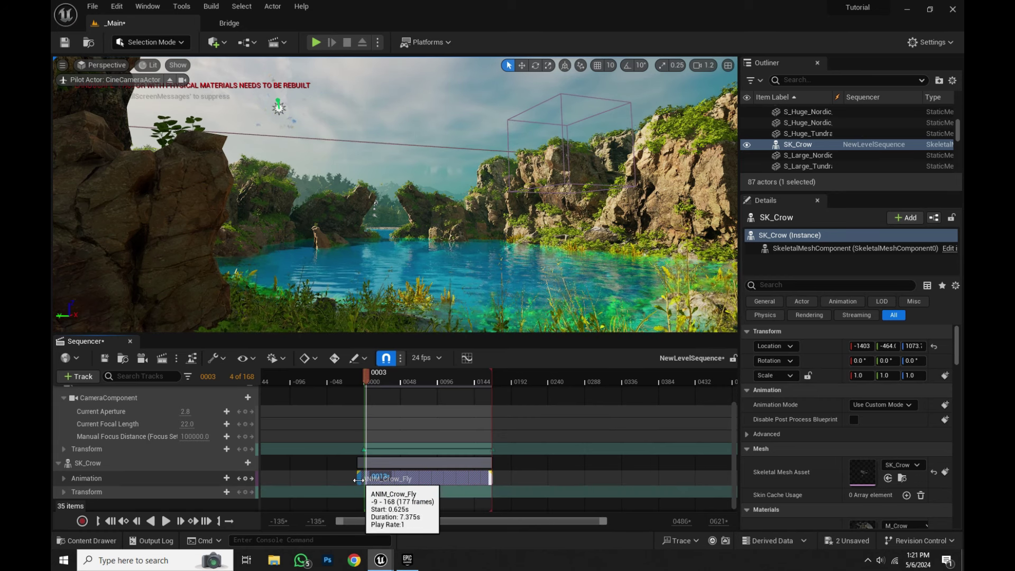
{"action": "left_click_drag", "start_coordinate": [358, 480], "coordinate": [365, 480]}
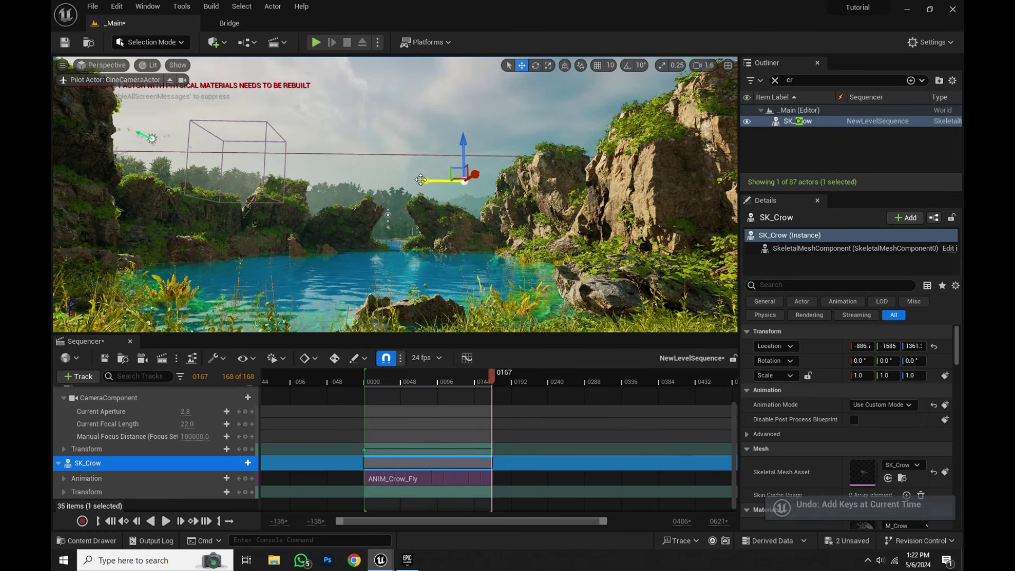
- Keyframe SK_Crow's transform at frame 1, and again at frame 167 with the crow moved along Y to about 491.7
{"action": "left_click_drag", "start_coordinate": [461, 382], "coordinate": [366, 390]}
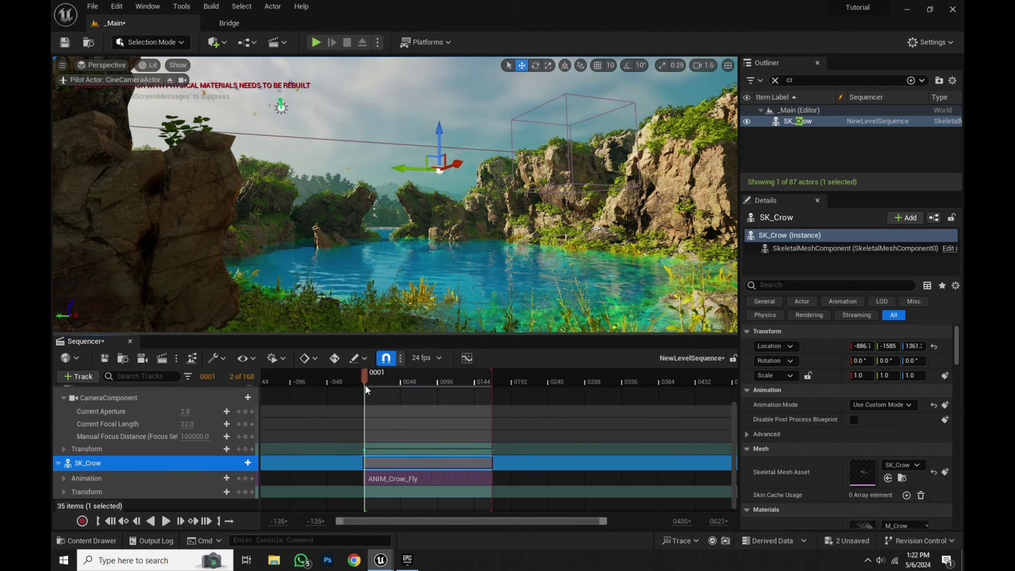
{"action": "left_click", "coordinate": [245, 492]}
{"action": "left_click_drag", "start_coordinate": [365, 381], "coordinate": [493, 398]}
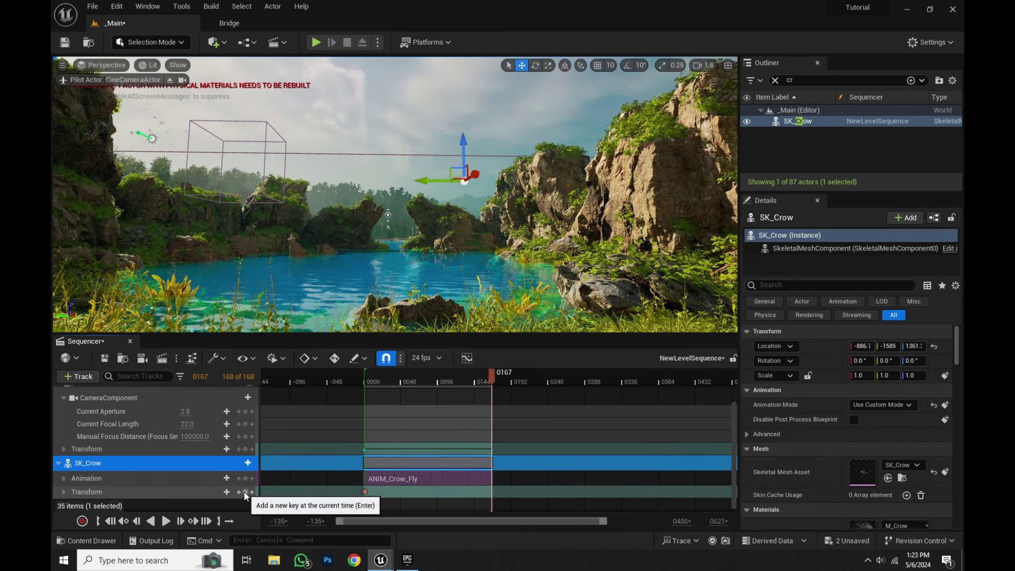
{"action": "left_click_drag", "start_coordinate": [426, 182], "coordinate": [330, 184]}
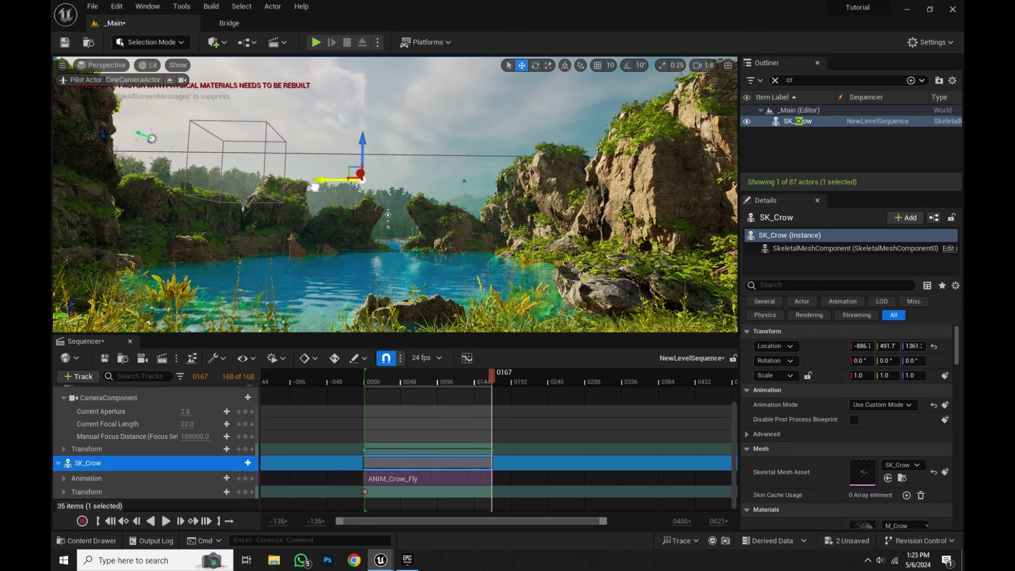
{"action": "left_click", "coordinate": [245, 492]}
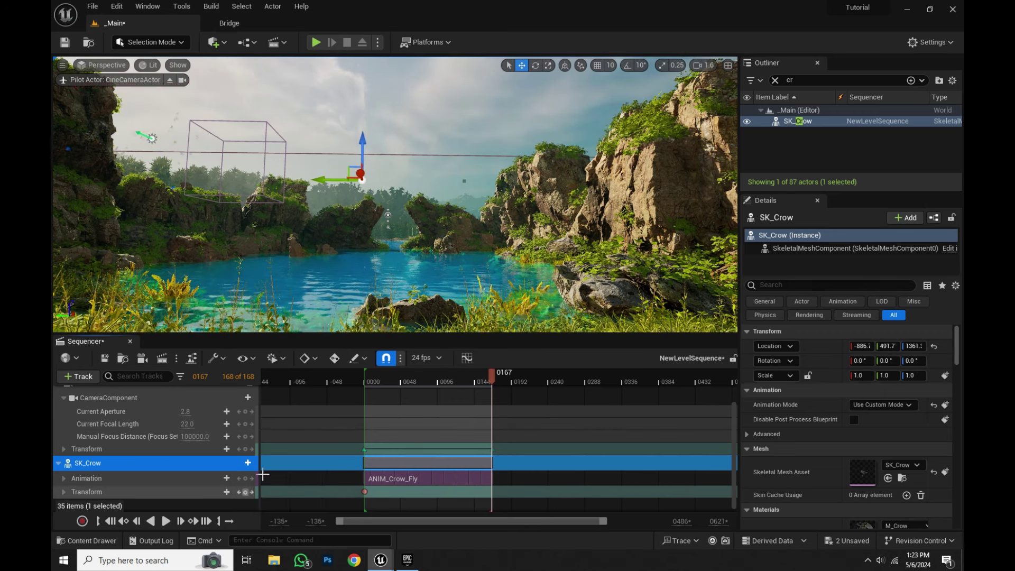
- Set SK_Crow's start and end transform keys to linear interpolation and play the sequence
{"action": "left_click", "coordinate": [365, 492]}
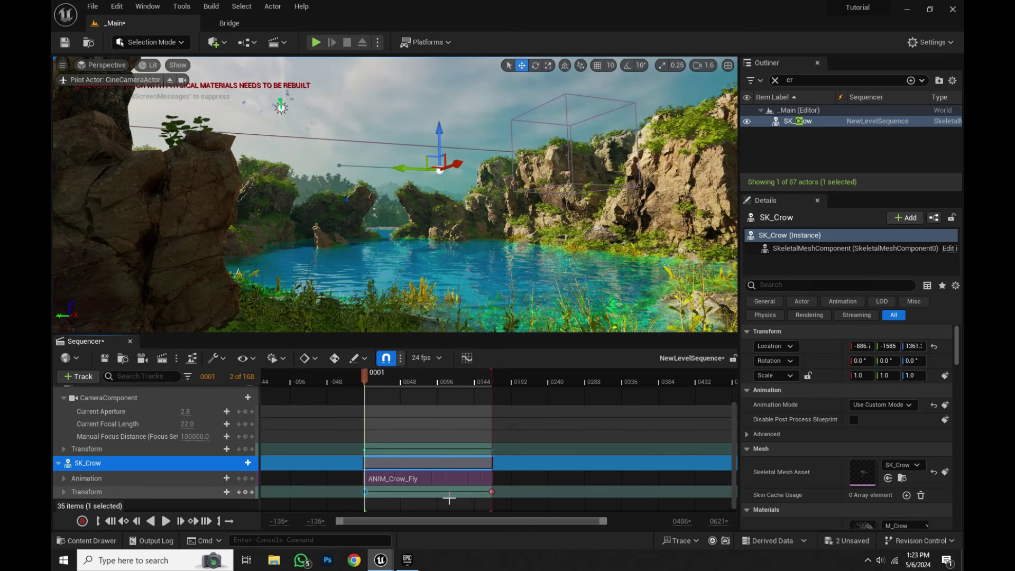
{"action": "left_click", "coordinate": [491, 492]}
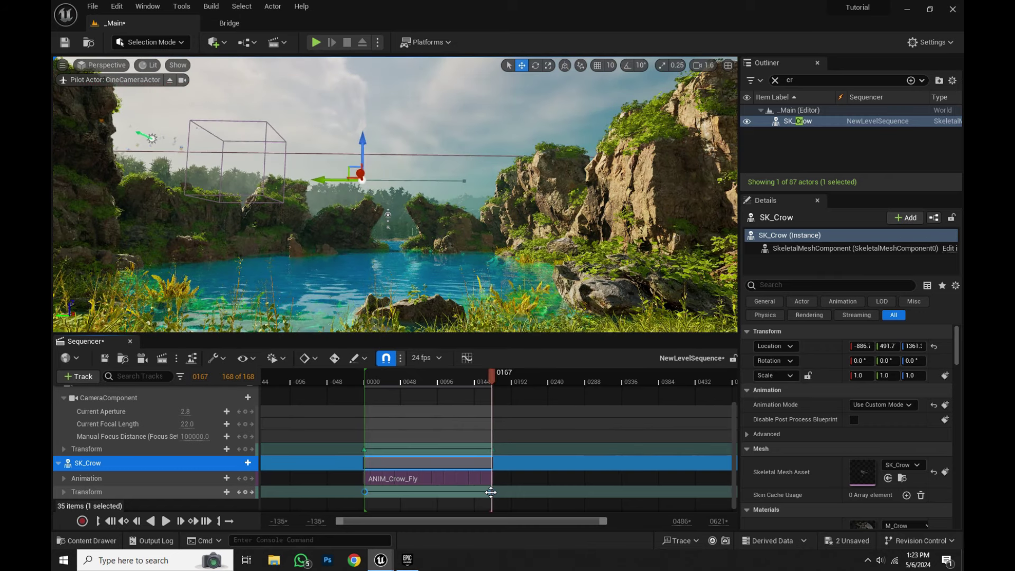
{"action": "right_click", "coordinate": [491, 492]}
{"action": "left_click", "coordinate": [537, 403]}
{"action": "key", "text": "space"}
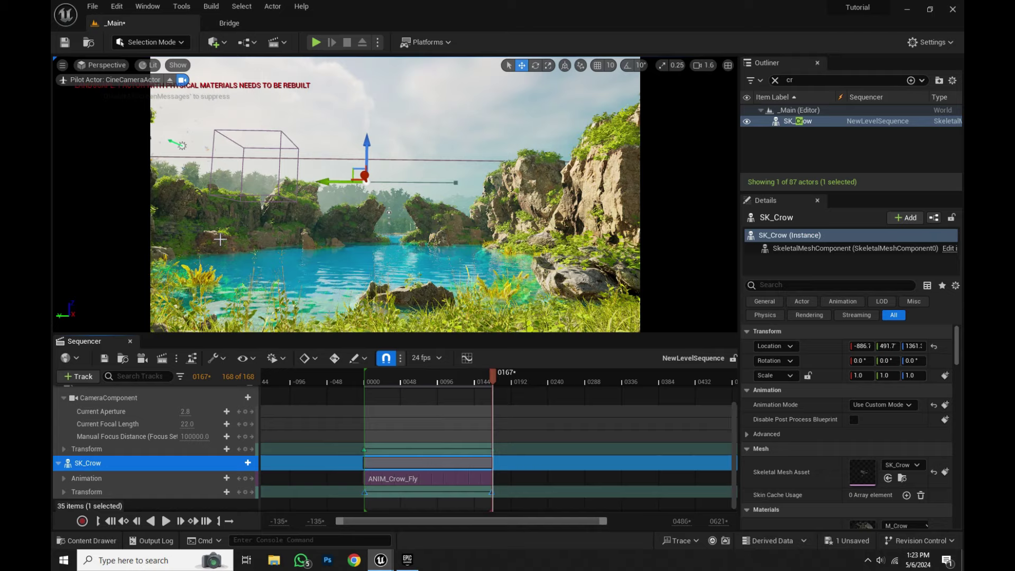
- Rotate the atmosphere light to adjust the sunlight over the lagoon and check it around frames 7 and 37
{"action": "mouse_move", "coordinate": [383, 379]}
{"action": "left_mouse_down"}
{"action": "mouse_move", "coordinate": [359, 377]}
{"action": "mouse_move", "coordinate": [480, 373]}
{"action": "mouse_move", "coordinate": [369, 377]}
{"action": "left_mouse_up"}
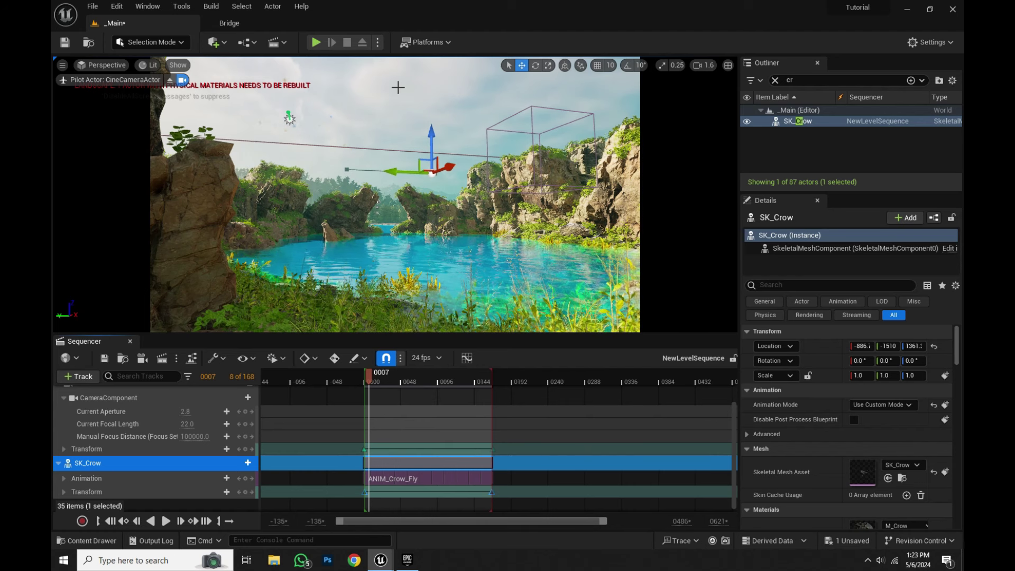
{"action": "right_click_drag", "start_coordinate": [398, 88], "coordinate": [372, 76]}
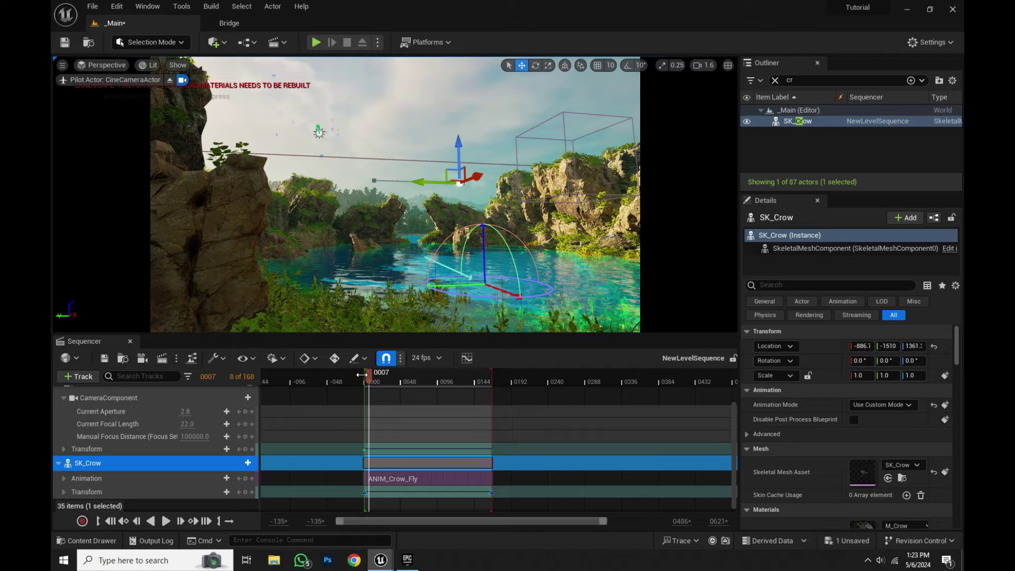
{"action": "left_click_drag", "start_coordinate": [364, 373], "coordinate": [392, 388]}
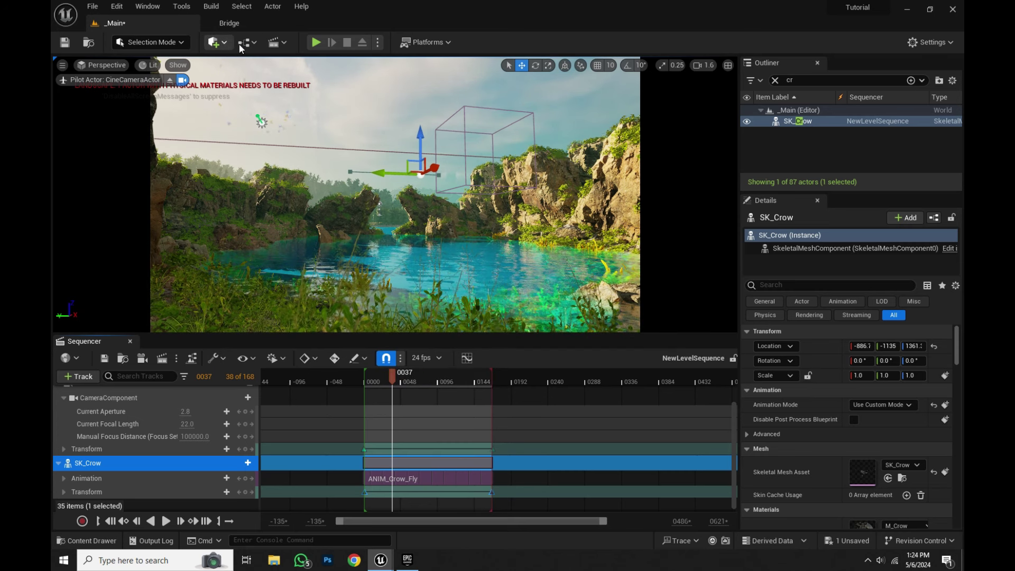
- Open the Plugins browser in a maximised window and close Project Settings
{"action": "left_click", "coordinate": [117, 7]}
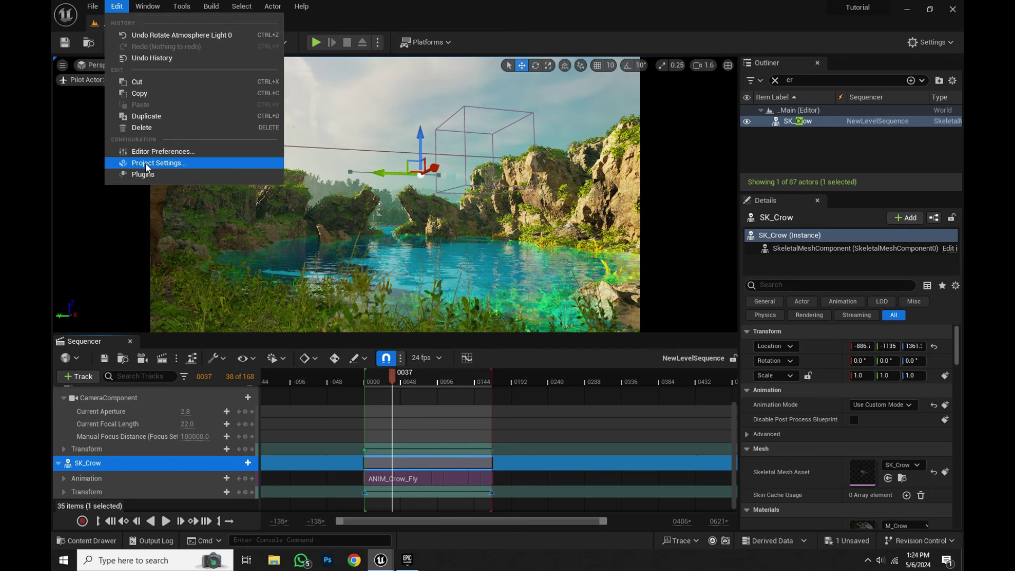
{"action": "left_click", "coordinate": [159, 161]}
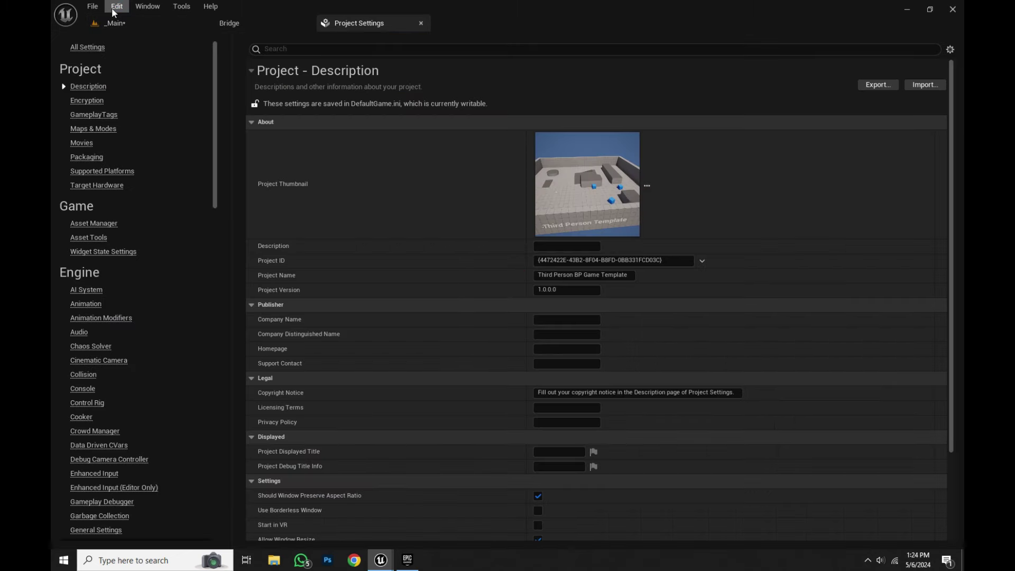
{"action": "left_click", "coordinate": [117, 6]}
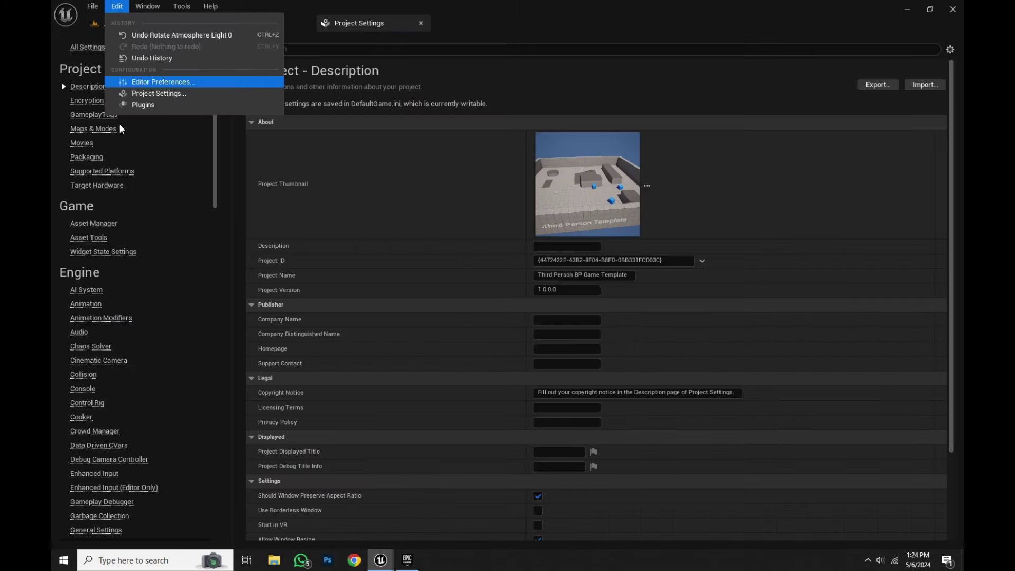
{"action": "left_click", "coordinate": [143, 105]}
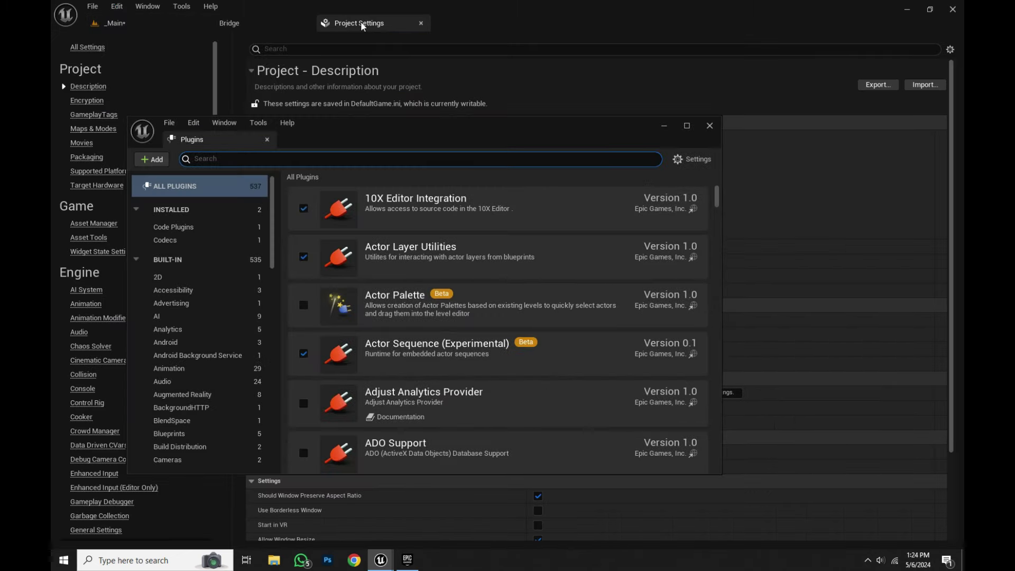
{"action": "left_click", "coordinate": [421, 24]}
{"action": "left_click_drag", "start_coordinate": [404, 124], "coordinate": [415, 105]}
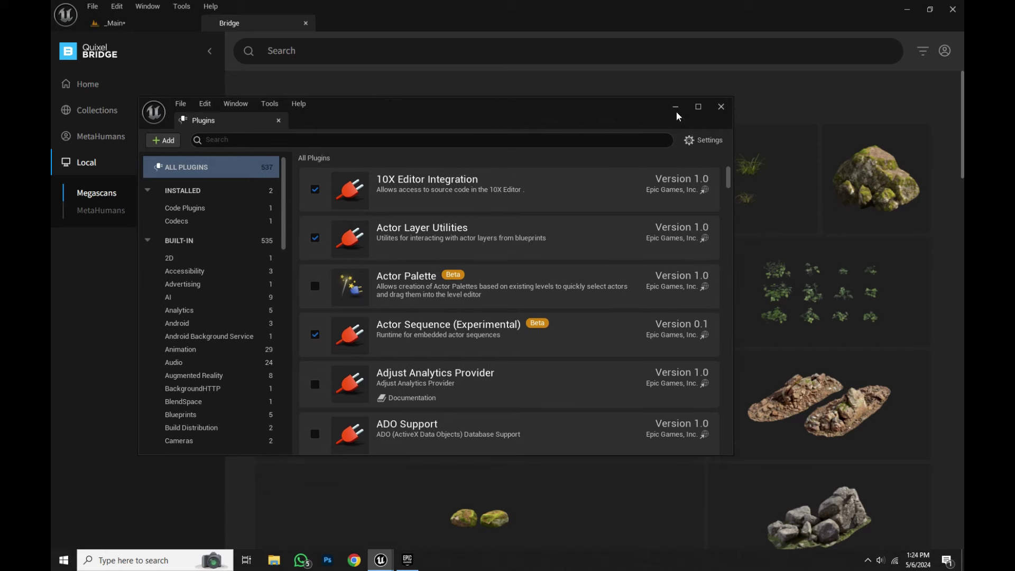
{"action": "left_click", "coordinate": [699, 106]}
- Find the Movie Render Queue plugin by searching for "movie re" and enable it
{"action": "left_click", "coordinate": [342, 42]}
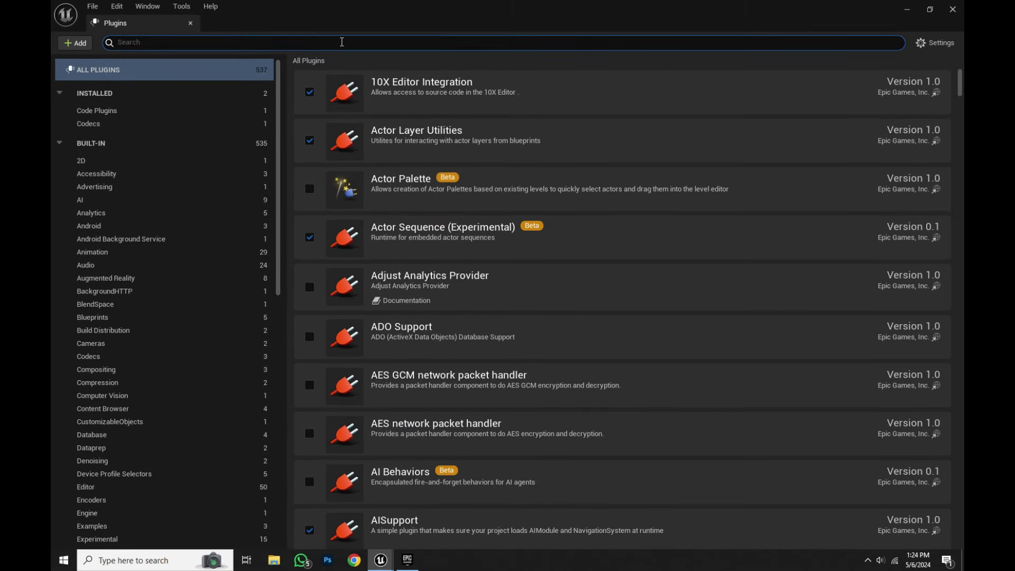
{"action": "type", "text": "movie"}
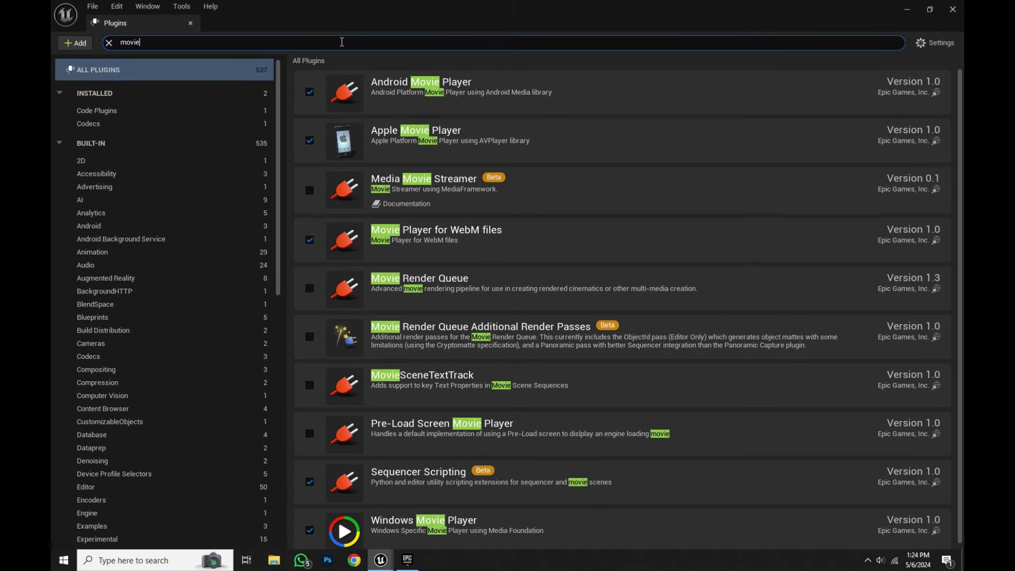
{"action": "type", "text": " re"}
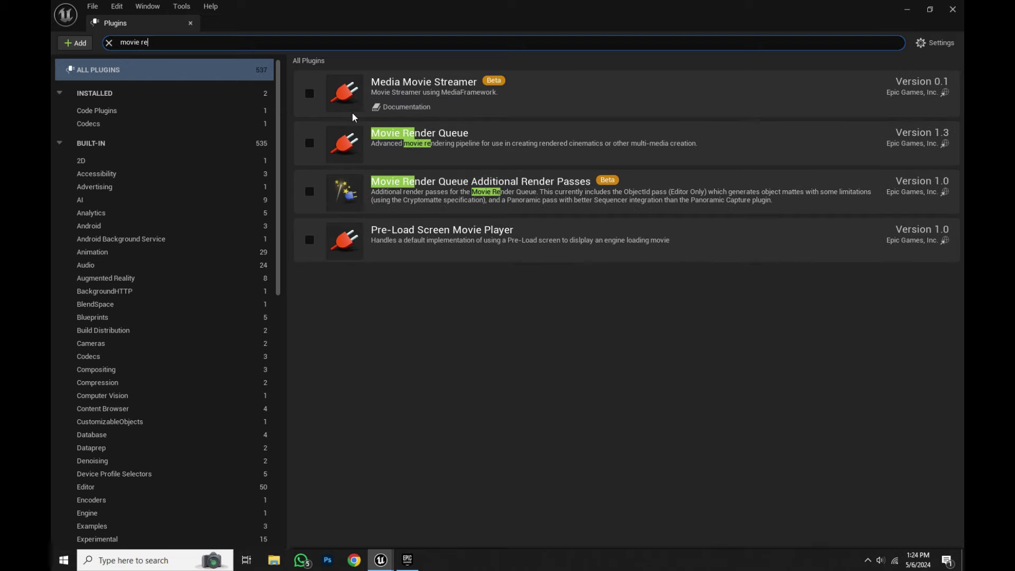
{"action": "left_click", "coordinate": [311, 143]}
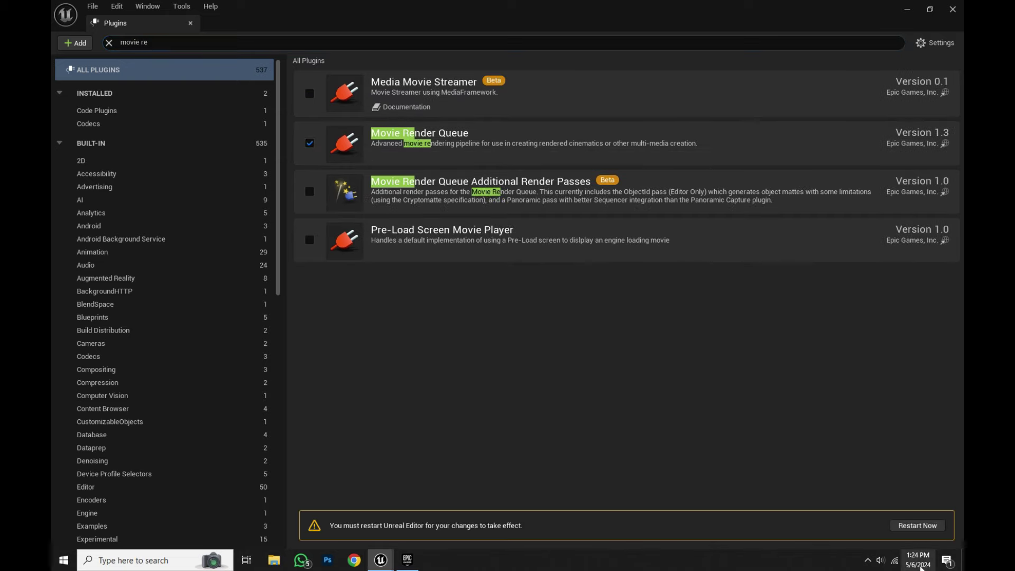
- Restart the editor with the unsaved changes saved, and close the Epic Games Launcher
{"action": "left_click", "coordinate": [918, 527]}
{"action": "left_click", "coordinate": [542, 404]}
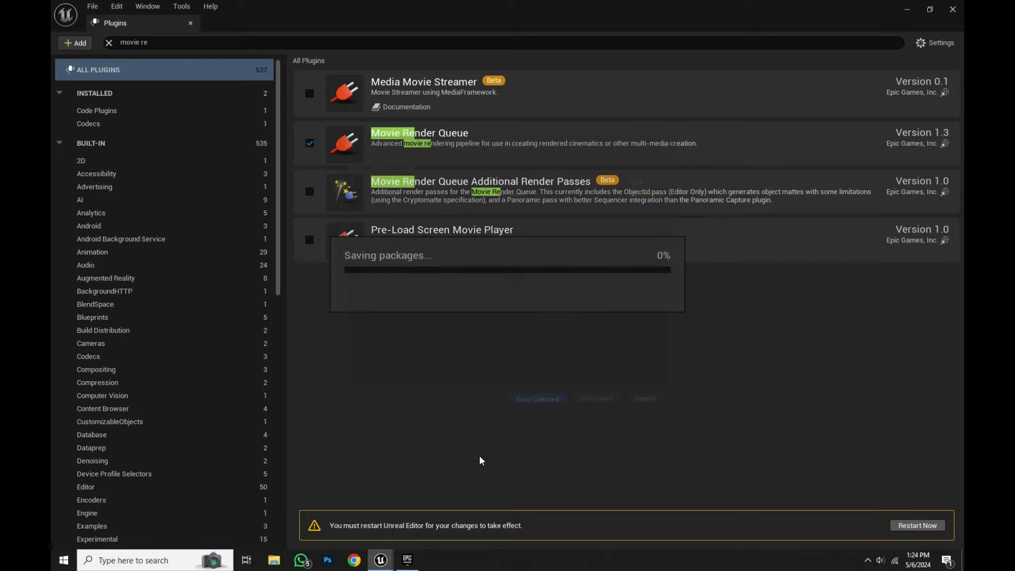
{"action": "left_click", "coordinate": [403, 561]}
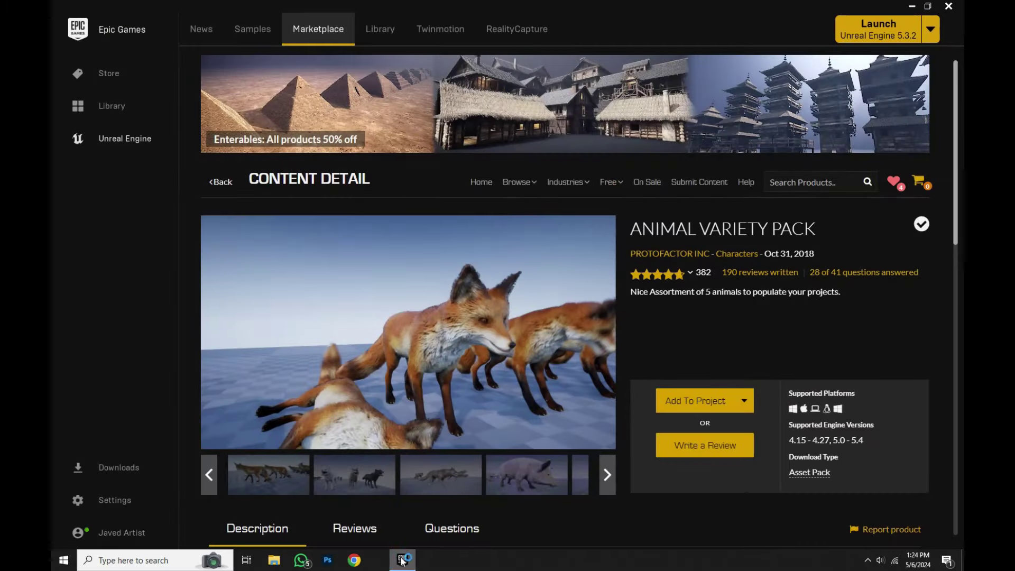
{"action": "left_click", "coordinate": [949, 5]}
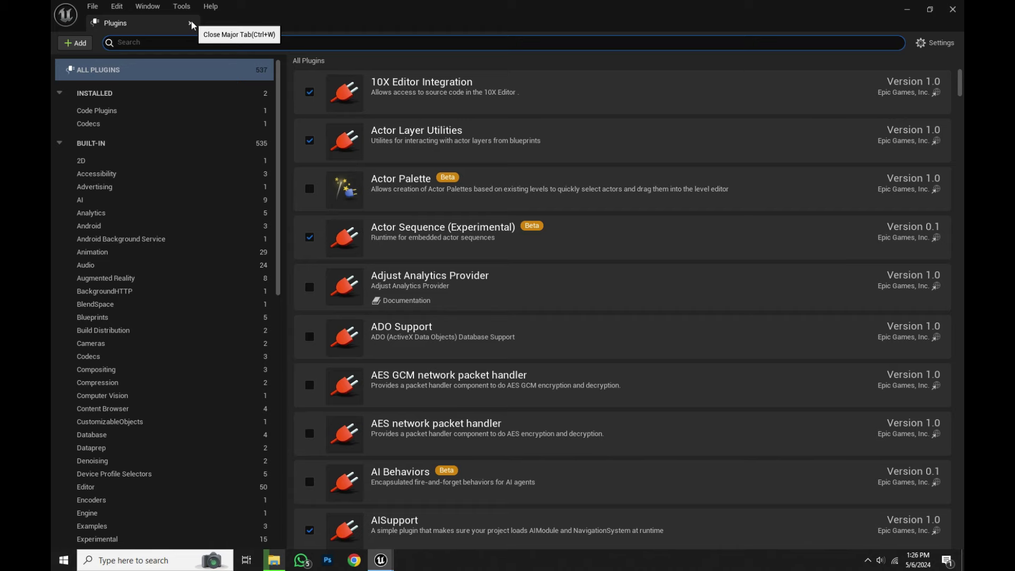
- Close the Plugins browser, the Message Log and the leftover asset window behind it
{"action": "left_click", "coordinate": [191, 23]}
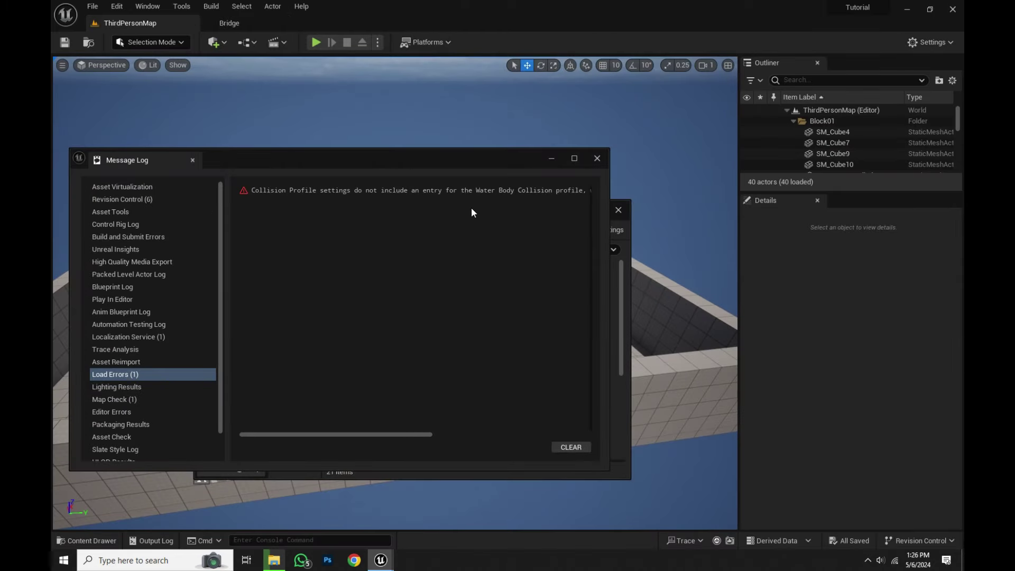
{"action": "left_click_drag", "start_coordinate": [537, 161], "coordinate": [507, 179]}
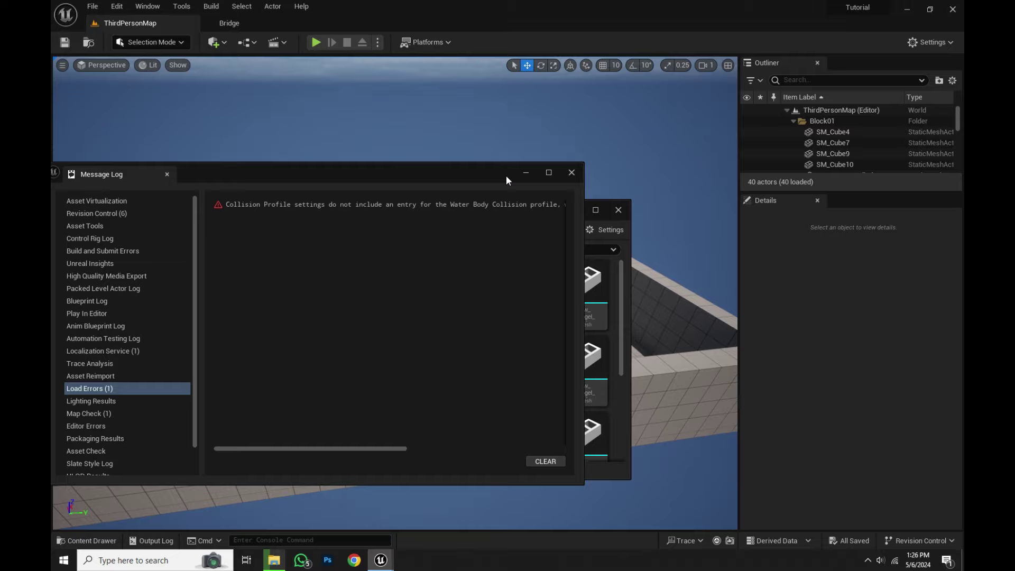
{"action": "left_click", "coordinate": [571, 172]}
{"action": "left_click", "coordinate": [618, 210]}
- Open the _Main level from the root Content folder
{"action": "right_click_drag", "start_coordinate": [300, 472], "coordinate": [351, 473]}
{"action": "key", "text": "ctrl+space"}
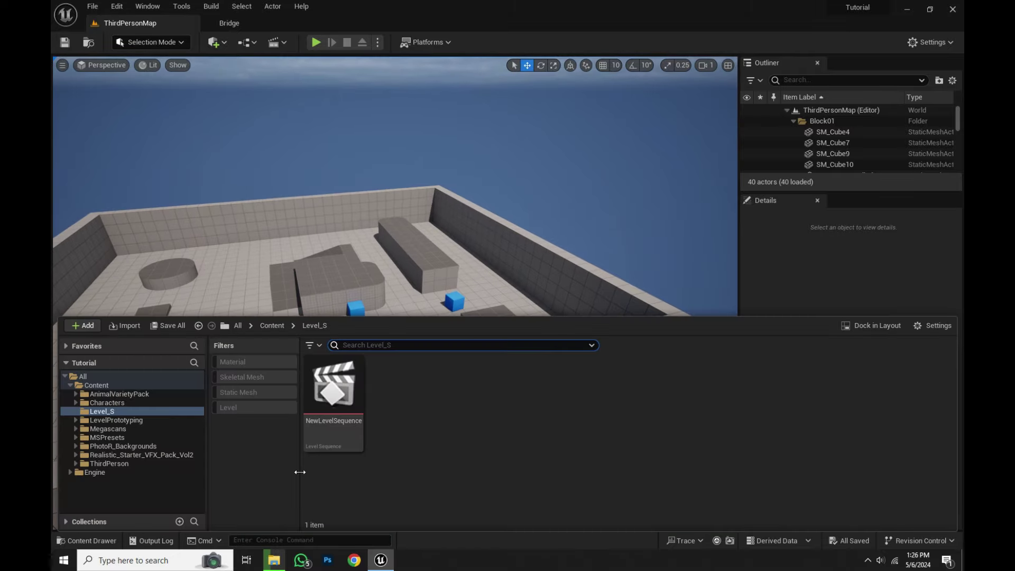
{"action": "left_click", "coordinate": [97, 385]}
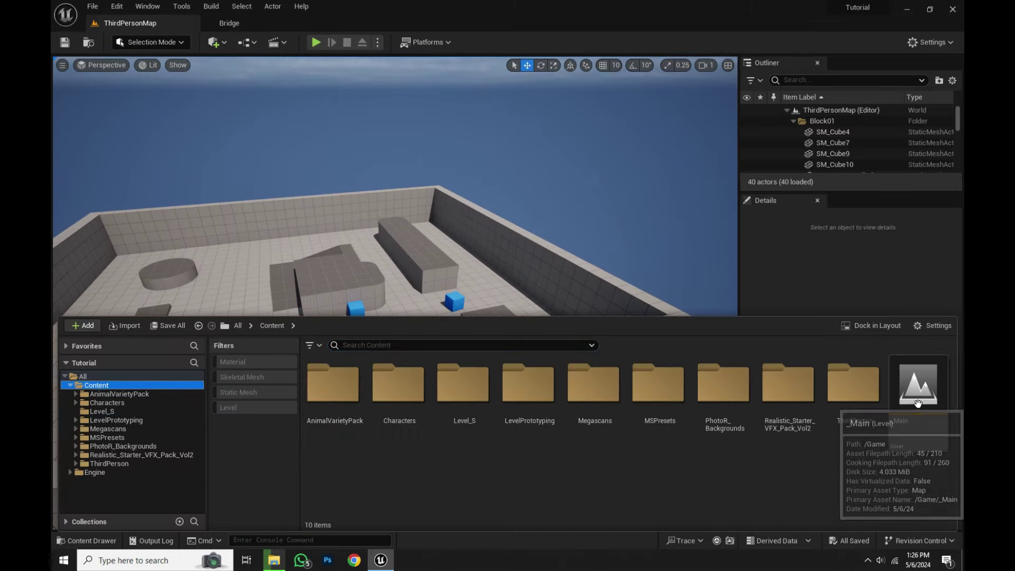
{"action": "double_click", "coordinate": [918, 405]}
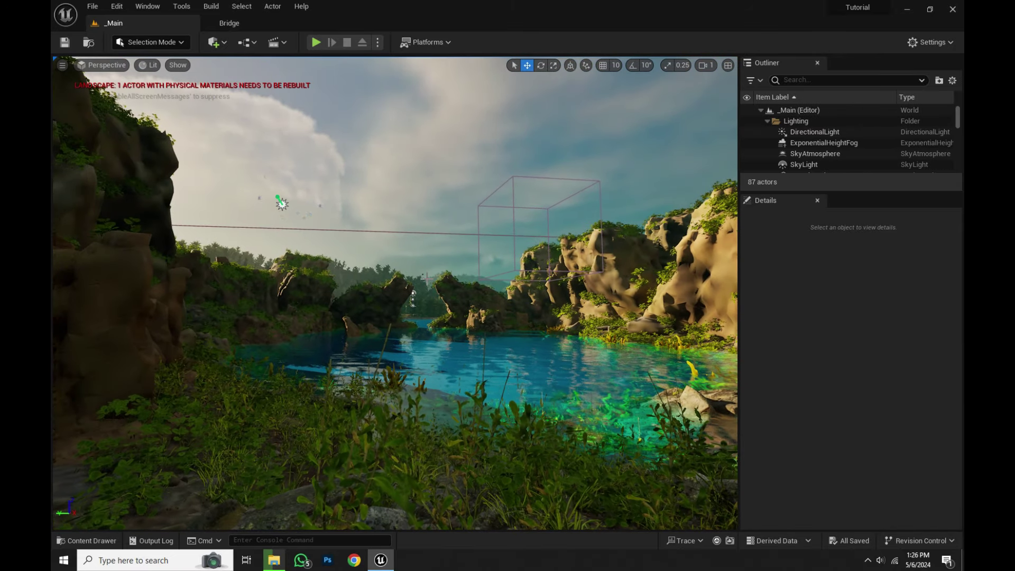
- Open NewLevelSequence from the Level_S folder in the reopened lagoon level
{"action": "key", "text": "ctrl+space"}
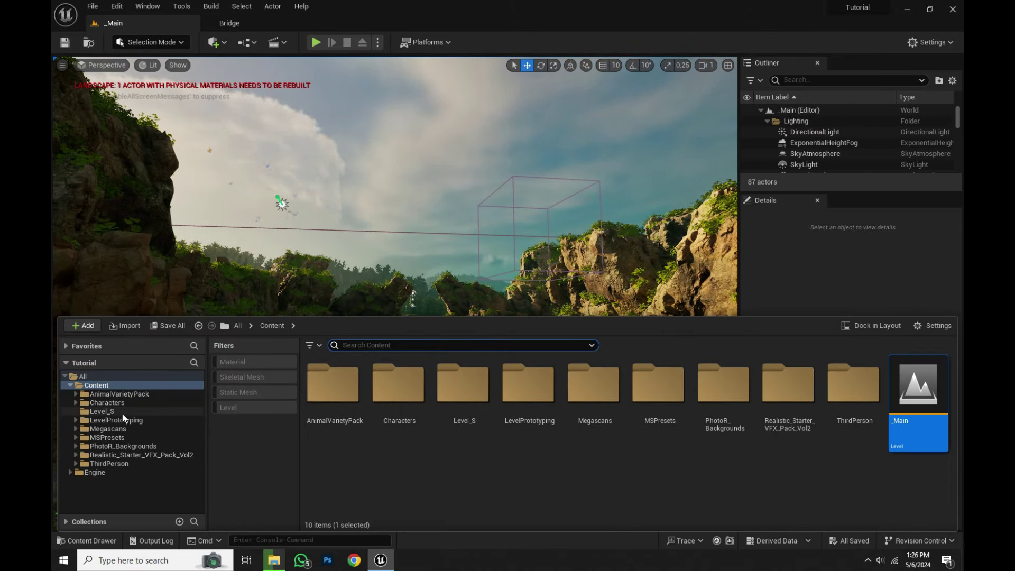
{"action": "left_click", "coordinate": [105, 411]}
{"action": "left_click", "coordinate": [334, 386]}
{"action": "double_click", "coordinate": [331, 381]}
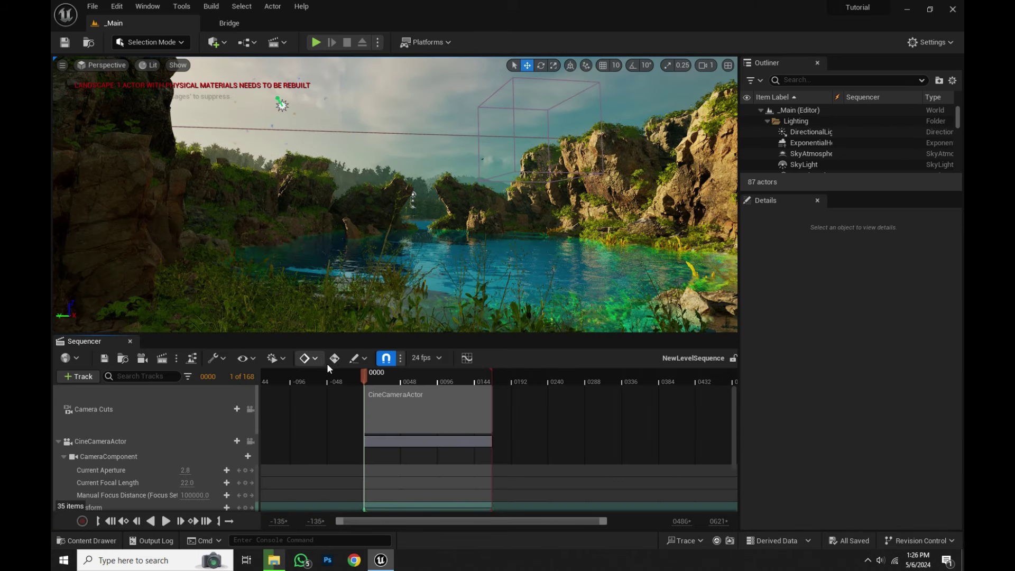
- Switch the viewport to look through CineCameraActor and play the sequence from near frame 8
{"action": "key", "text": "space"}
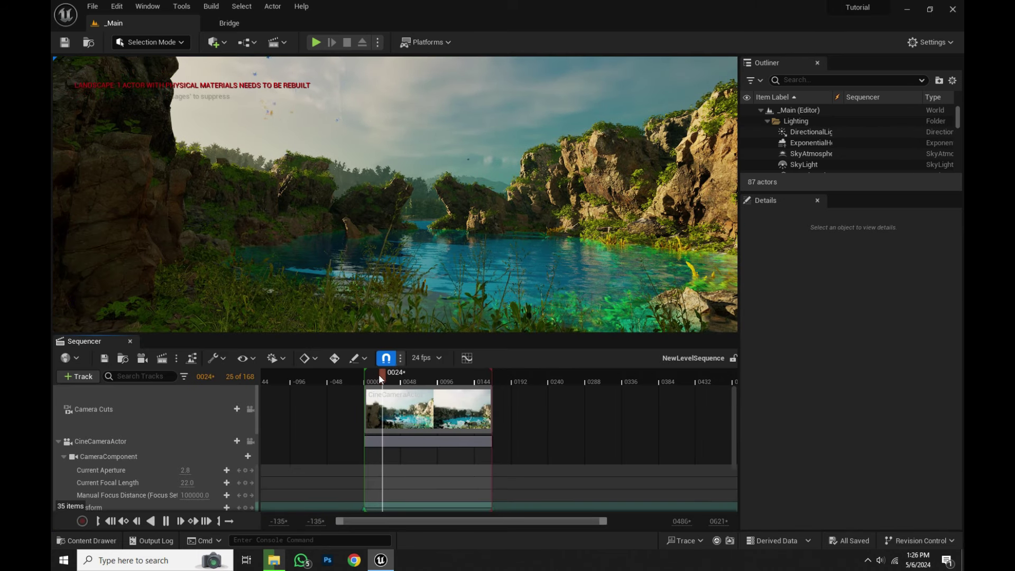
{"action": "left_click_drag", "start_coordinate": [379, 377], "coordinate": [370, 377]}
{"action": "left_click", "coordinate": [118, 67]}
{"action": "left_click", "coordinate": [140, 184]}
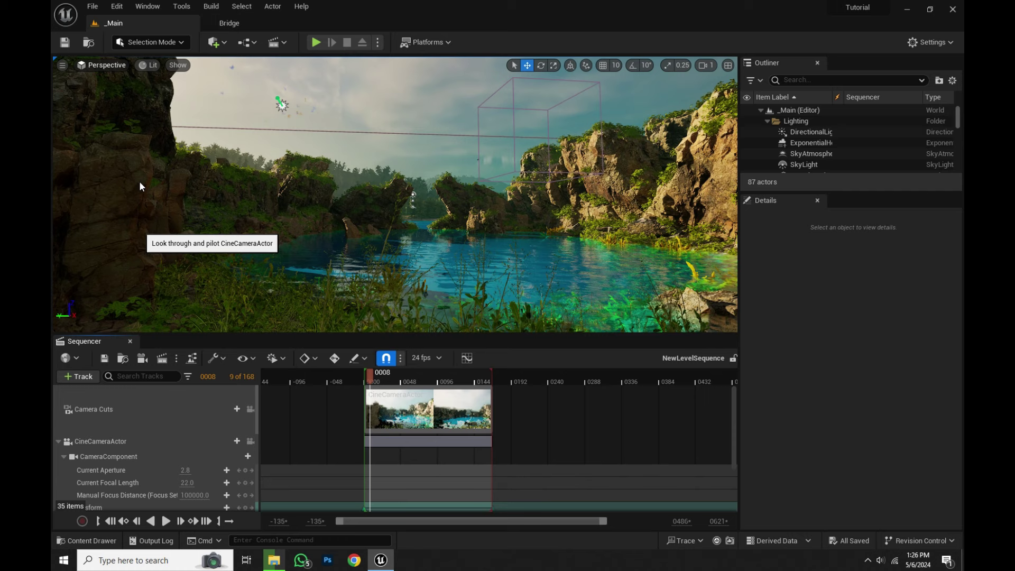
{"action": "key", "text": "space"}
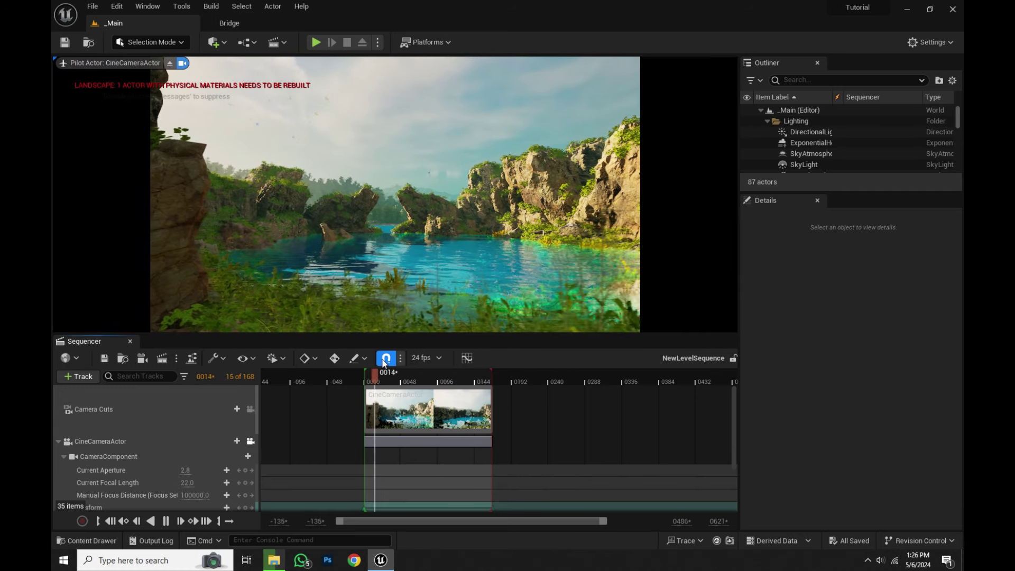
- Stop playback at frame 11 and send the level sequence to the Movie Render Queue
{"action": "left_click", "coordinate": [373, 383]}
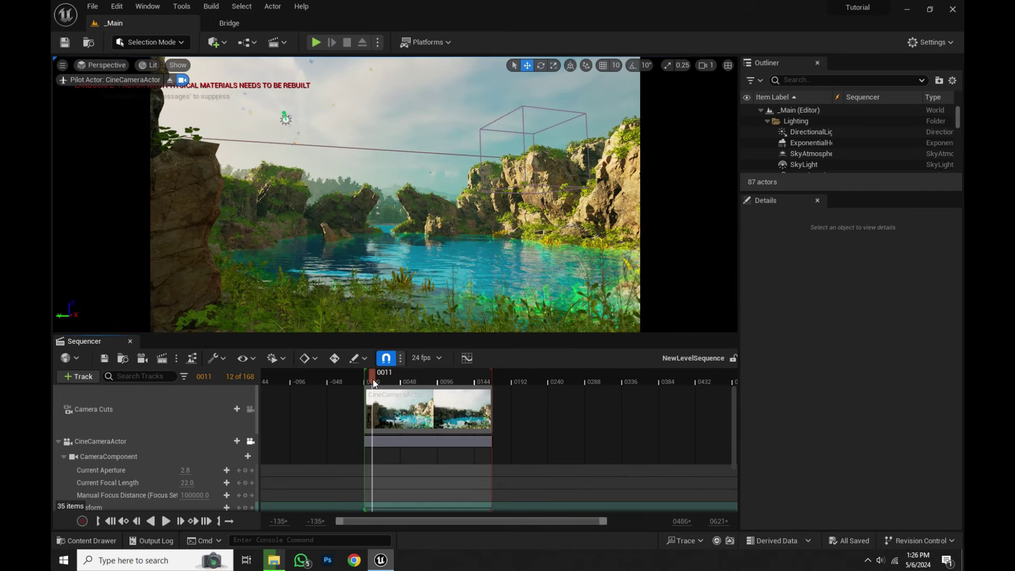
{"action": "left_click", "coordinate": [162, 359]}
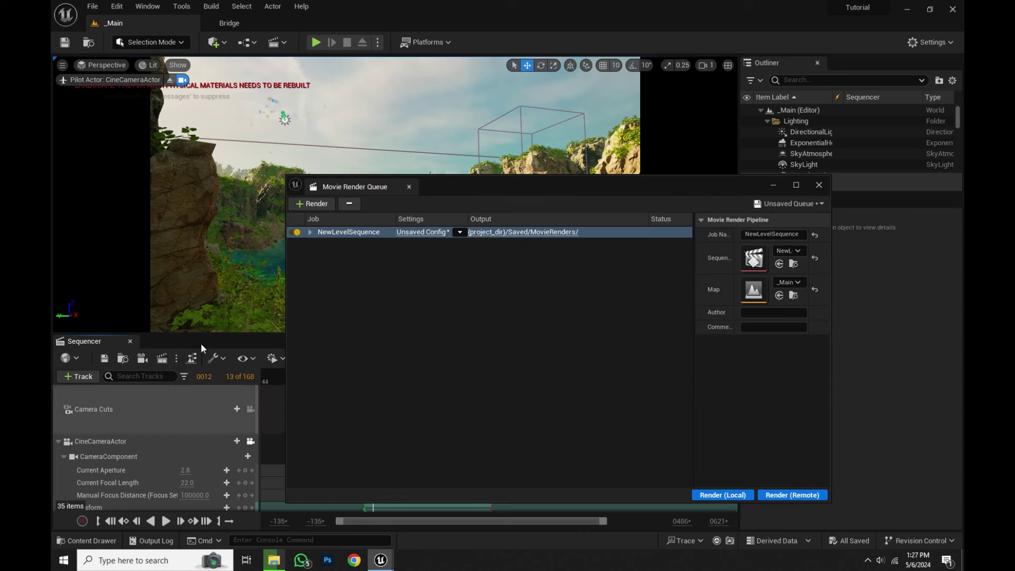
{"action": "left_click_drag", "start_coordinate": [505, 192], "coordinate": [534, 179]}
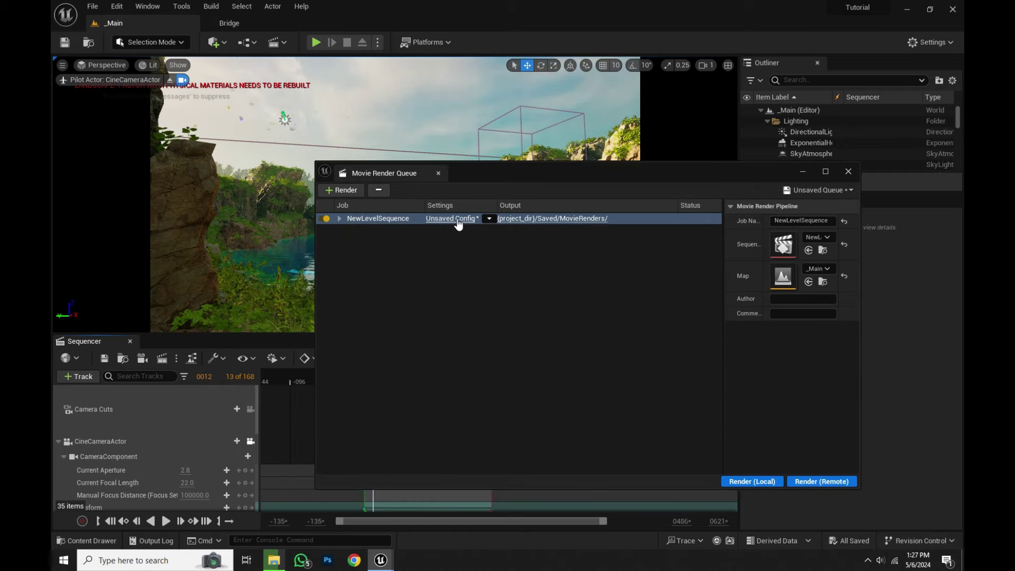
- Open the NewLevelSequence job's unsaved config and set its output directory to a folder on the Desktop
{"action": "left_click", "coordinate": [483, 242]}
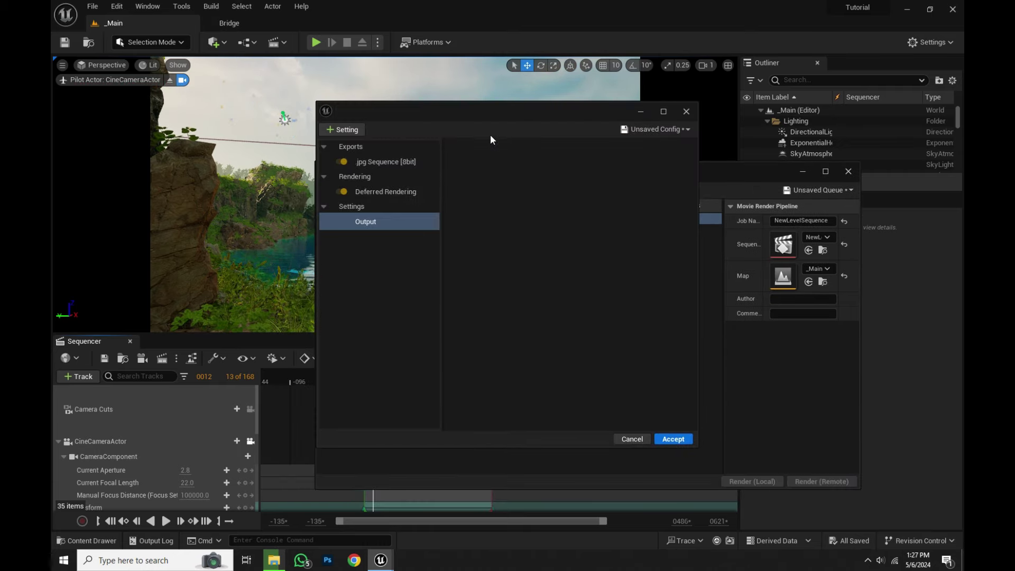
{"action": "mouse_move", "coordinate": [501, 110]}
{"action": "left_mouse_down"}
{"action": "mouse_move", "coordinate": [450, 154]}
{"action": "mouse_move", "coordinate": [503, 124]}
{"action": "mouse_move", "coordinate": [490, 121]}
{"action": "left_mouse_up"}
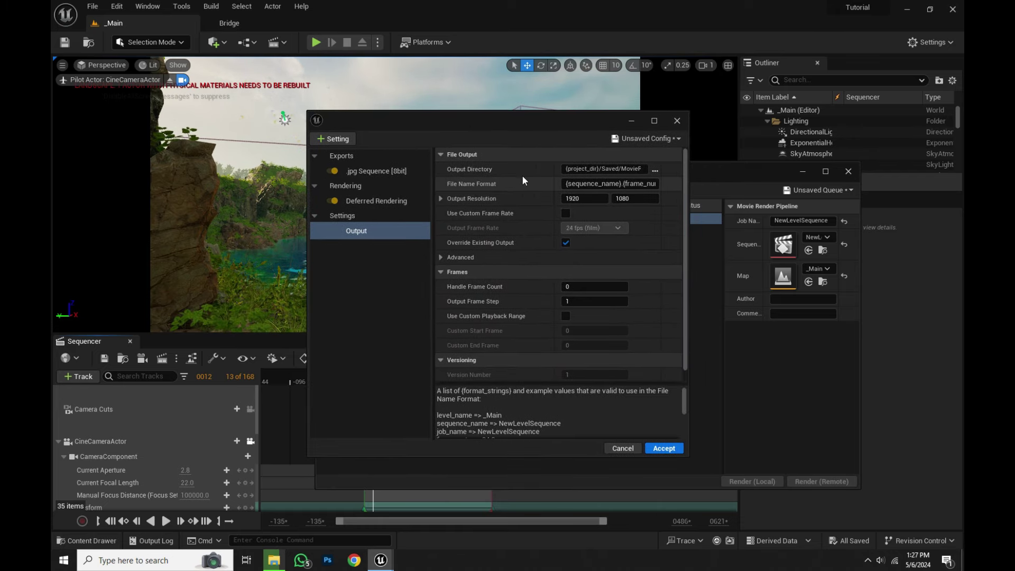
{"action": "left_click", "coordinate": [655, 170]}
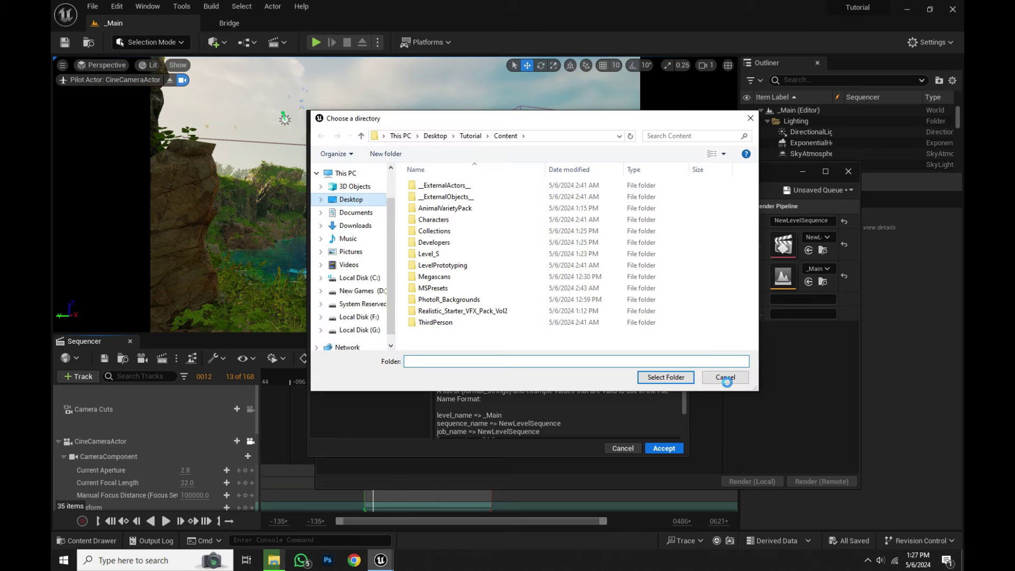
{"action": "left_click", "coordinate": [666, 377]}
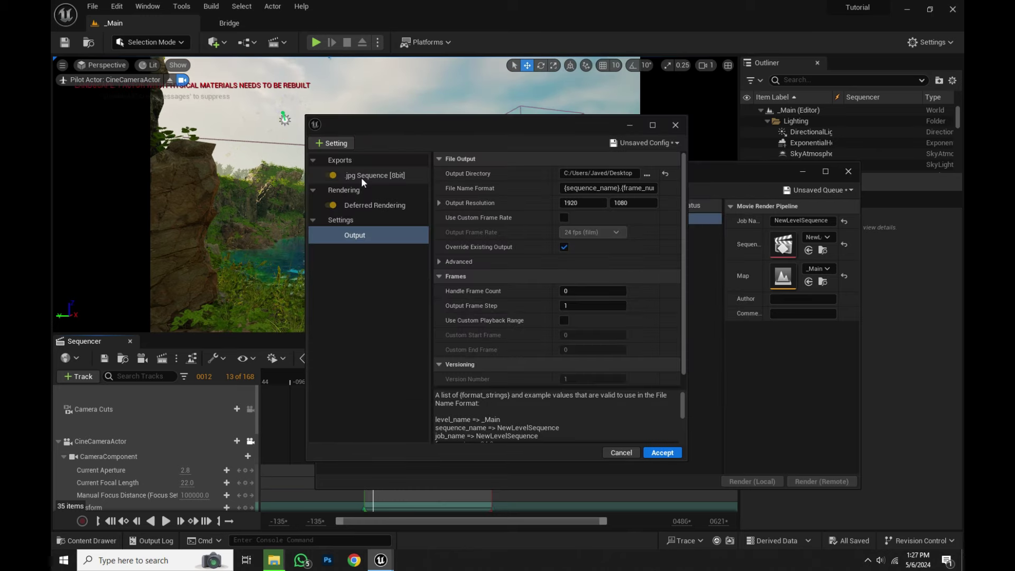
- Replace the .jpg Sequence export with a .png Sequence [8bit] export in the render config
{"action": "left_click", "coordinate": [361, 176]}
{"action": "key", "text": "Delete"}
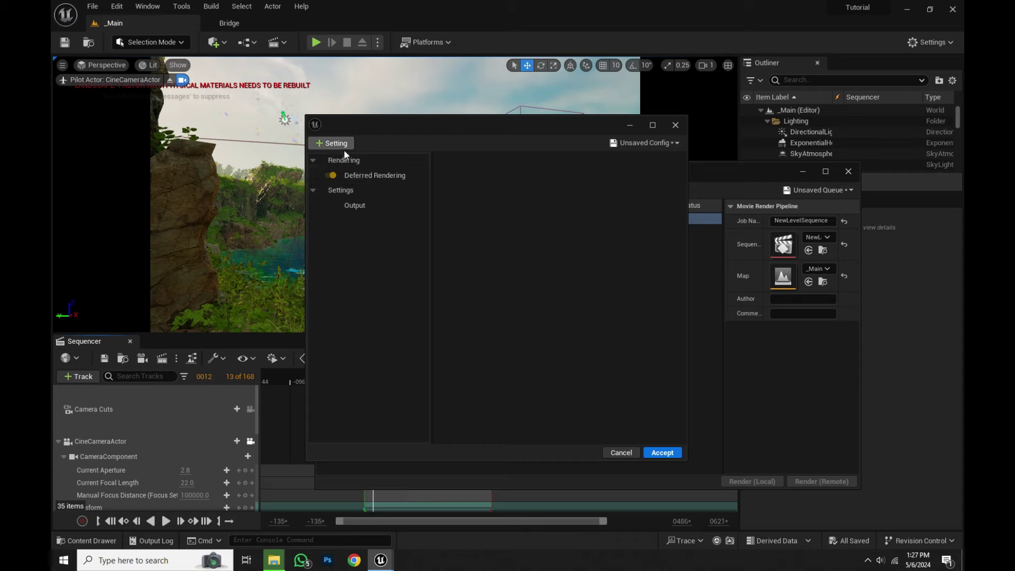
{"action": "left_click", "coordinate": [343, 145]}
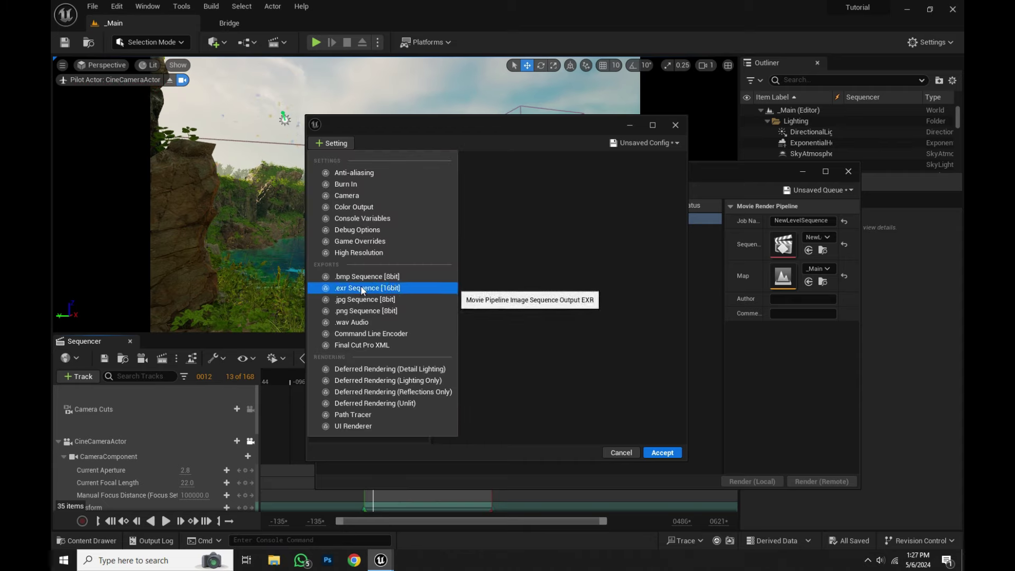
{"action": "left_click", "coordinate": [382, 310]}
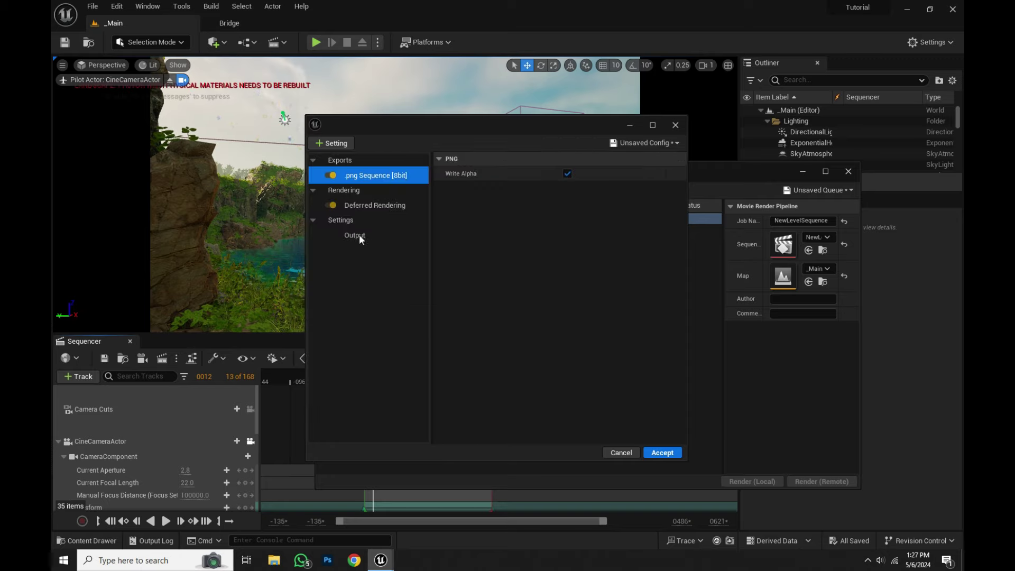
- Add an Anti-aliasing setting with a temporal sample count of 64 and enable Override Anti Aliasing with the method None
{"action": "left_click", "coordinate": [338, 145]}
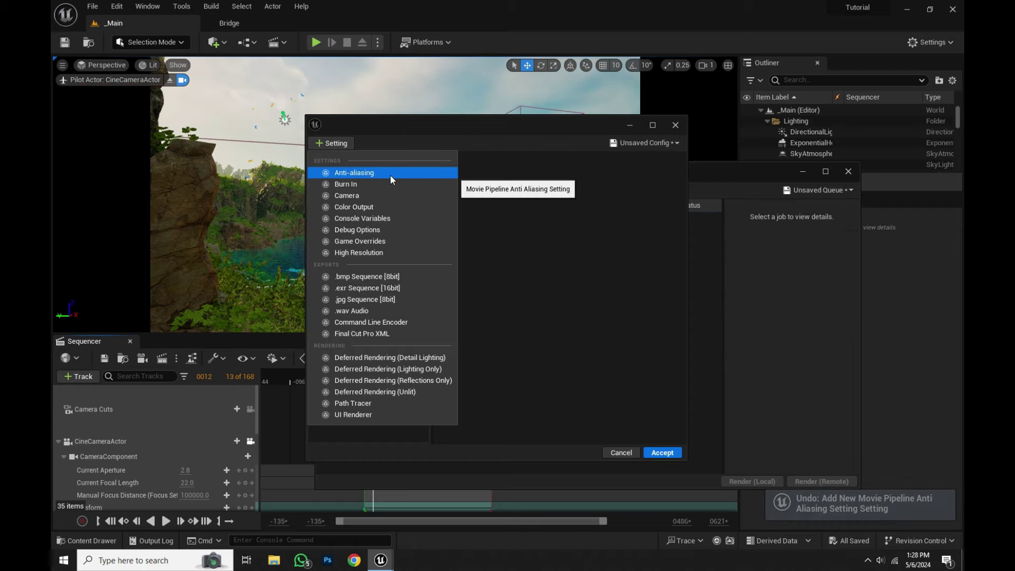
{"action": "left_click", "coordinate": [376, 174]}
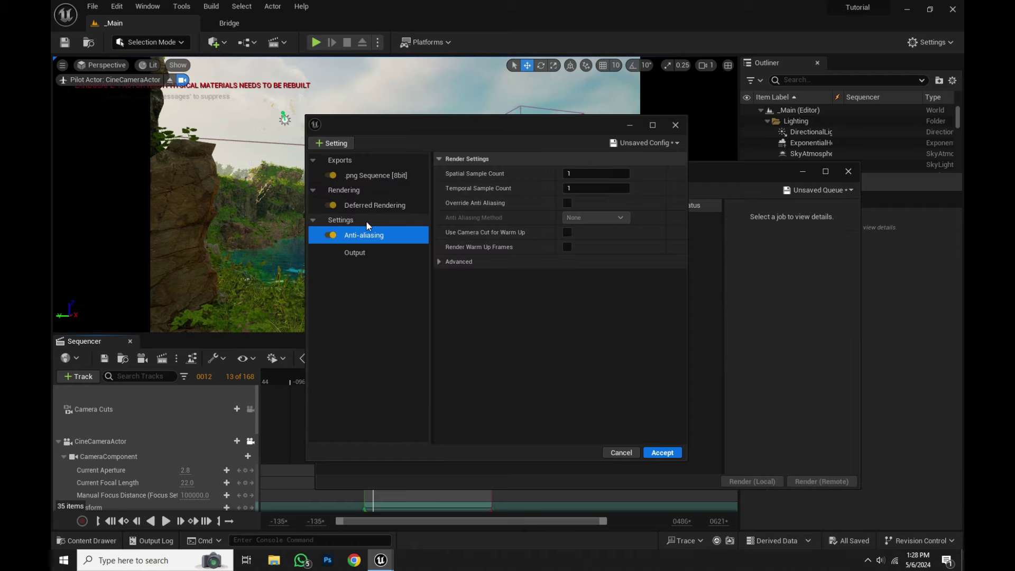
{"action": "left_click", "coordinate": [574, 188]}
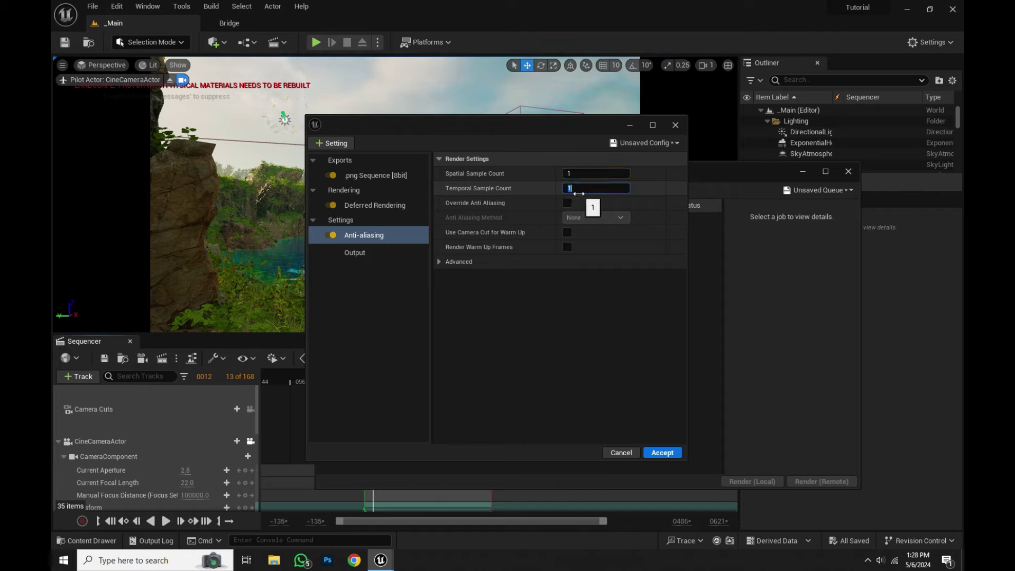
{"action": "type", "text": "64"}
{"action": "key", "text": "Return"}
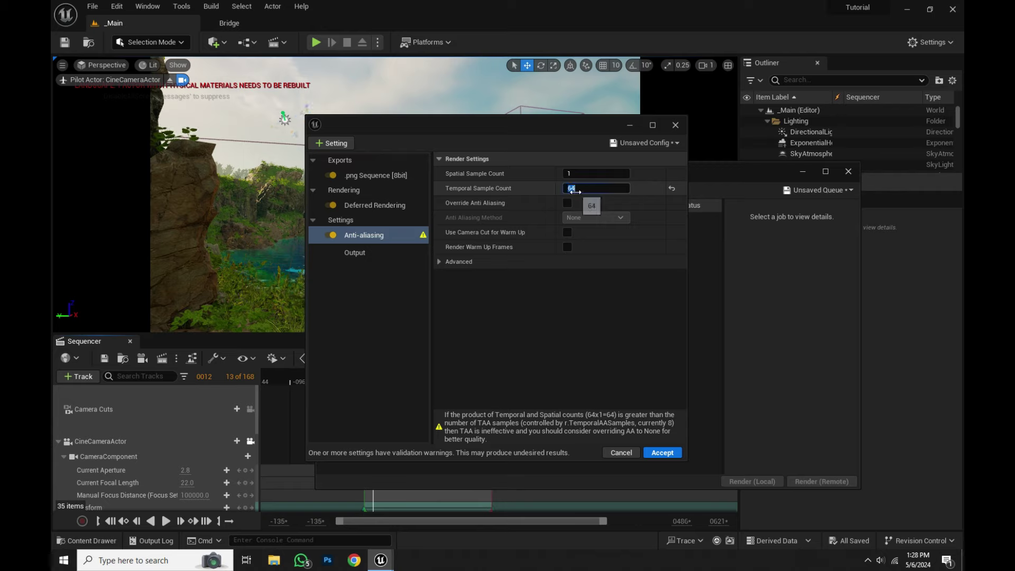
{"action": "key", "text": "Return"}
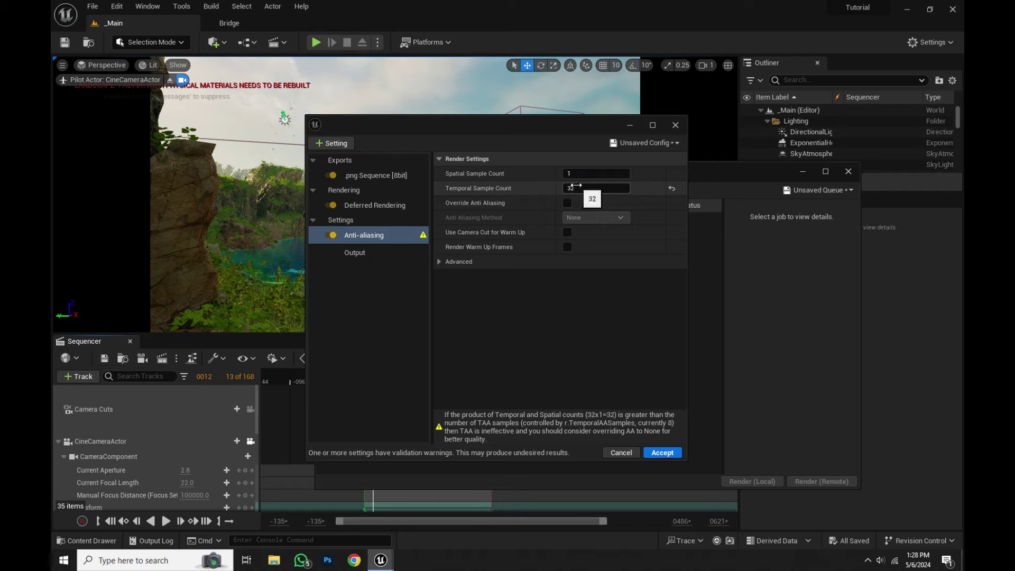
{"action": "type", "text": "64"}
{"action": "key", "text": "Return"}
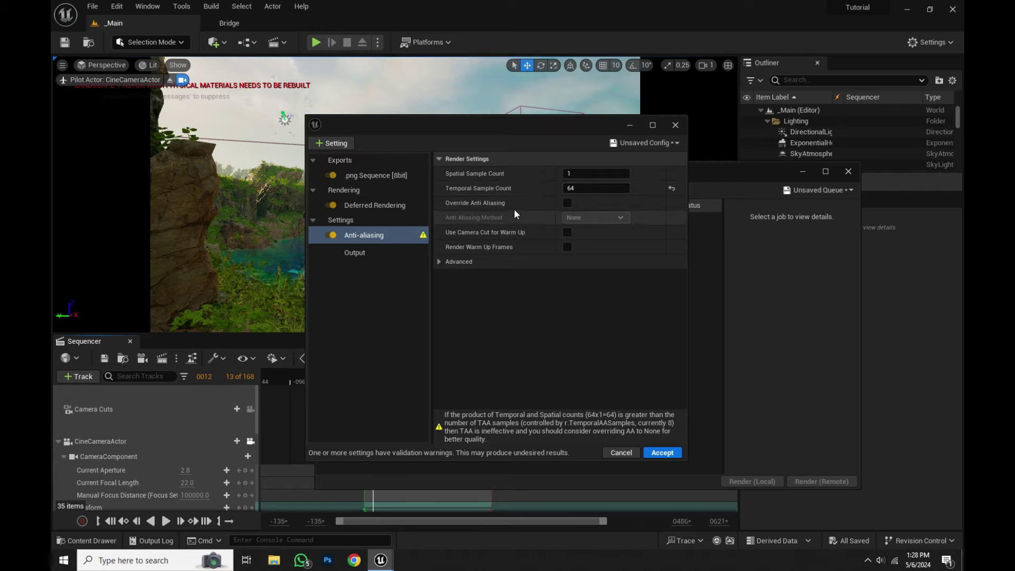
{"action": "left_click", "coordinate": [567, 203]}
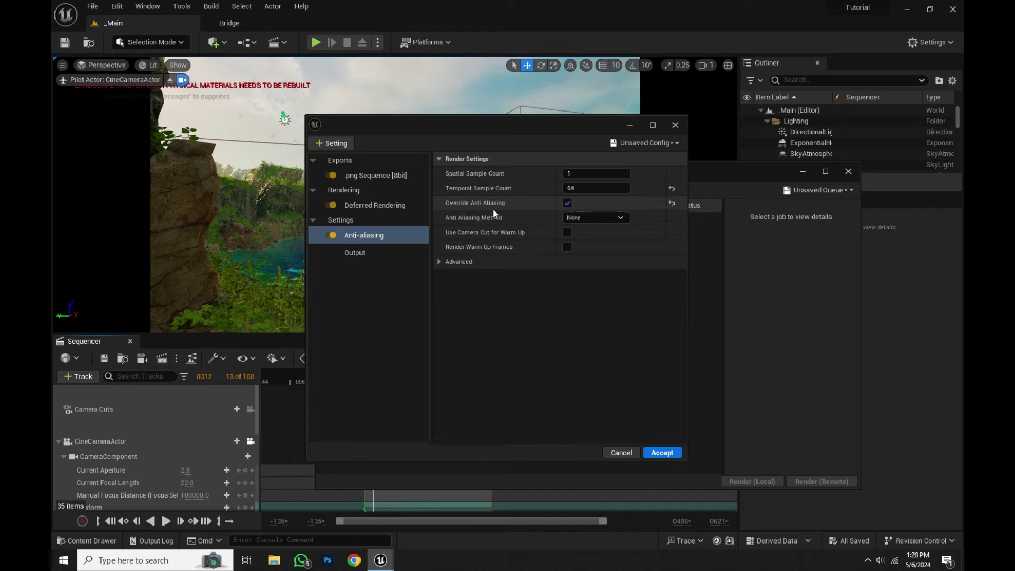
- Add the High Resolution and Console Variables settings to the render config
{"action": "left_click", "coordinate": [347, 147]}
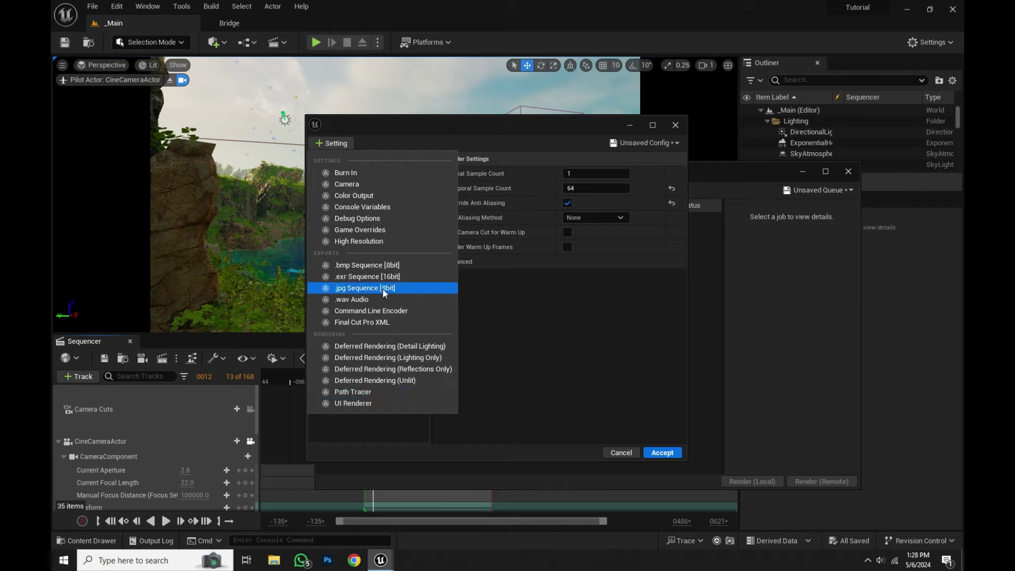
{"action": "left_click", "coordinate": [372, 243]}
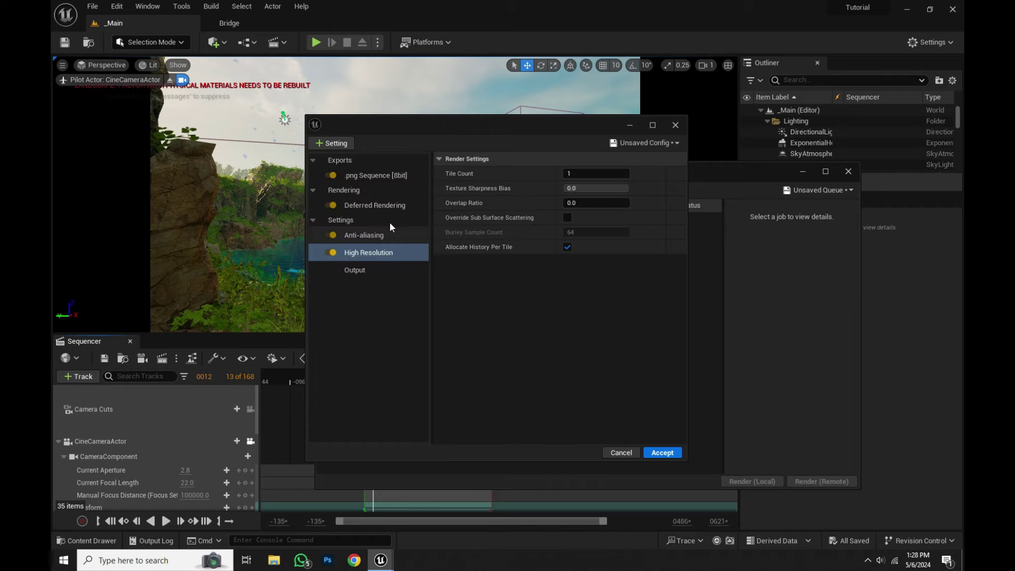
{"action": "left_click", "coordinate": [334, 147]}
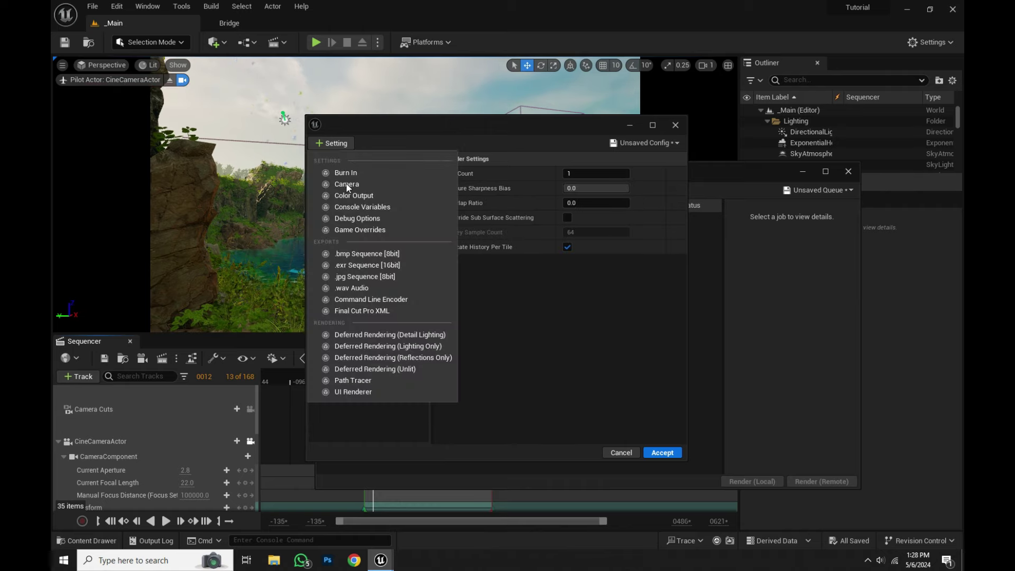
{"action": "left_click", "coordinate": [371, 207]}
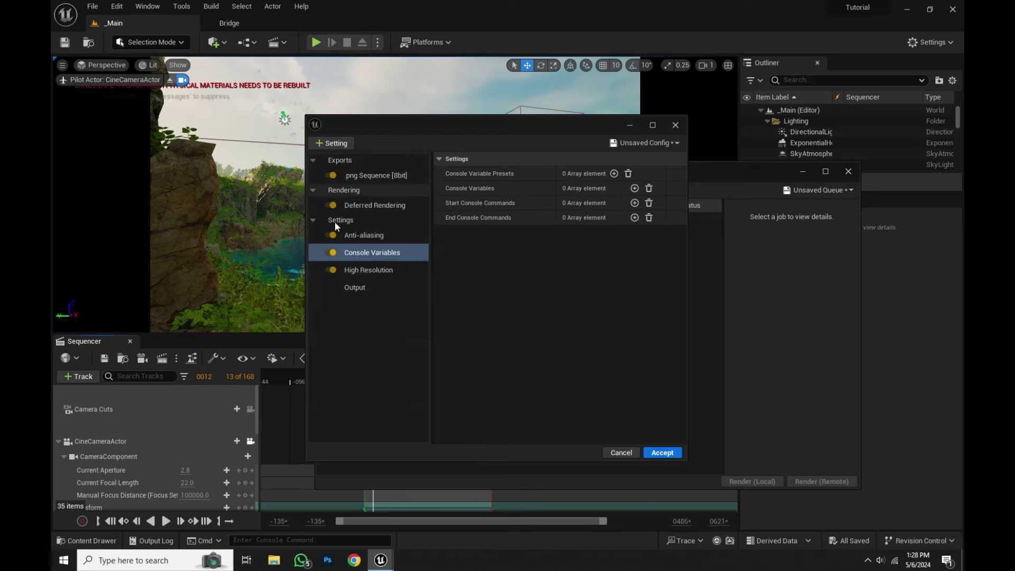
- Add the console variable r.MotionBlurQuality and set its value to 2.0
{"action": "left_click", "coordinate": [635, 188]}
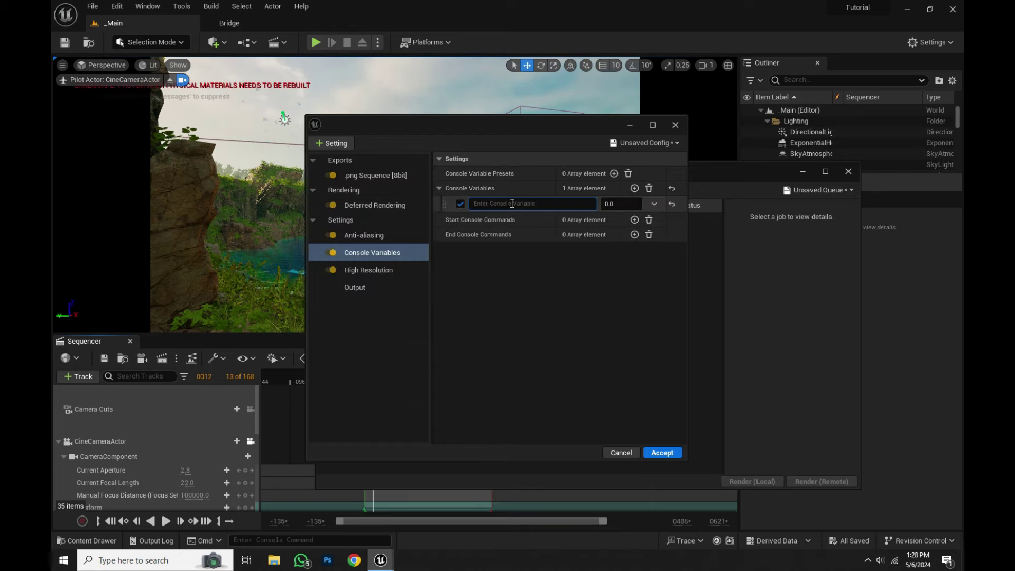
{"action": "type", "text": "r."}
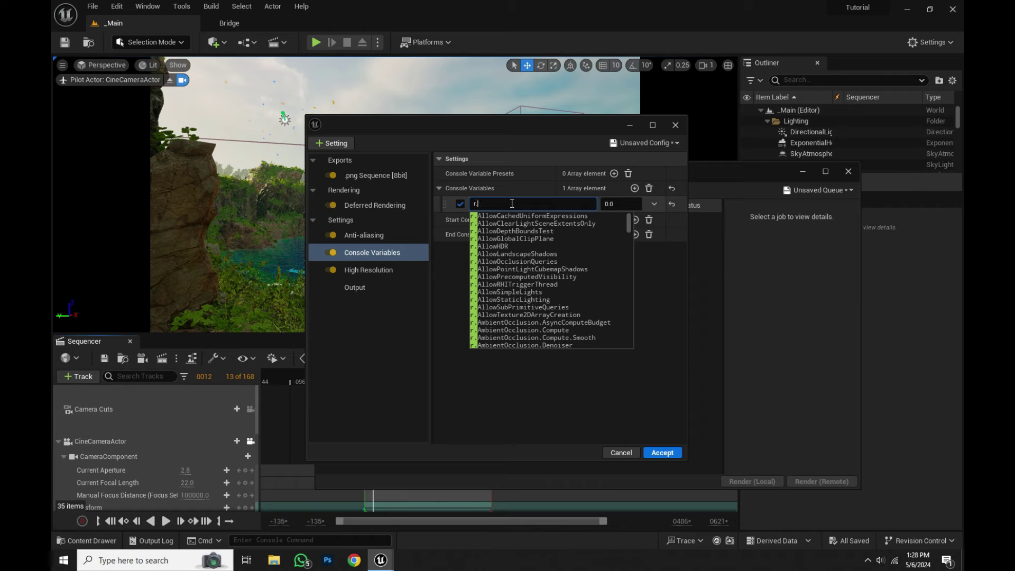
{"action": "type", "text": "moiti"}
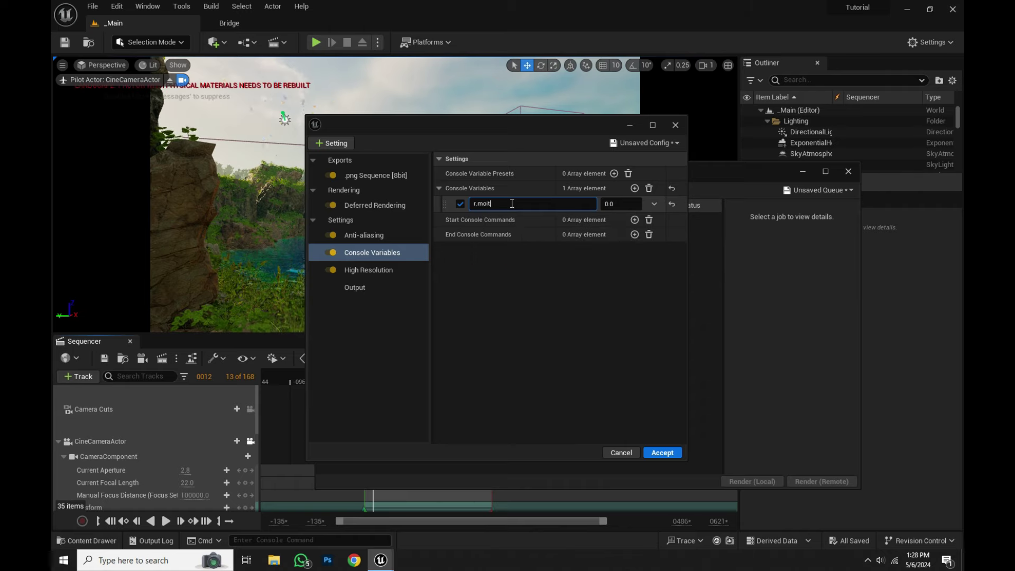
{"action": "key", "text": "BackSpace"}
{"action": "key", "text": "BackSpace"}
{"action": "type", "text": "tionblur"}
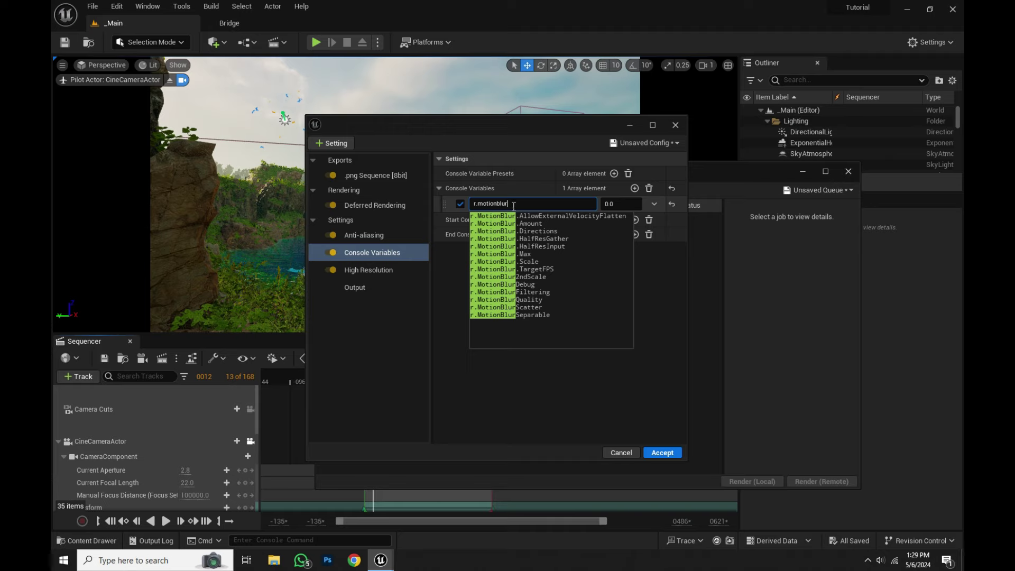
{"action": "left_click", "coordinate": [531, 300]}
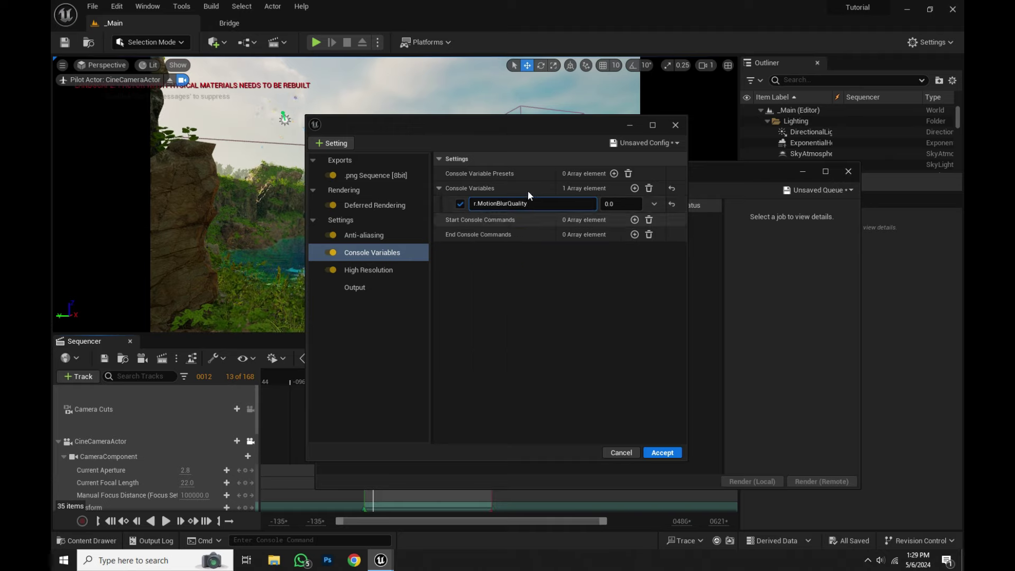
{"action": "left_click", "coordinate": [614, 204]}
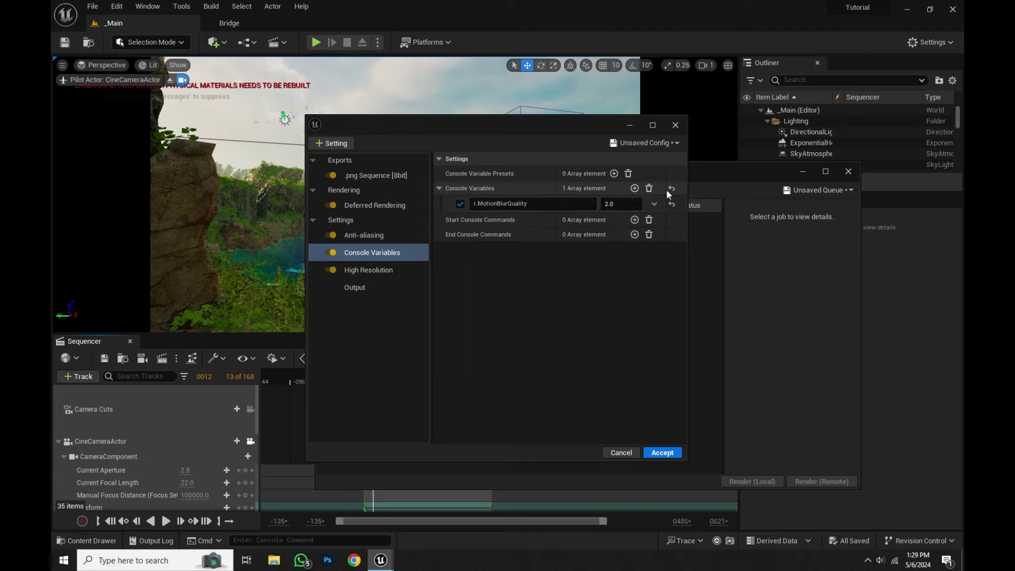
- Add a second console variable, r.DepthOfFieldQuality, and set its value to 3.0
{"action": "left_click", "coordinate": [635, 189]}
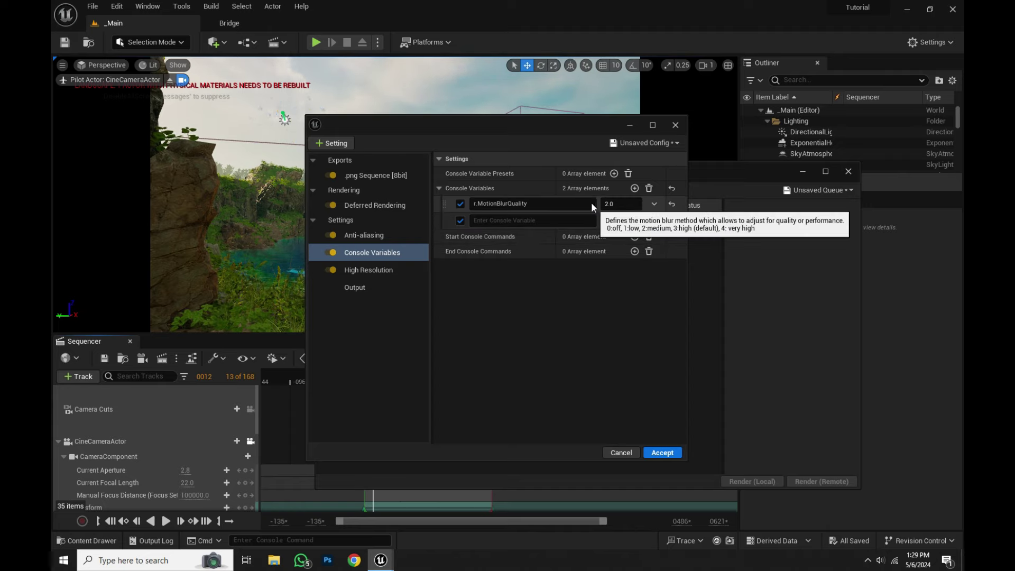
{"action": "left_click", "coordinate": [551, 216]}
{"action": "type", "text": "r."}
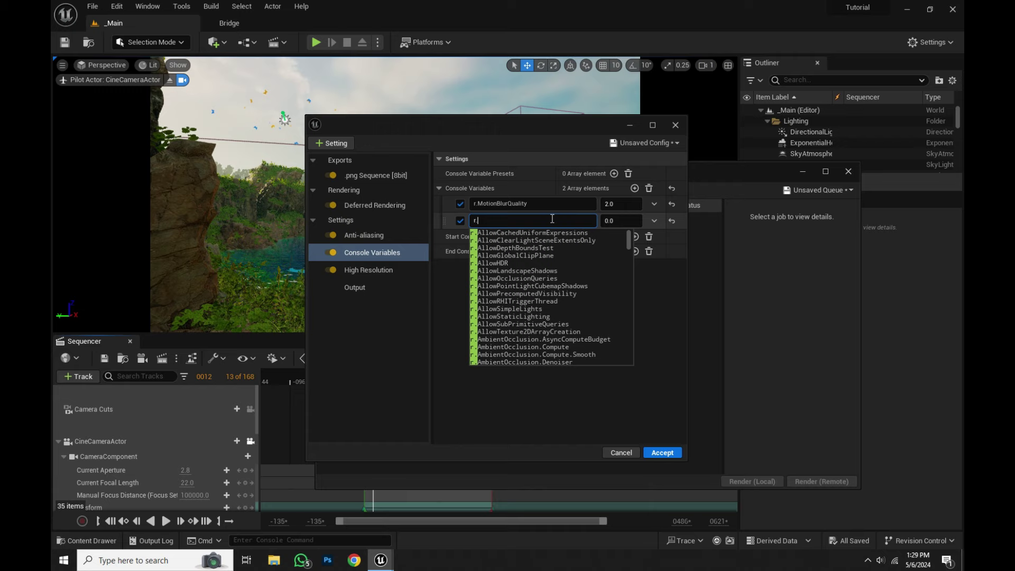
{"action": "type", "text": "dep"}
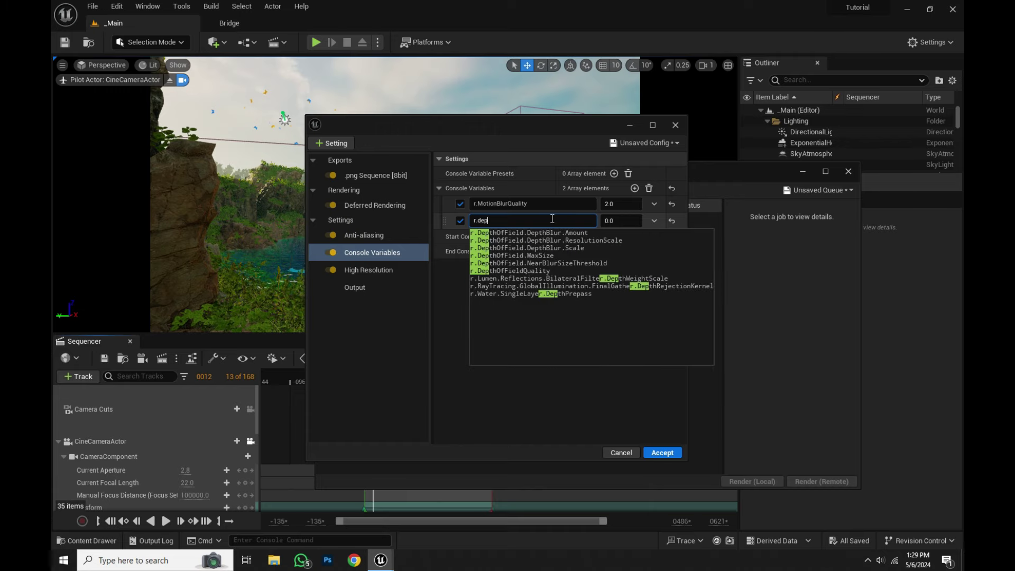
{"action": "left_click", "coordinate": [529, 271]}
{"action": "left_click", "coordinate": [614, 221]}
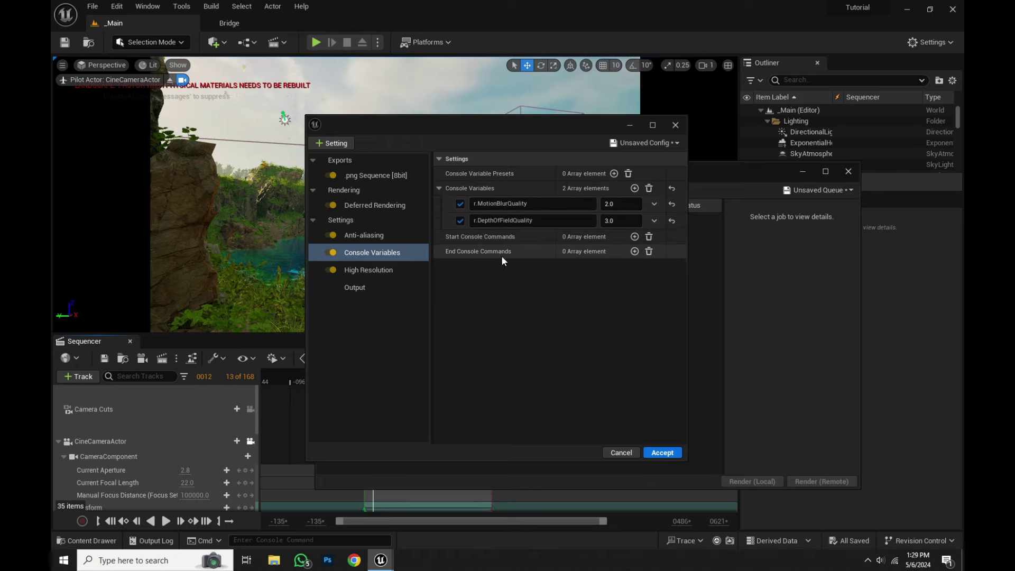
- Review the config's High Resolution, Anti-aliasing, Deferred Rendering and Output settings
{"action": "mouse_move", "coordinate": [503, 237]}
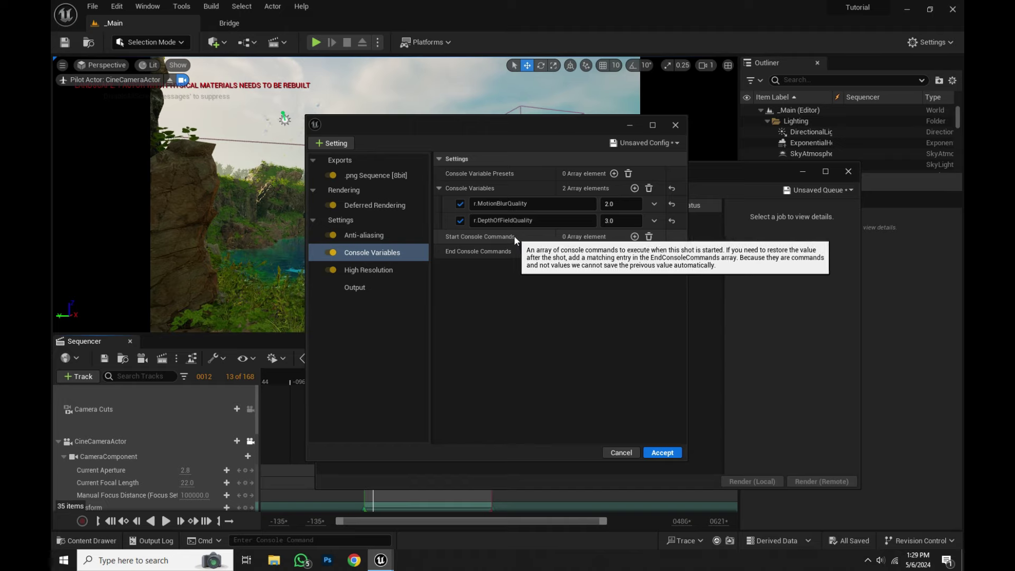
{"action": "left_click", "coordinate": [384, 270]}
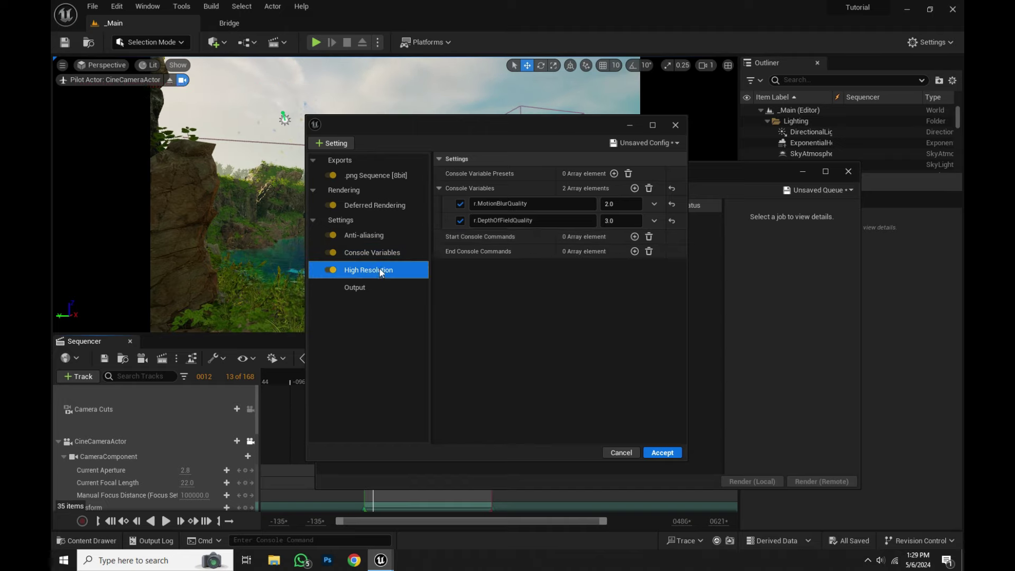
{"action": "left_click", "coordinate": [367, 235]}
{"action": "left_click", "coordinate": [355, 288]}
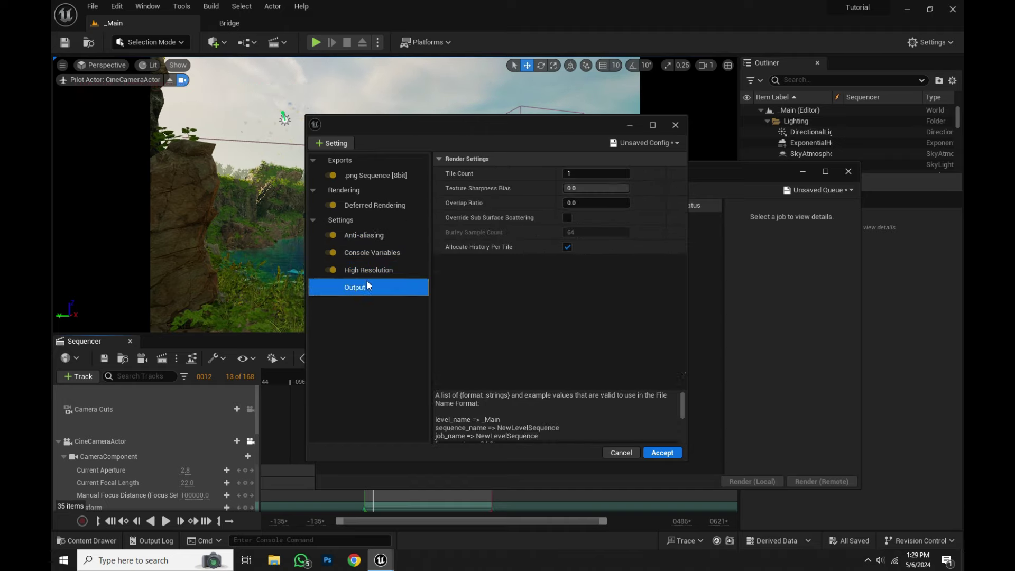
{"action": "left_click", "coordinate": [380, 205]}
{"action": "left_click", "coordinate": [392, 161]}
{"action": "left_click", "coordinate": [365, 288]}
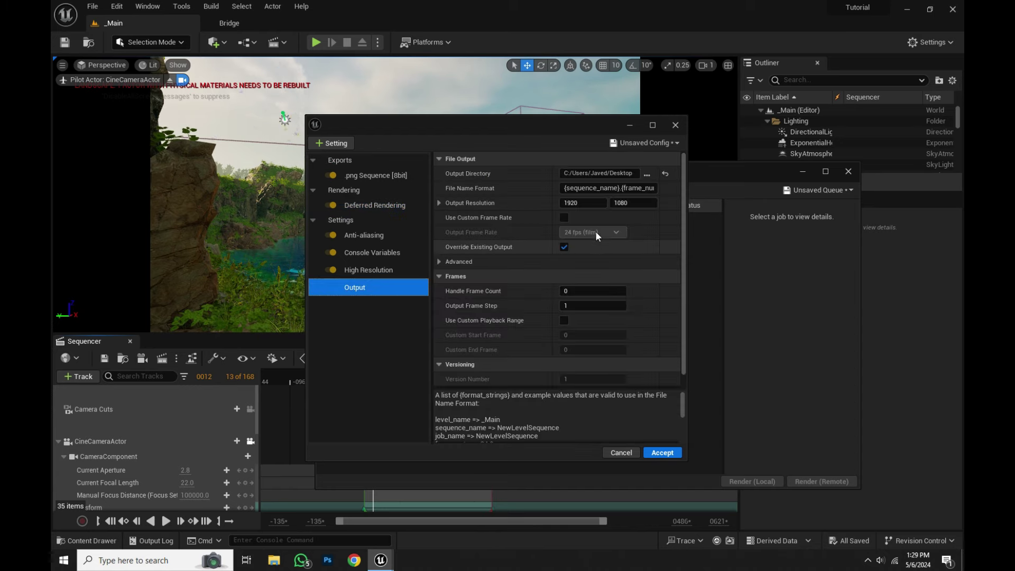
- Enable a custom frame rate for the render output and keep it at 24 fps (film)
{"action": "left_click", "coordinate": [563, 217]}
{"action": "left_click", "coordinate": [586, 231]}
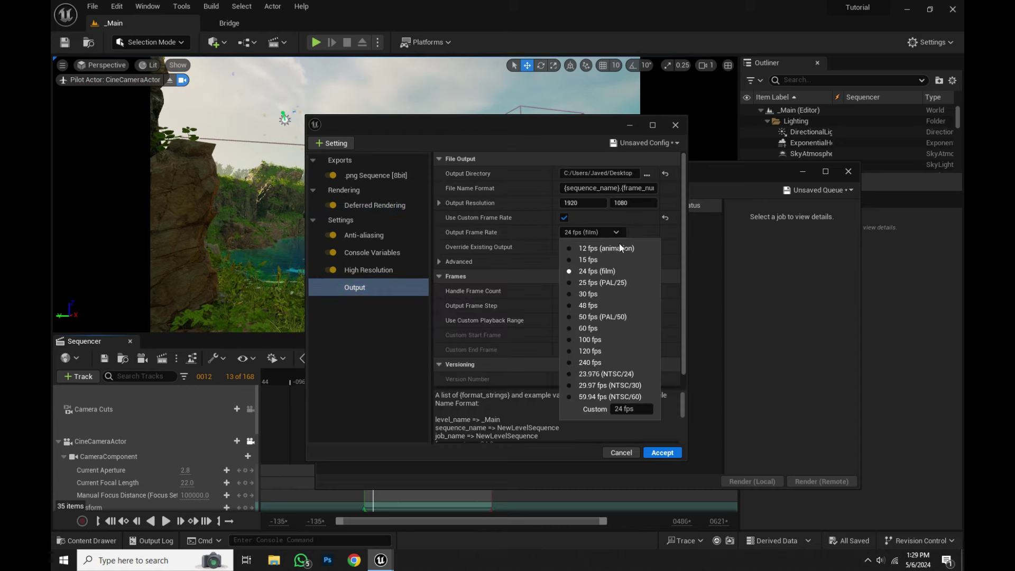
{"action": "left_click", "coordinate": [607, 228]}
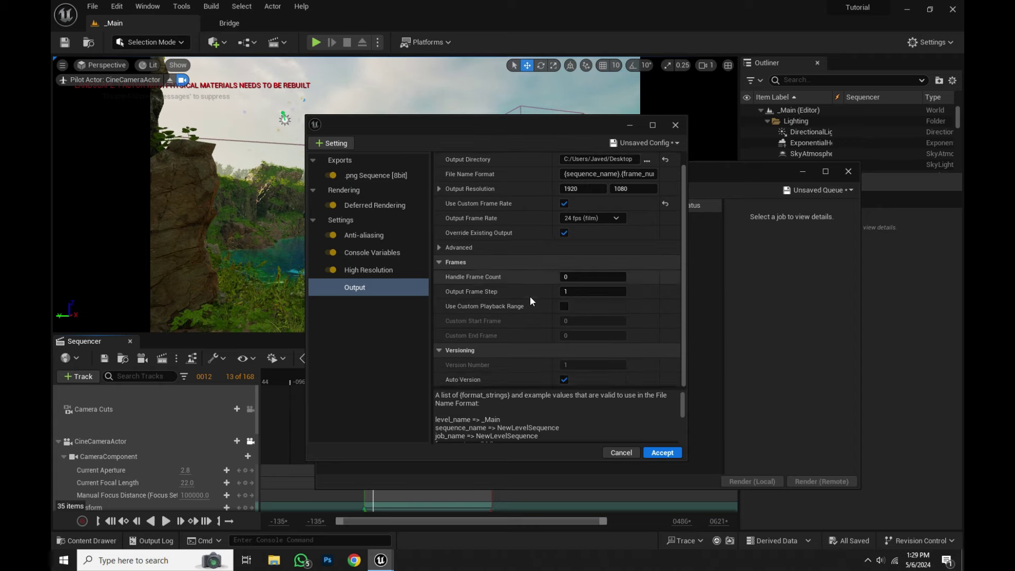
- Set the advanced anti-aliasing Render Warm Up Count and Engine Warm Up Count to 120 each
{"action": "left_click", "coordinate": [370, 235]}
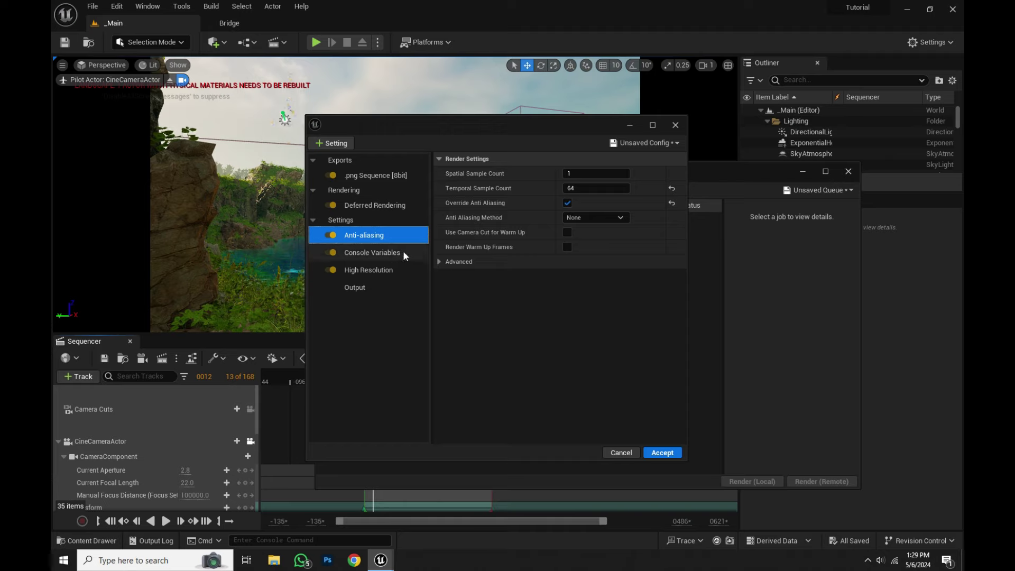
{"action": "left_click", "coordinate": [437, 261]}
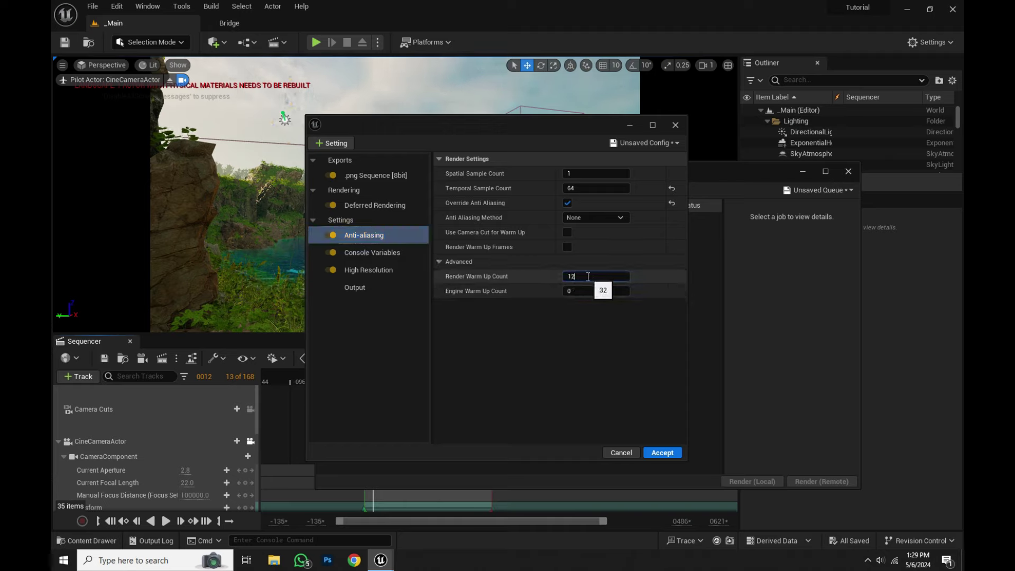
{"action": "key", "text": "Return"}
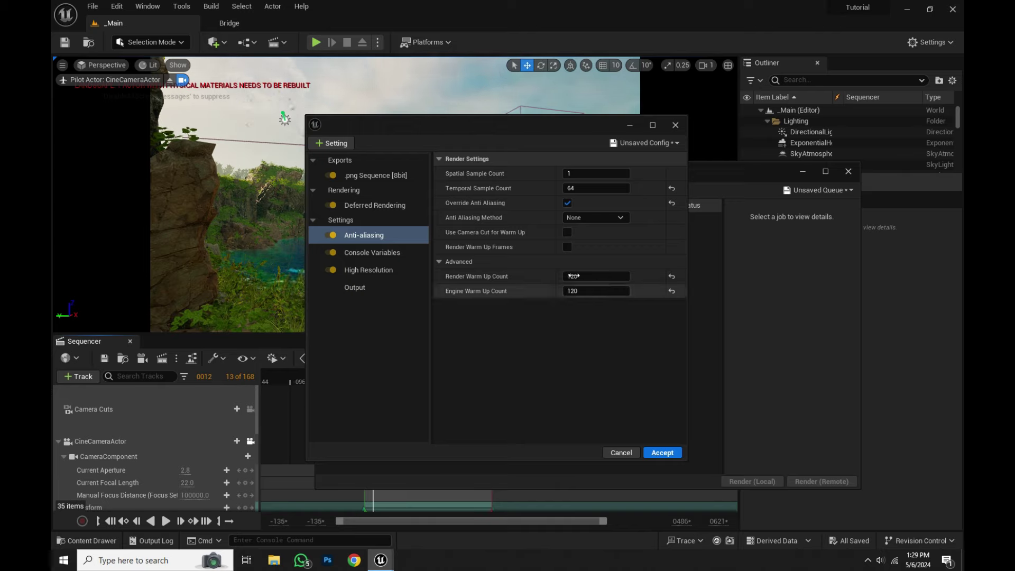
- Check the Output settings, accept the render config and start rendering the queued level sequence locally
{"action": "mouse_move", "coordinate": [471, 126]}
{"action": "left_mouse_down"}
{"action": "mouse_move", "coordinate": [445, 165]}
{"action": "mouse_move", "coordinate": [465, 115]}
{"action": "mouse_move", "coordinate": [466, 127]}
{"action": "left_mouse_up"}
{"action": "left_click", "coordinate": [390, 288]}
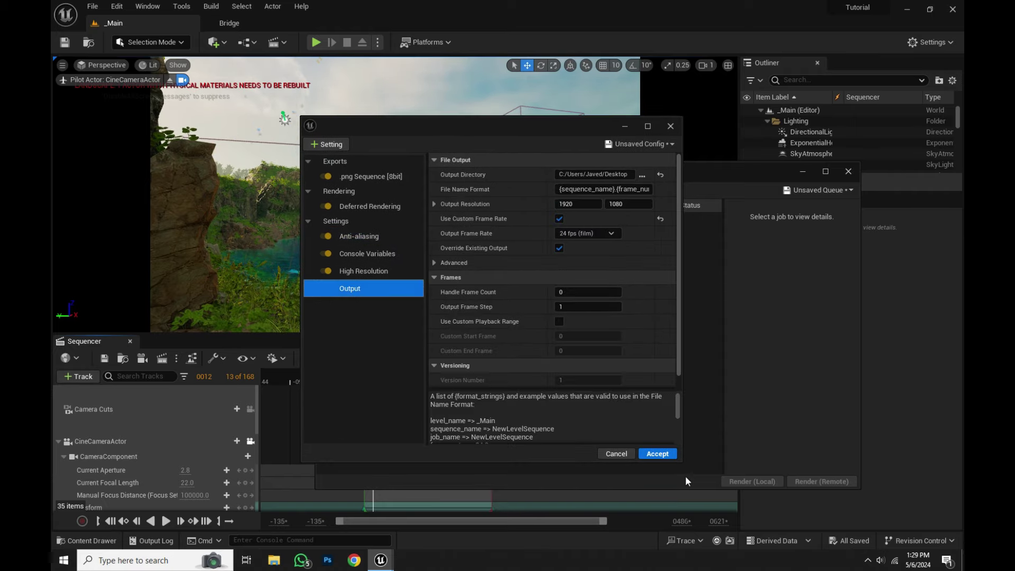
{"action": "left_click", "coordinate": [656, 455]}
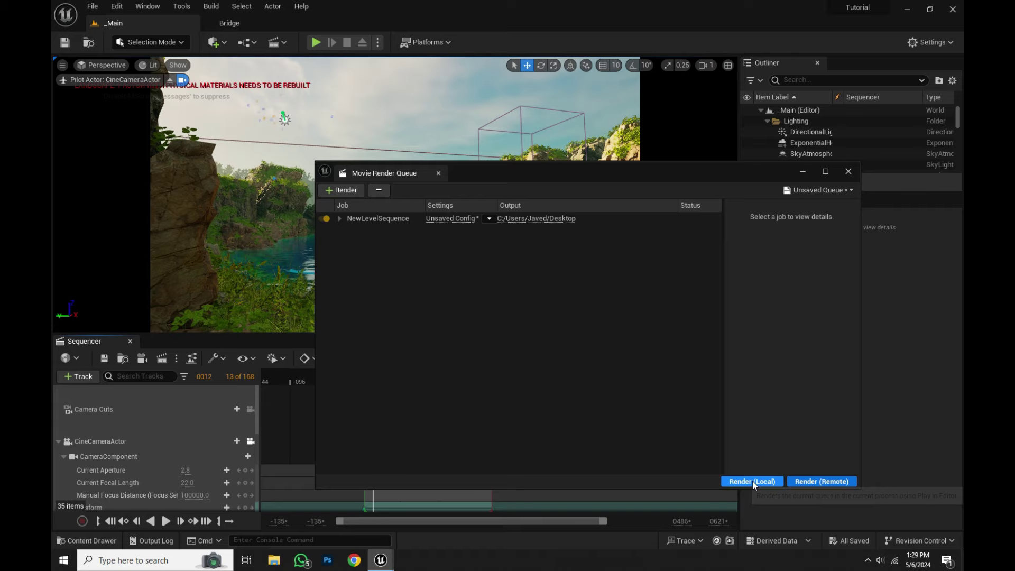
{"action": "left_click", "coordinate": [753, 481]}
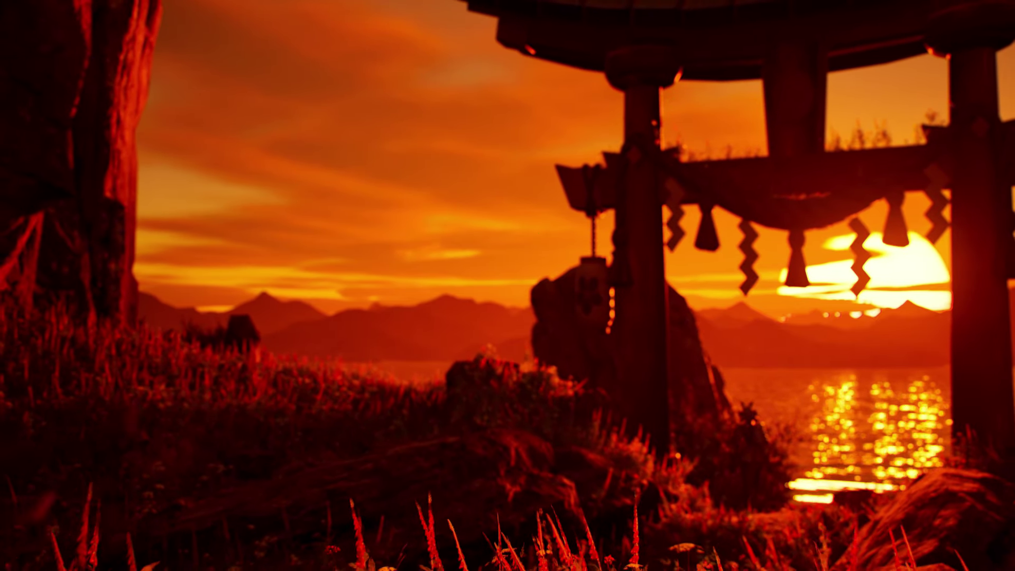